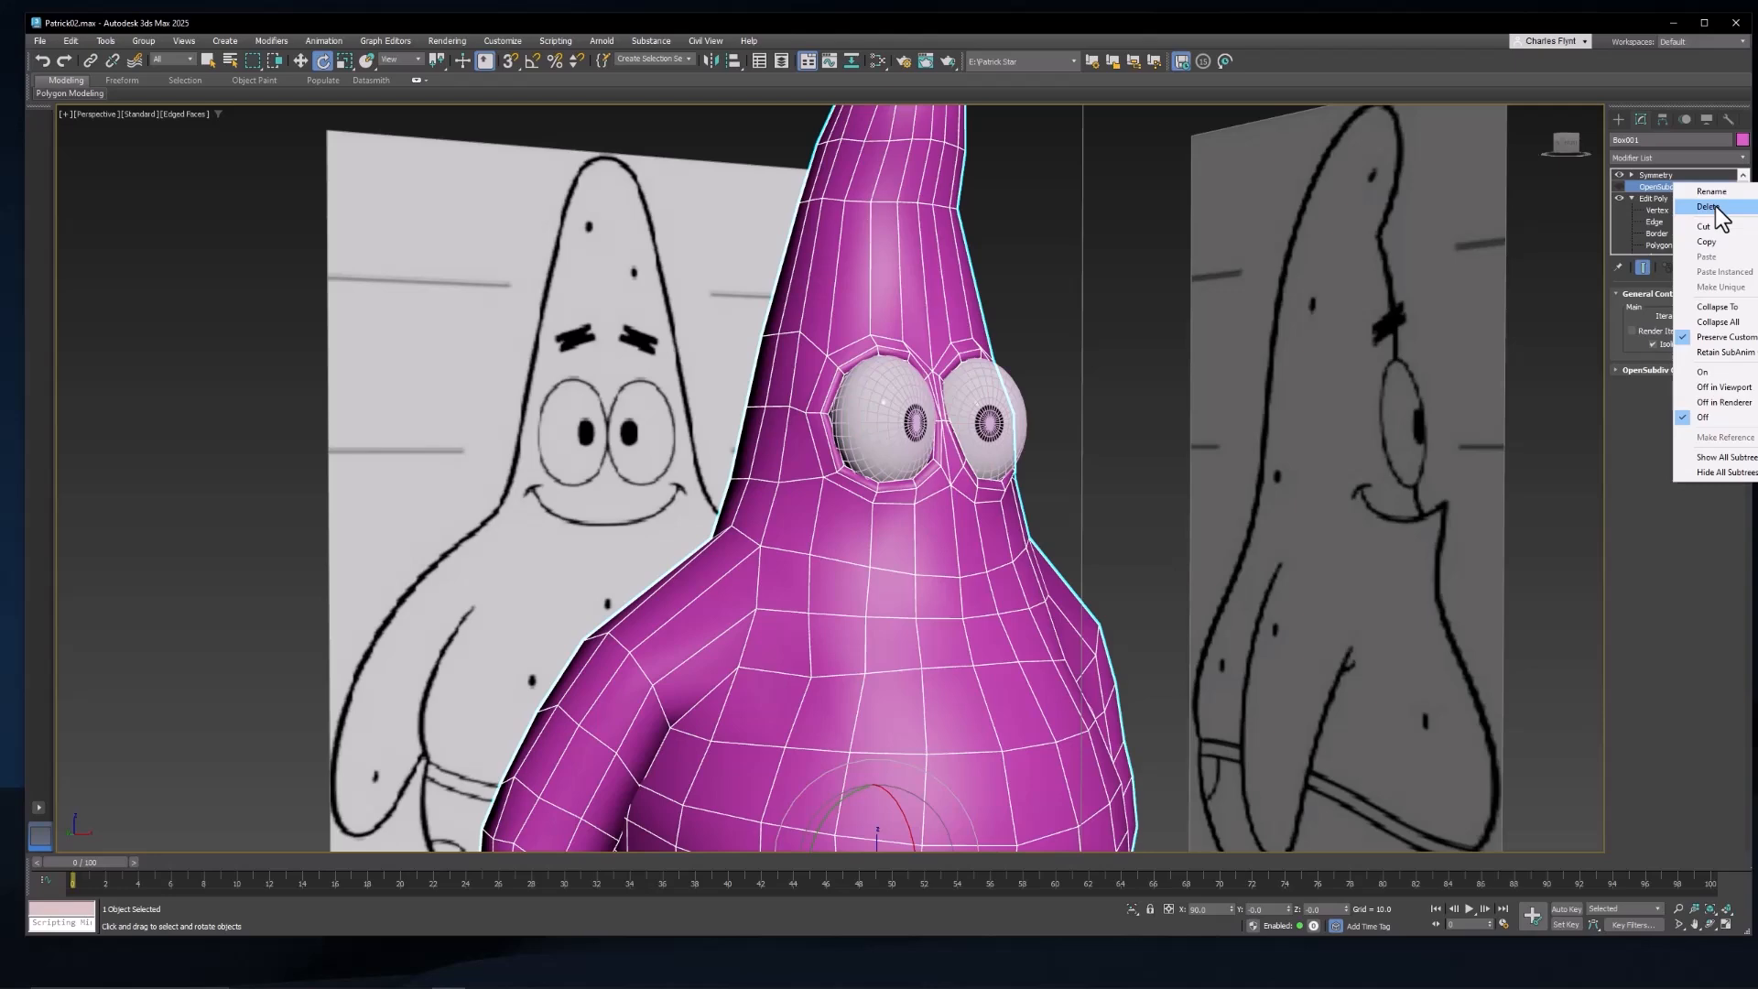
# Step: Delete the body's OpenSubdiv modifier and save the scene as an incremented copy named Patrick03
pyautogui.click(1708, 206)
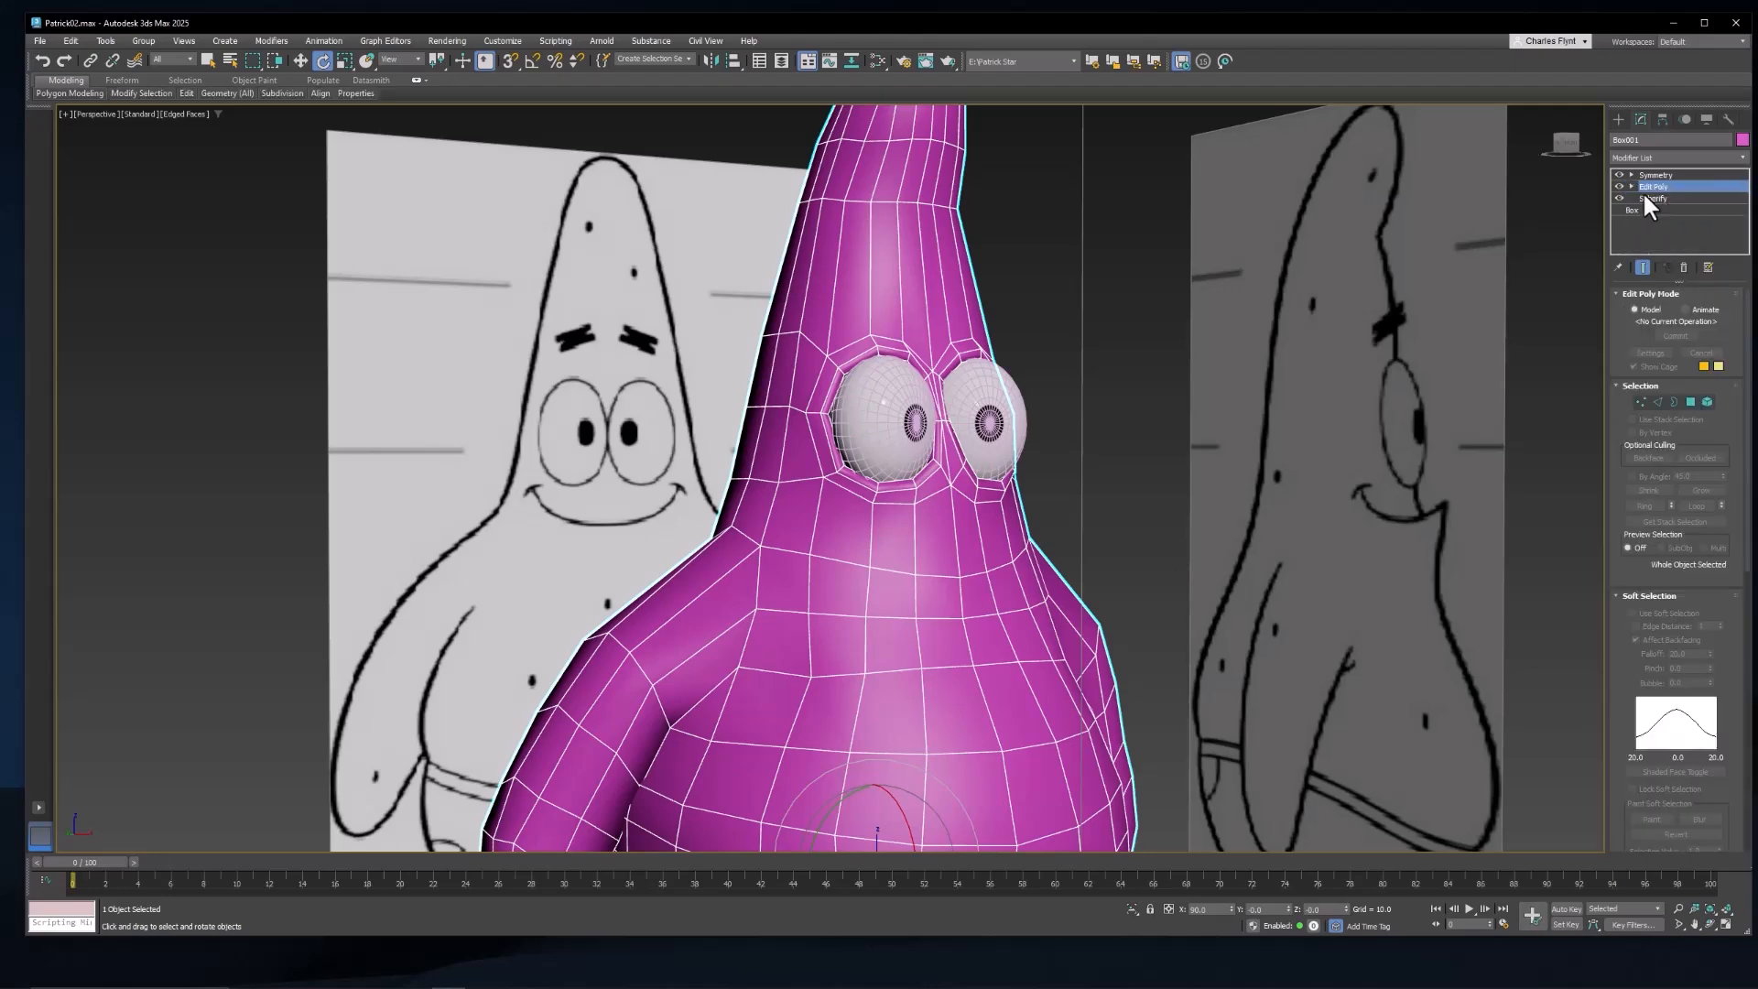
pyautogui.keyDown('alt'); pyautogui.moveTo(859, 299); pyautogui.dragTo(936, 245, button='middle'); pyautogui.keyUp('alt')
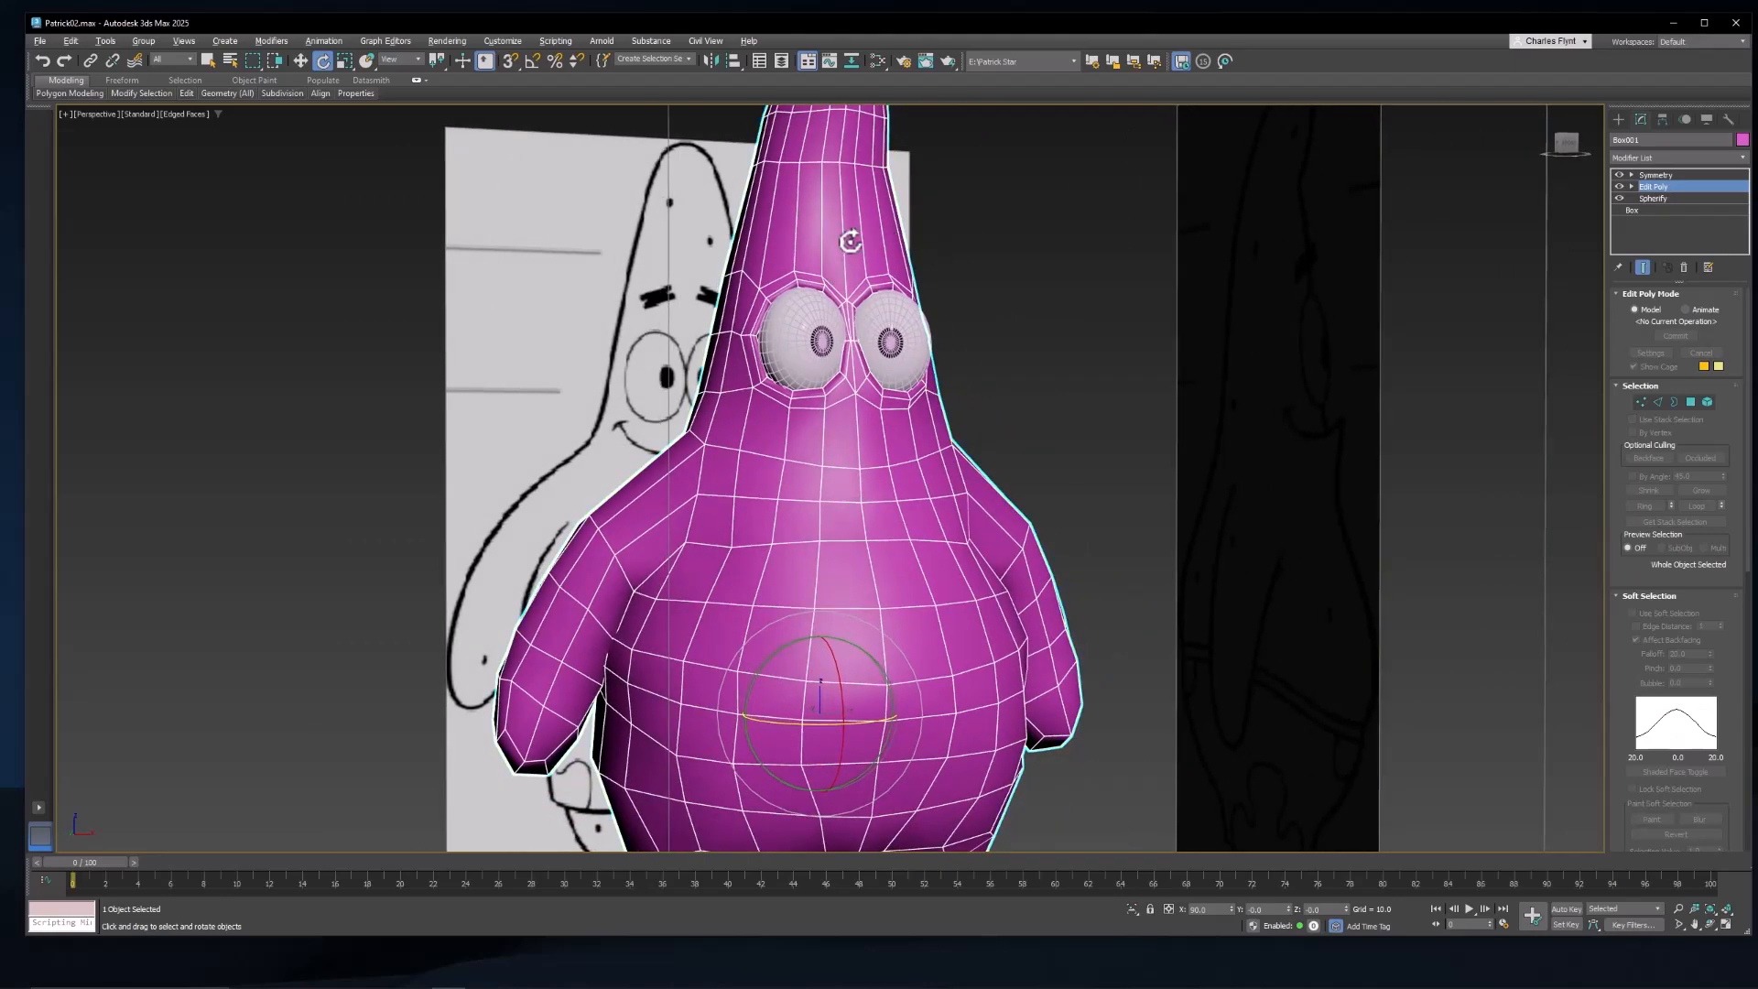
pyautogui.click(39, 42)
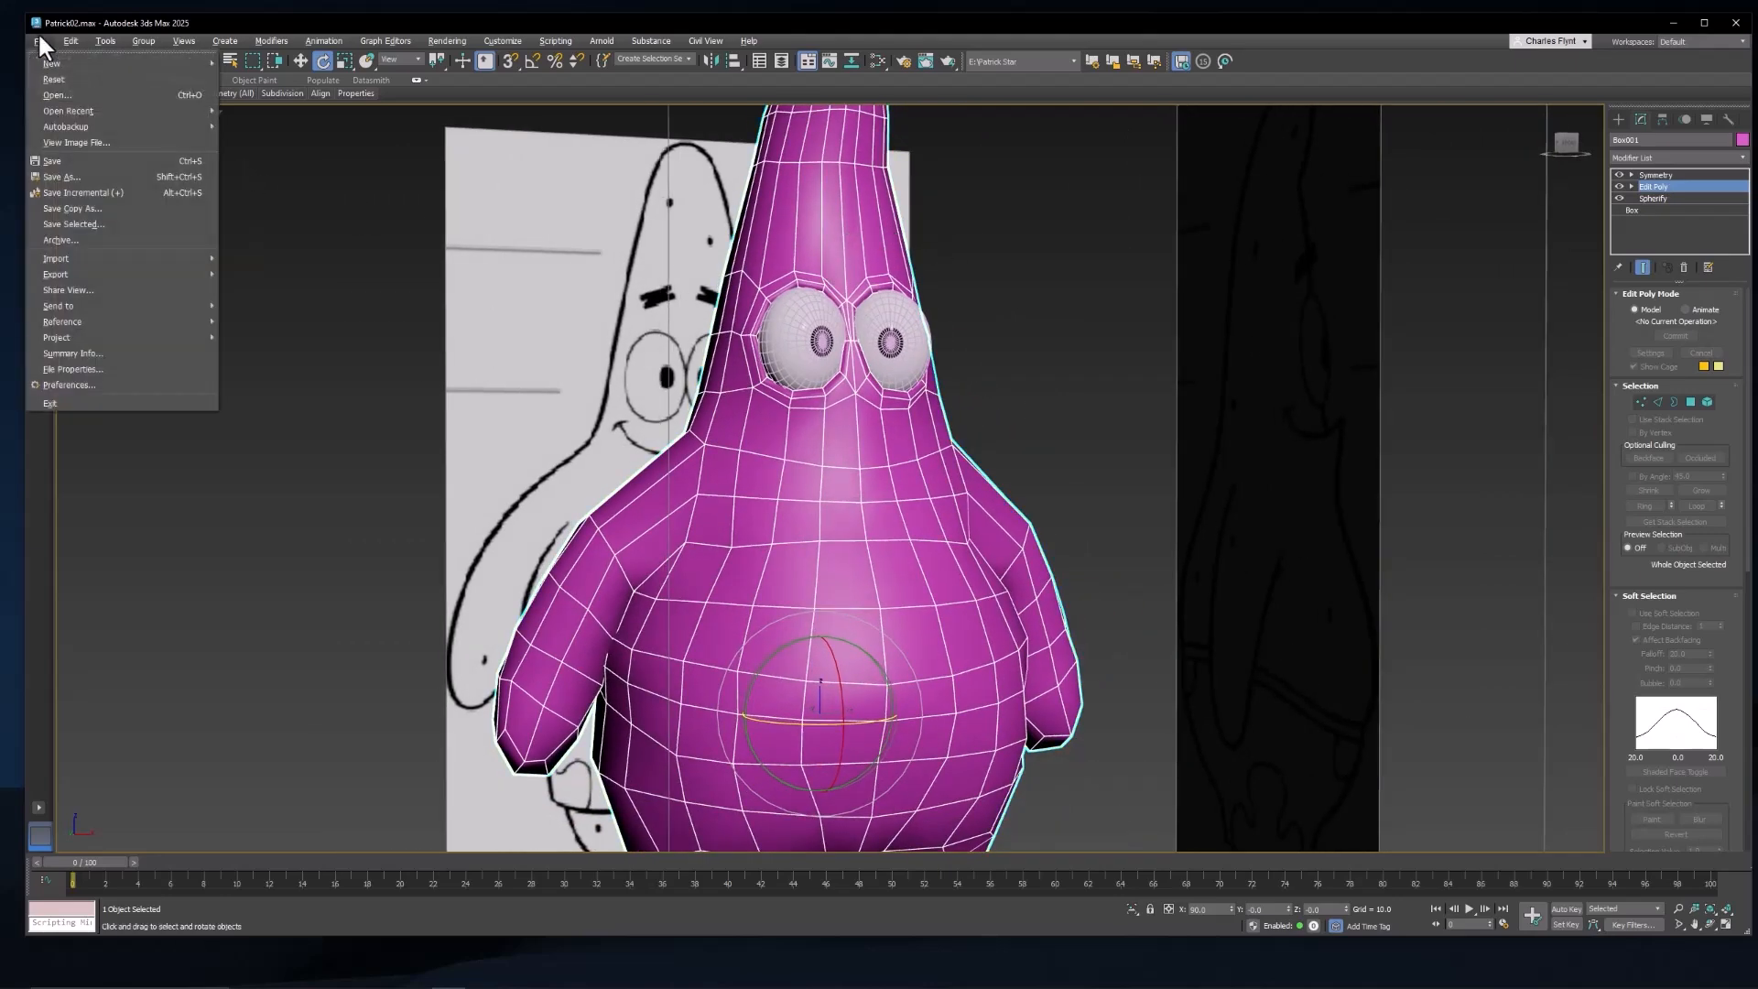
pyautogui.click(110, 177)
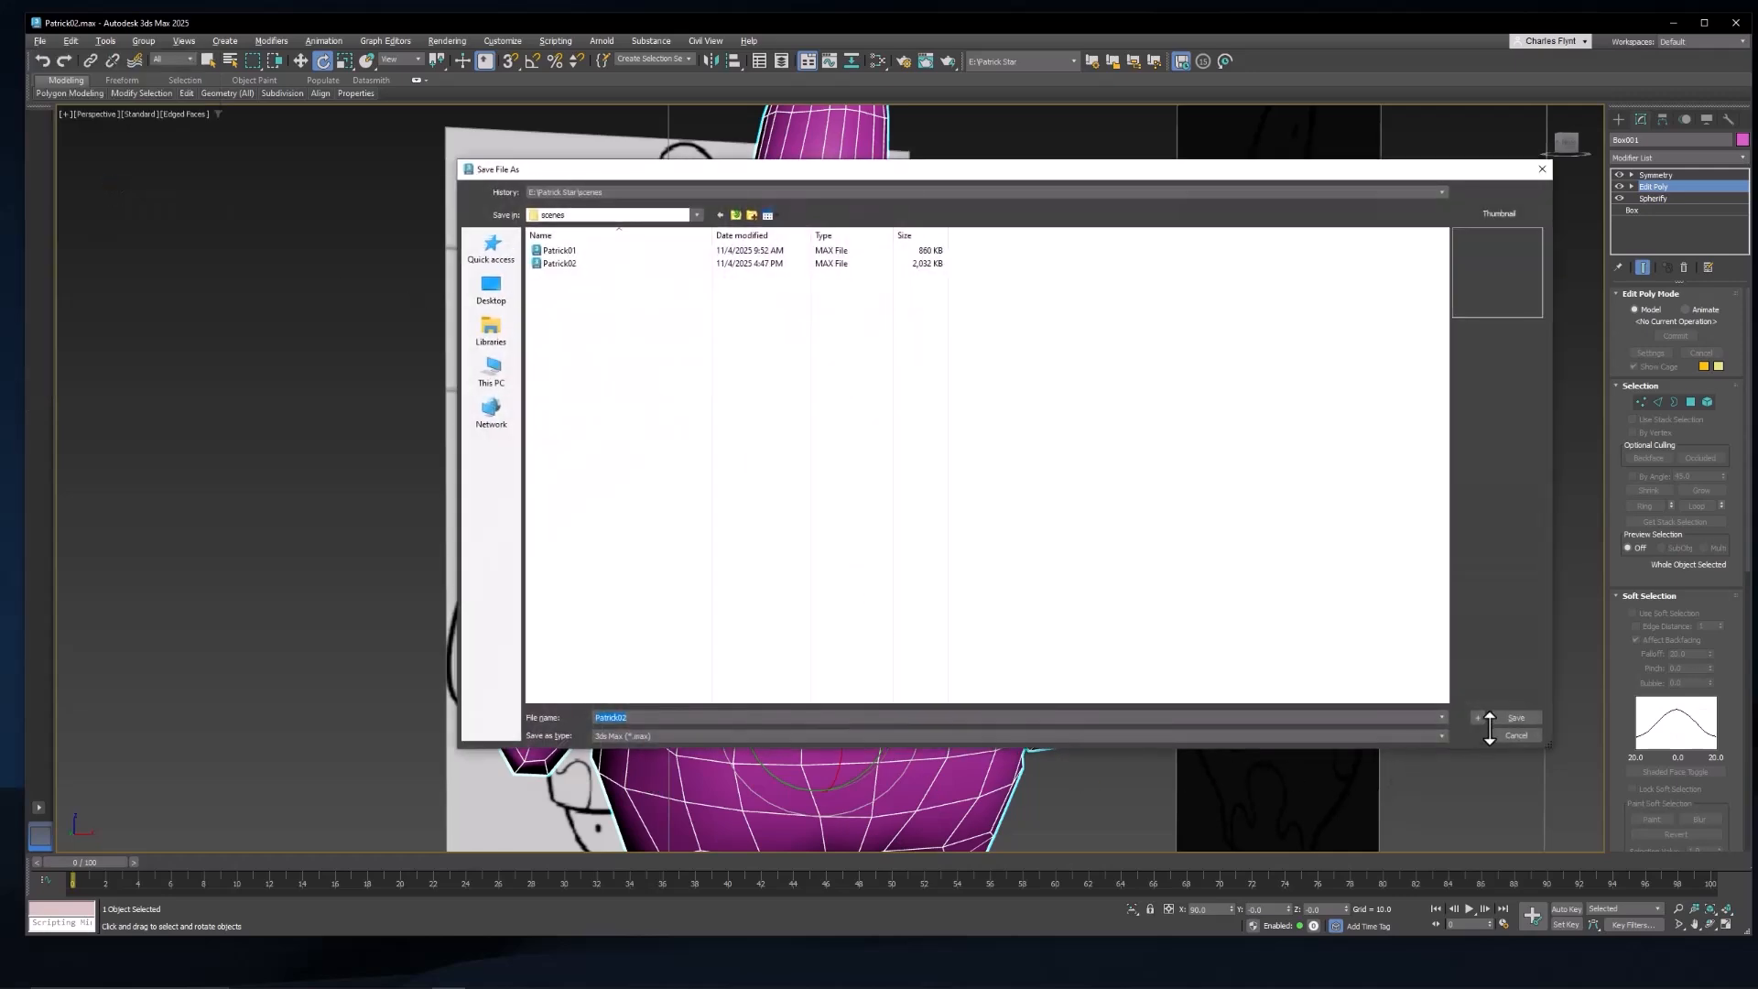
pyautogui.click(1477, 716)
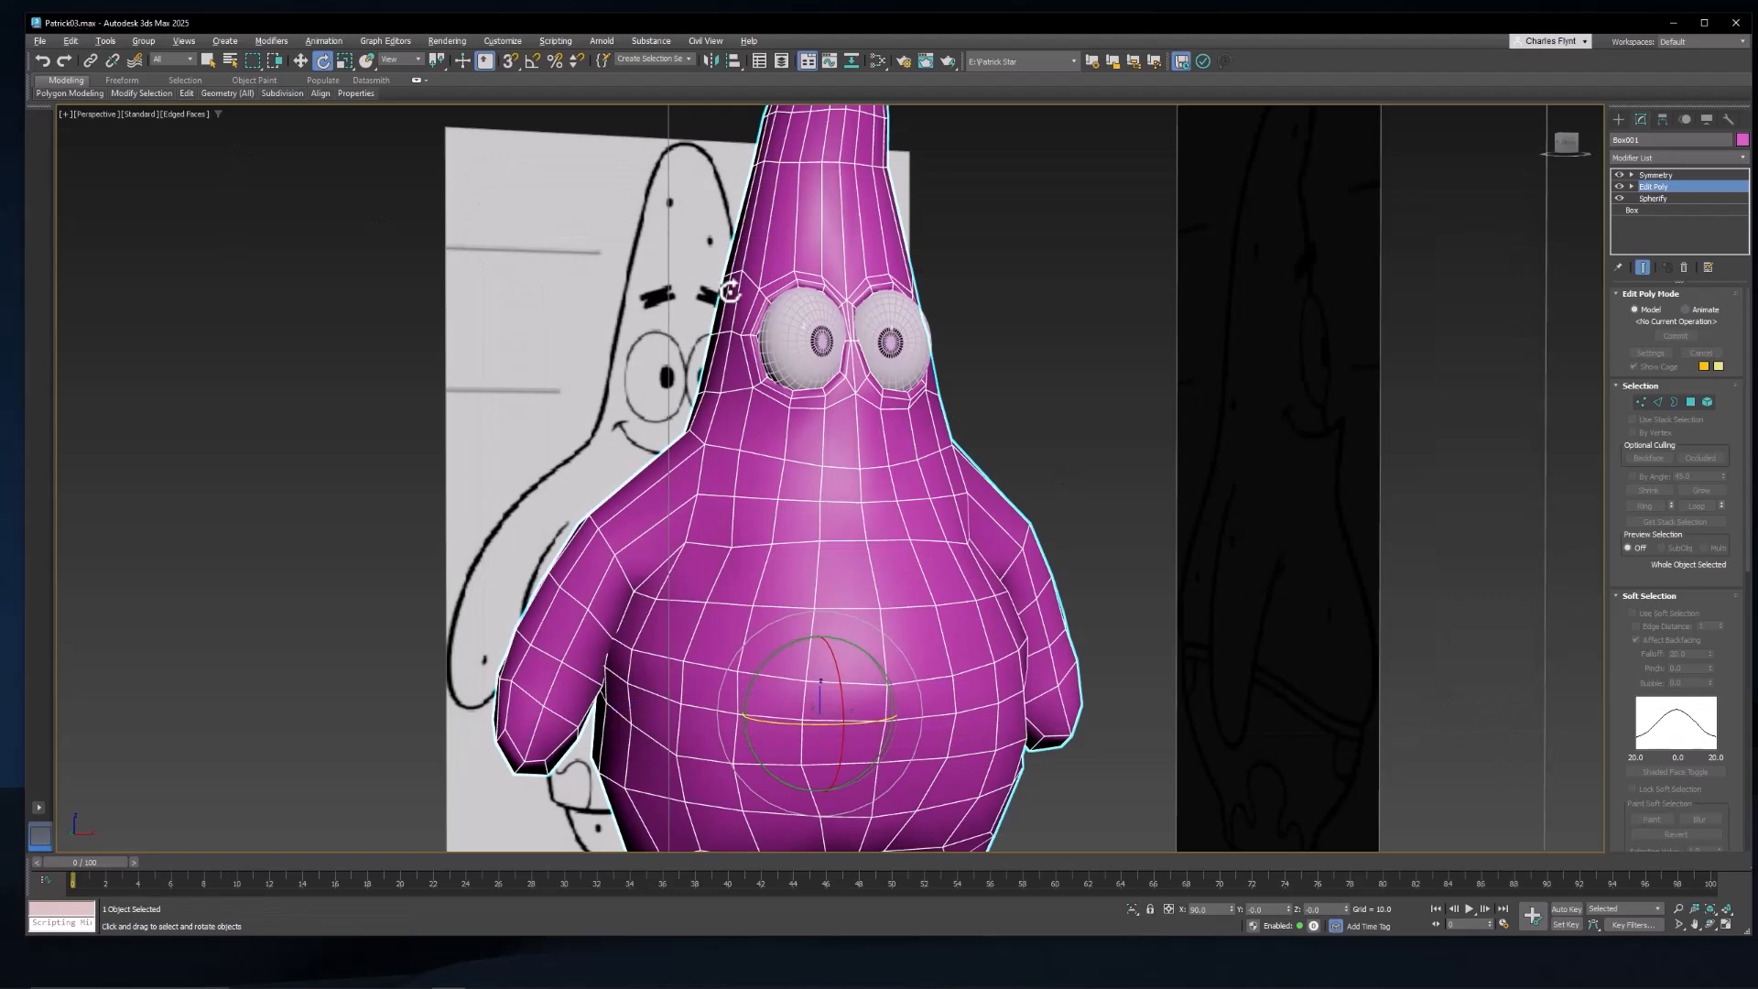
# Step: Convert the body with its whole modifier stack to an Editable Poly
pyautogui.scroll(3, 858, 427)
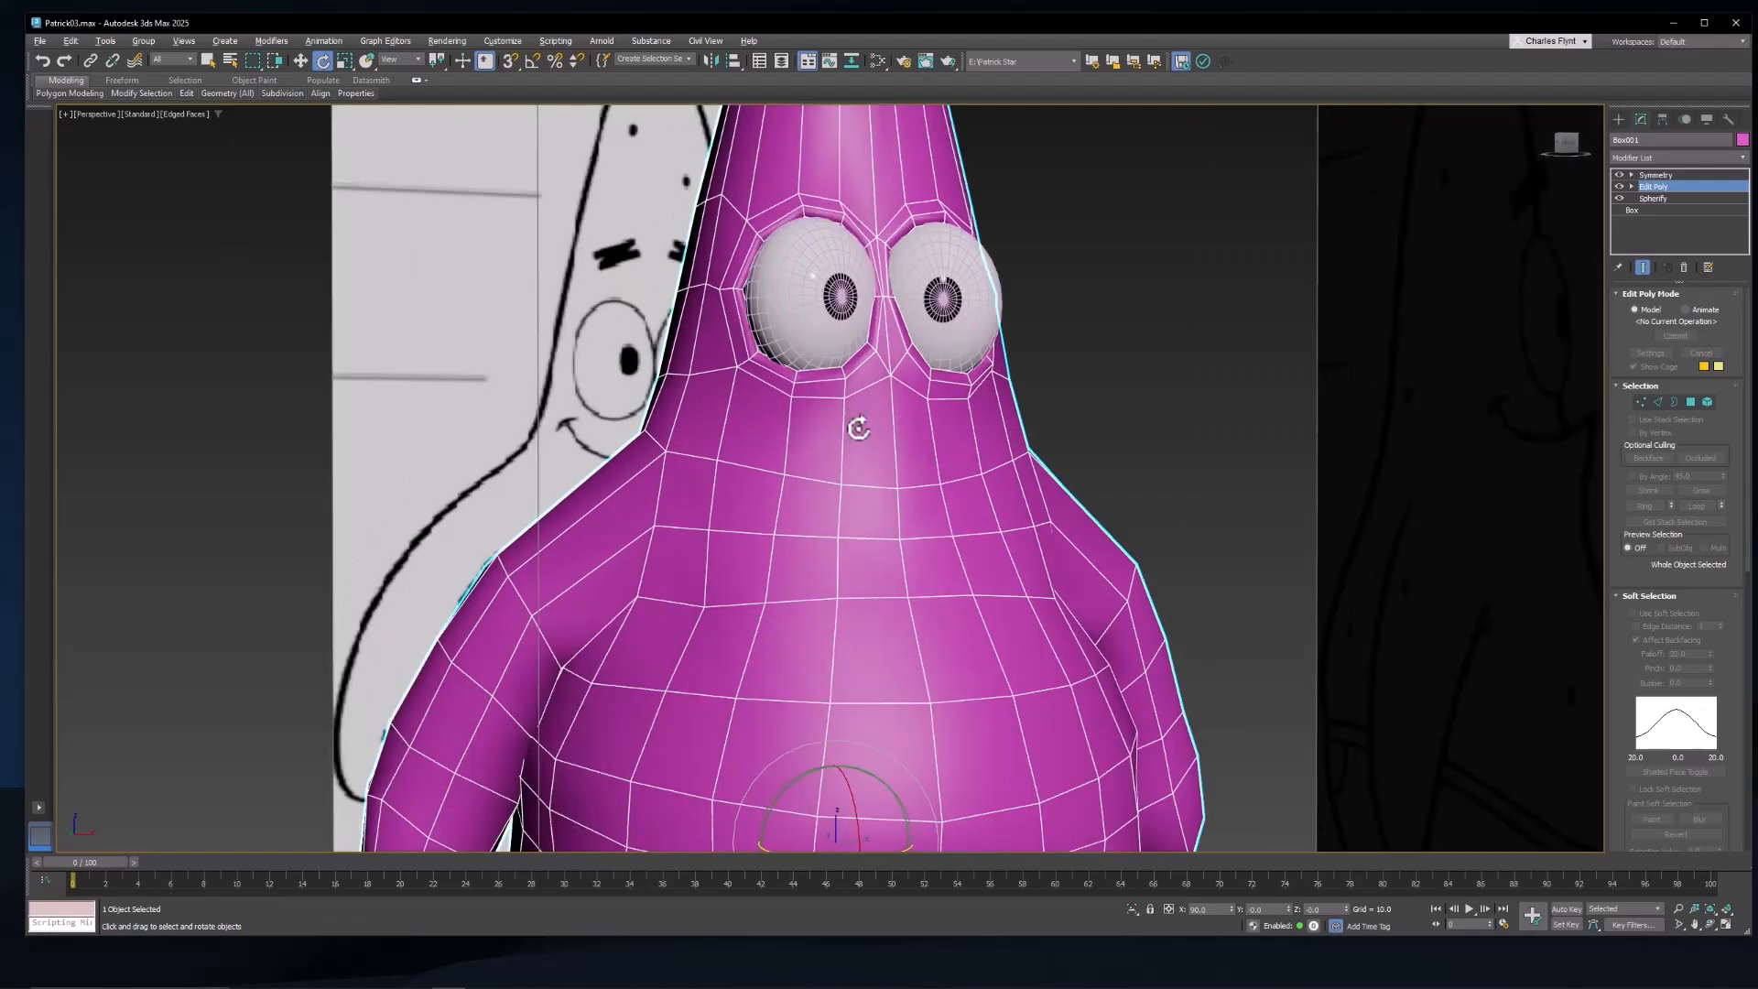
pyautogui.moveTo(858, 427); pyautogui.dragTo(836, 518, button='middle')
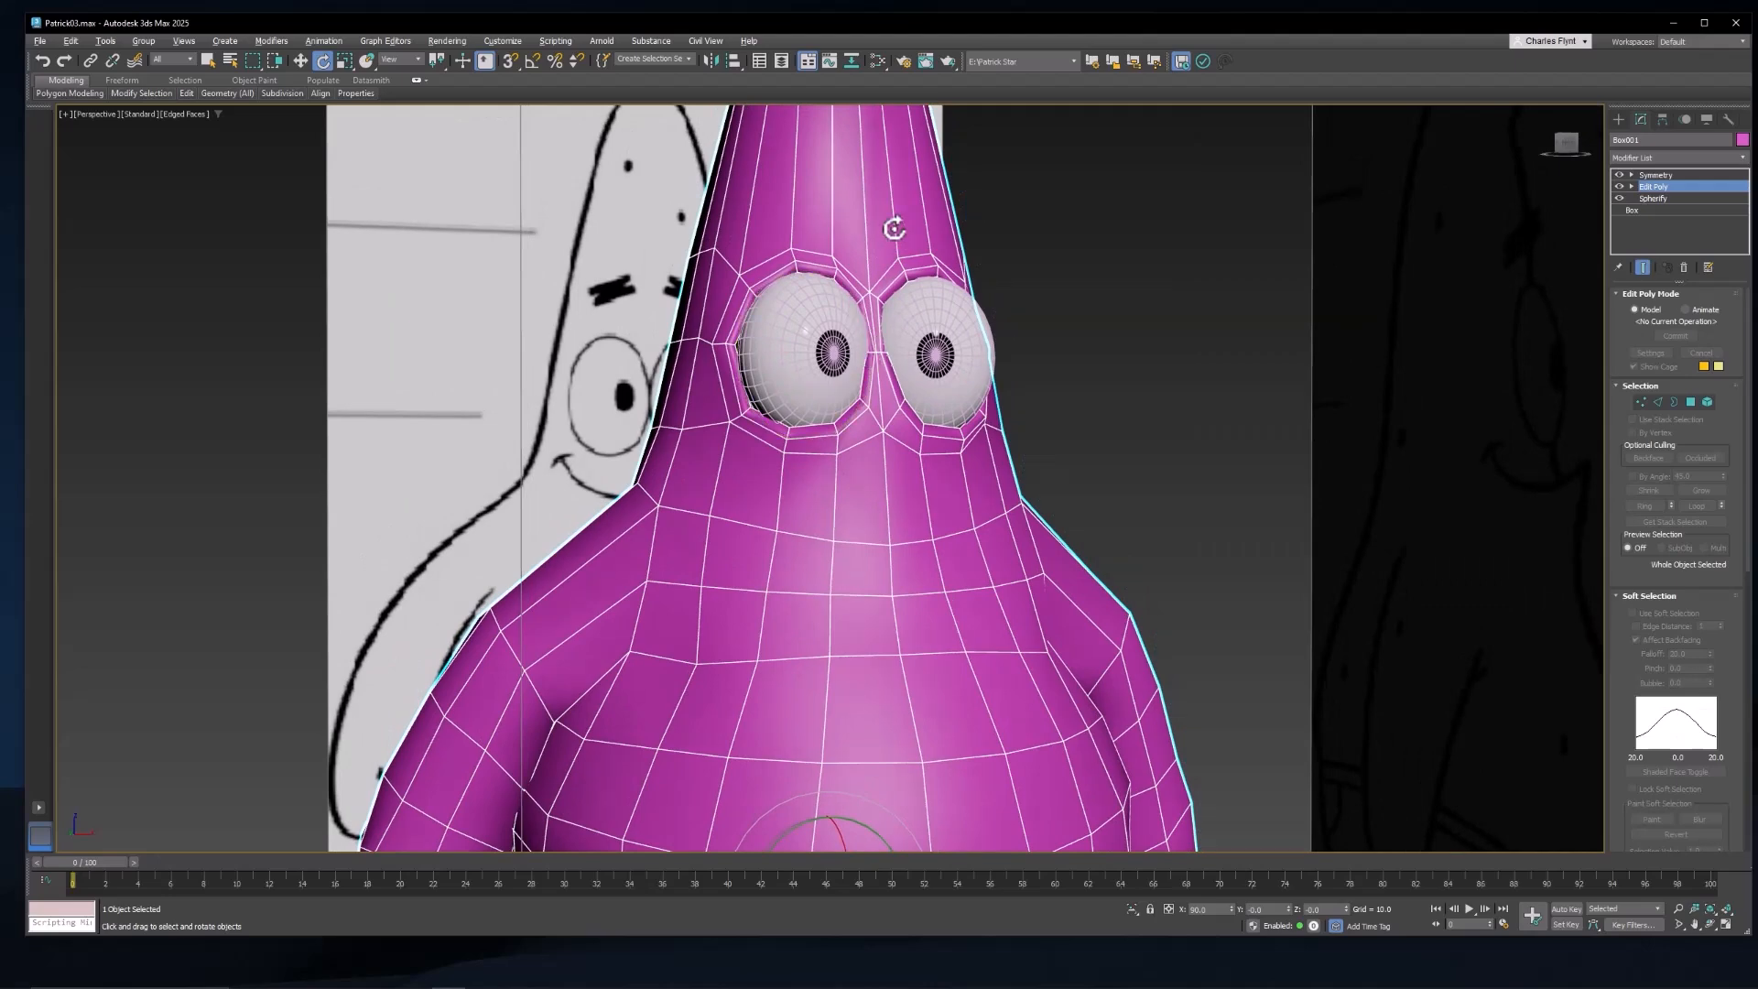
pyautogui.keyDown('alt'); pyautogui.moveTo(895, 228); pyautogui.dragTo(933, 313, button='middle'); pyautogui.keyUp('alt')
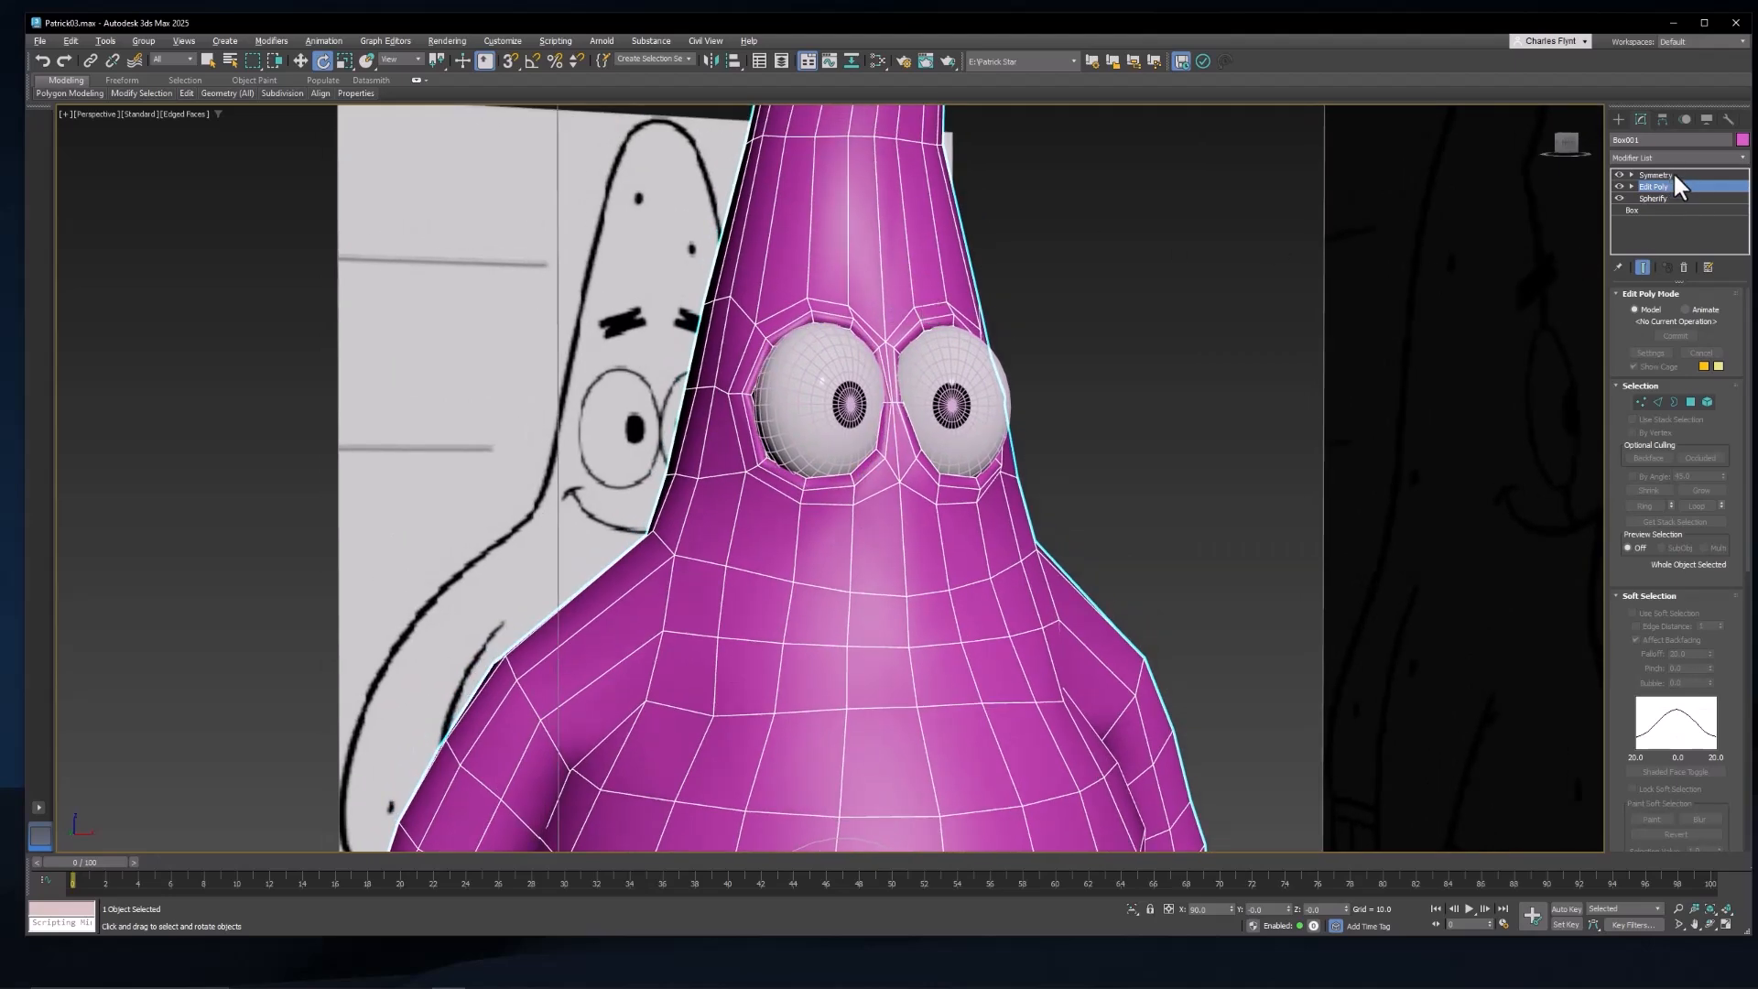
pyautogui.rightClick(835, 216)
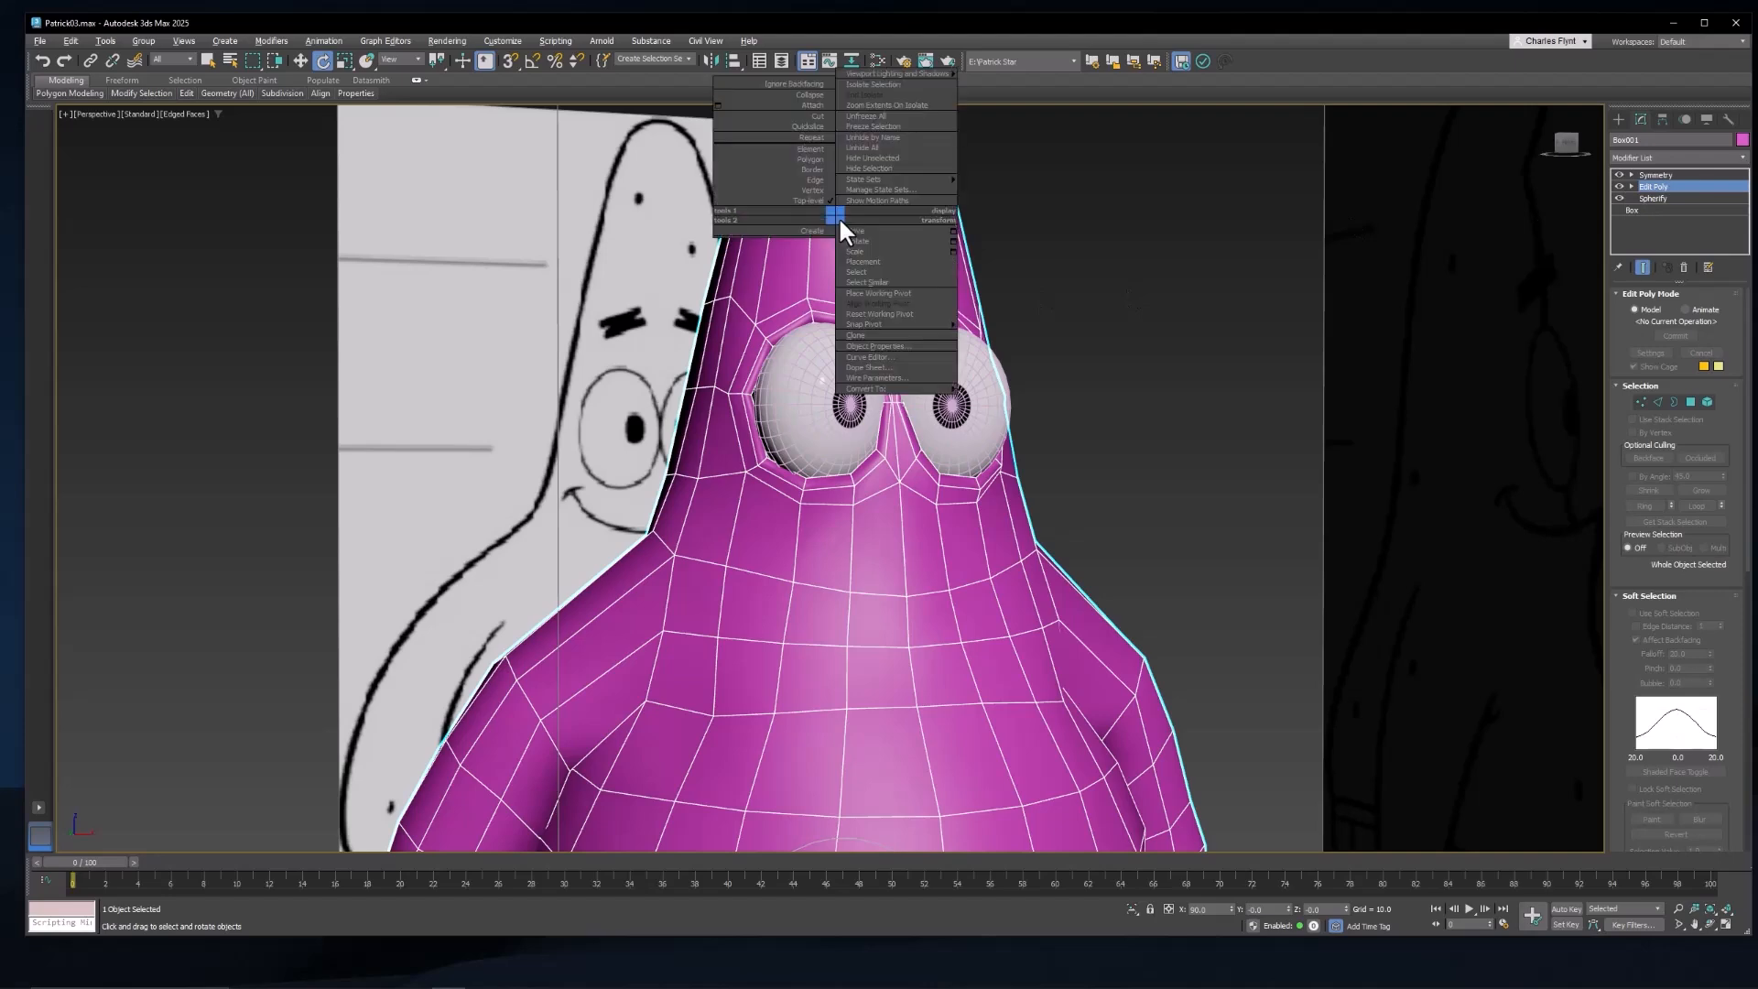
pyautogui.moveTo(881, 385)
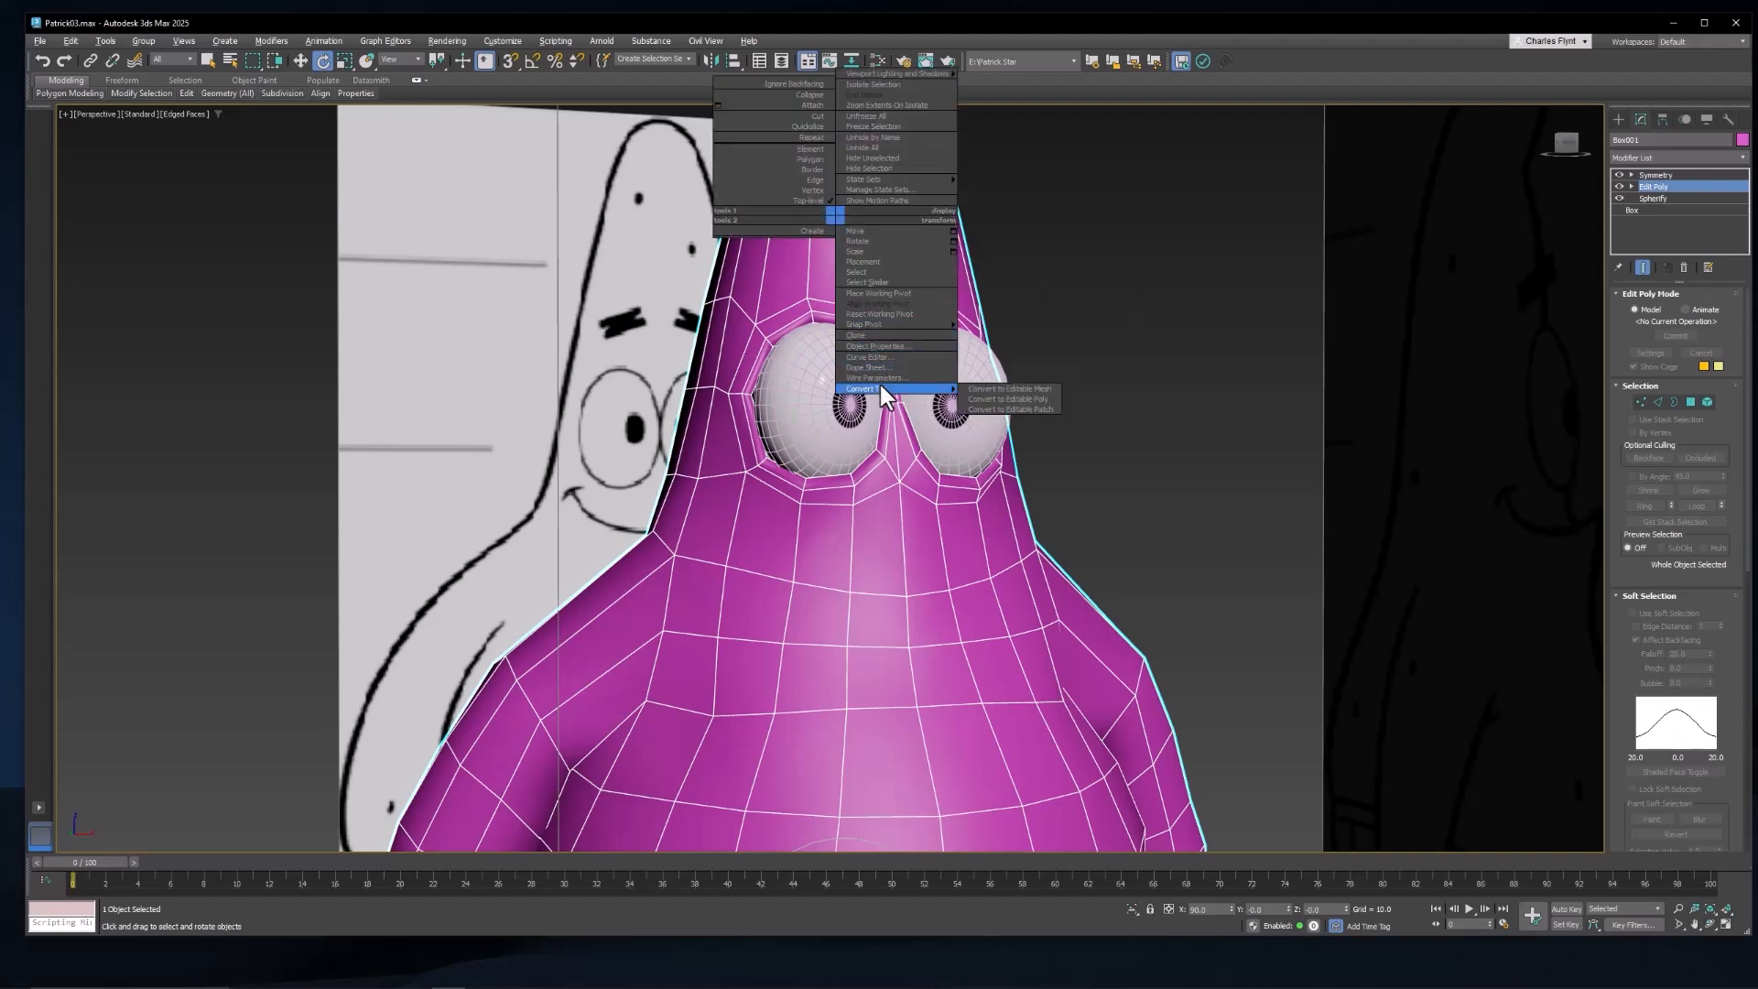
pyautogui.click(1015, 399)
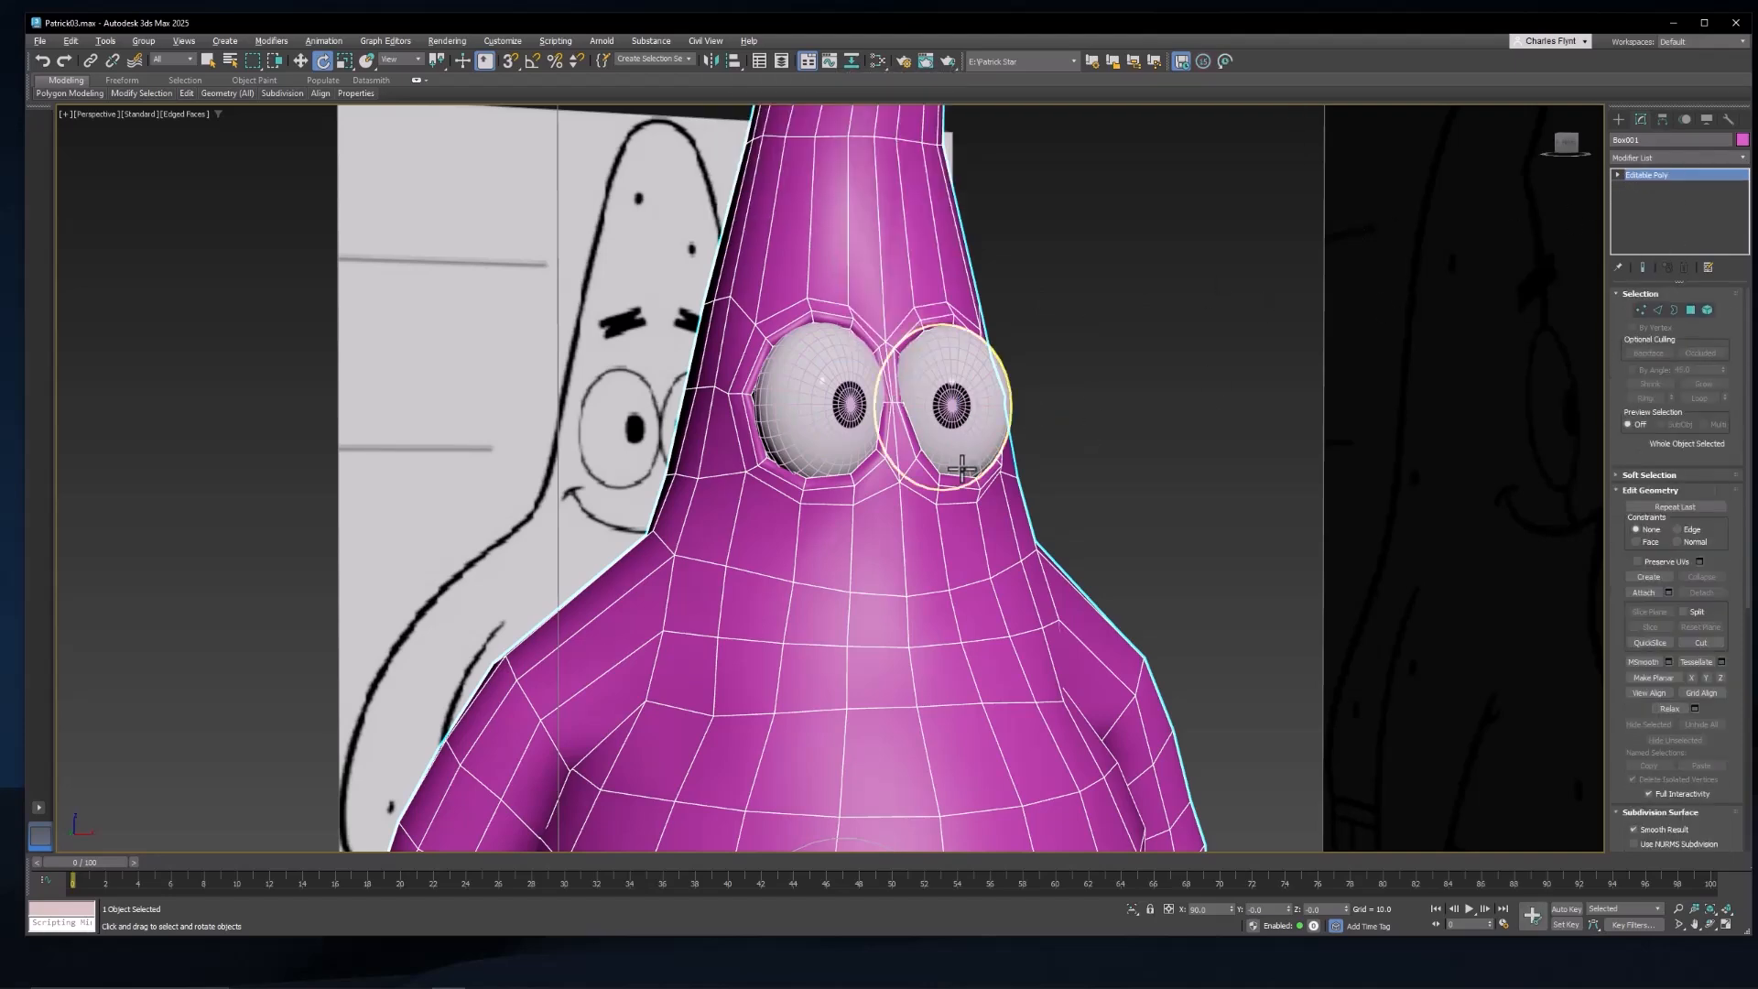
# Step: Add a horizontal edge loop around the body just below the eyes with Swift Loop
pyautogui.scroll(-3, 959, 481)
pyautogui.scroll(4, 968, 482)
pyautogui.keyDown('alt'); pyautogui.moveTo(969, 483); pyautogui.dragTo(934, 462, button='middle'); pyautogui.keyUp('alt')
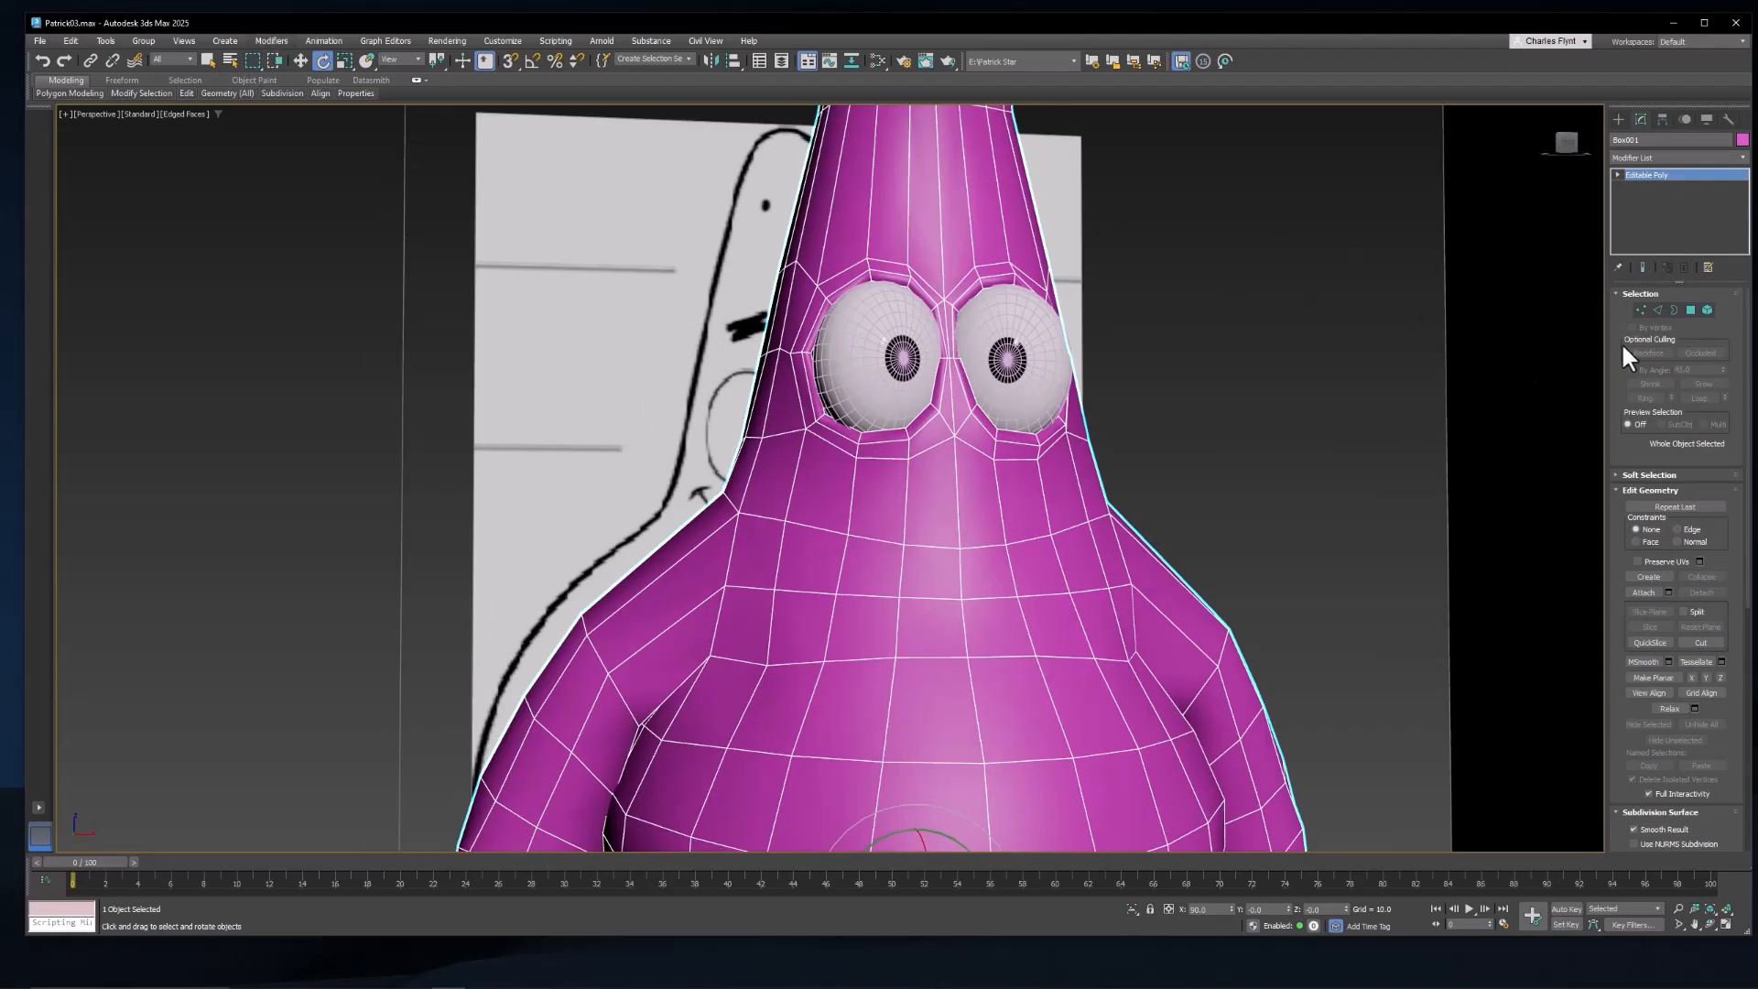
pyautogui.click(1658, 310)
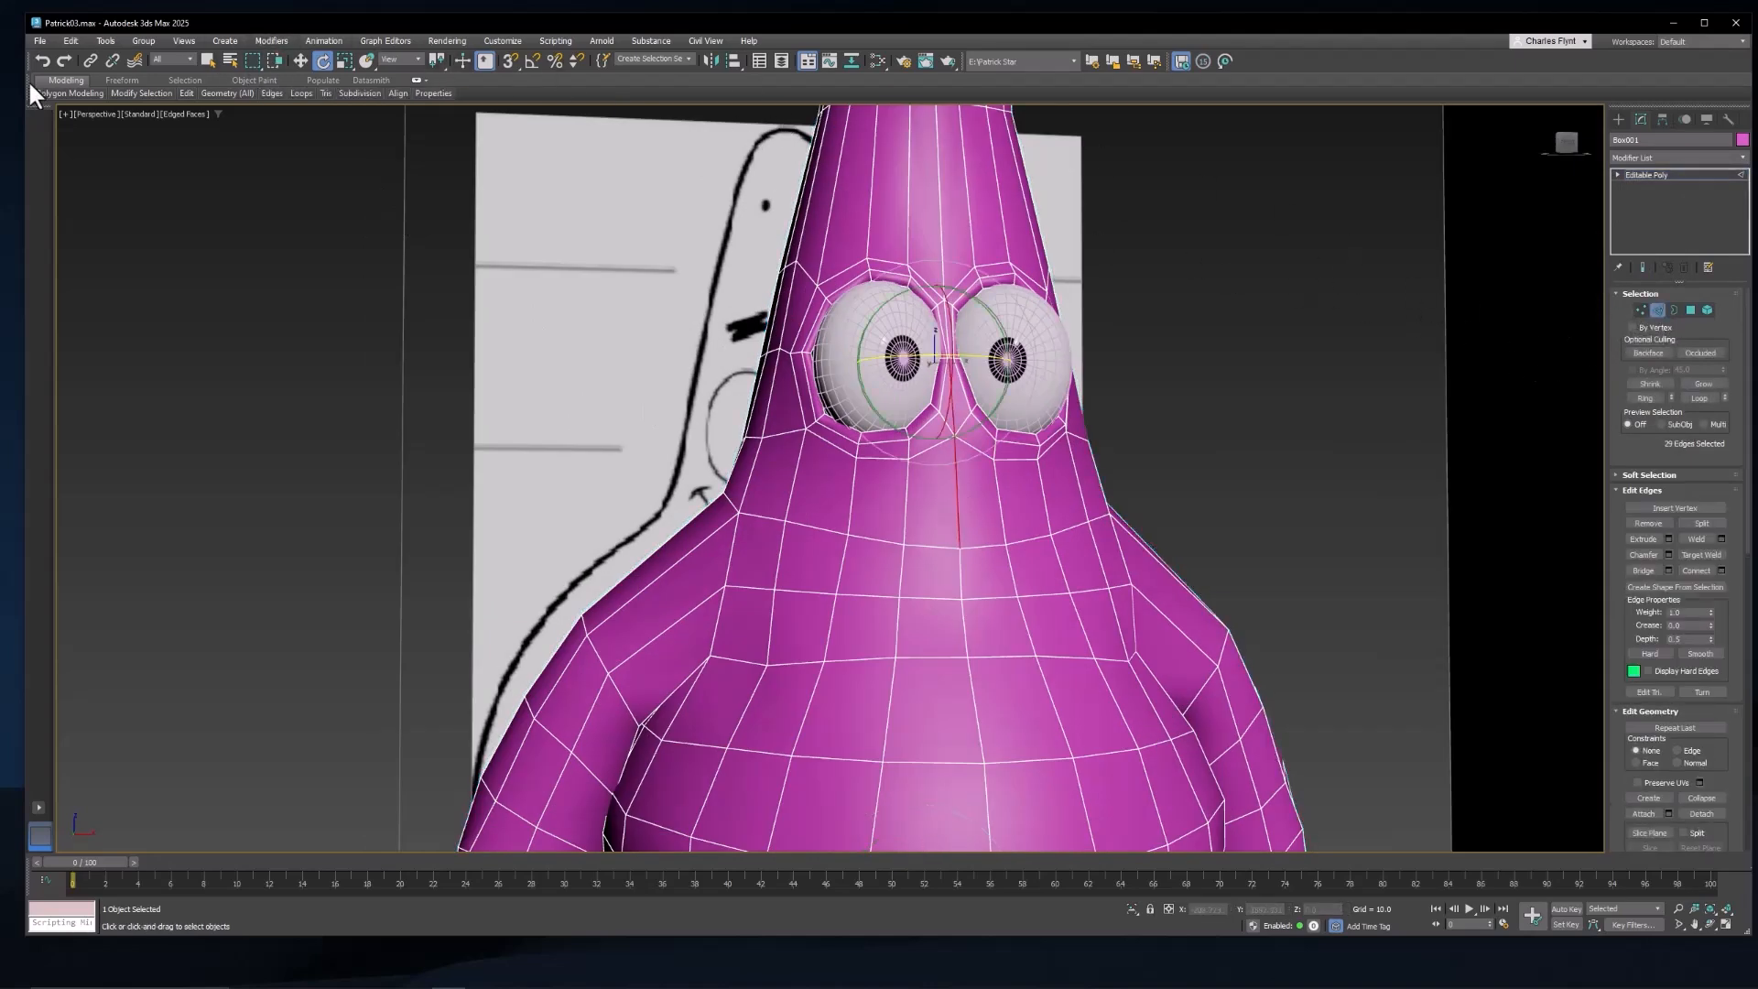
pyautogui.click(417, 81)
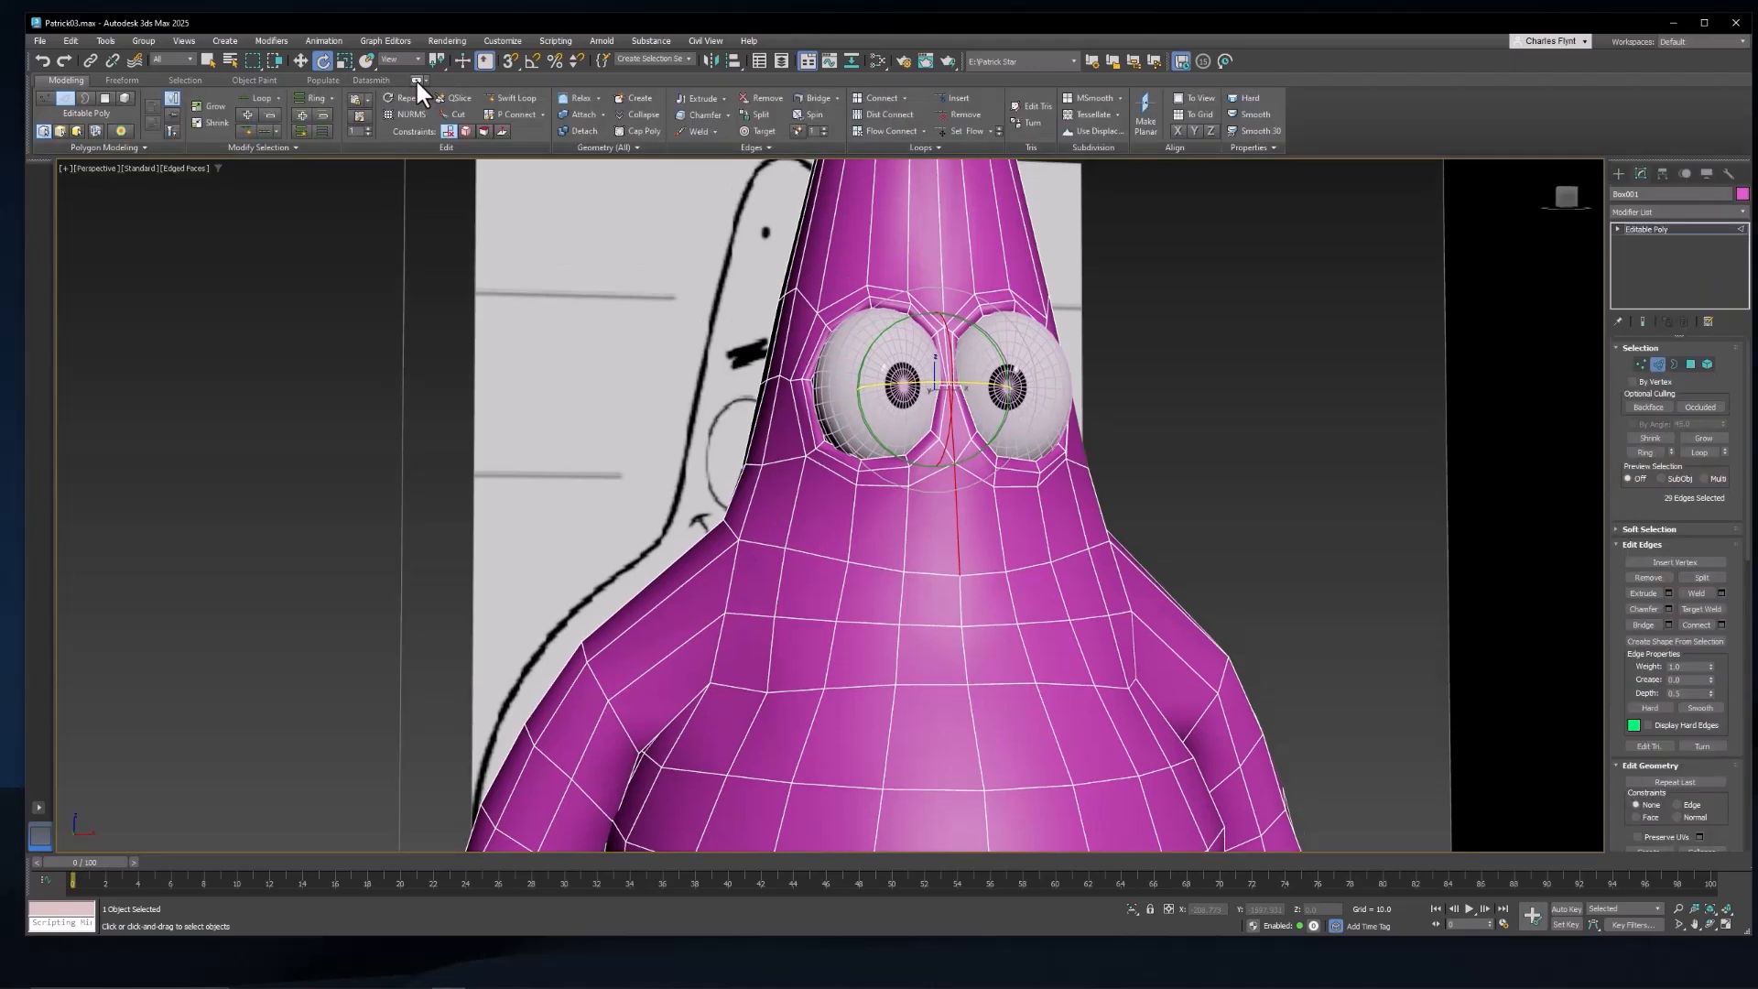
pyautogui.click(513, 101)
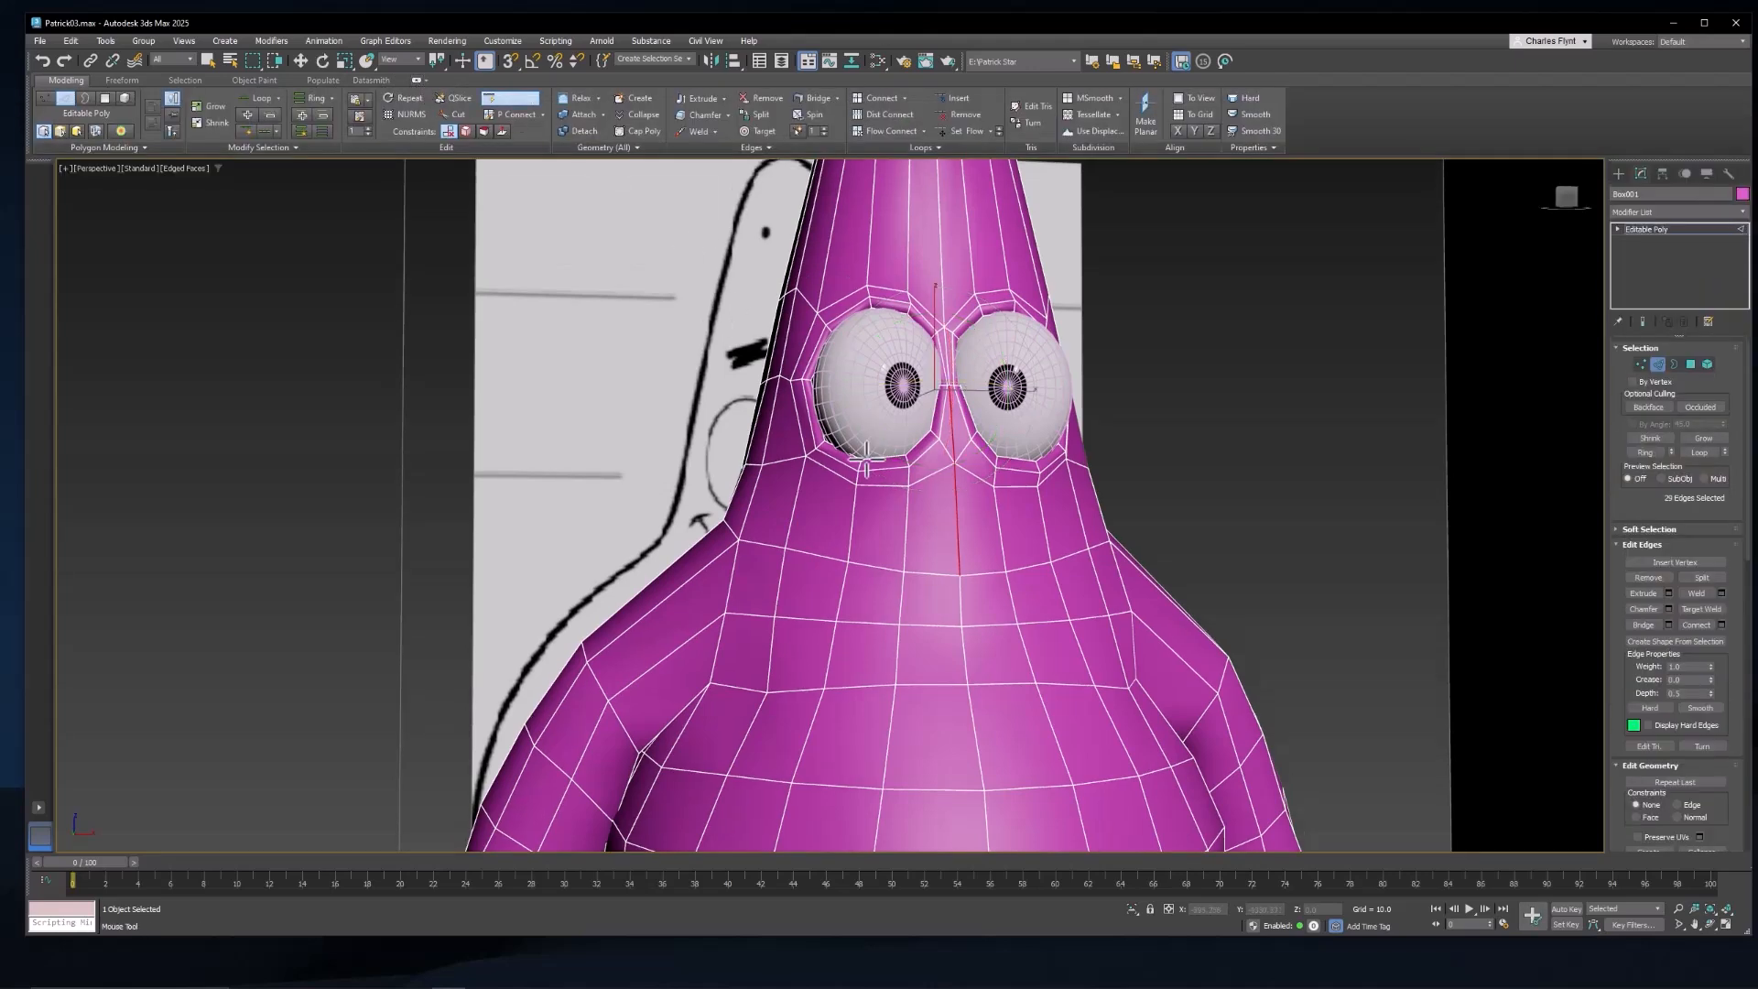
pyautogui.click(877, 522)
pyautogui.press('w')
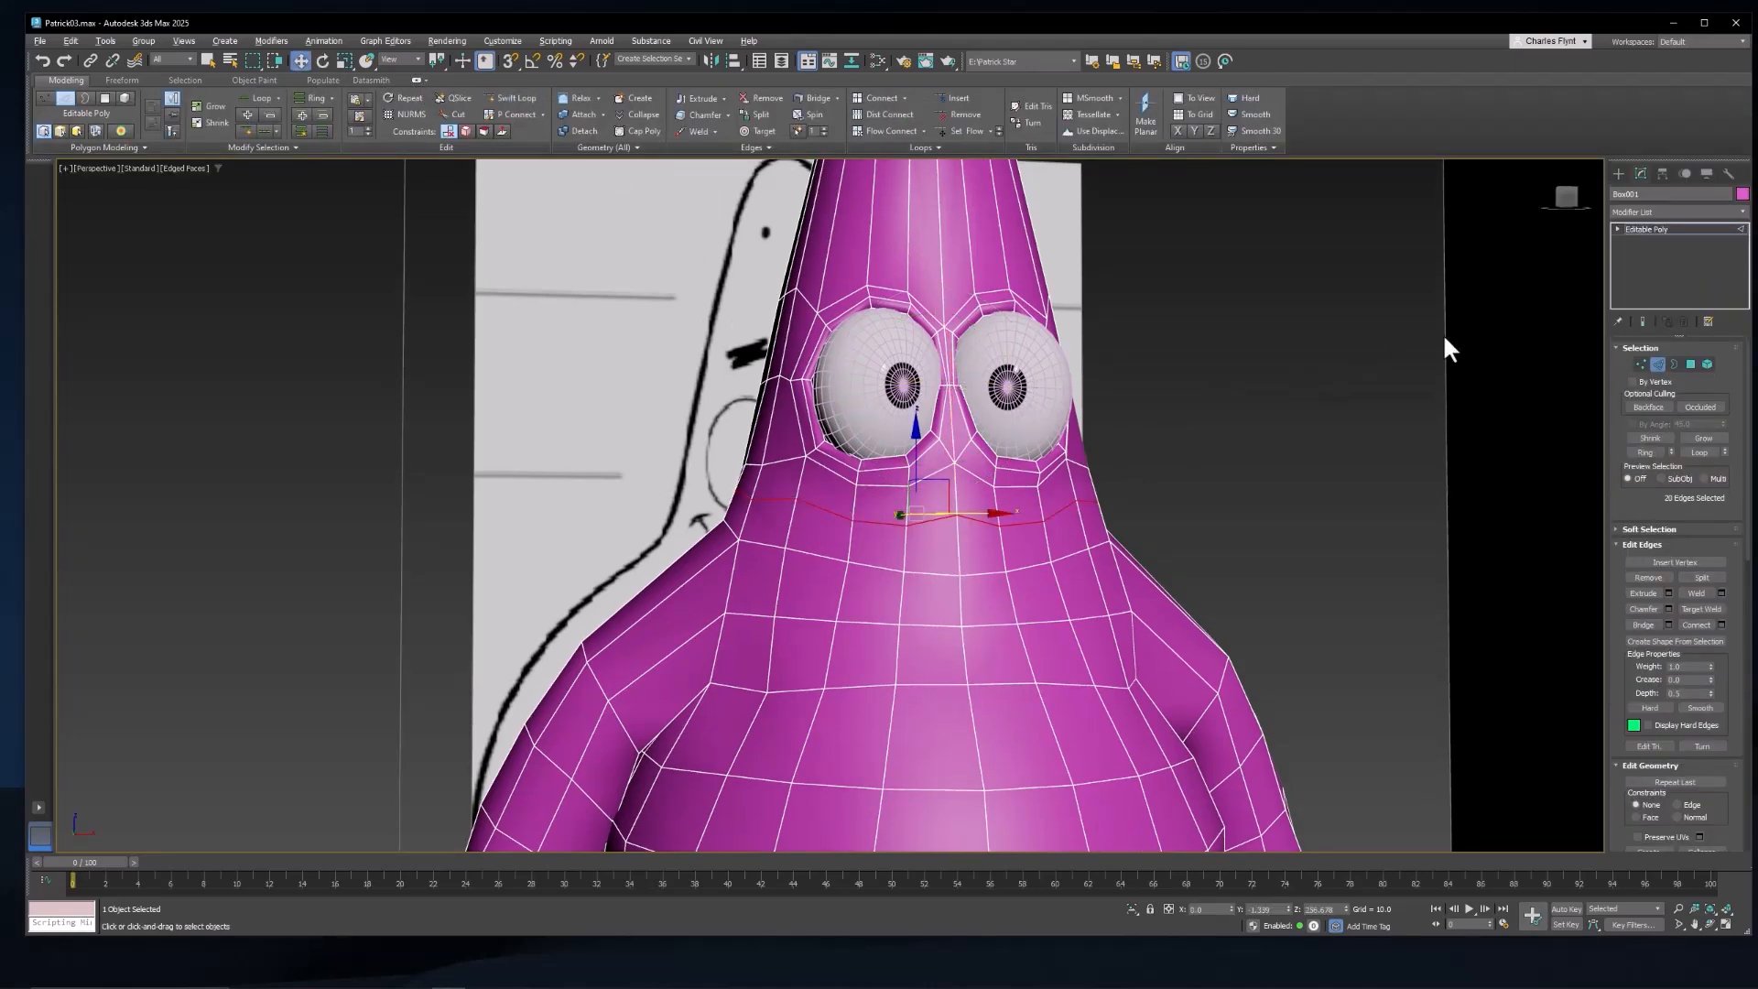
pyautogui.click(1639, 364)
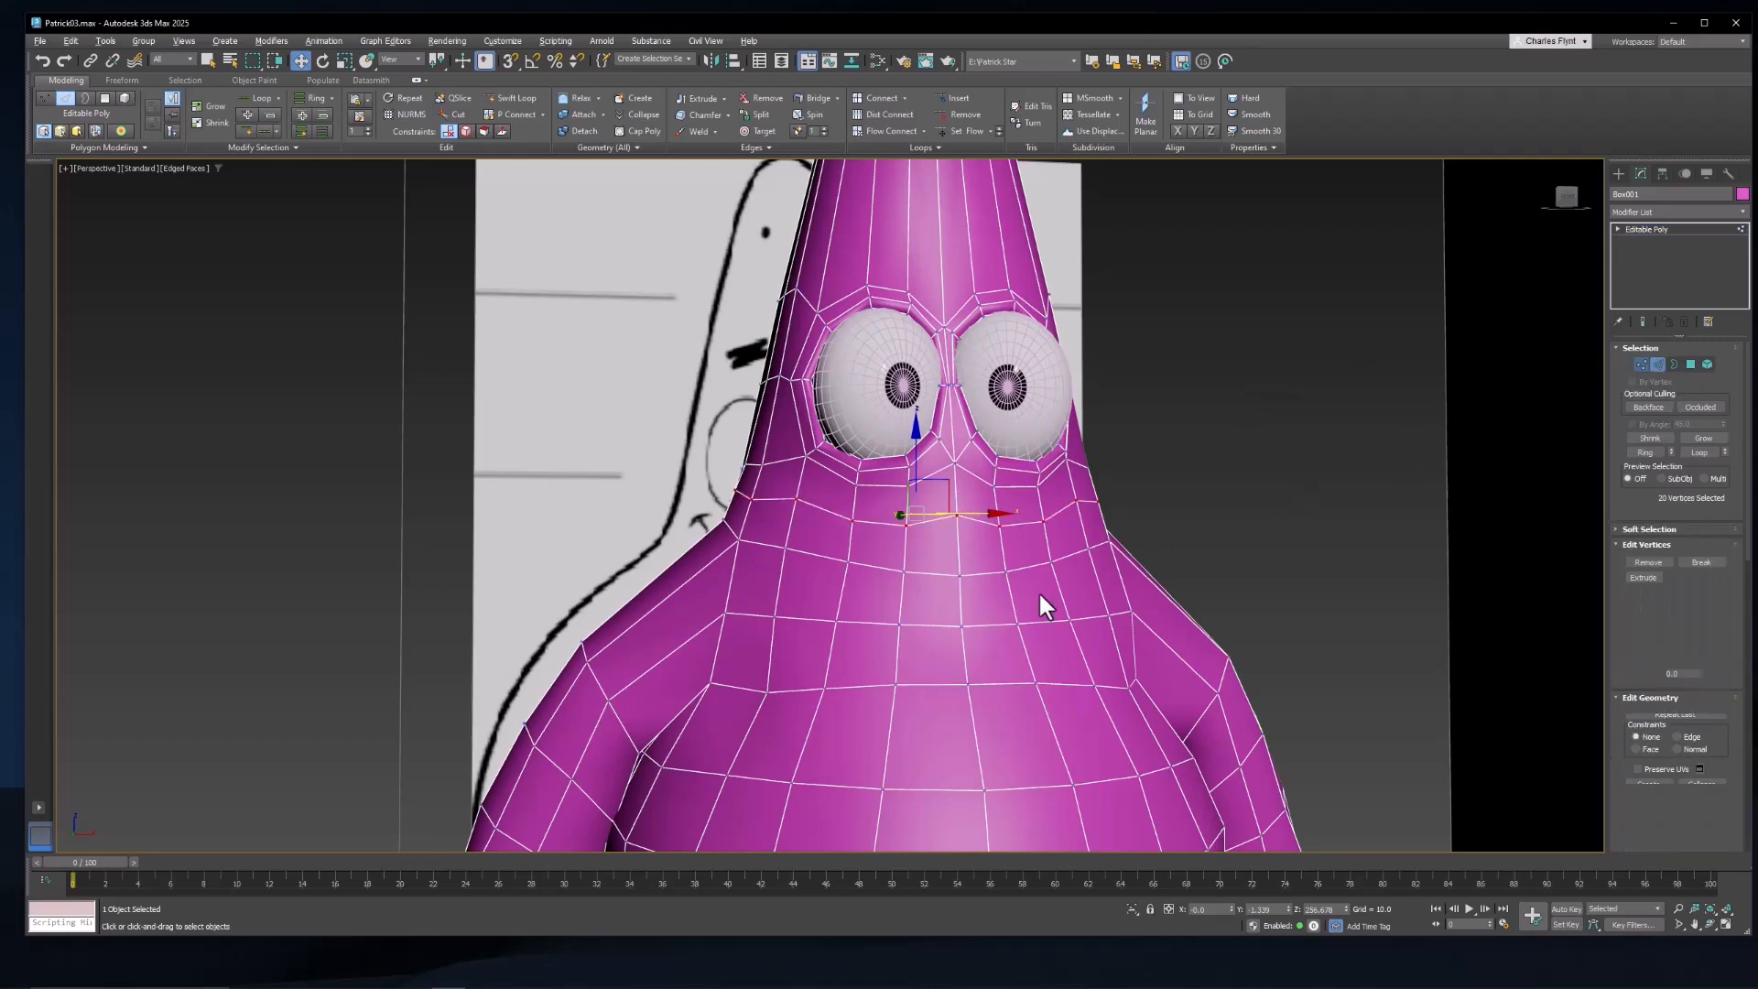
pyautogui.click(955, 523)
pyautogui.moveTo(953, 513); pyautogui.dragTo(972, 527, button='middle')
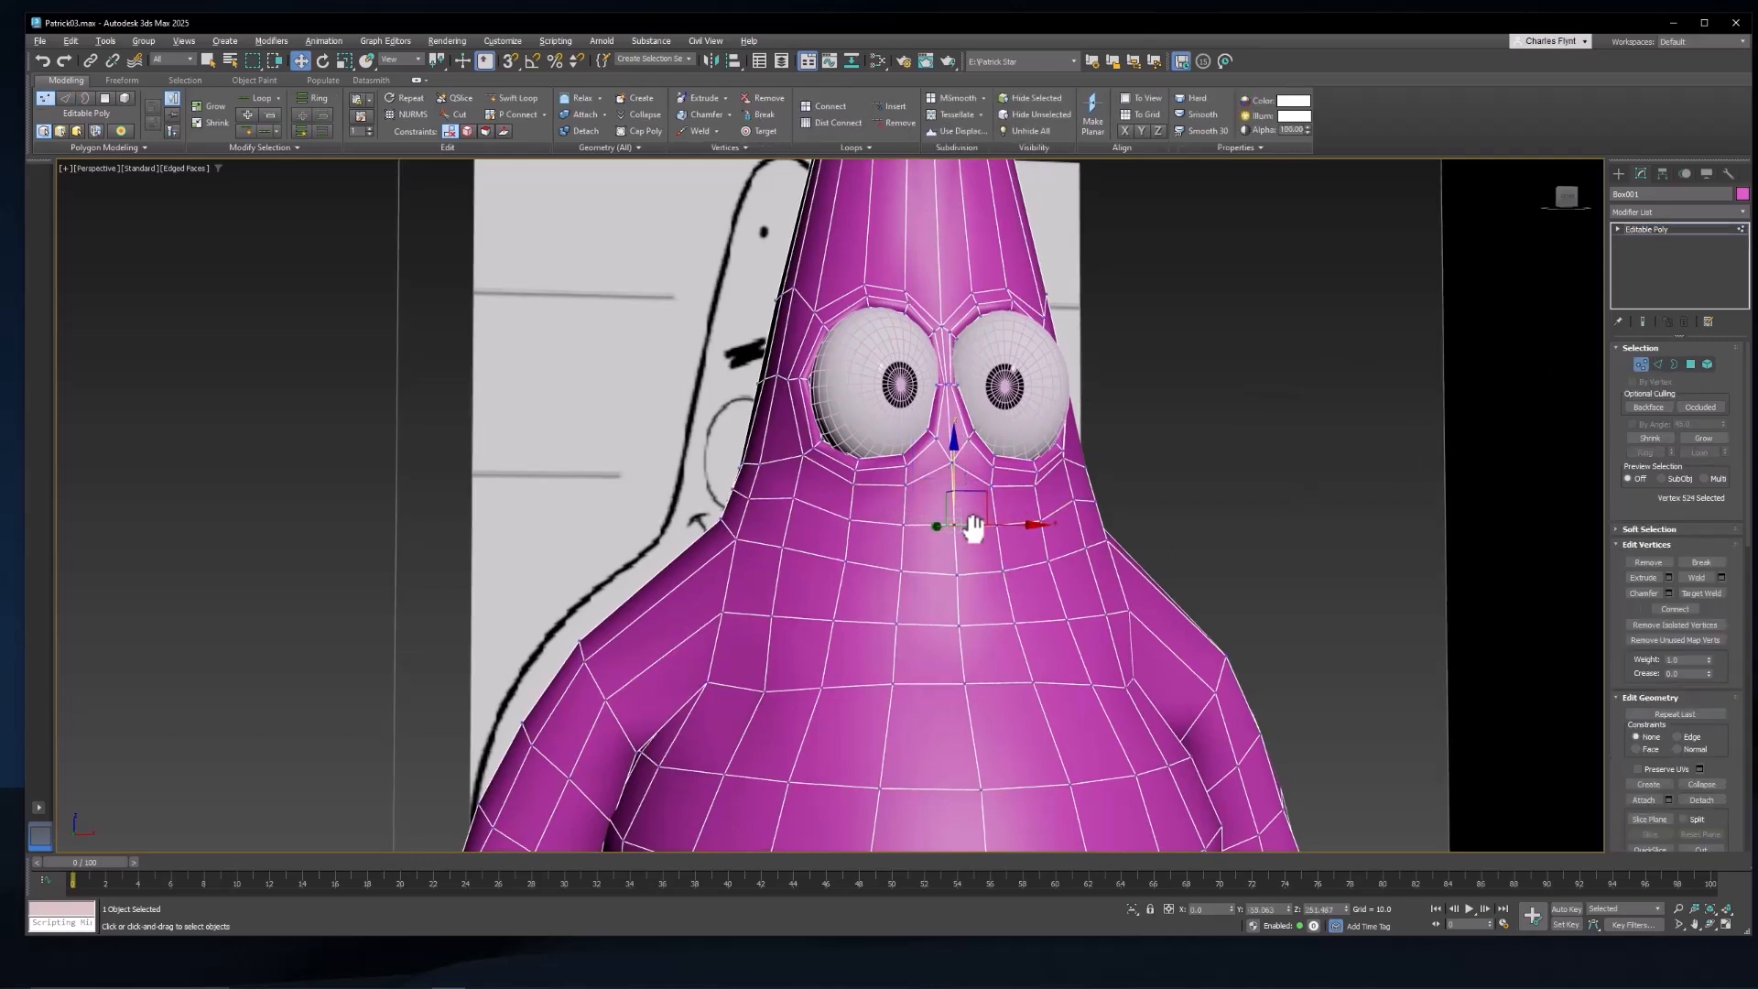
# Step: Select the polygons covering the rear half of the head's rounded tip
pyautogui.scroll(-4, 966, 526)
pyautogui.keyDown('alt'); pyautogui.moveTo(911, 439); pyautogui.dragTo(1190, 518, button='middle'); pyautogui.keyUp('alt')
pyautogui.click(1690, 364)
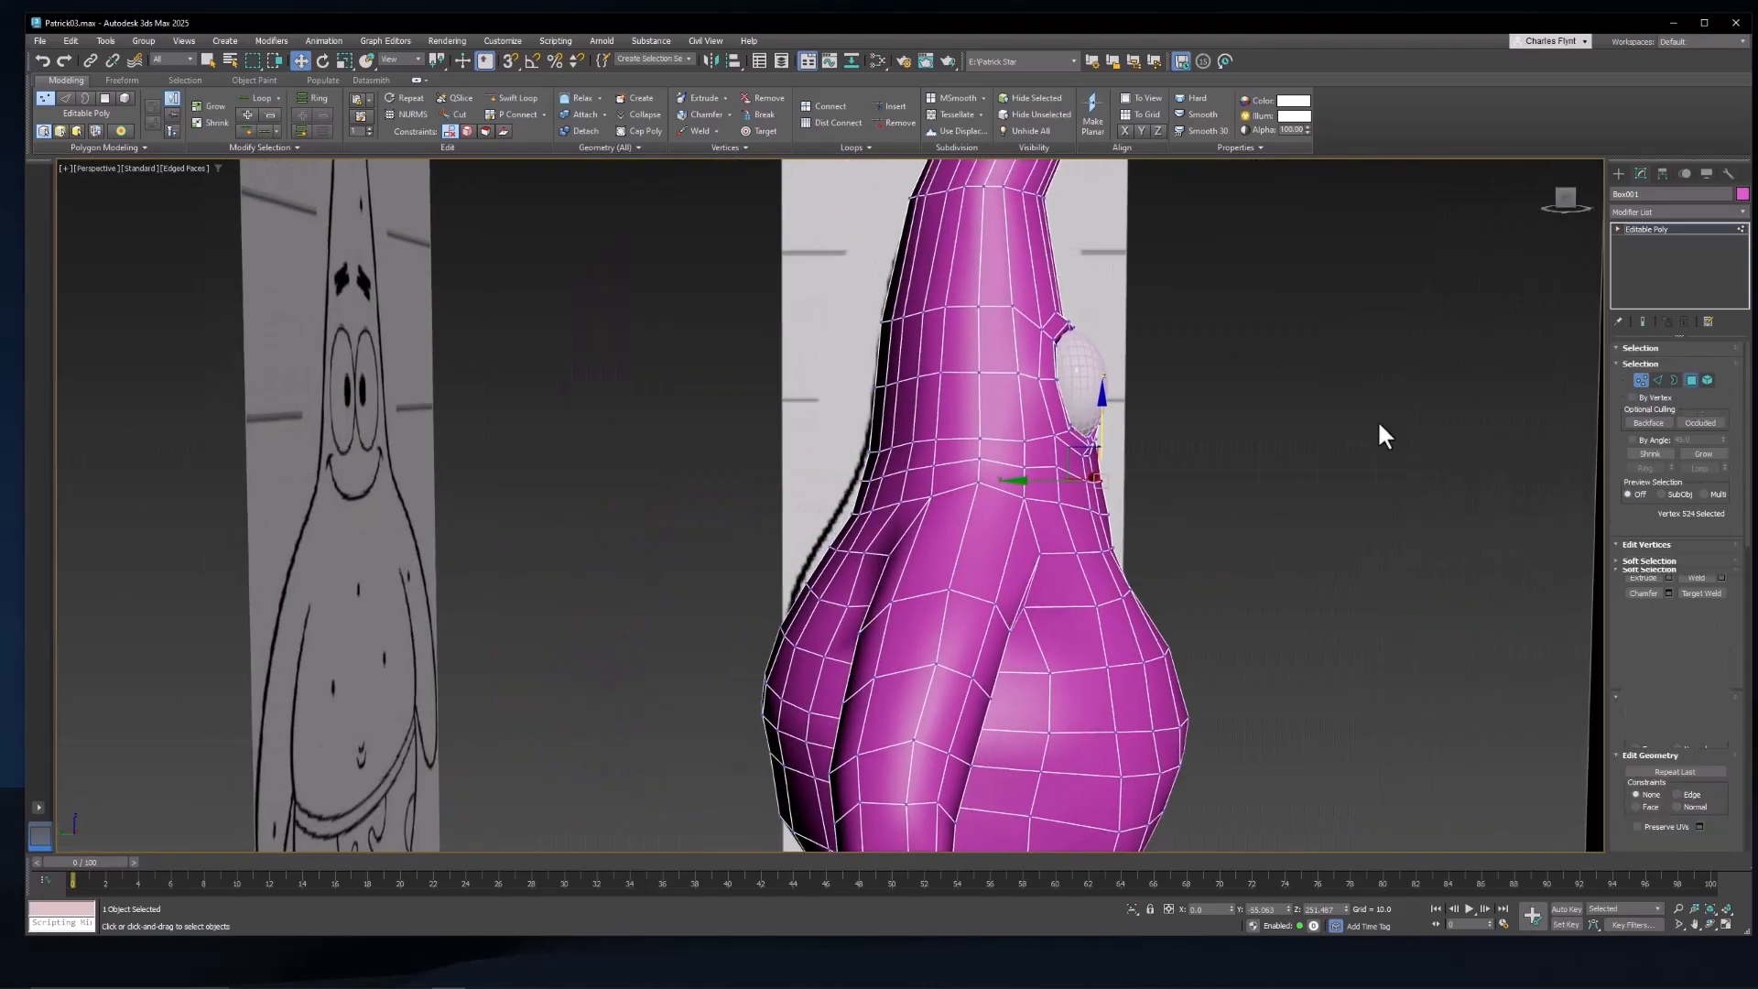
pyautogui.keyDown('alt'); pyautogui.moveTo(1377, 435); pyautogui.dragTo(1032, 542, button='middle'); pyautogui.keyUp('alt')
pyautogui.scroll(-3, 969, 558)
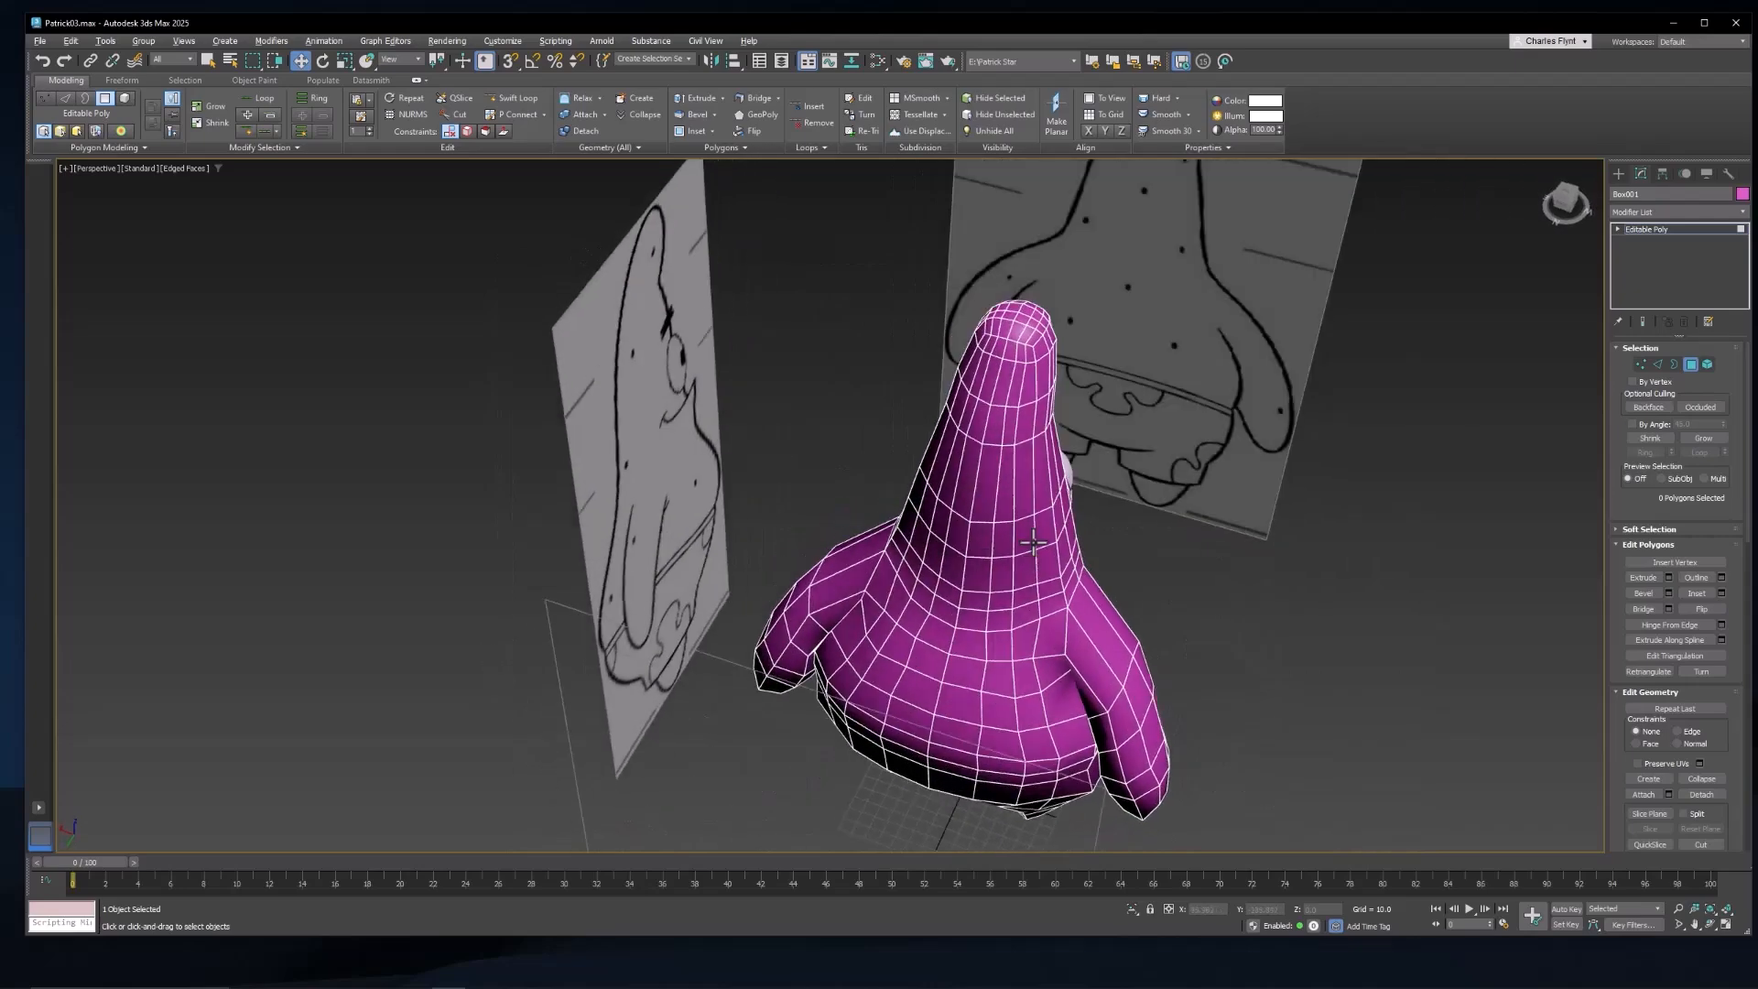
pyautogui.click(1015, 332)
pyautogui.keyDown('ctrl'); pyautogui.click(1005, 331); pyautogui.keyUp('ctrl')
pyautogui.keyDown('ctrl'); pyautogui.click(1027, 336); pyautogui.keyUp('ctrl')
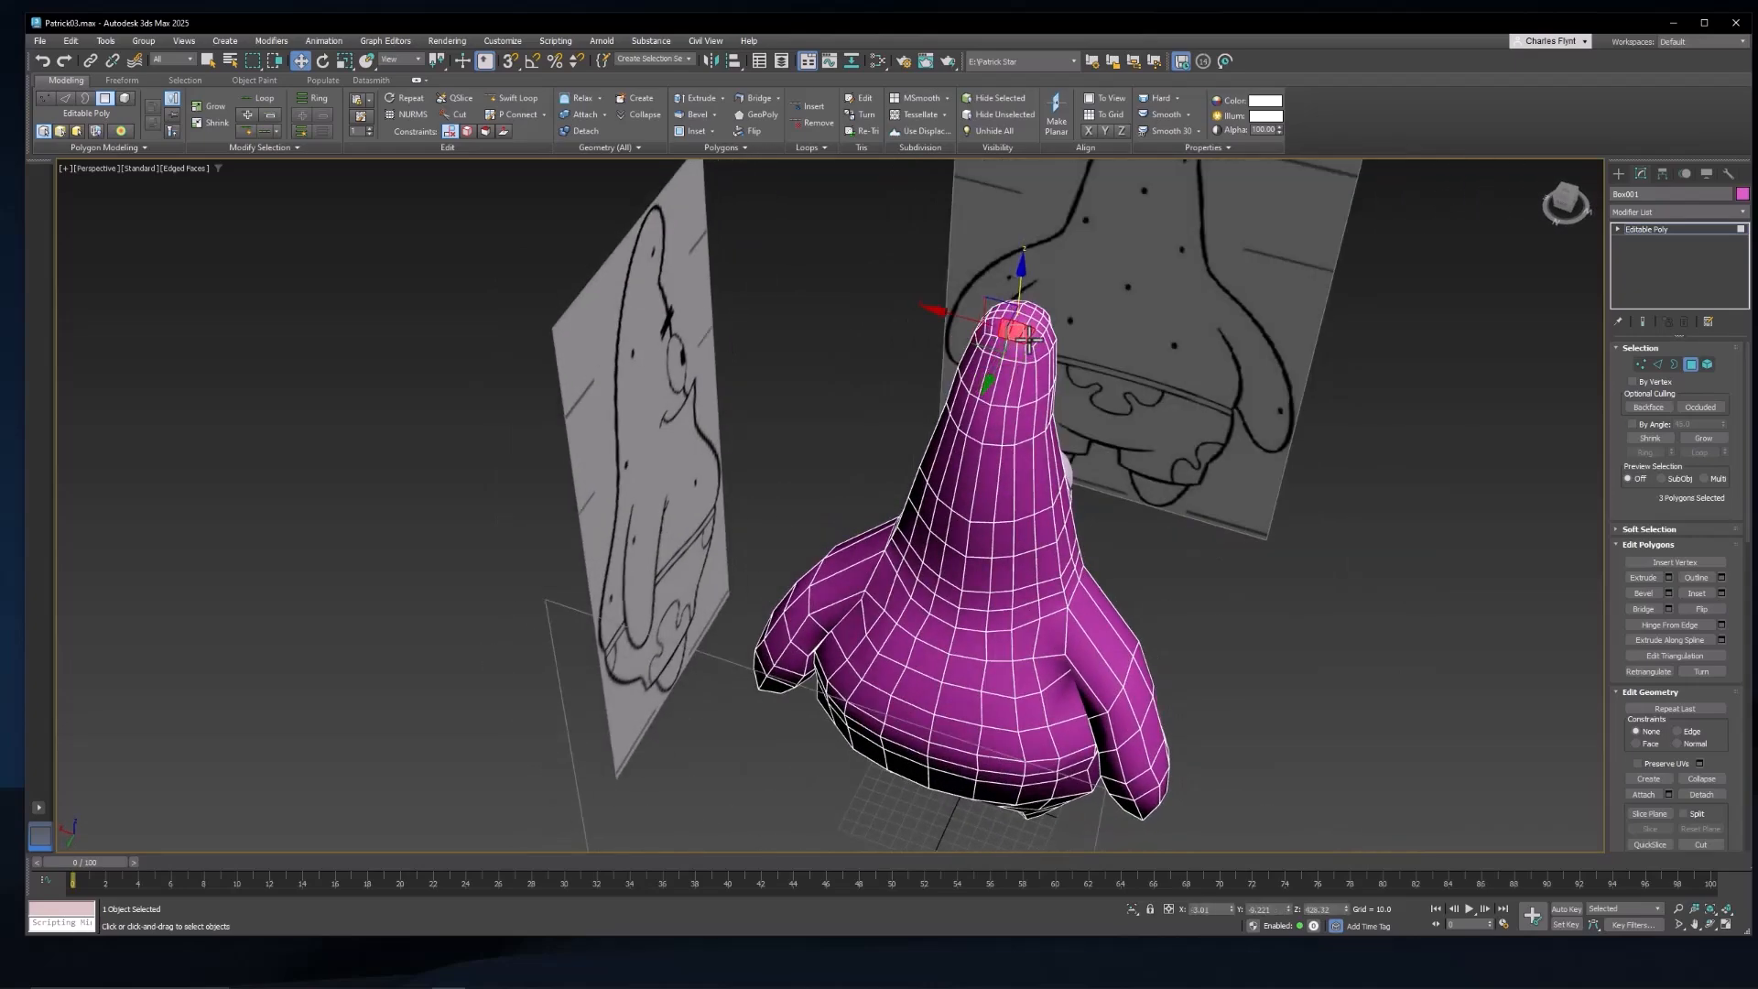
pyautogui.keyDown('ctrl'); pyautogui.click(1034, 338); pyautogui.keyUp('ctrl')
pyautogui.keyDown('ctrl'); pyautogui.click(997, 334); pyautogui.keyUp('ctrl')
pyautogui.keyDown('ctrl'); pyautogui.click(990, 329); pyautogui.keyUp('ctrl')
pyautogui.keyDown('ctrl'); pyautogui.click(985, 326); pyautogui.keyUp('ctrl')
pyautogui.keyDown('ctrl'); pyautogui.click(1040, 346); pyautogui.keyUp('ctrl')
pyautogui.keyDown('ctrl'); pyautogui.click(1031, 354); pyautogui.keyUp('ctrl')
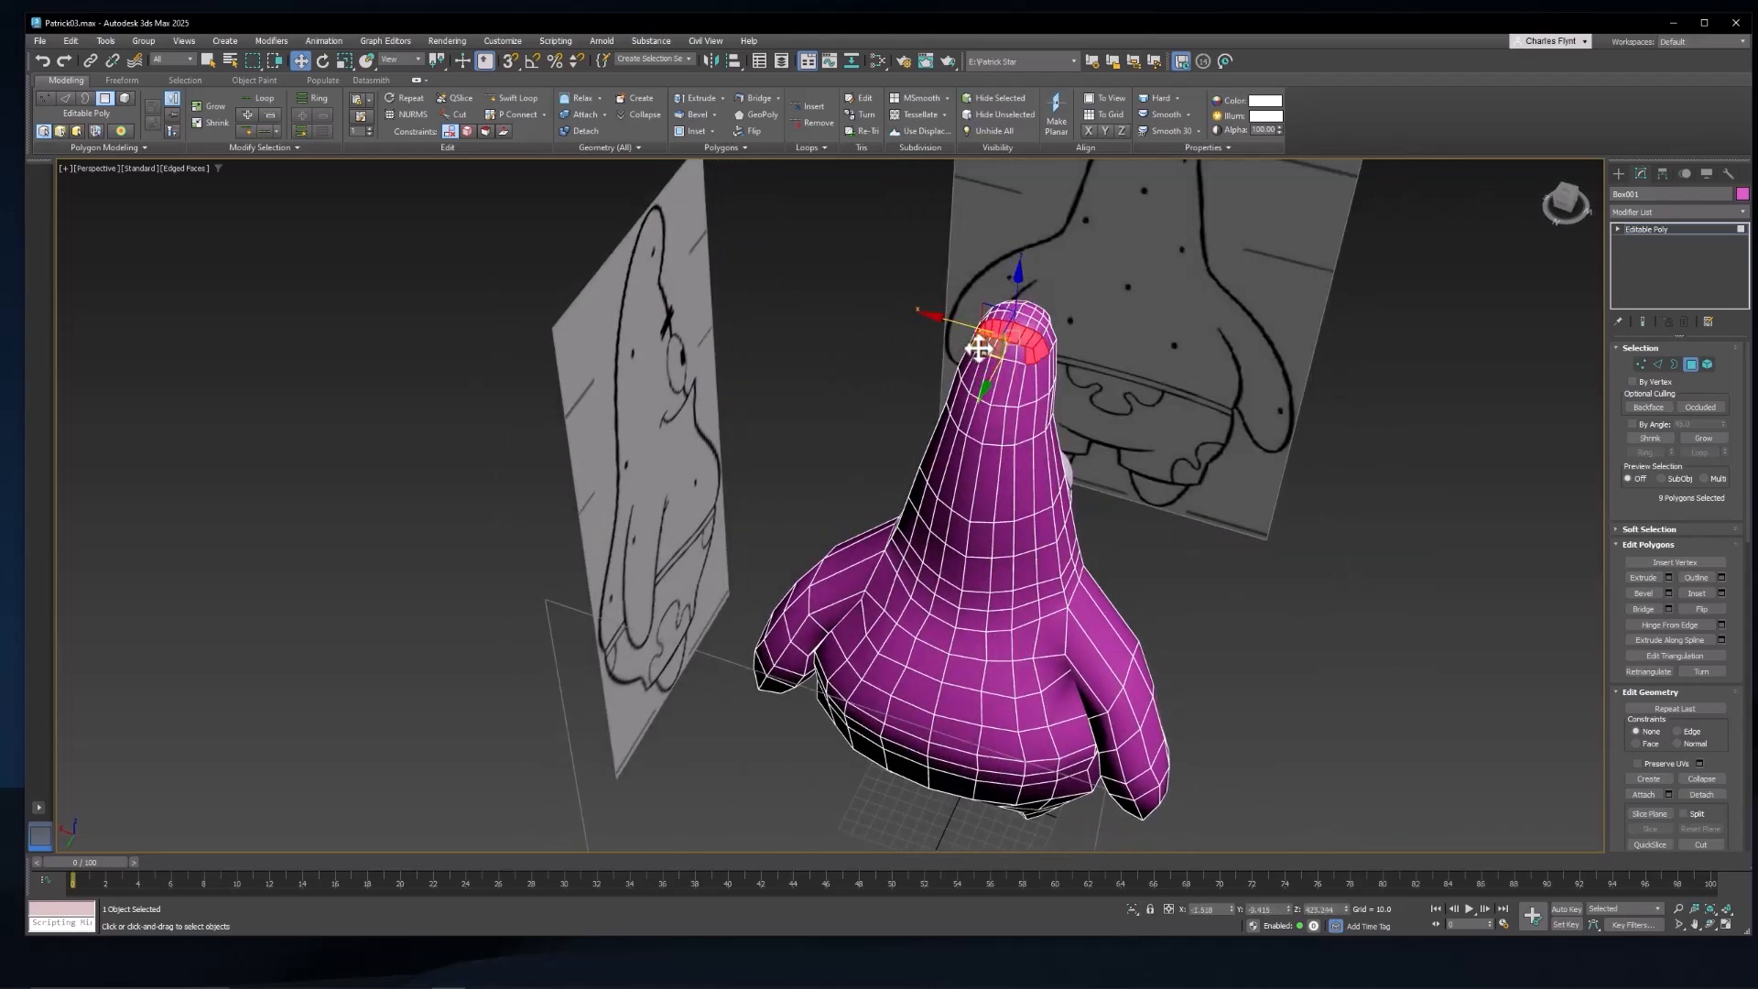
pyautogui.keyDown('ctrl'); pyautogui.click(981, 342); pyautogui.keyUp('ctrl')
pyautogui.keyDown('ctrl'); pyautogui.click(991, 345); pyautogui.keyUp('ctrl')
pyautogui.scroll(2, 991, 410)
pyautogui.keyDown('ctrl'); pyautogui.click(1000, 332); pyautogui.keyUp('ctrl')
pyautogui.keyDown('ctrl'); pyautogui.click(988, 327); pyautogui.keyUp('ctrl')
pyautogui.keyDown('ctrl'); pyautogui.click(981, 320); pyautogui.keyUp('ctrl')
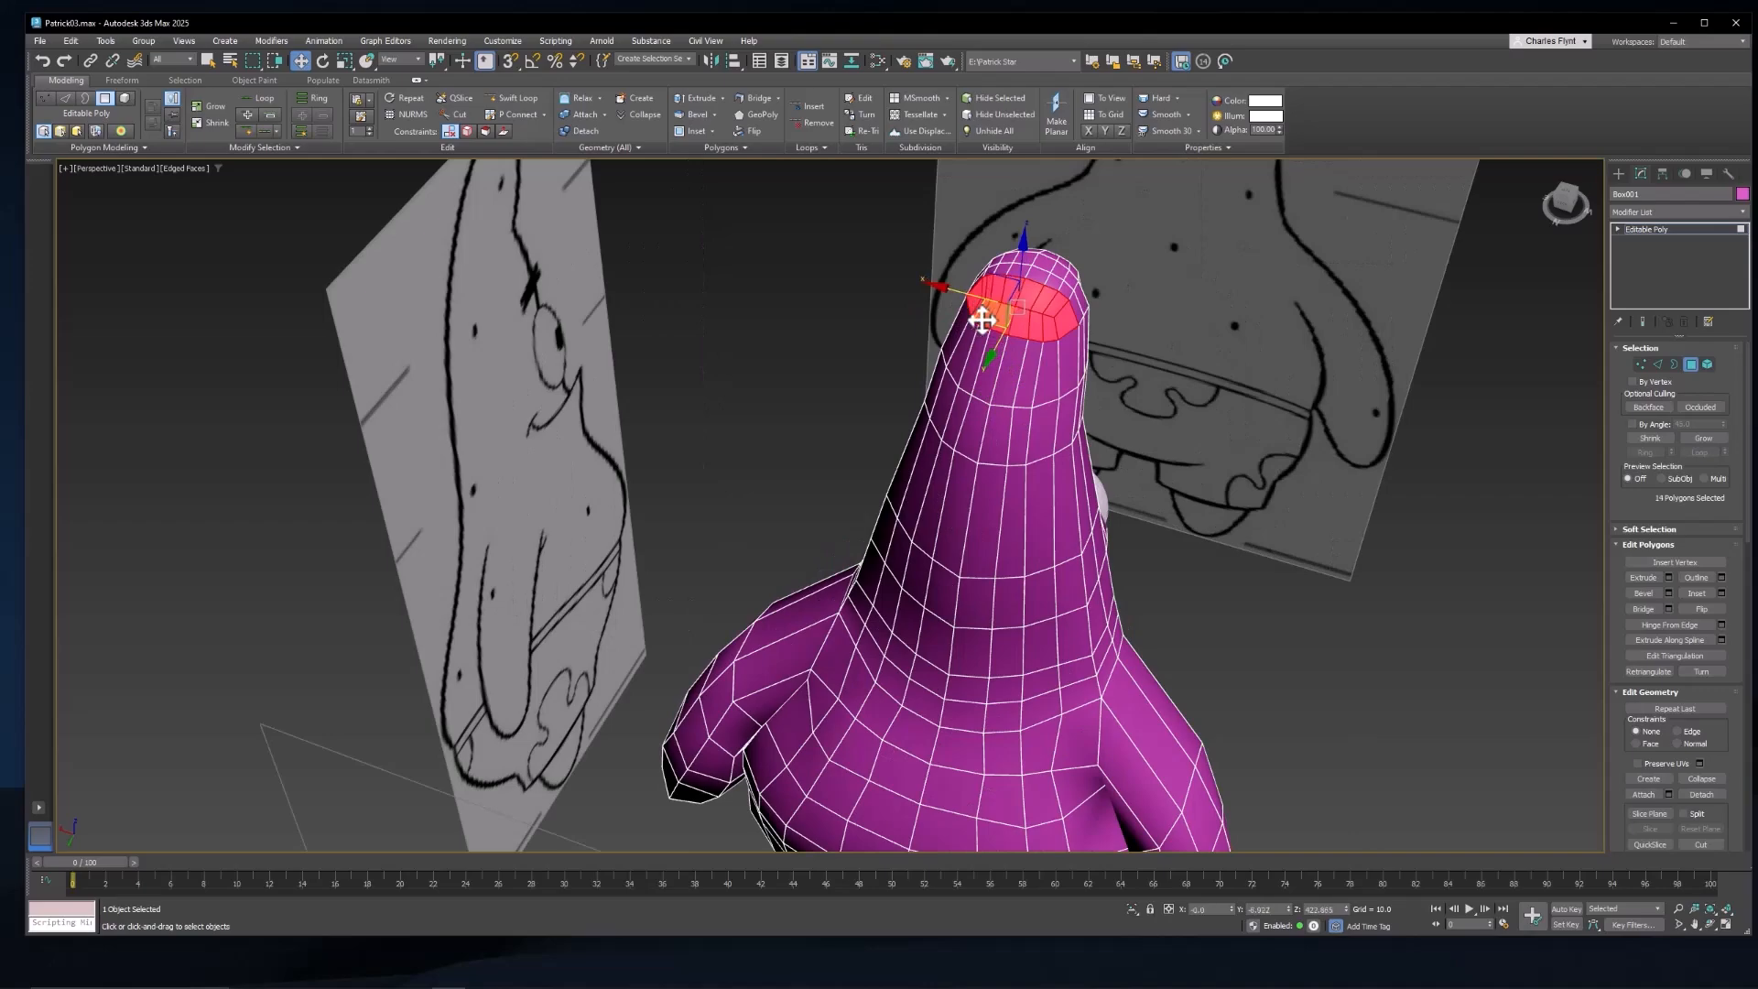
# Step: Extend the polygon selection by the next two rows down the back of the head
pyautogui.keyDown('ctrl'); pyautogui.click(1045, 384); pyautogui.keyUp('ctrl')
pyautogui.keyDown('ctrl'); pyautogui.click(1066, 358); pyautogui.keyUp('ctrl')
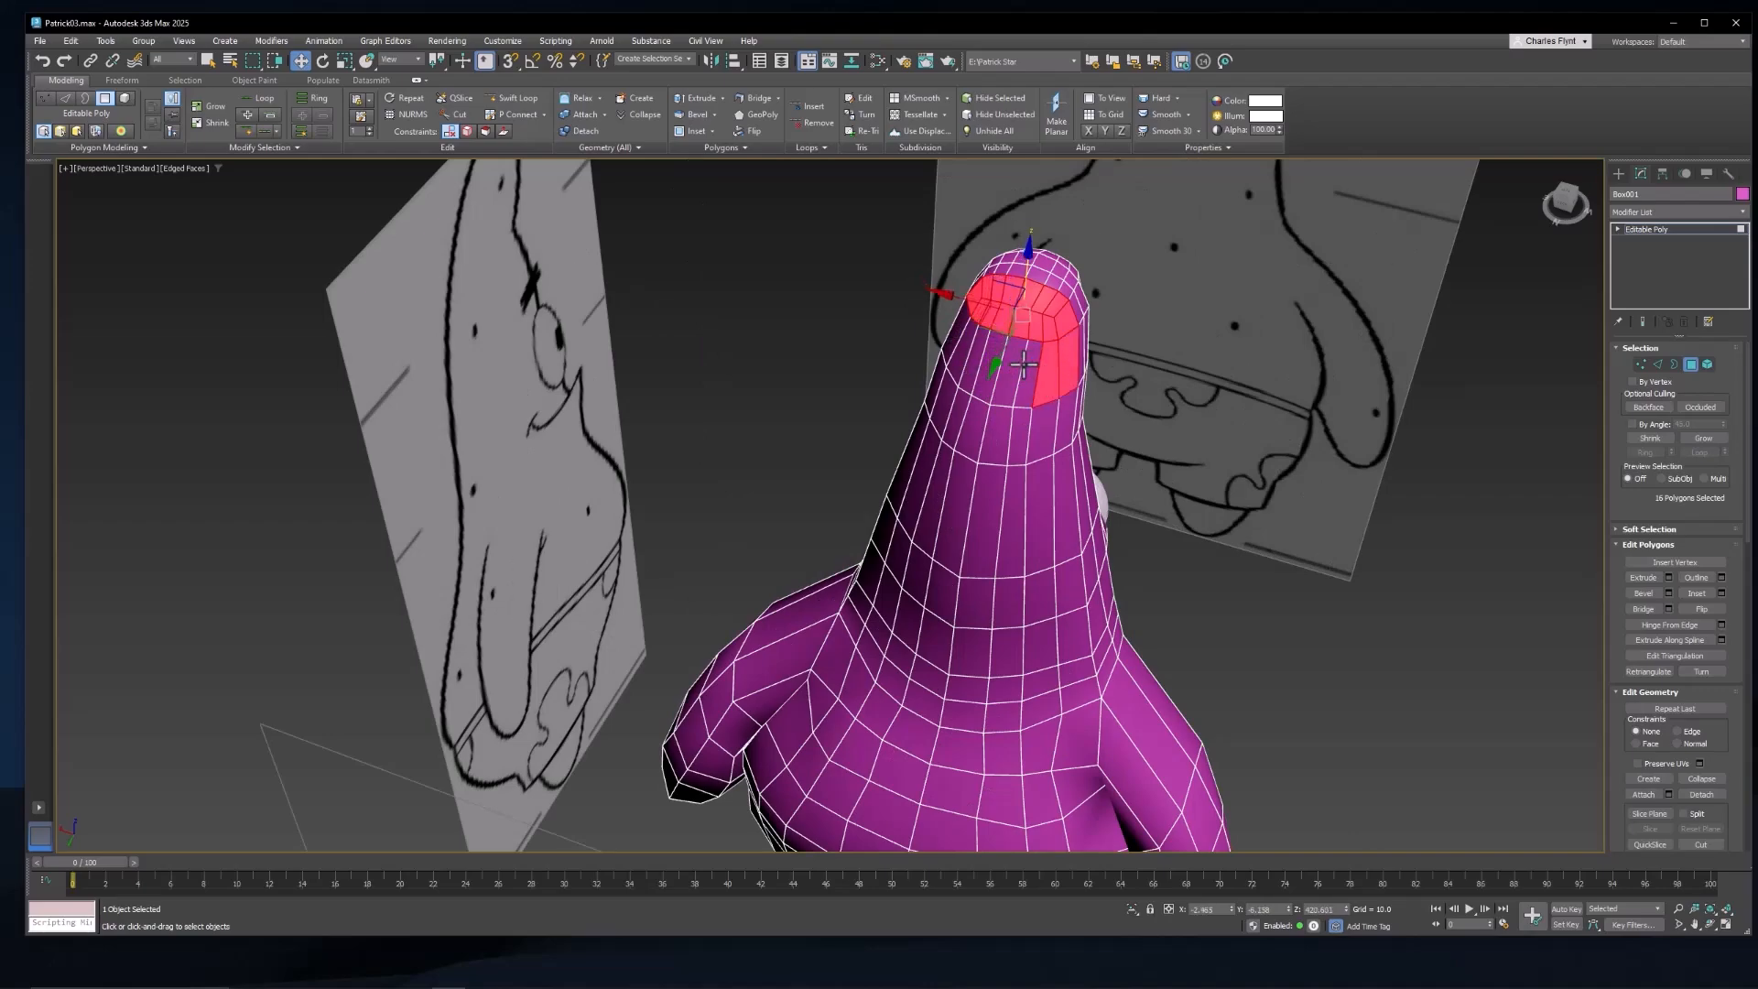
pyautogui.keyDown('ctrl'); pyautogui.click(1027, 371); pyautogui.keyUp('ctrl')
pyautogui.keyDown('ctrl'); pyautogui.click(1006, 370); pyautogui.keyUp('ctrl')
pyautogui.keyDown('ctrl'); pyautogui.click(984, 366); pyautogui.keyUp('ctrl')
pyautogui.keyDown('ctrl'); pyautogui.click(961, 357); pyautogui.keyUp('ctrl')
pyautogui.keyDown('alt'); pyautogui.moveTo(961, 362); pyautogui.dragTo(1028, 372, button='middle'); pyautogui.keyUp('alt')
pyautogui.keyDown('ctrl'); pyautogui.click(947, 412); pyautogui.keyUp('ctrl')
pyautogui.keyDown('alt'); pyautogui.moveTo(1047, 446); pyautogui.dragTo(1006, 446, button='middle'); pyautogui.keyUp('alt')
pyautogui.keyDown('shift'); pyautogui.click(1071, 424); pyautogui.keyUp('shift')
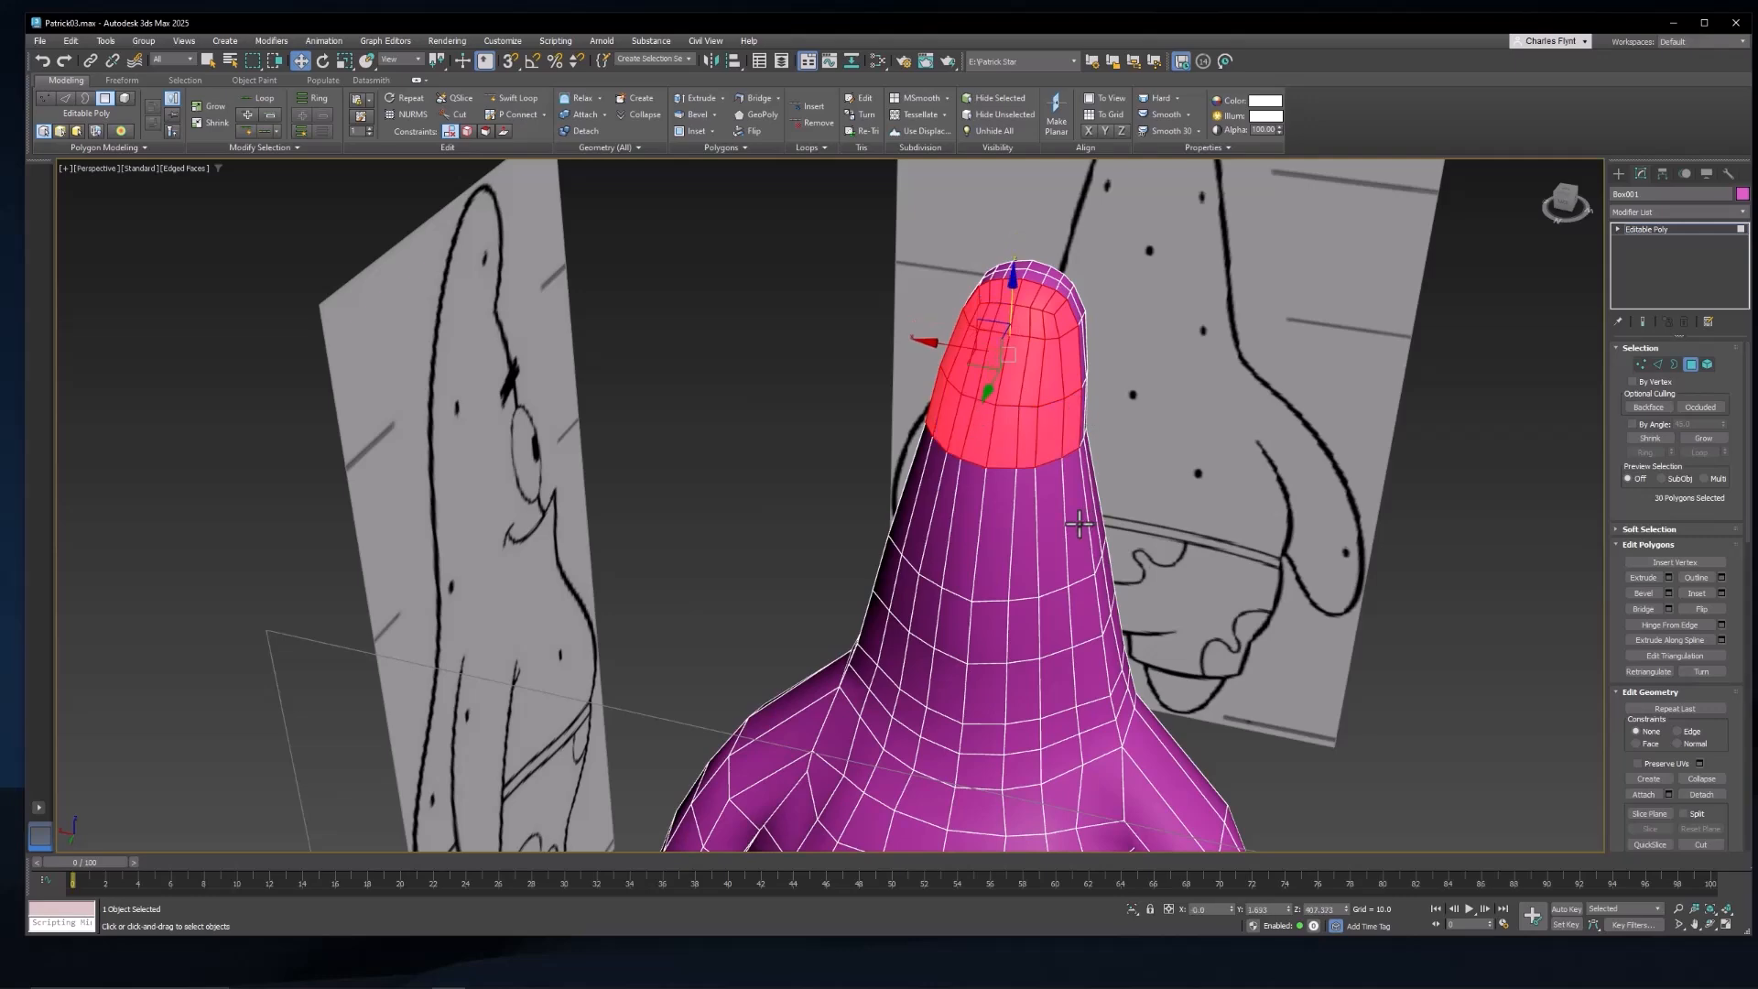
# Step: Add the middle rows on the back of the head to the polygon selection
pyautogui.keyDown('ctrl'); pyautogui.click(1080, 522); pyautogui.keyUp('ctrl')
pyautogui.keyDown('alt'); pyautogui.moveTo(902, 527); pyautogui.dragTo(973, 482, button='middle'); pyautogui.keyUp('alt')
pyautogui.keyDown('shift'); pyautogui.click(945, 527); pyautogui.keyUp('shift')
pyautogui.keyDown('ctrl'); pyautogui.click(1090, 595); pyautogui.keyUp('ctrl')
pyautogui.keyDown('shift'); pyautogui.click(952, 600); pyautogui.keyUp('shift')
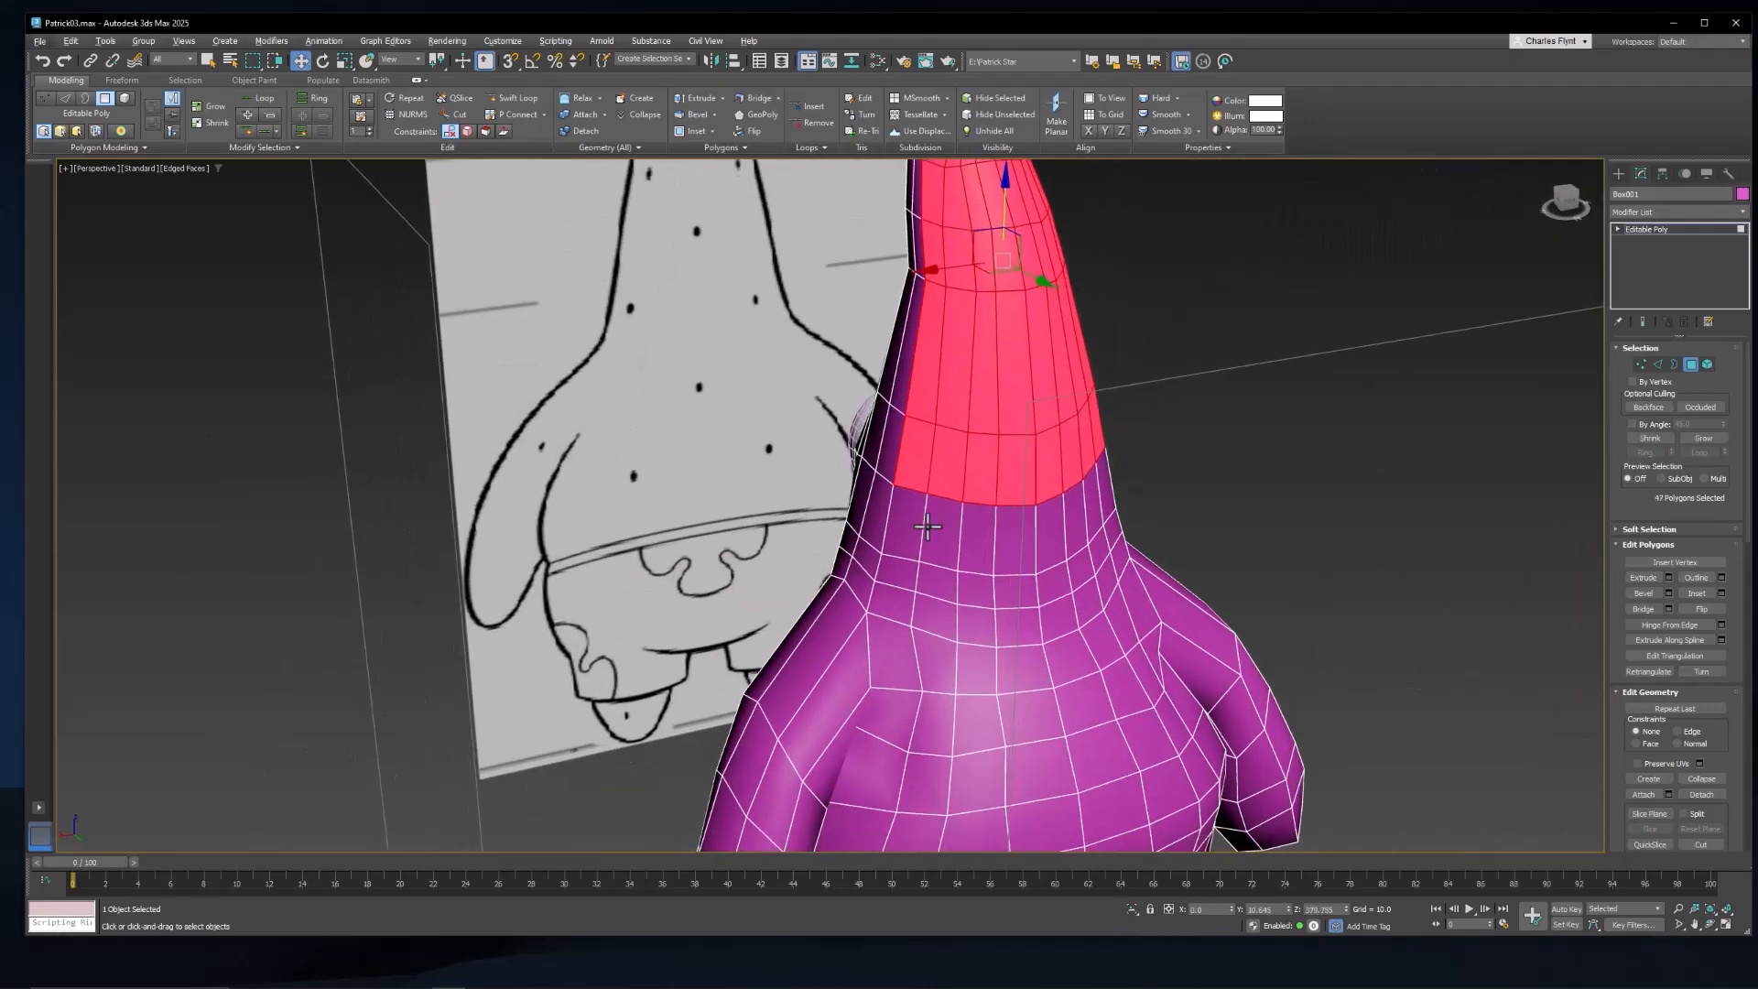
# Step: Extend the polygon selection across the lowest rows on the back of the head down to the shoulders
pyautogui.keyDown('ctrl'); pyautogui.click(936, 525); pyautogui.keyUp('ctrl')
pyautogui.keyDown('ctrl'); pyautogui.click(908, 524); pyautogui.keyUp('ctrl')
pyautogui.keyDown('alt'); pyautogui.moveTo(1002, 545); pyautogui.dragTo(1106, 513, button='middle'); pyautogui.keyUp('alt')
pyautogui.keyDown('shift'); pyautogui.click(1074, 541); pyautogui.keyUp('shift')
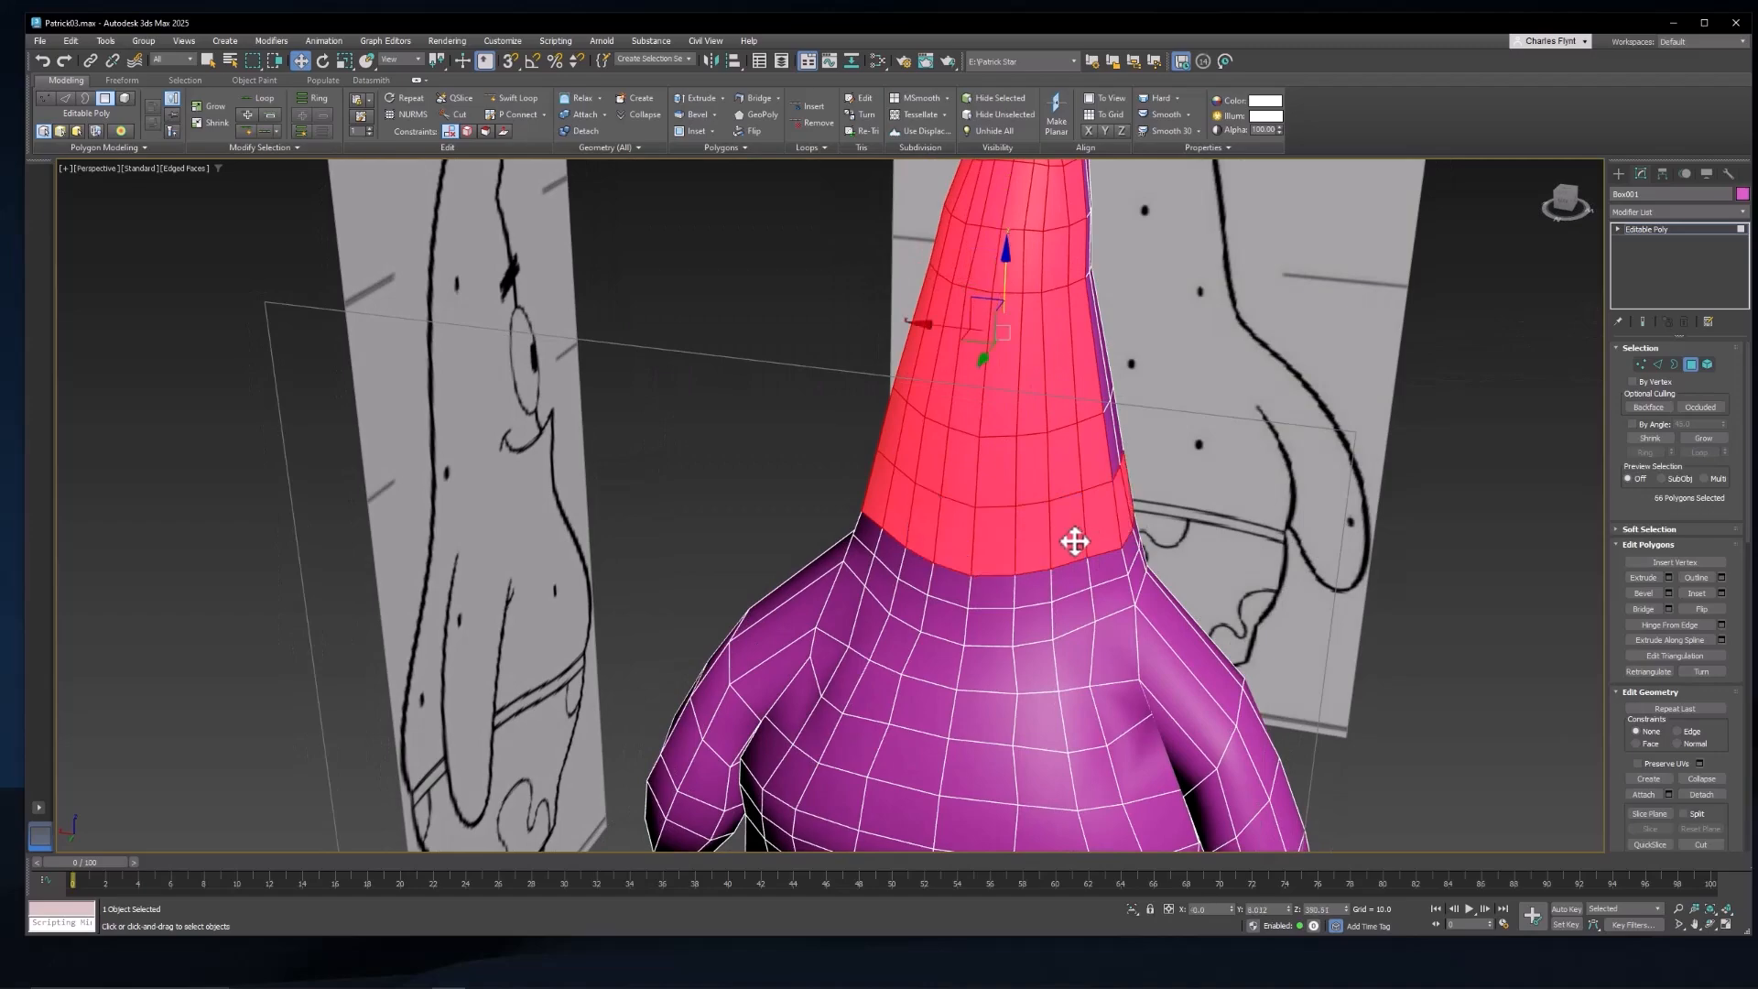
pyautogui.hotkey('ctrl', 'z')
pyautogui.keyDown('ctrl'); pyautogui.click(930, 522); pyautogui.keyUp('ctrl')
pyautogui.keyDown('shift'); pyautogui.click(949, 540); pyautogui.keyUp('shift')
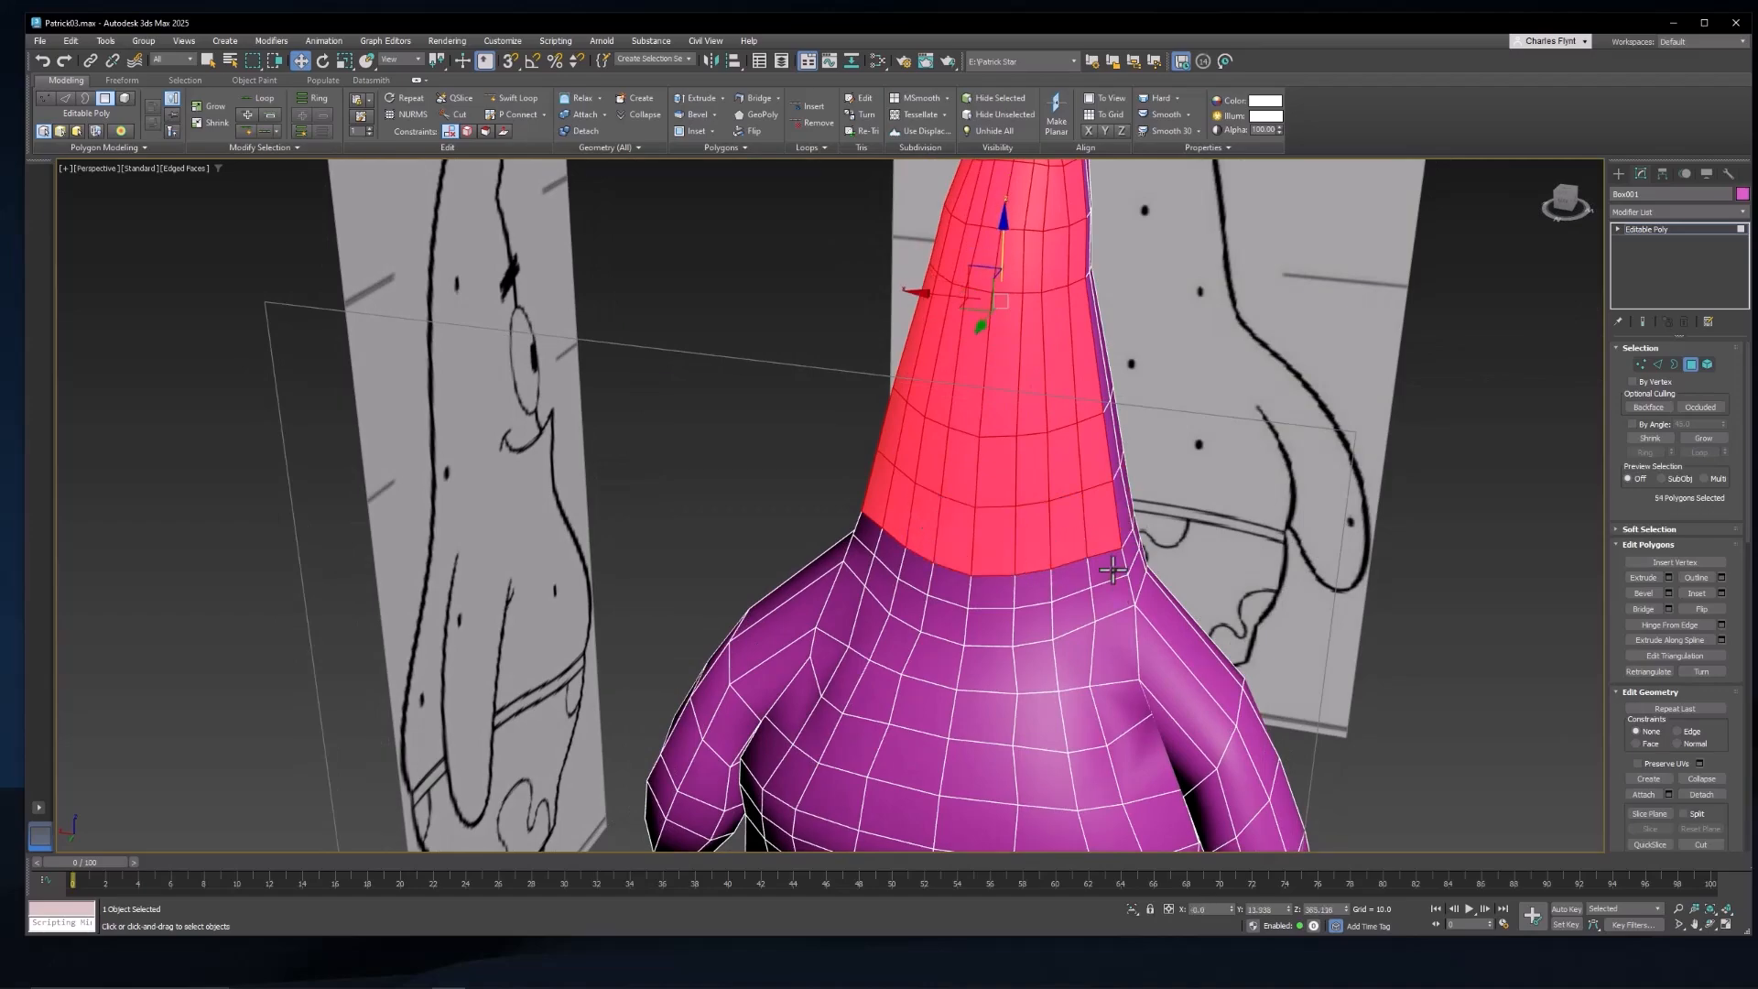
pyautogui.keyDown('ctrl'); pyautogui.click(1109, 570); pyautogui.keyUp('ctrl')
pyautogui.keyDown('ctrl'); pyautogui.click(869, 541); pyautogui.keyUp('ctrl')
pyautogui.keyDown('shift'); pyautogui.click(1069, 579); pyautogui.keyUp('shift')
pyautogui.keyDown('alt'); pyautogui.moveTo(1080, 586); pyautogui.dragTo(1091, 534, button='middle'); pyautogui.keyUp('alt')
# Step: Add the column of polygons along one side of the head, from the neck up to the tip, to the selection
pyautogui.keyDown('ctrl'); pyautogui.click(1080, 587); pyautogui.keyUp('ctrl')
pyautogui.keyDown('ctrl'); pyautogui.click(932, 595); pyautogui.keyUp('ctrl')
pyautogui.keyDown('ctrl'); pyautogui.click(933, 529); pyautogui.keyUp('ctrl')
pyautogui.keyDown('ctrl'); pyautogui.click(934, 471); pyautogui.keyUp('ctrl')
pyautogui.keyDown('ctrl'); pyautogui.click(940, 392); pyautogui.keyUp('ctrl')
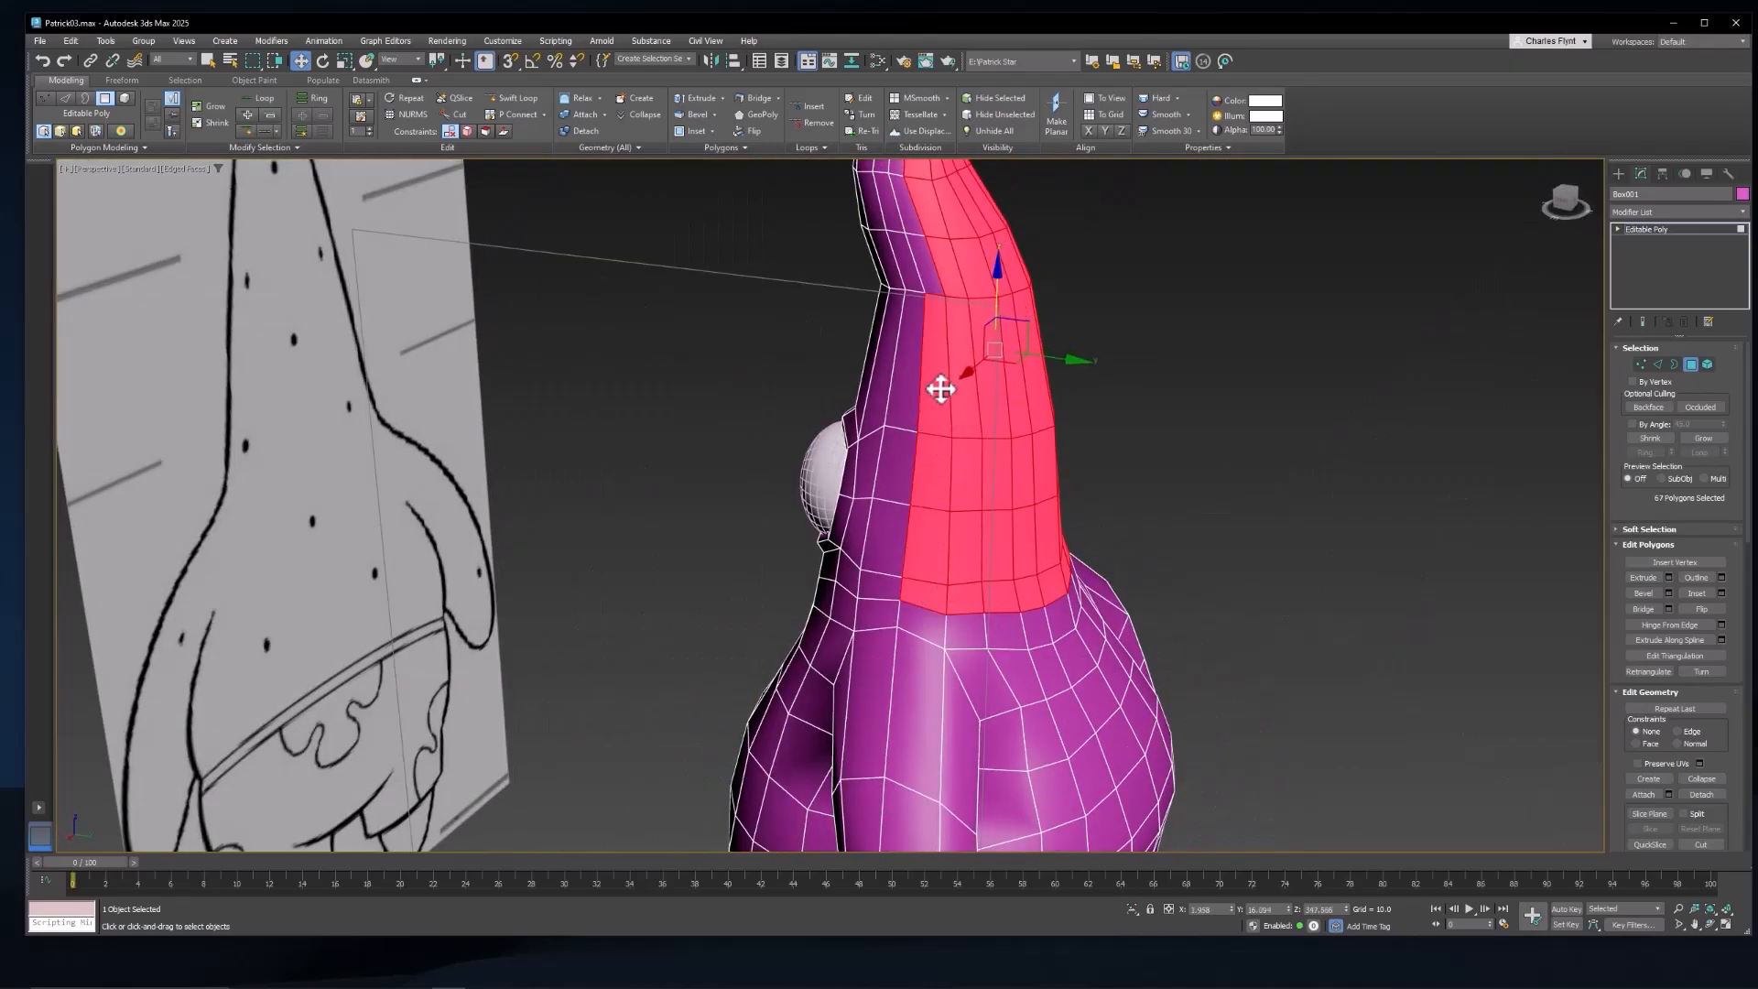
pyautogui.keyDown('ctrl'); pyautogui.click(925, 286); pyautogui.keyUp('ctrl')
pyautogui.moveTo(924, 290); pyautogui.dragTo(910, 451, button='middle')
pyautogui.keyDown('ctrl'); pyautogui.click(905, 436); pyautogui.keyUp('ctrl')
pyautogui.keyDown('ctrl'); pyautogui.click(897, 399); pyautogui.keyUp('ctrl')
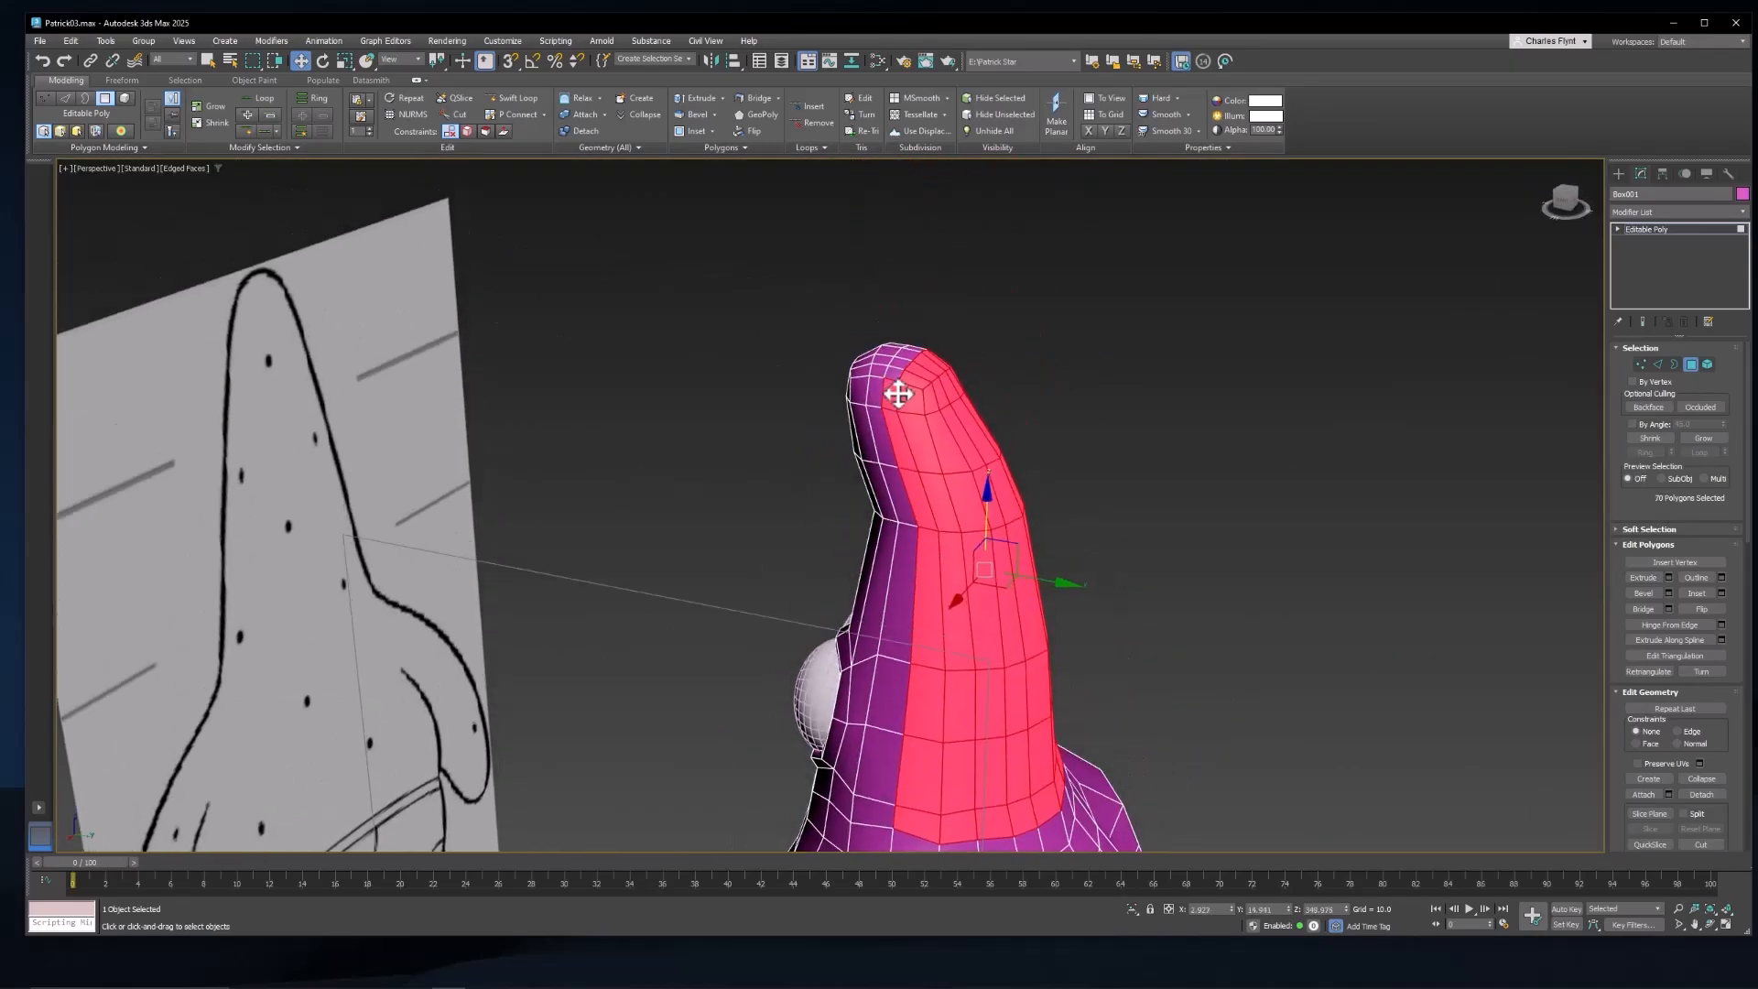
pyautogui.keyDown('ctrl'); pyautogui.click(893, 376); pyautogui.keyUp('ctrl')
pyautogui.keyDown('ctrl'); pyautogui.click(899, 365); pyautogui.keyUp('ctrl')
# Step: Add the remaining polygons over the tip and the matching column down the opposite side of the head to the selection
pyautogui.keyDown('alt'); pyautogui.moveTo(899, 365); pyautogui.dragTo(977, 497, button='middle'); pyautogui.keyUp('alt')
pyautogui.keyDown('ctrl'); pyautogui.click(1016, 399); pyautogui.keyUp('ctrl')
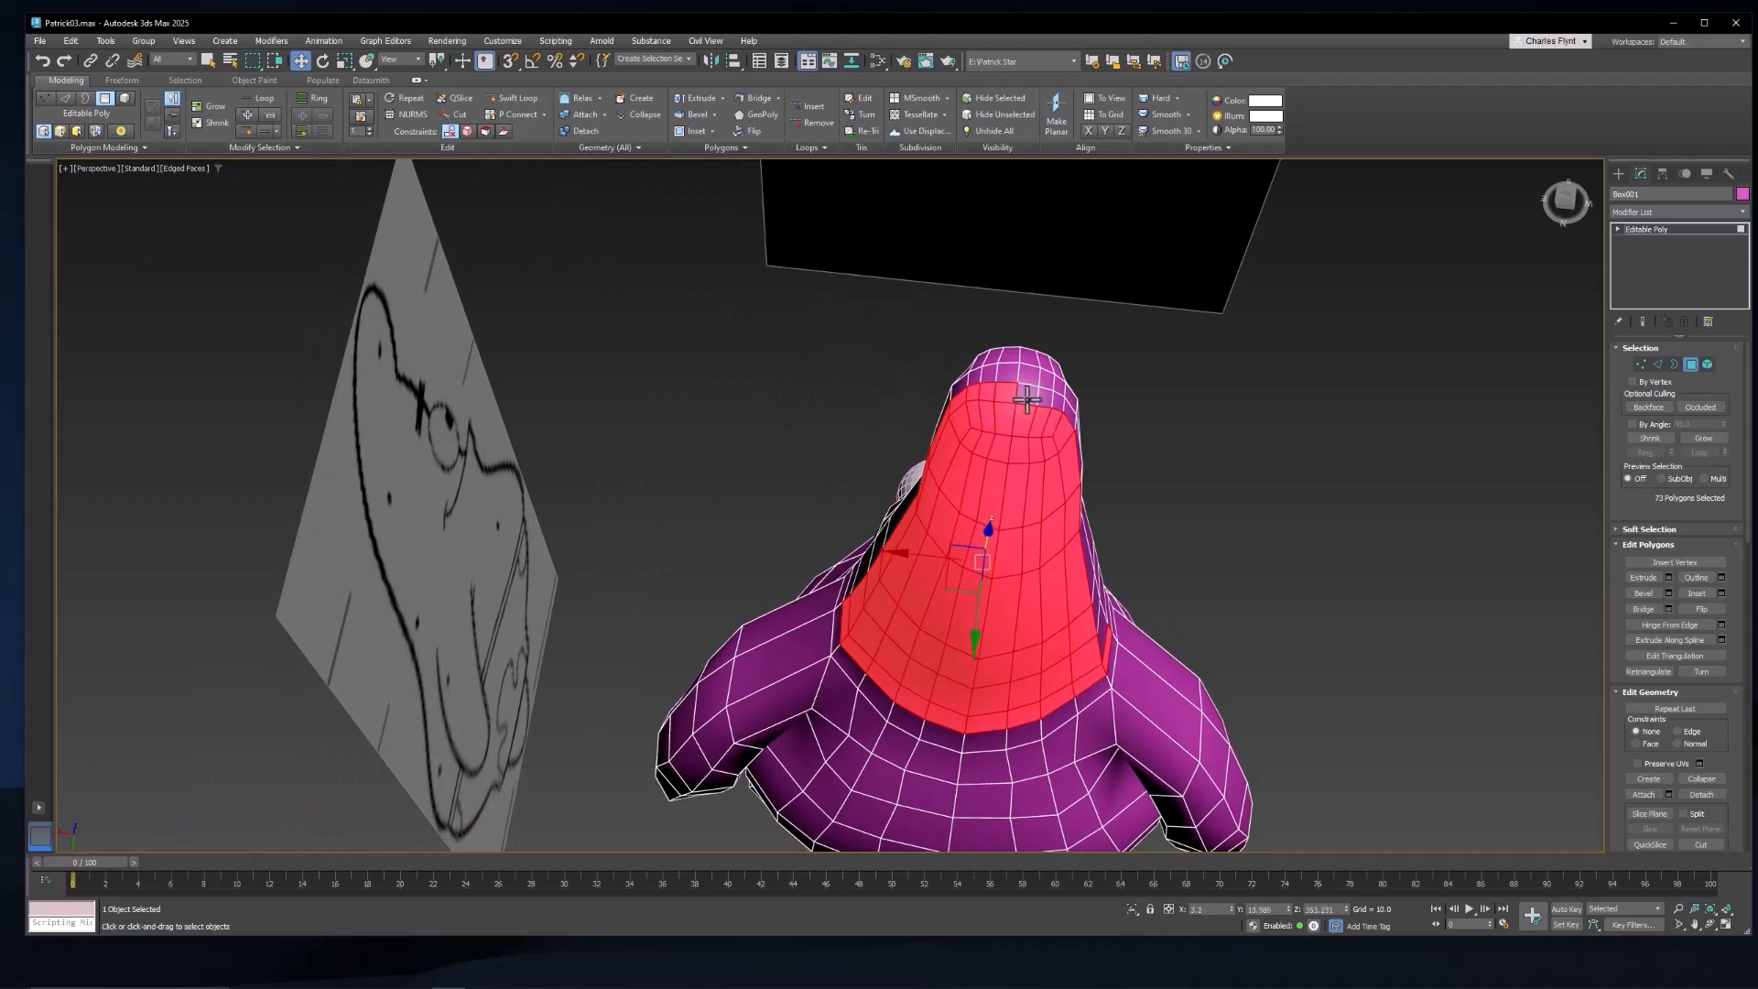
pyautogui.keyDown('ctrl'); pyautogui.click(1031, 397); pyautogui.keyUp('ctrl')
pyautogui.keyDown('ctrl'); pyautogui.click(1043, 398); pyautogui.keyUp('ctrl')
pyautogui.moveTo(1044, 398)
pyautogui.keyDown('alt'); pyautogui.mouseDown(button='middle')
pyautogui.moveTo(994, 412)
pyautogui.moveTo(1067, 396)
pyautogui.mouseUp(button='middle'); pyautogui.keyUp('alt')
pyautogui.keyDown('ctrl'); pyautogui.click(1067, 400); pyautogui.keyUp('ctrl')
pyautogui.keyDown('ctrl'); pyautogui.click(1063, 439); pyautogui.keyUp('ctrl')
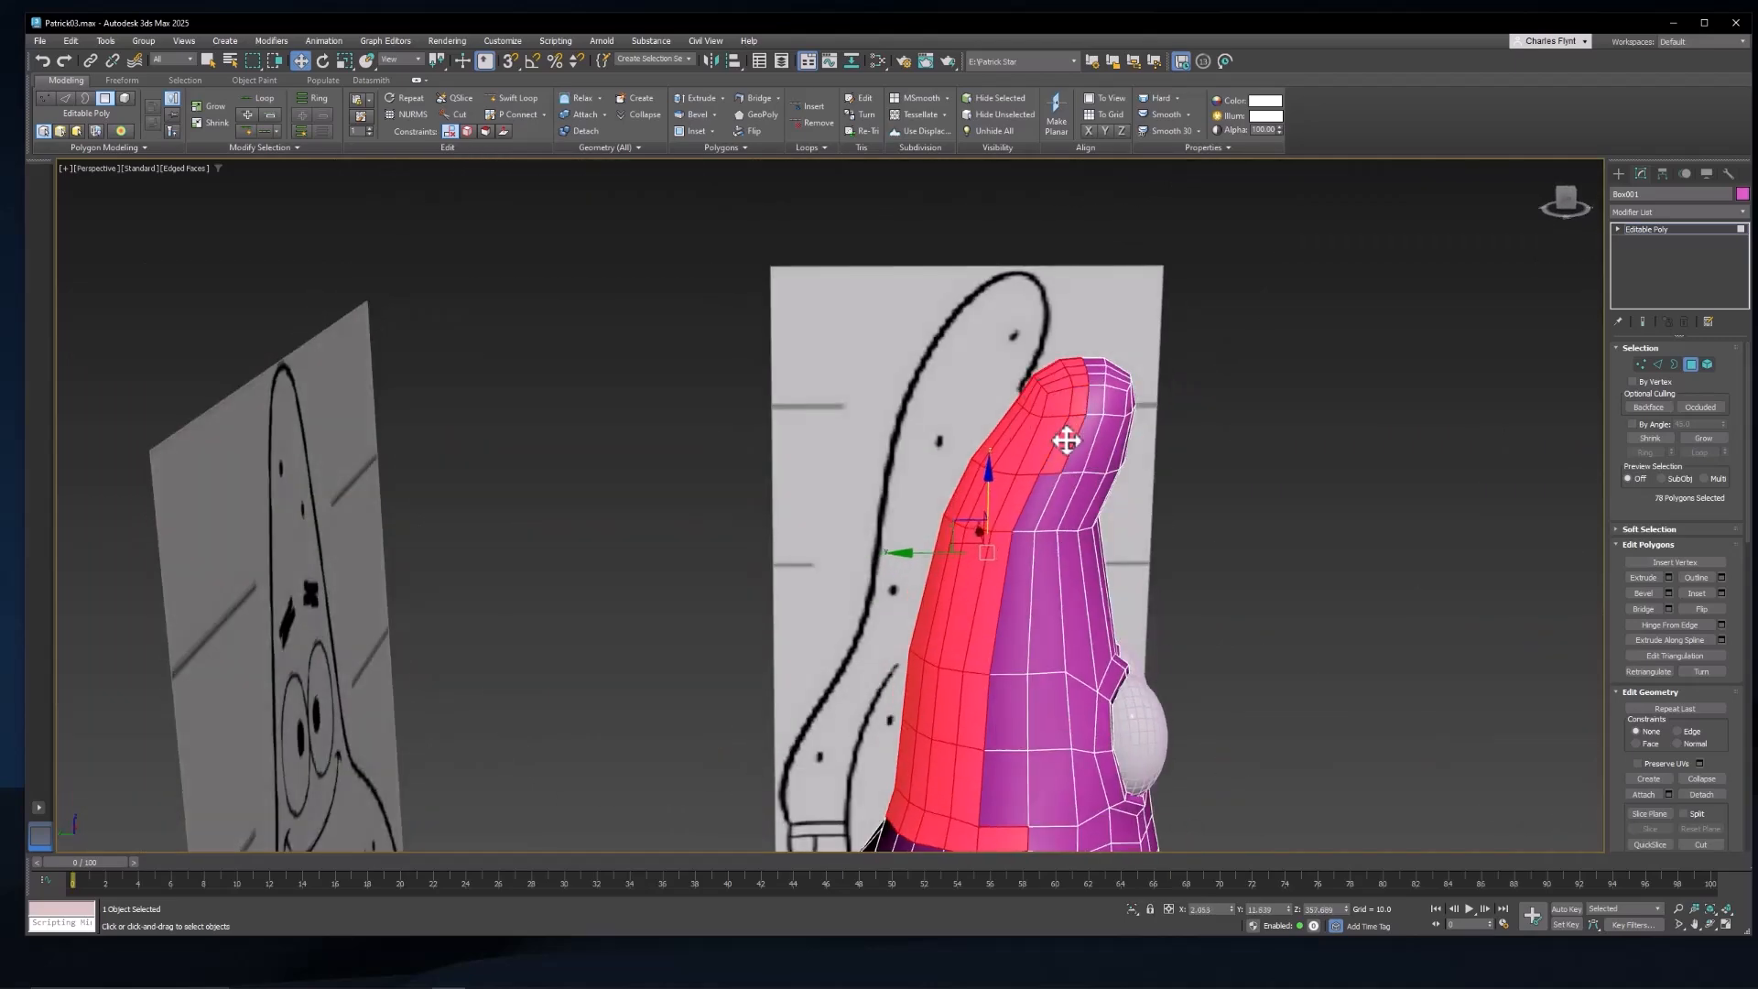
pyautogui.keyDown('ctrl'); pyautogui.click(1012, 798); pyautogui.keyUp('ctrl')
pyautogui.keyDown('ctrl'); pyautogui.click(1040, 499); pyautogui.keyUp('ctrl')
pyautogui.keyDown('ctrl'); pyautogui.click(1016, 600); pyautogui.keyUp('ctrl')
pyautogui.keyDown('ctrl'); pyautogui.click(1002, 723); pyautogui.keyUp('ctrl')
# Step: Hide the selected polygons on the back of the head
pyautogui.moveTo(991, 719); pyautogui.dragTo(977, 383, button='middle')
pyautogui.scroll(-4, 946, 455)
pyautogui.click(995, 95)
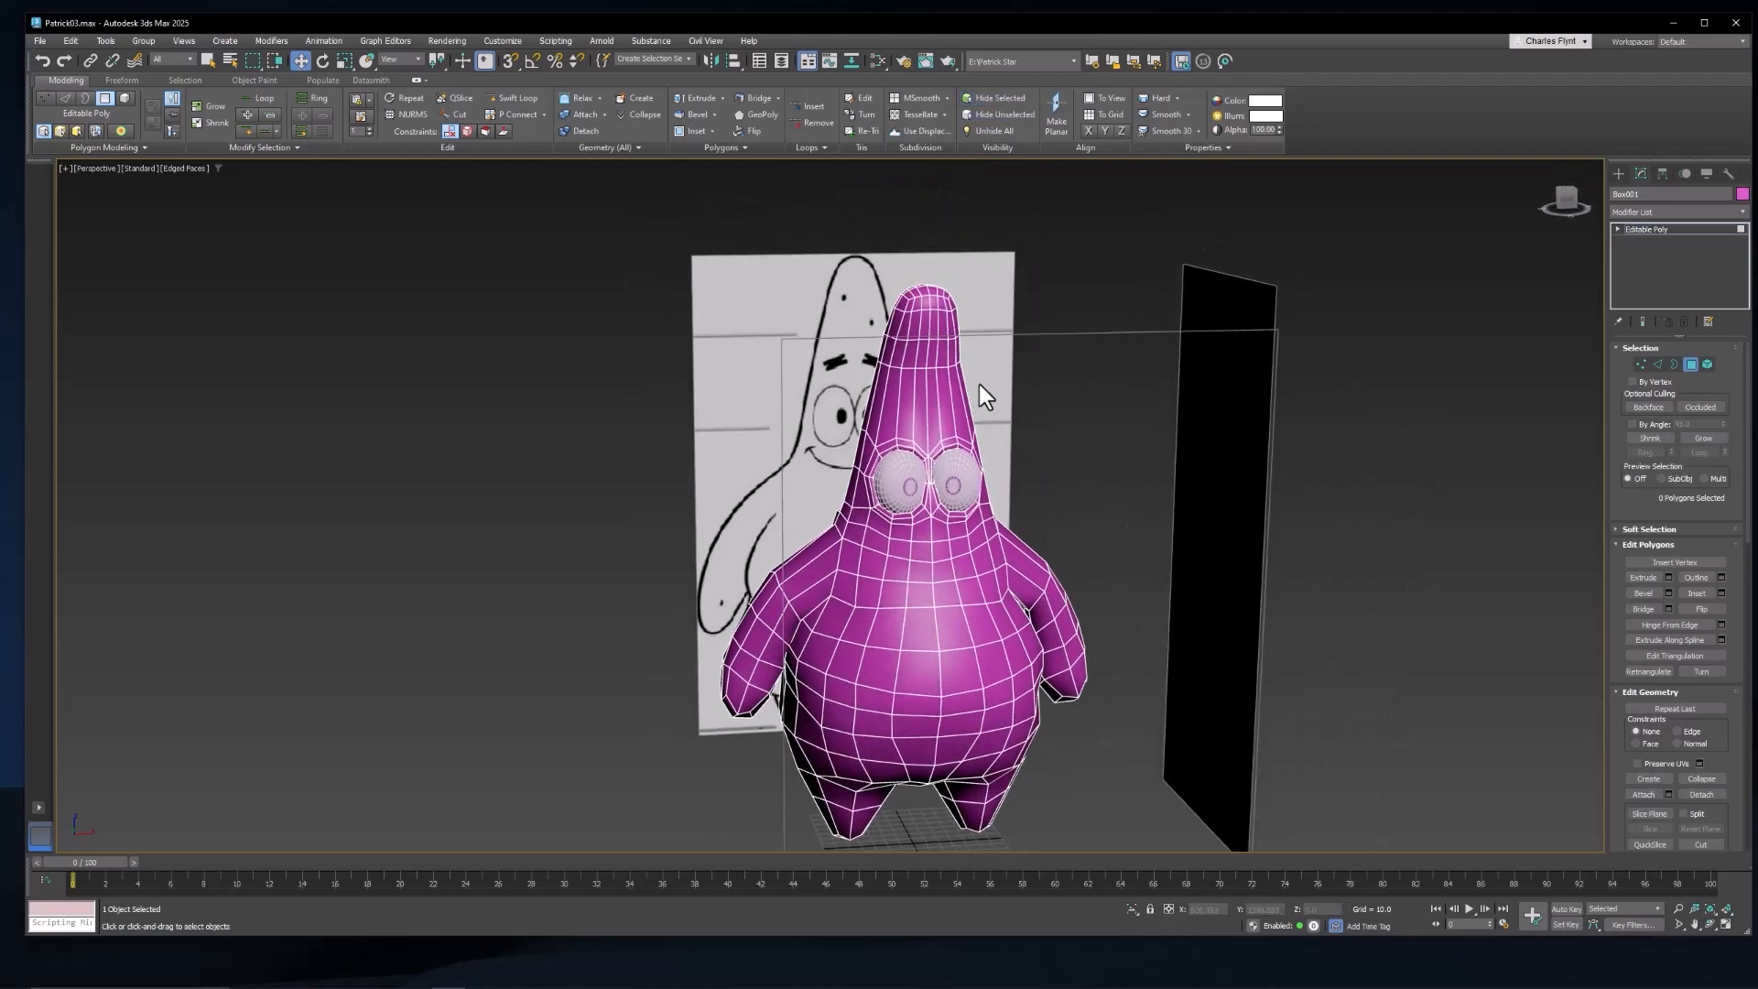
# Step: Turn on See-Through for the body in its object properties so the reference smile shows in the front view
pyautogui.press('f')
pyautogui.moveTo(885, 279); pyautogui.dragTo(1051, 233, button='middle')
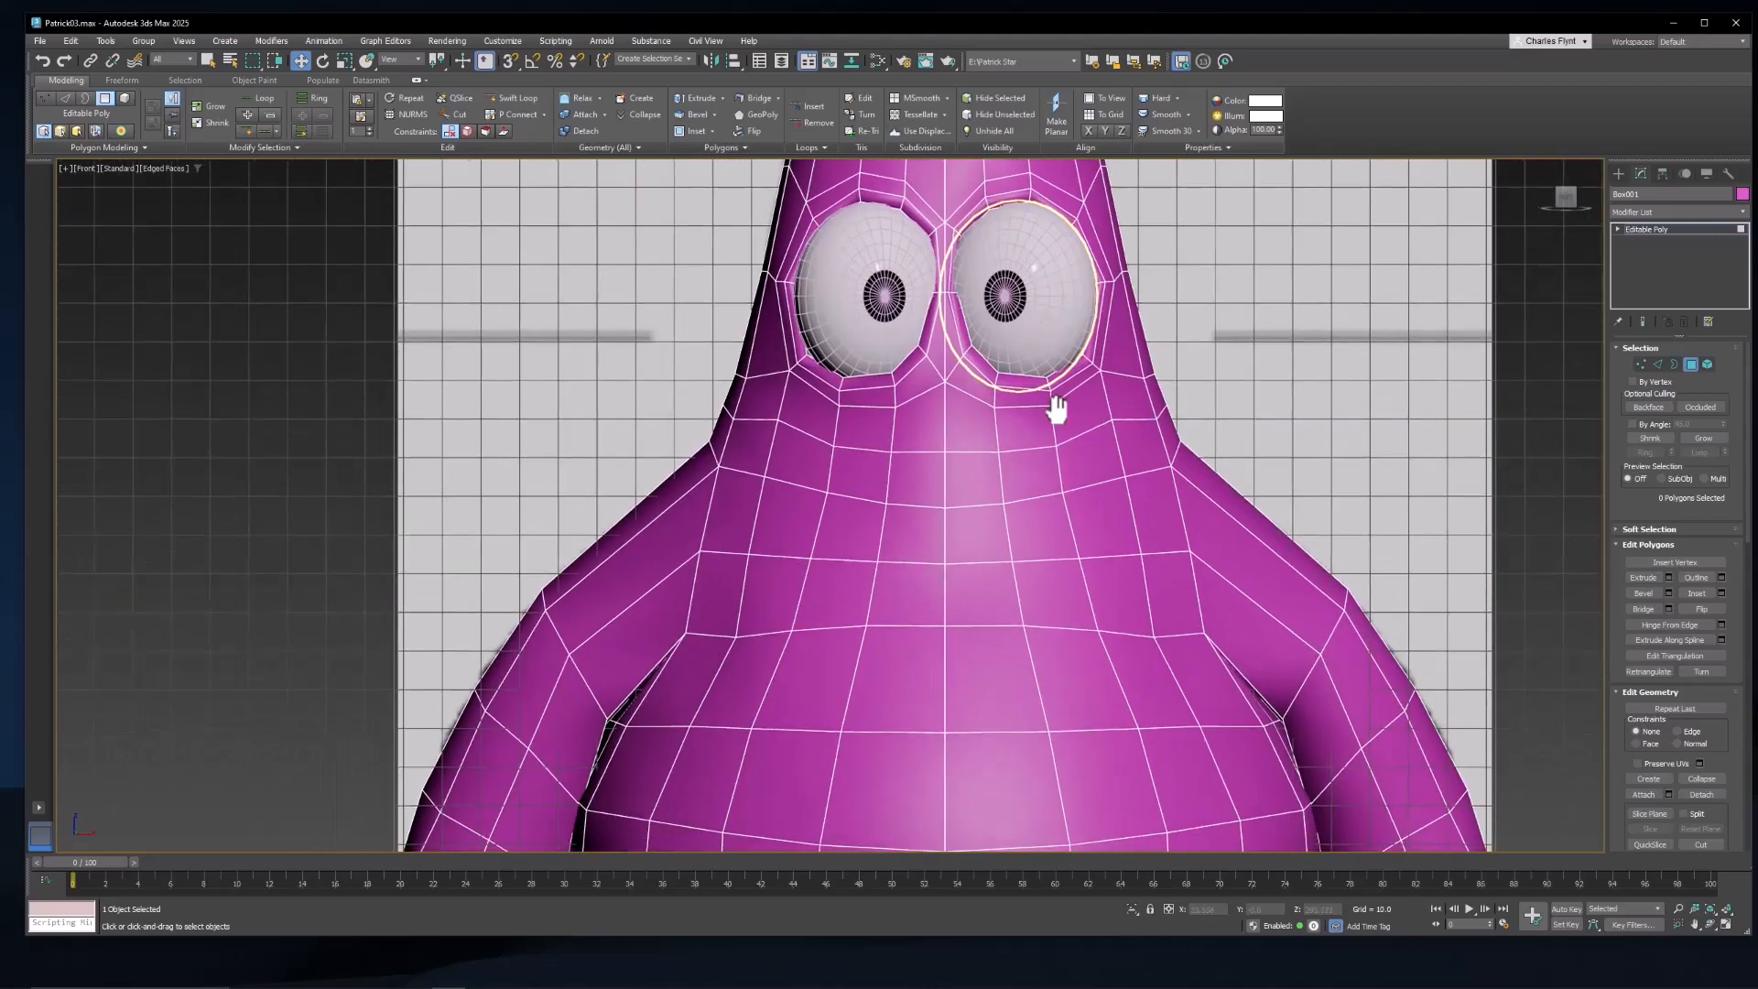
pyautogui.rightClick(1024, 495)
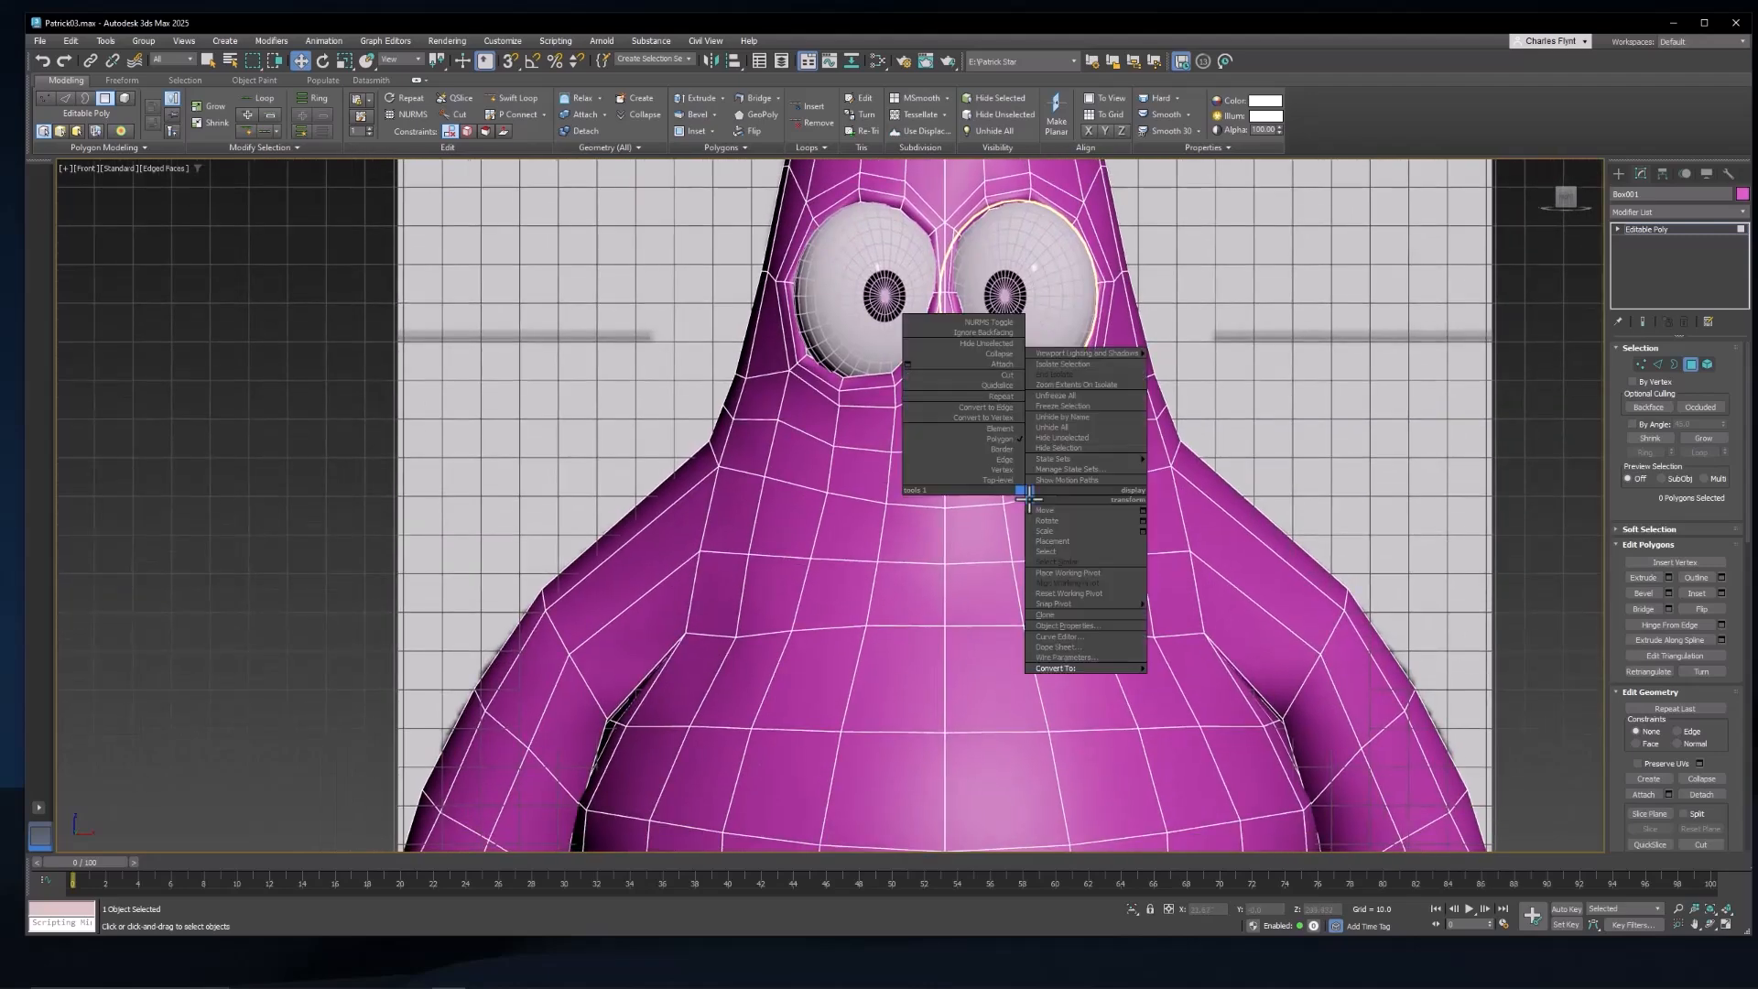
pyautogui.click(1085, 624)
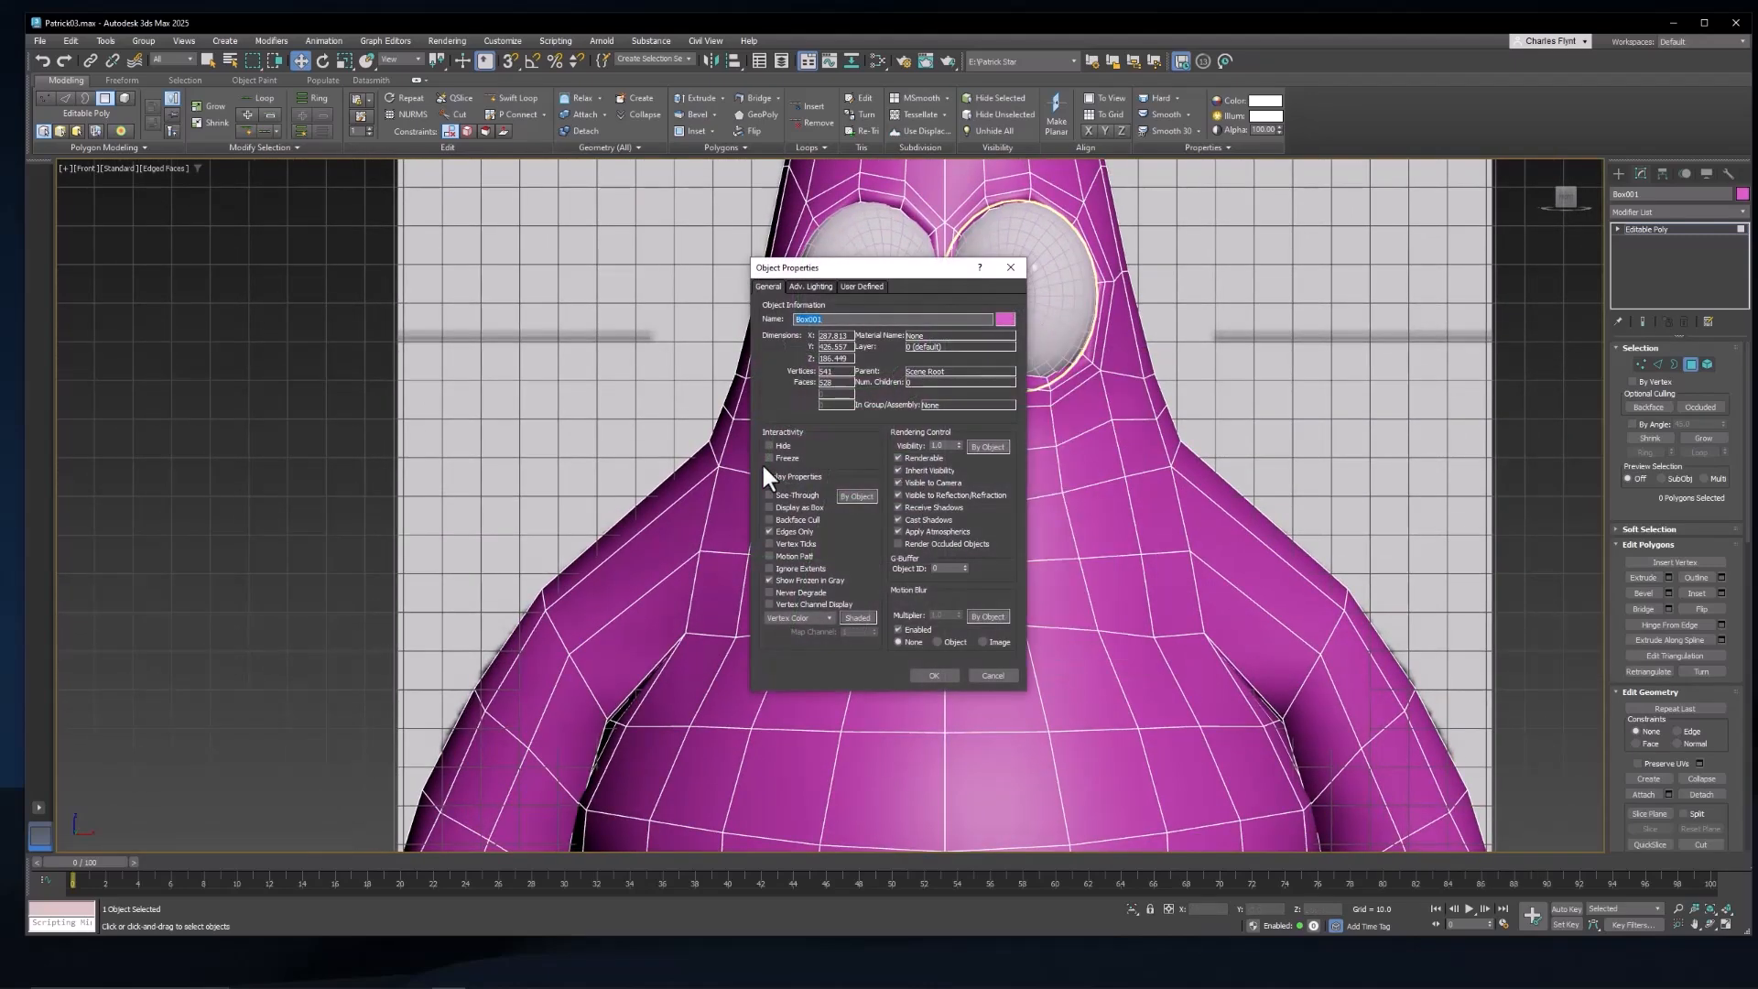
pyautogui.click(947, 675)
pyautogui.scroll(3, 905, 427)
pyautogui.moveTo(906, 427); pyautogui.dragTo(890, 389, button='middle')
# Step: Move the vertices below the eyes onto the reference smile line, from the face centre out to the character's right side
pyautogui.click(1639, 365)
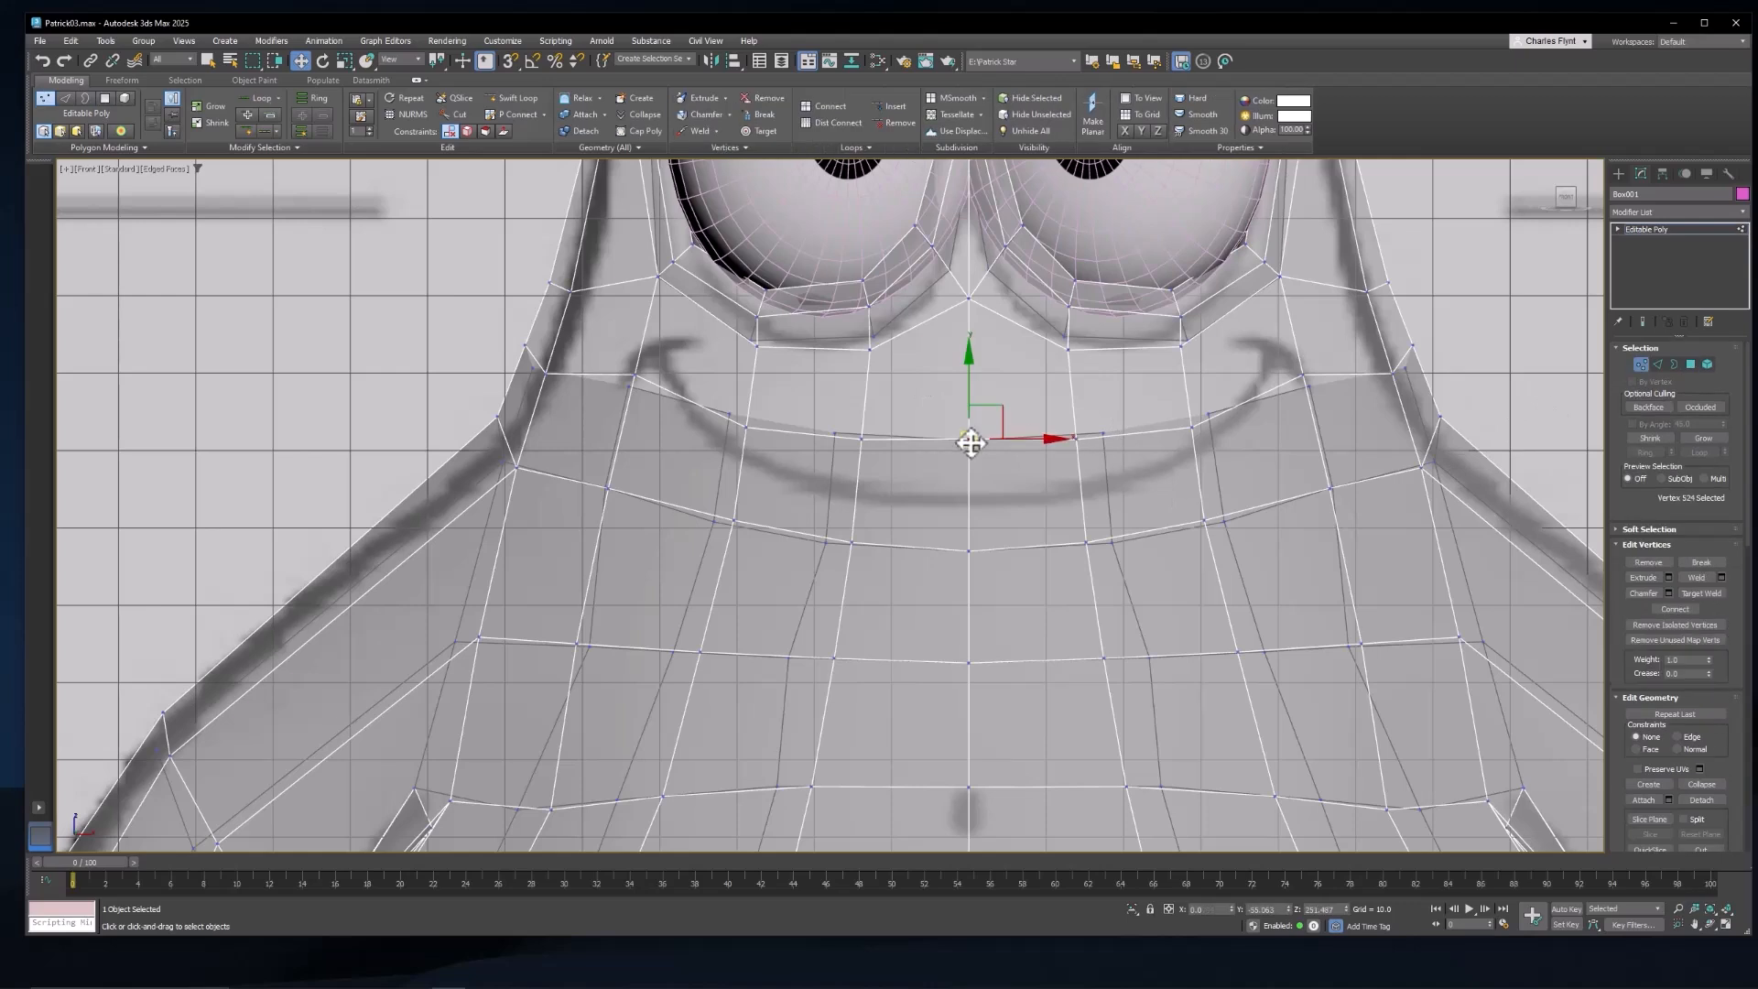
pyautogui.moveTo(969, 372); pyautogui.dragTo(968, 429)
pyautogui.click(862, 443)
pyautogui.moveTo(862, 392); pyautogui.dragTo(857, 441)
pyautogui.click(746, 426)
pyautogui.moveTo(746, 390); pyautogui.dragTo(745, 408)
pyautogui.click(636, 374)
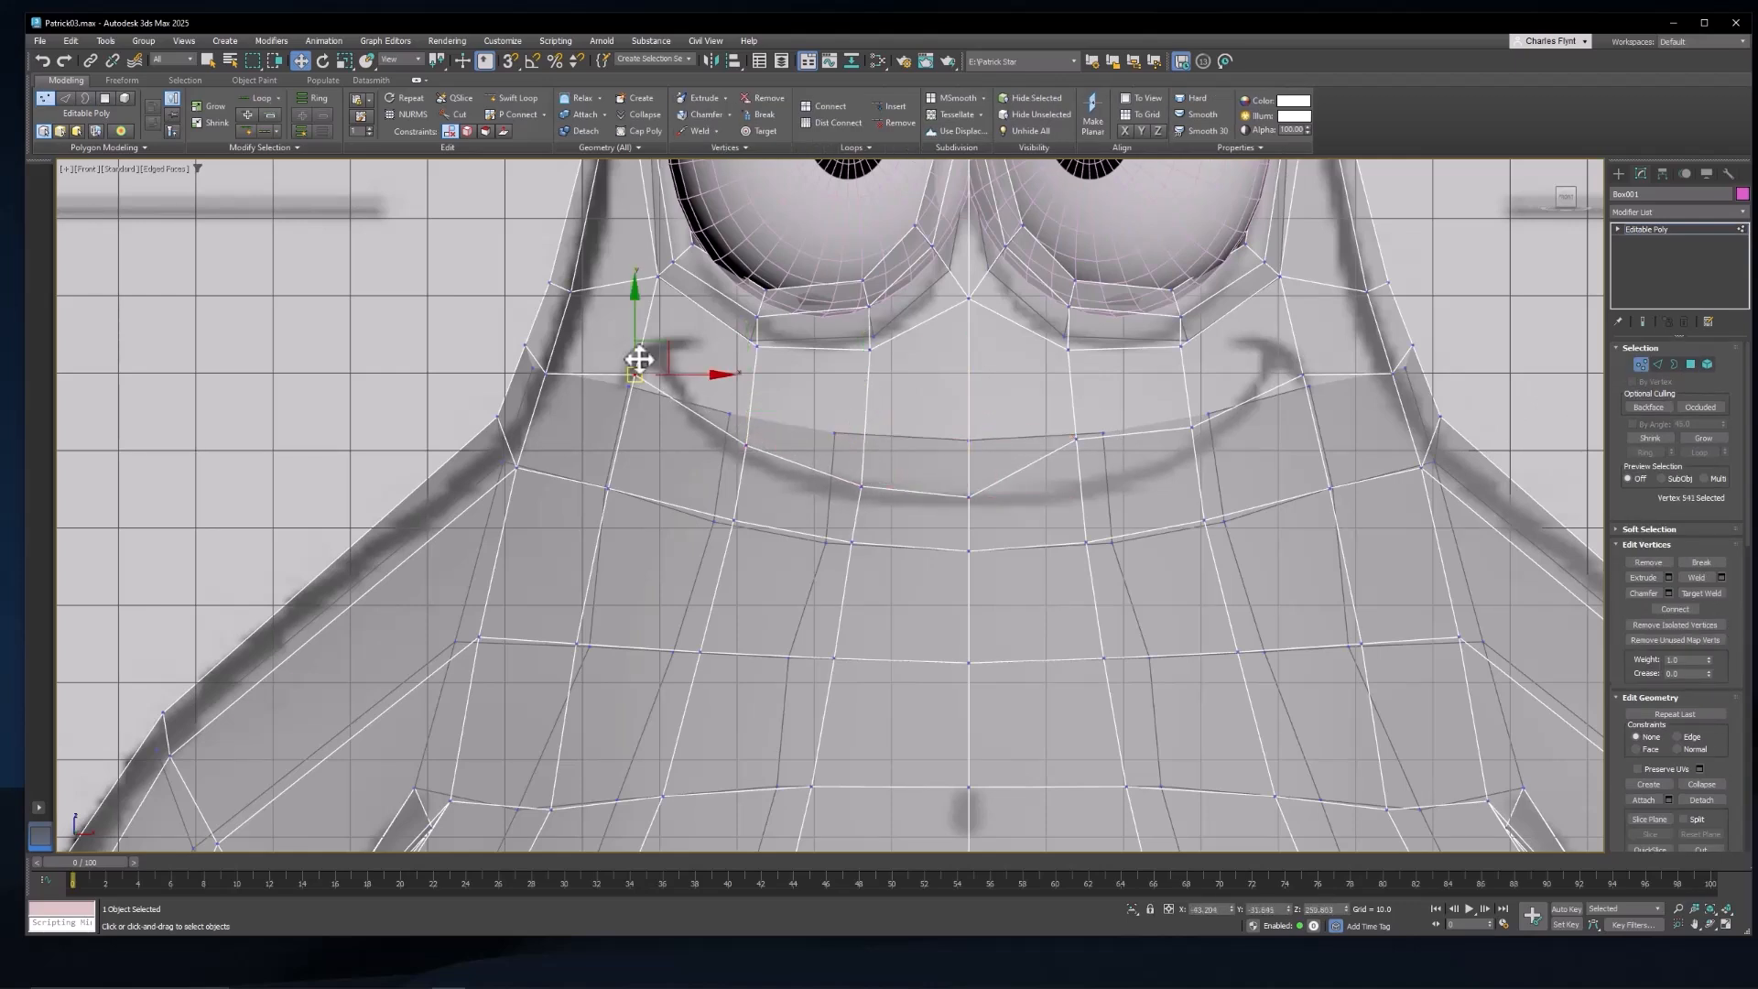
pyautogui.moveTo(638, 340); pyautogui.dragTo(674, 370)
pyautogui.click(547, 373)
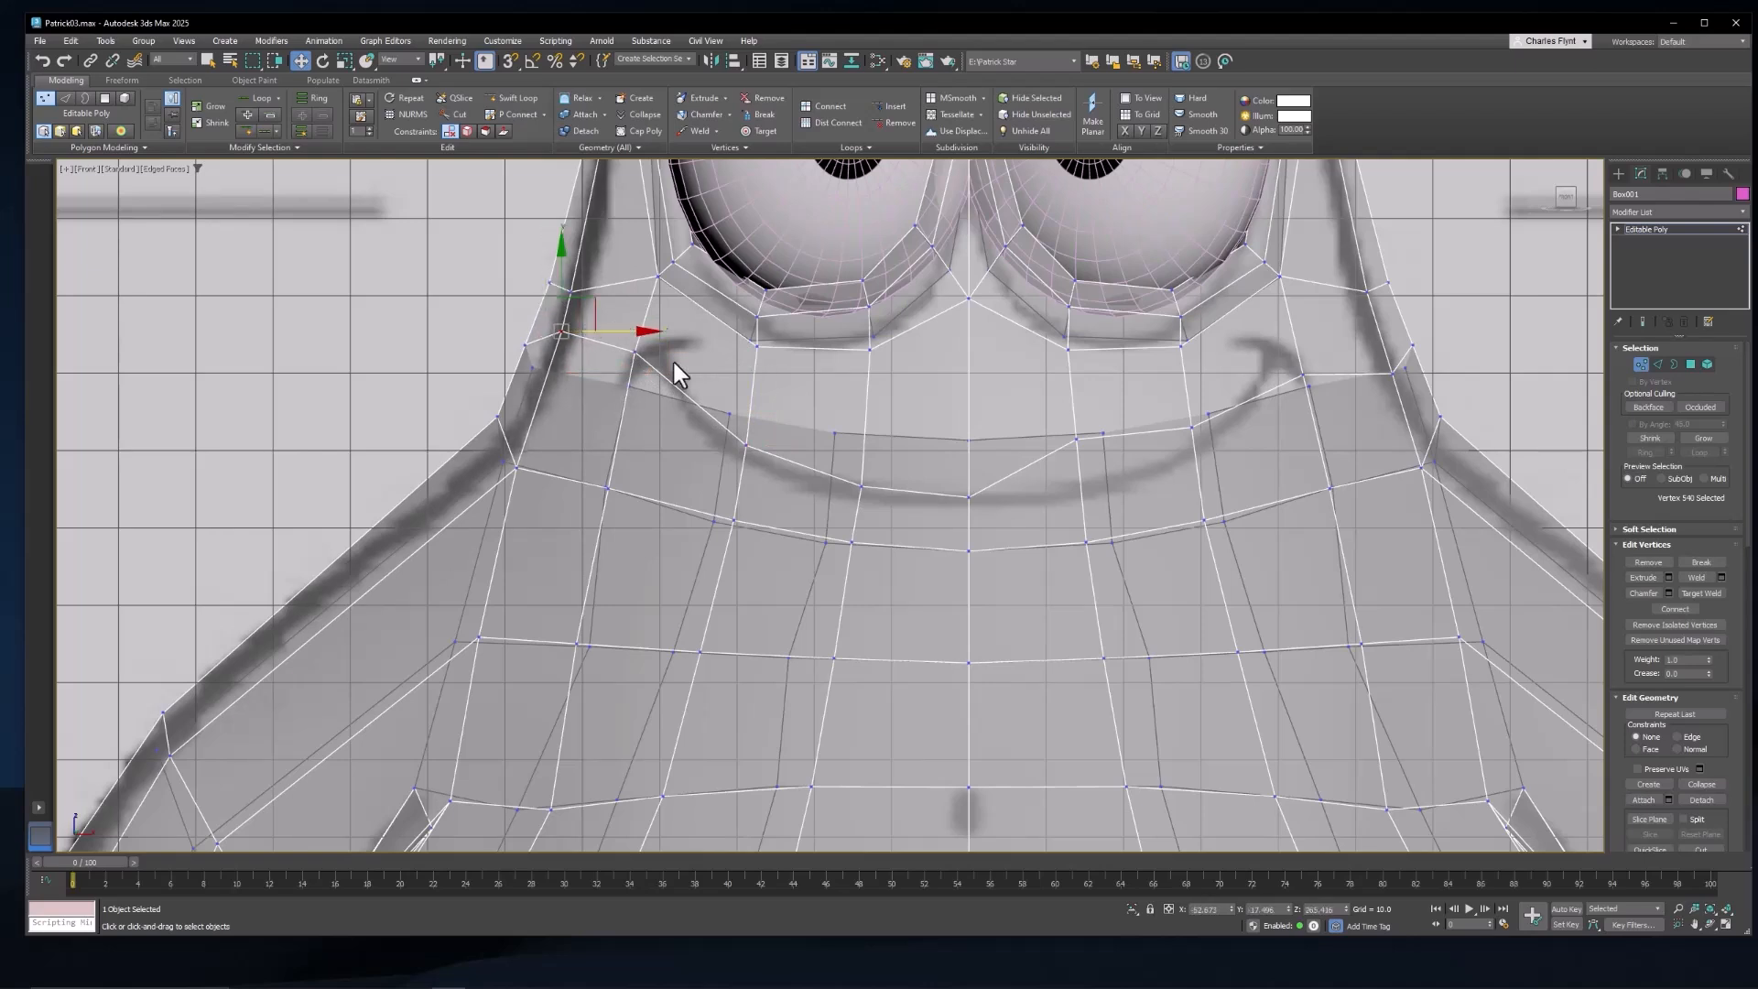
# Step: Move the matching vertices on the character's left side of the face to follow the reference smile up to its corner
pyautogui.click(1075, 439)
pyautogui.moveTo(1076, 440); pyautogui.dragTo(1076, 483)
pyautogui.click(1191, 427)
pyautogui.moveTo(1198, 372); pyautogui.dragTo(1198, 389)
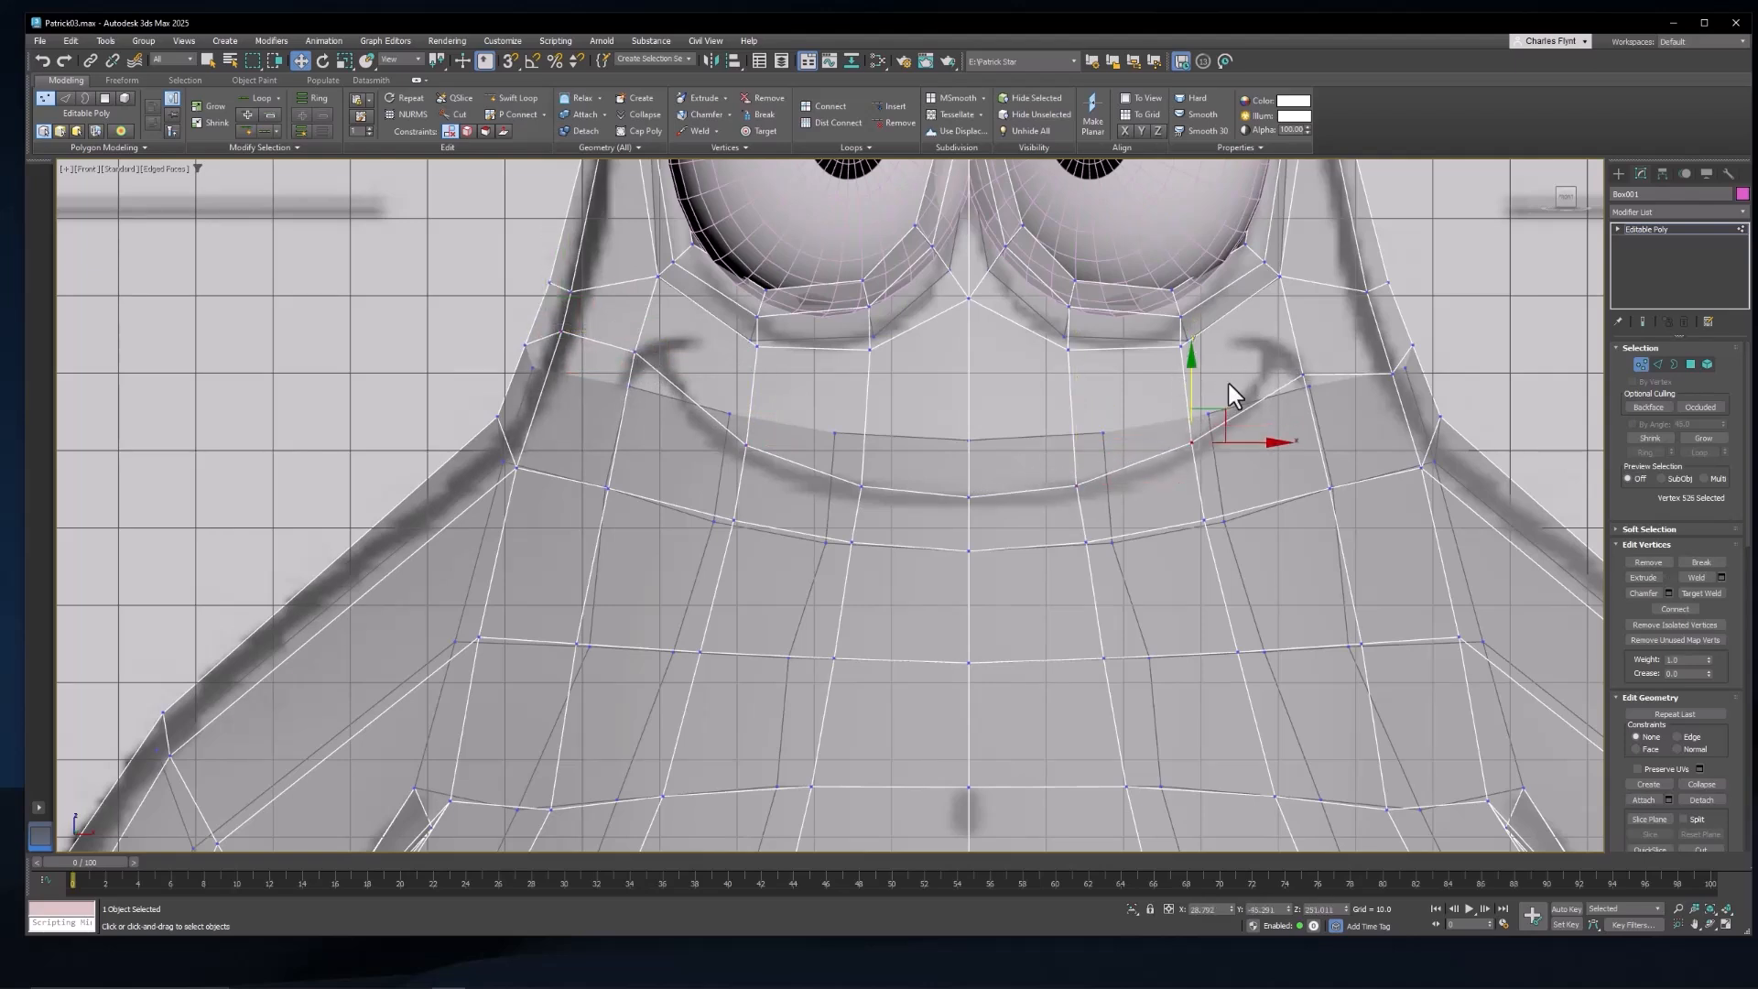
pyautogui.click(1303, 374)
pyautogui.moveTo(1304, 337); pyautogui.dragTo(1302, 299)
pyautogui.click(1411, 341)
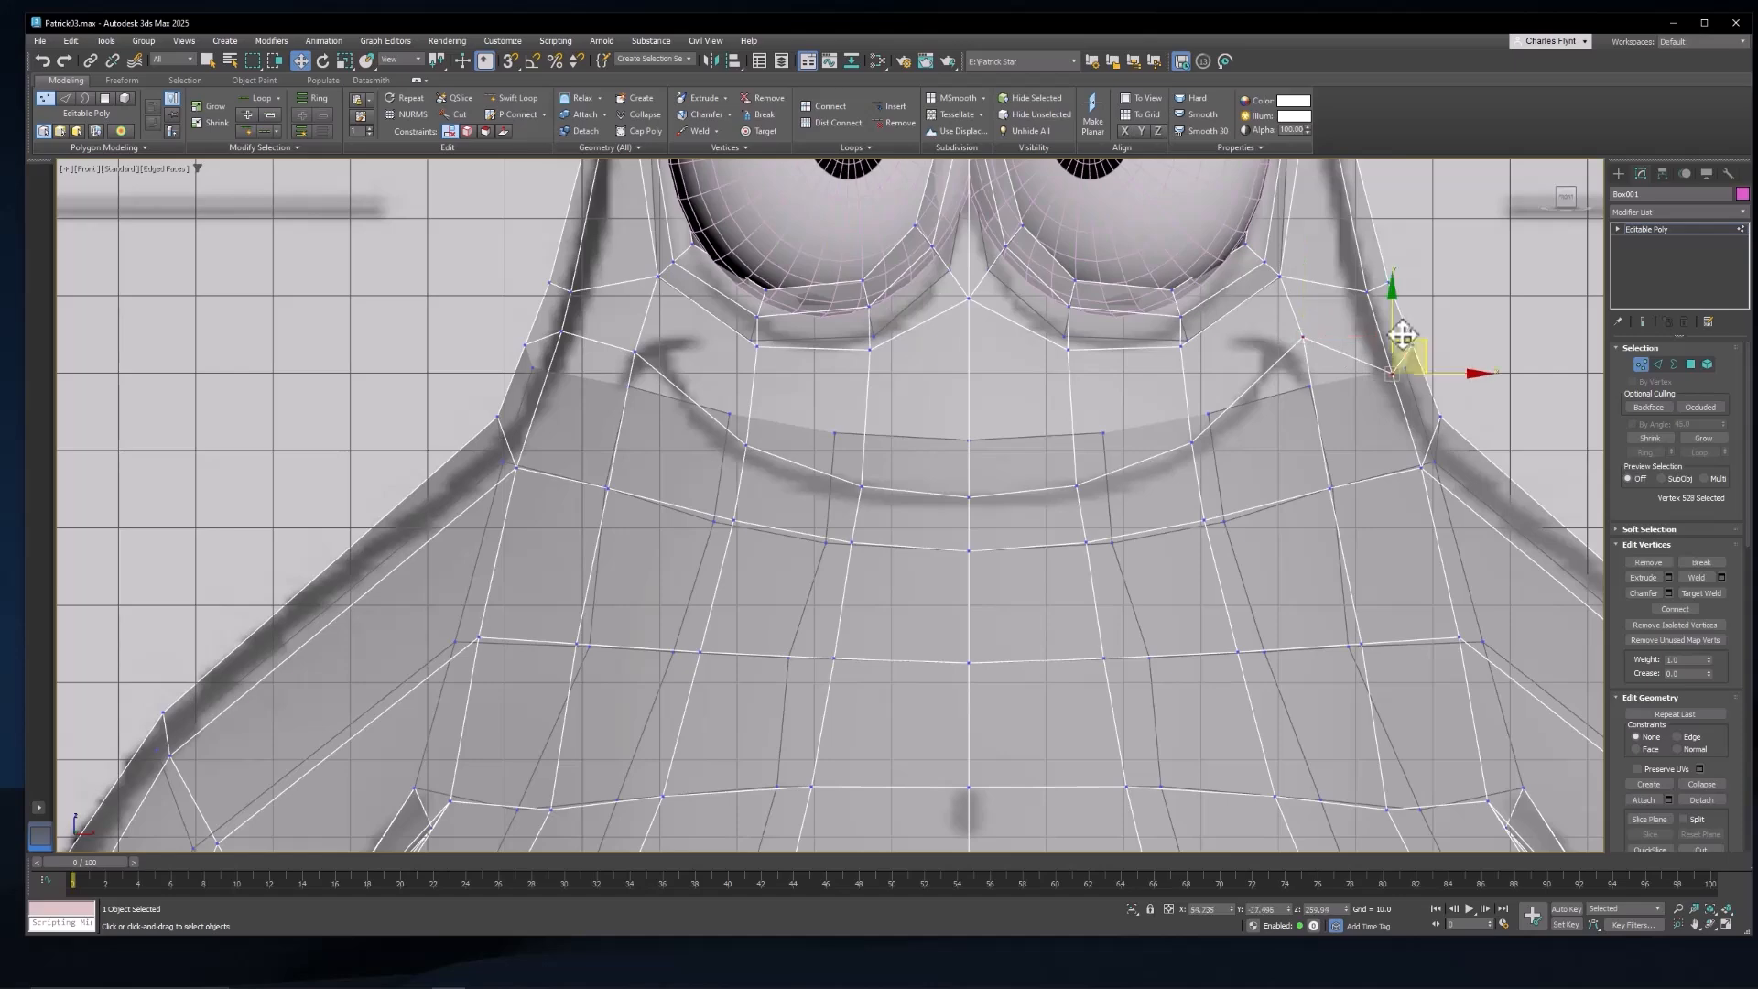
pyautogui.moveTo(1384, 360); pyautogui.dragTo(1357, 364)
pyautogui.click(1299, 338)
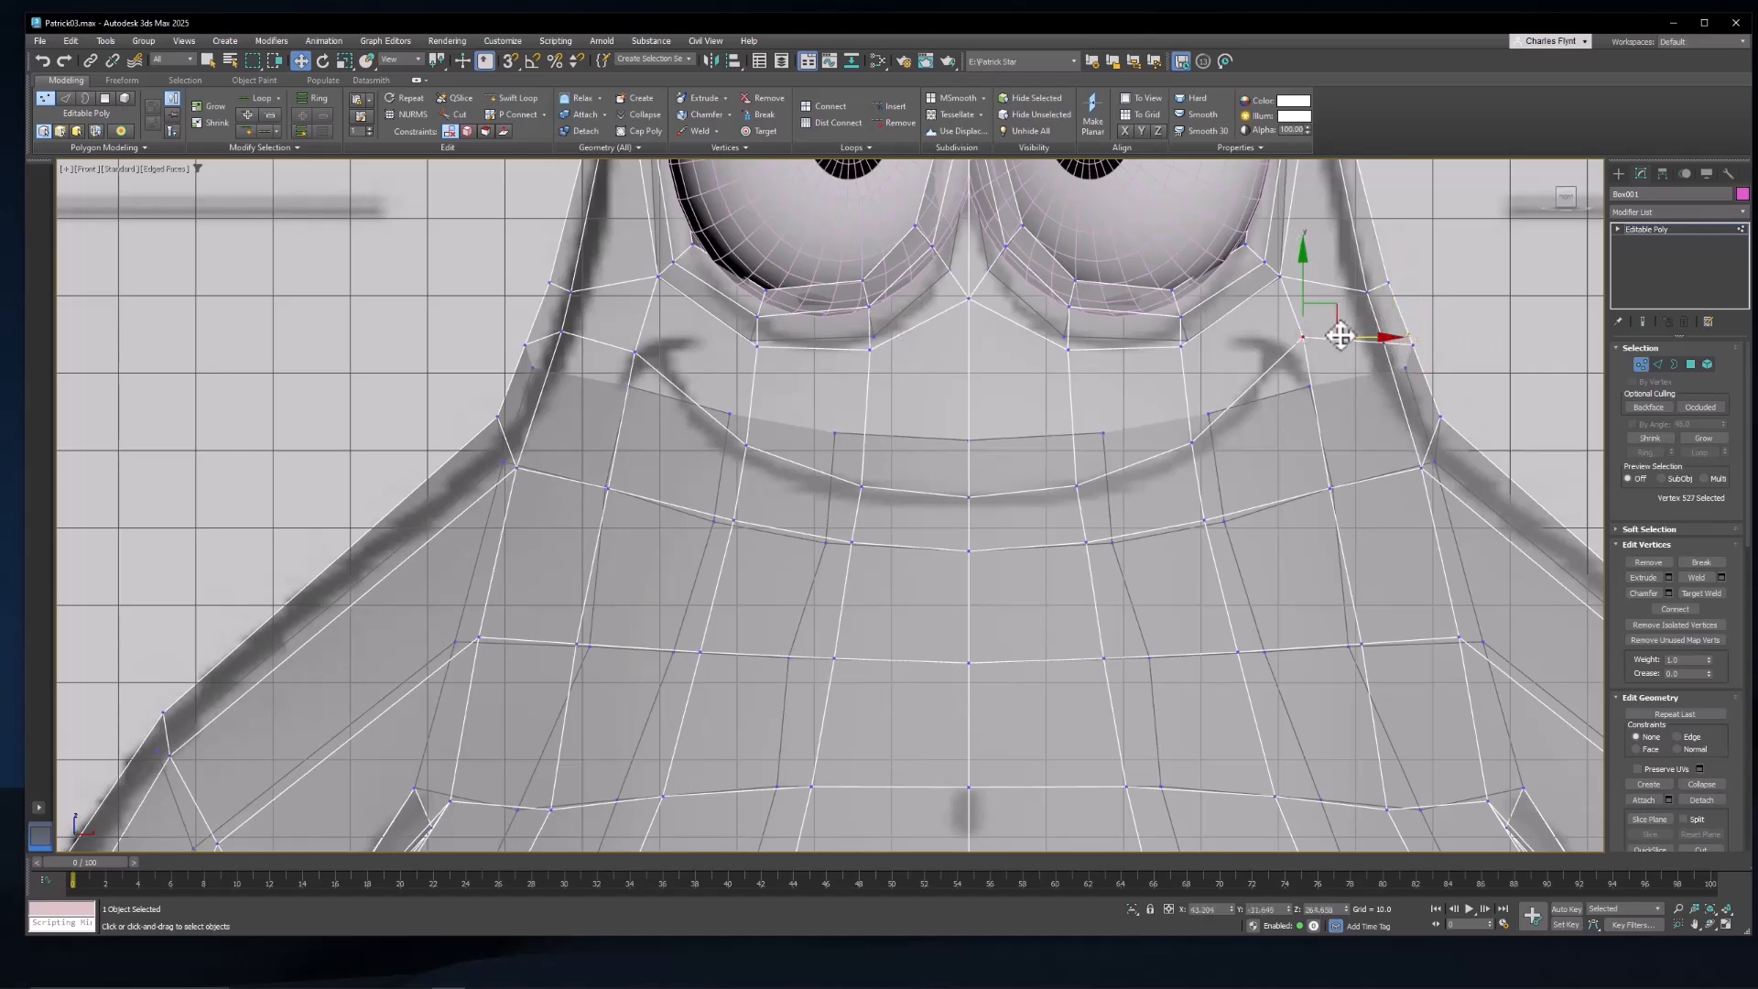
# Step: In the left view, lower the vertex near the mouth corner and slightly raise its neighbour towards the front
pyautogui.press('l')
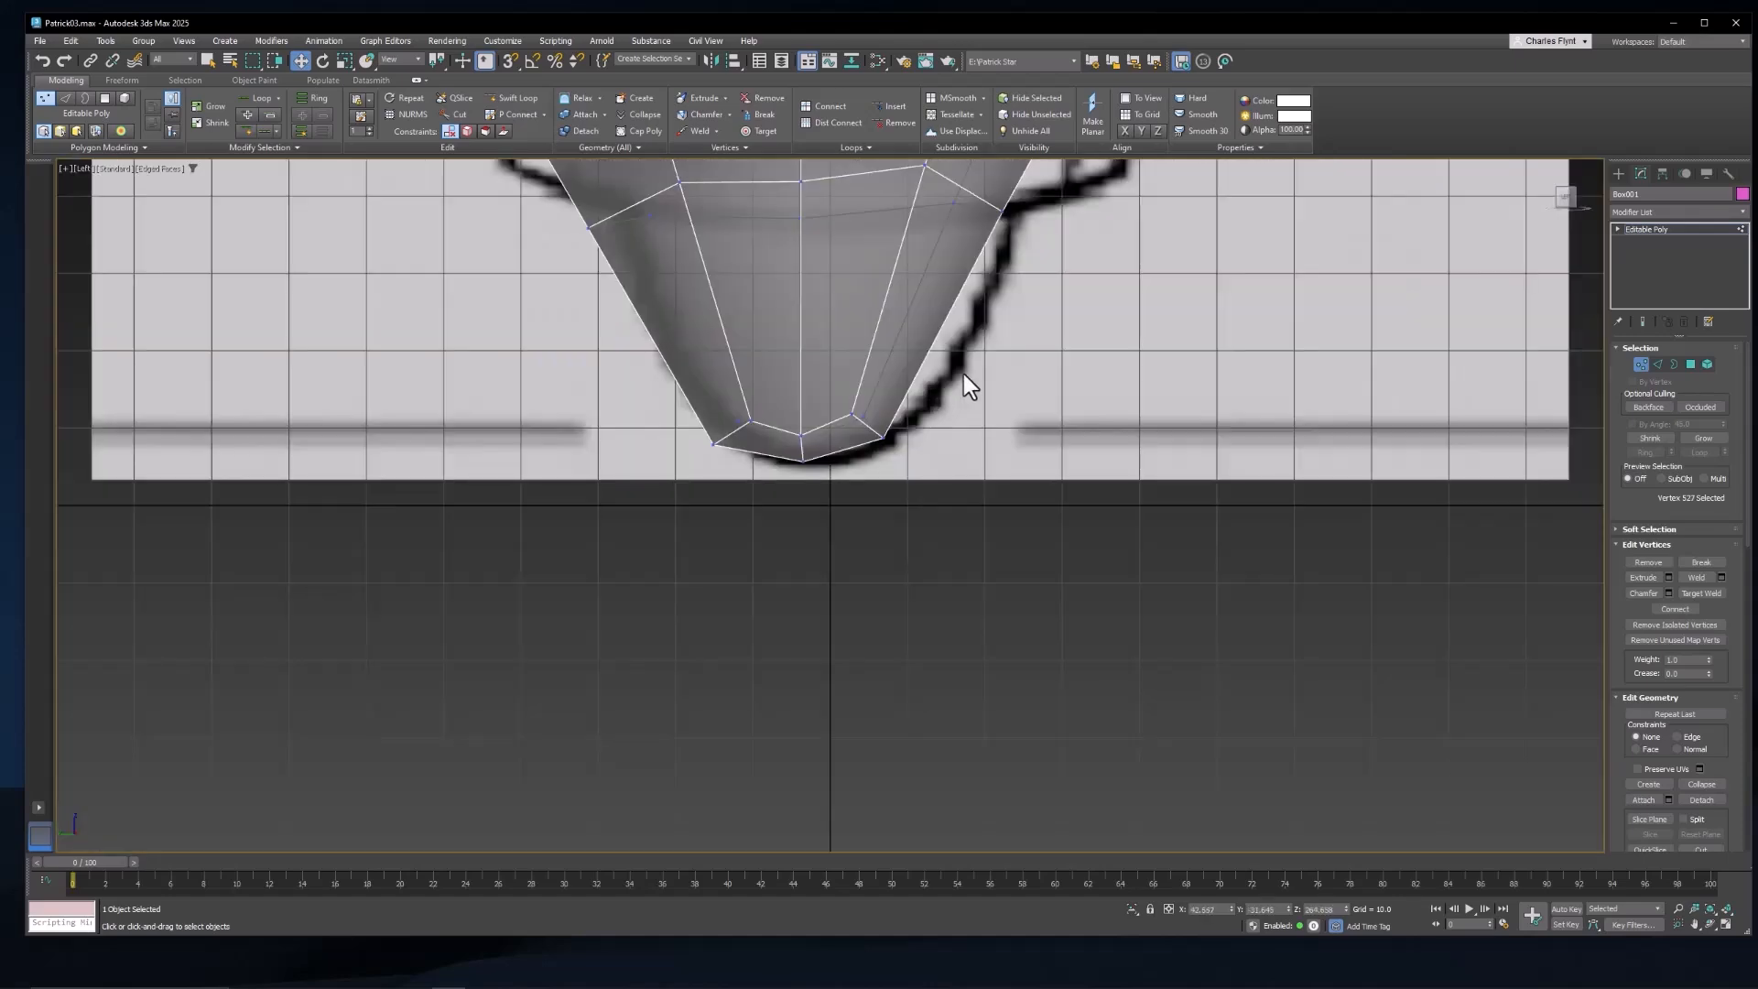
pyautogui.moveTo(963, 373); pyautogui.dragTo(988, 806, button='middle')
pyautogui.moveTo(1080, 297); pyautogui.dragTo(1139, 524, button='middle')
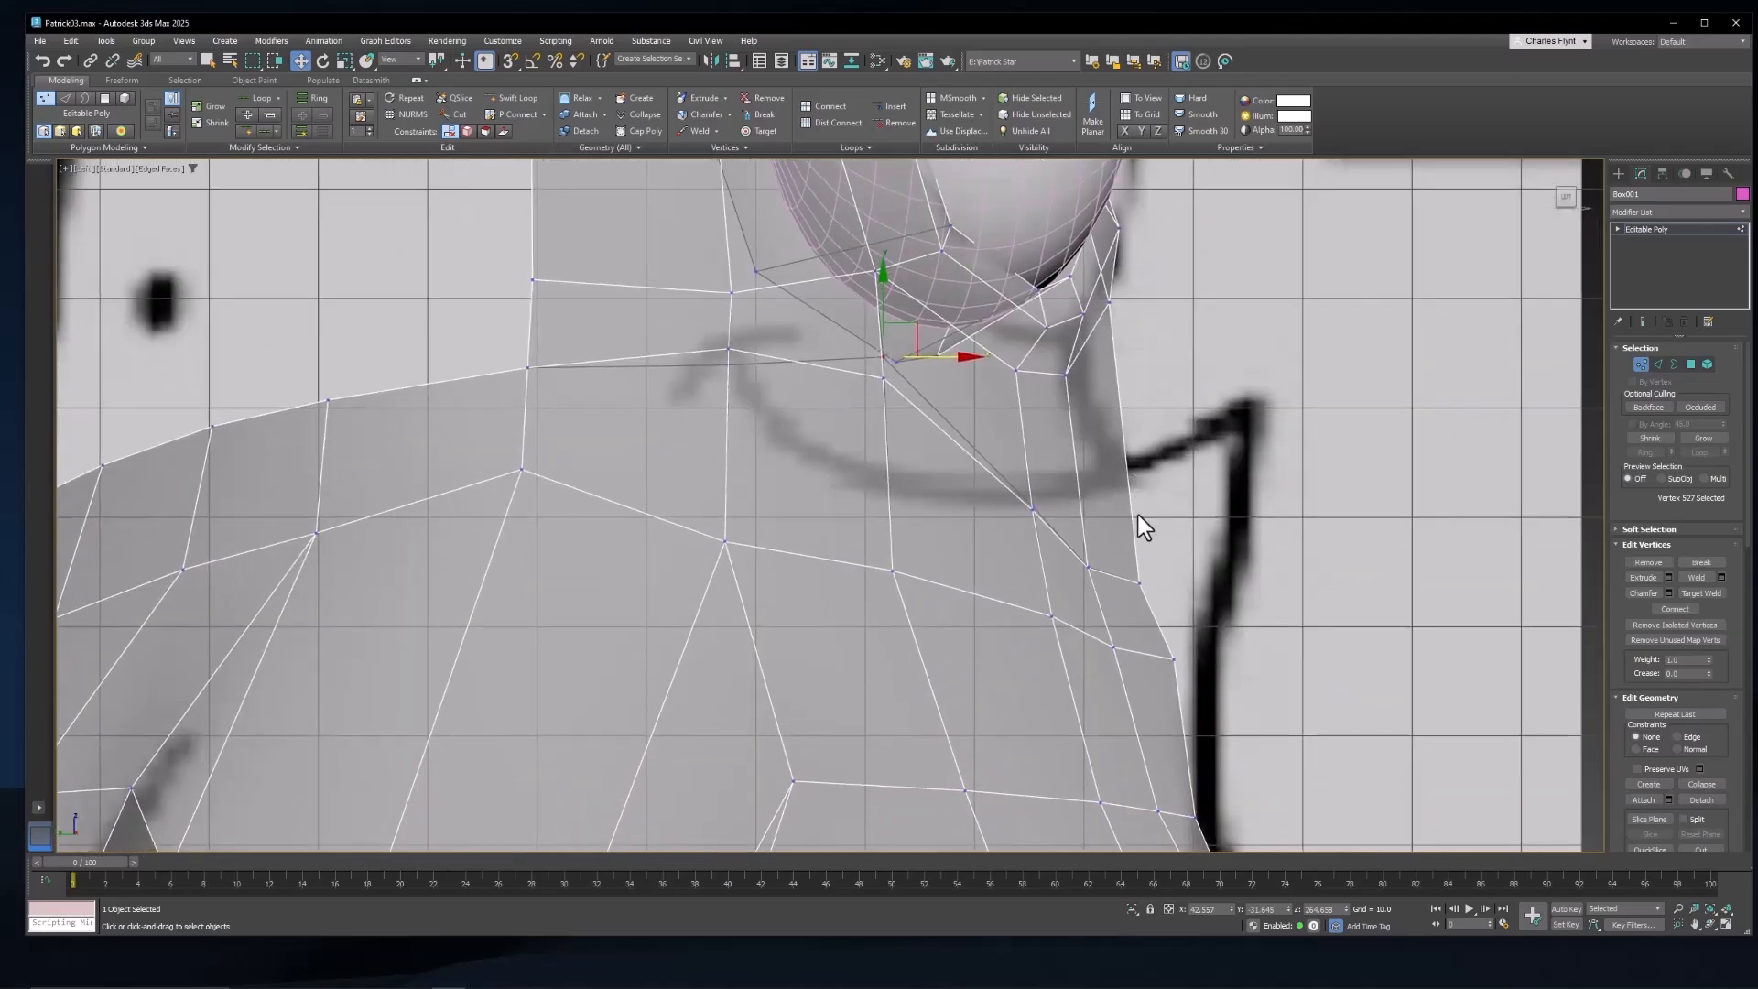
pyautogui.click(1142, 586)
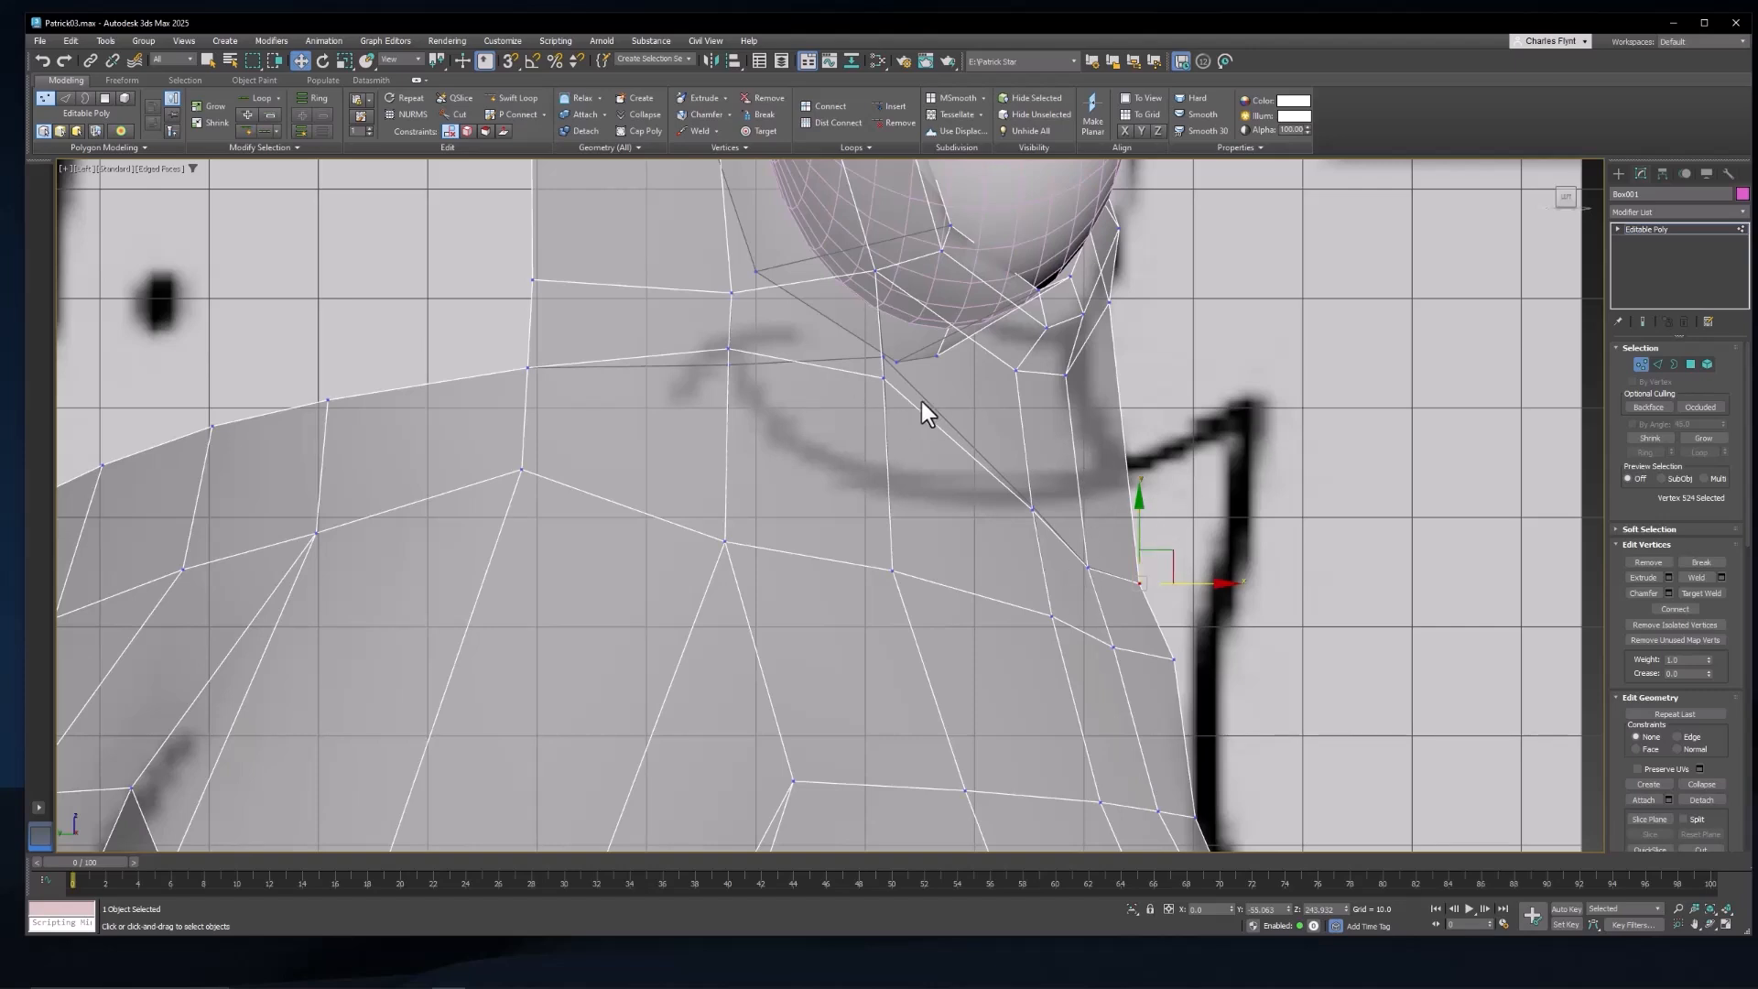
pyautogui.click(883, 379)
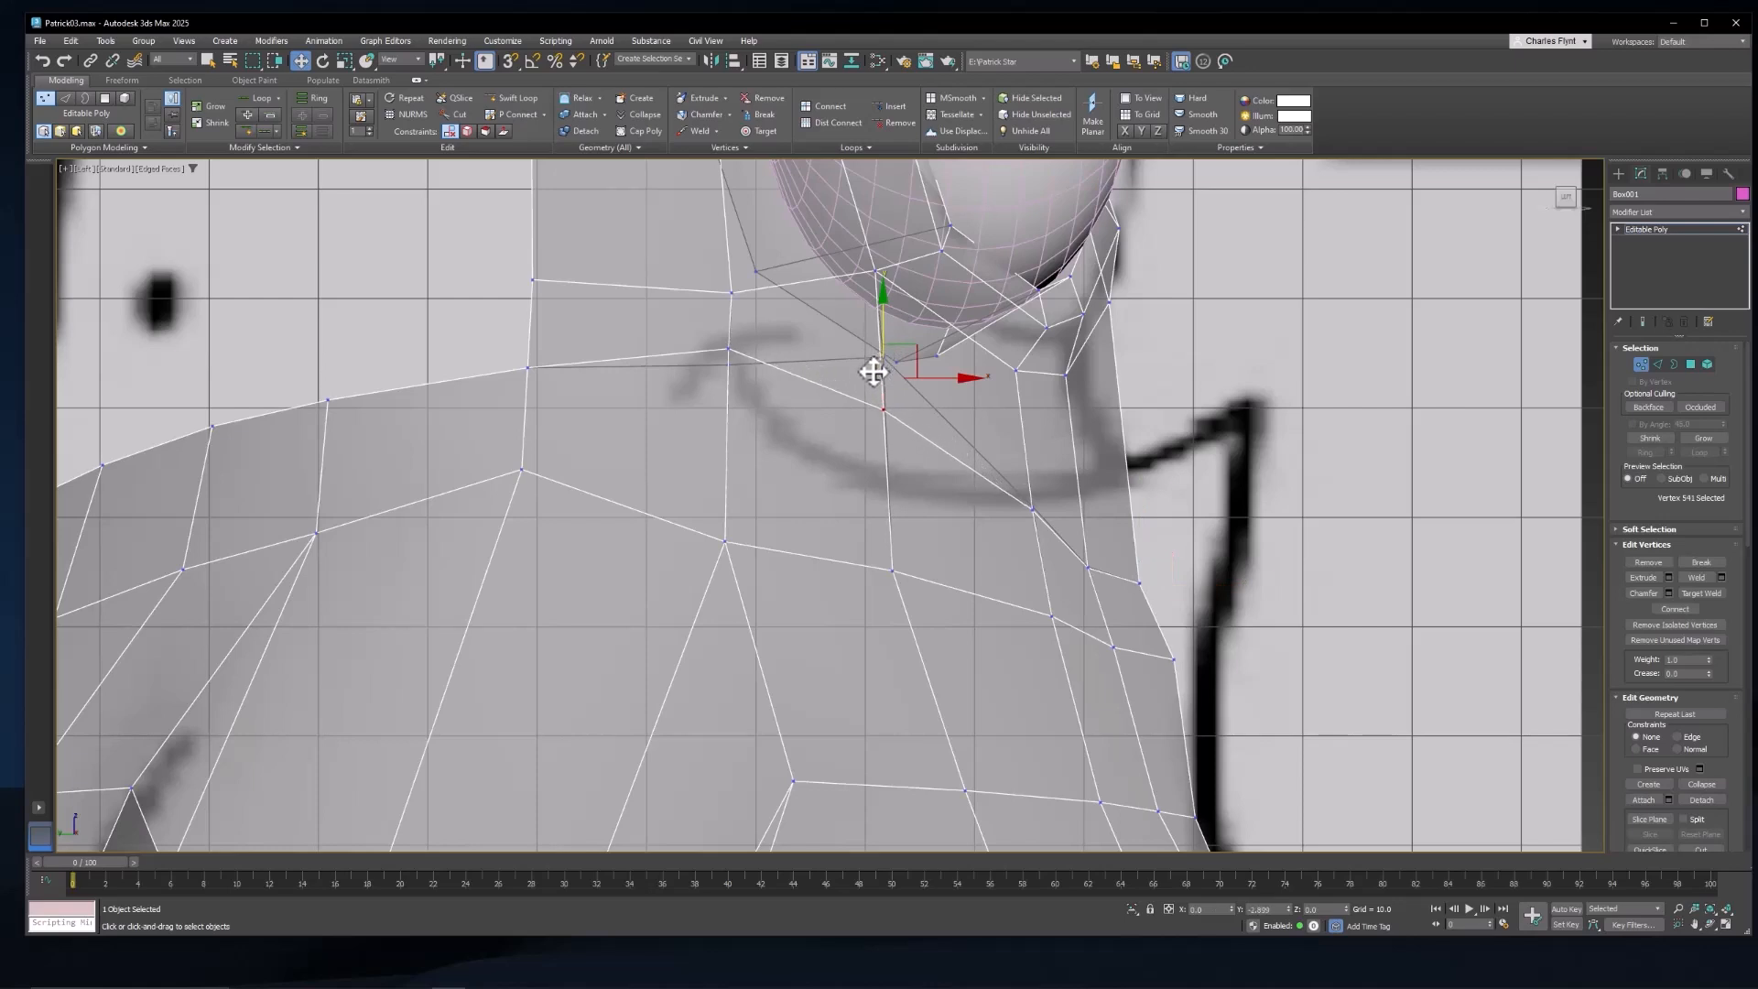
pyautogui.moveTo(870, 373); pyautogui.dragTo(872, 404)
pyautogui.click(1030, 500)
pyautogui.moveTo(1031, 451); pyautogui.dragTo(1031, 445)
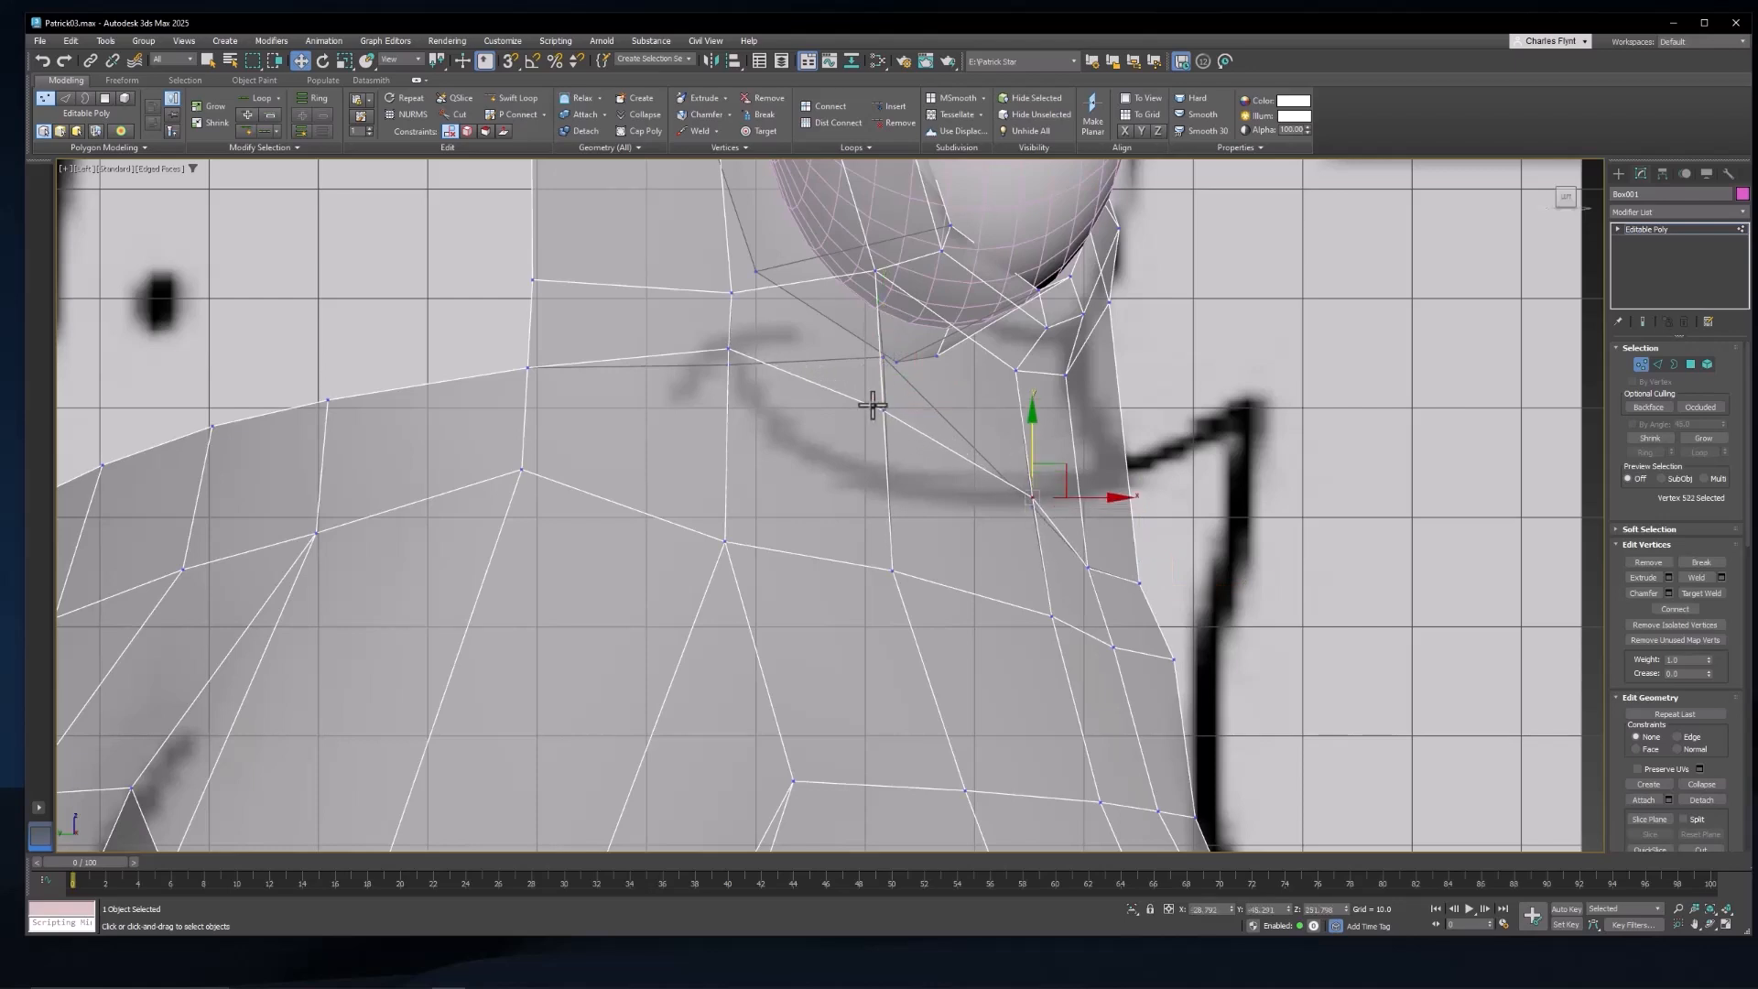
pyautogui.click(876, 412)
pyautogui.moveTo(886, 380); pyautogui.dragTo(875, 420)
# Step: Raise the front-centre mouth vertices and lower the ones behind them so the mouth line runs evenly in profile
pyautogui.moveTo(1083, 559)
pyautogui.mouseDown()
pyautogui.moveTo(1087, 475)
pyautogui.moveTo(1082, 573)
pyautogui.mouseUp()
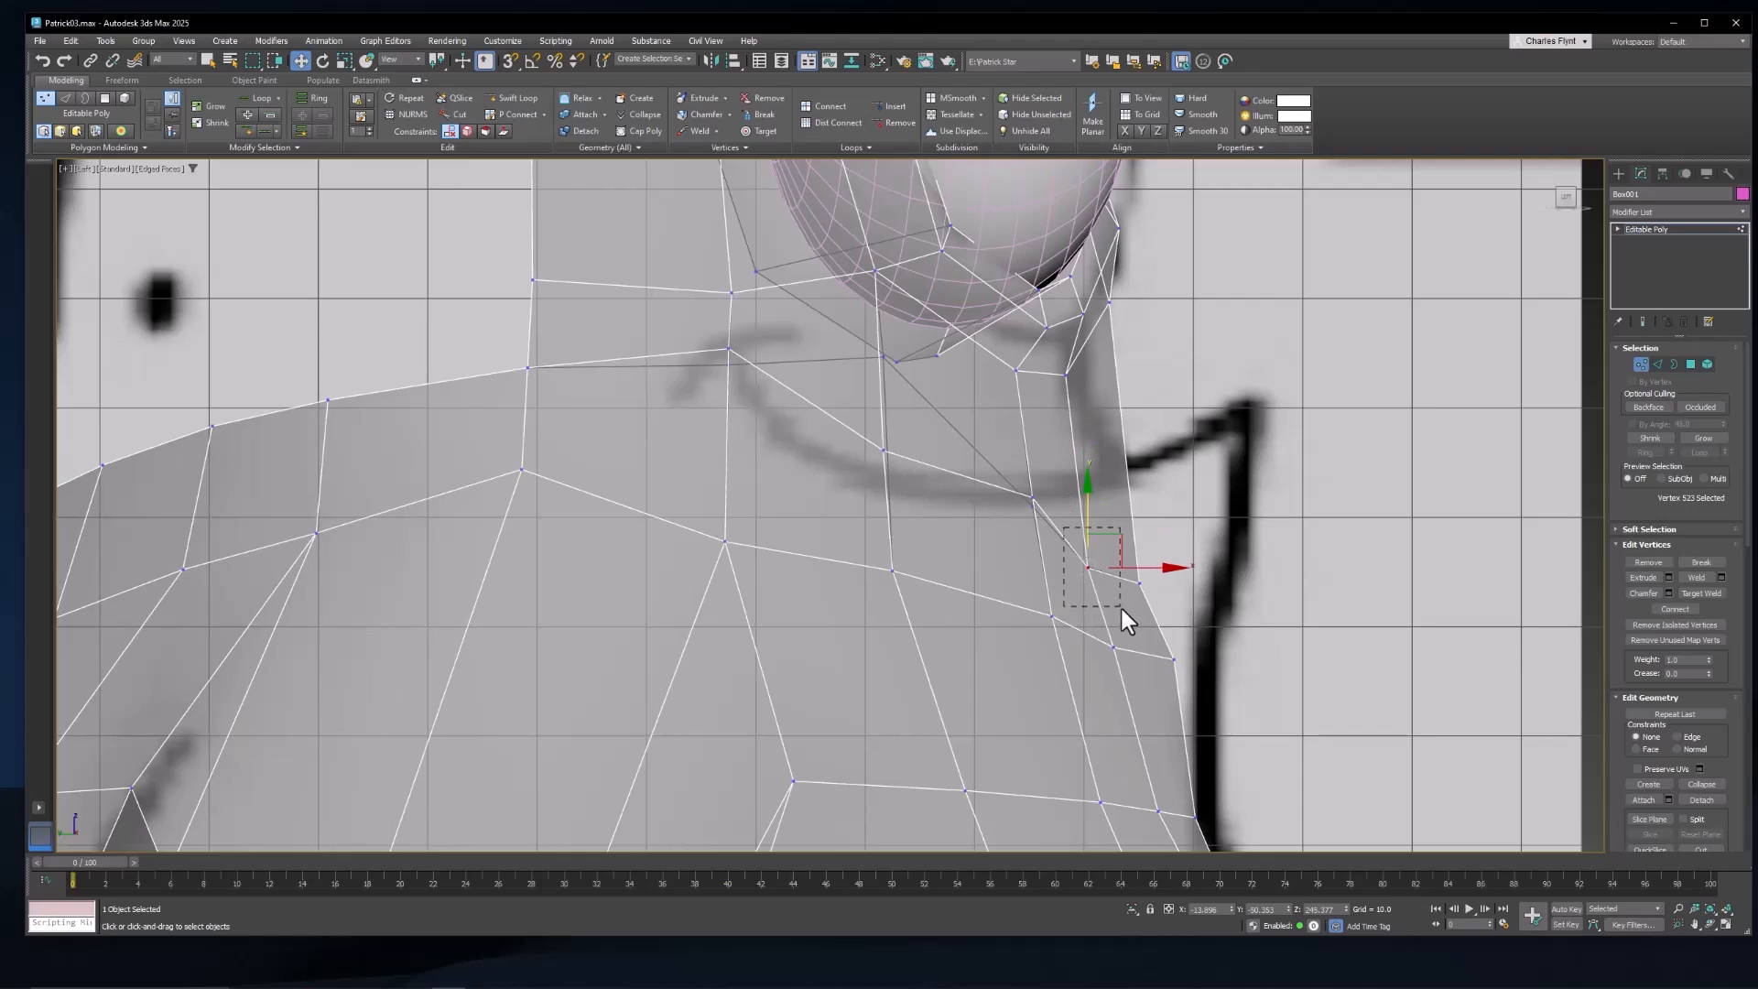
pyautogui.moveTo(1092, 525); pyautogui.dragTo(1138, 471)
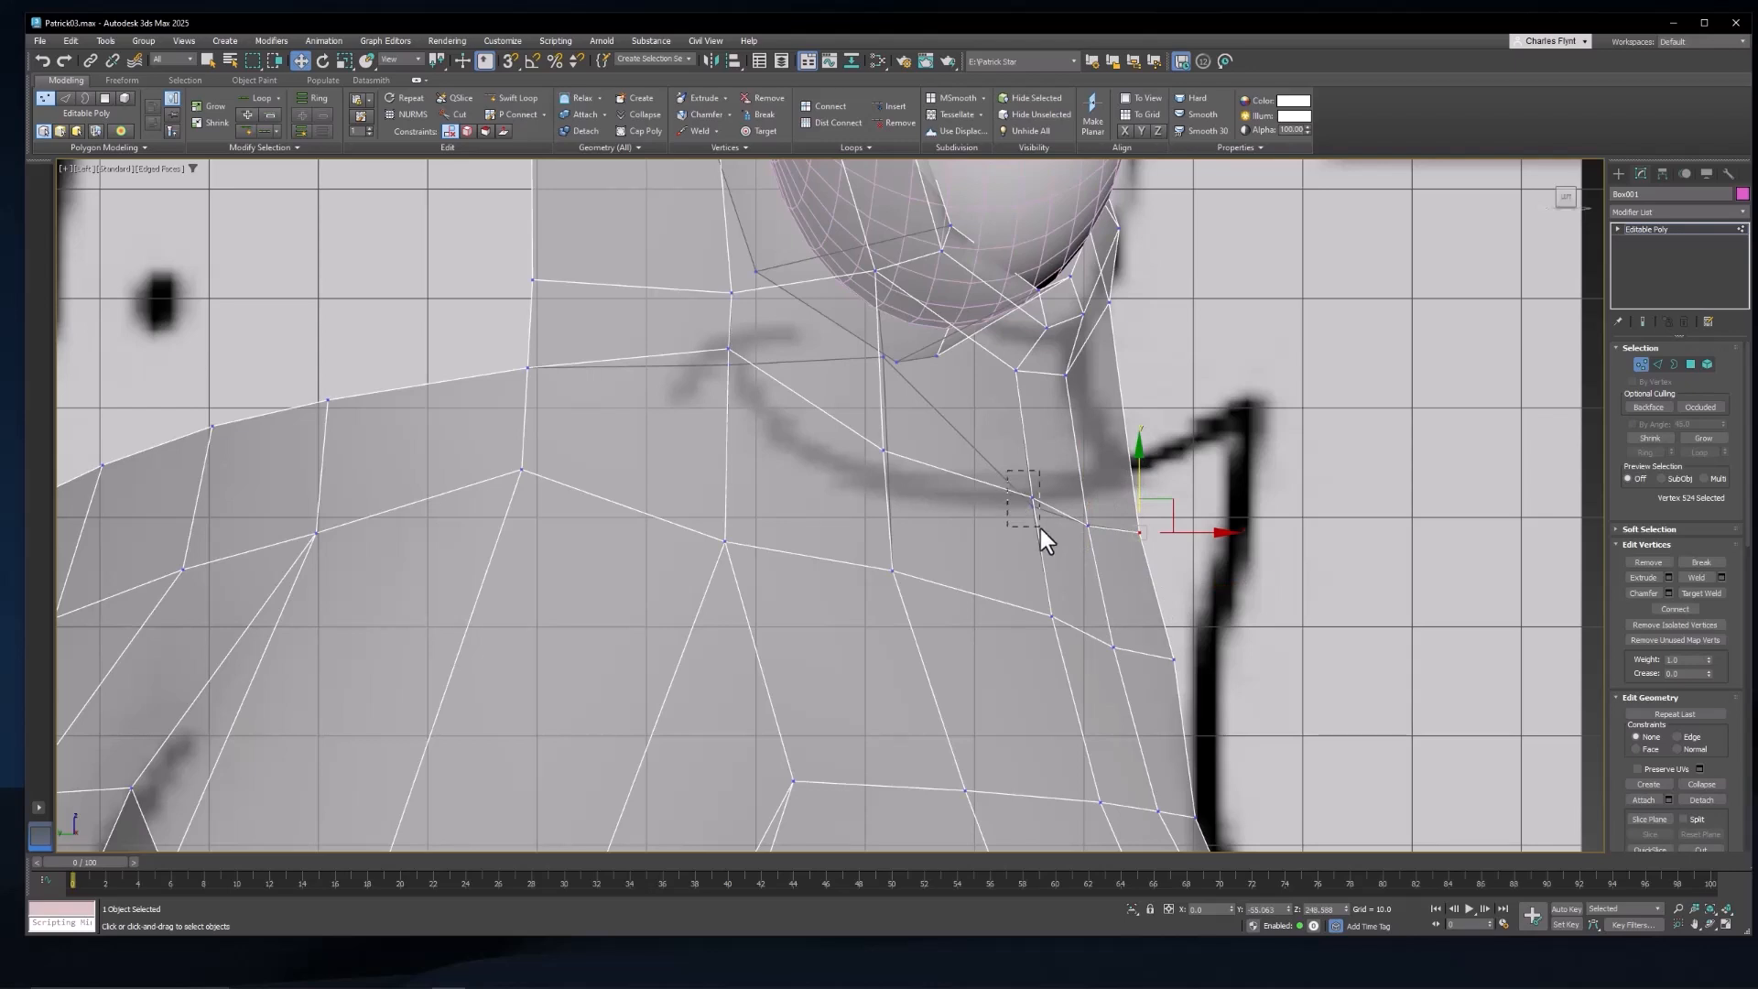
pyautogui.moveTo(1040, 529); pyautogui.dragTo(1040, 530)
pyautogui.moveTo(1033, 469); pyautogui.dragTo(1032, 482)
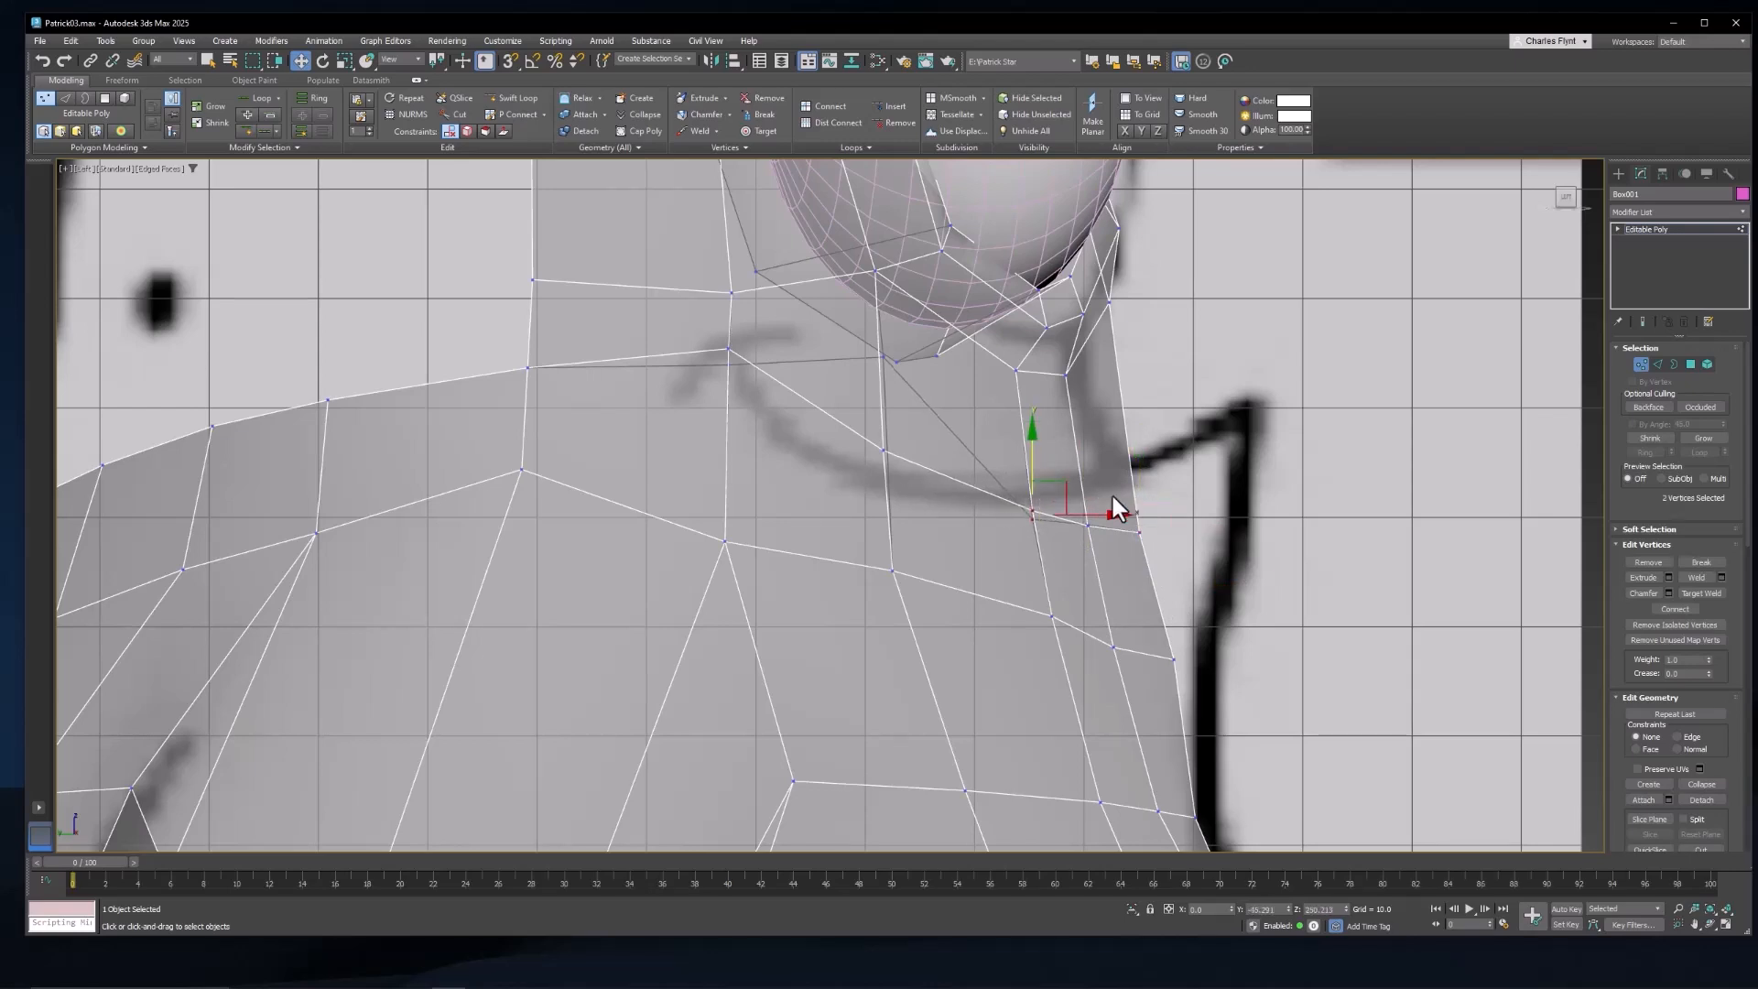
pyautogui.moveTo(1112, 497); pyautogui.dragTo(1113, 518, button='middle')
pyautogui.click(886, 470)
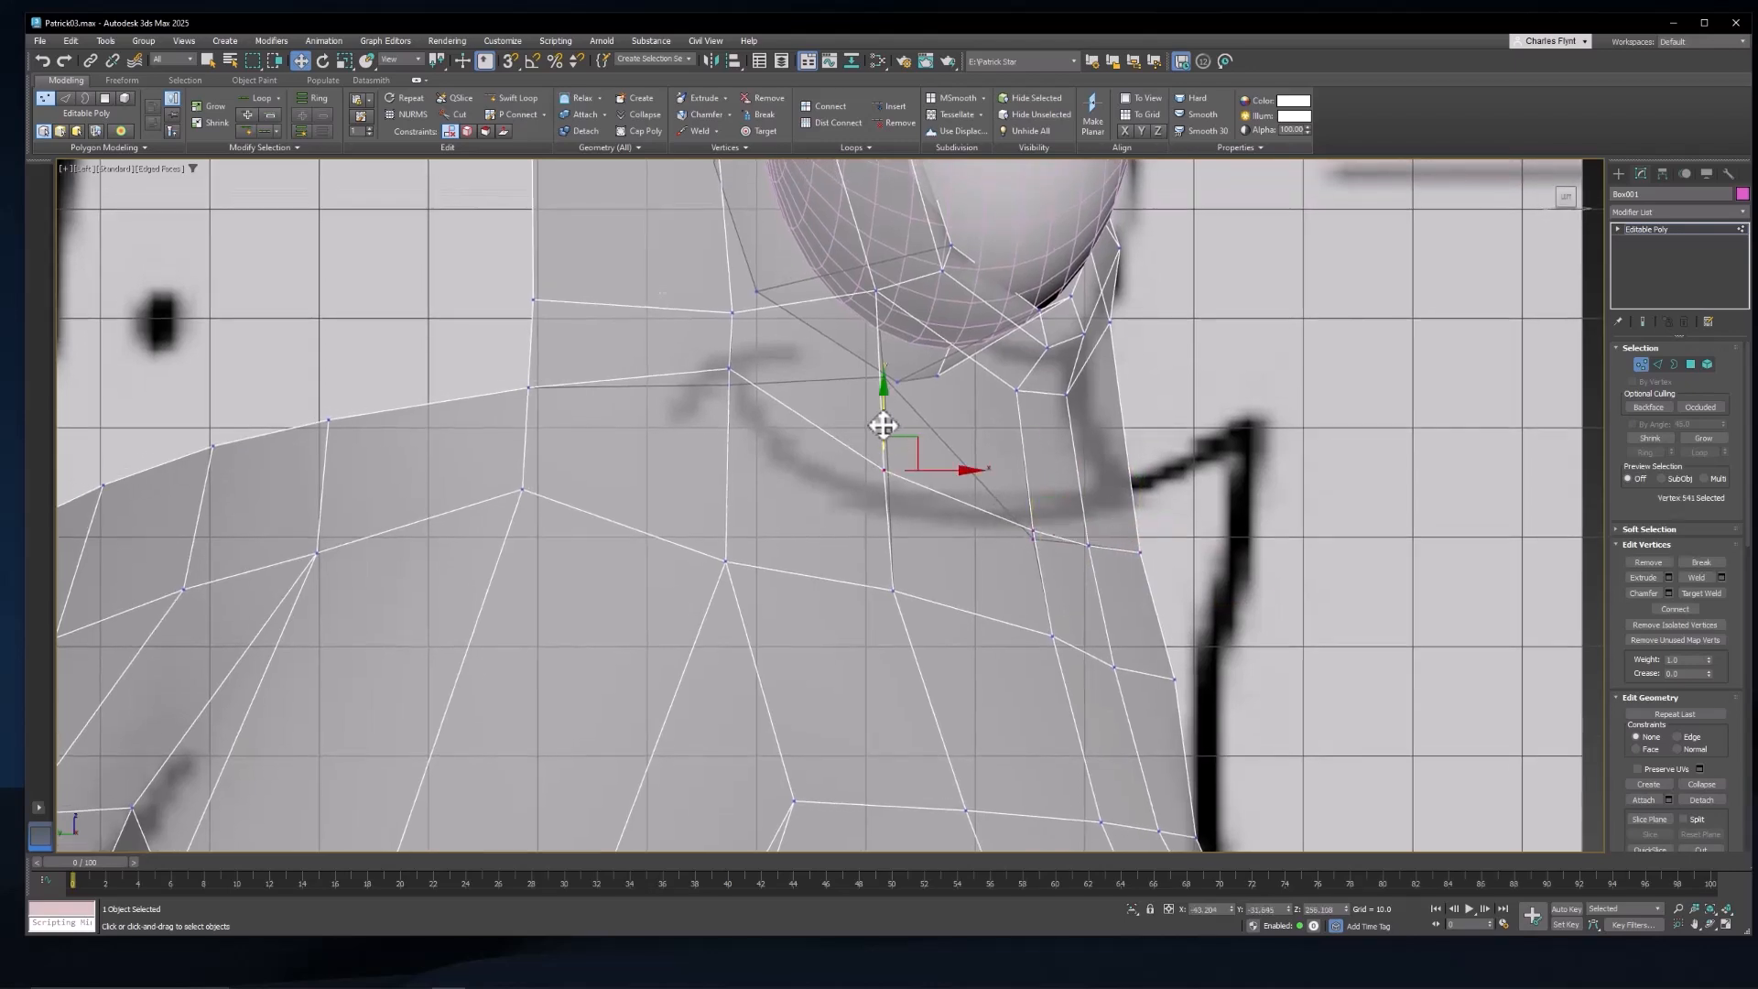
pyautogui.moveTo(883, 425); pyautogui.dragTo(885, 441)
pyautogui.scroll(-5, 1161, 563)
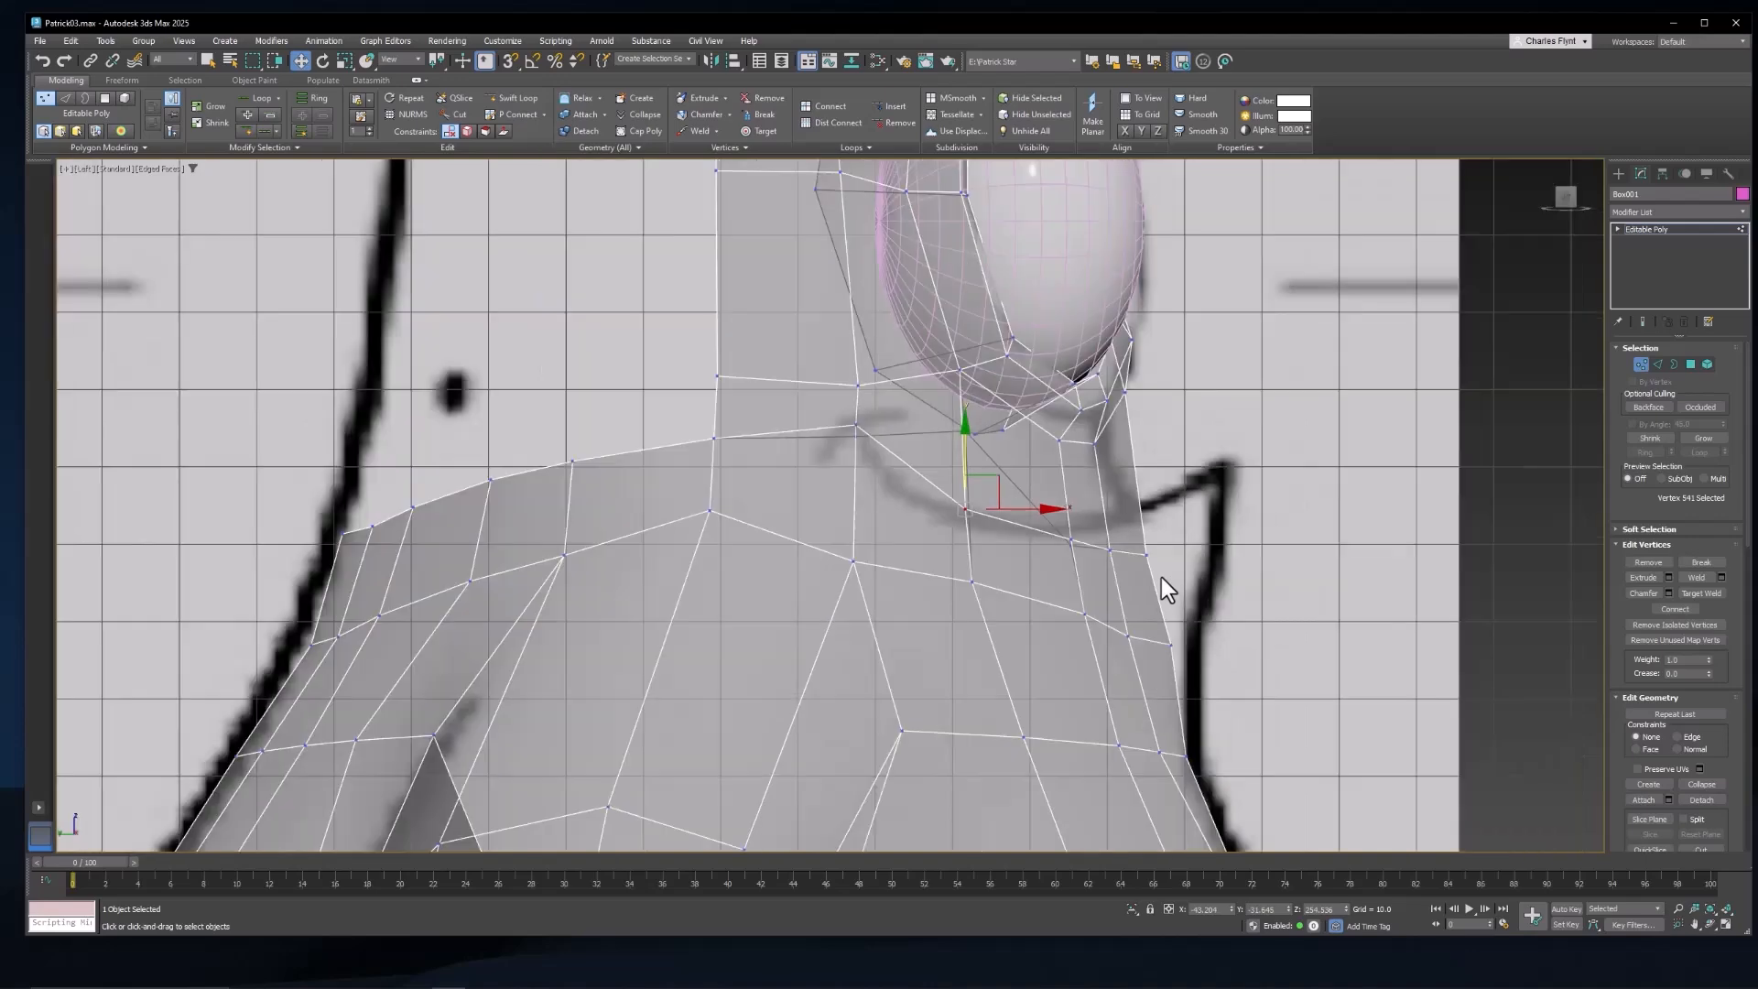
pyautogui.scroll(3, 1138, 567)
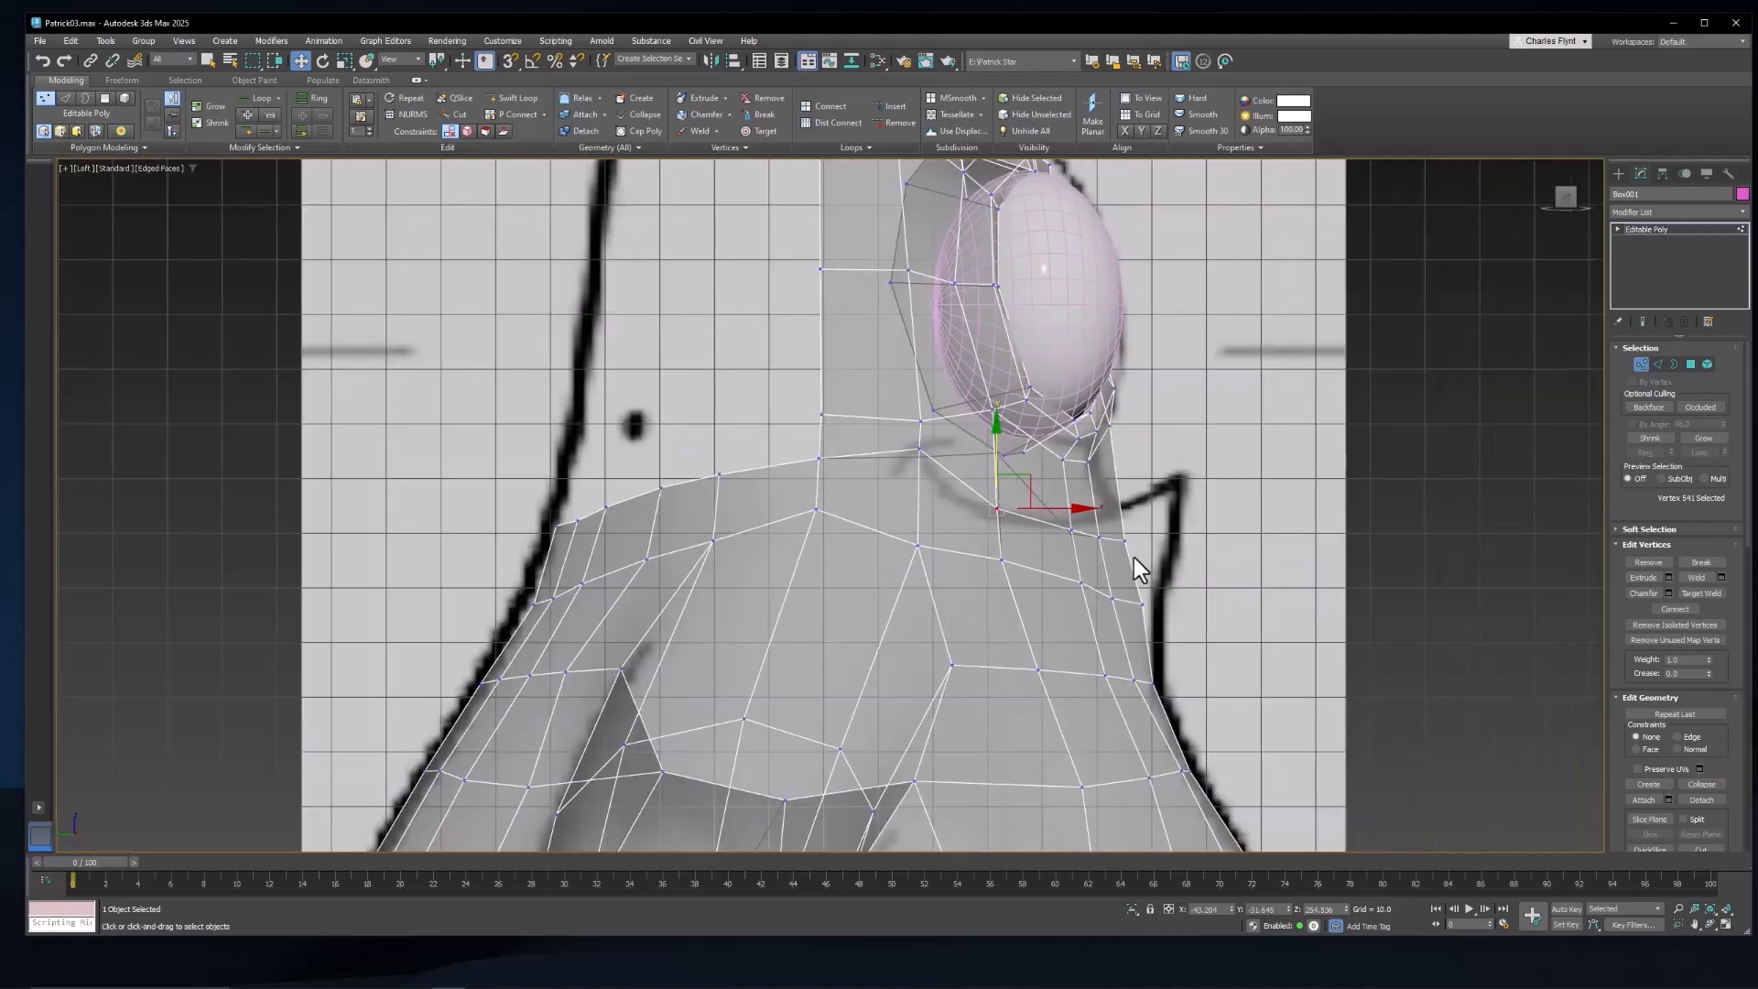
pyautogui.press('f')
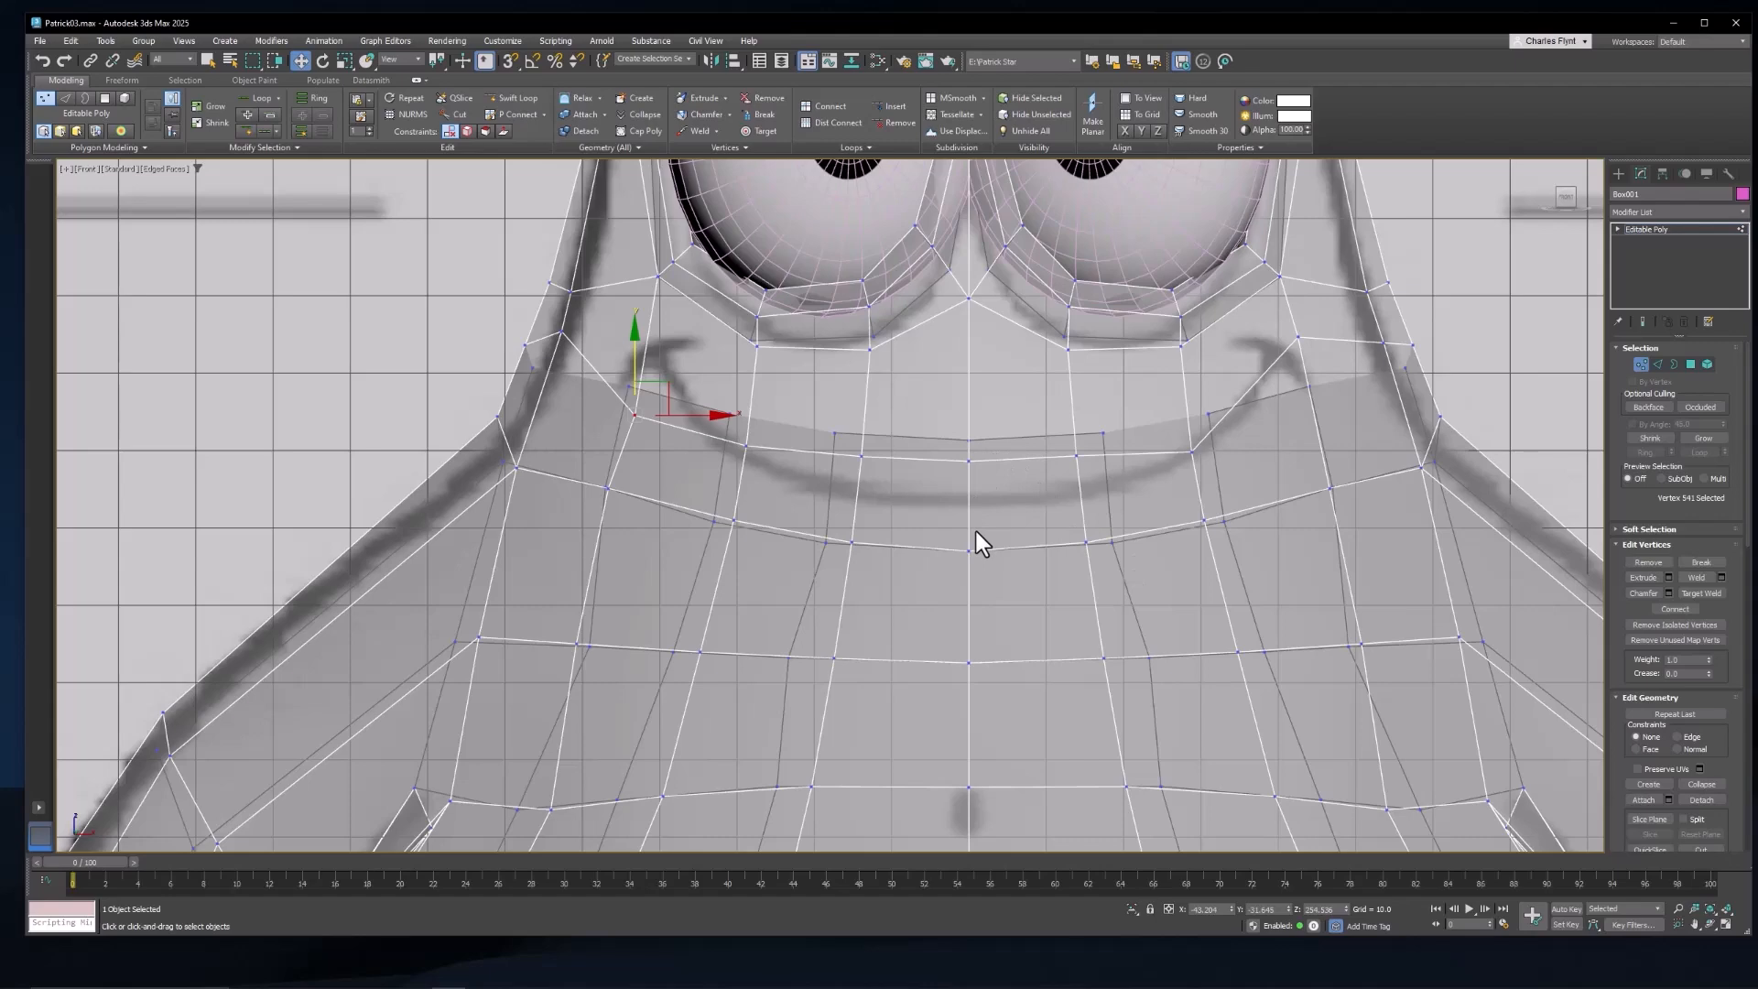
pyautogui.press('l')
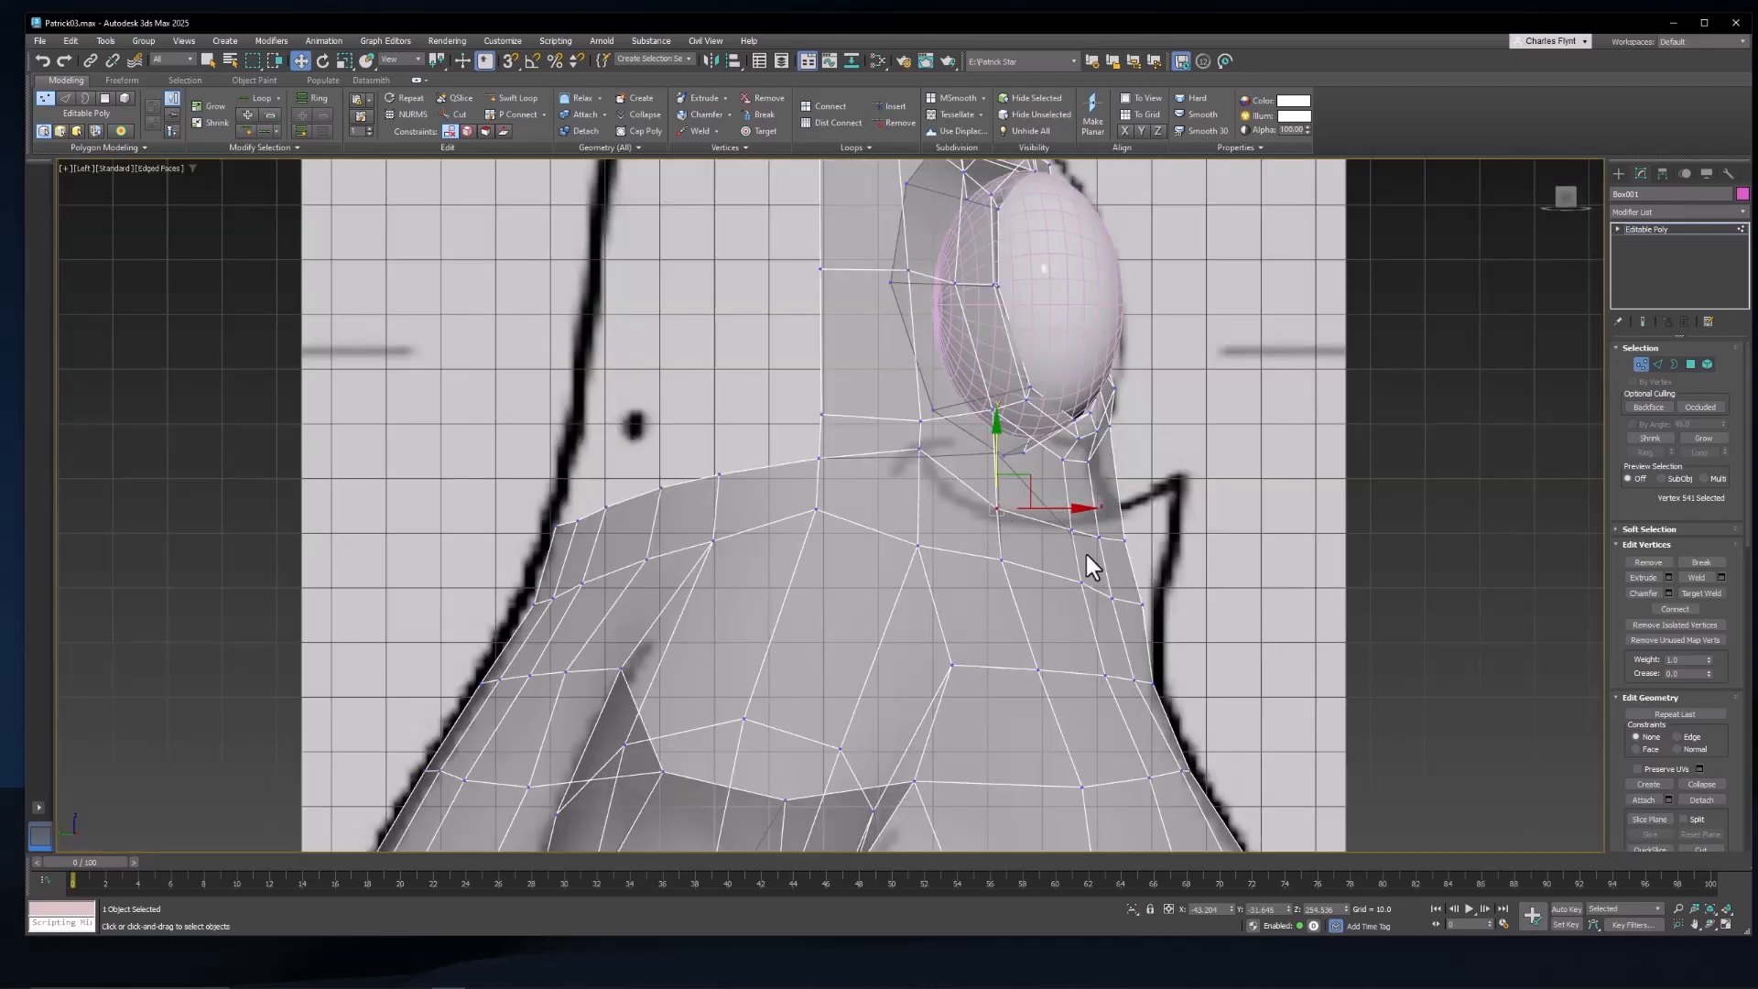
pyautogui.scroll(2, 1085, 553)
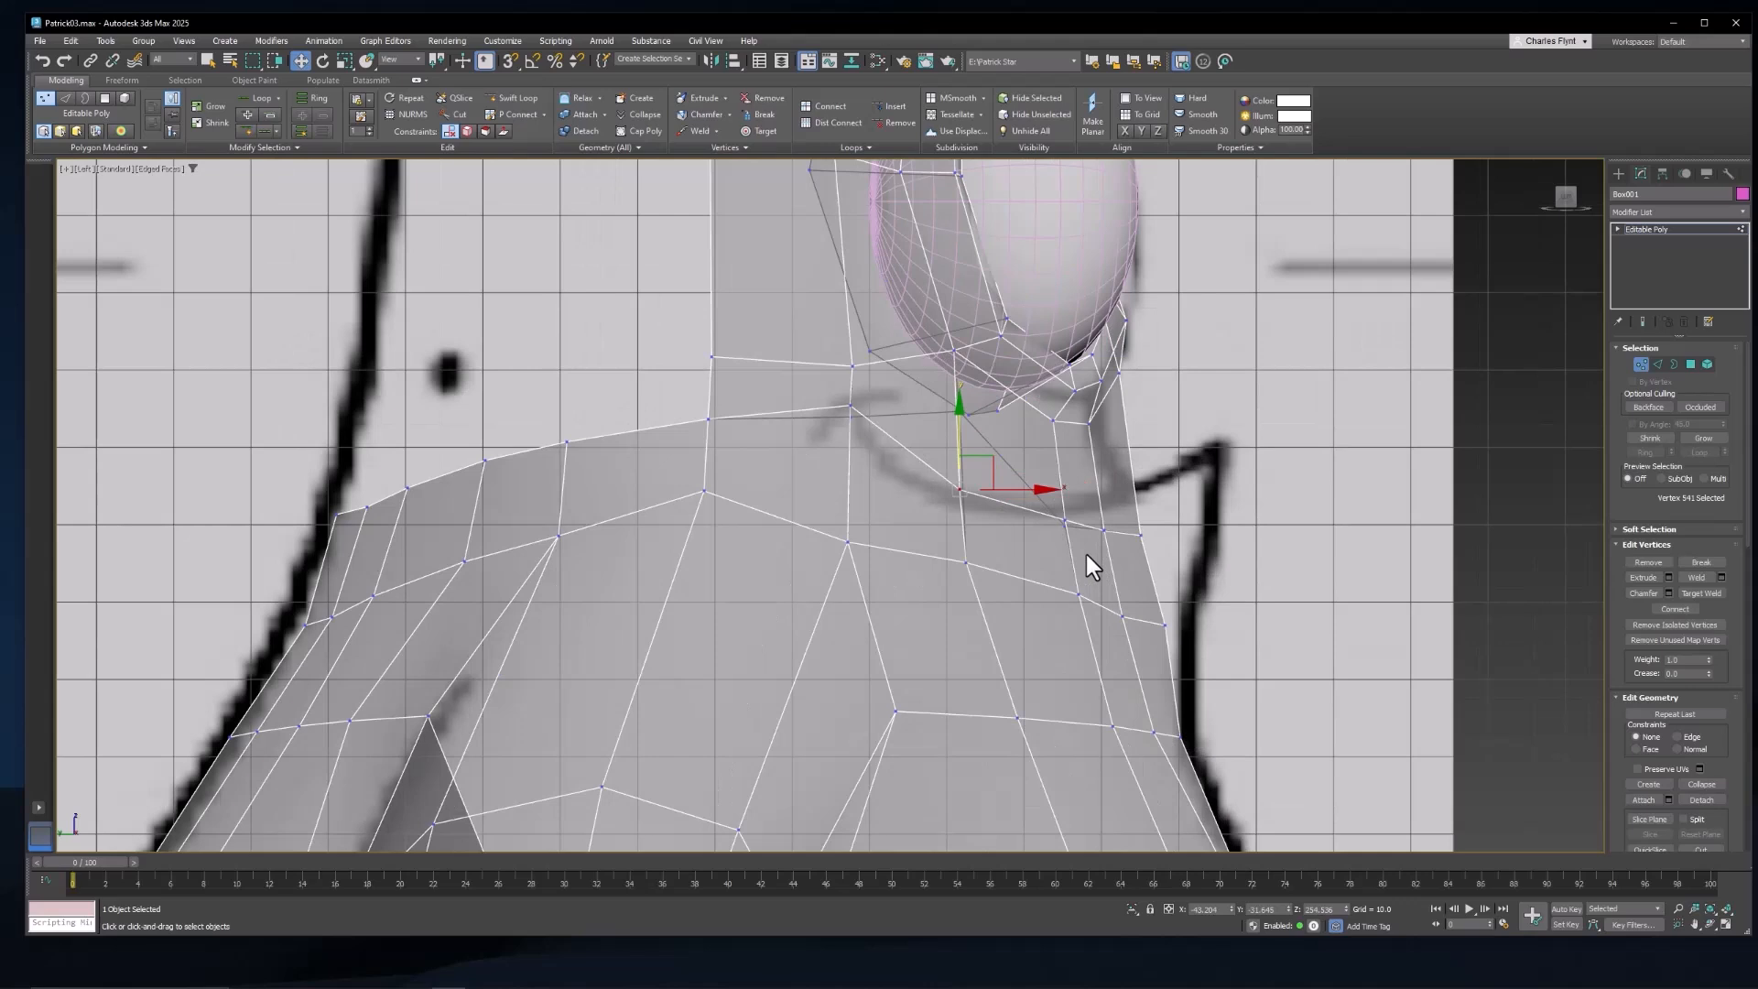
# Step: In the front view, select the eight edges that form the mouth line from one side of the face to the other
pyautogui.press('f')
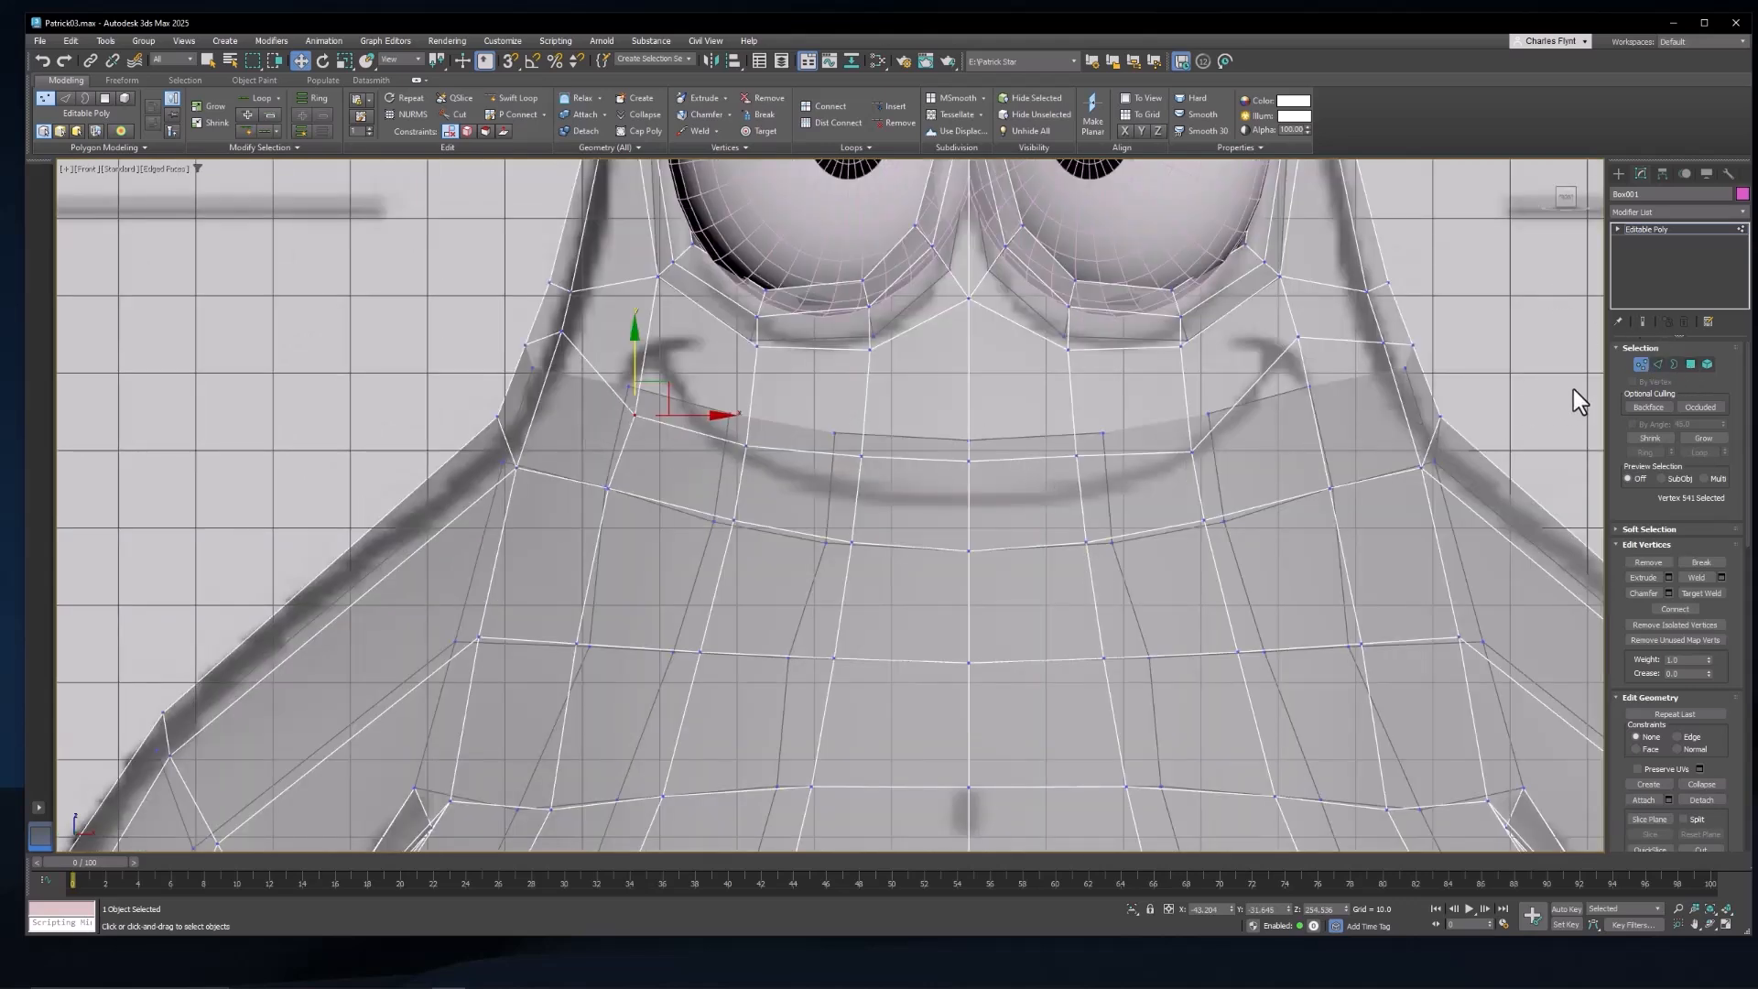
pyautogui.click(1657, 363)
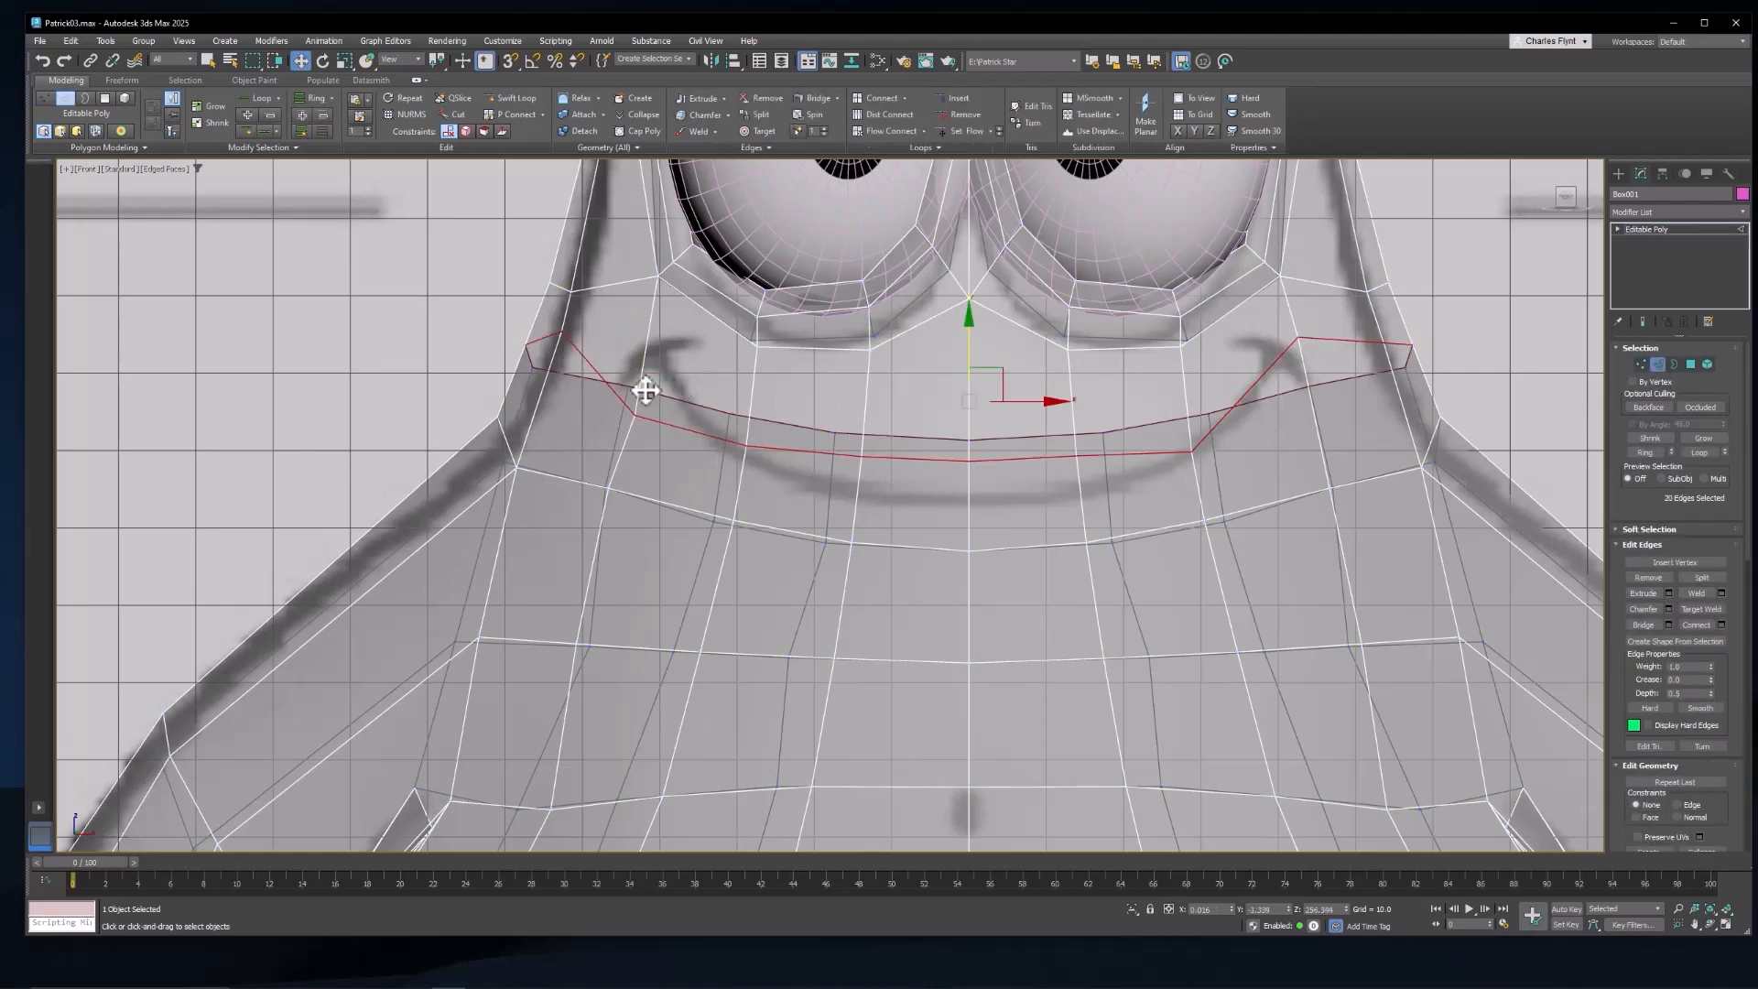
pyautogui.click(603, 381)
pyautogui.keyDown('ctrl'); pyautogui.click(678, 426); pyautogui.keyUp('ctrl')
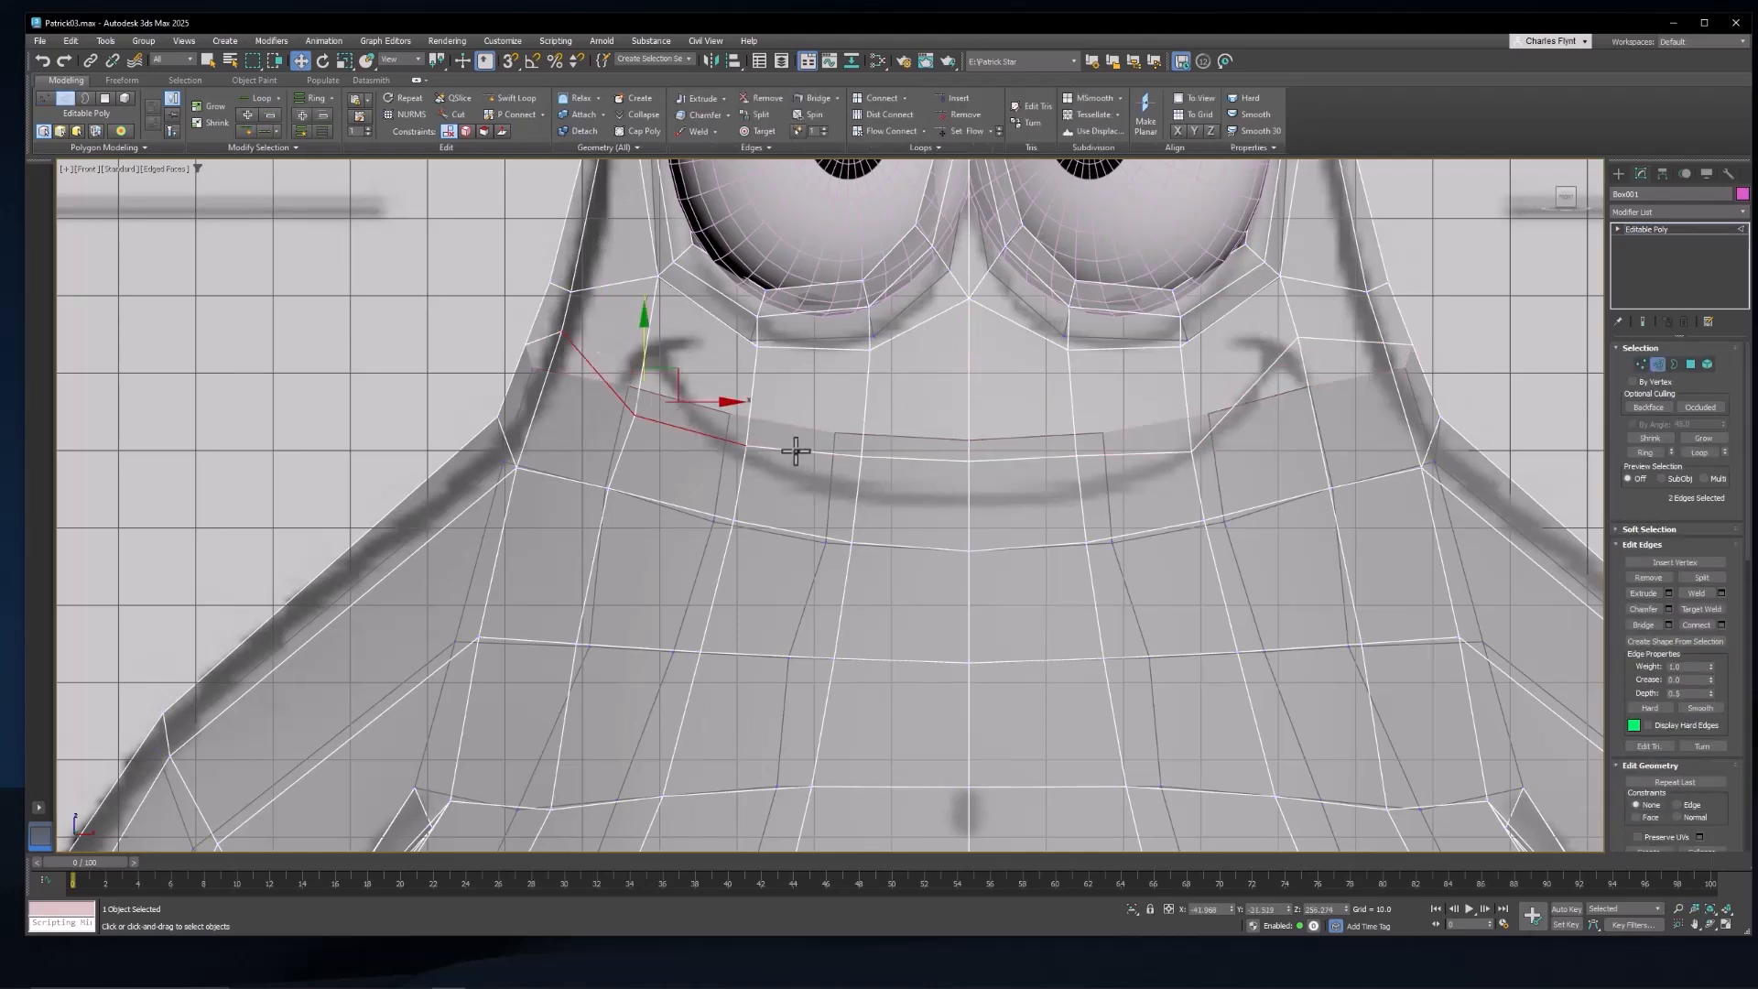
pyautogui.keyDown('ctrl'); pyautogui.click(869, 456); pyautogui.keyUp('ctrl')
pyautogui.keyDown('ctrl'); pyautogui.click(953, 458); pyautogui.keyUp('ctrl')
pyautogui.keyDown('ctrl'); pyautogui.click(1052, 460); pyautogui.keyUp('ctrl')
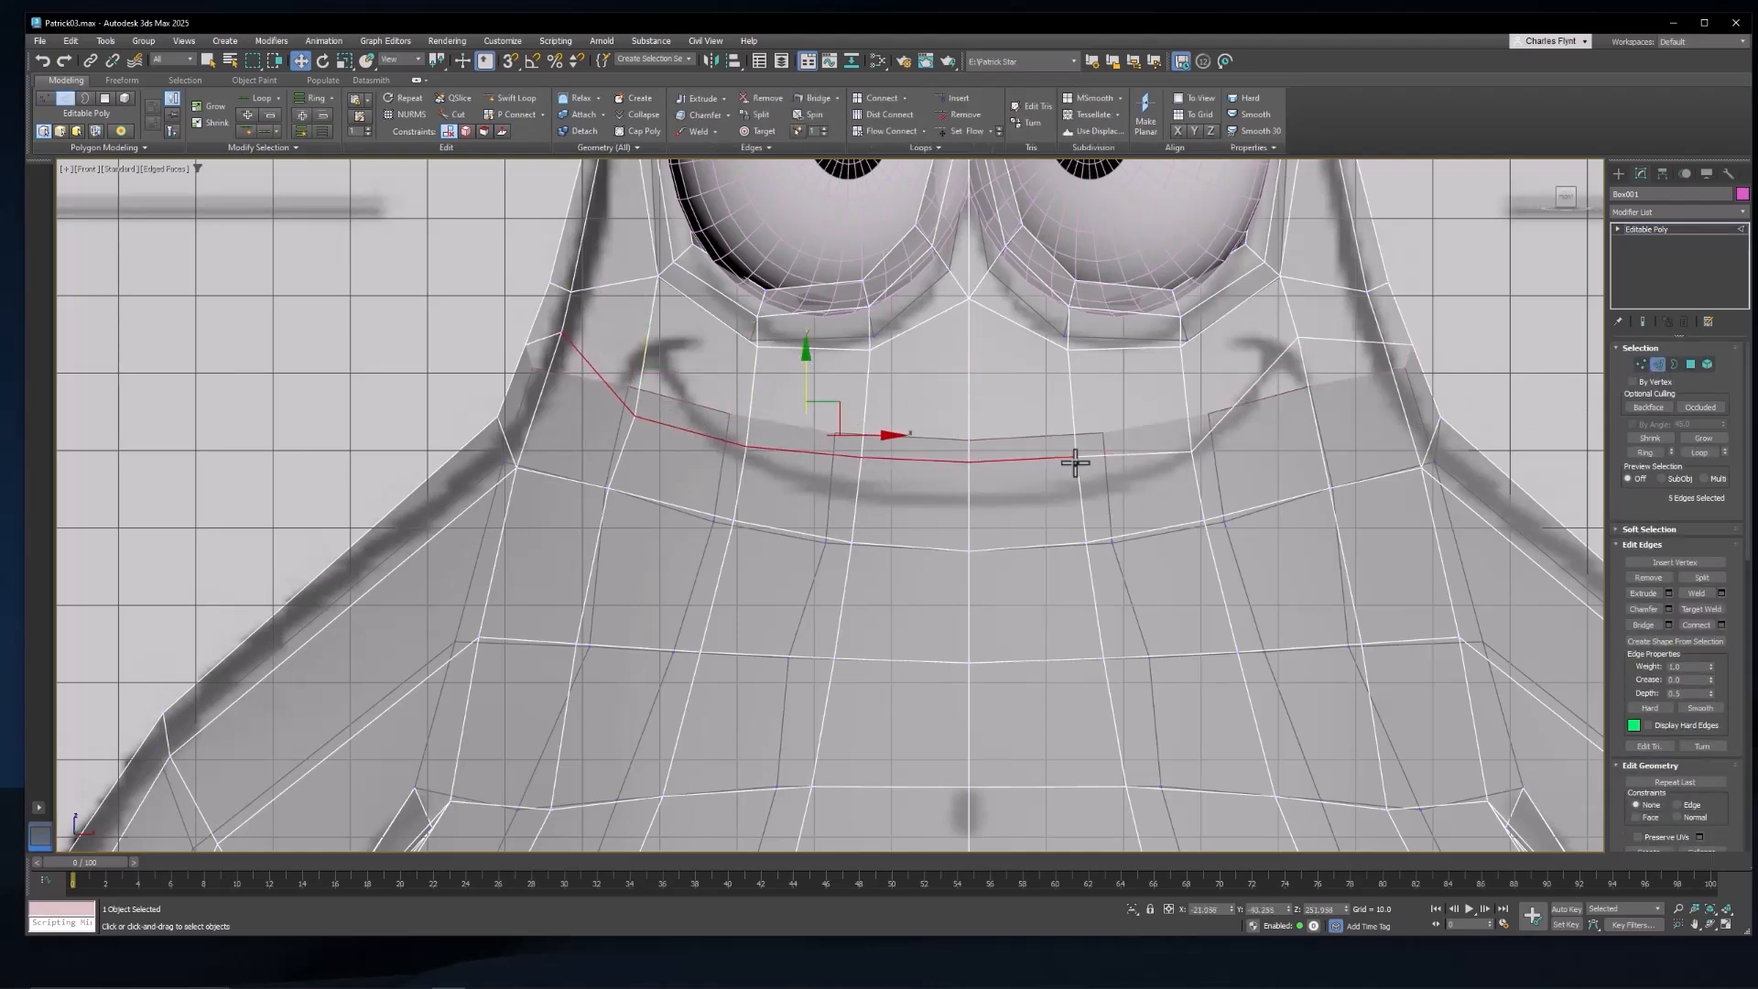
pyautogui.keyDown('ctrl'); pyautogui.click(1127, 456); pyautogui.keyUp('ctrl')
pyautogui.keyDown('ctrl'); pyautogui.click(1240, 396); pyautogui.keyUp('ctrl')
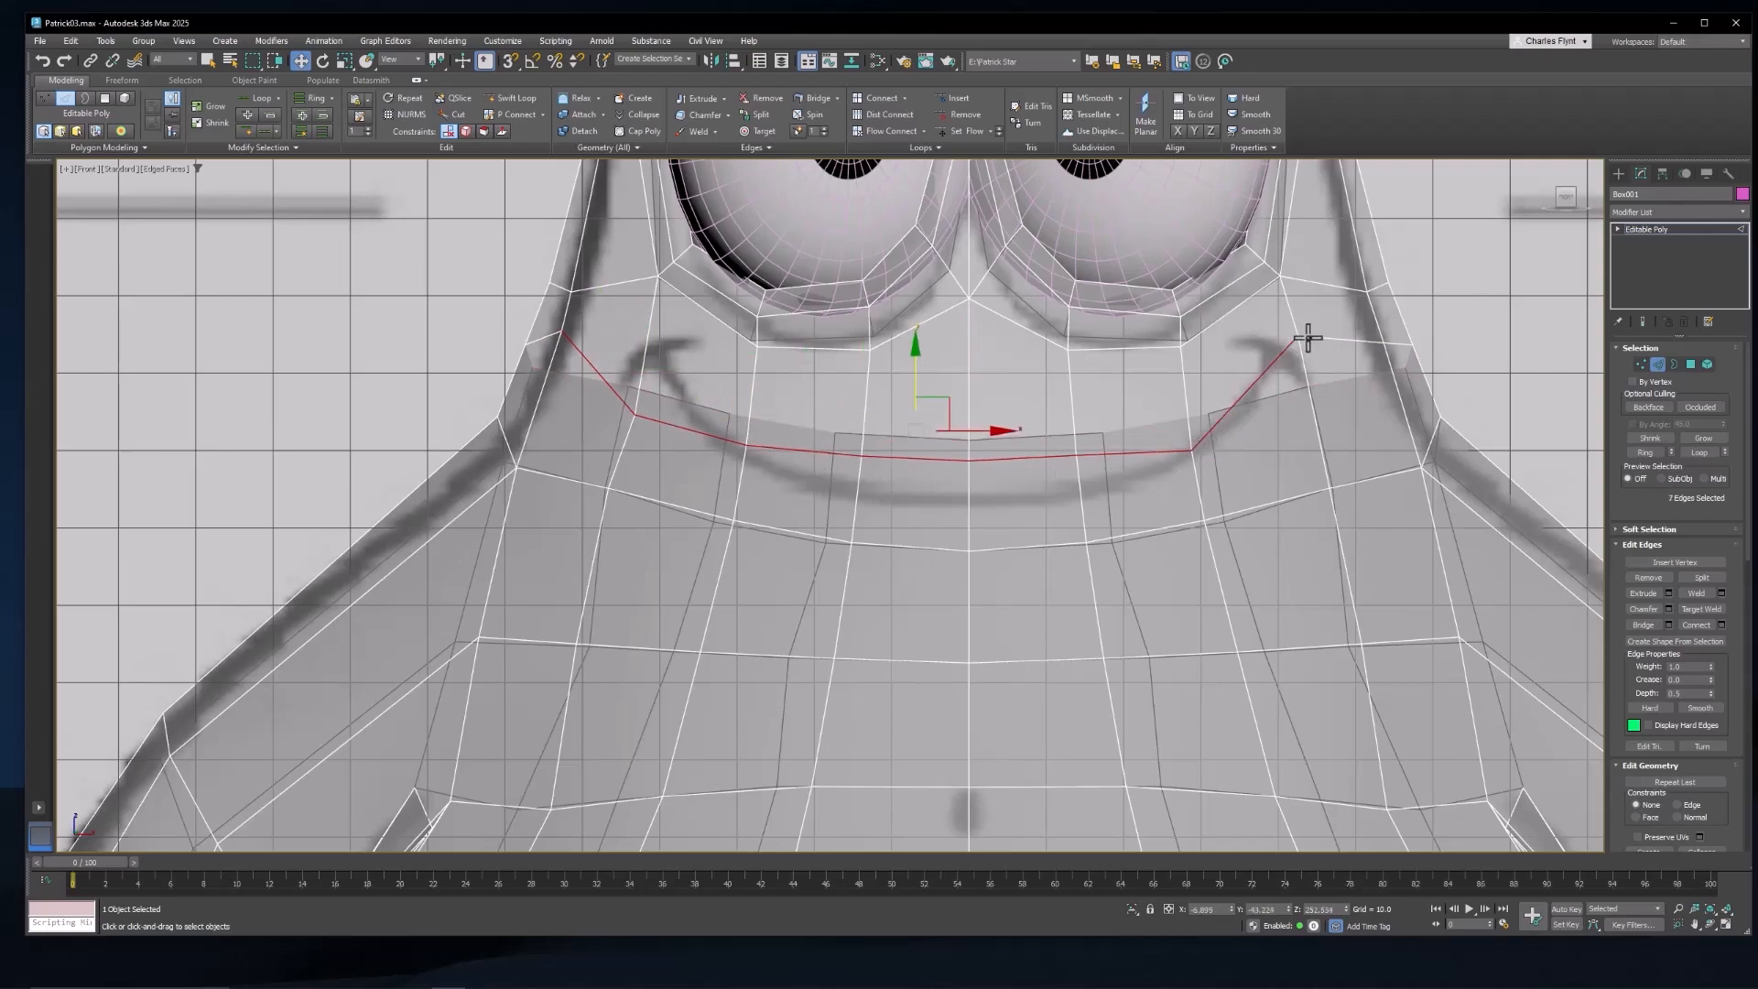
pyautogui.keyDown('ctrl'); pyautogui.click(1314, 340); pyautogui.keyUp('ctrl')
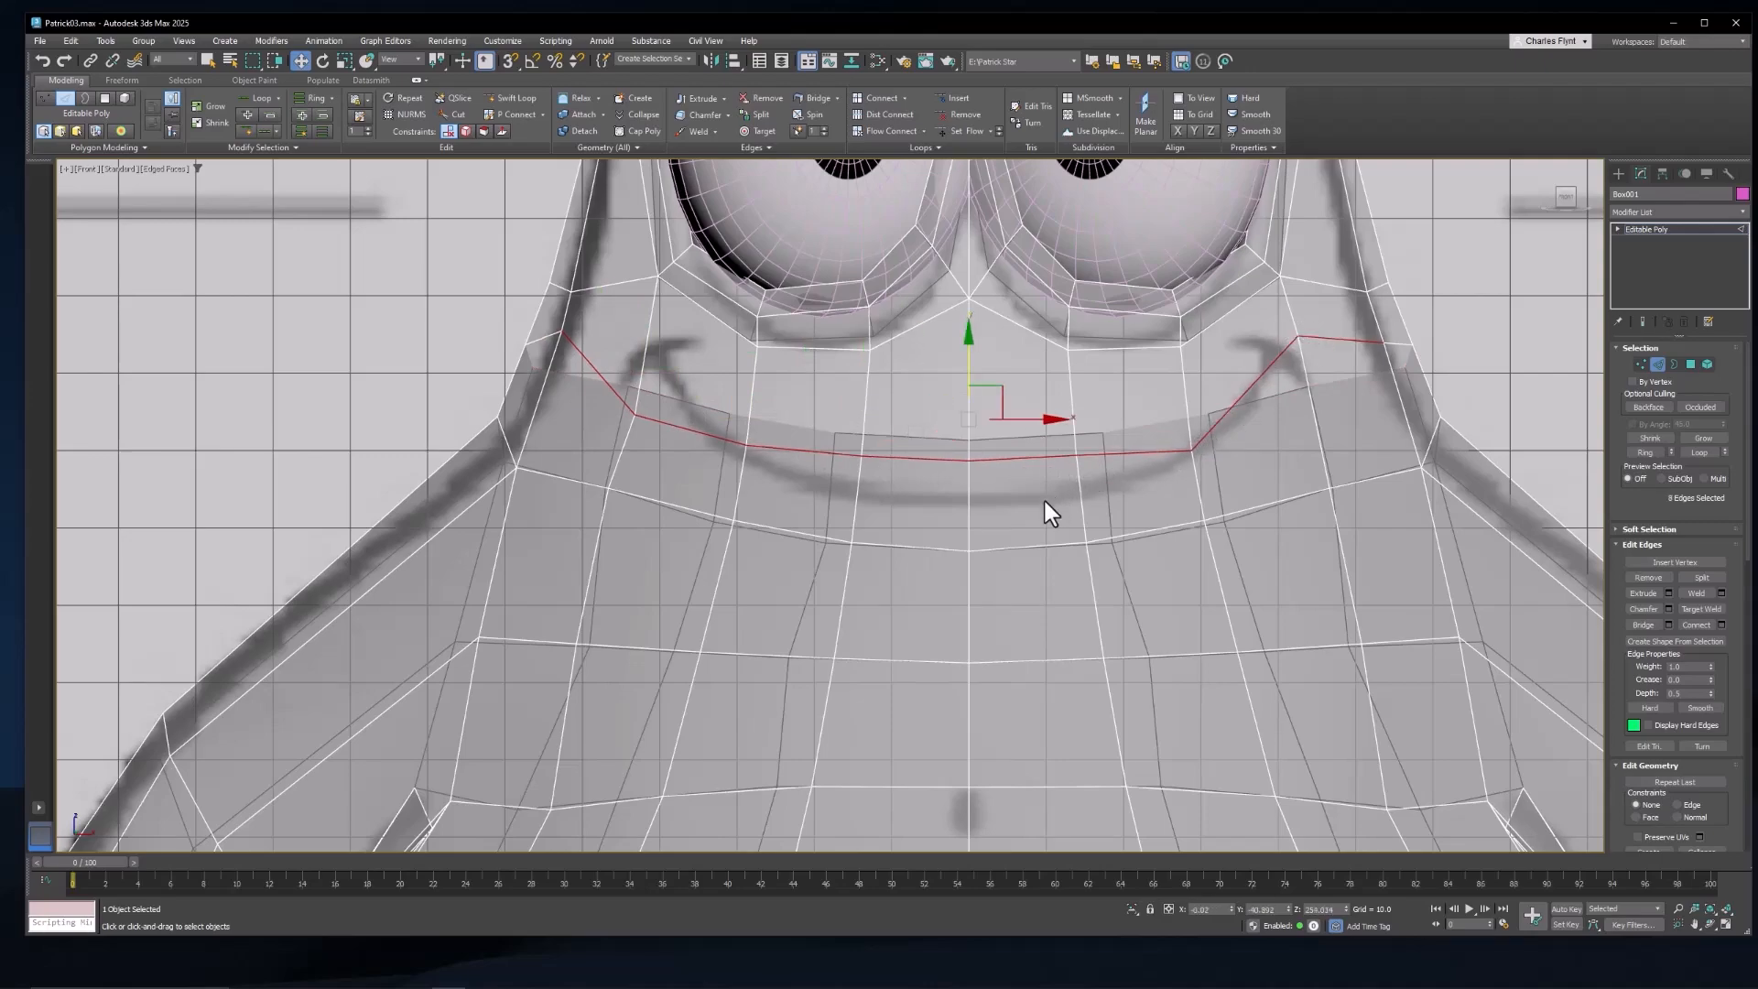
# Step: Raise the mouth-line vertex below the character's left eye slightly to smooth the curve
pyautogui.keyDown('alt'); pyautogui.moveTo(1045, 503); pyautogui.dragTo(1002, 511, button='middle'); pyautogui.keyUp('alt')
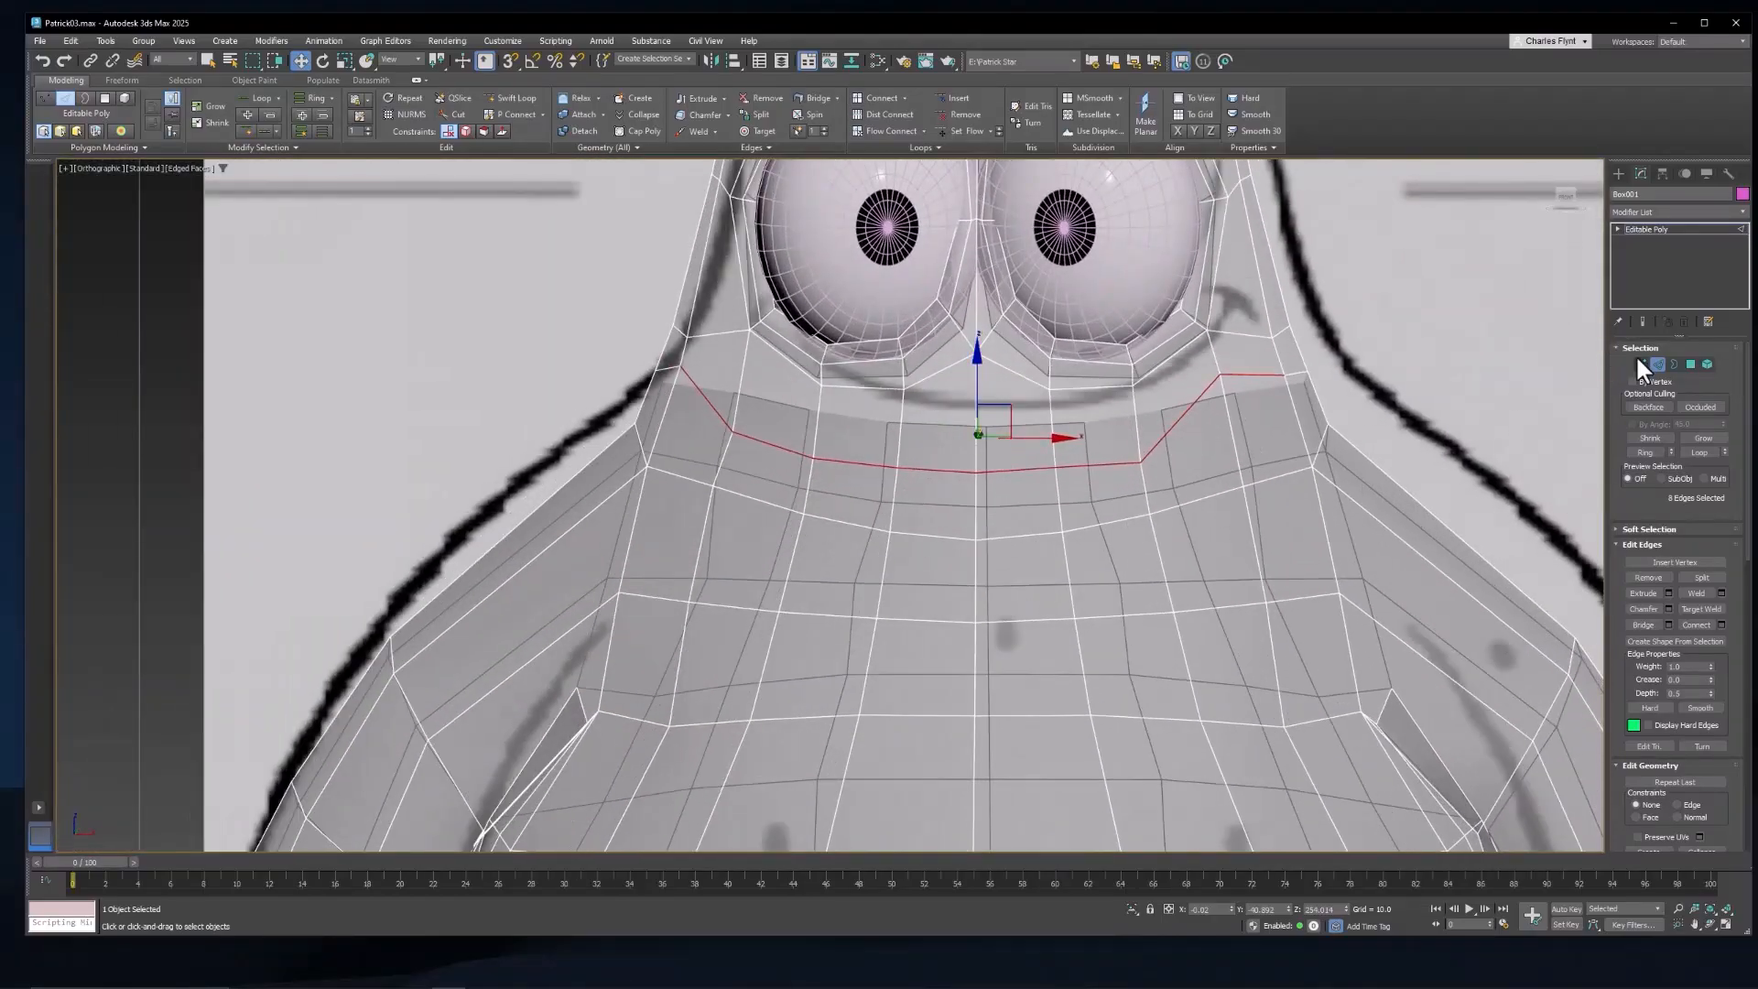
pyautogui.press('1')
pyautogui.click(1143, 461)
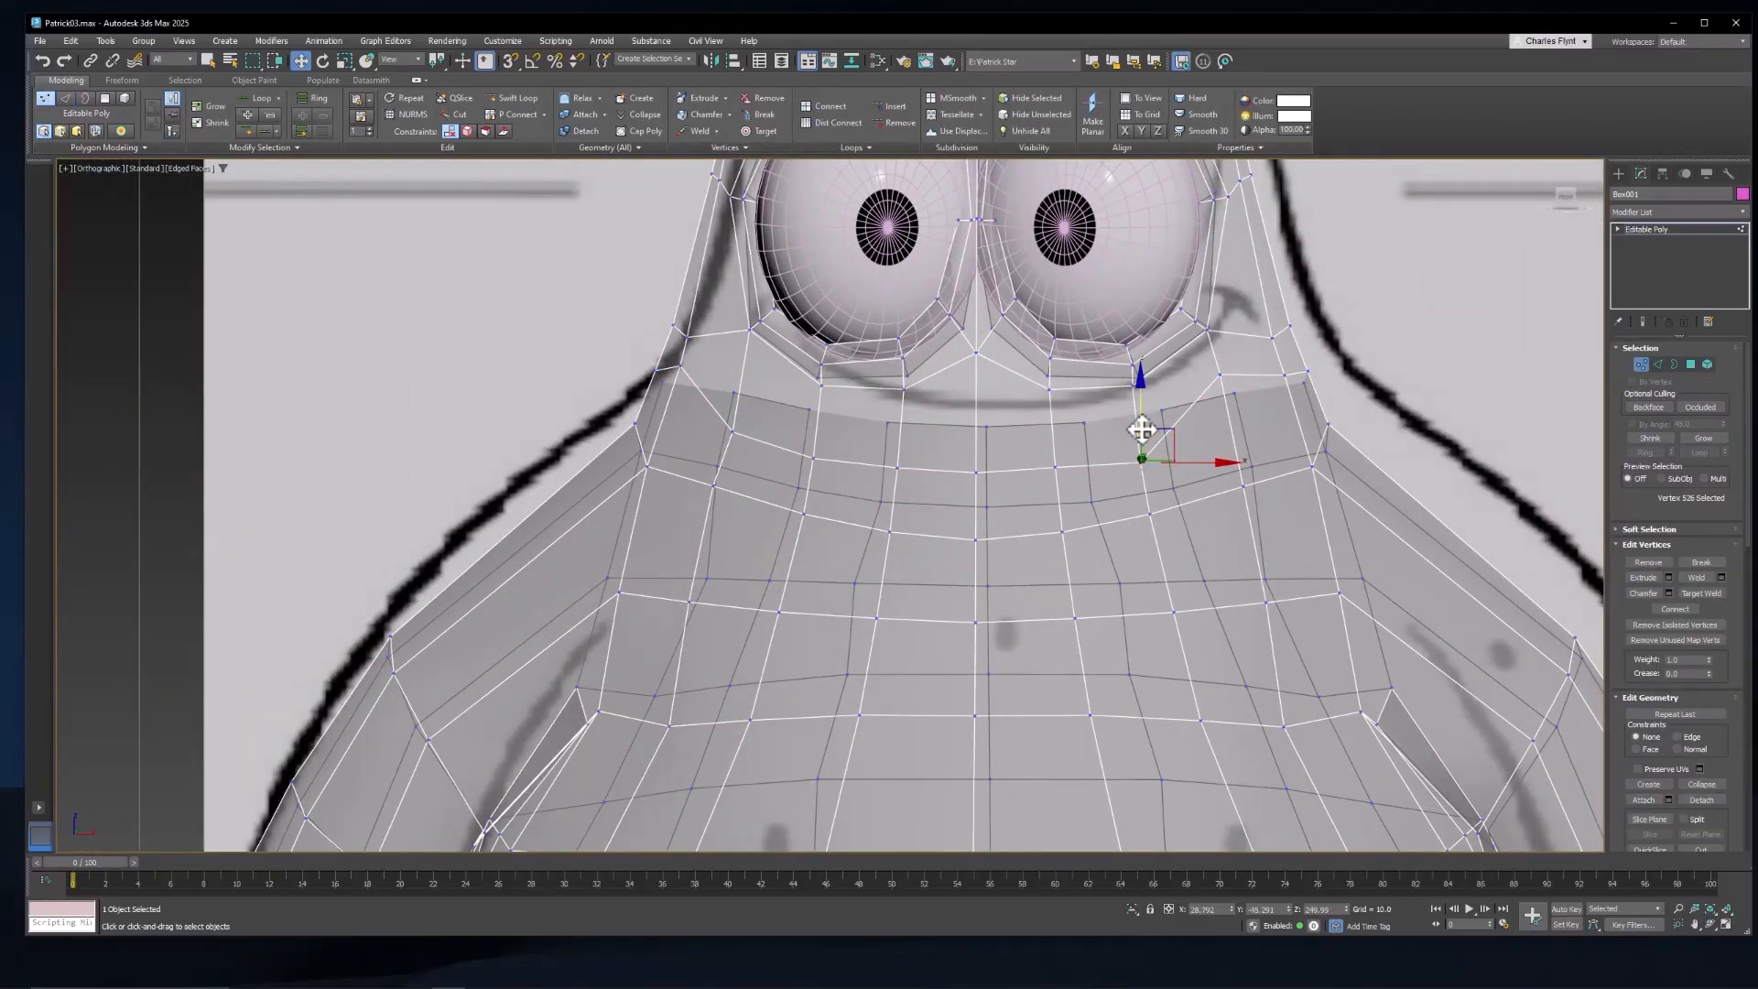
pyautogui.moveTo(1140, 429); pyautogui.dragTo(1148, 421)
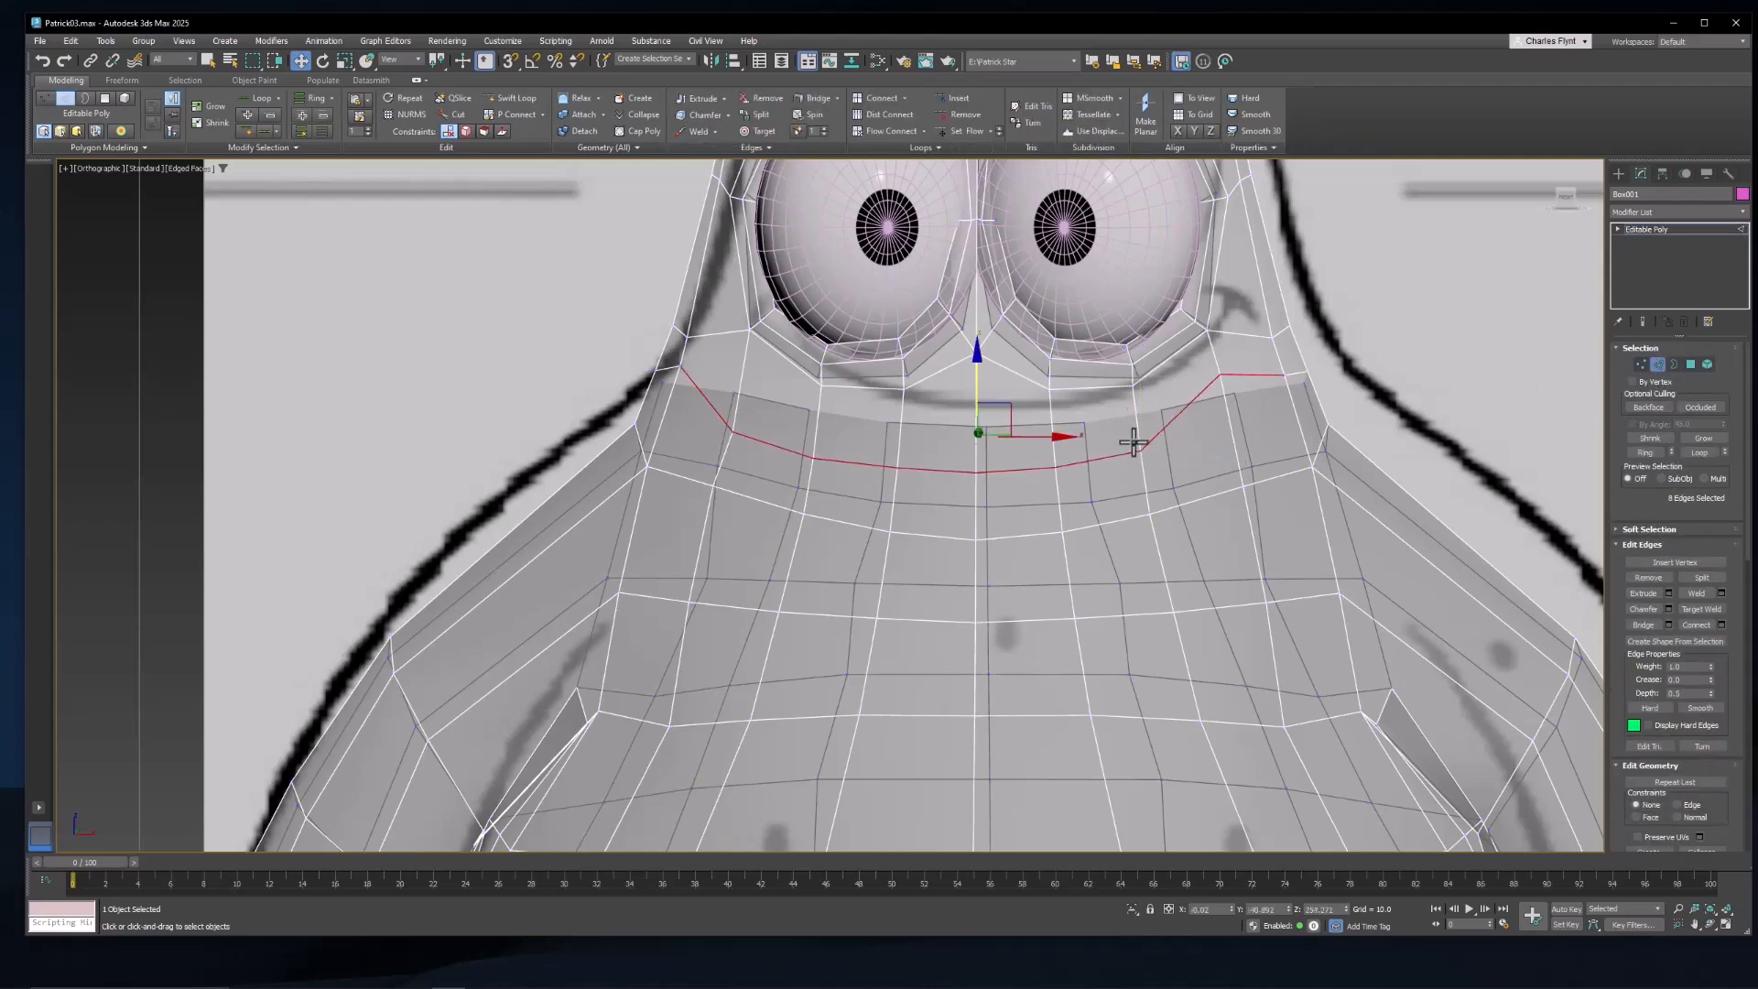
# Step: Chamfer the selected mouth-line edges by an amount of about 1 with 0 connect edge segments
pyautogui.keyDown('alt'); pyautogui.moveTo(1133, 443); pyautogui.dragTo(1083, 512, button='middle'); pyautogui.keyUp('alt')
pyautogui.scroll(2, 1093, 472)
pyautogui.press('f')
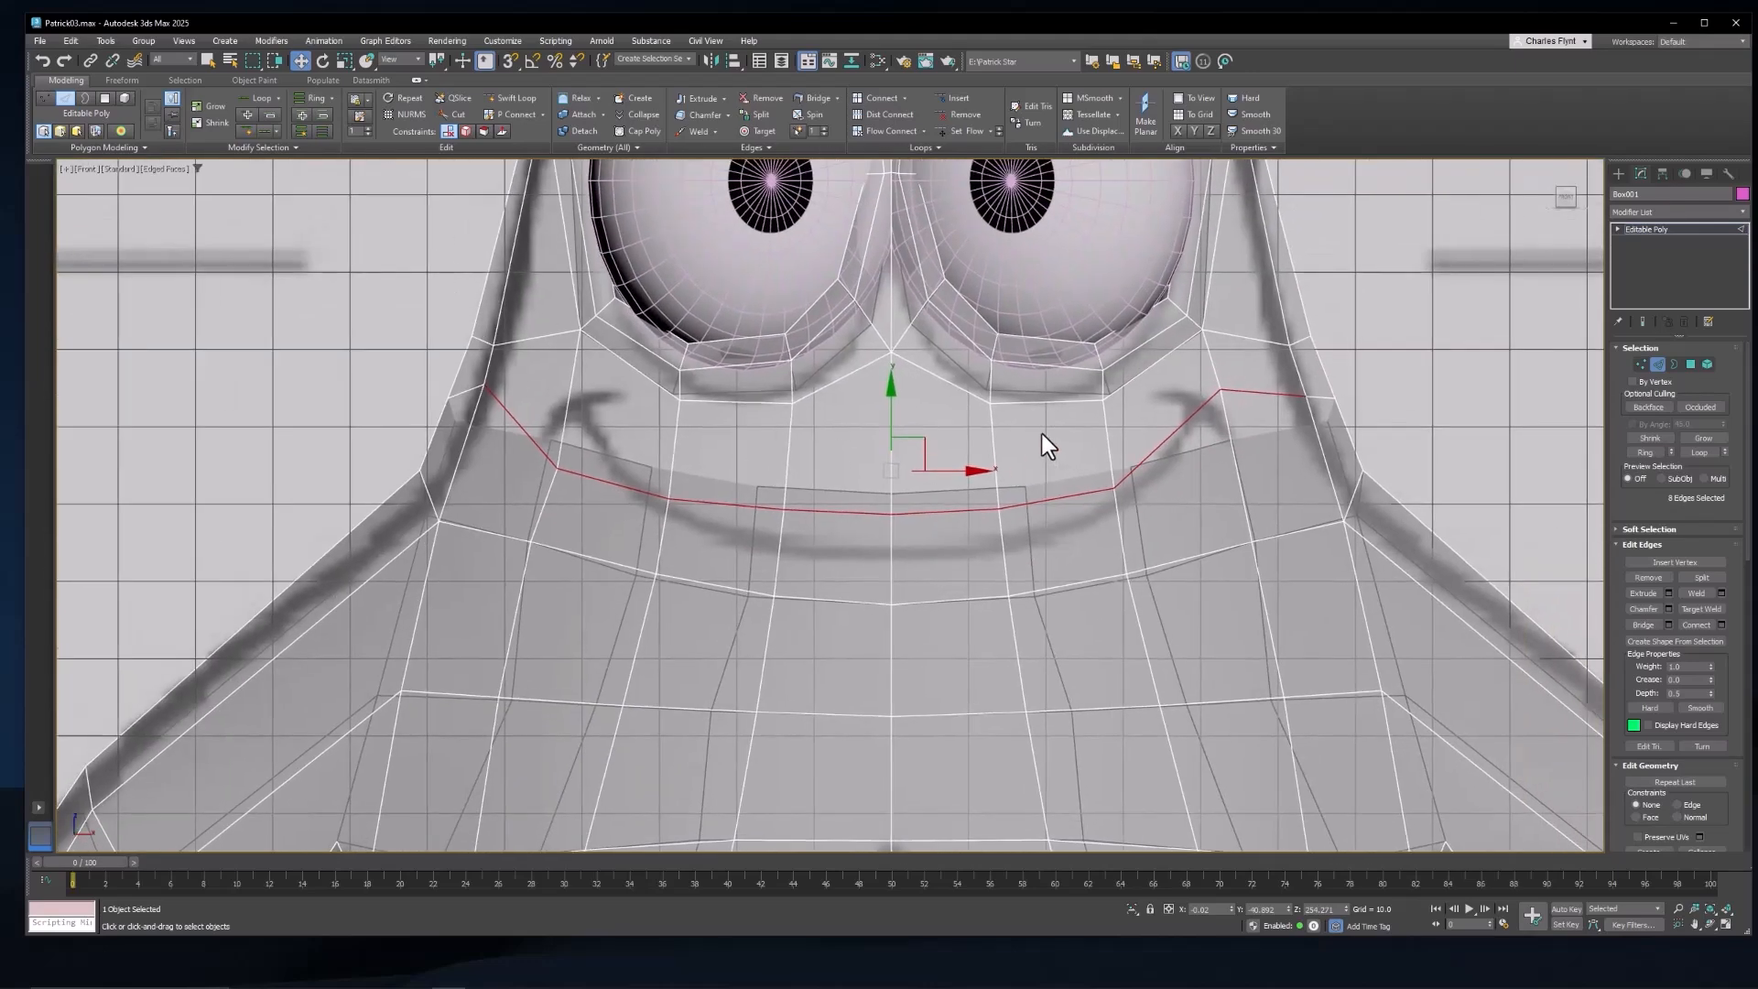
pyautogui.rightClick(1042, 434)
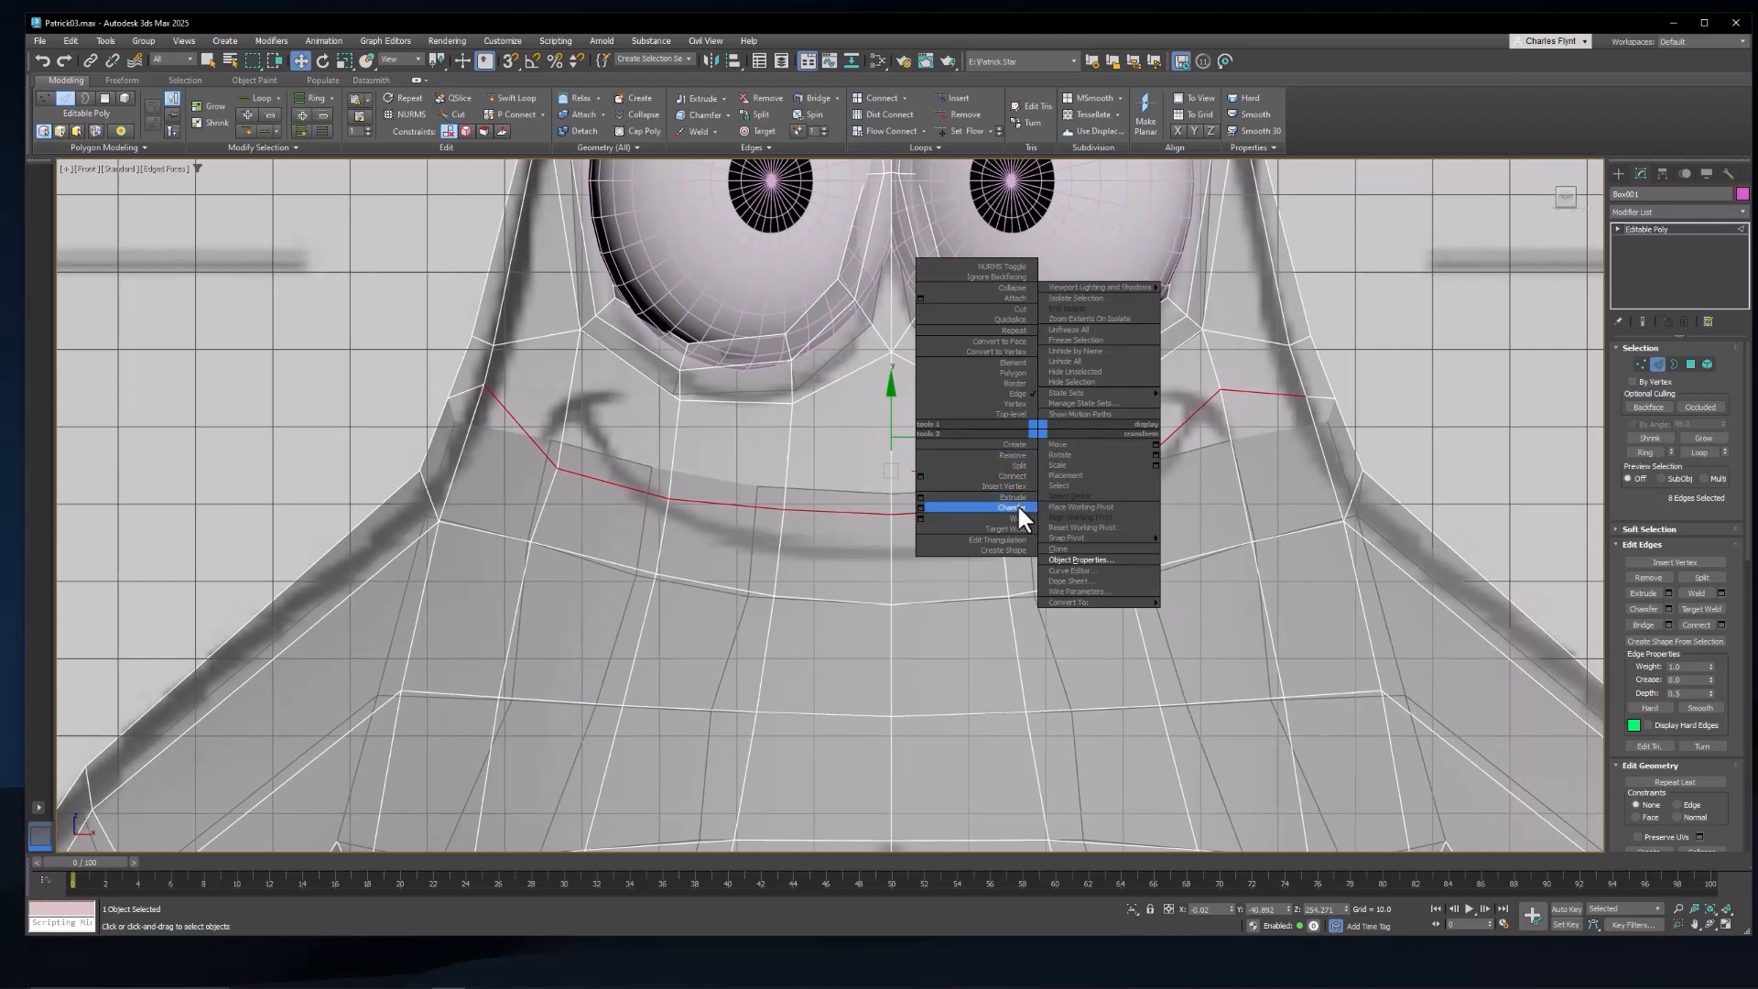
pyautogui.click(919, 505)
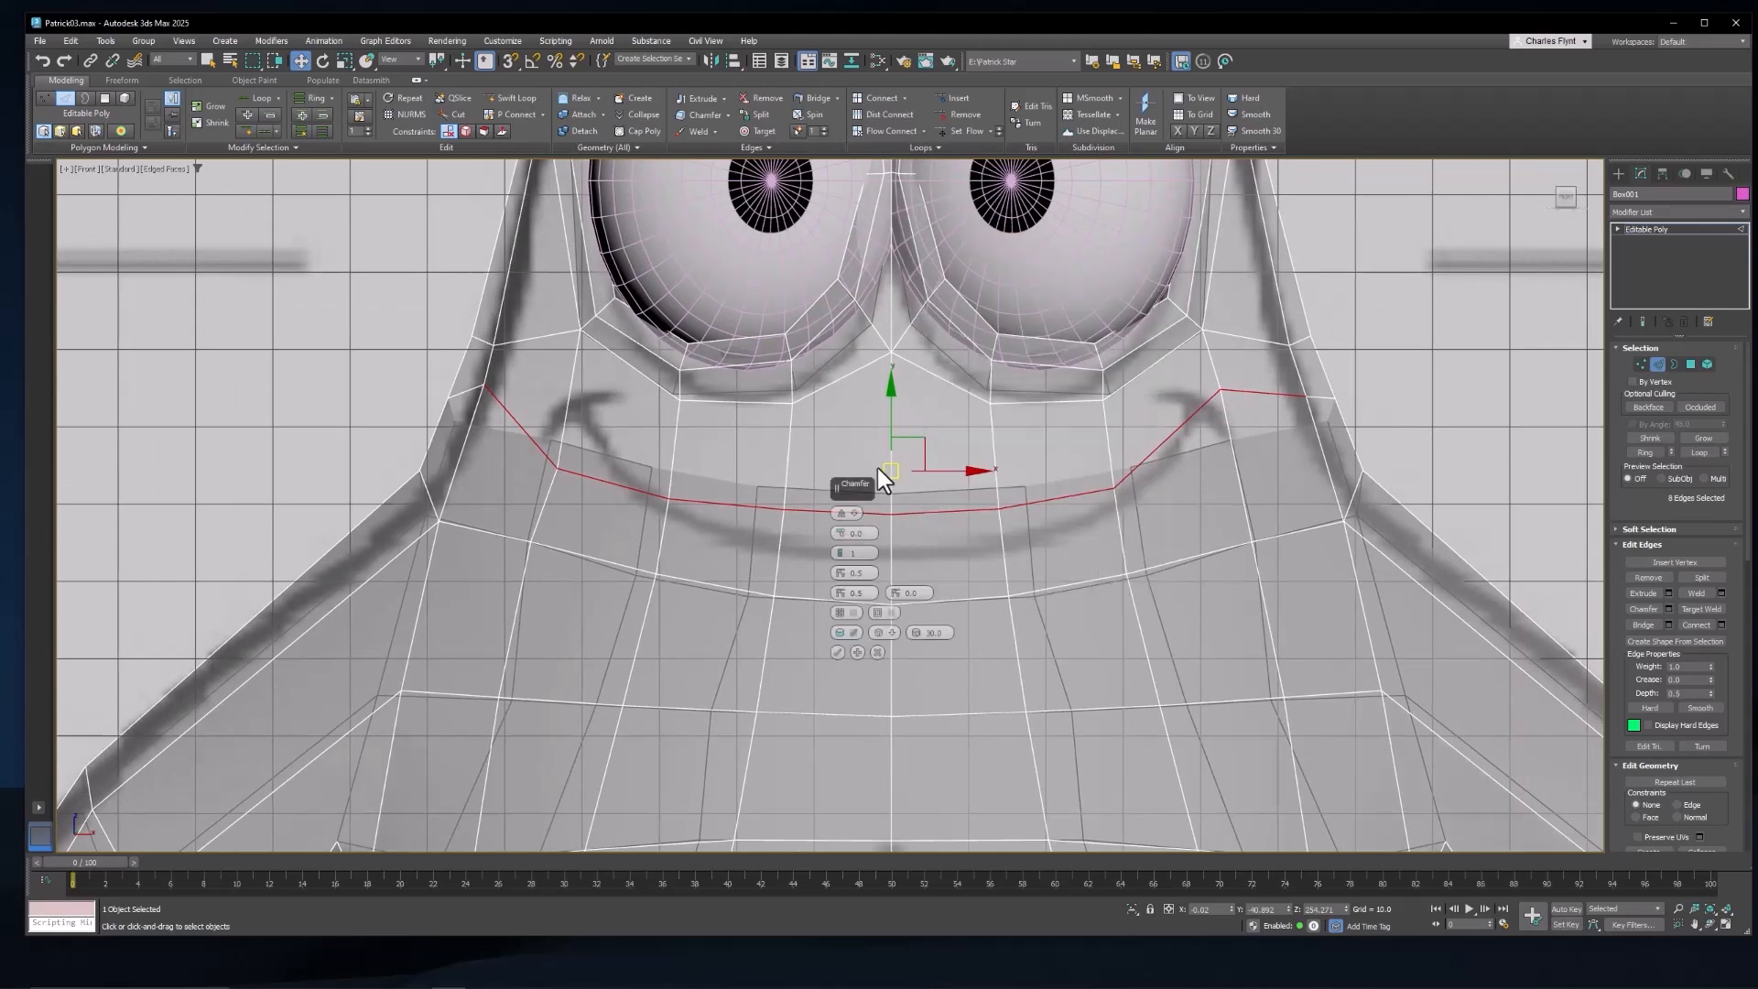
pyautogui.moveTo(864, 480); pyautogui.dragTo(1263, 405)
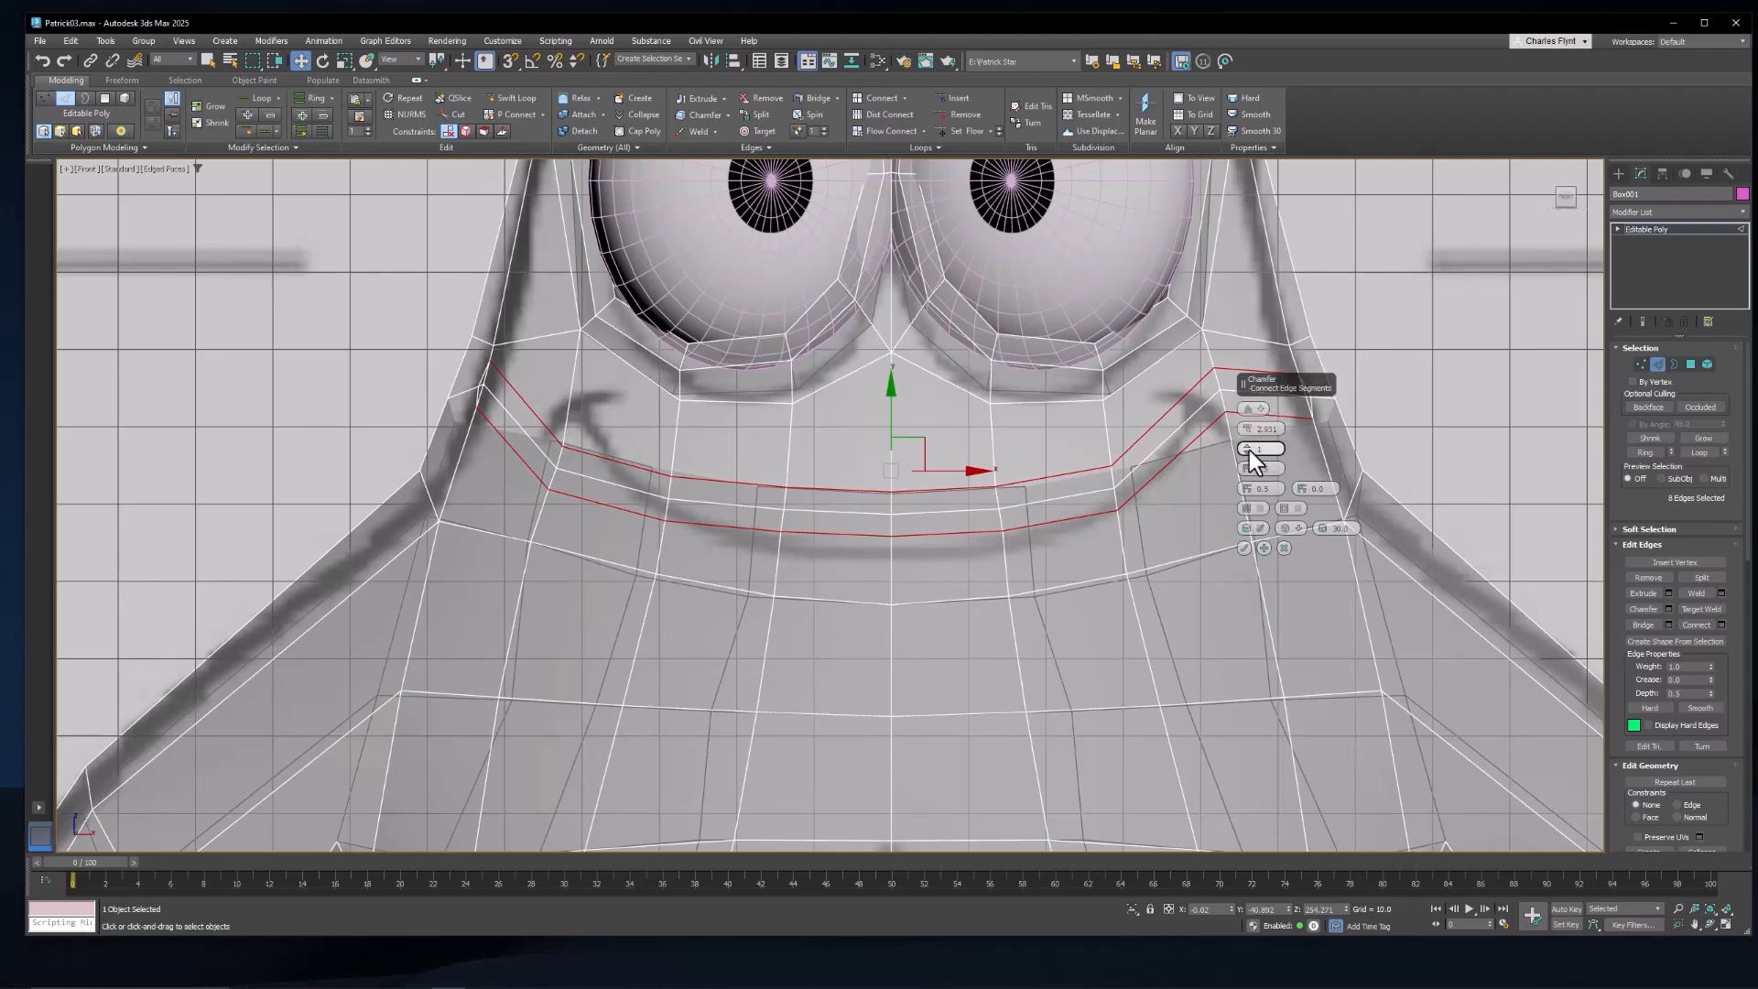
pyautogui.click(1246, 453)
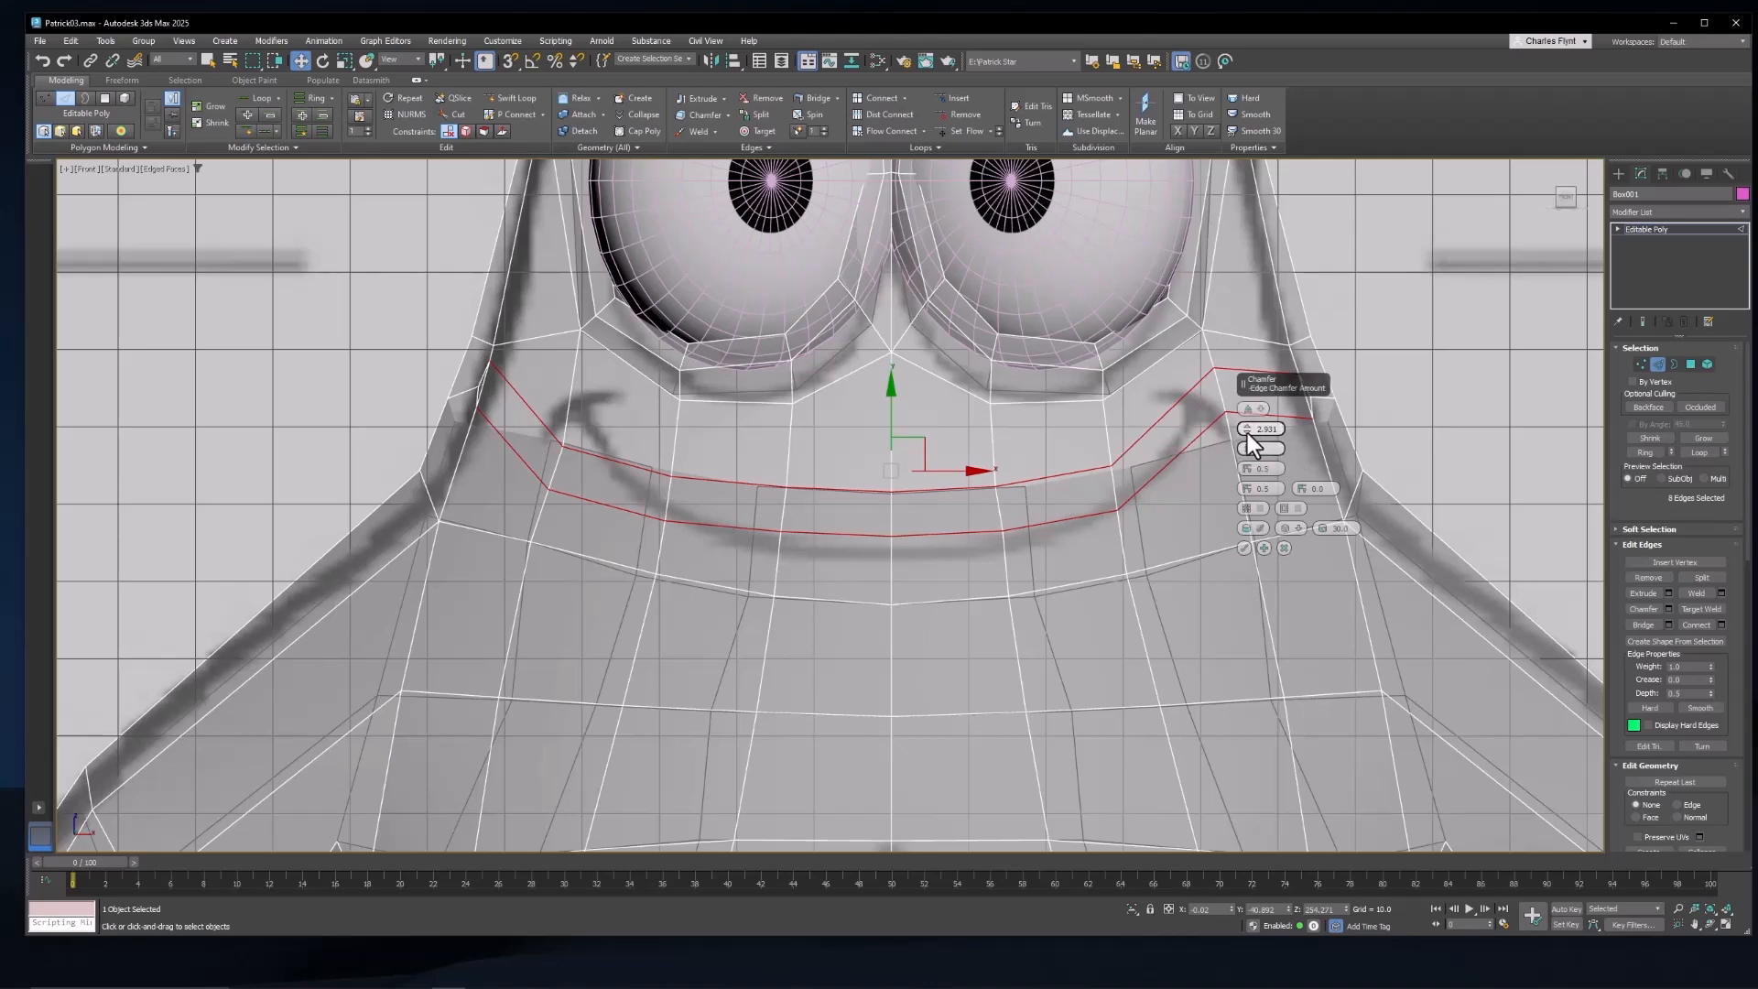
pyautogui.moveTo(1246, 437); pyautogui.dragTo(1249, 443)
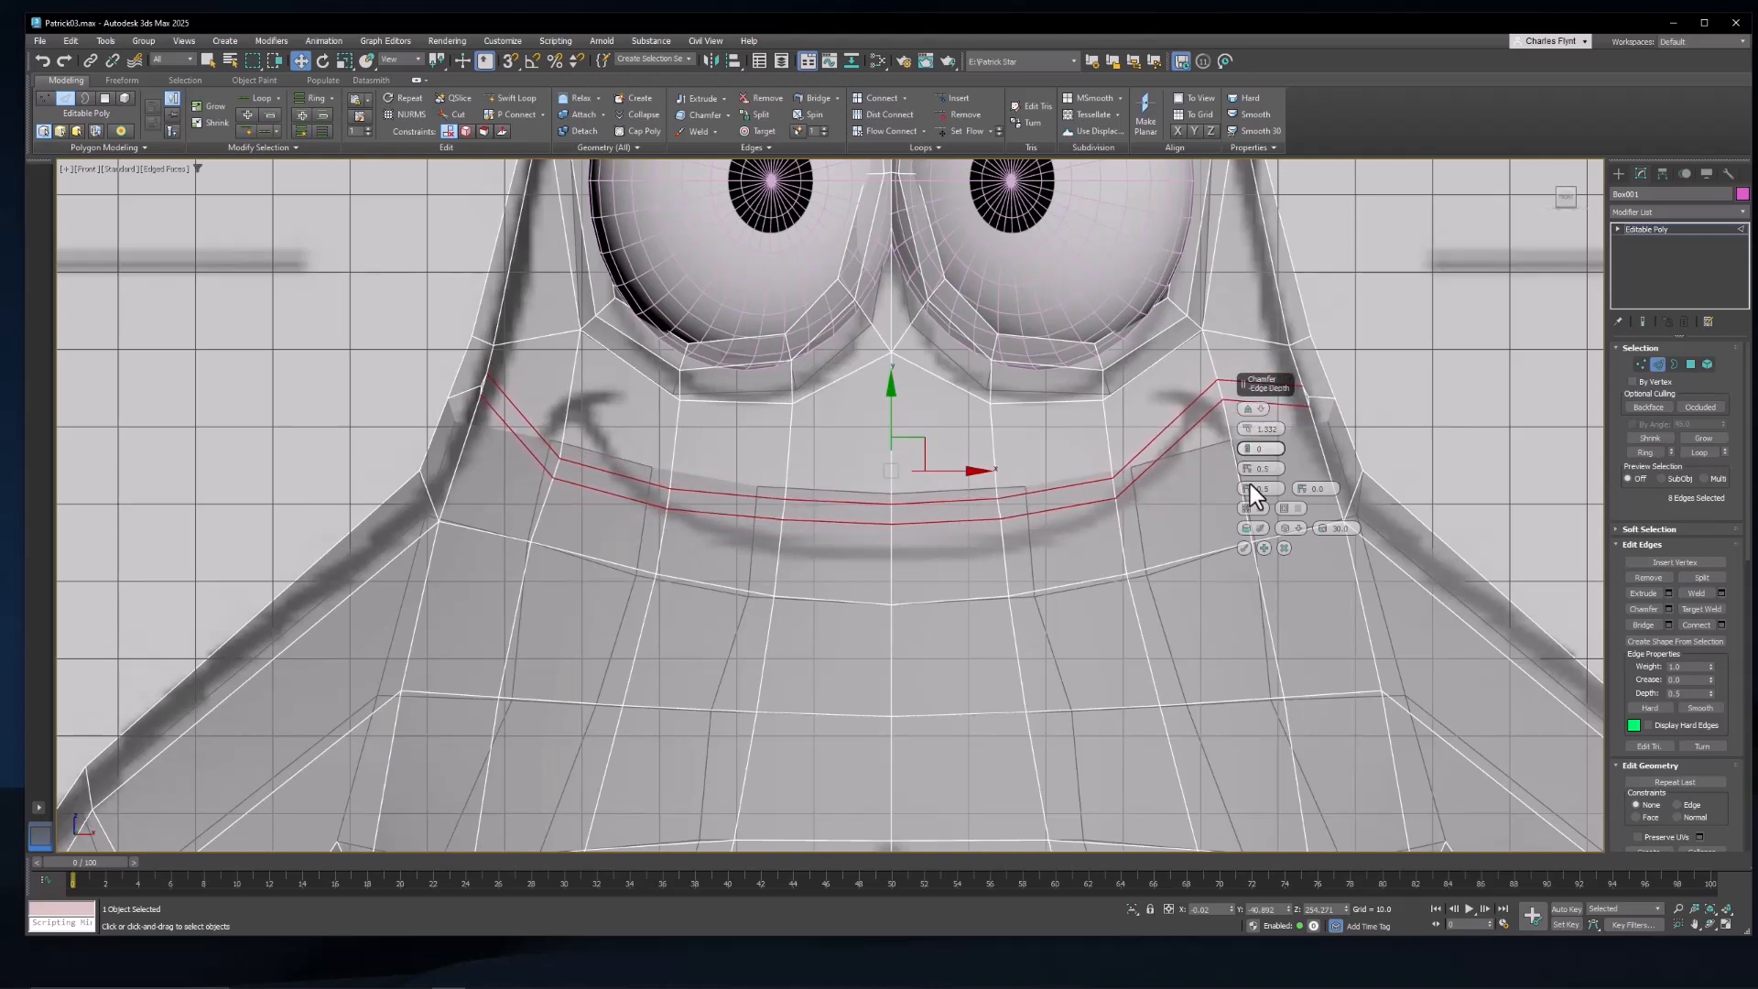
pyautogui.click(1245, 547)
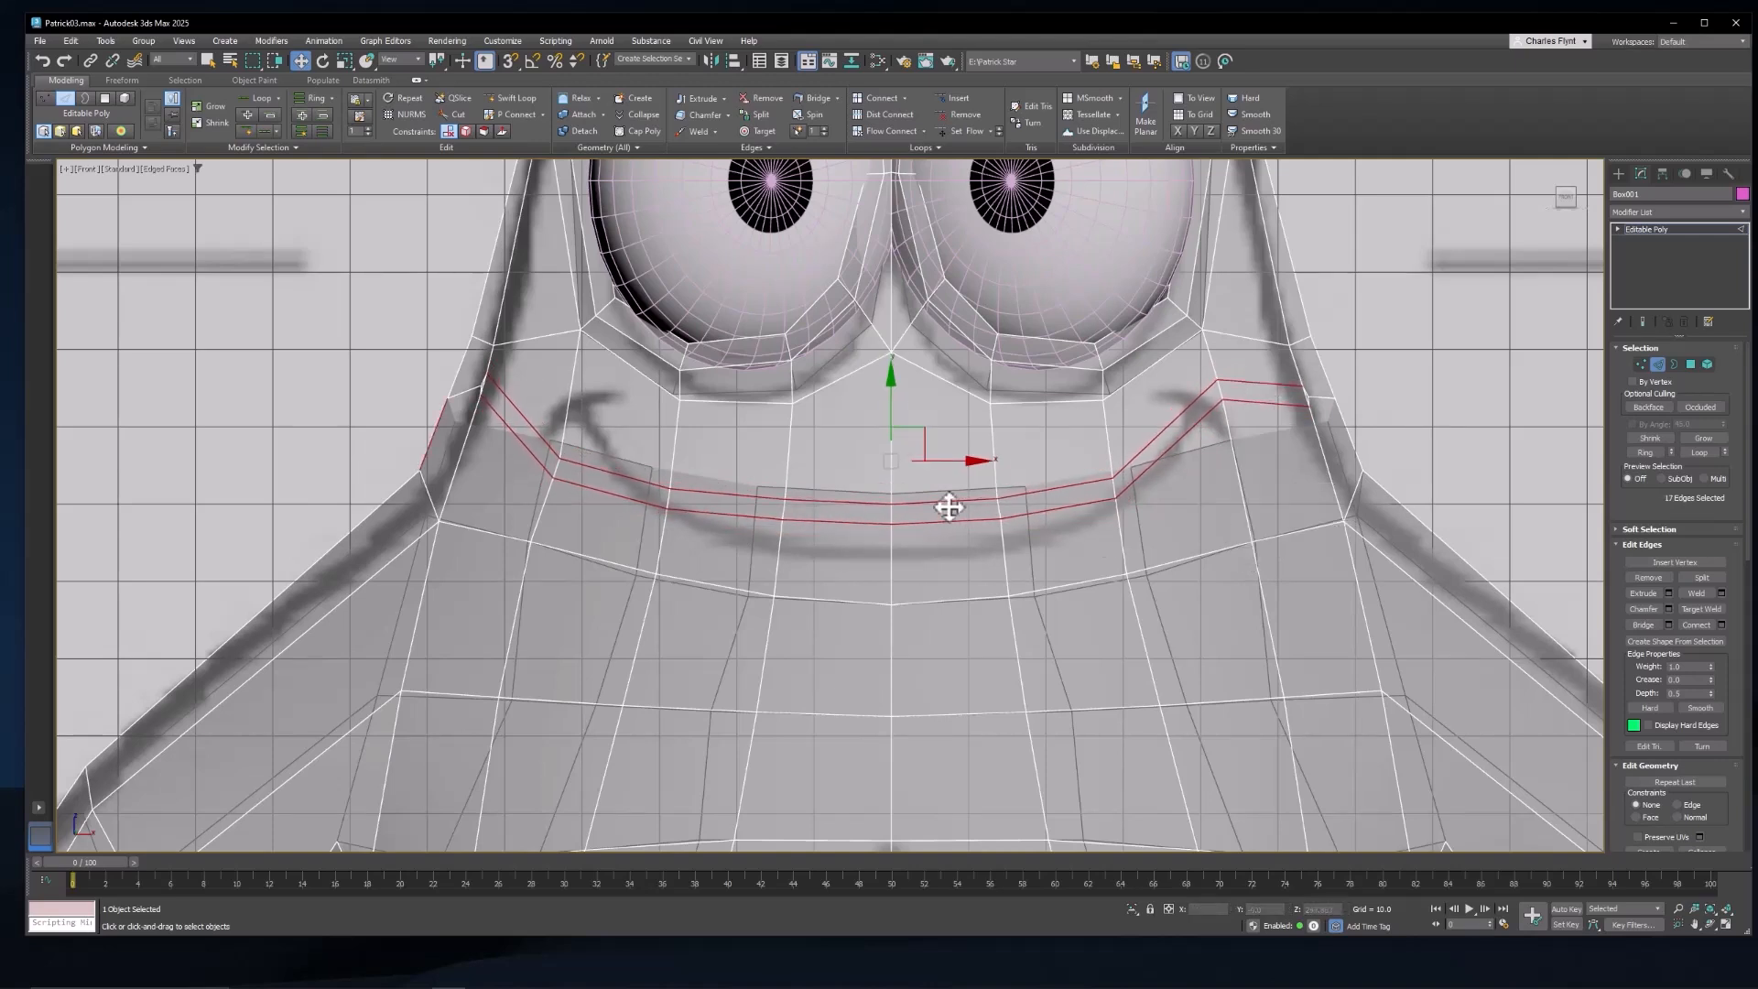
# Step: Turn off See-Through in the body's object properties and show the model in the perspective view
pyautogui.moveTo(949, 503); pyautogui.dragTo(1032, 506, button='middle')
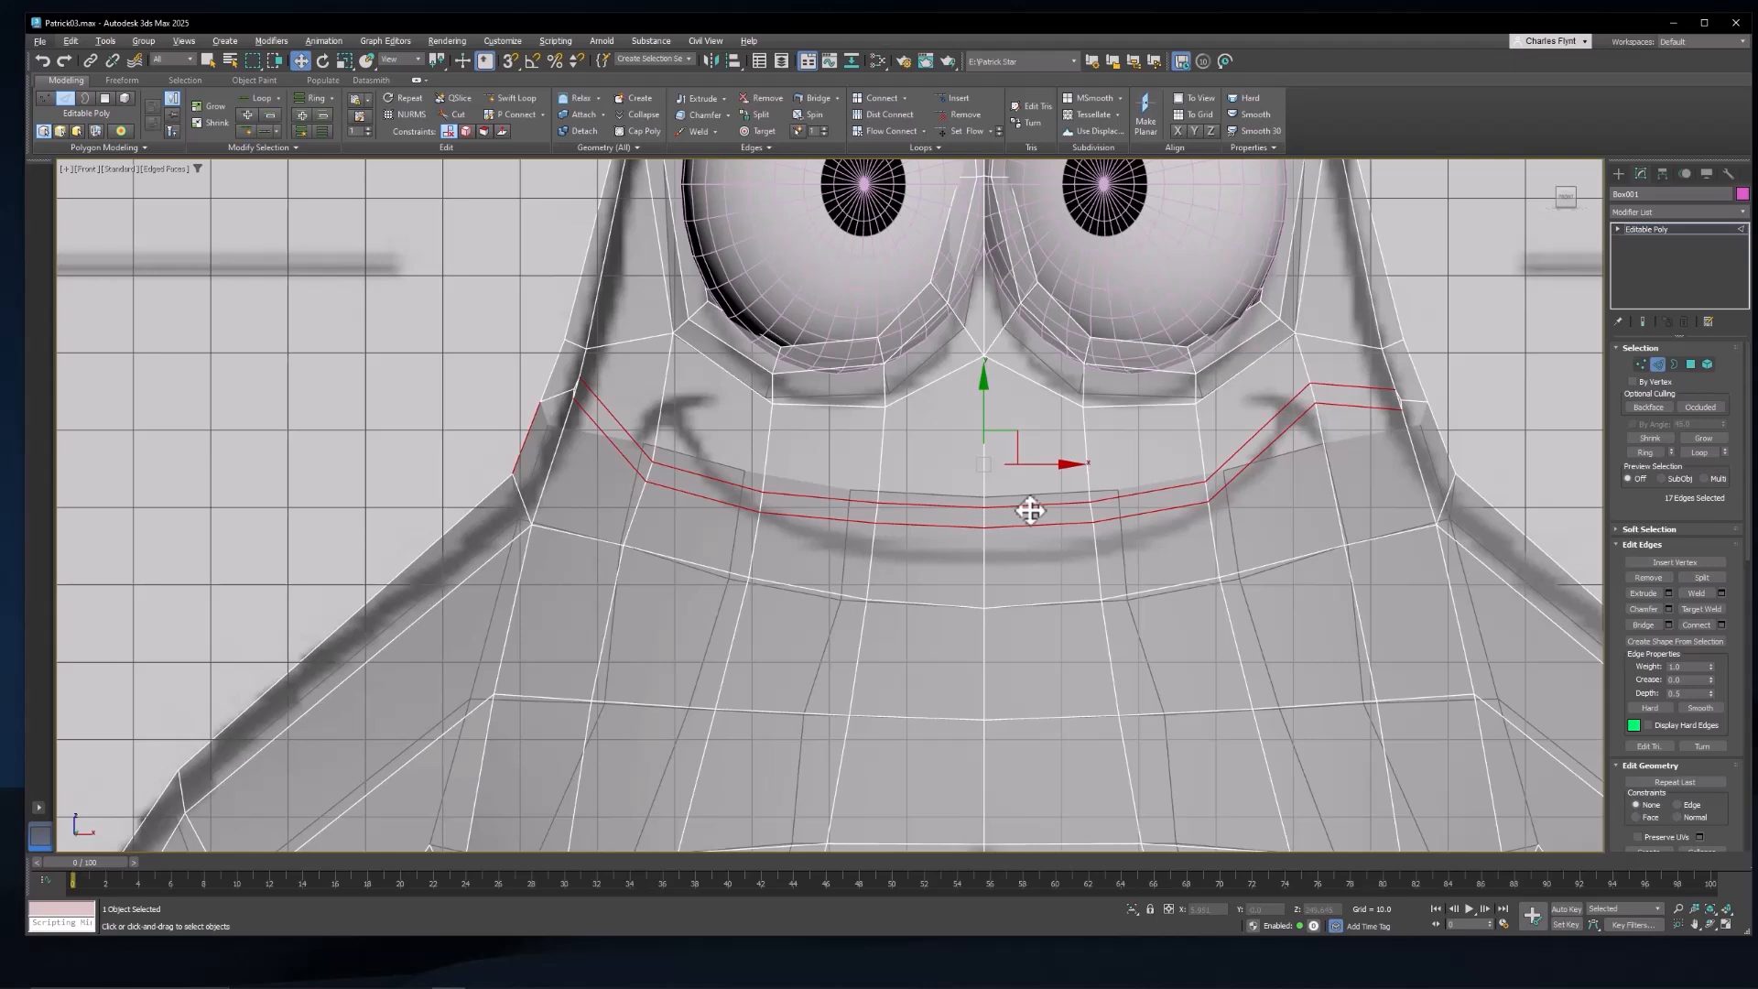
pyautogui.click(1013, 495)
pyautogui.rightClick(1010, 491)
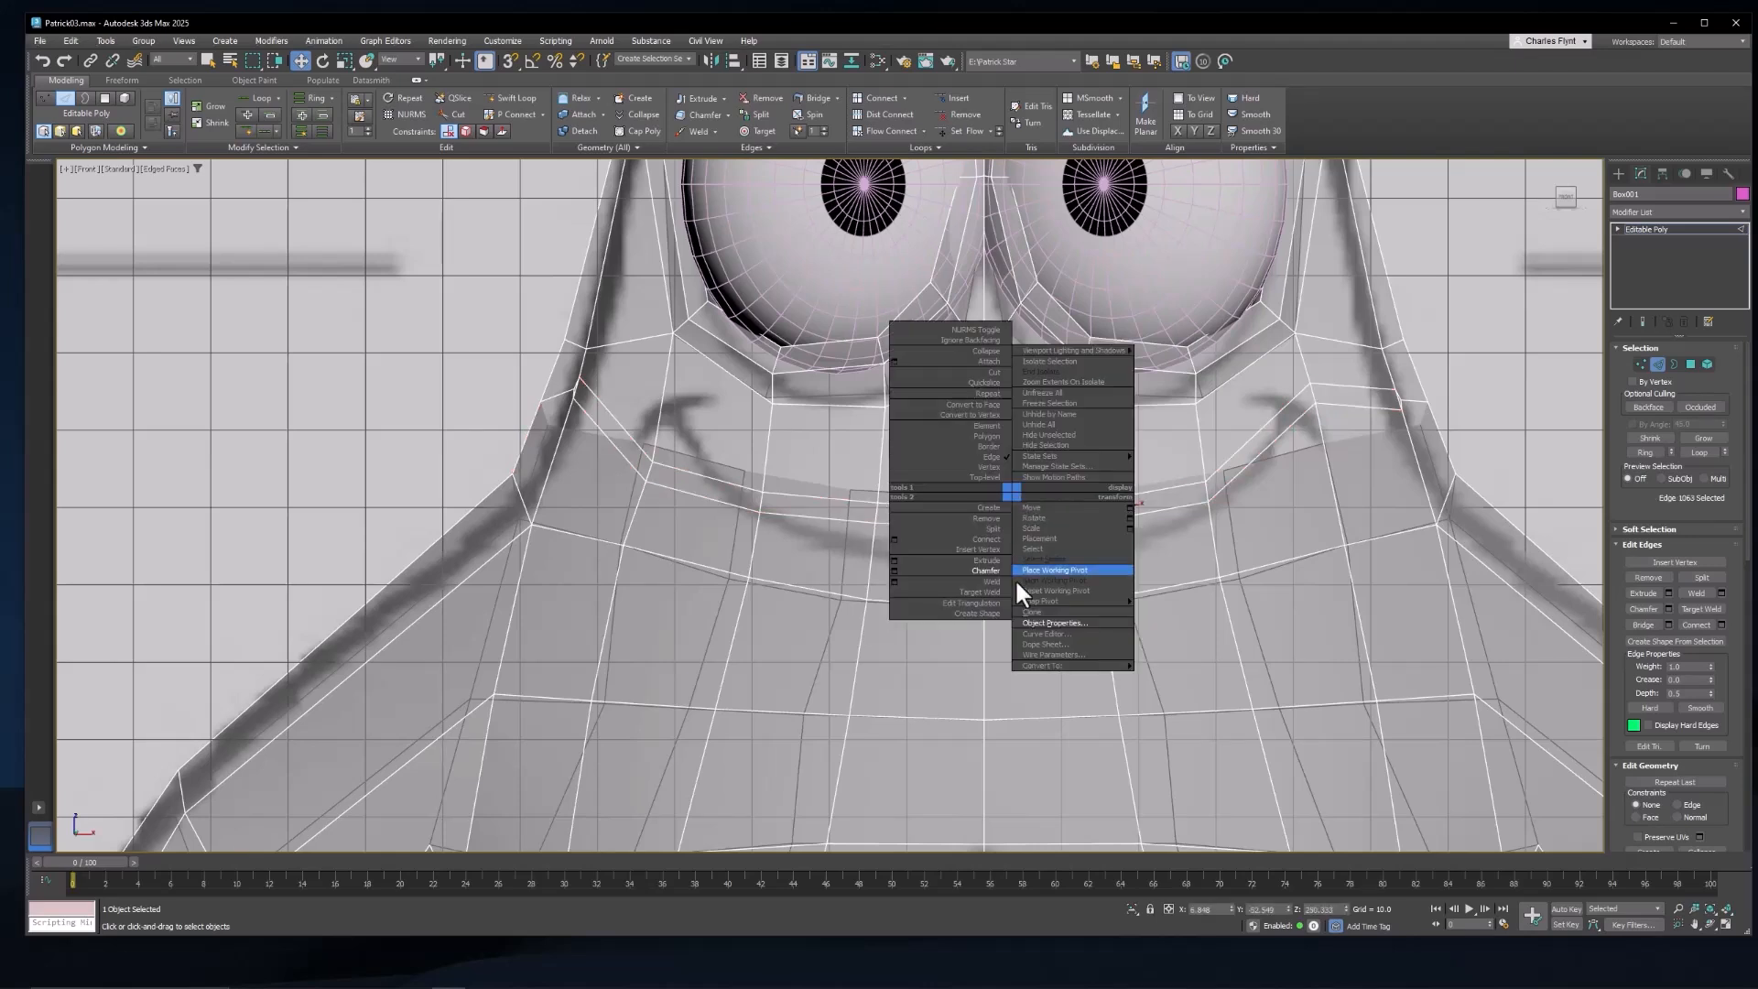
pyautogui.click(1050, 624)
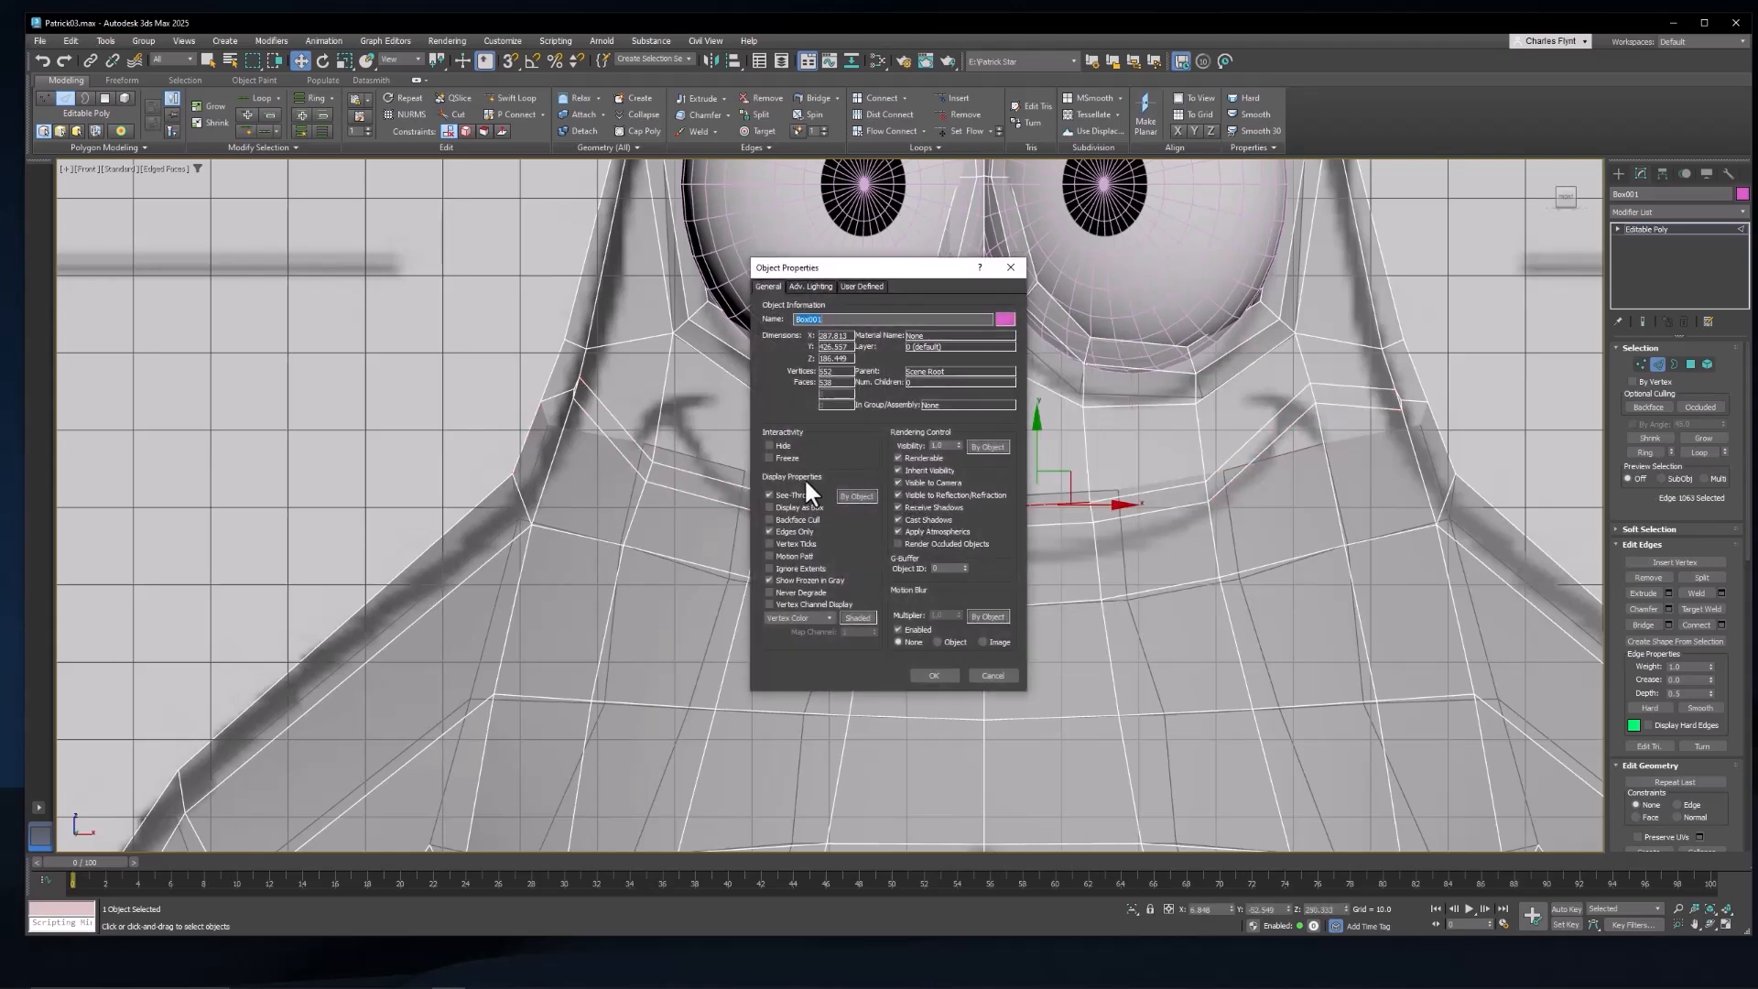
pyautogui.click(767, 495)
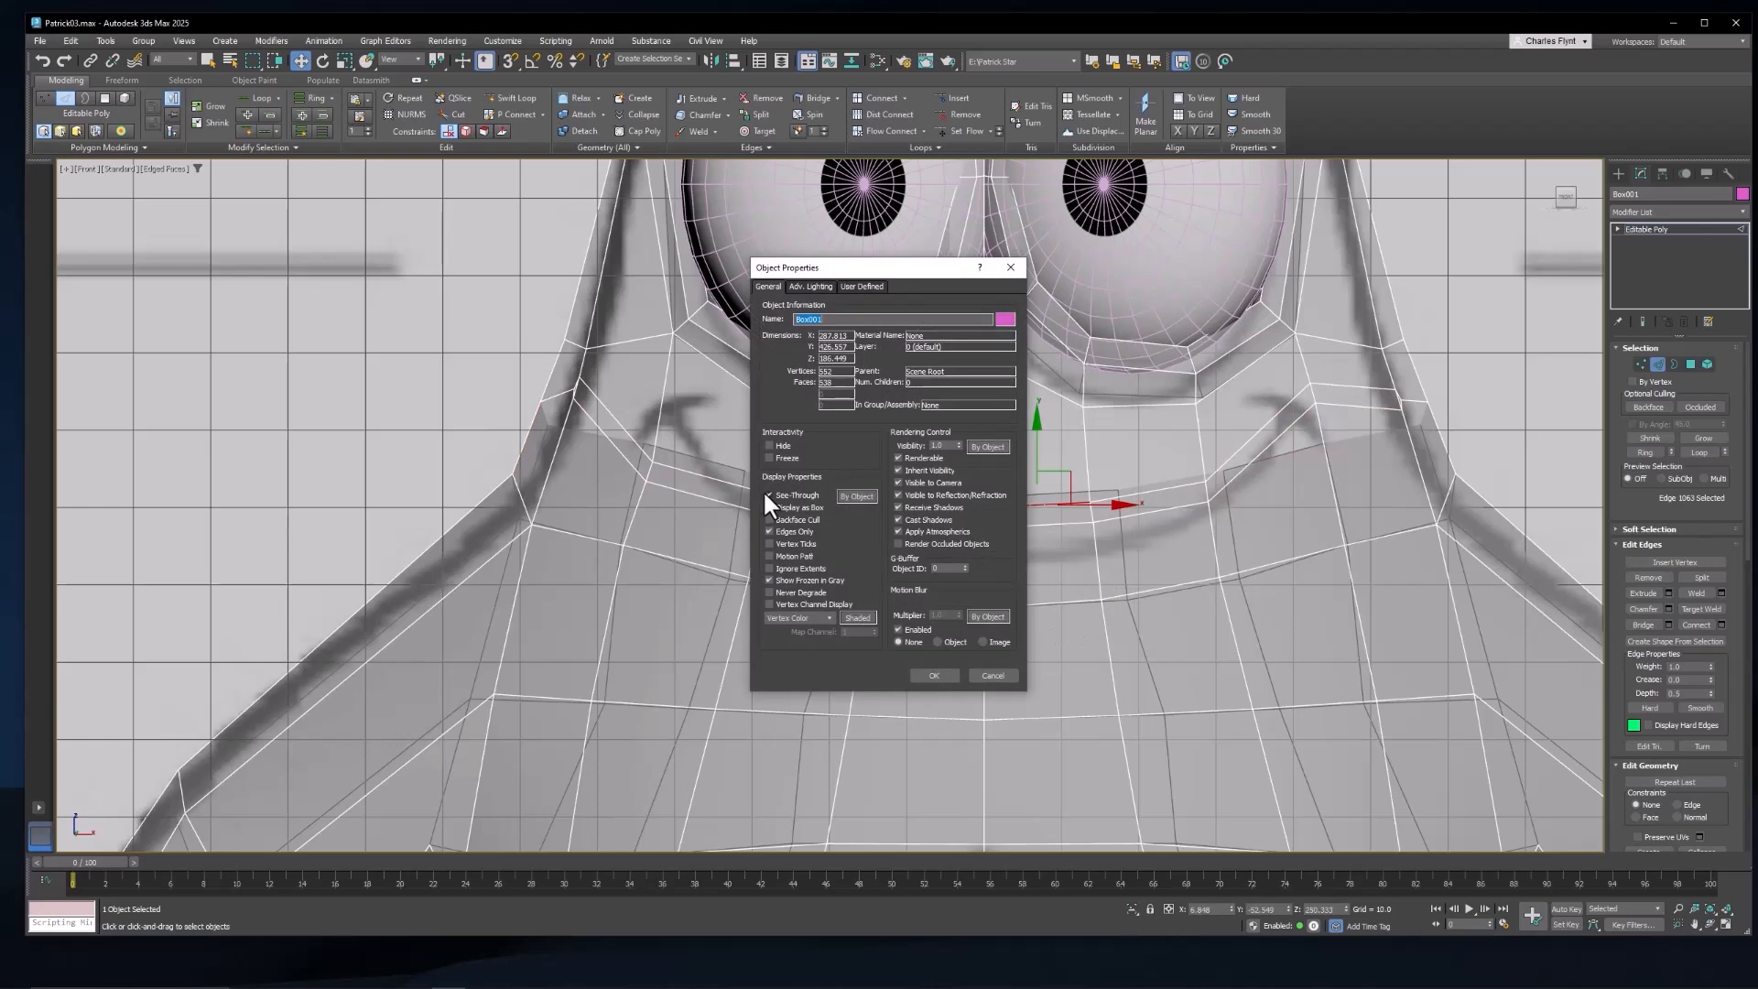
pyautogui.click(935, 677)
pyautogui.moveTo(943, 669); pyautogui.dragTo(933, 656, button='middle')
pyautogui.press('p')
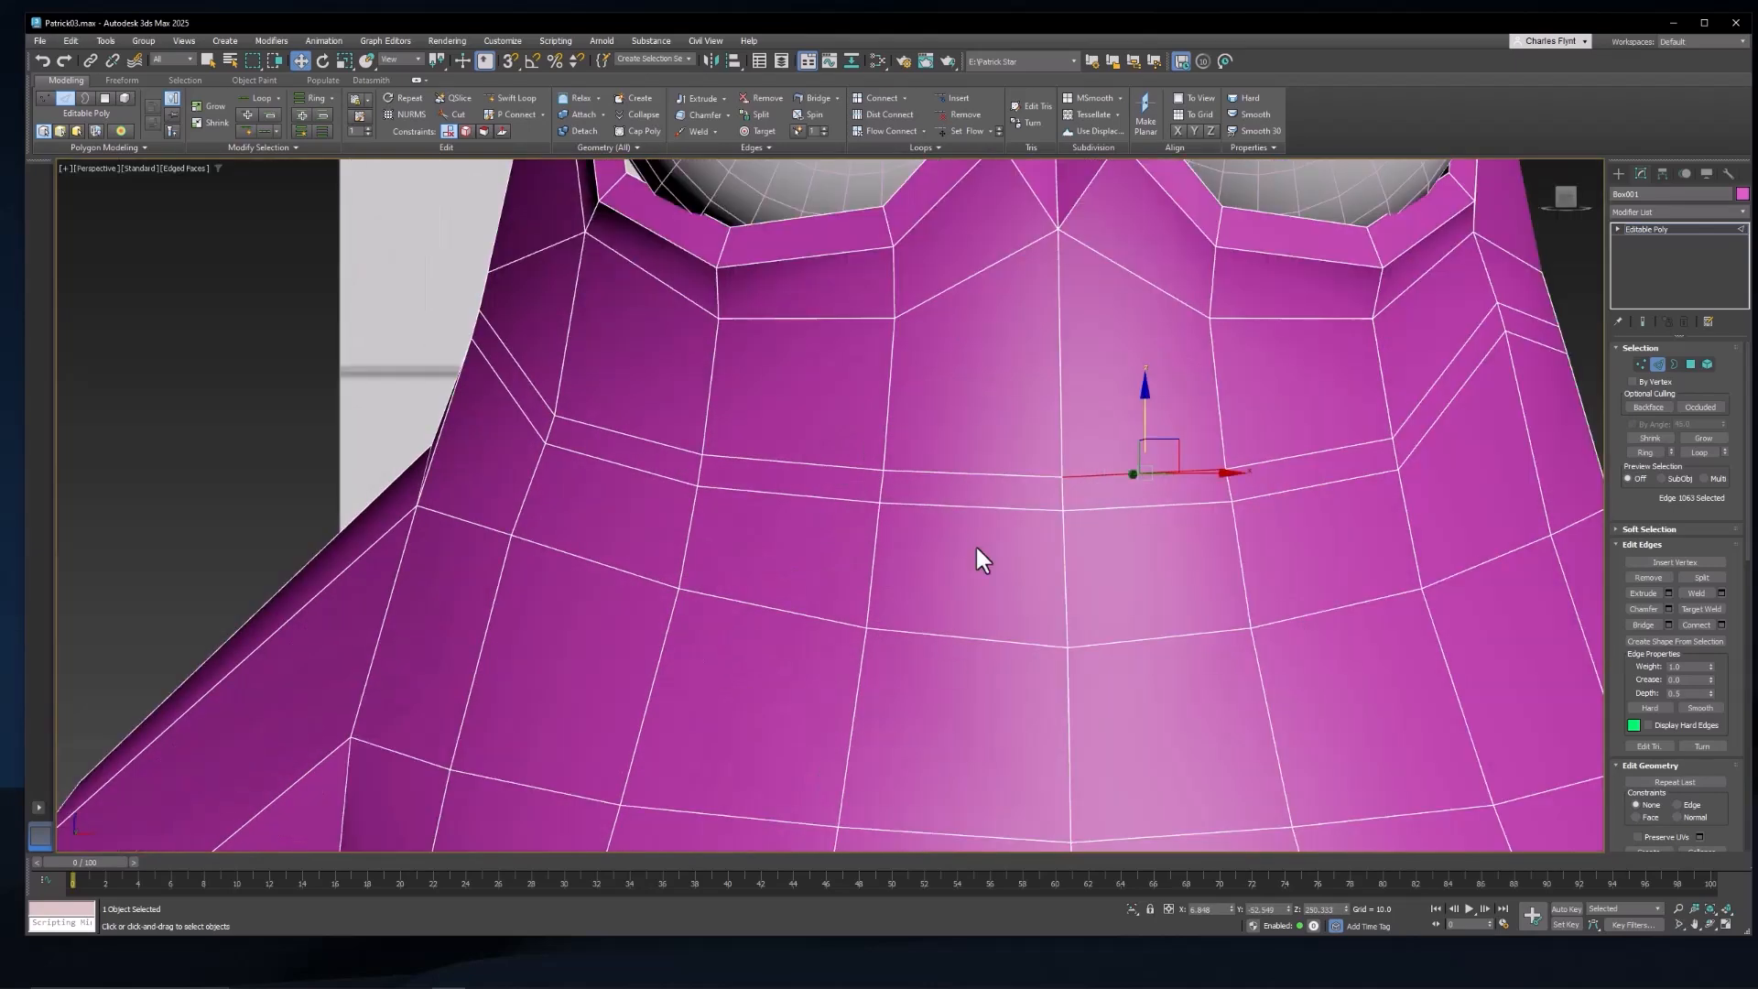
# Step: Remove the short diagonal edge from the upper vertex of the chamfered mouth line's corner on the character's right side
pyautogui.scroll(-4, 962, 561)
pyautogui.moveTo(961, 560)
pyautogui.keyDown('alt'); pyautogui.mouseDown(button='middle')
pyautogui.moveTo(1028, 569)
pyautogui.moveTo(941, 545)
pyautogui.mouseUp(button='middle'); pyautogui.keyUp('alt')
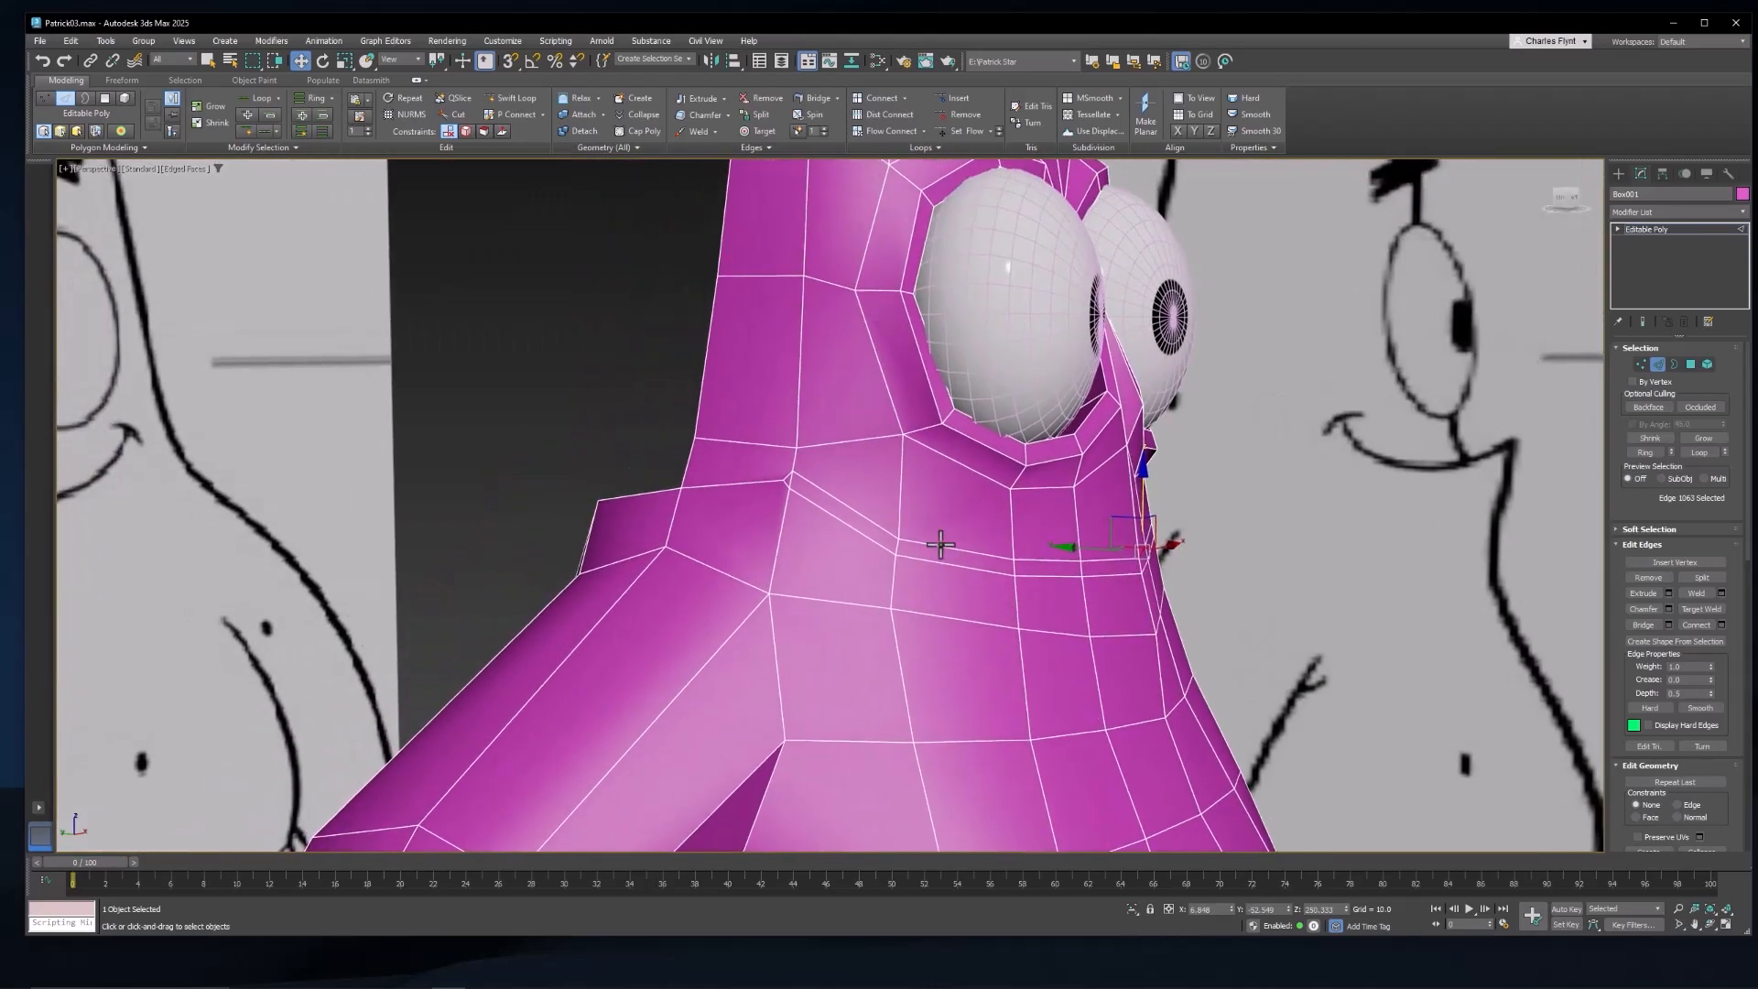
pyautogui.scroll(3, 851, 505)
pyautogui.scroll(2, 851, 506)
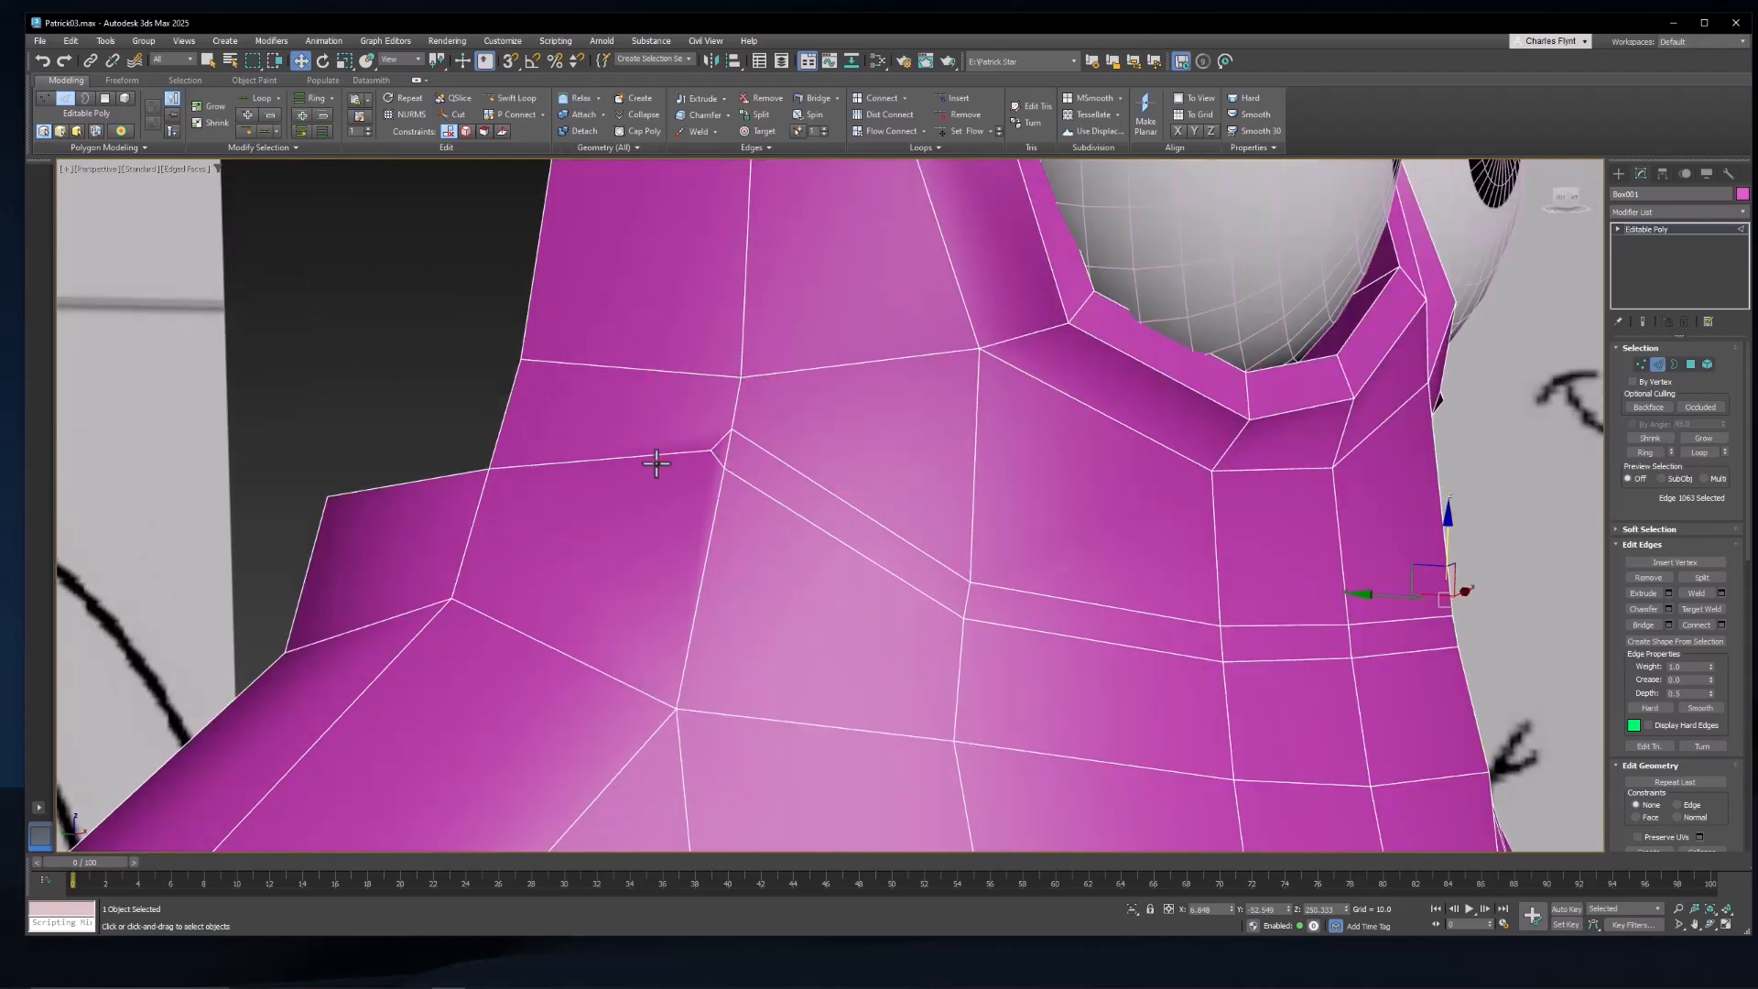
pyautogui.moveTo(710, 498); pyautogui.dragTo(785, 502, button='middle')
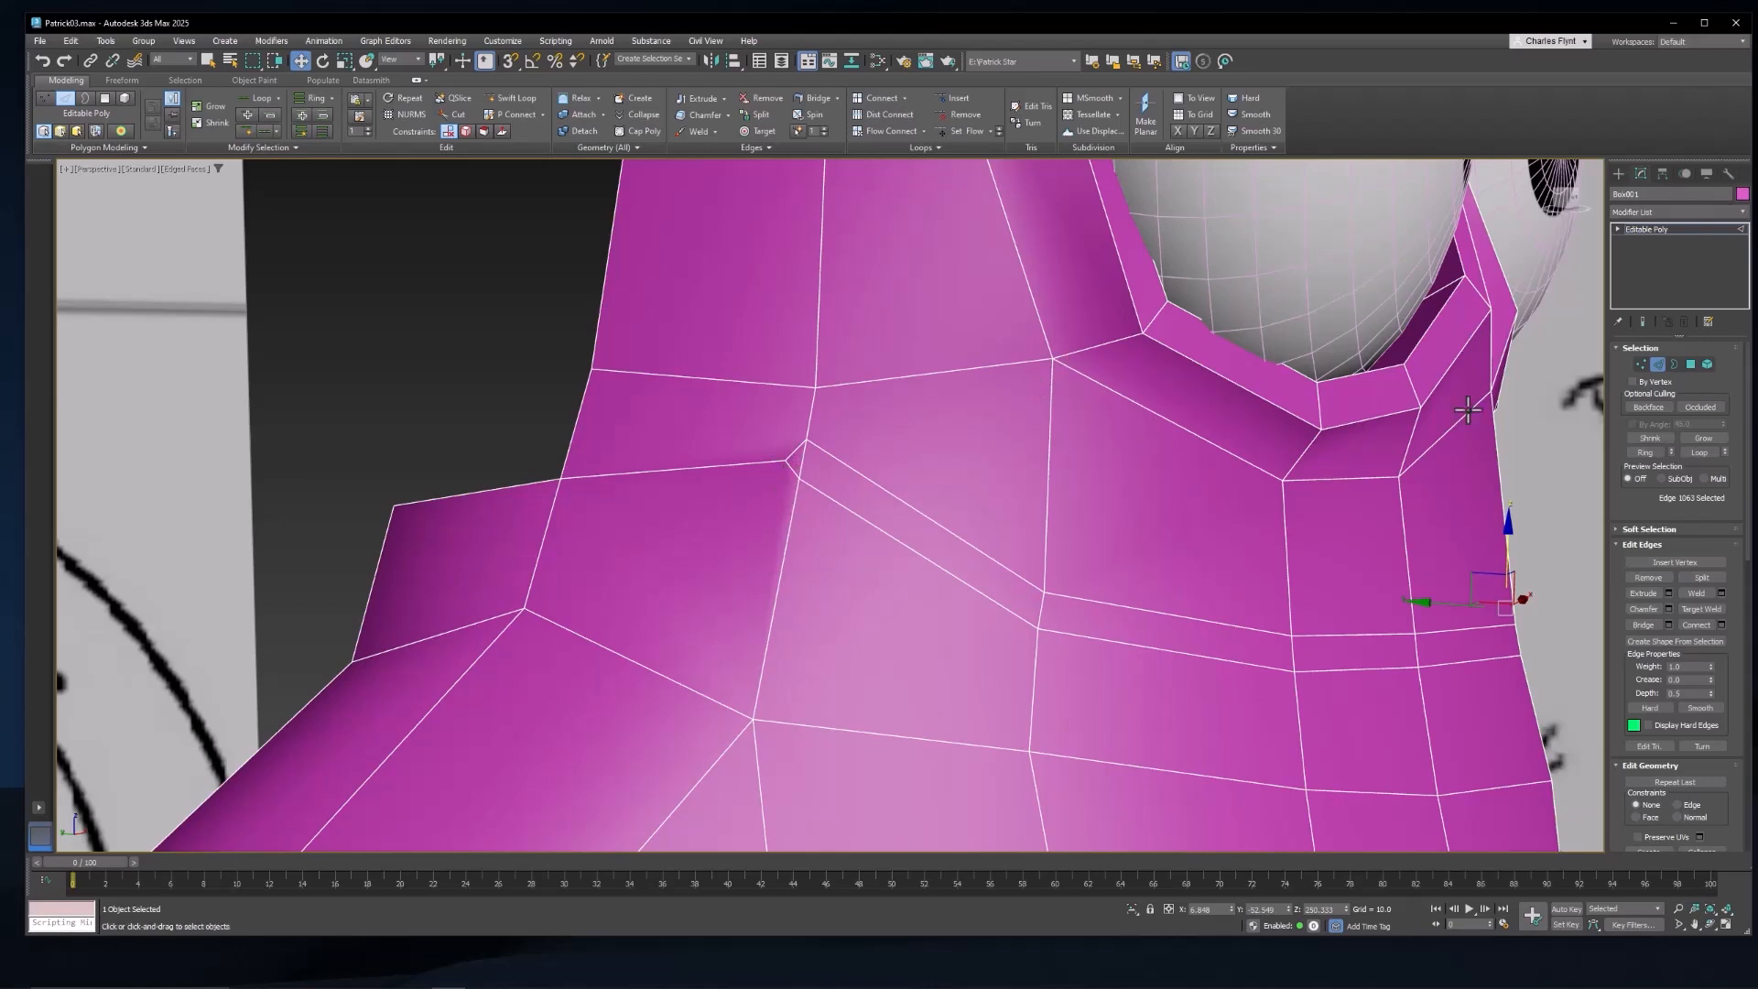
pyautogui.click(1638, 364)
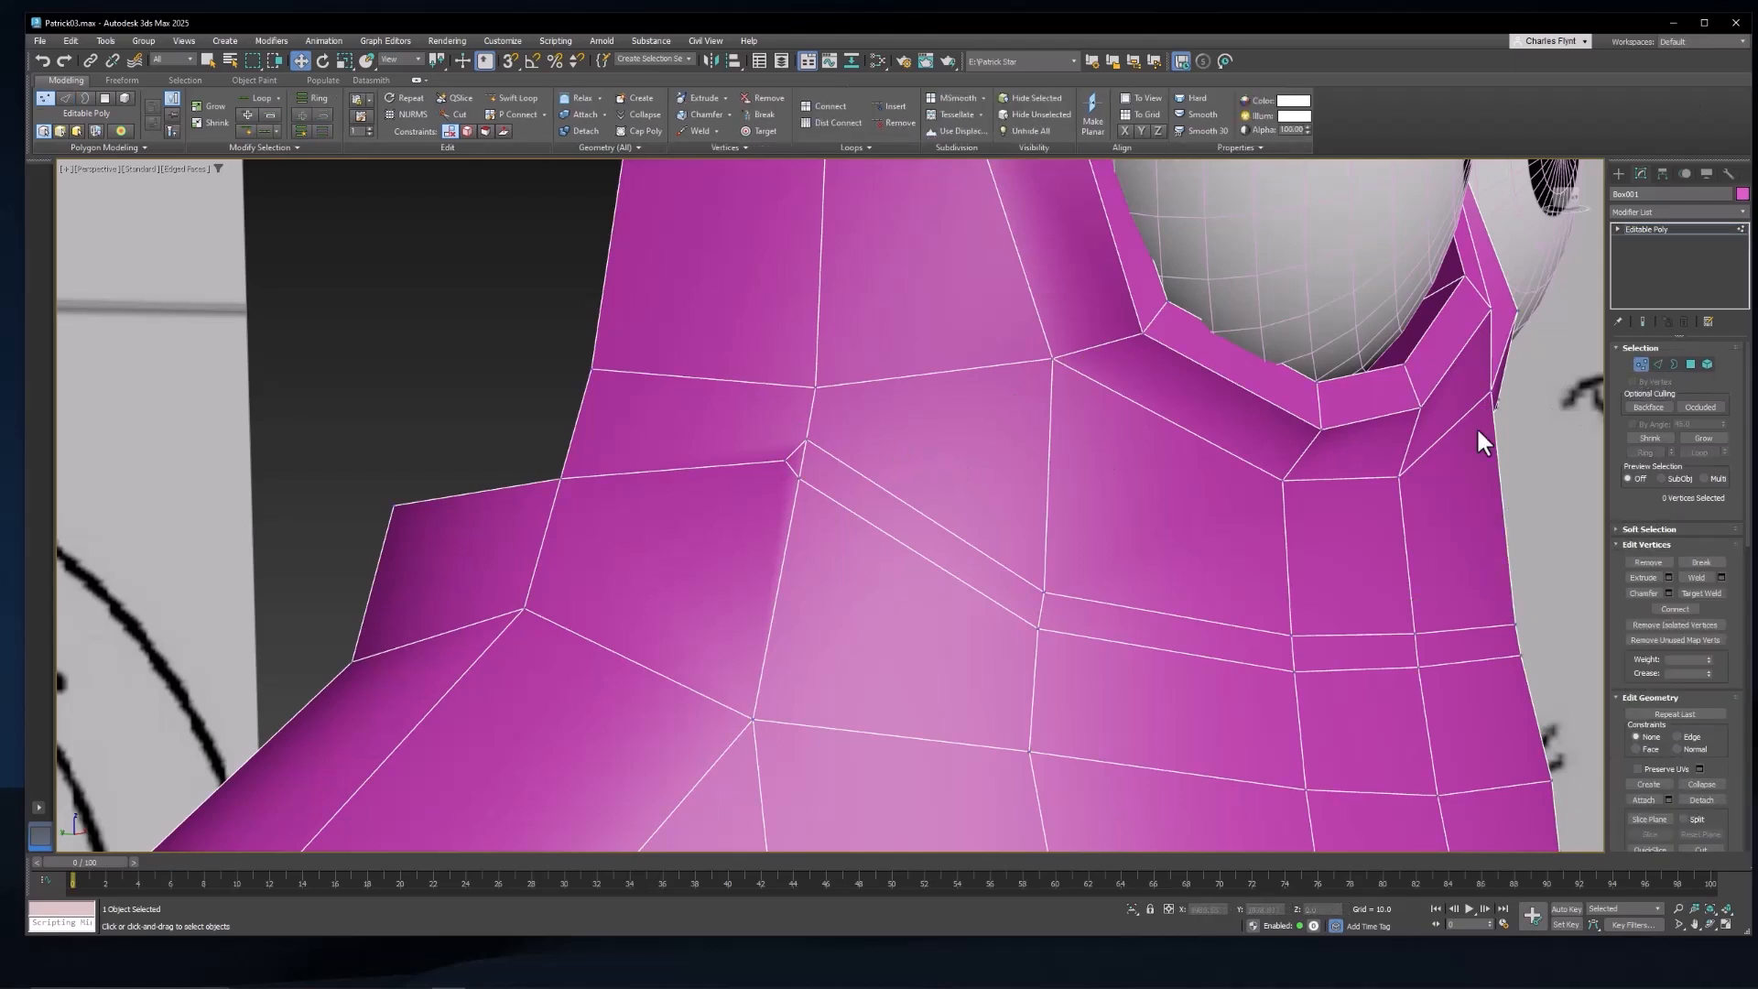
pyautogui.click(1658, 363)
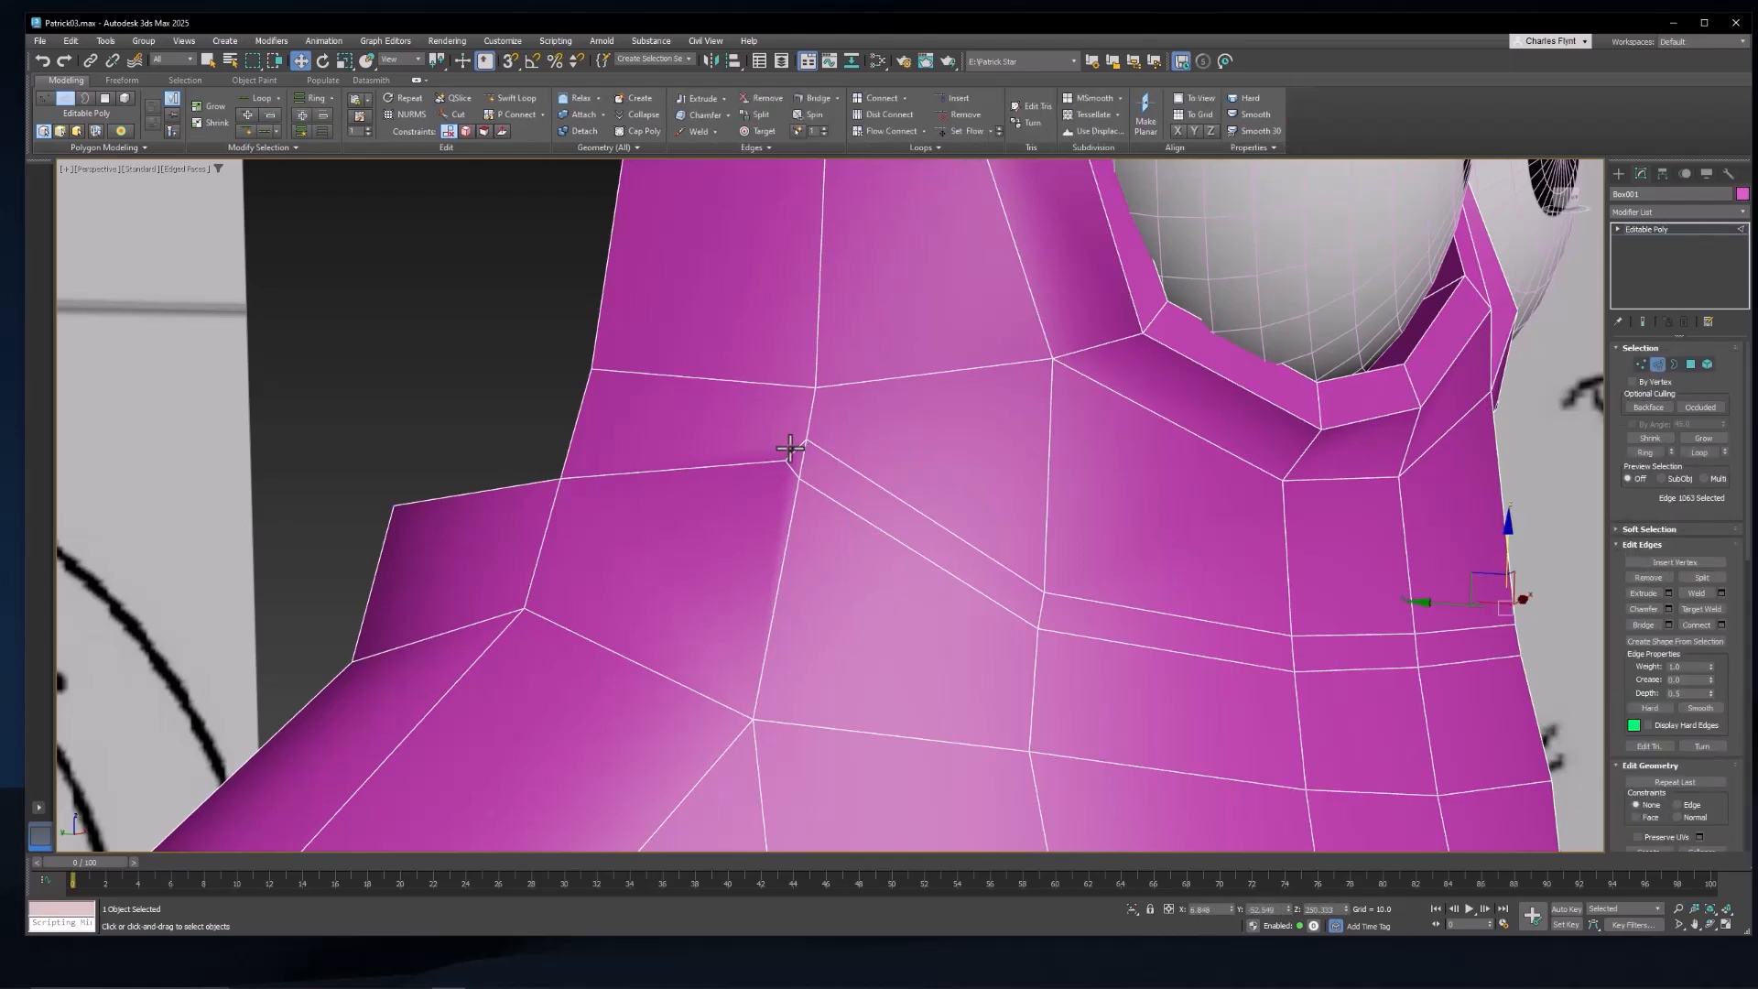
pyautogui.click(795, 448)
pyautogui.scroll(5, 785, 446)
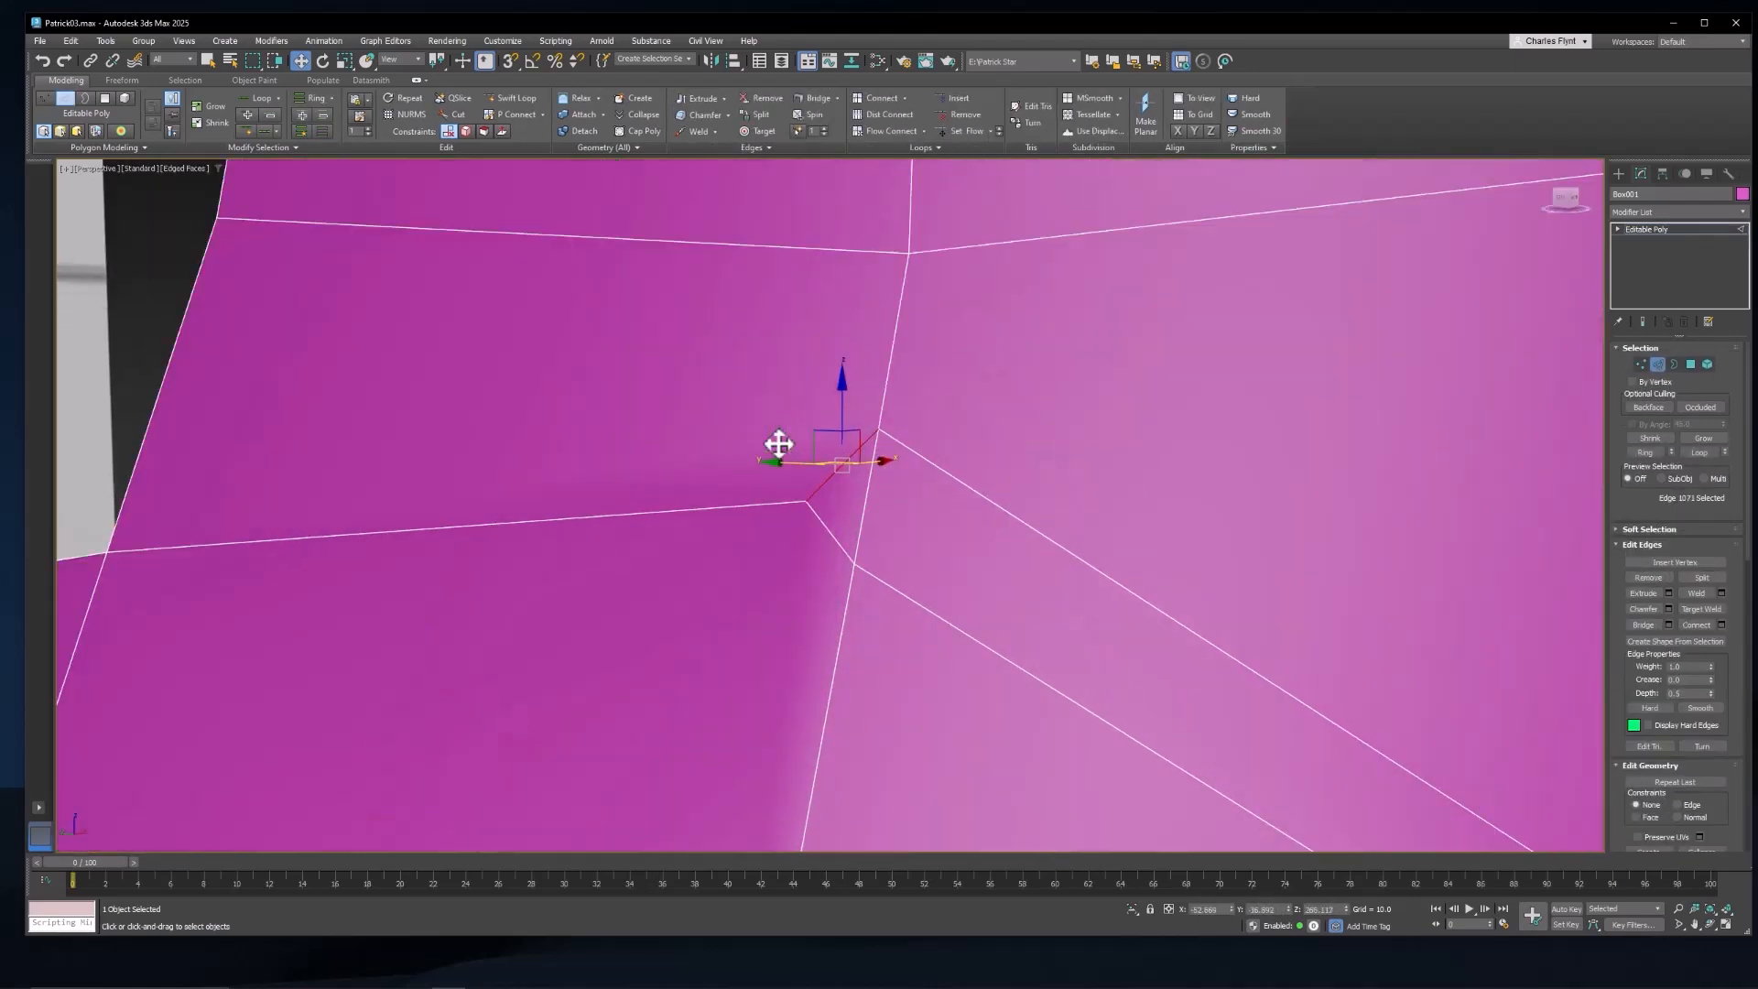
pyautogui.rightClick(948, 408)
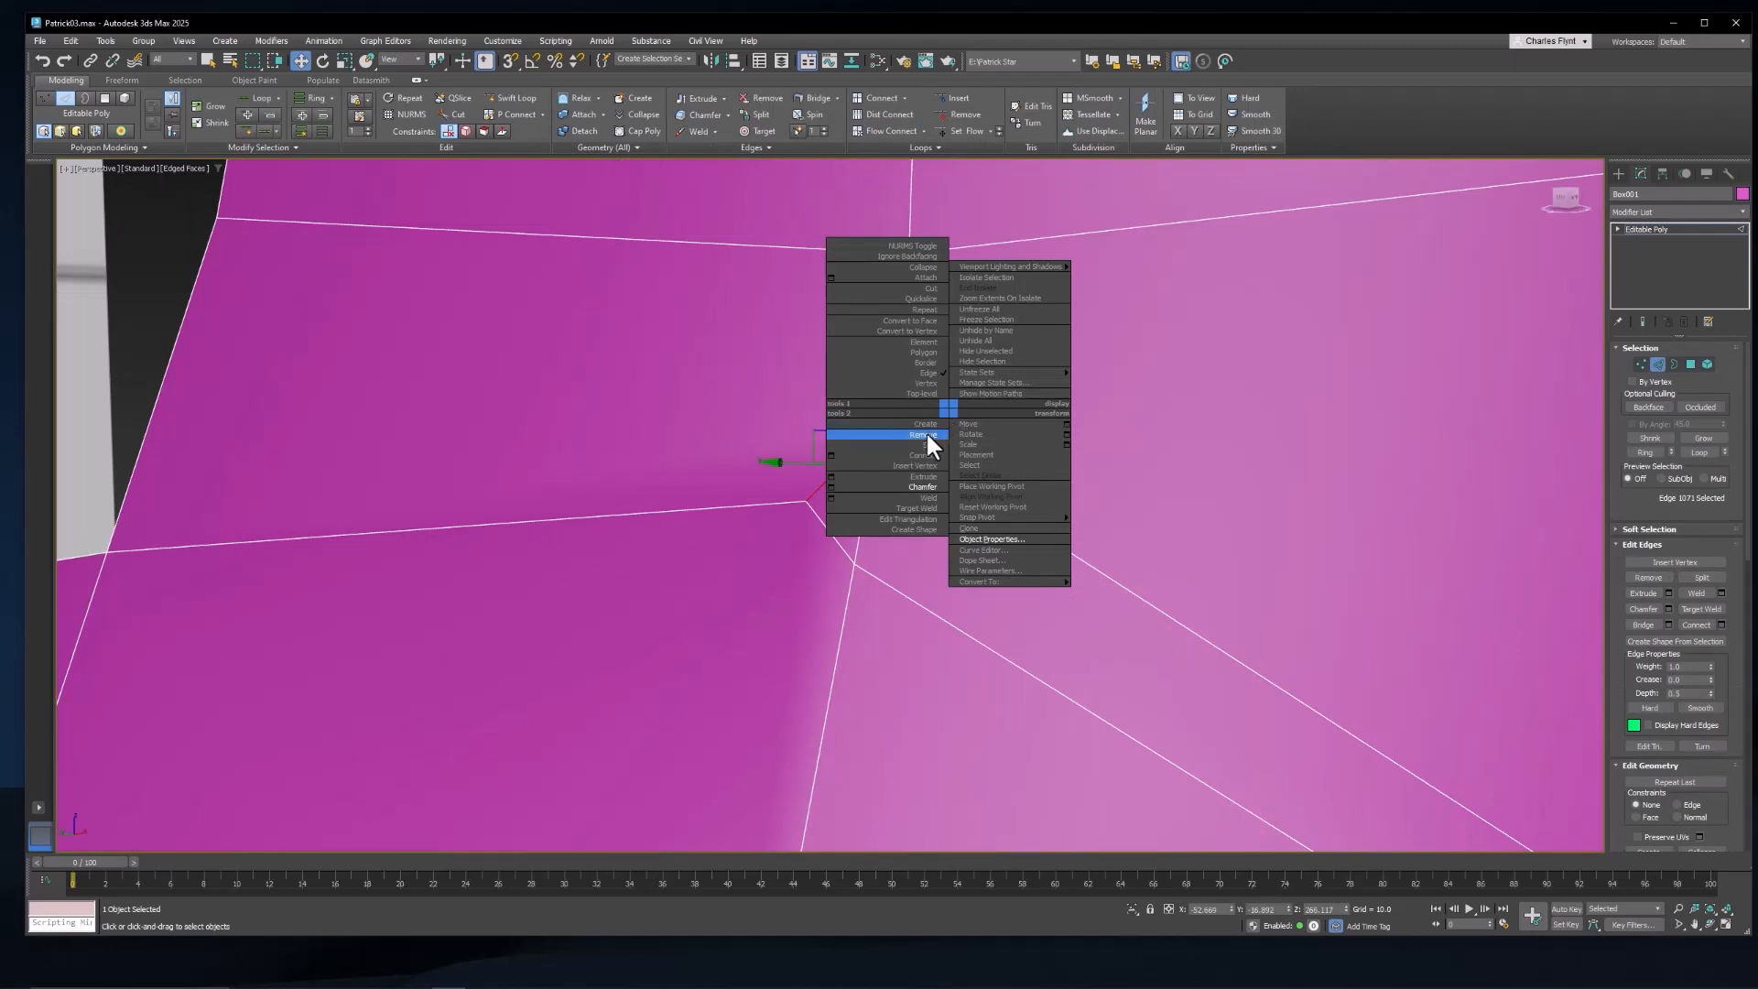
pyautogui.click(926, 425)
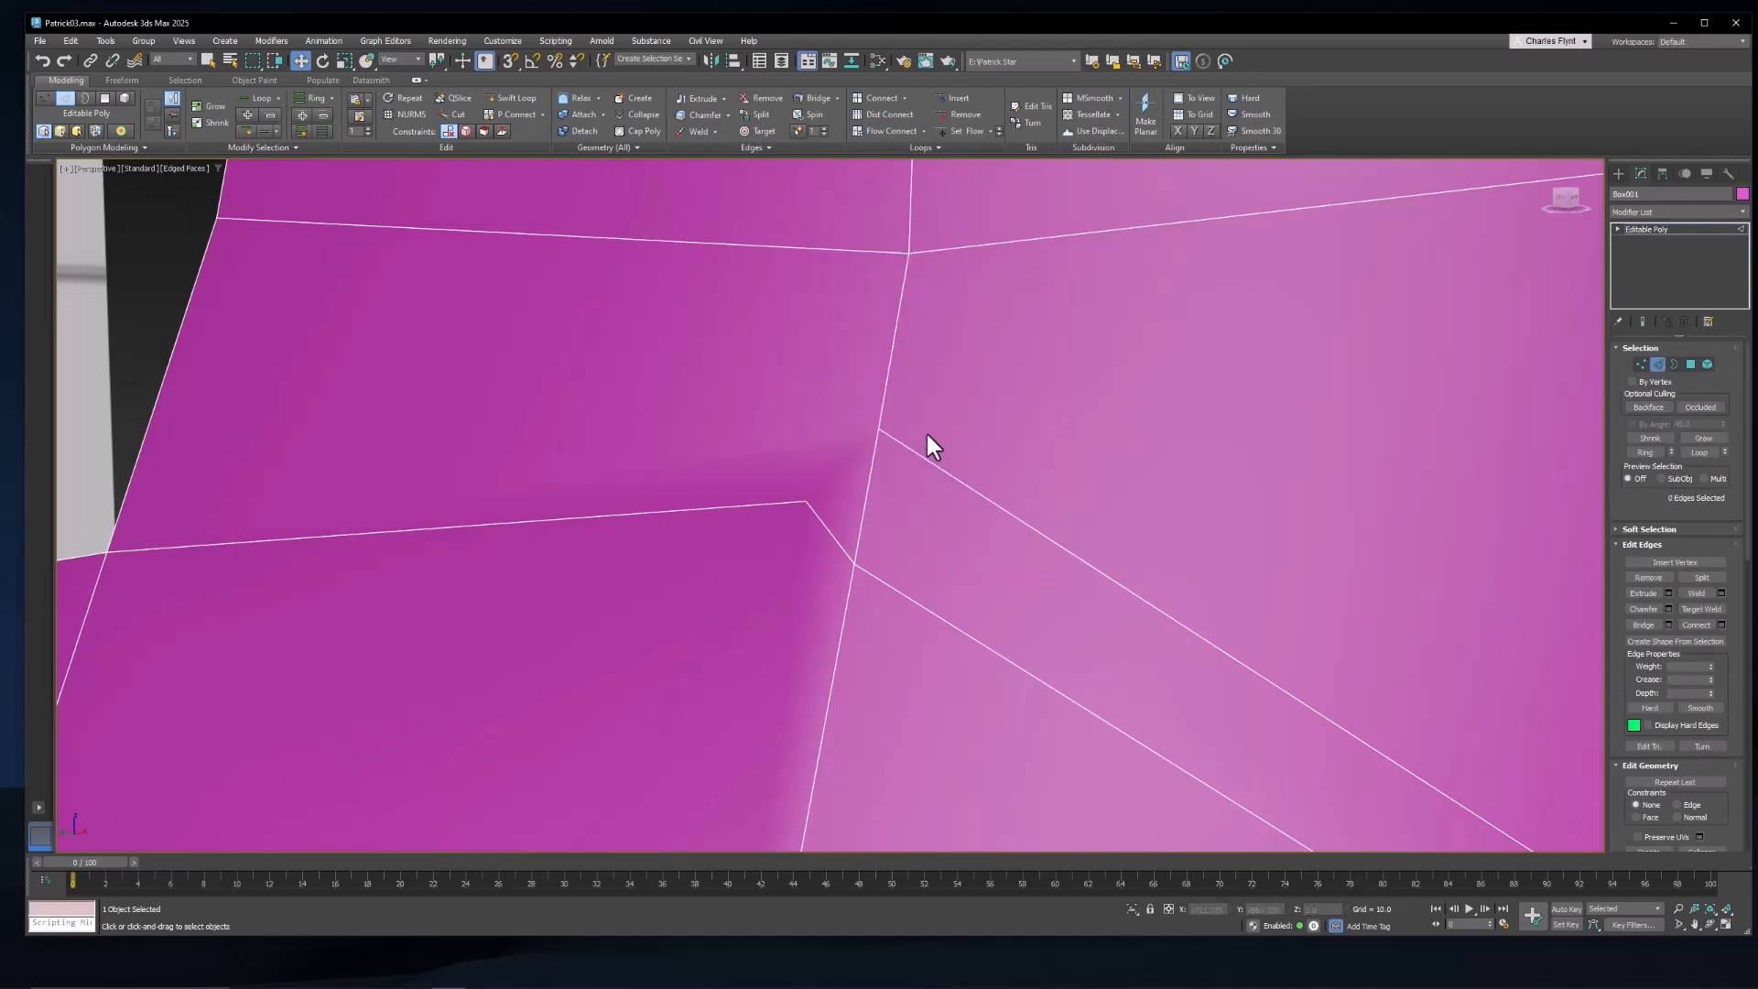
# Step: Target weld the leftover vertex at the mouth corner to the lower mouth-line vertex
pyautogui.click(1639, 364)
pyautogui.click(806, 497)
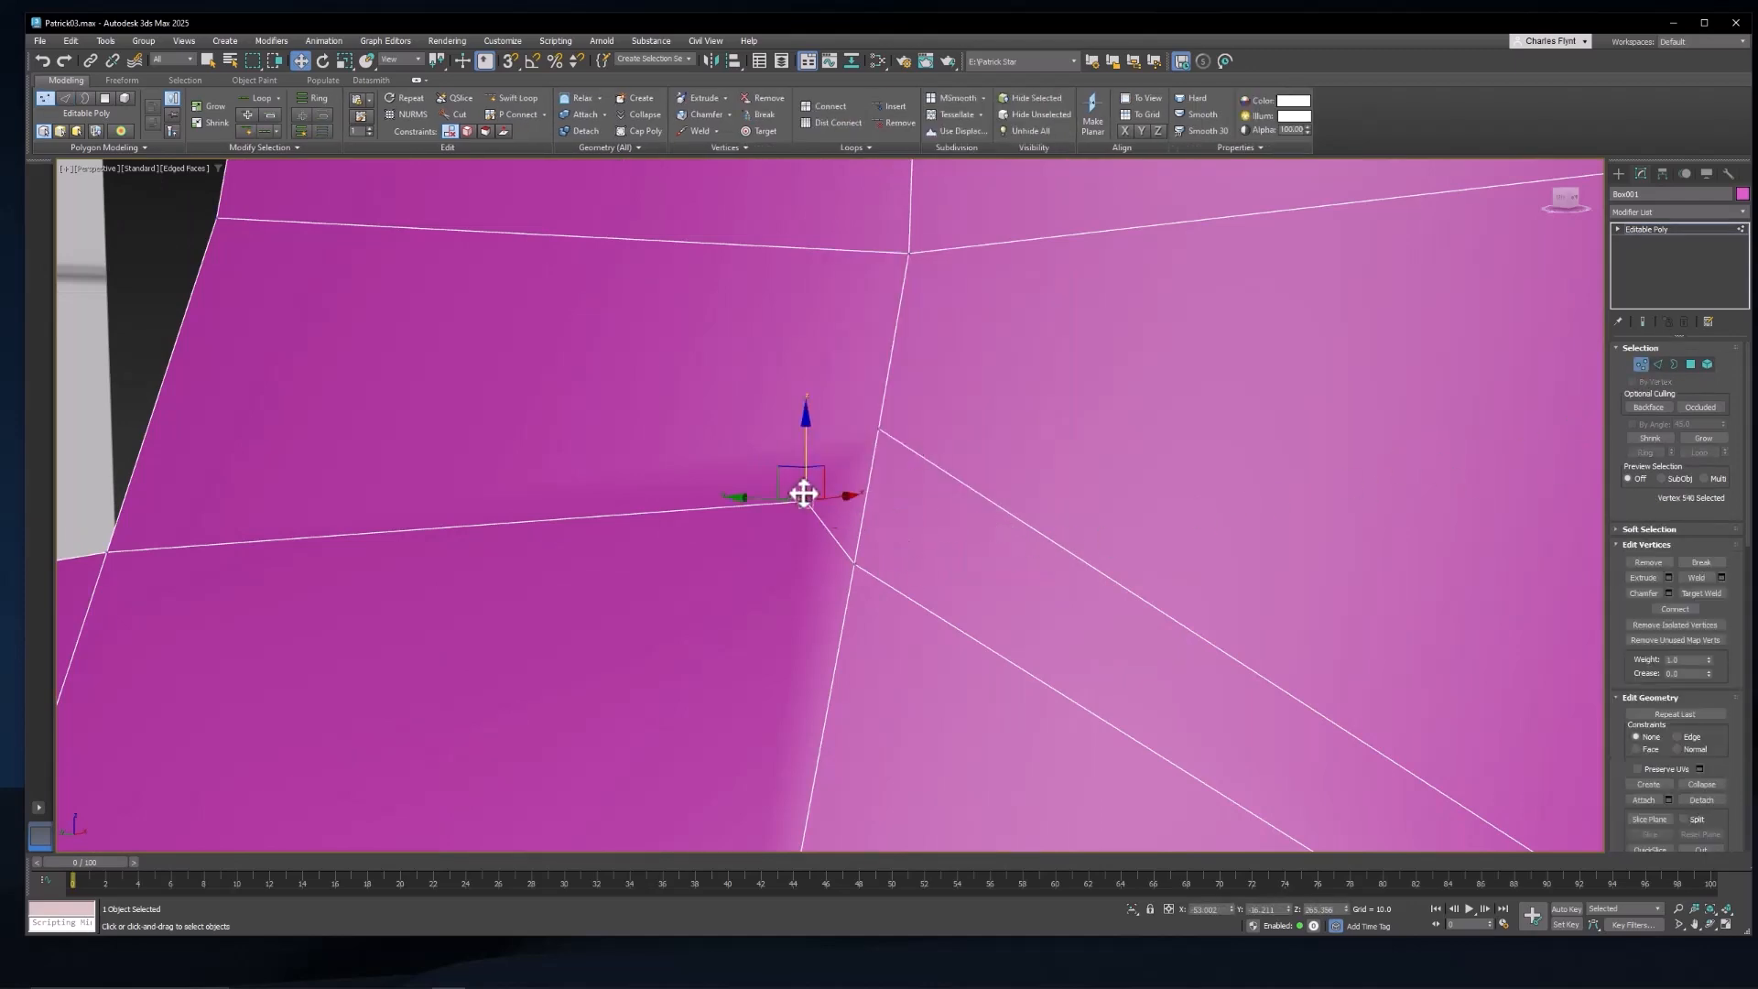
pyautogui.rightClick(794, 430)
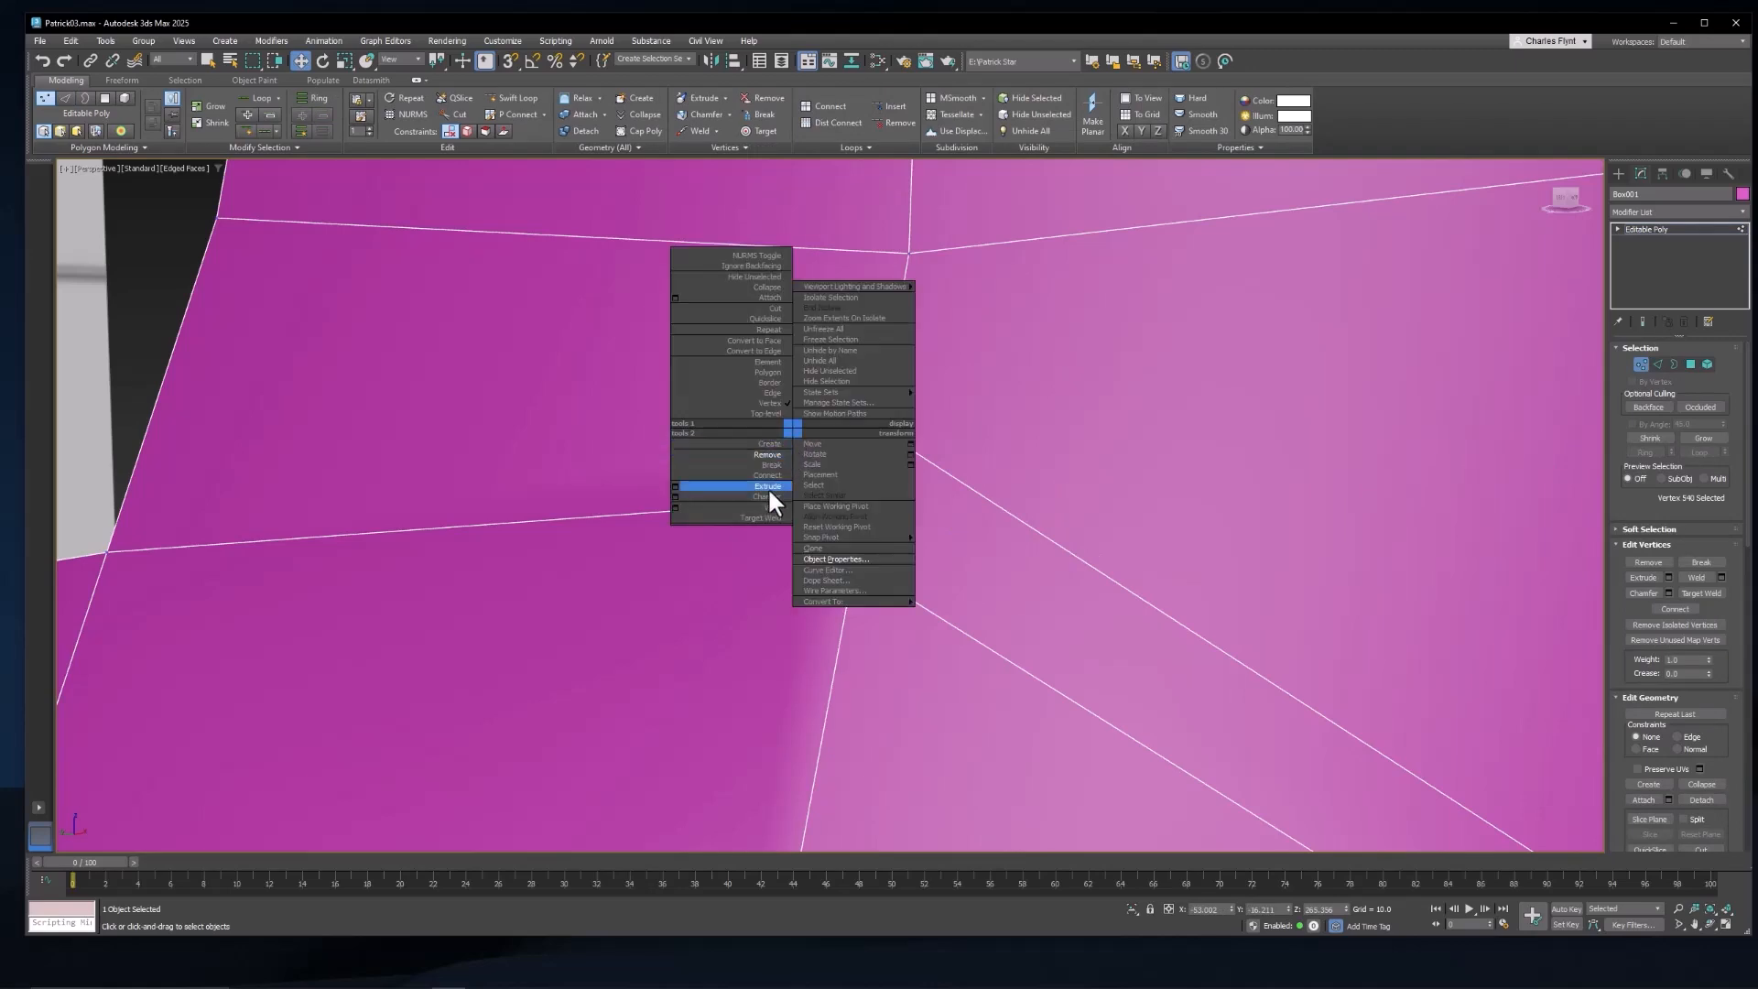
pyautogui.click(767, 517)
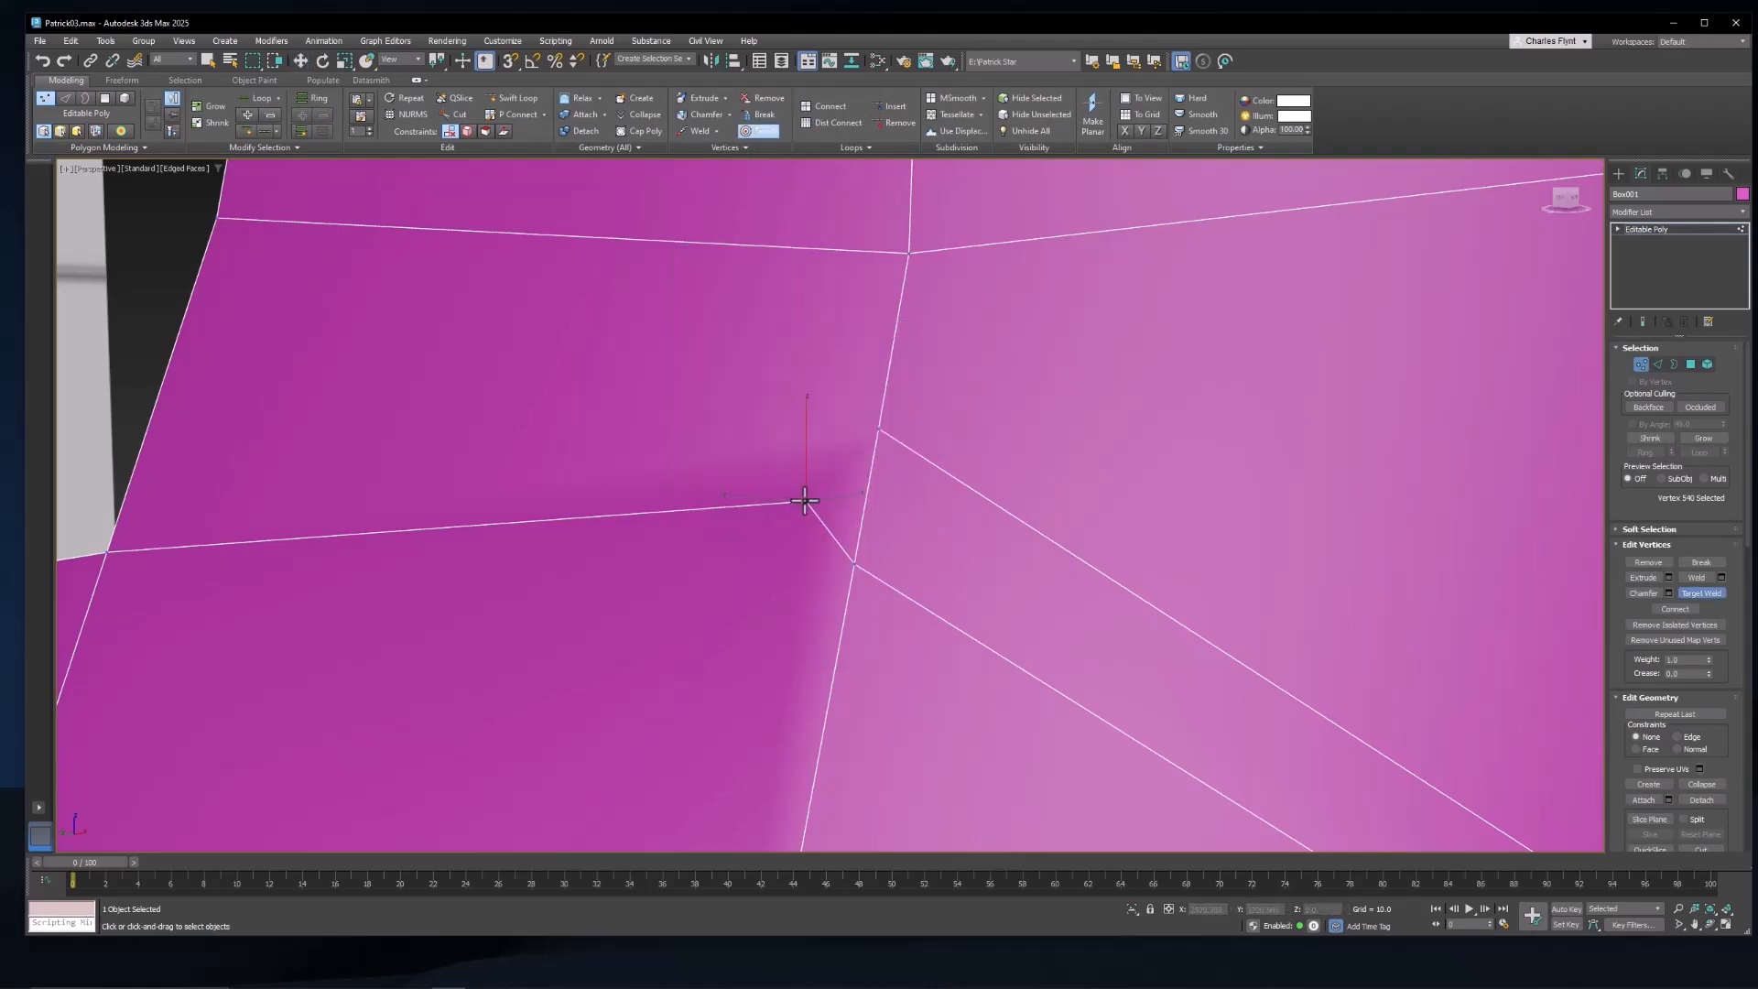
pyautogui.click(806, 500)
pyautogui.click(853, 563)
pyautogui.scroll(-5, 880, 559)
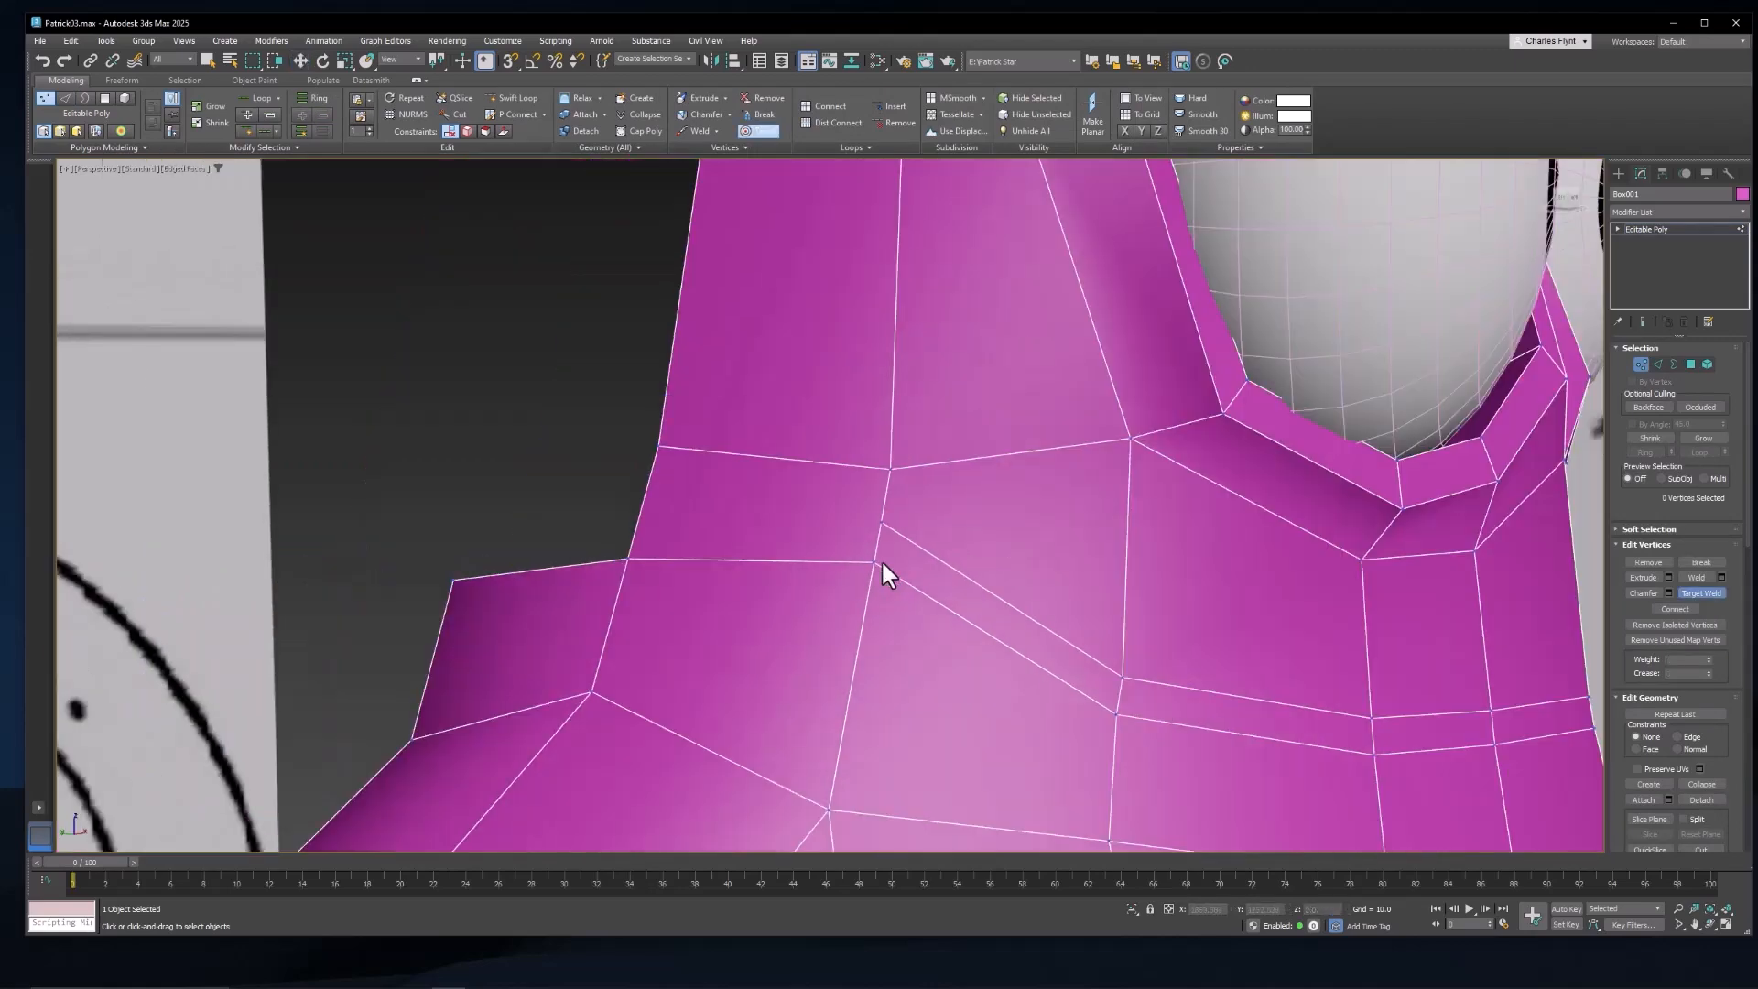
# Step: Lower the welded mouth-corner vertex slightly, and select the upper corner vertex above it
pyautogui.moveTo(891, 573); pyautogui.dragTo(884, 479, button='middle')
pyautogui.press('w')
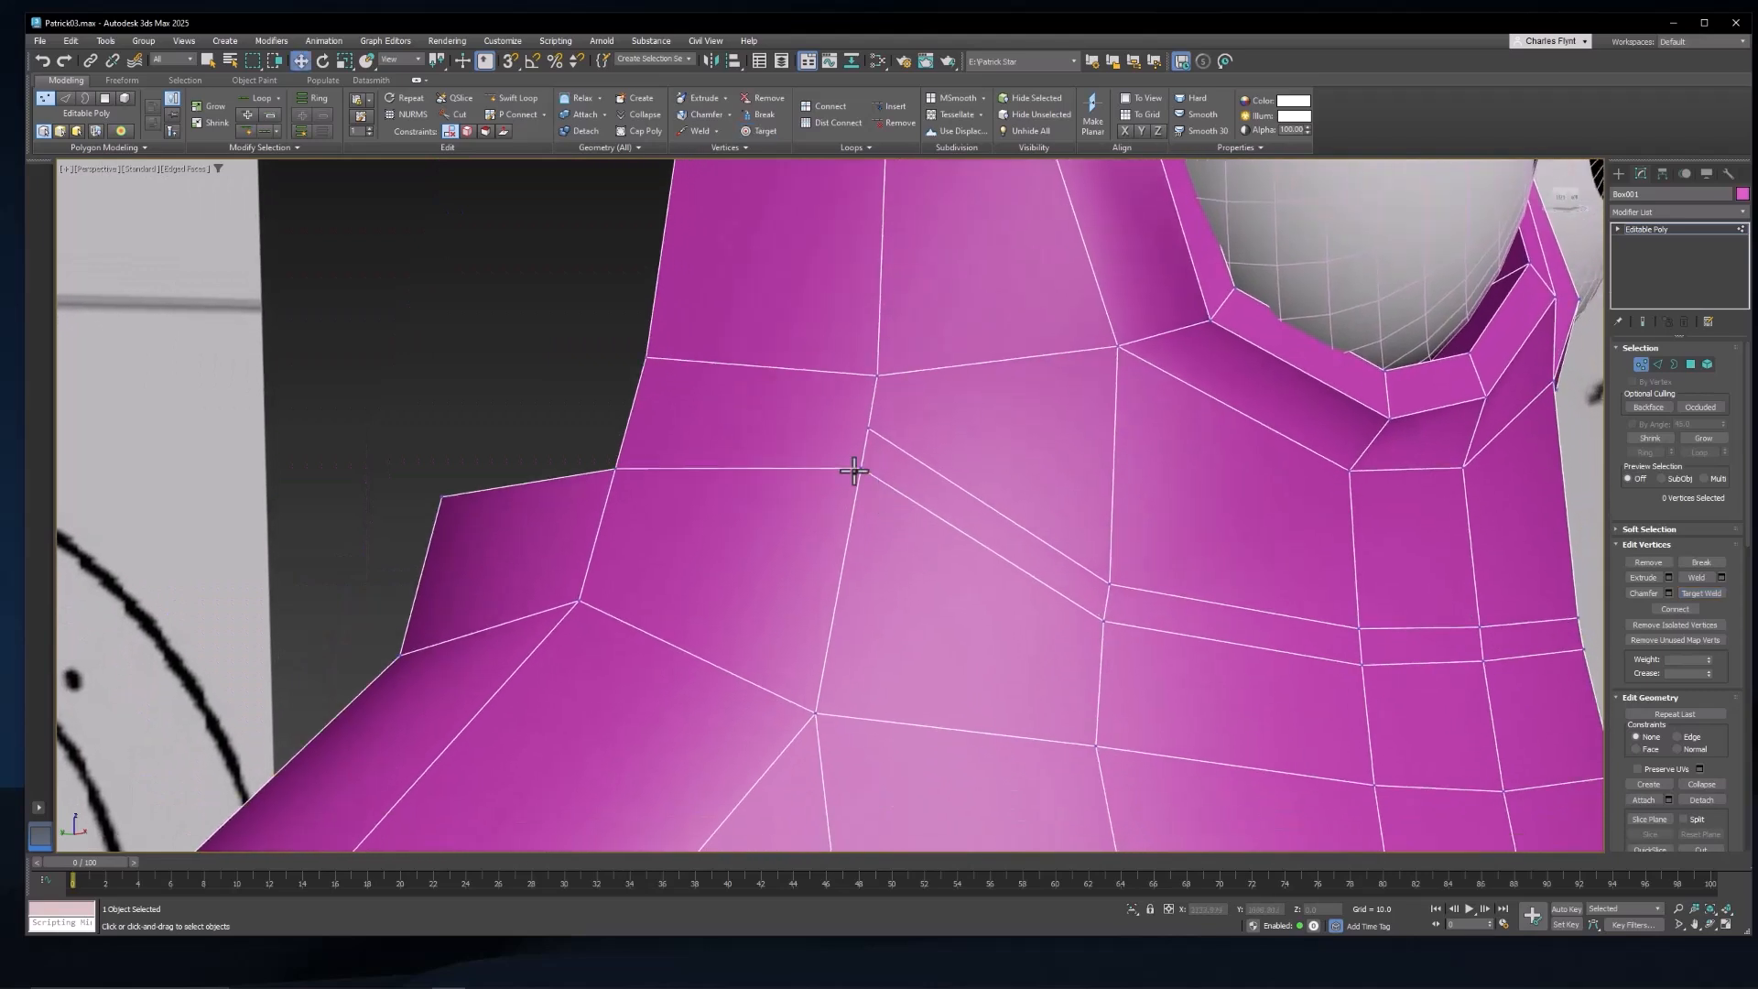
pyautogui.click(858, 465)
pyautogui.moveTo(861, 426); pyautogui.dragTo(861, 438)
pyautogui.click(868, 429)
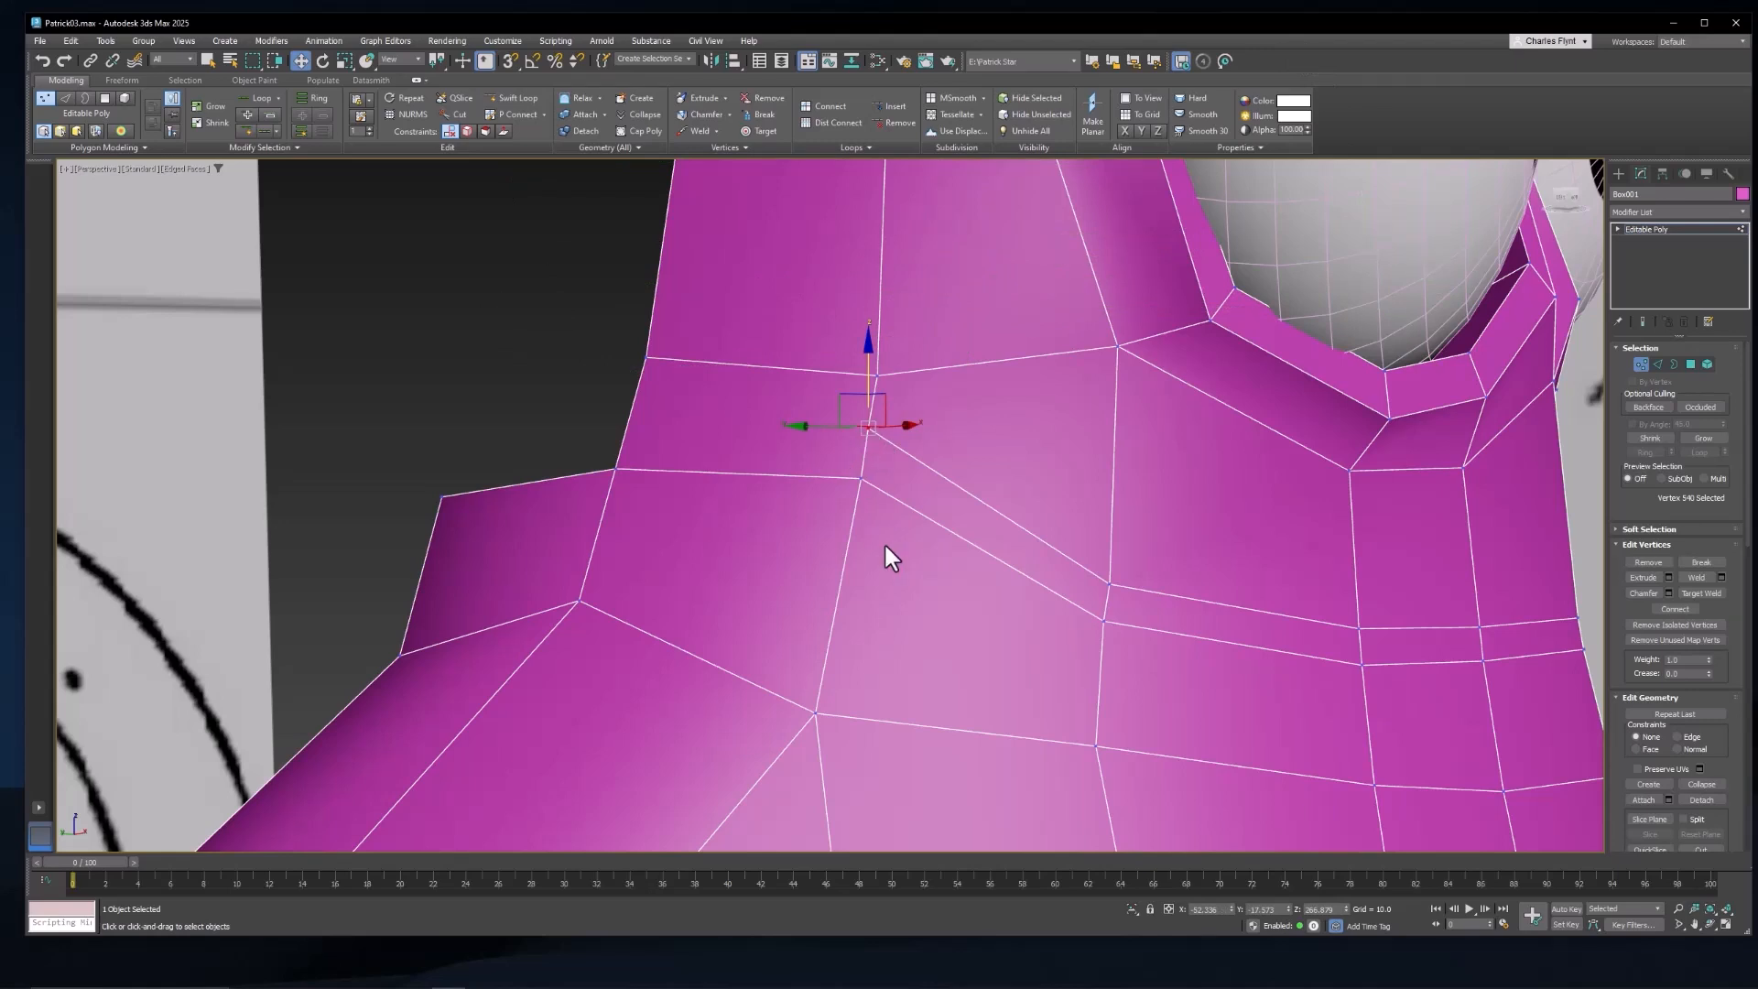
# Step: Unhide all hidden polygons of the body mesh
pyautogui.click(1689, 364)
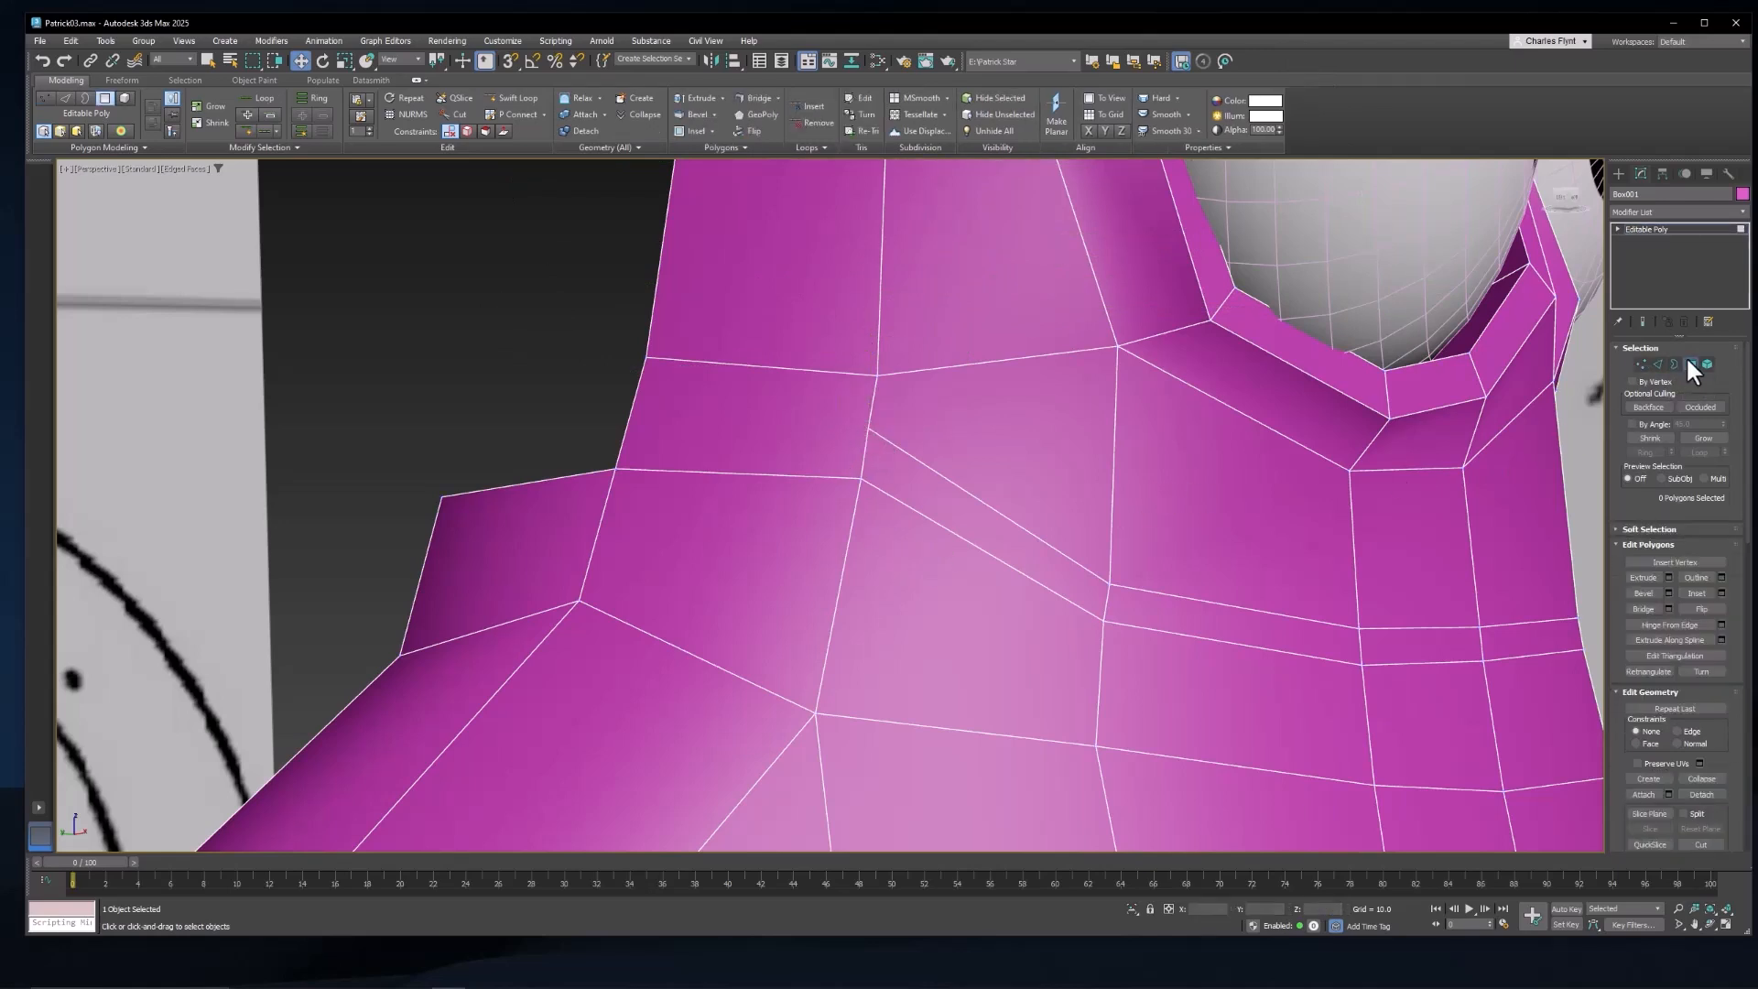
pyautogui.click(1000, 130)
pyautogui.moveTo(744, 373); pyautogui.dragTo(991, 428, button='middle')
# Step: Add a Swift Loop around the back of the head at the height of the upper mouth-corner vertex
pyautogui.click(1638, 364)
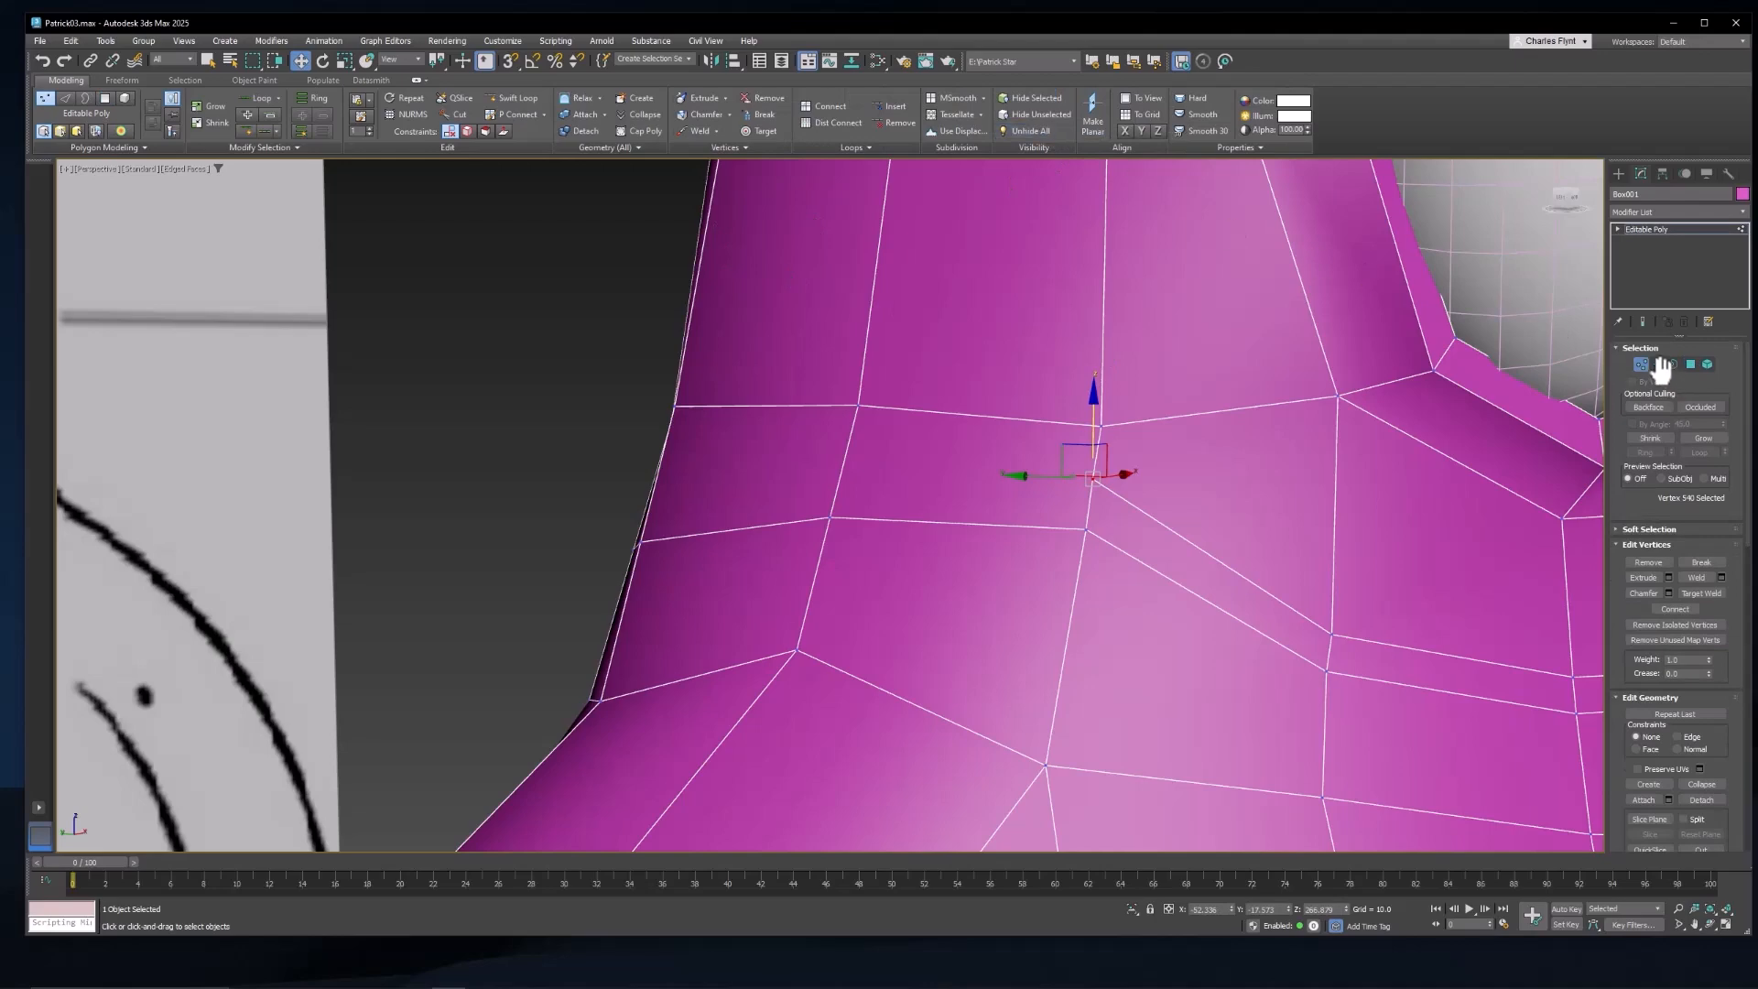
pyautogui.click(514, 98)
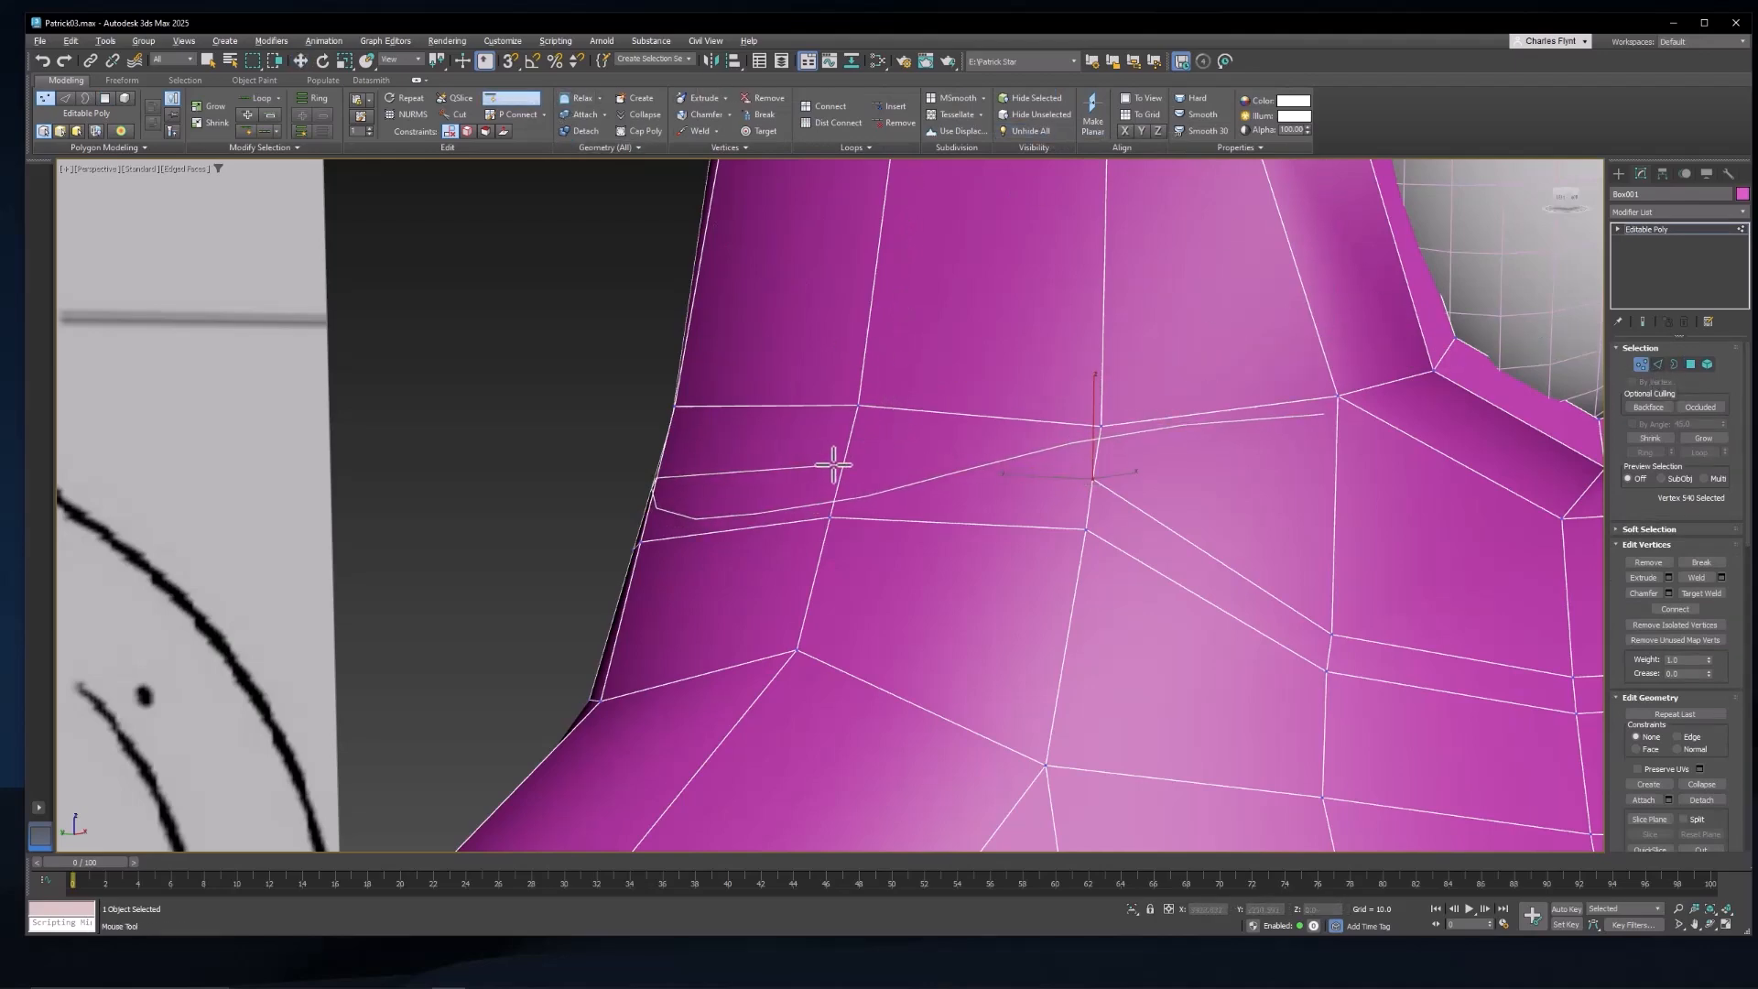
pyautogui.scroll(-3, 833, 465)
pyautogui.keyDown('alt'); pyautogui.moveTo(843, 498); pyautogui.dragTo(937, 534, button='middle'); pyautogui.keyUp('alt')
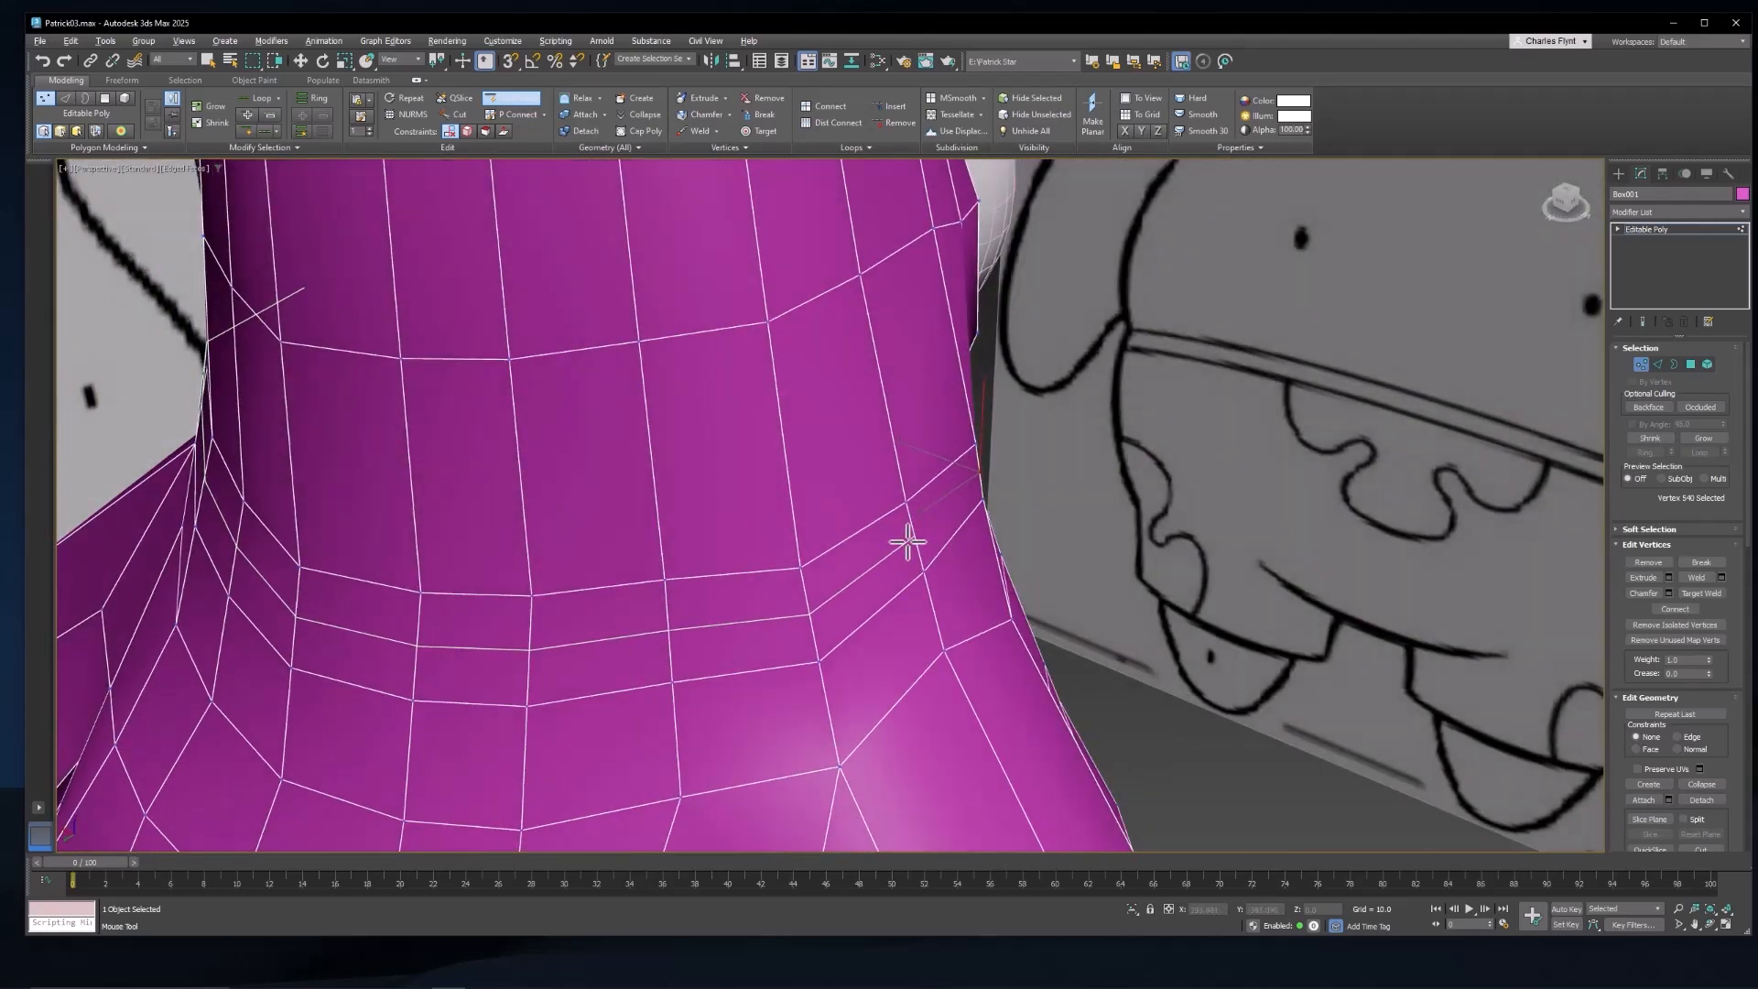
pyautogui.click(907, 541)
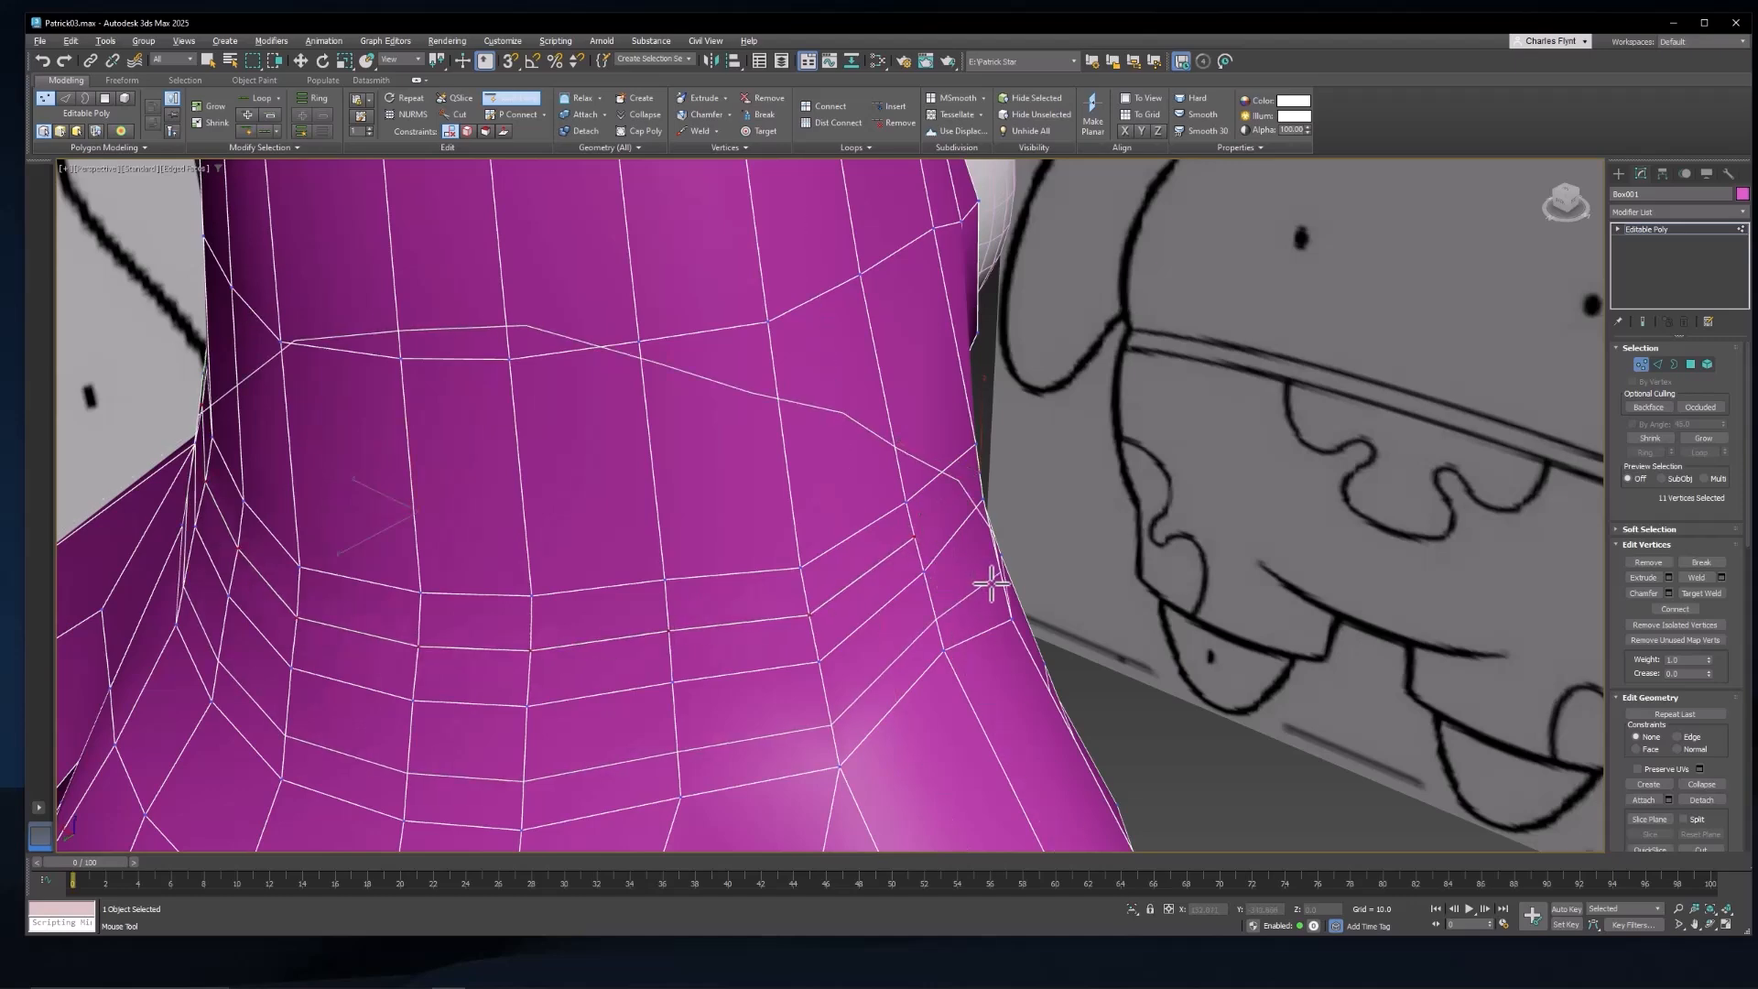
pyautogui.keyDown('alt'); pyautogui.moveTo(984, 581); pyautogui.dragTo(864, 537, button='middle'); pyautogui.keyUp('alt')
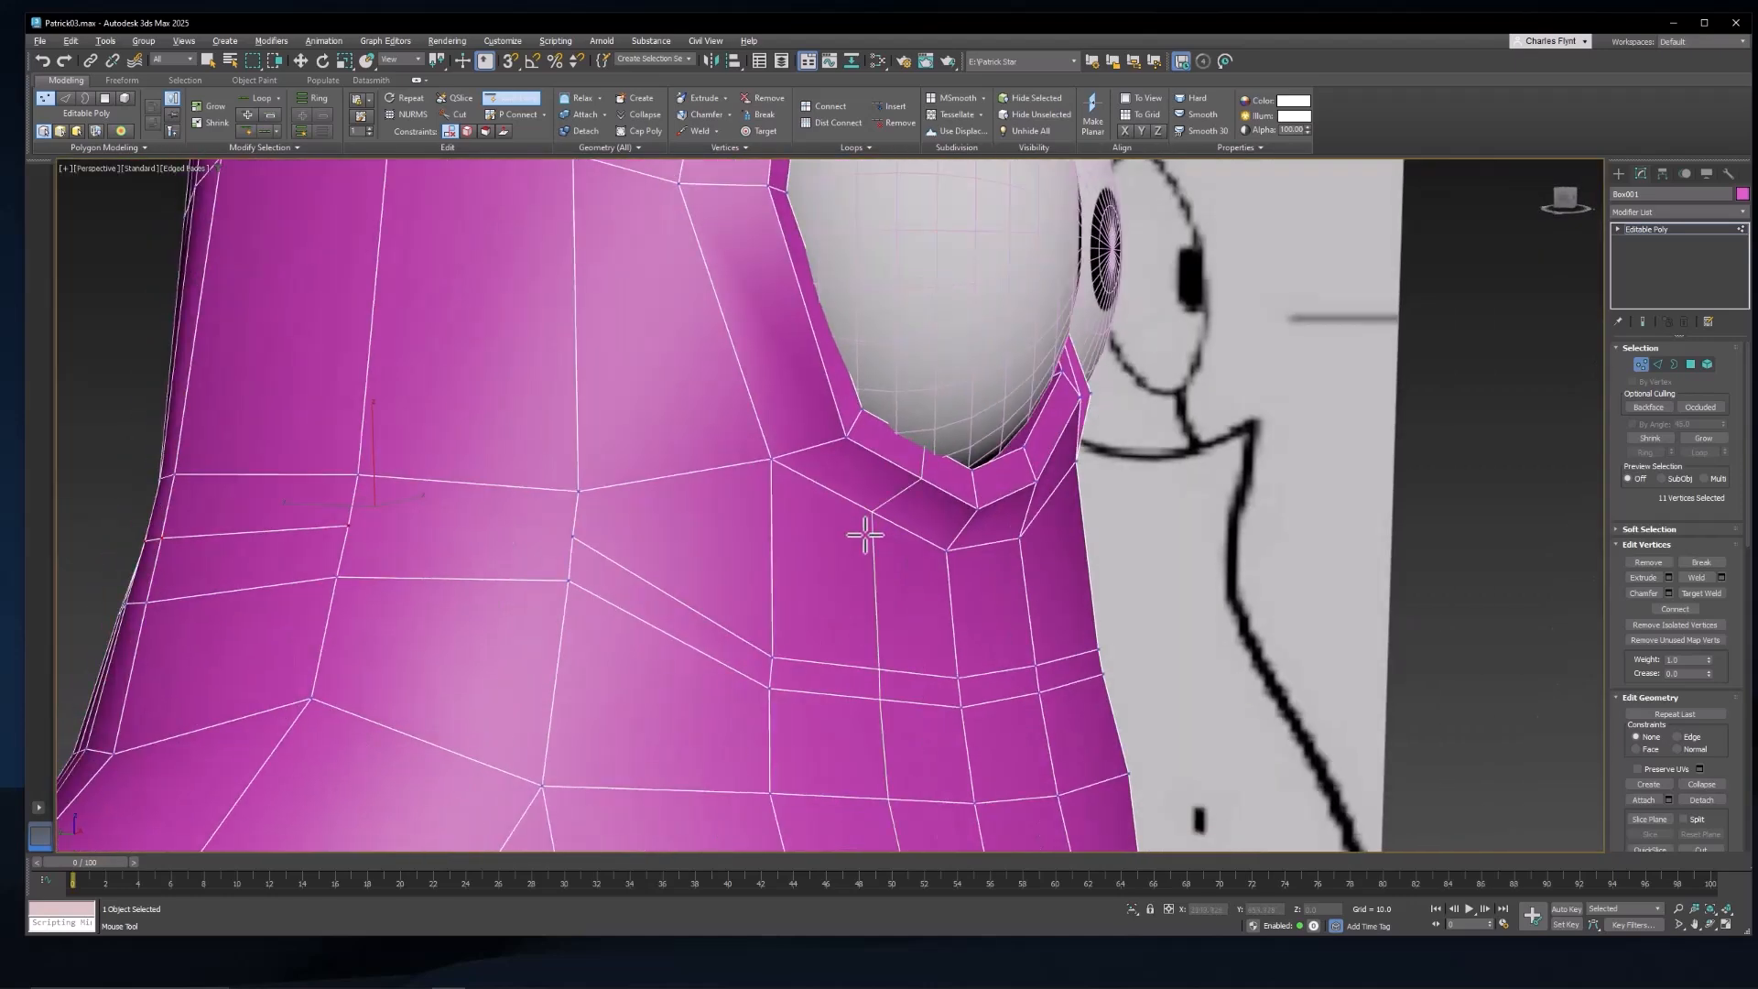
pyautogui.press('w')
# Step: Connect the upper mouth-corner vertex to the neighbouring end vertex of the new loop on the character's right side
pyautogui.click(575, 537)
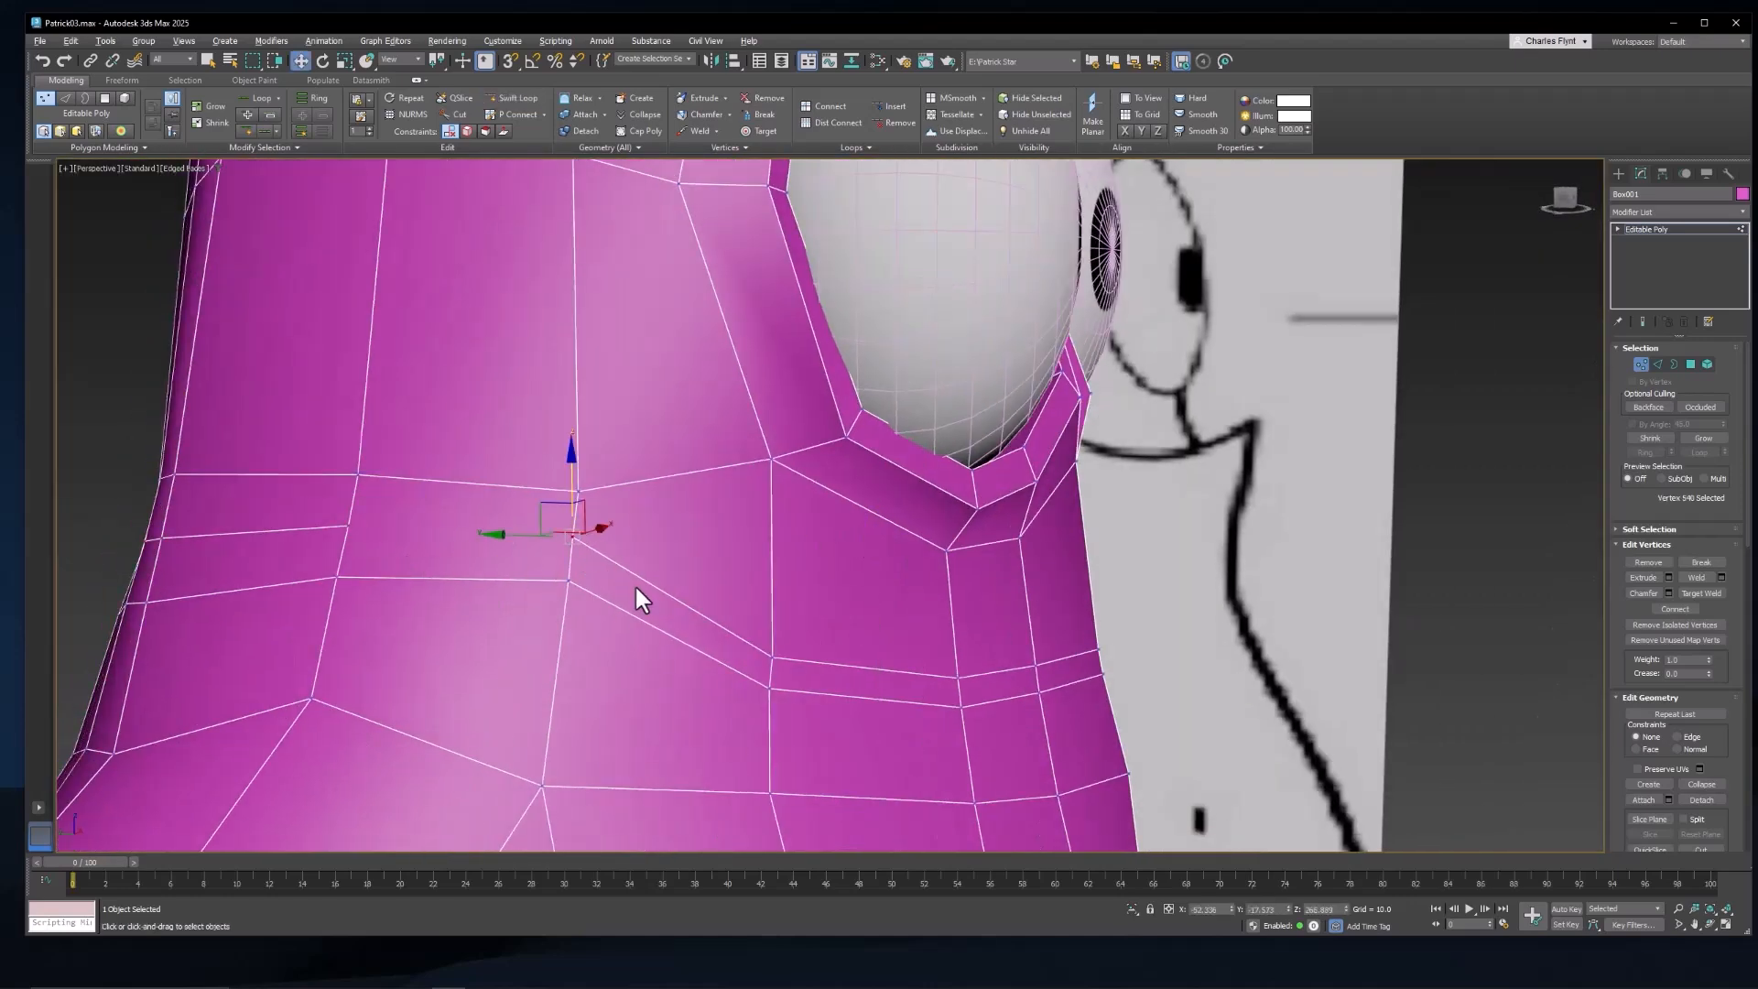
pyautogui.keyDown('ctrl'); pyautogui.click(353, 529); pyautogui.keyUp('ctrl')
pyautogui.rightClick(548, 467)
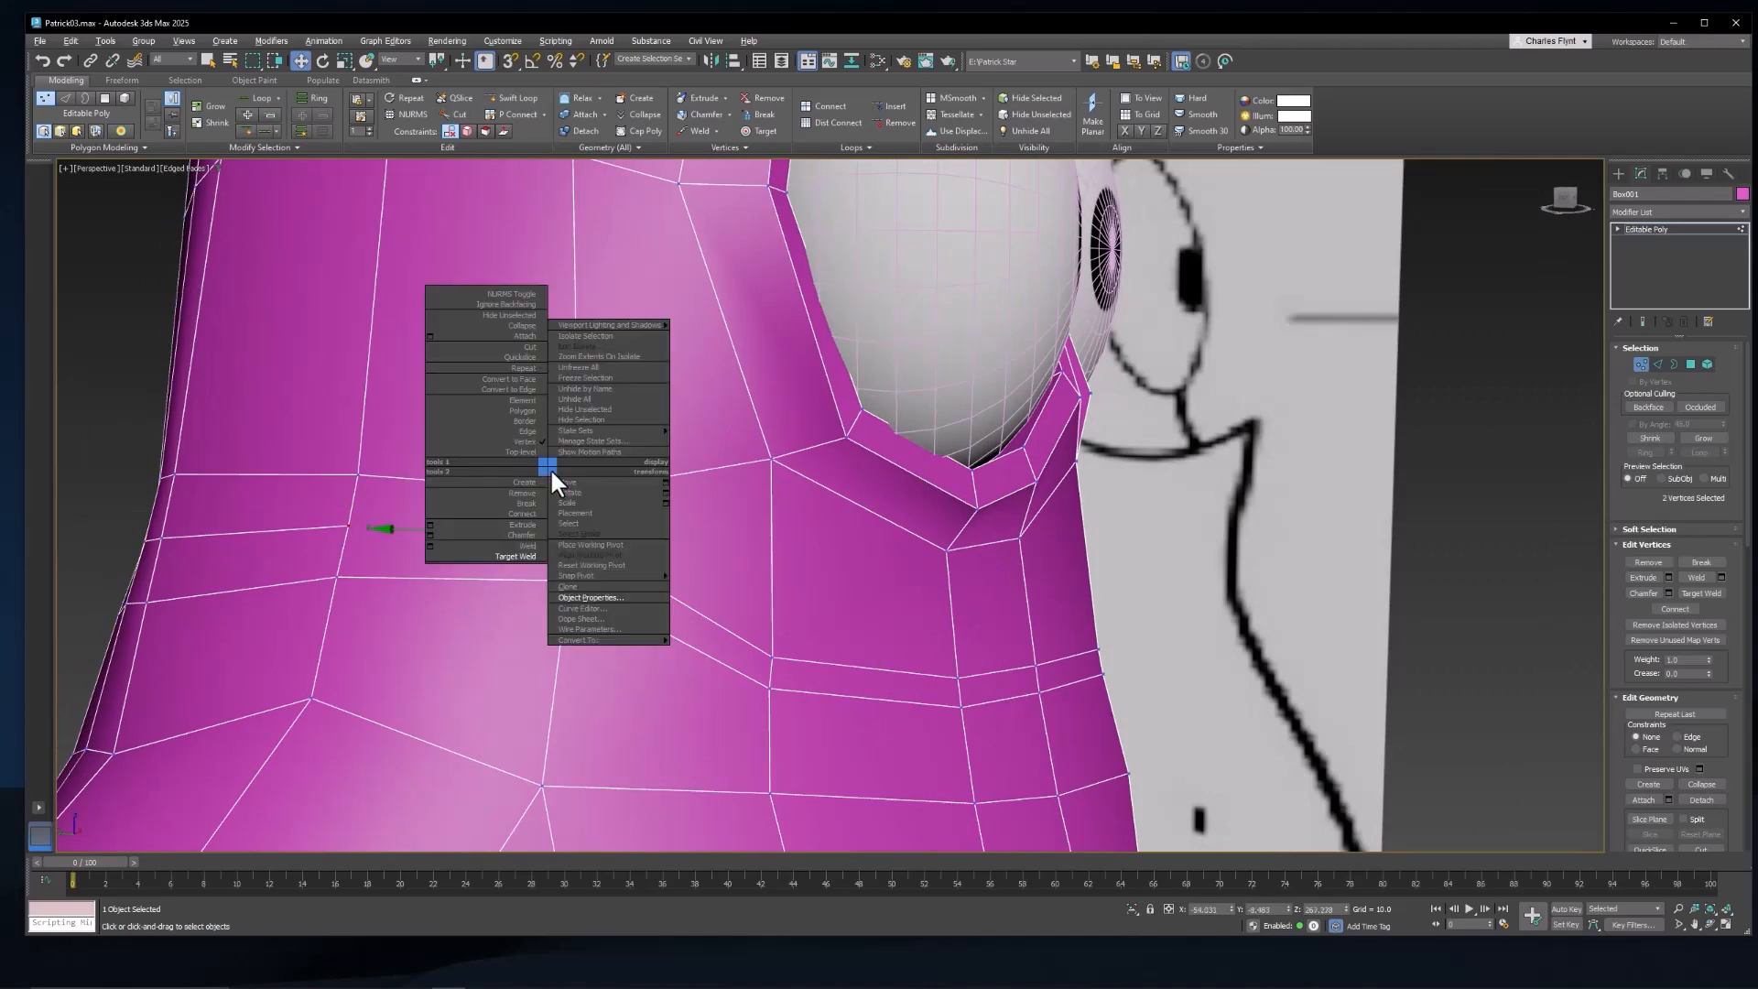
pyautogui.click(524, 513)
pyautogui.moveTo(906, 645)
pyautogui.keyDown('alt'); pyautogui.mouseDown(button='middle')
pyautogui.moveTo(926, 691)
pyautogui.moveTo(805, 659)
pyautogui.moveTo(640, 581)
pyautogui.moveTo(1016, 639)
pyautogui.moveTo(910, 641)
pyautogui.moveTo(1081, 640)
pyautogui.moveTo(906, 658)
pyautogui.mouseUp(button='middle'); pyautogui.keyUp('alt')
pyautogui.scroll(3, 928, 623)
pyautogui.scroll(-4, 928, 622)
pyautogui.scroll(3, 869, 632)
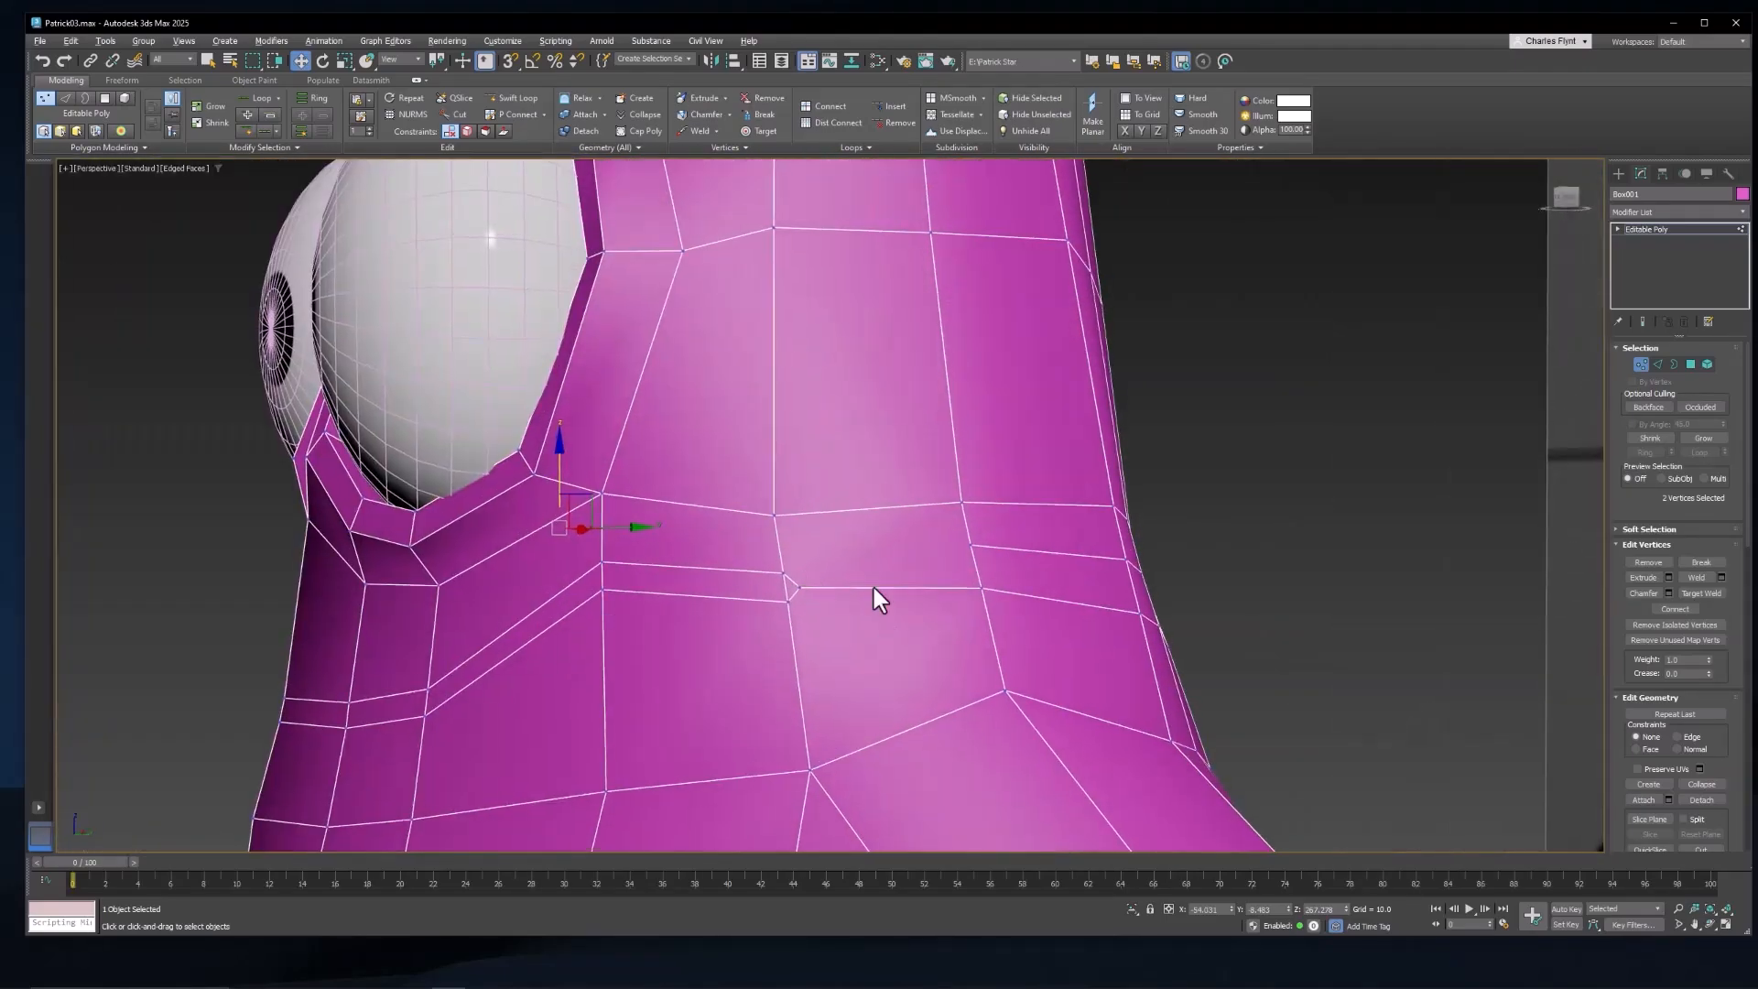
# Step: Remove the short diagonal edge joining the upper mouth-corner vertex to the lower horizontal edge behind it
pyautogui.scroll(4, 971, 585)
pyautogui.click(1657, 364)
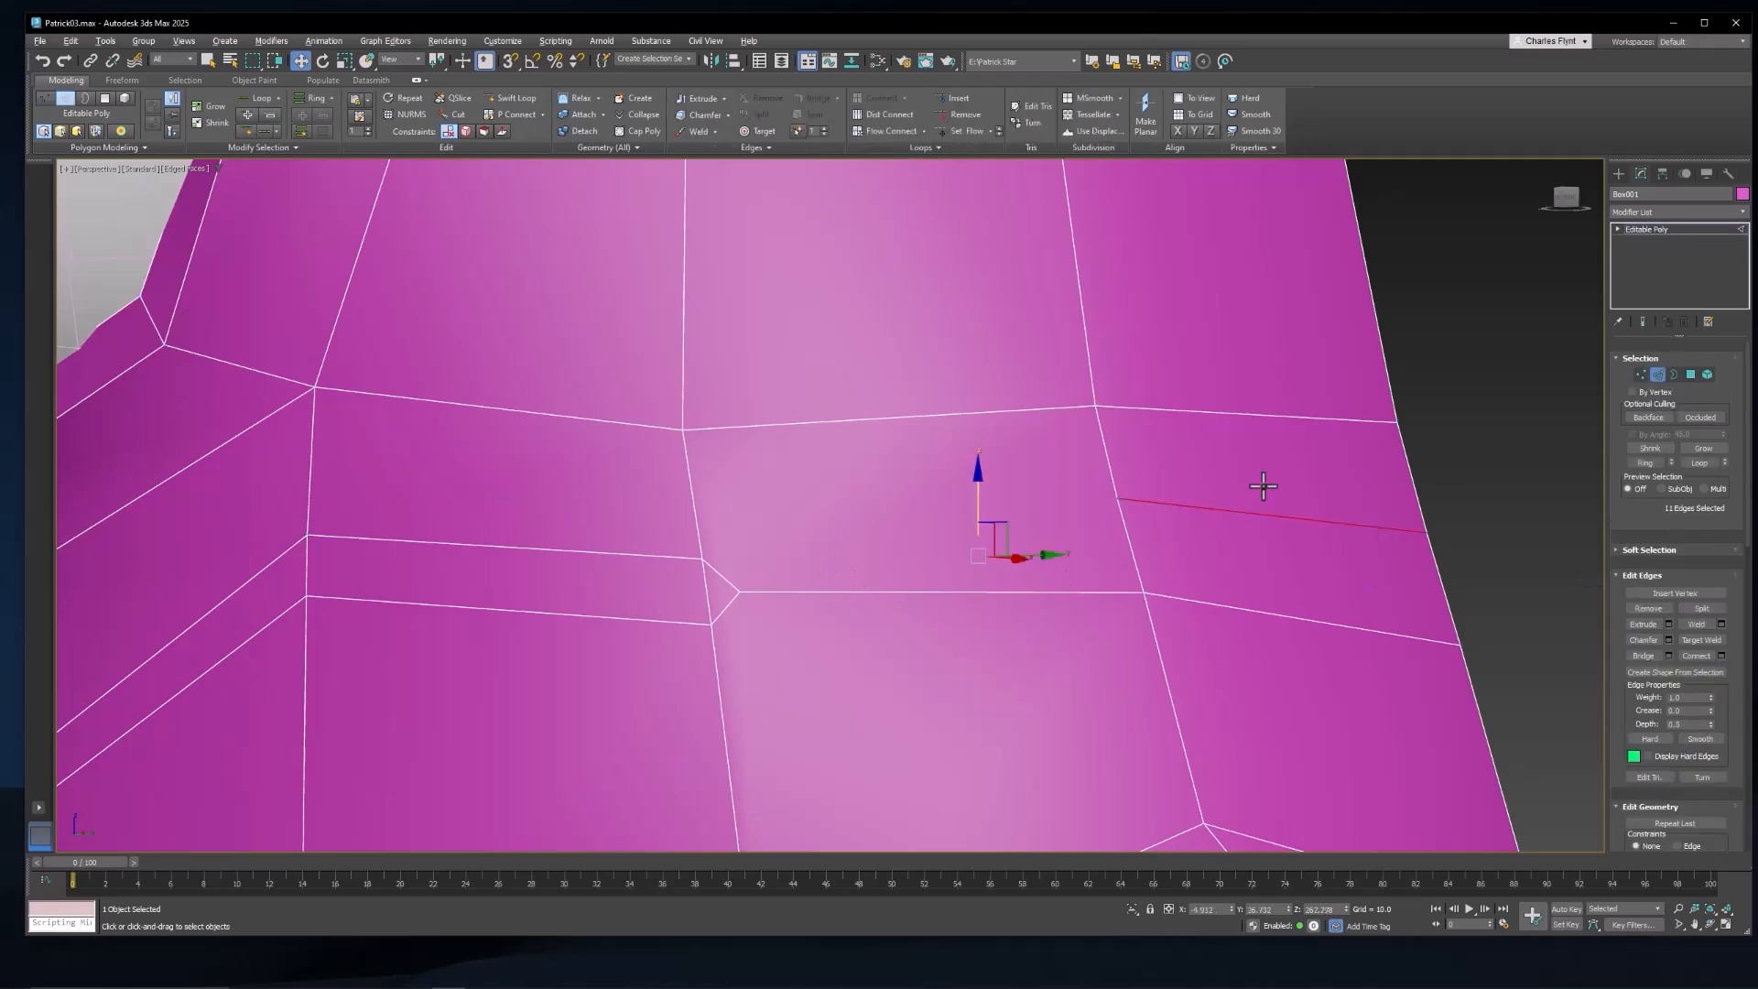
pyautogui.rightClick(841, 532)
pyautogui.click(608, 510)
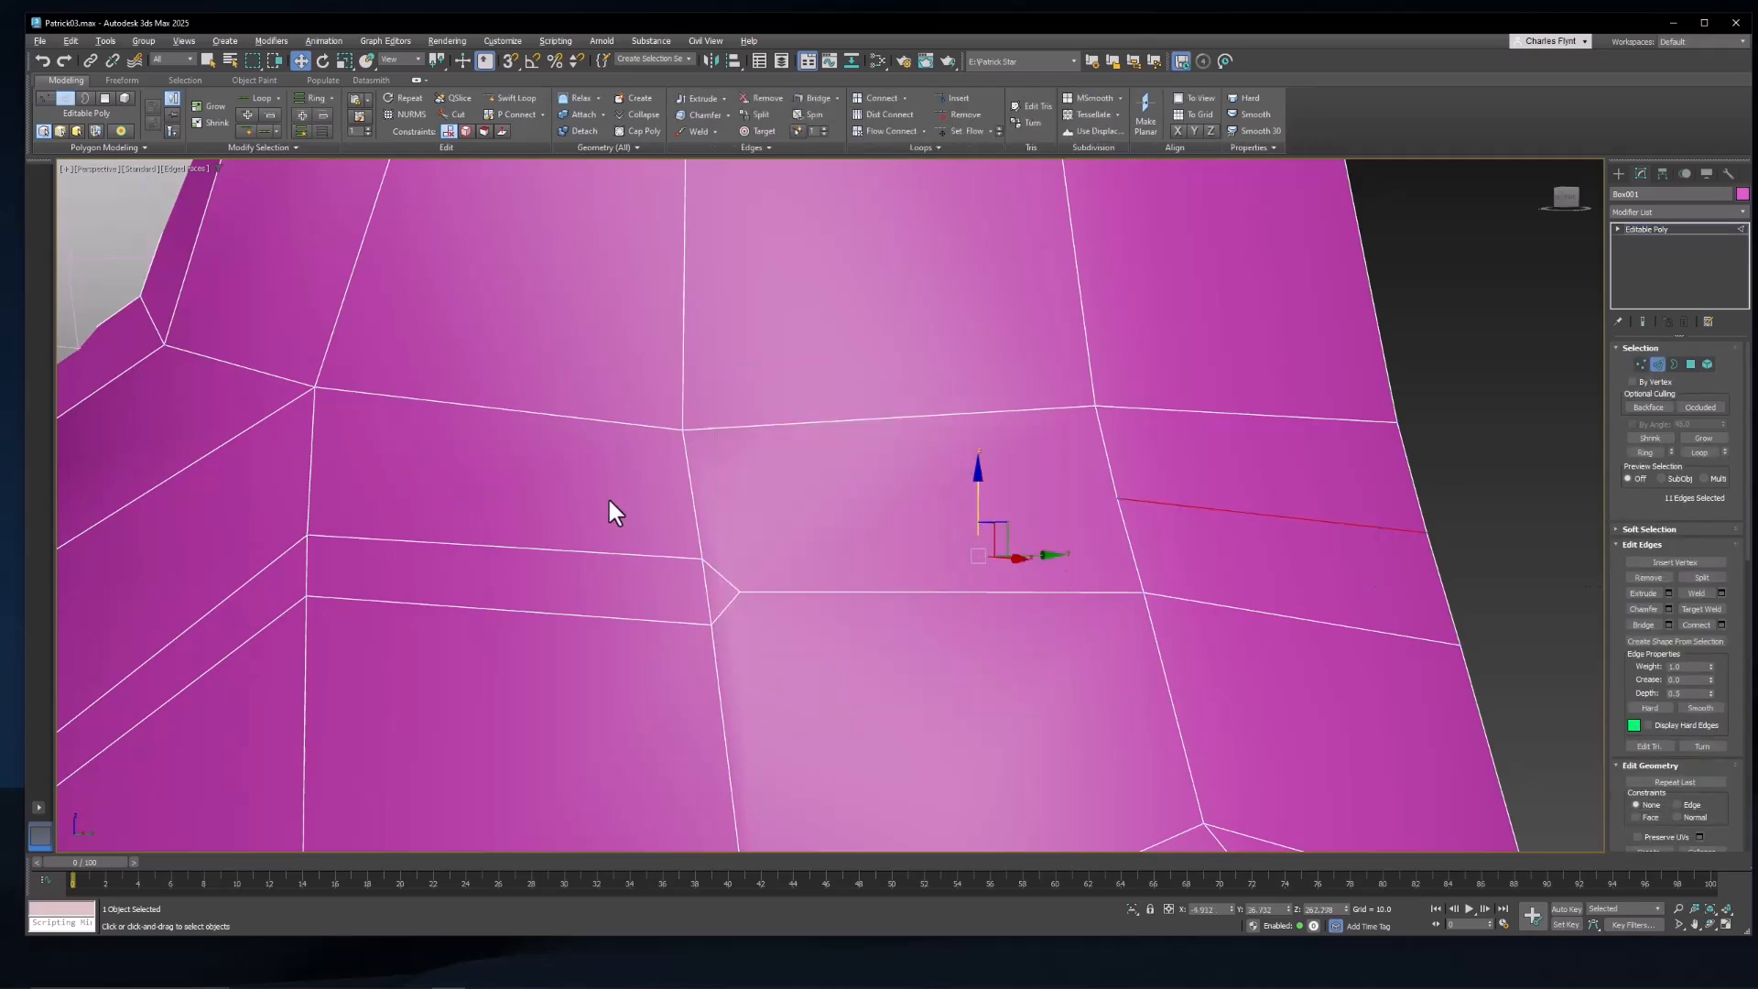
pyautogui.click(720, 575)
pyautogui.rightClick(774, 525)
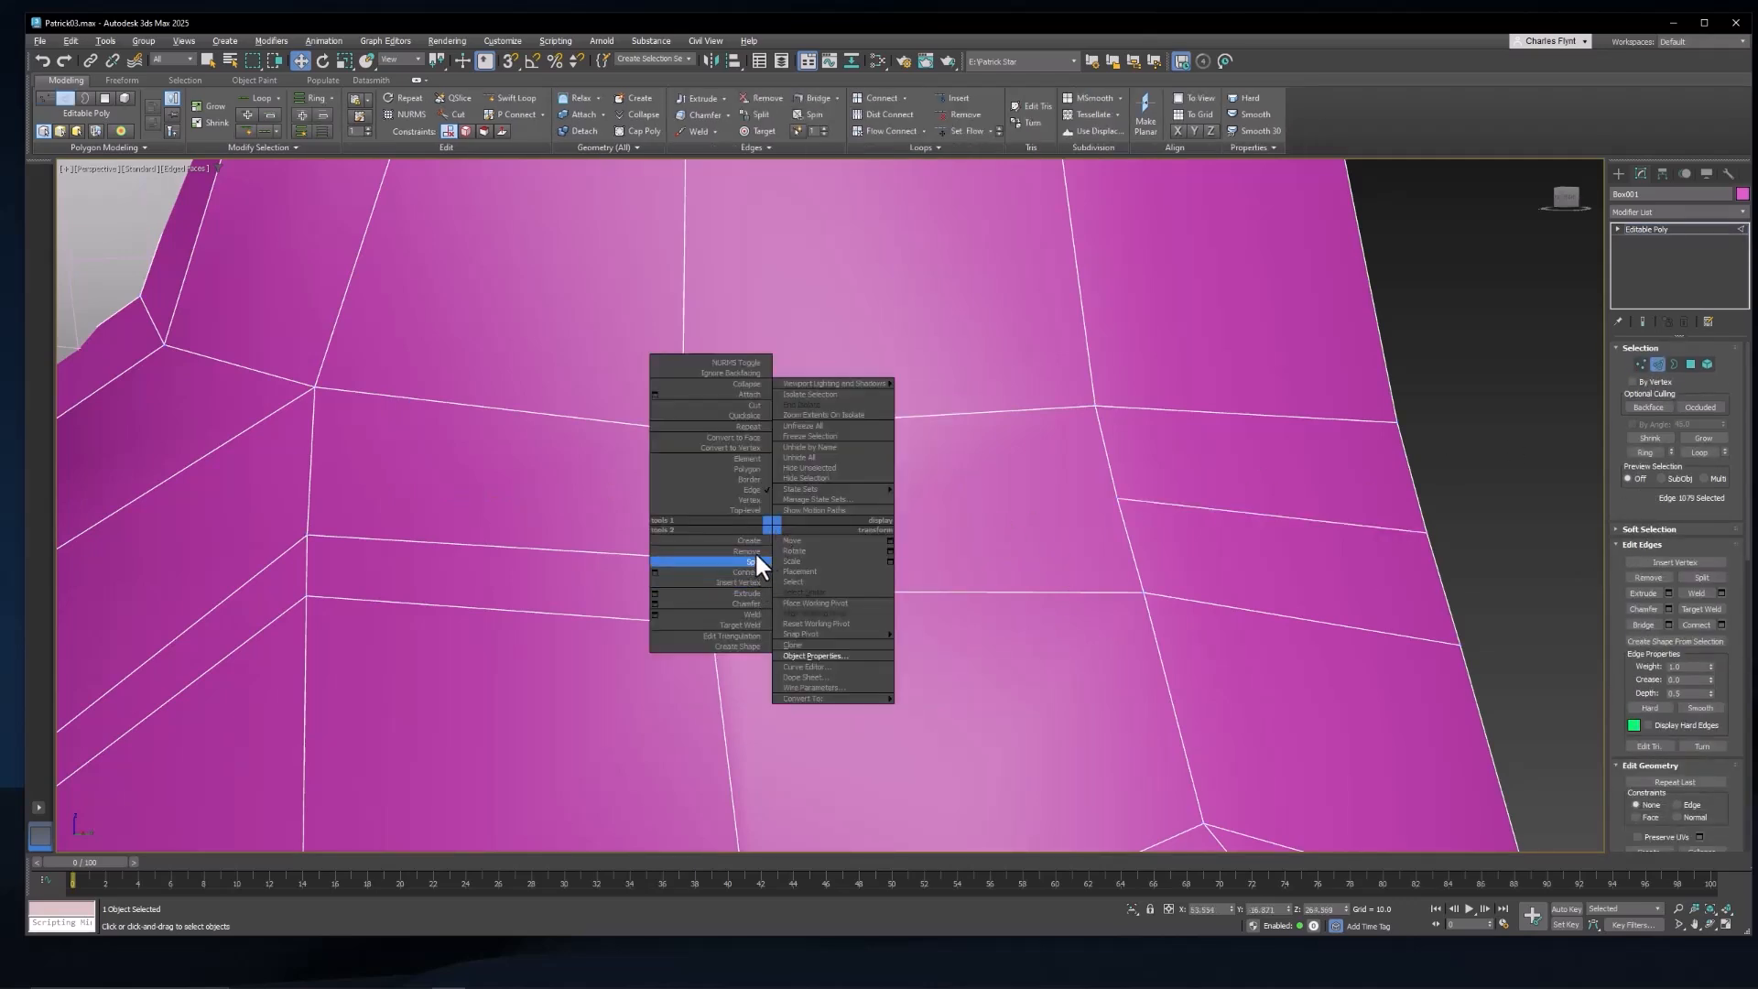
pyautogui.click(747, 551)
# Step: Connect the upper mouth-corner vertex to the open end vertex of the upper loop around the back of the head
pyautogui.click(1642, 364)
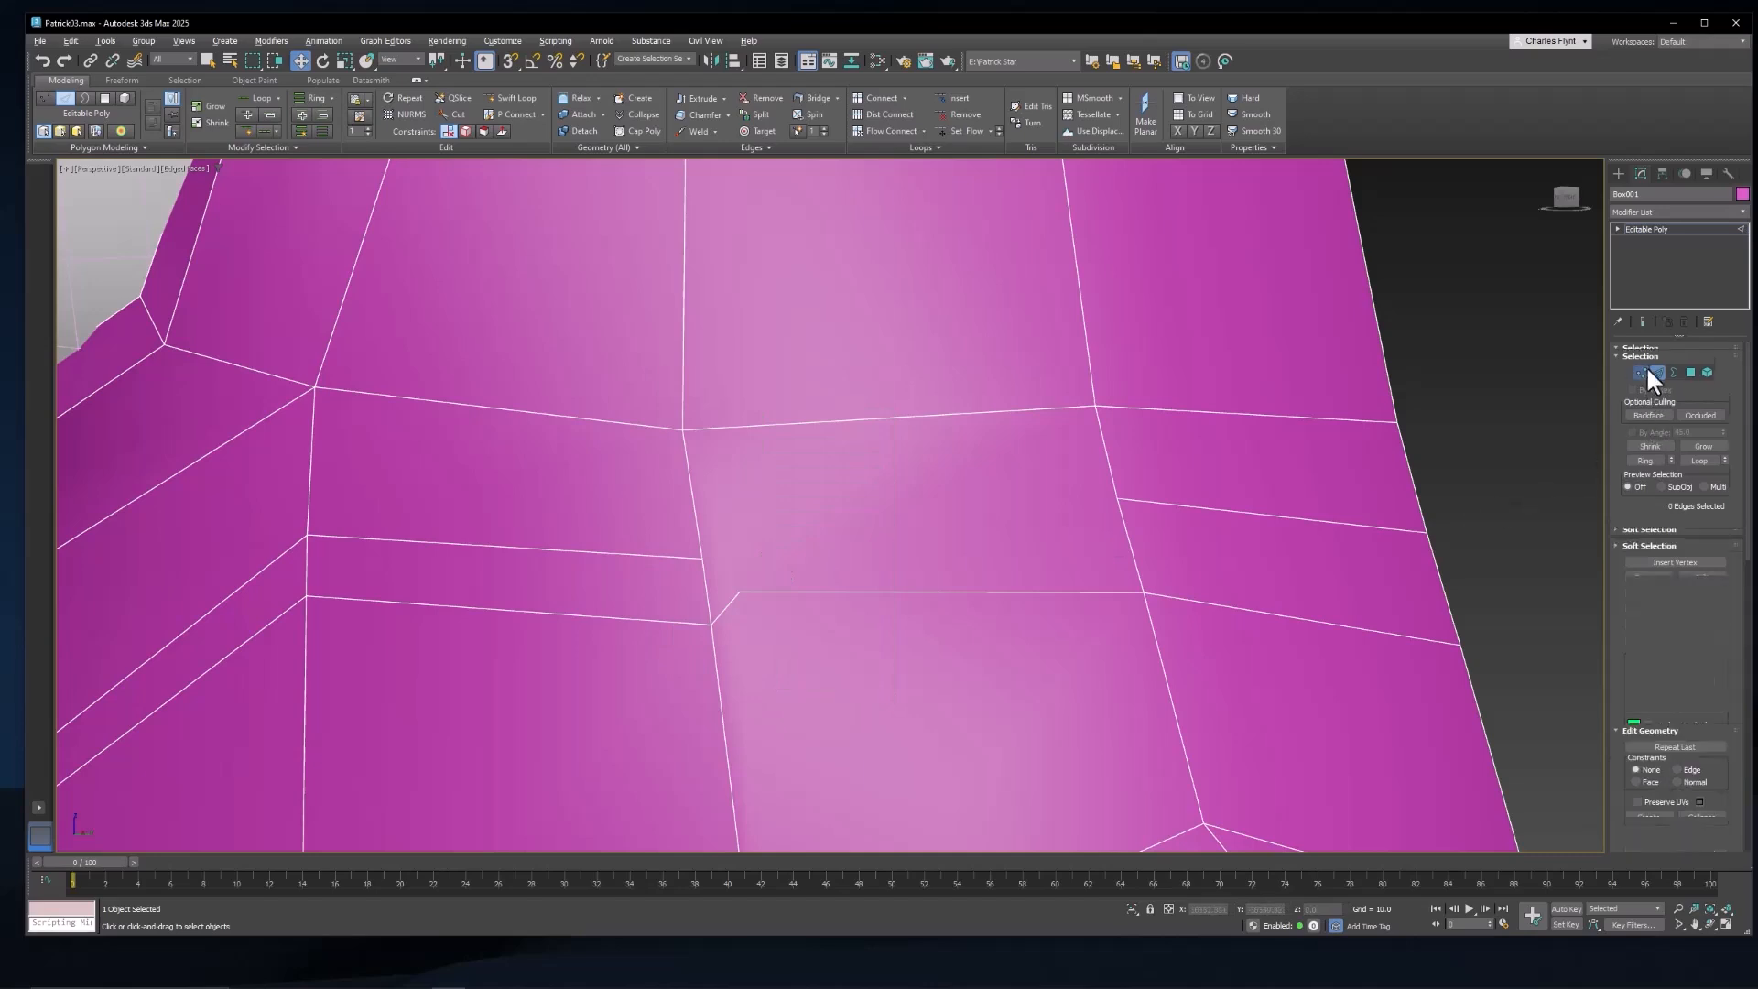
pyautogui.click(704, 558)
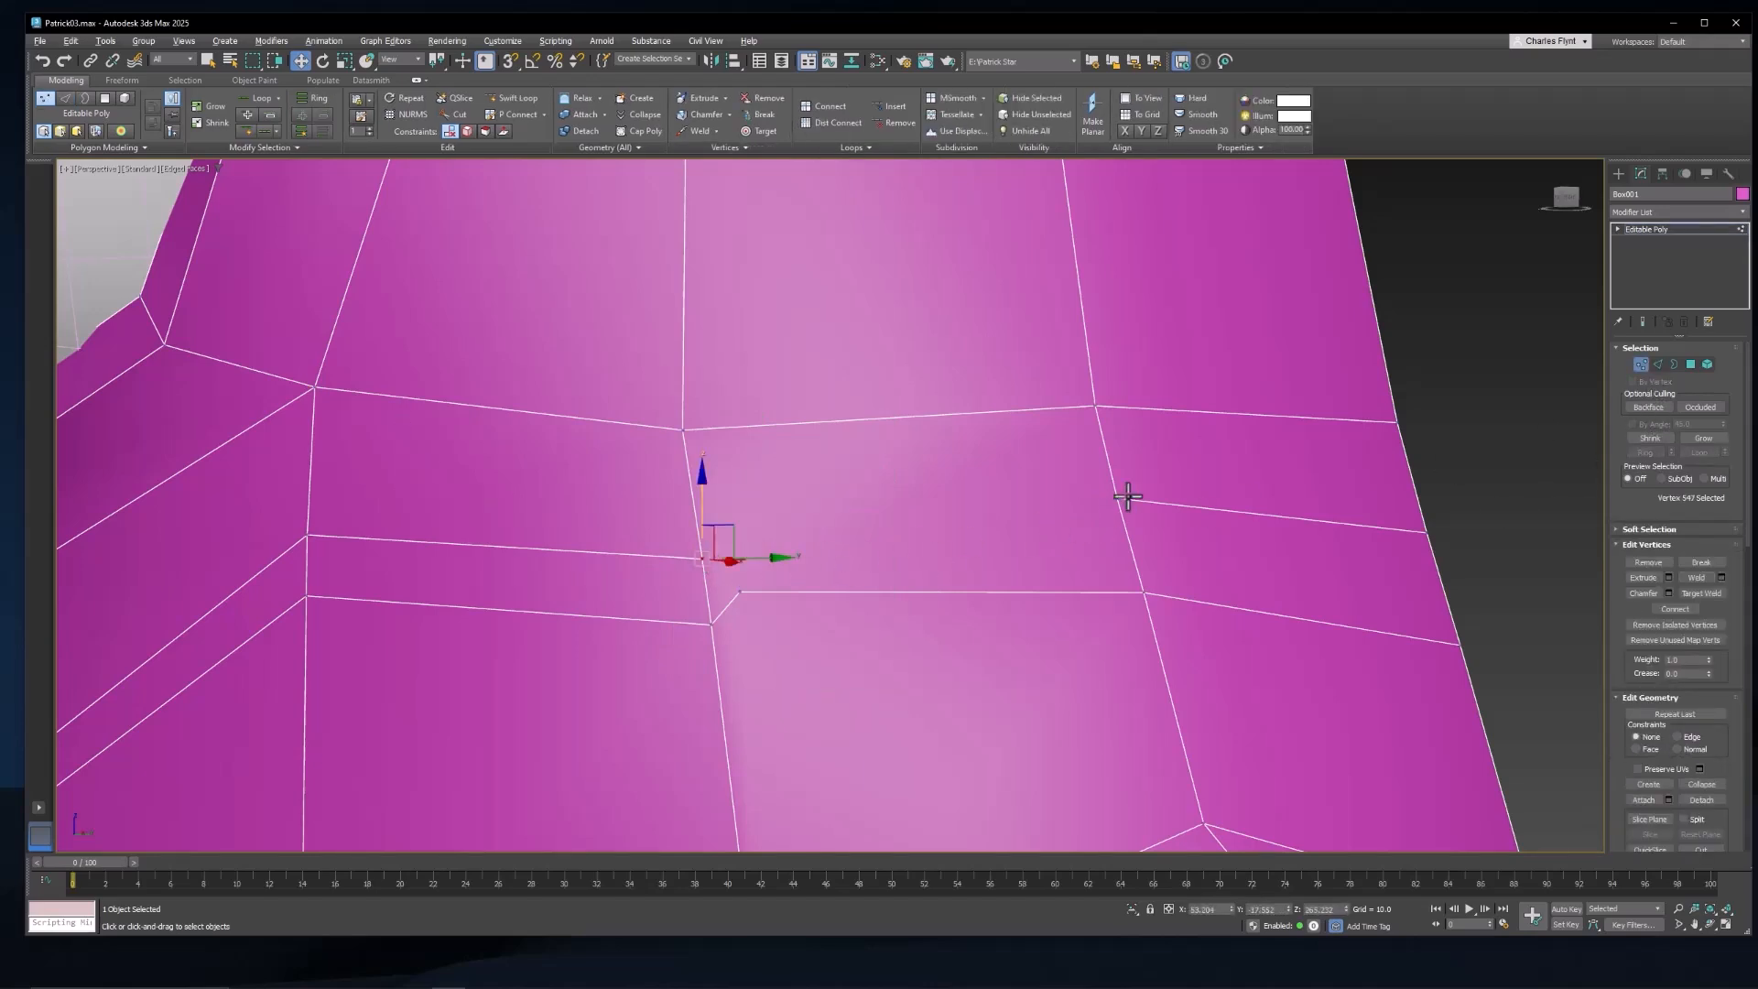
pyautogui.keyDown('ctrl'); pyautogui.click(1120, 498); pyautogui.keyUp('ctrl')
pyautogui.rightClick(1027, 467)
pyautogui.click(1005, 501)
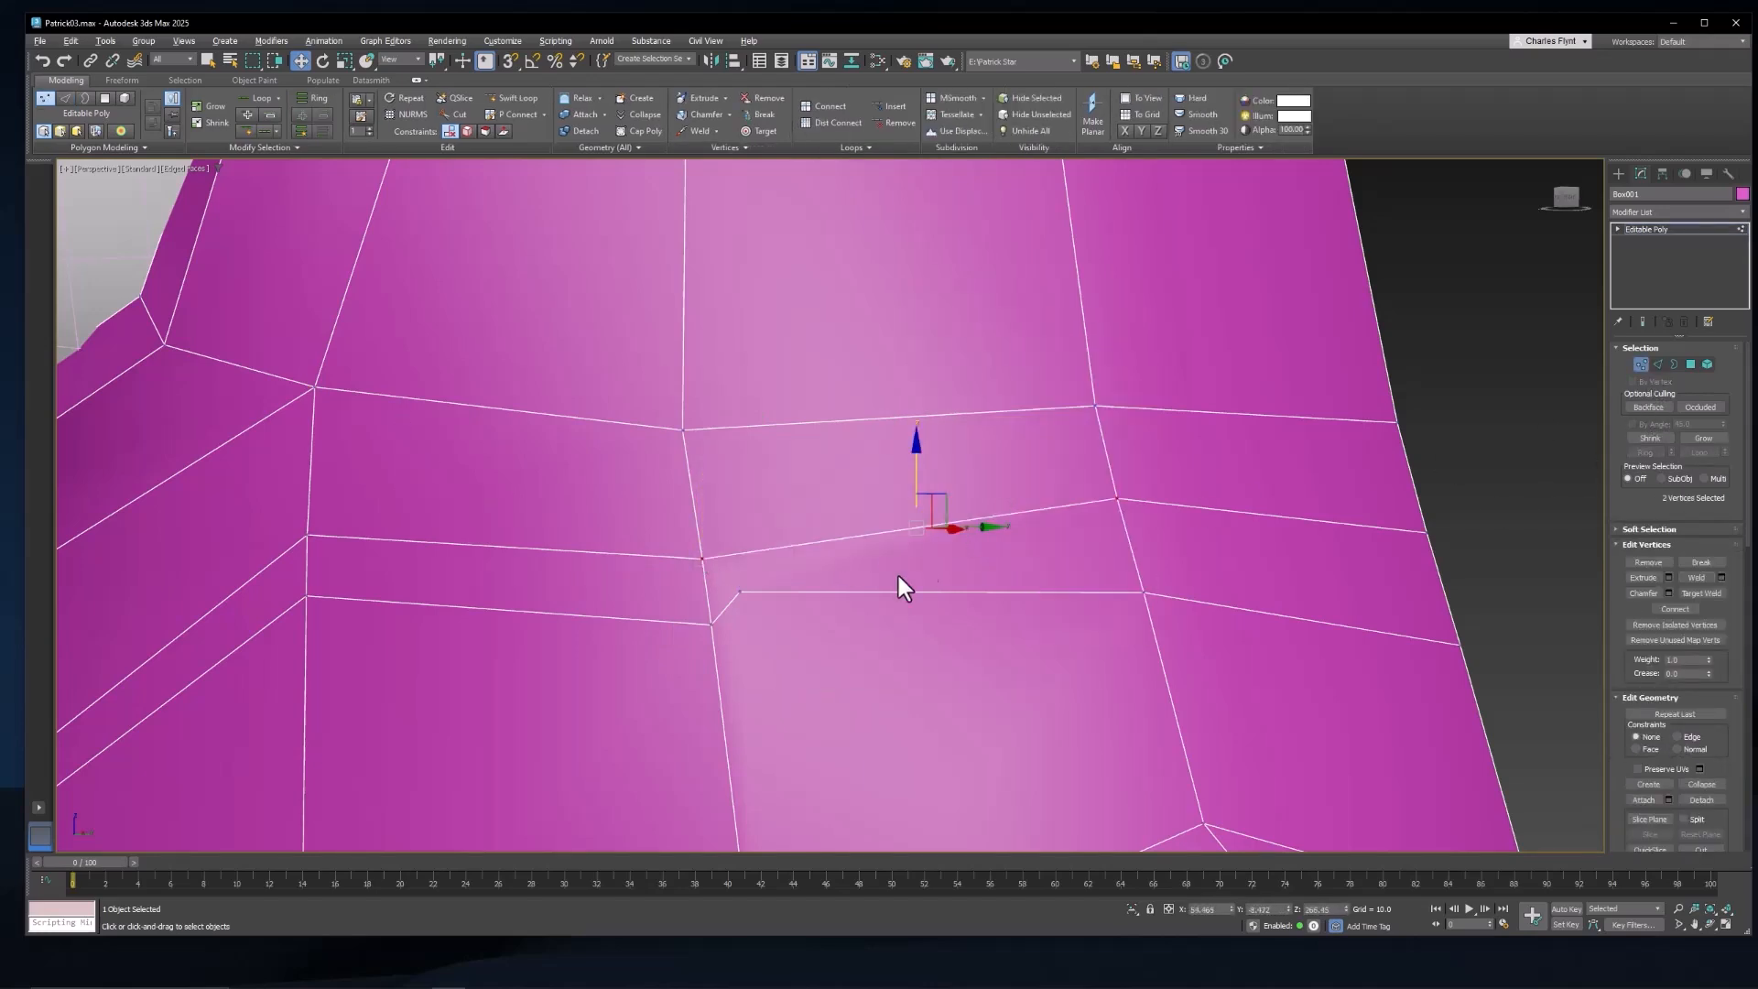
# Step: Target-weld the stray vertex beside the mouth corner onto the lower mouth-corner vertex
pyautogui.click(747, 595)
pyautogui.rightClick(766, 602)
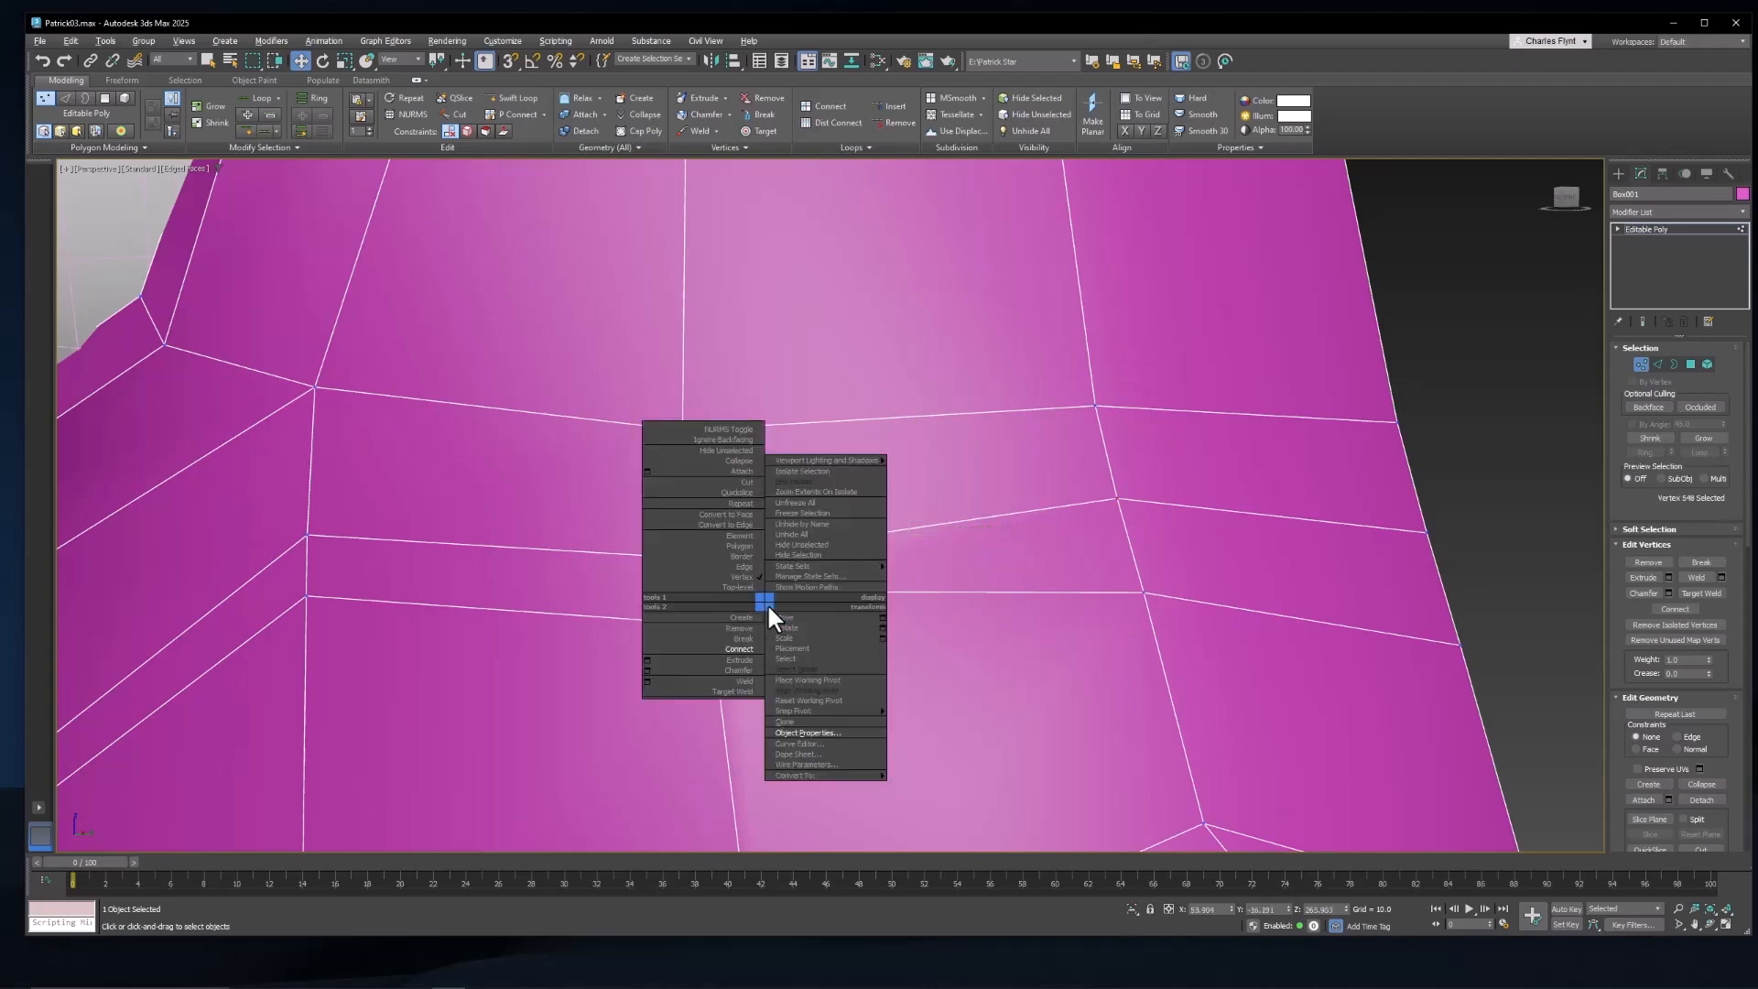
pyautogui.click(724, 690)
pyautogui.scroll(-10, 775, 617)
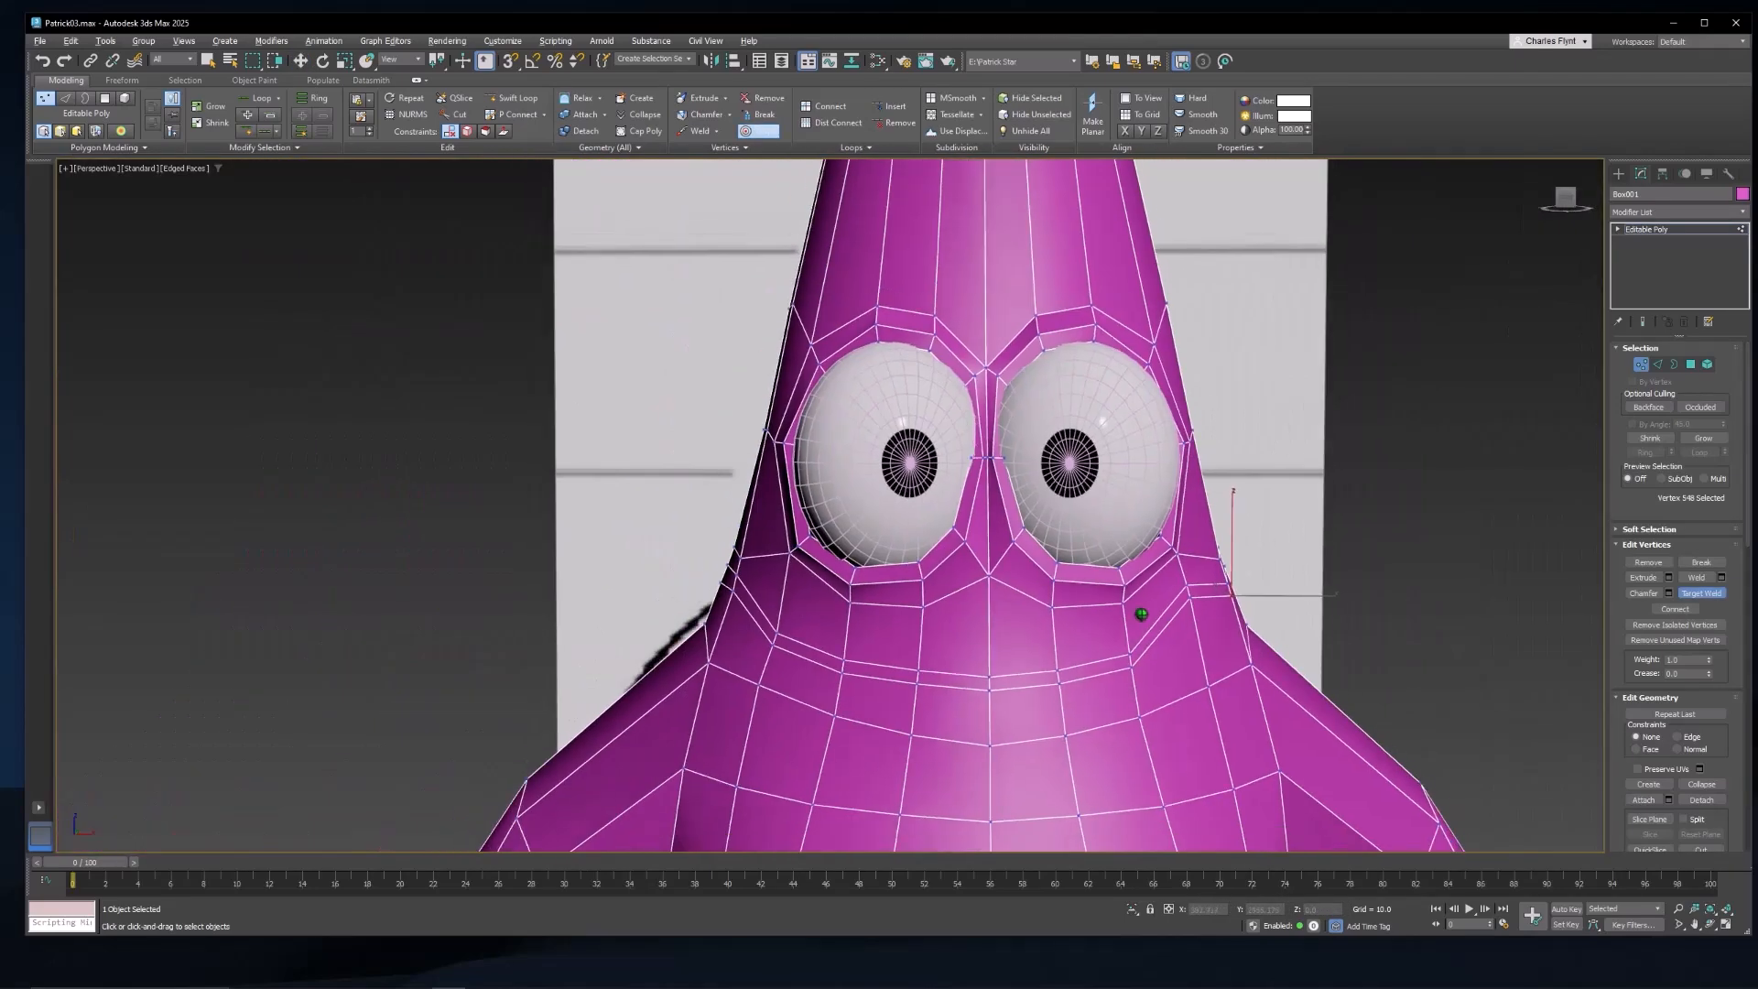
pyautogui.keyDown('alt'); pyautogui.moveTo(1141, 615); pyautogui.dragTo(1217, 590, button='middle'); pyautogui.keyUp('alt')
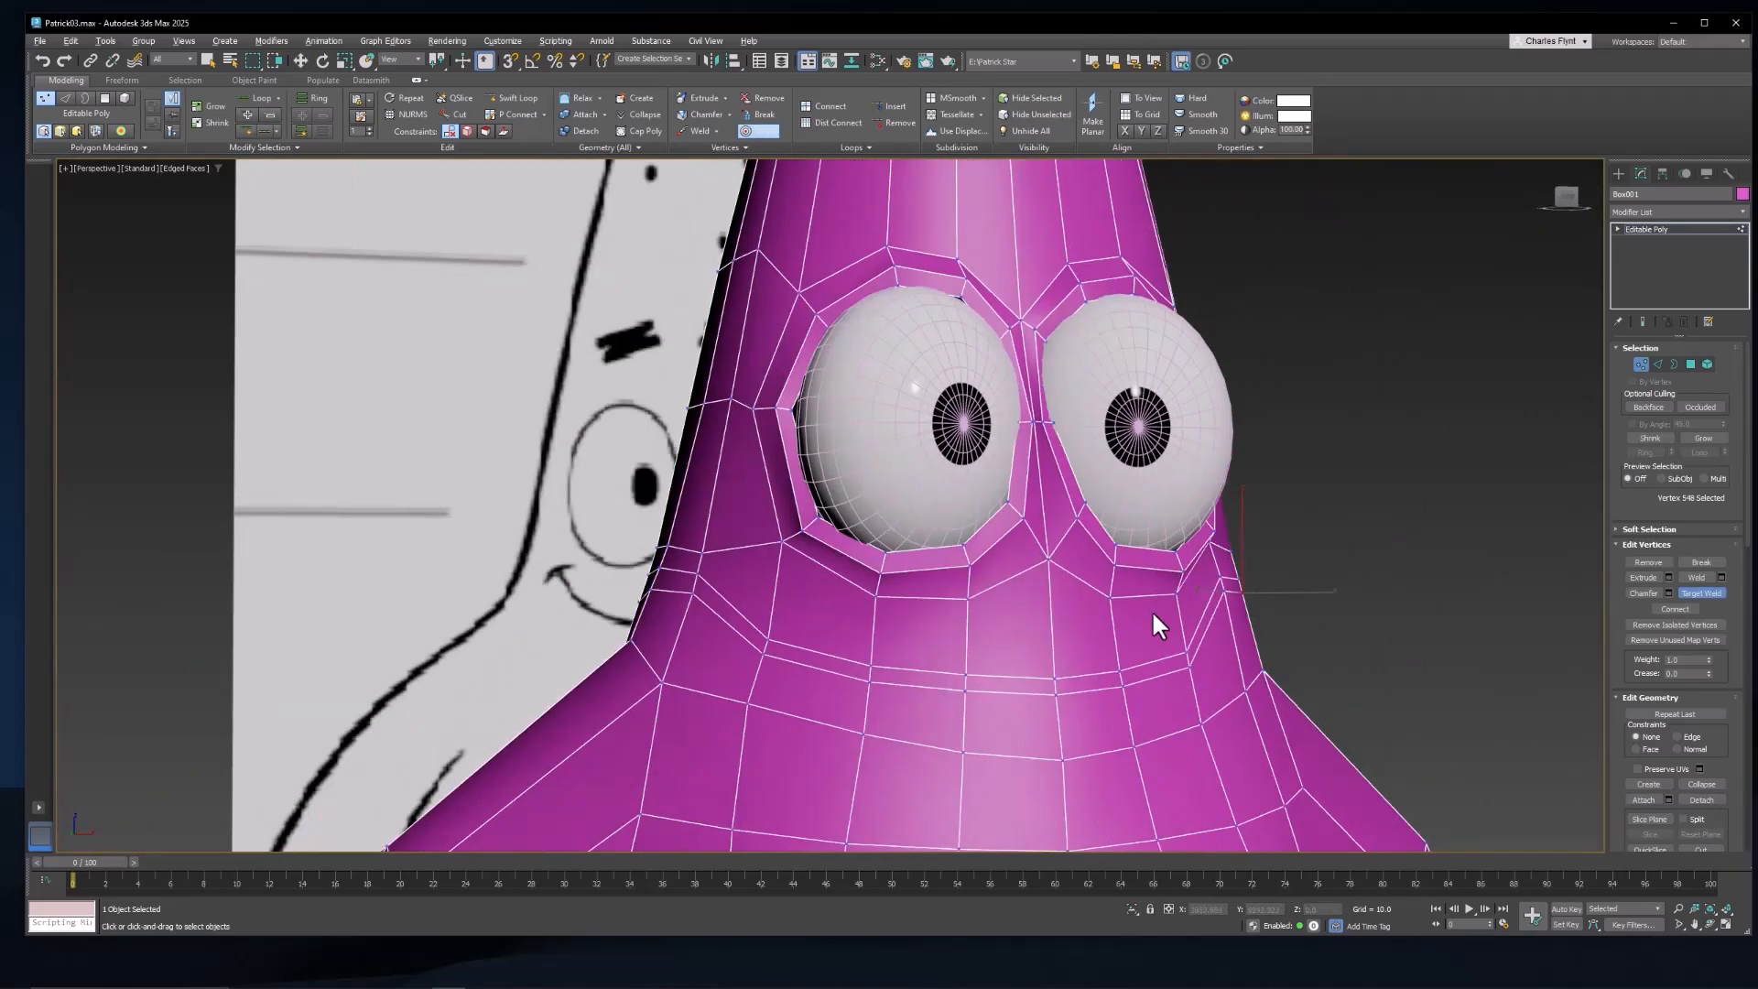
pyautogui.press('w')
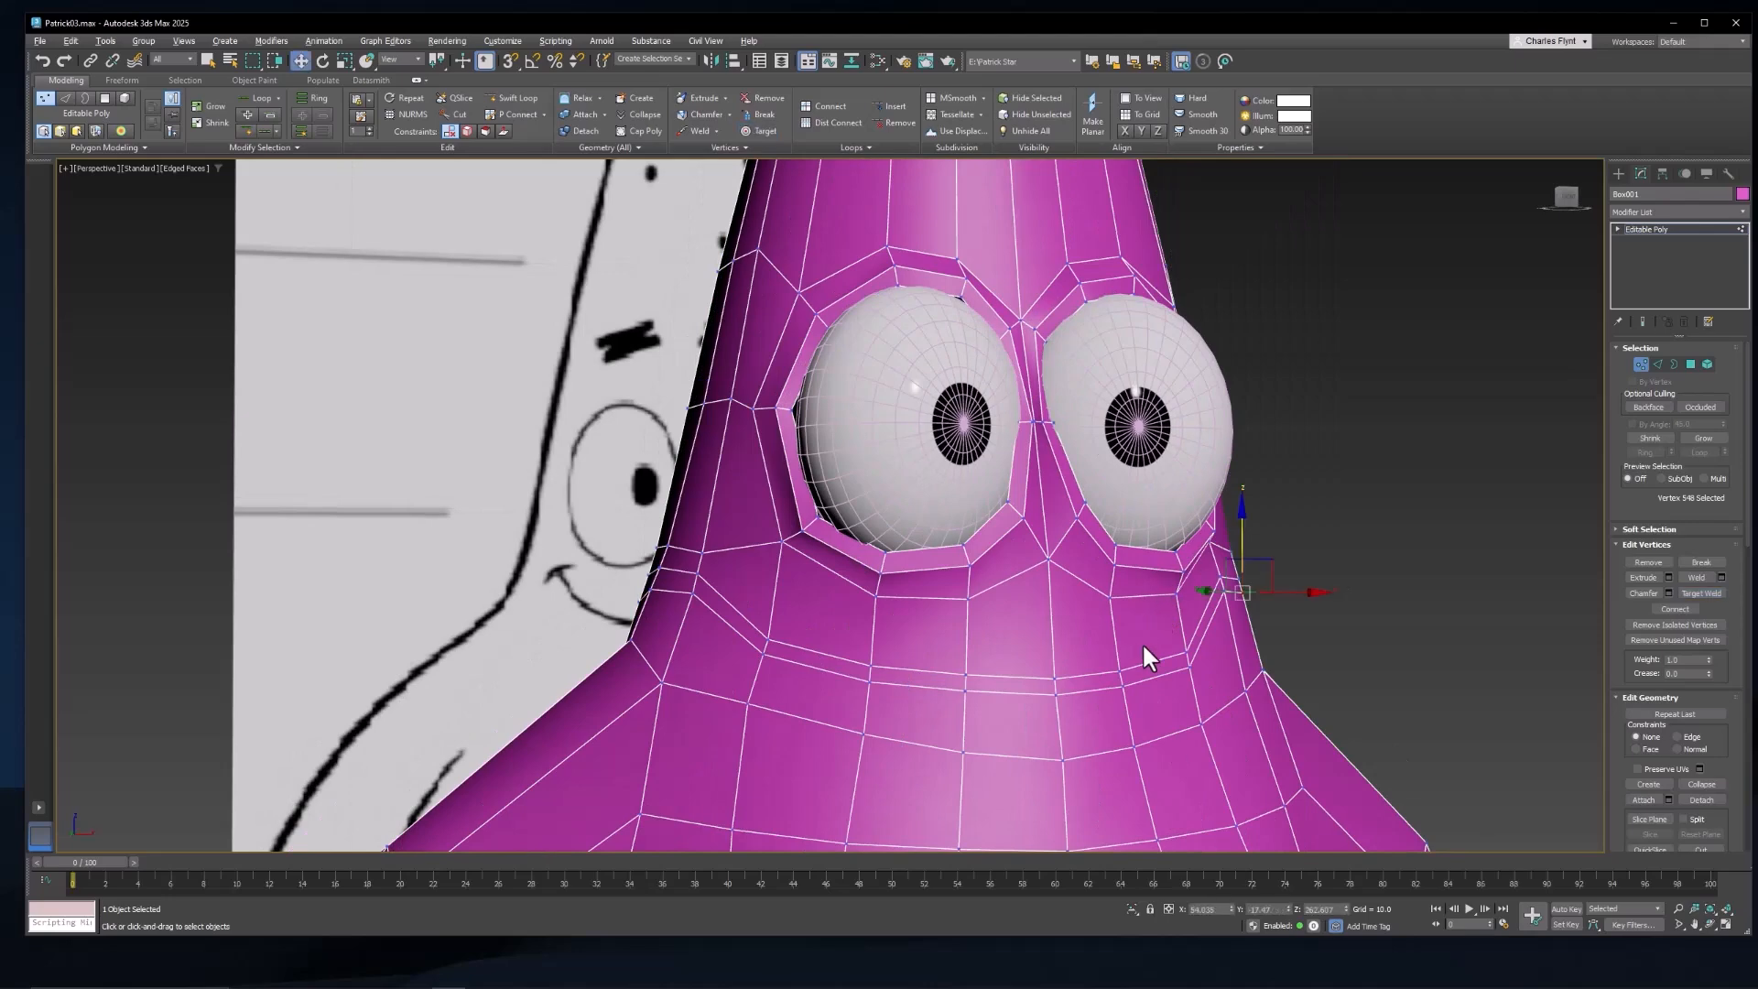
# Step: Select all body polygons on the character's left half, including the missed one beside the eye, and delete them
pyautogui.moveTo(1141, 641)
pyautogui.mouseDown(button='middle')
pyautogui.moveTo(1132, 582)
pyautogui.moveTo(1130, 602)
pyautogui.moveTo(1110, 582)
pyautogui.mouseUp(button='middle')
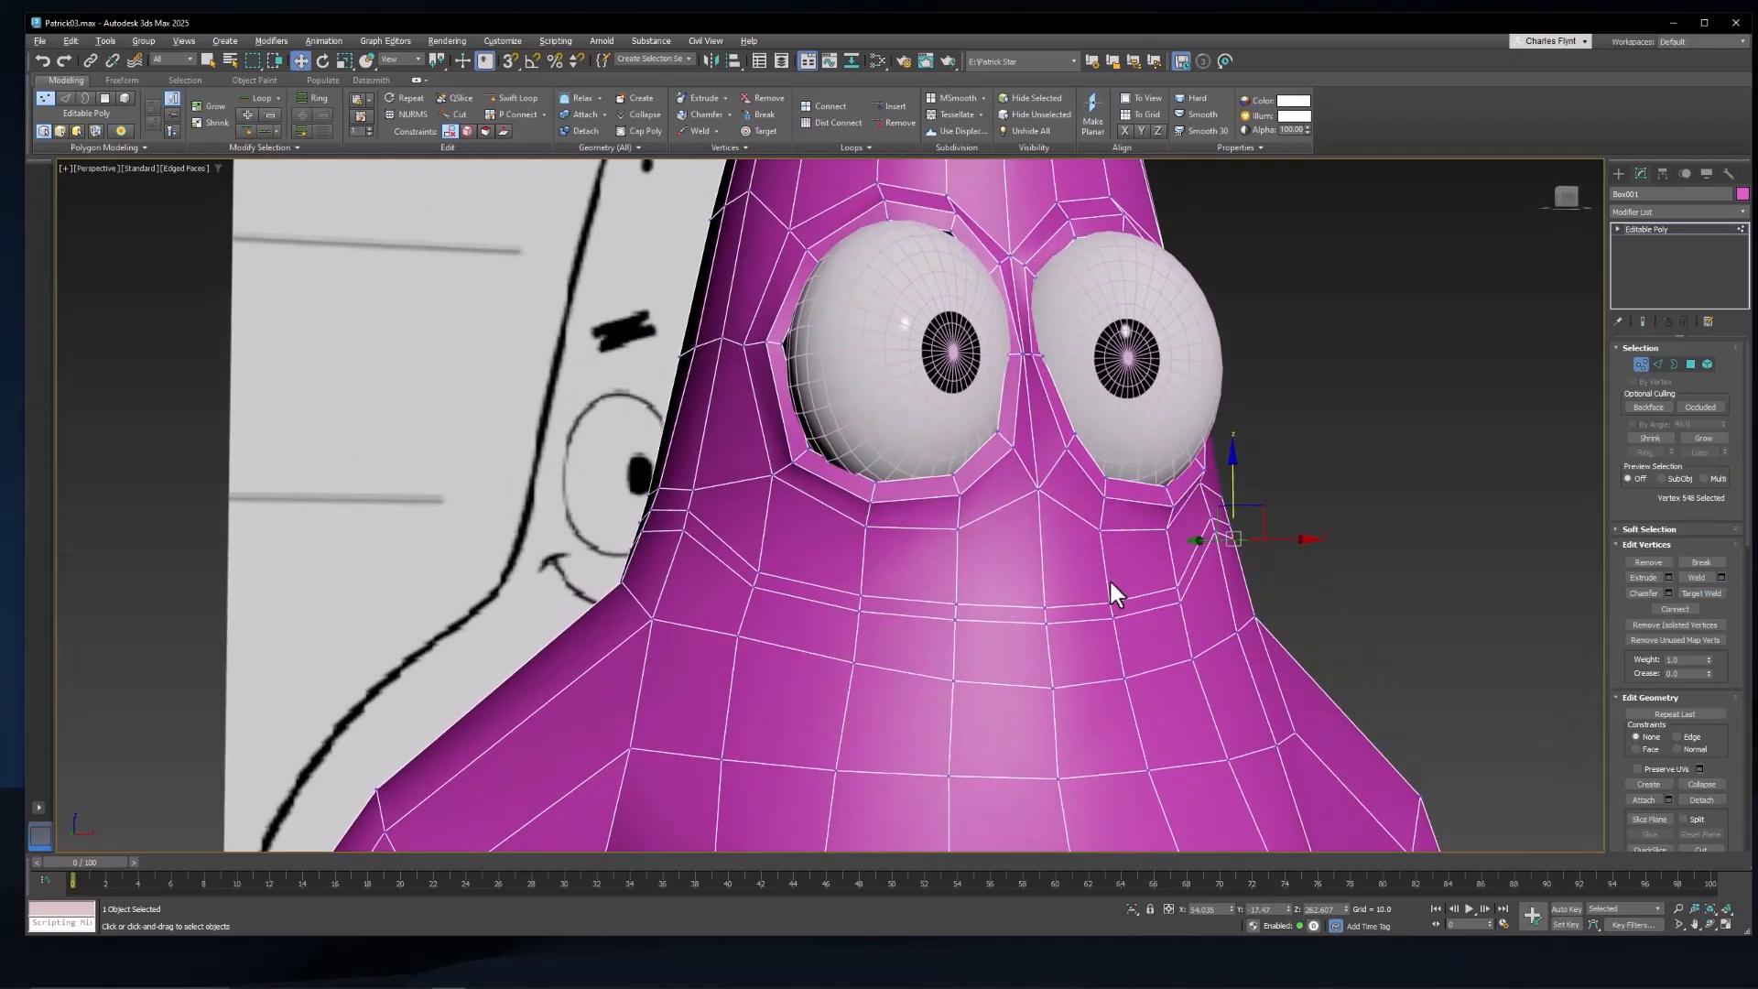
pyautogui.scroll(-10, 1124, 580)
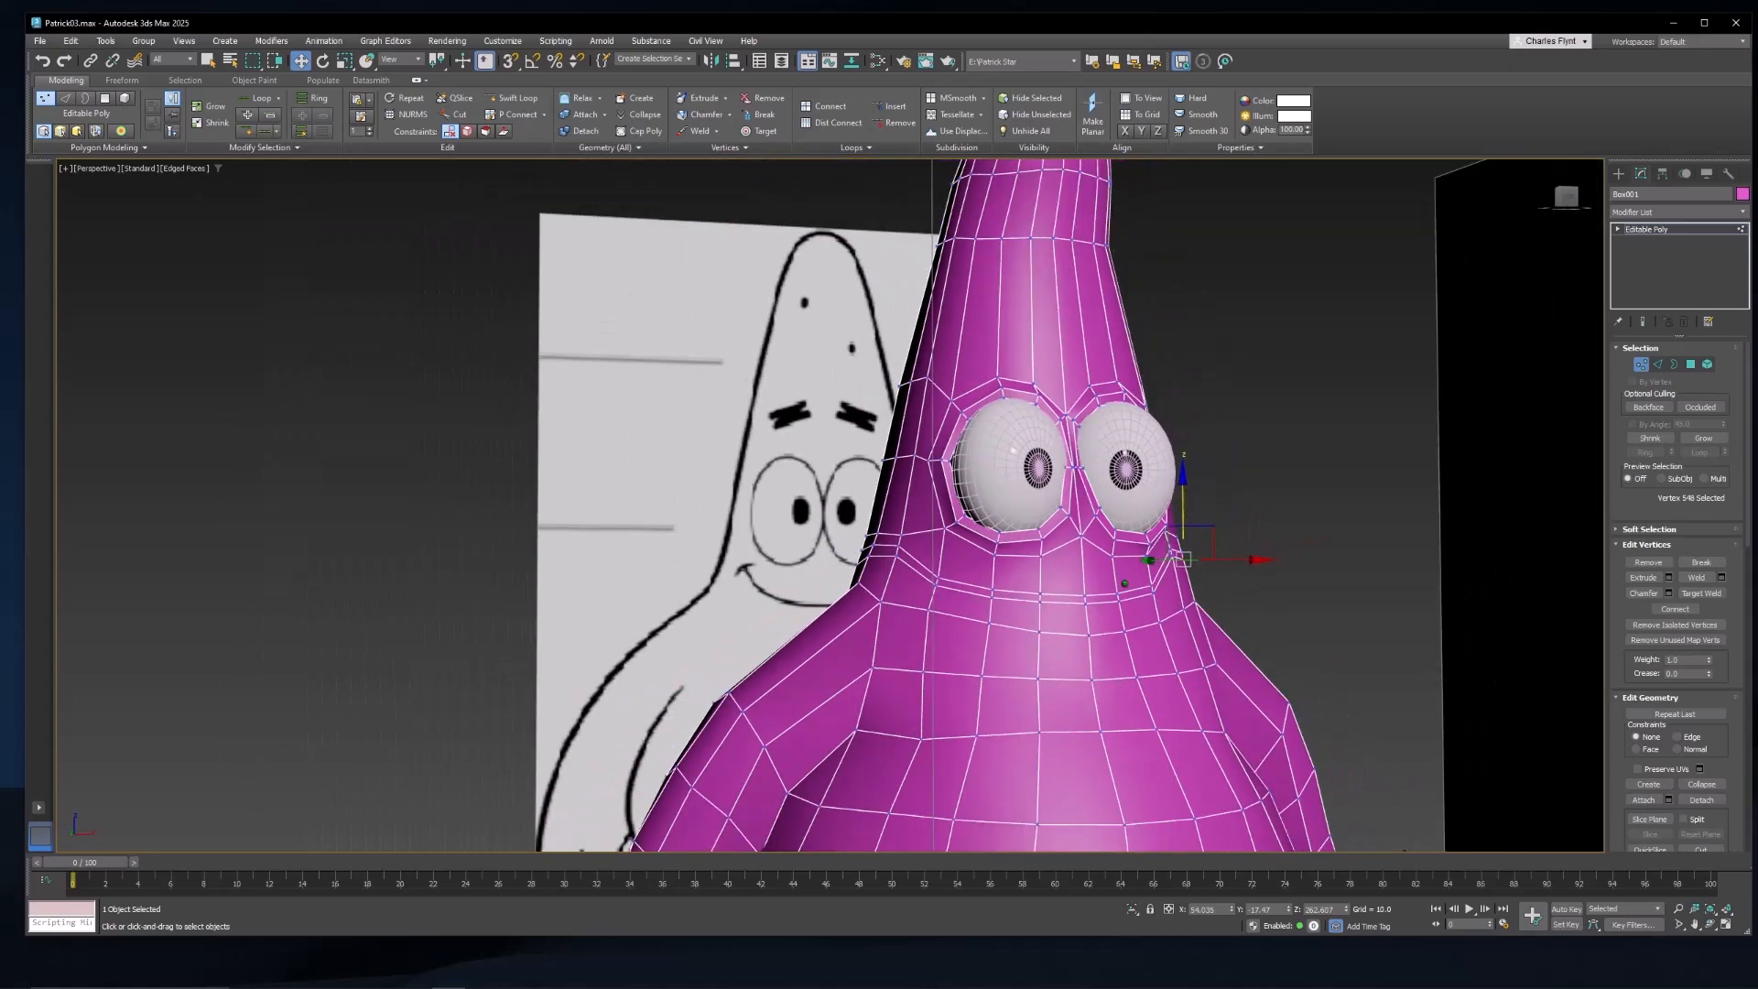
pyautogui.moveTo(1115, 659); pyautogui.dragTo(952, 497, button='middle')
pyautogui.press('f')
pyautogui.scroll(-8, 1059, 628)
pyautogui.click(1691, 364)
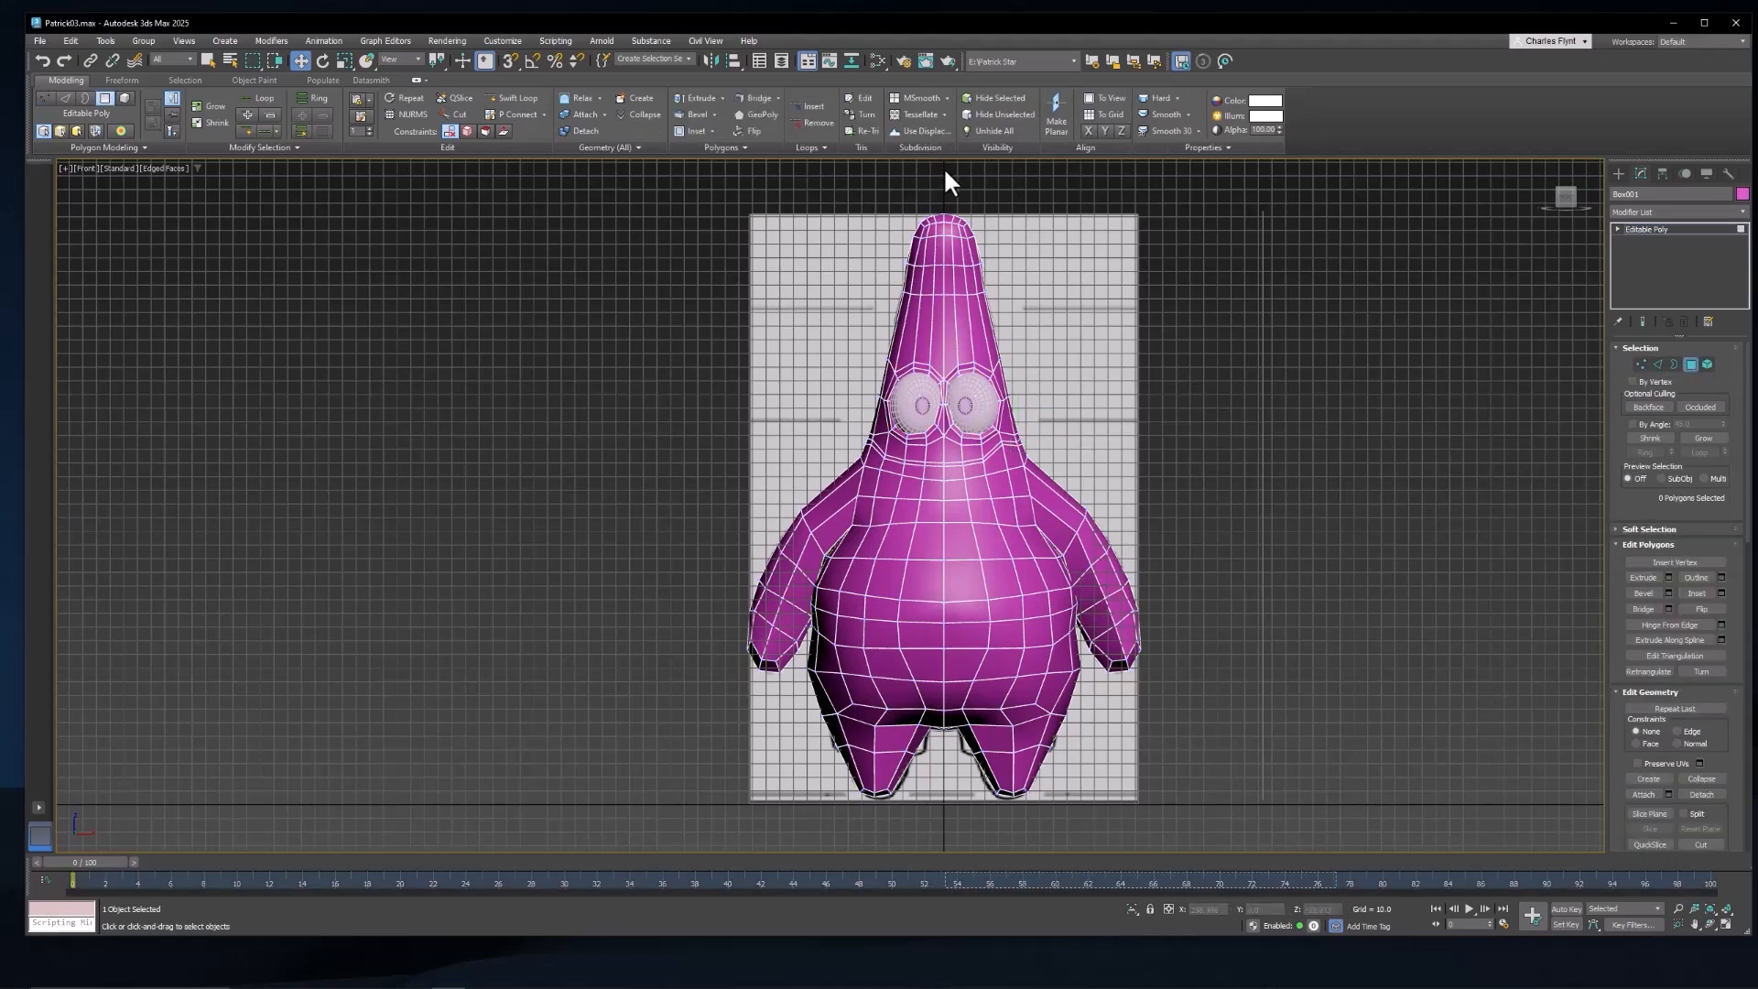
pyautogui.moveTo(949, 182); pyautogui.dragTo(1152, 527)
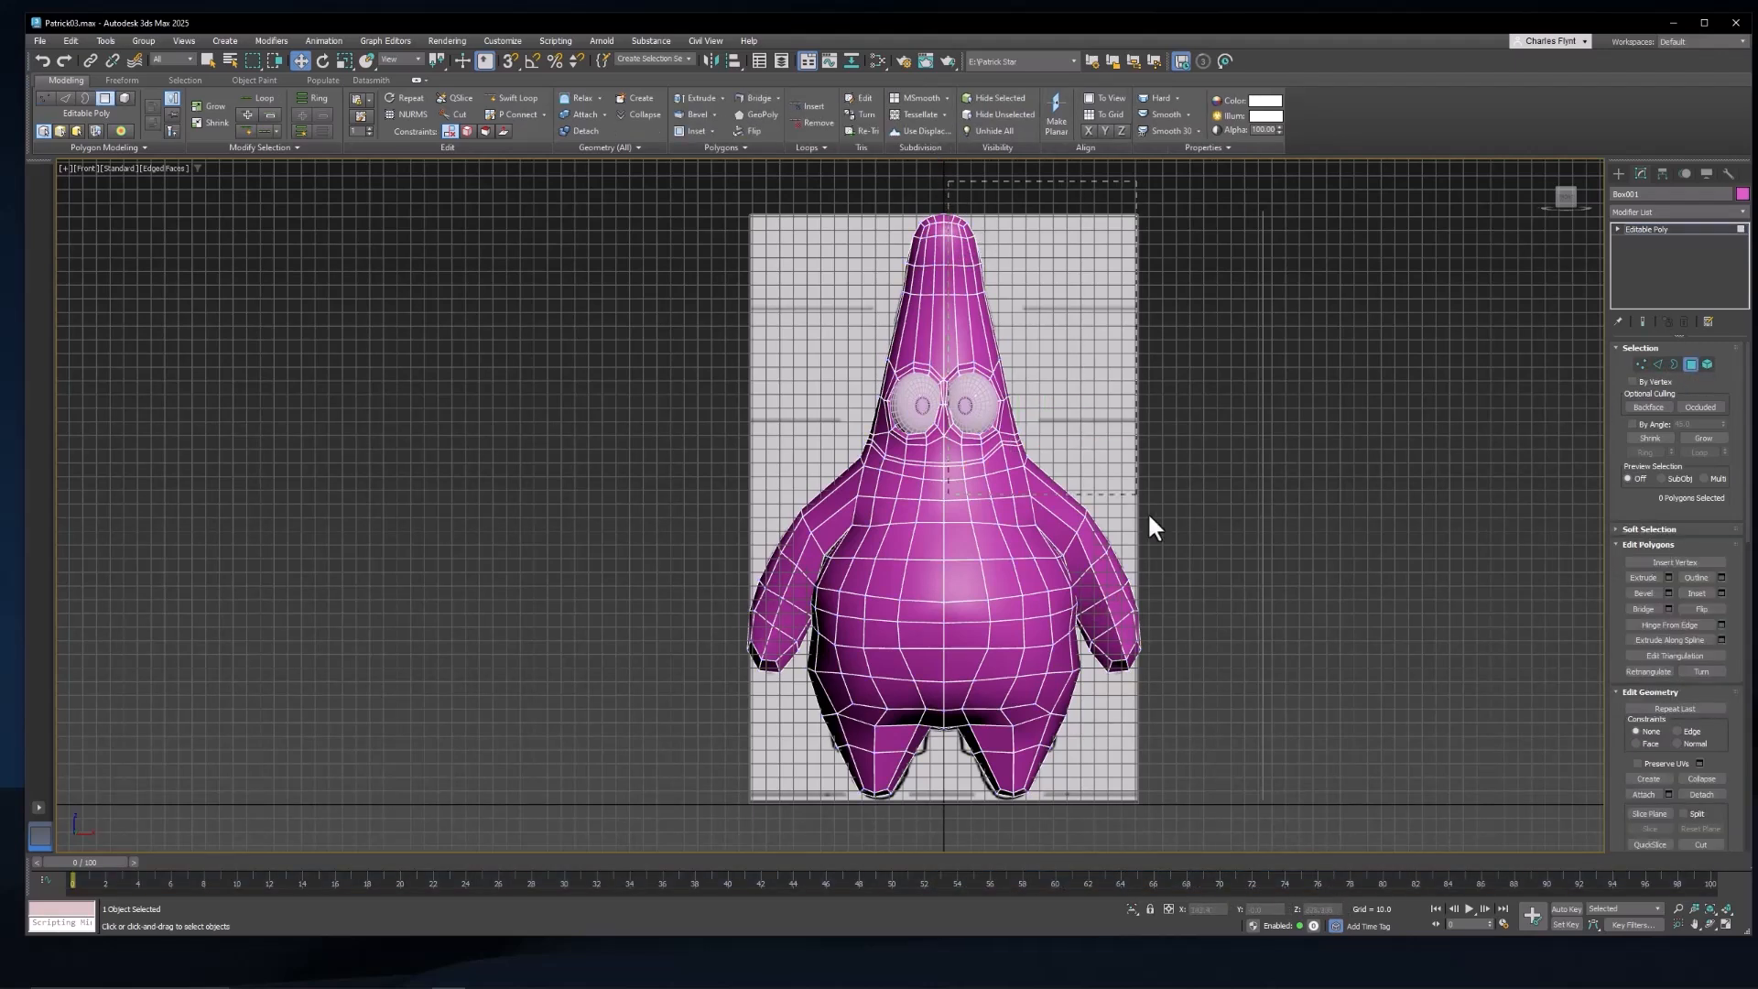
pyautogui.moveTo(1205, 800); pyautogui.dragTo(1213, 815)
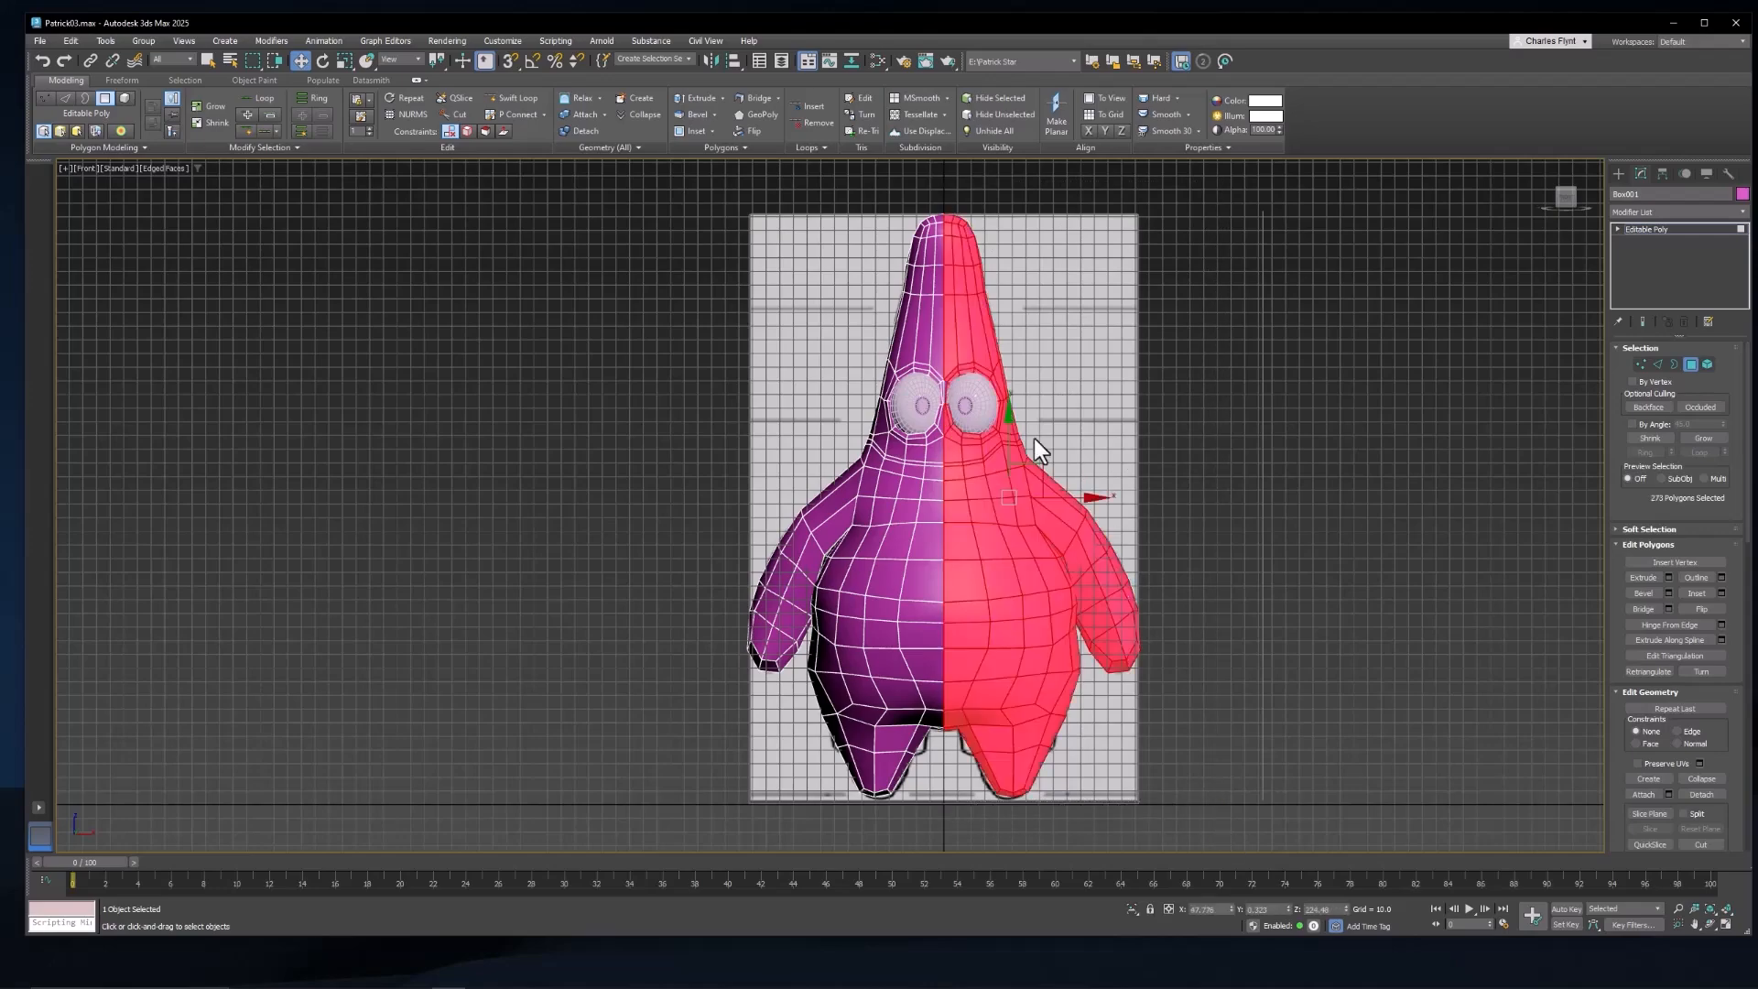
pyautogui.scroll(4, 996, 431)
pyautogui.scroll(-4, 996, 432)
pyautogui.press('p')
pyautogui.moveTo(1032, 553)
pyautogui.keyDown('alt'); pyautogui.mouseDown(button='middle')
pyautogui.moveTo(1231, 572)
pyautogui.moveTo(1275, 557)
pyautogui.moveTo(1114, 620)
pyautogui.moveTo(1021, 604)
pyautogui.moveTo(1020, 659)
pyautogui.moveTo(1020, 522)
pyautogui.moveTo(1023, 558)
pyautogui.mouseUp(button='middle'); pyautogui.keyUp('alt')
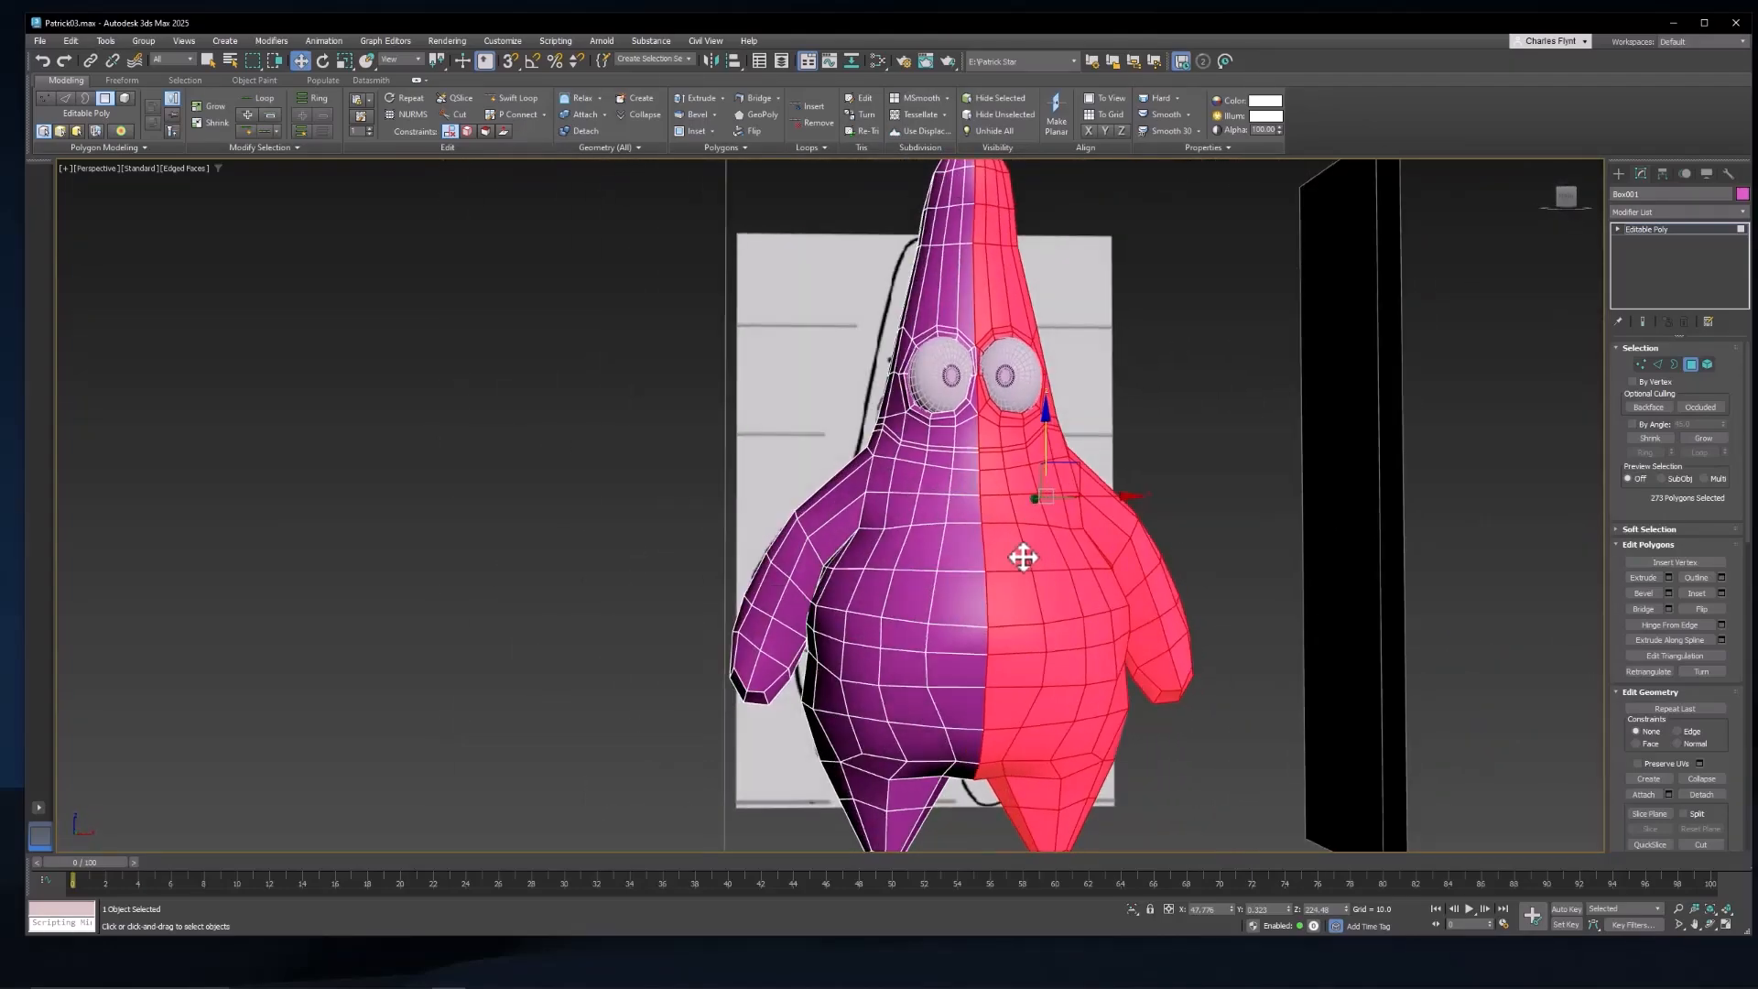
pyautogui.scroll(6, 1000, 357)
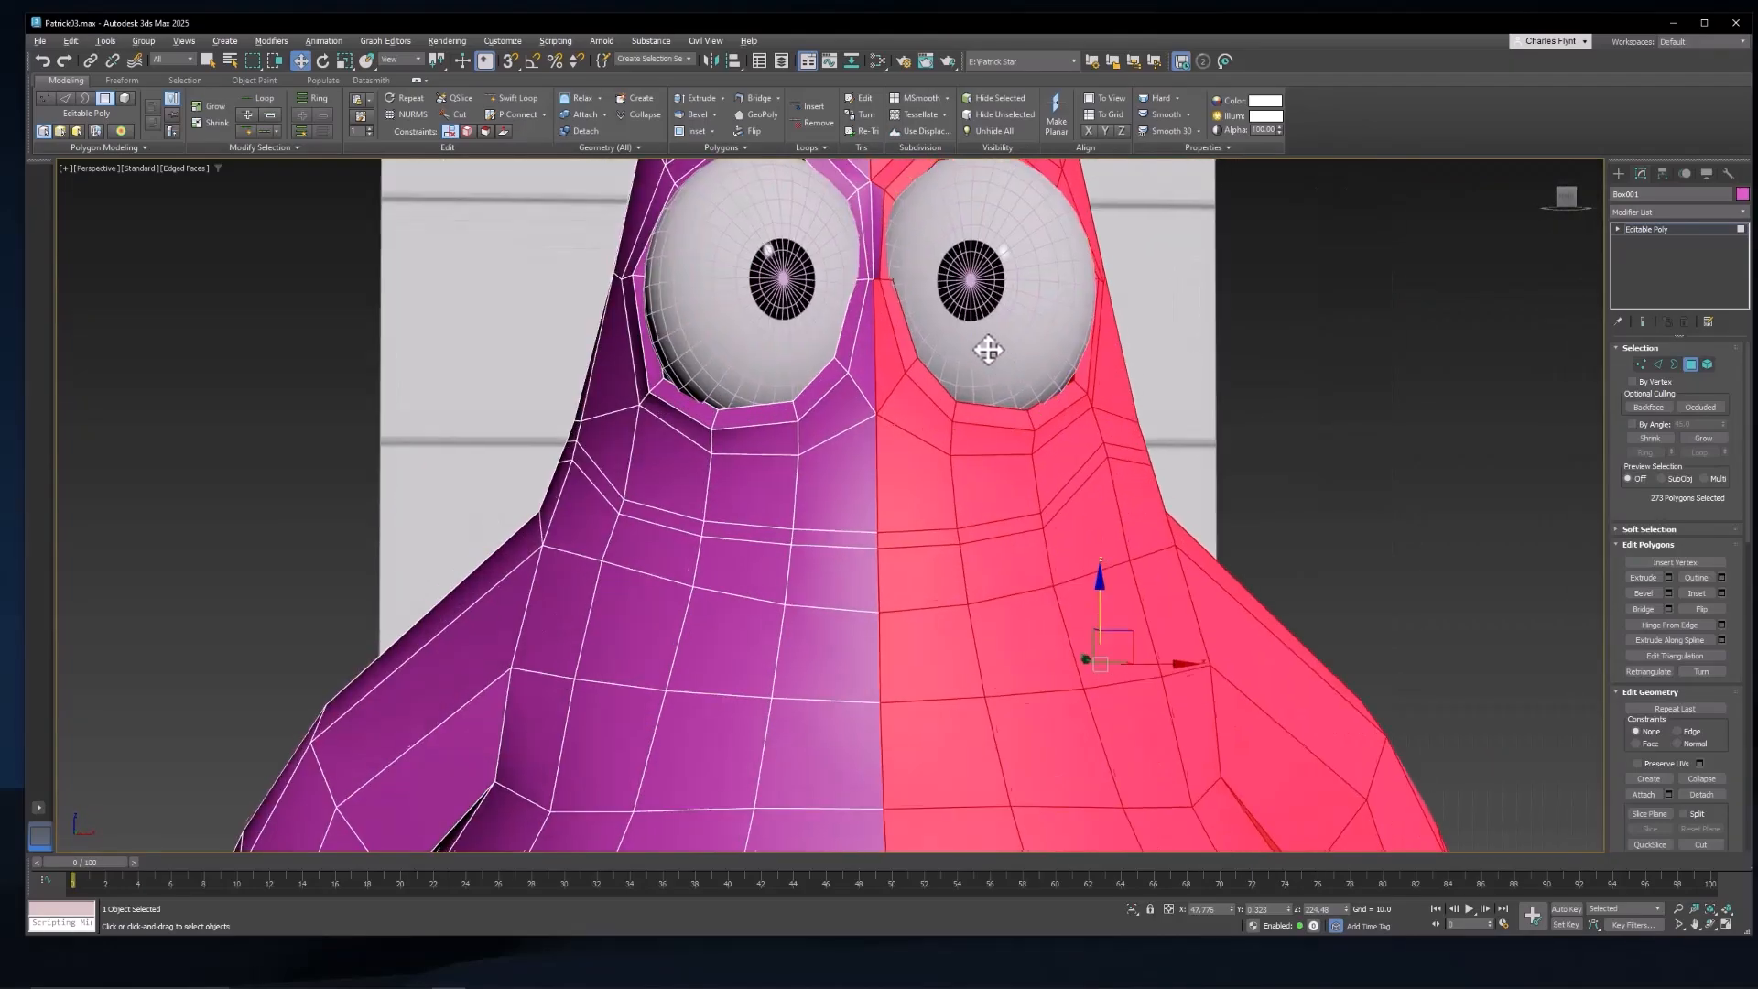
pyautogui.keyDown('ctrl'); pyautogui.click(896, 245); pyautogui.keyUp('ctrl')
pyautogui.scroll(-6, 990, 345)
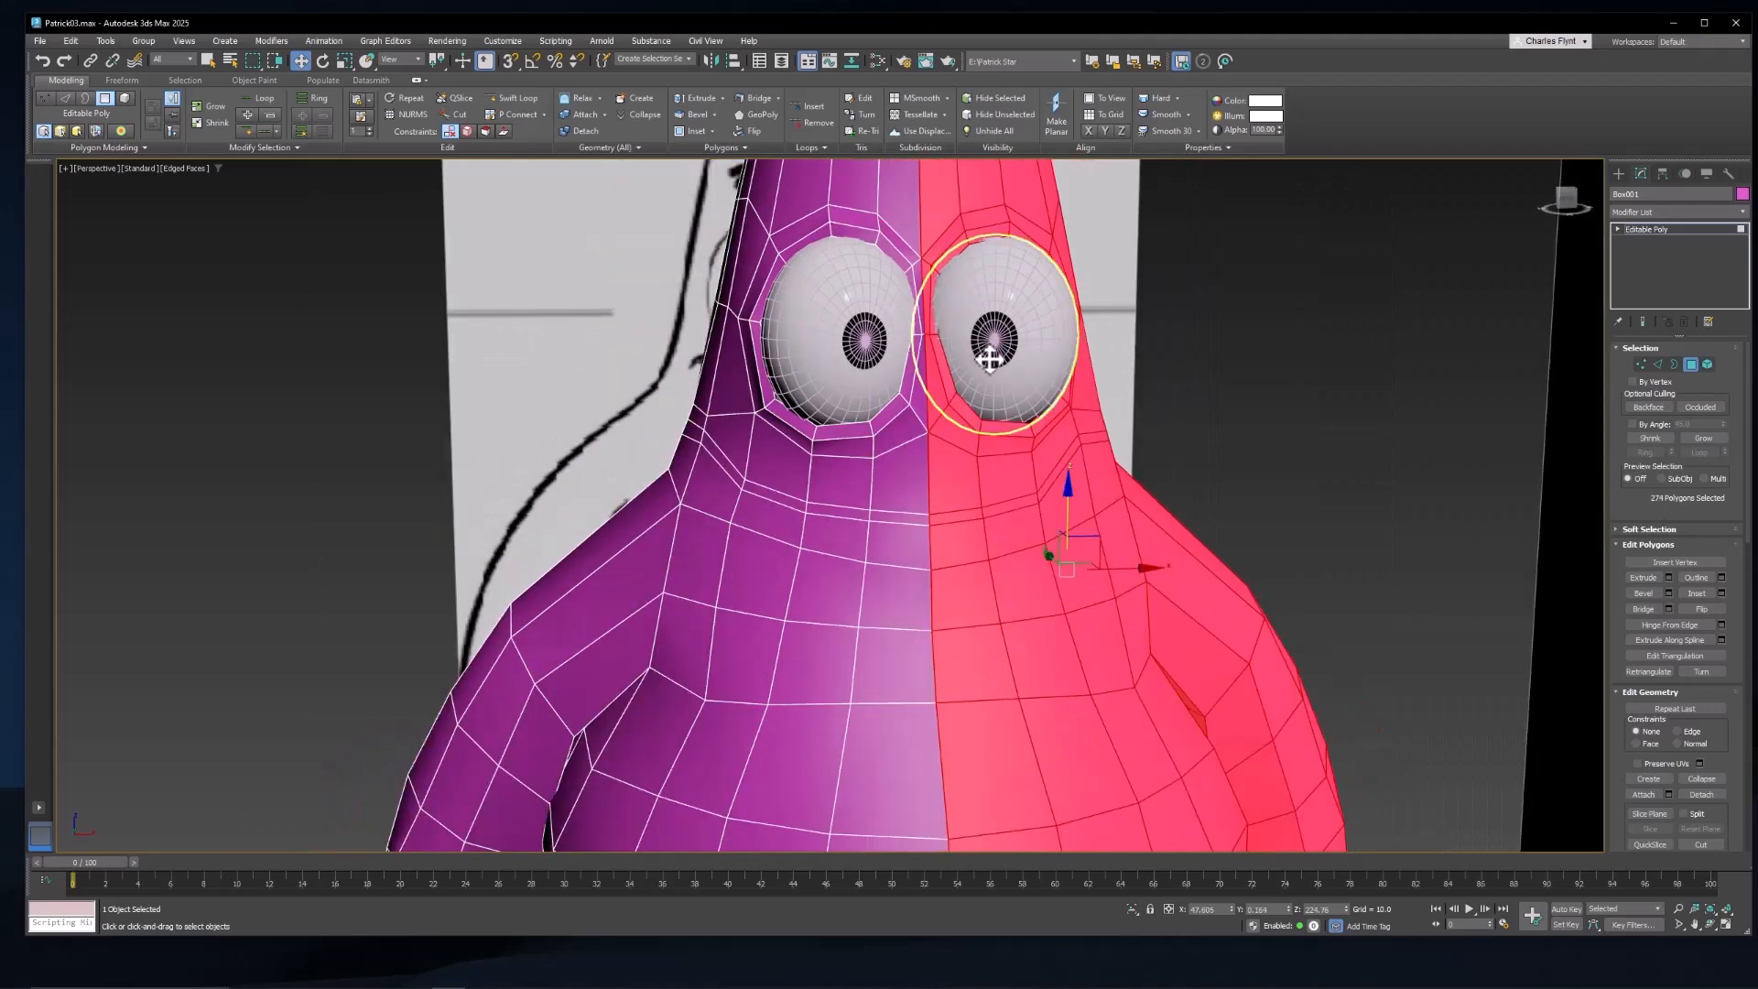
pyautogui.keyDown('alt'); pyautogui.moveTo(999, 496); pyautogui.dragTo(858, 457, button='middle'); pyautogui.keyUp('alt')
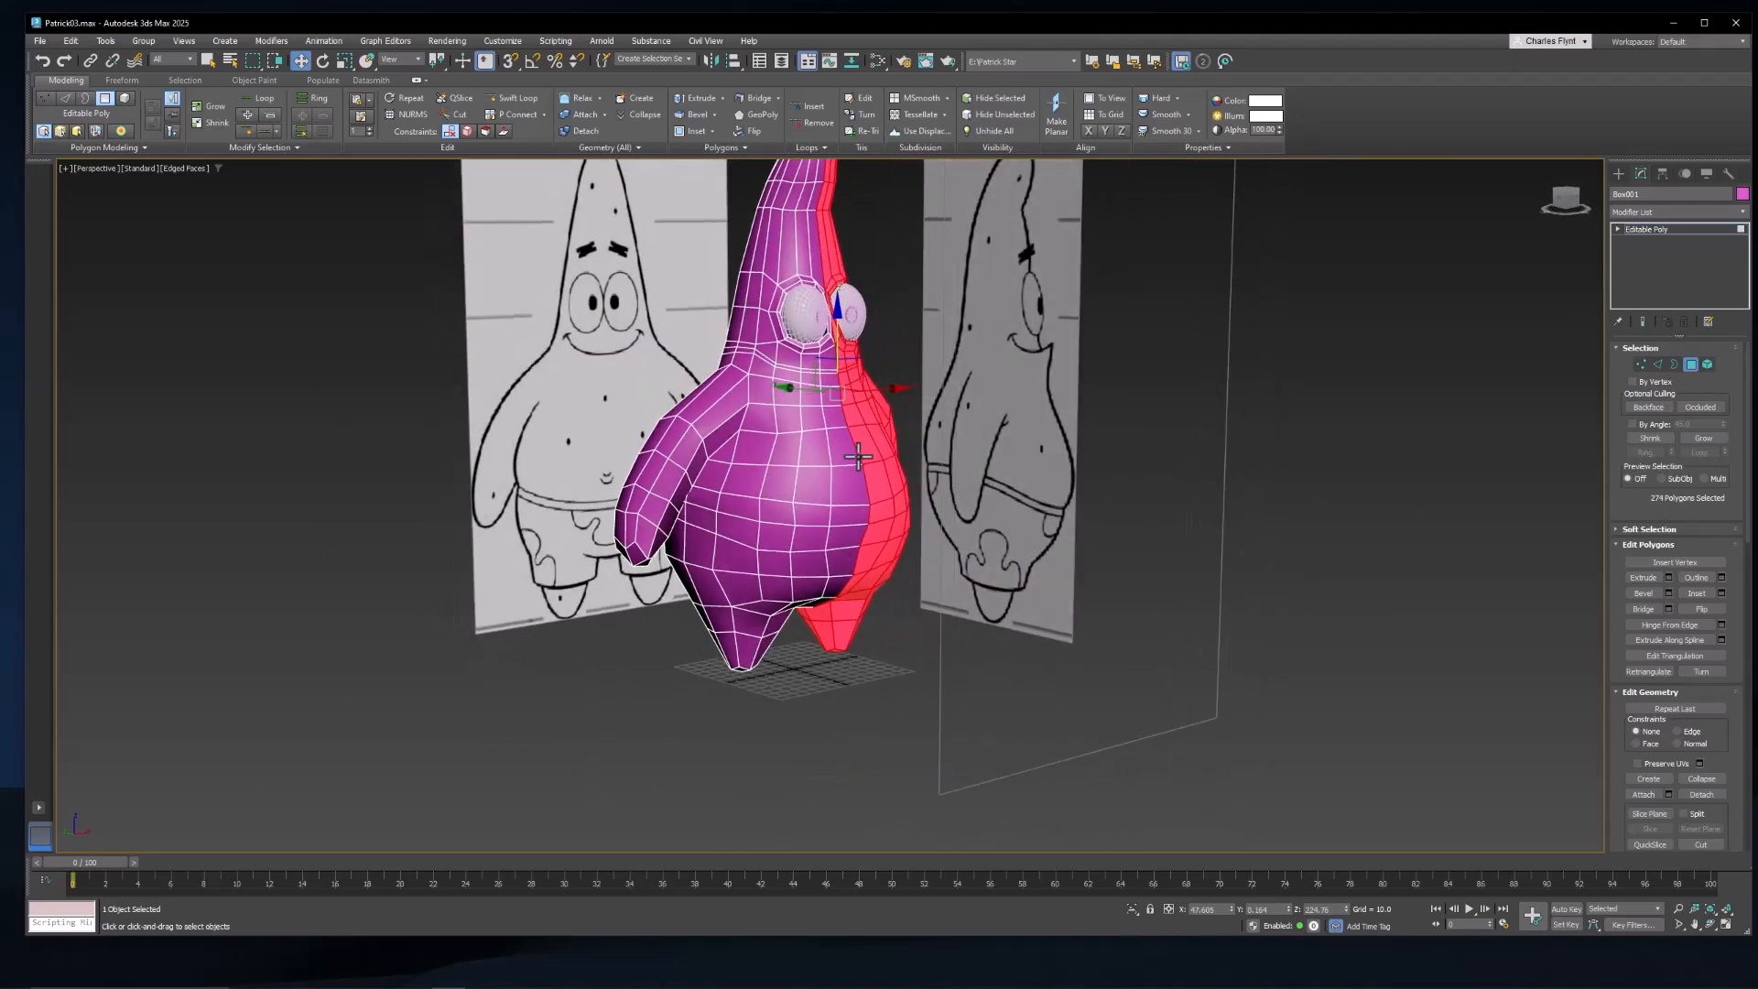
pyautogui.press('Delete')
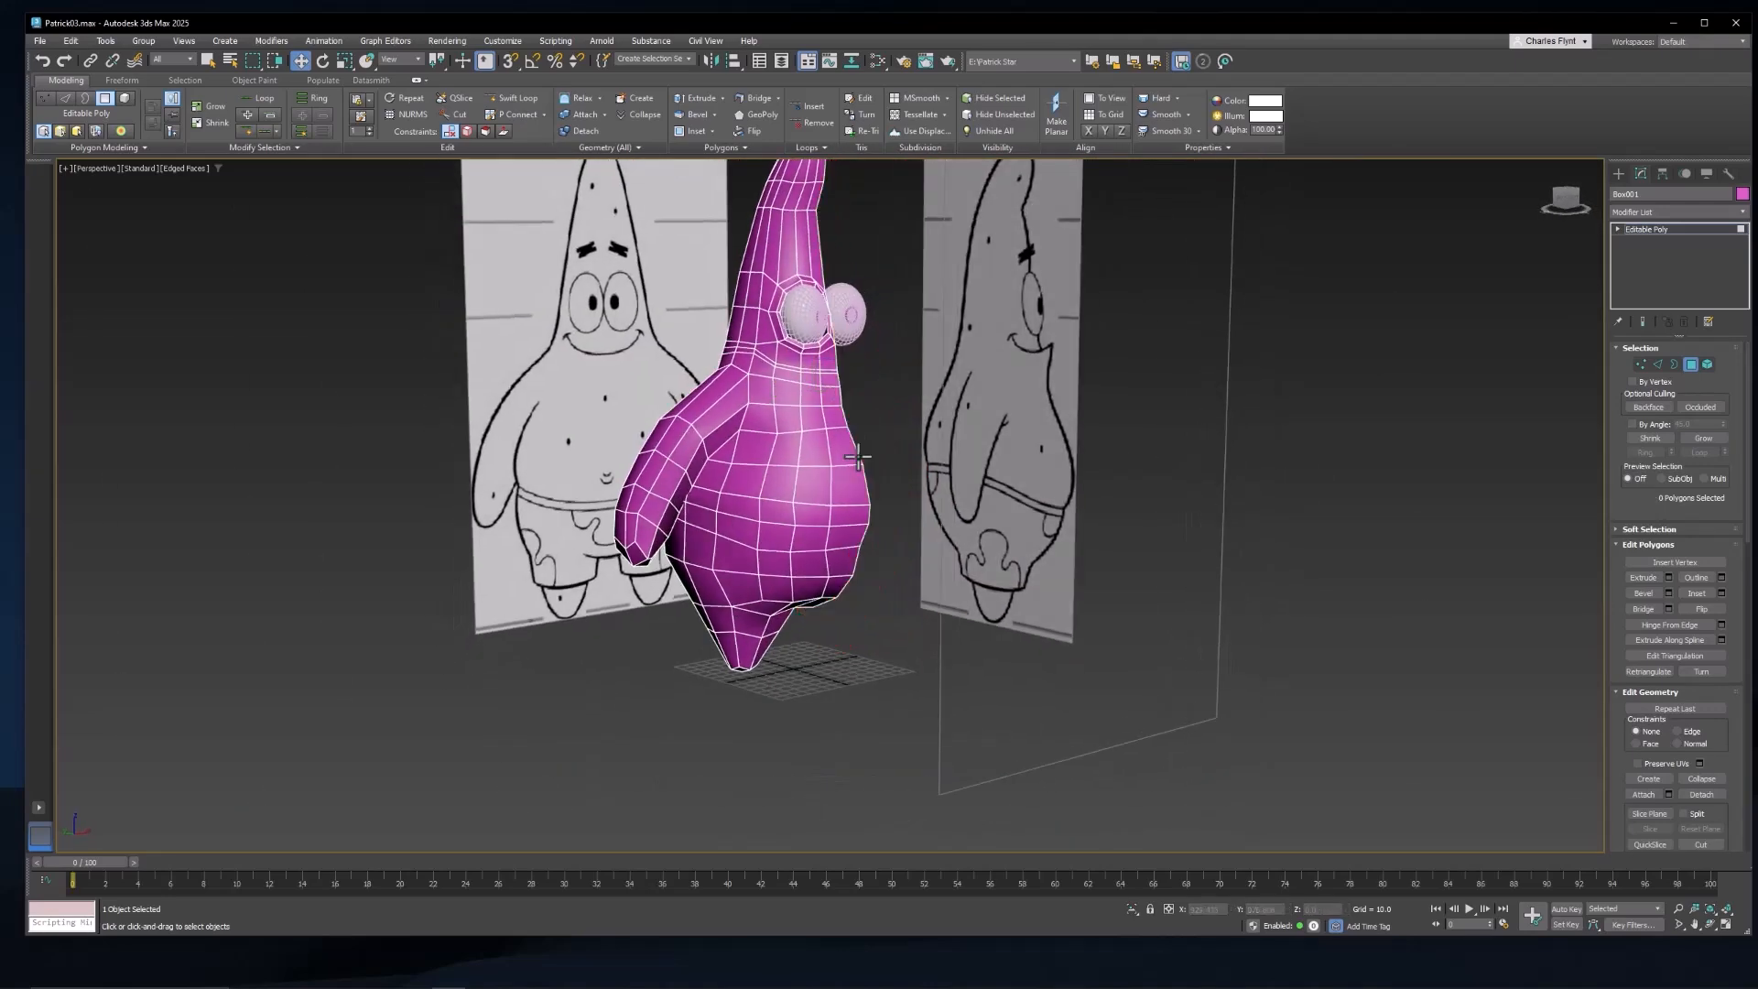
# Step: Add a Symmetry modifier to the half body, mirrored on the X axis with Flip enabled
pyautogui.click(1692, 363)
pyautogui.click(1650, 212)
pyautogui.scroll(-8, 1683, 788)
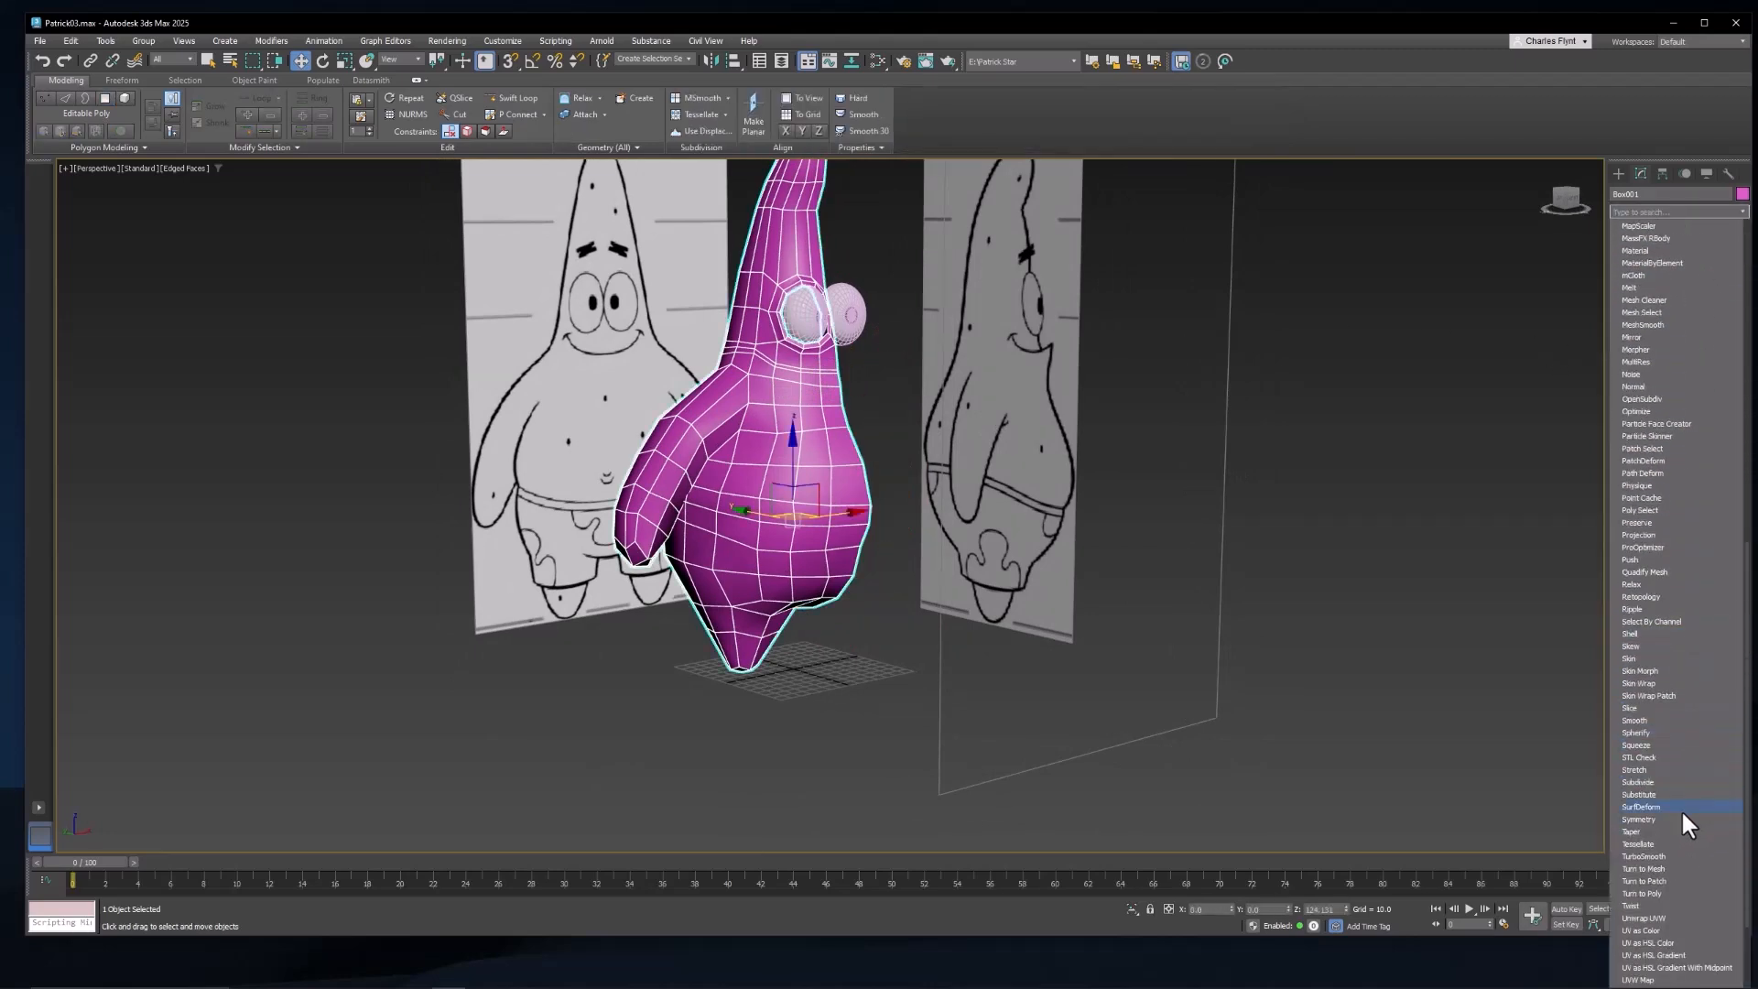
pyautogui.scroll(-5, 1682, 815)
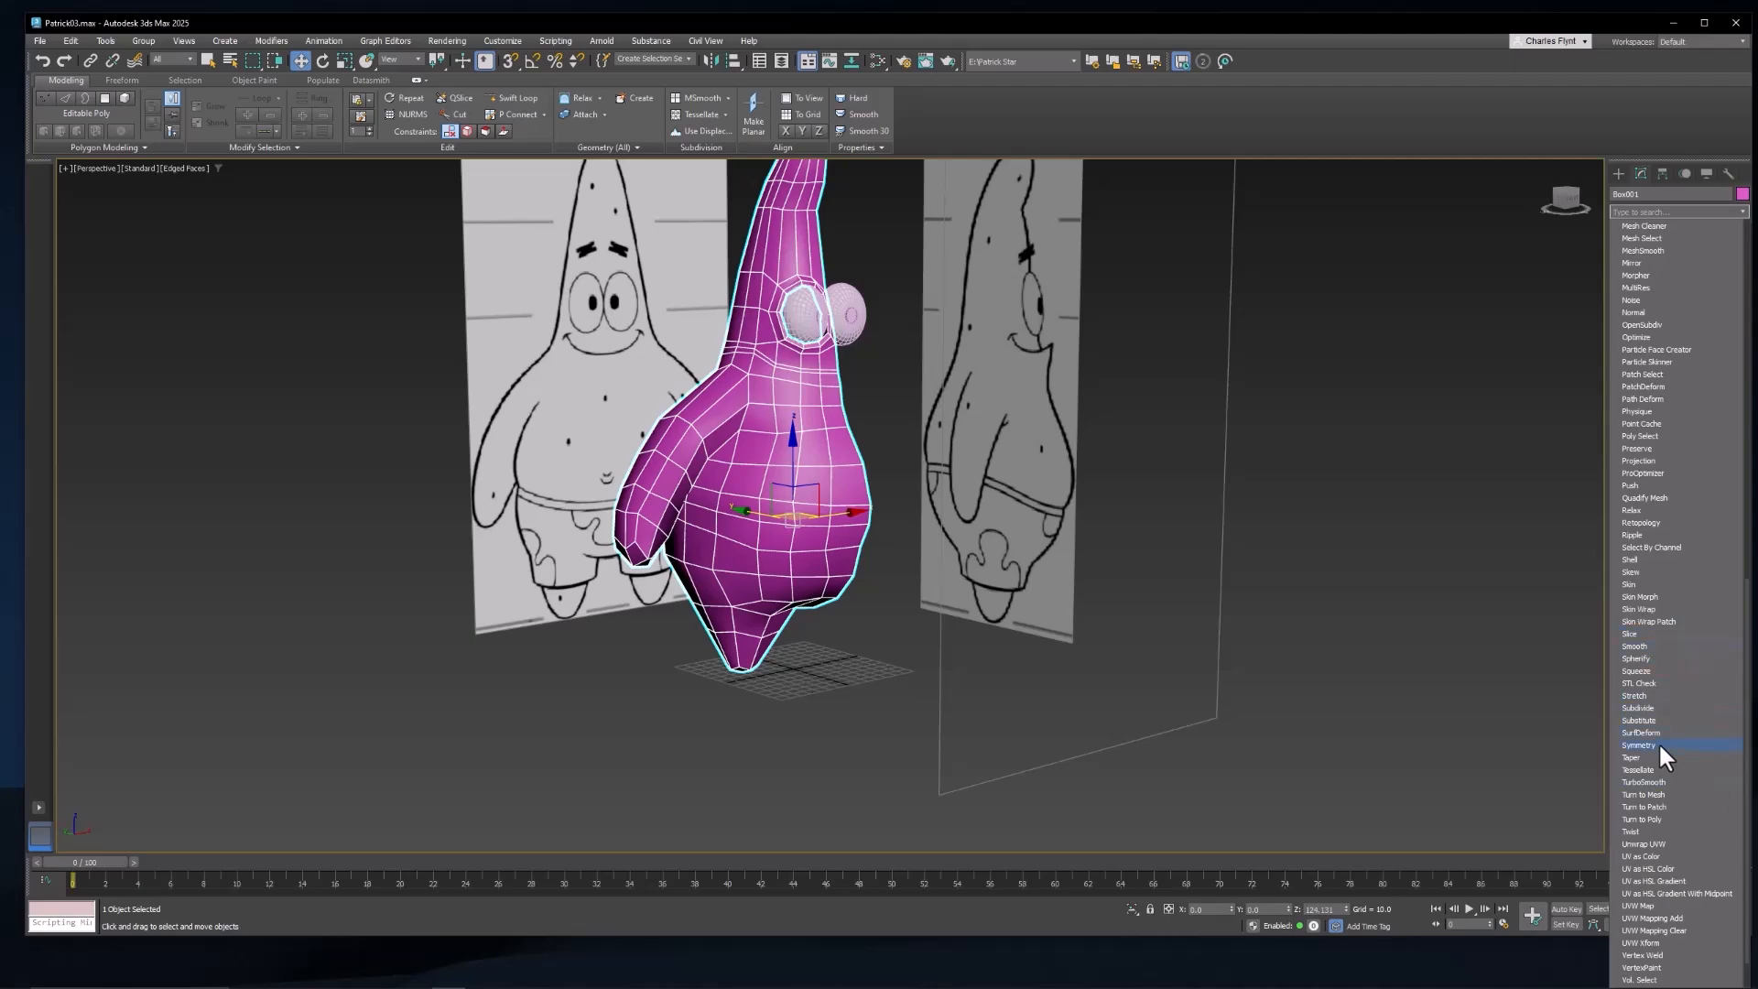
pyautogui.click(1638, 745)
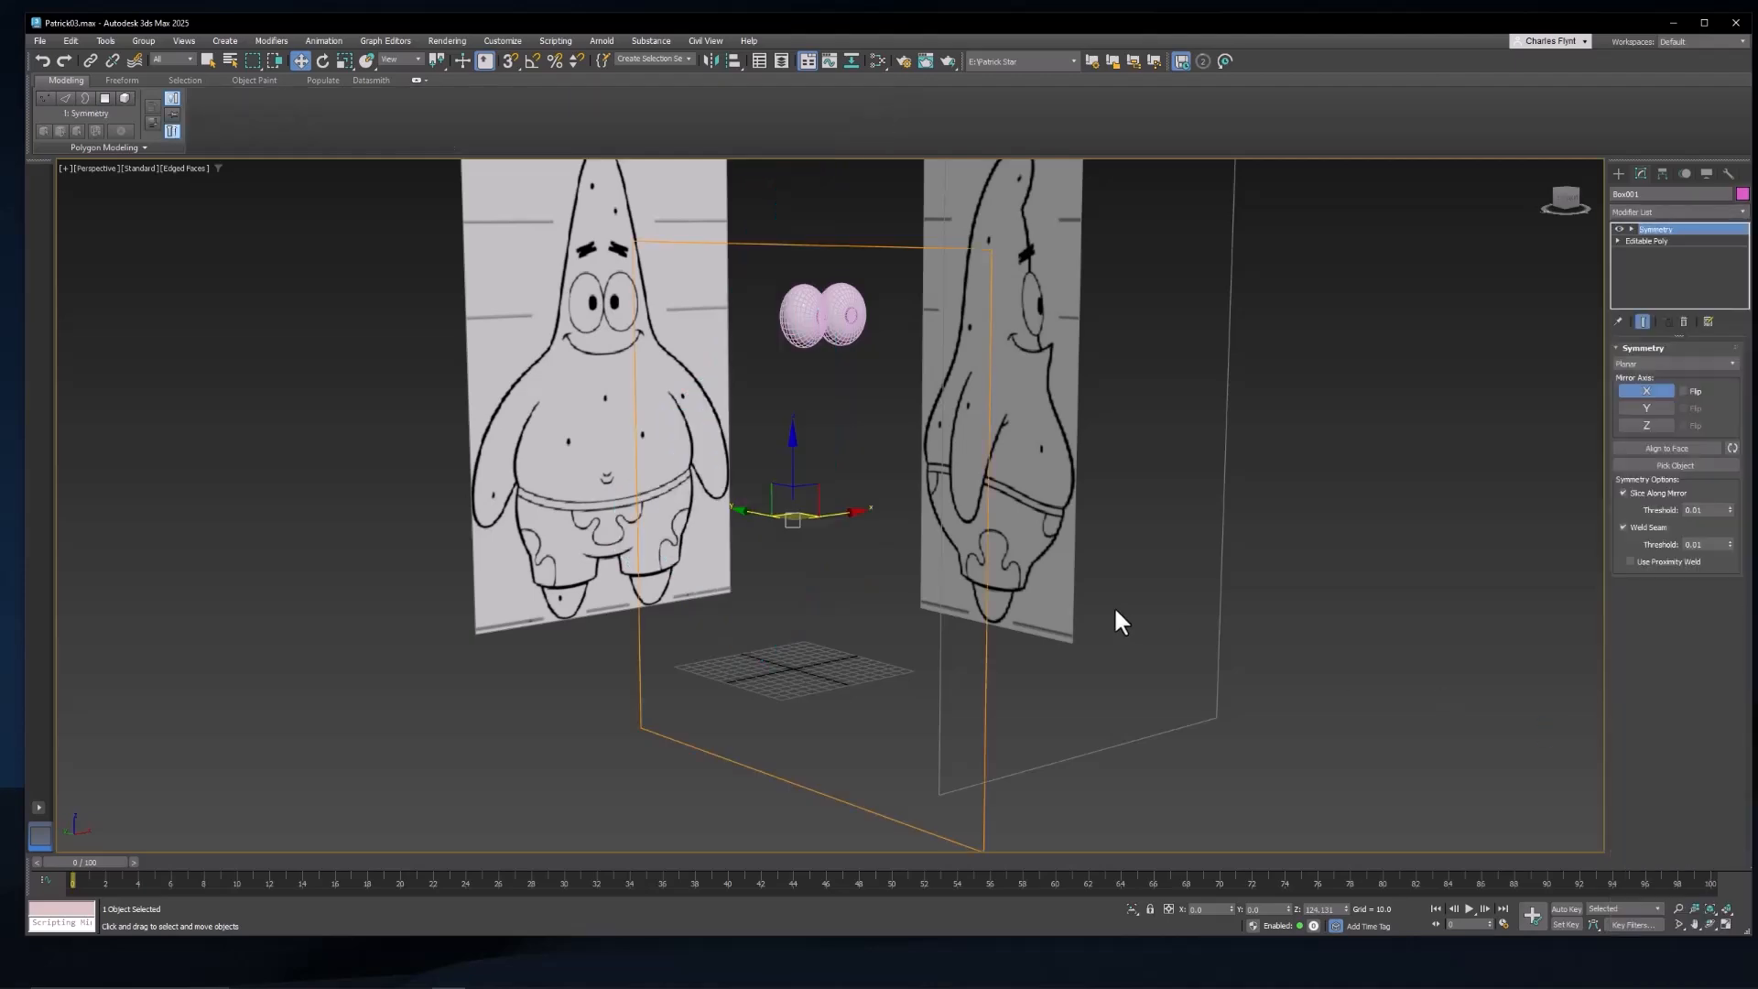
pyautogui.click(1685, 390)
pyautogui.keyDown('alt'); pyautogui.moveTo(1012, 420); pyautogui.dragTo(953, 439, button='middle'); pyautogui.keyUp('alt')
pyautogui.scroll(5, 801, 430)
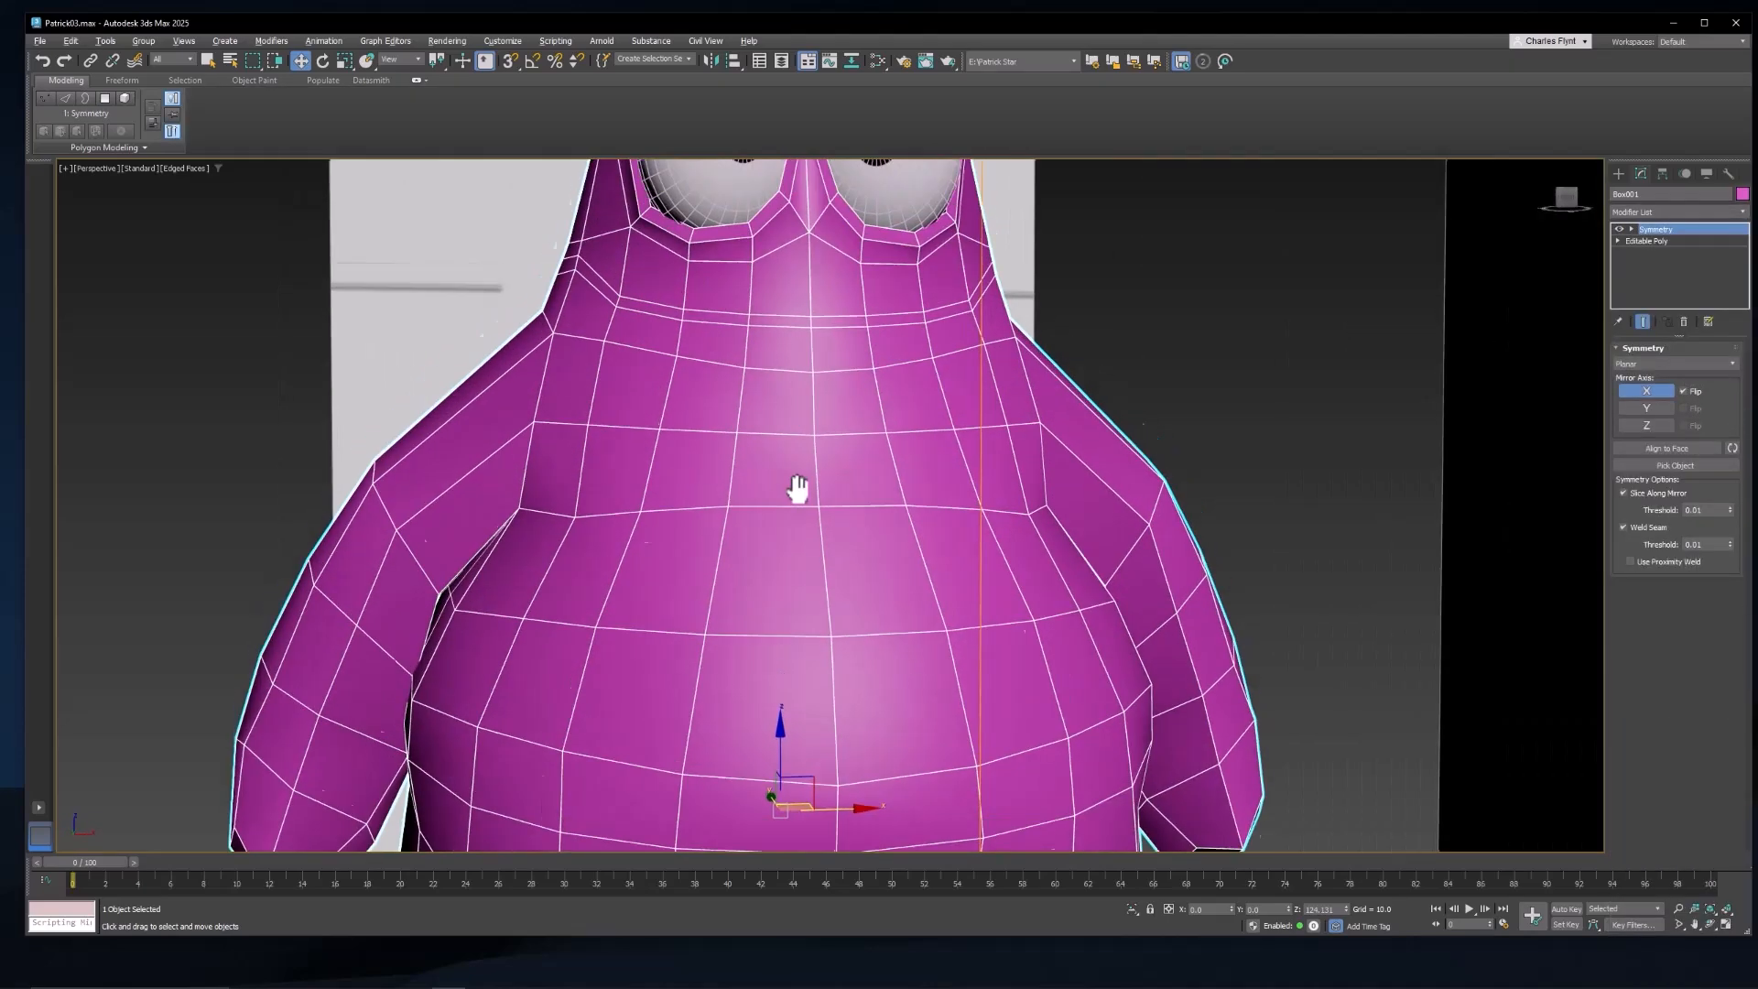
pyautogui.moveTo(797, 489); pyautogui.dragTo(798, 590, button='middle')
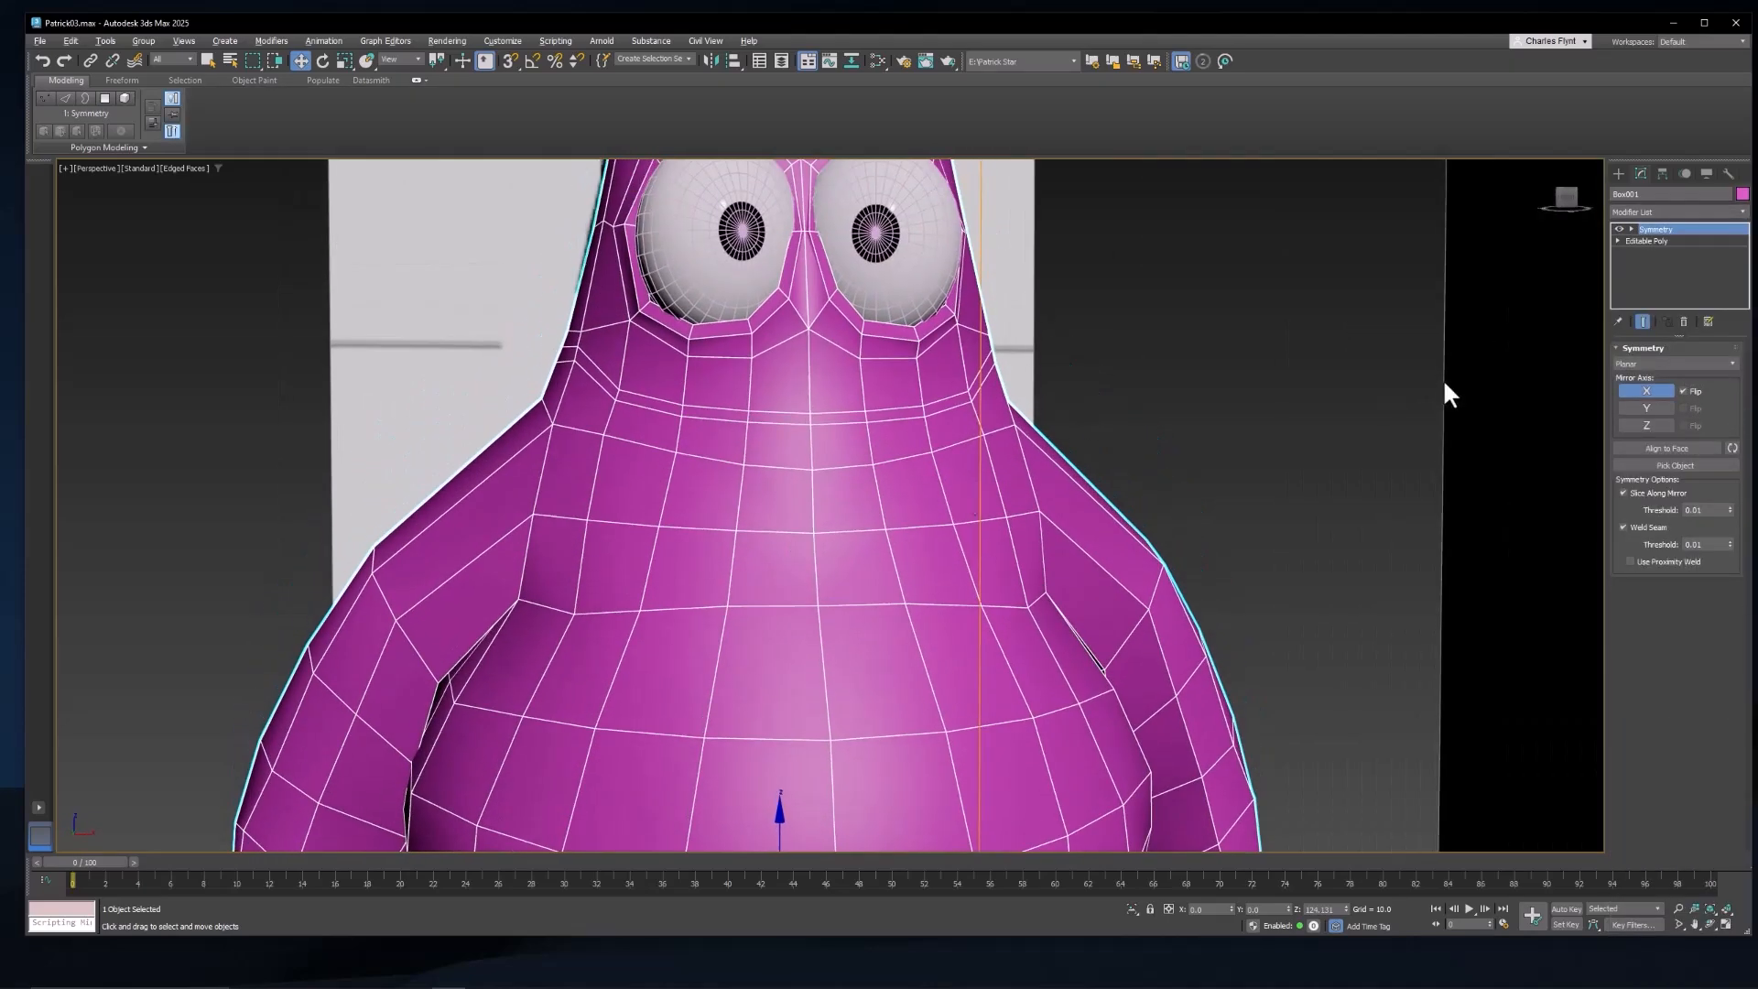
# Step: Edit the base mesh's vertices with the mirrored half shown, and select the mouth strip's lower centre vertex in the left view
pyautogui.click(1616, 240)
pyautogui.click(1644, 252)
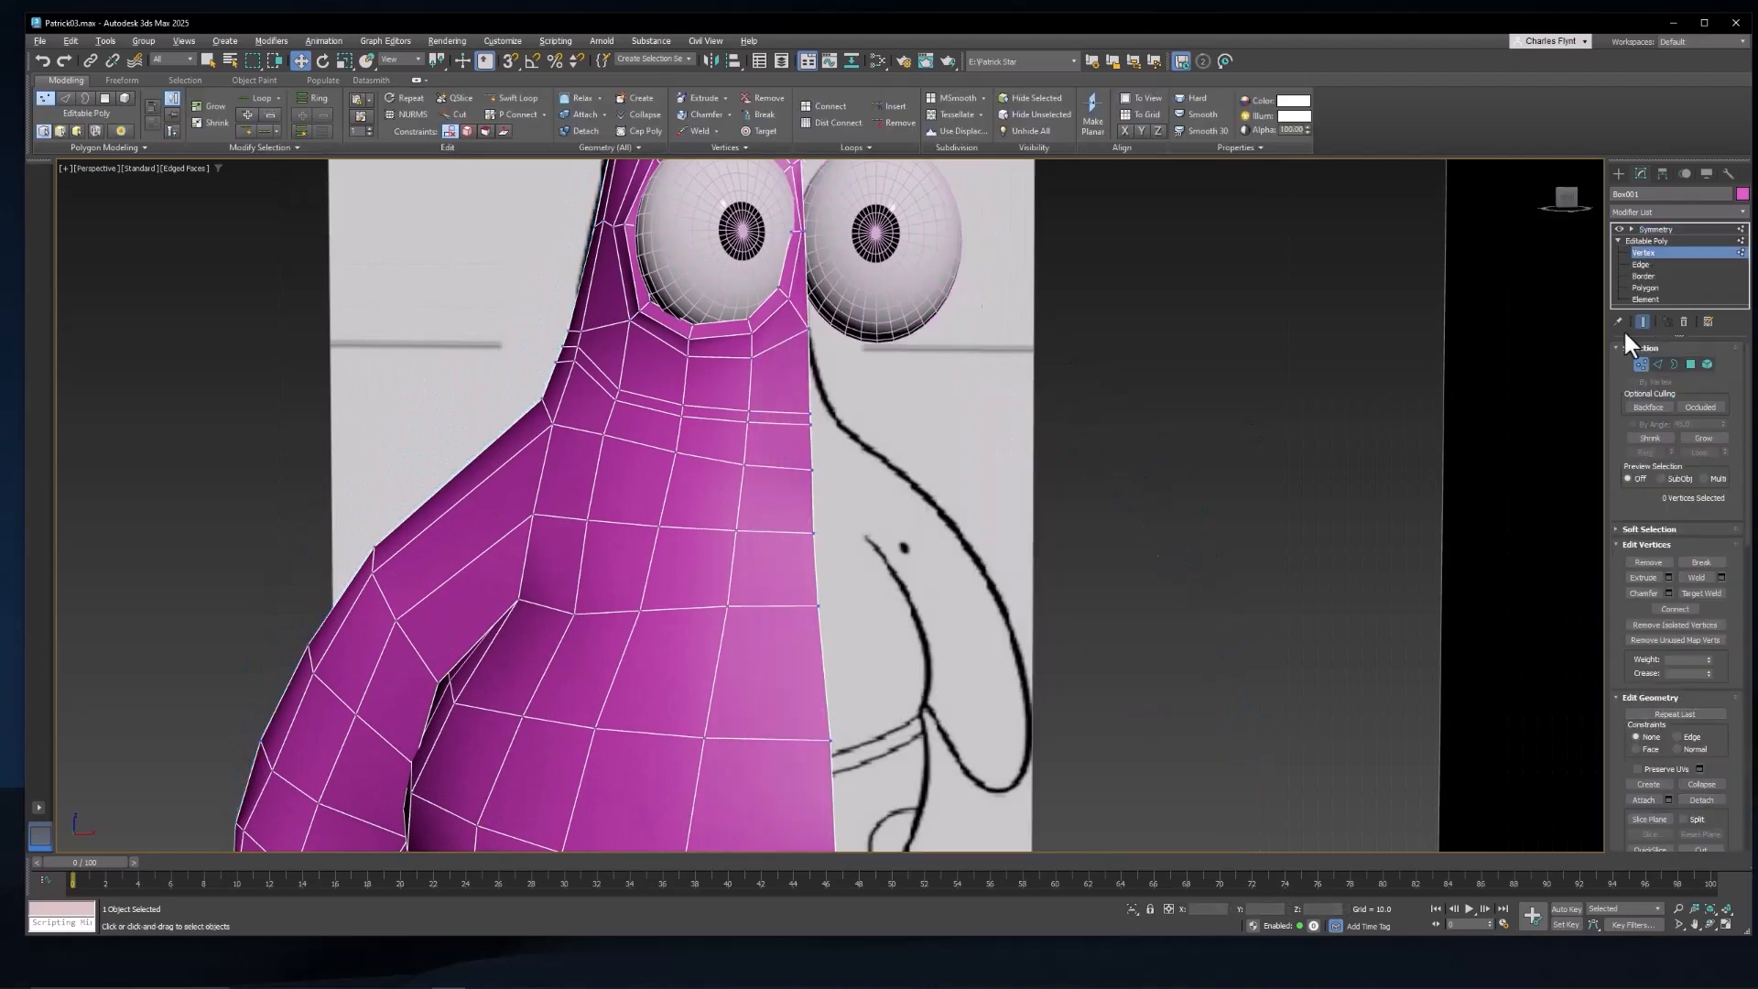
pyautogui.scroll(-3, 914, 458)
pyautogui.scroll(8, 915, 472)
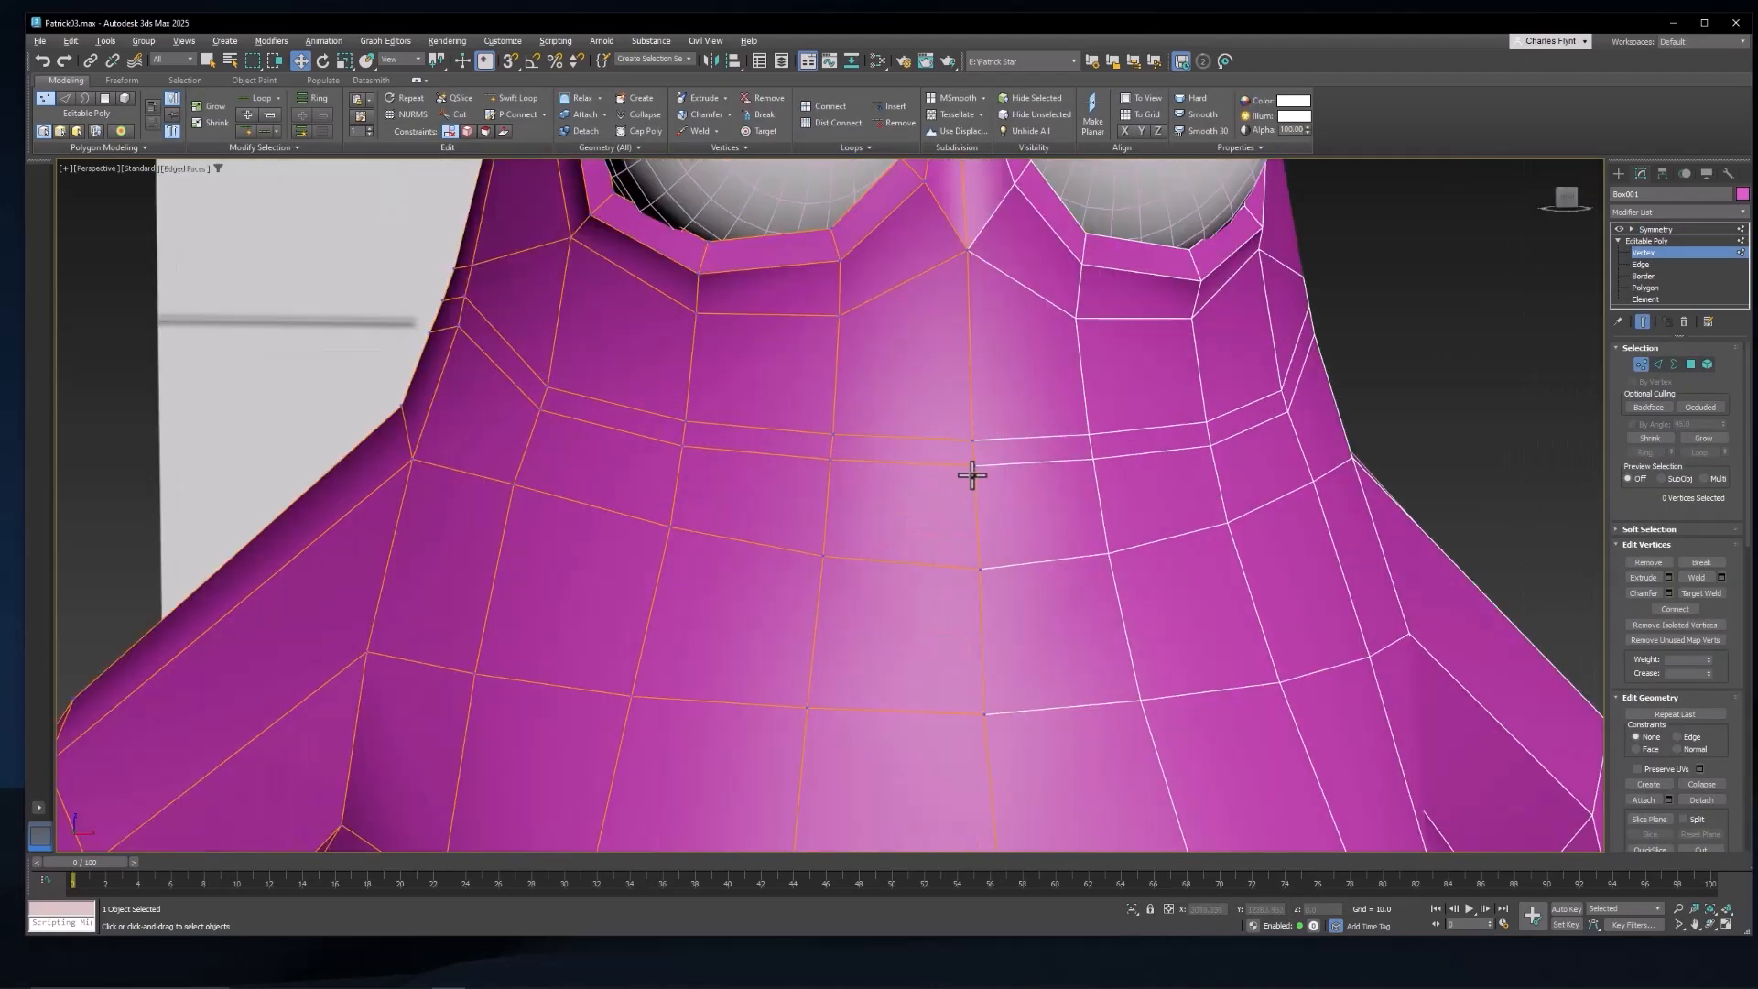
pyautogui.click(972, 474)
pyautogui.keyDown('alt'); pyautogui.moveTo(1029, 547); pyautogui.dragTo(1106, 558, button='middle'); pyautogui.keyUp('alt')
pyautogui.press('l')
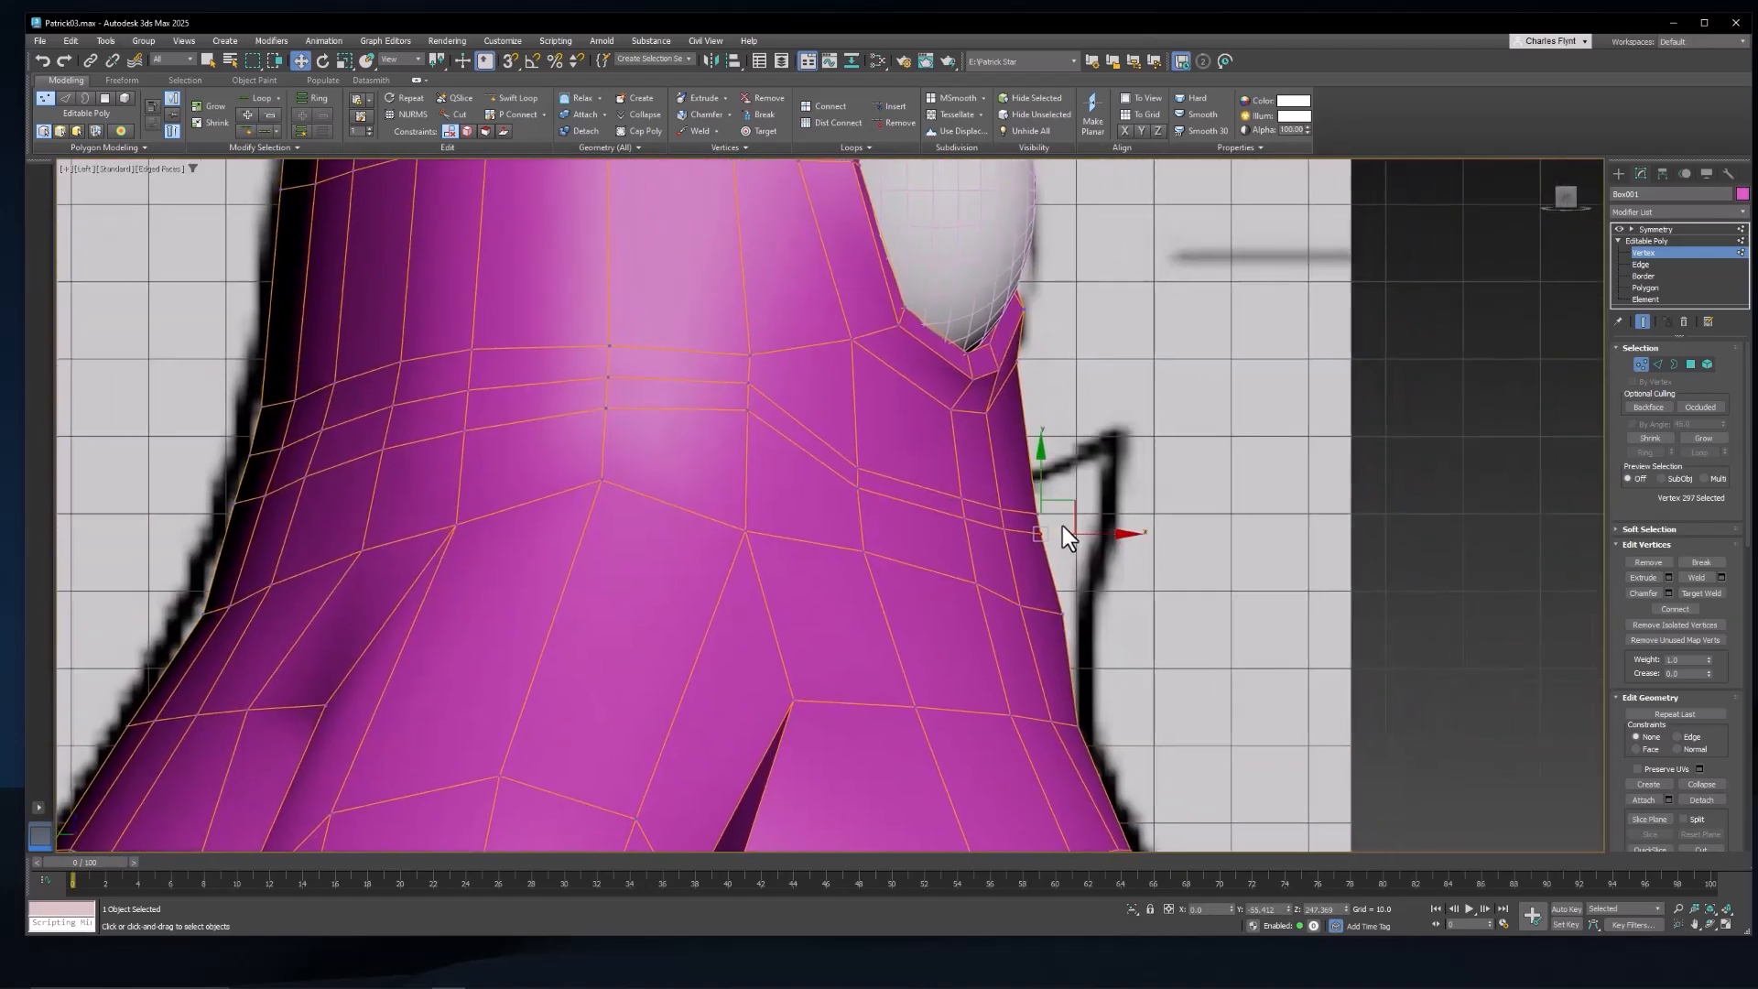
# Step: Delete the four narrow polygons of the smile strip, from the mouth corner to the centre line
pyautogui.click(1690, 364)
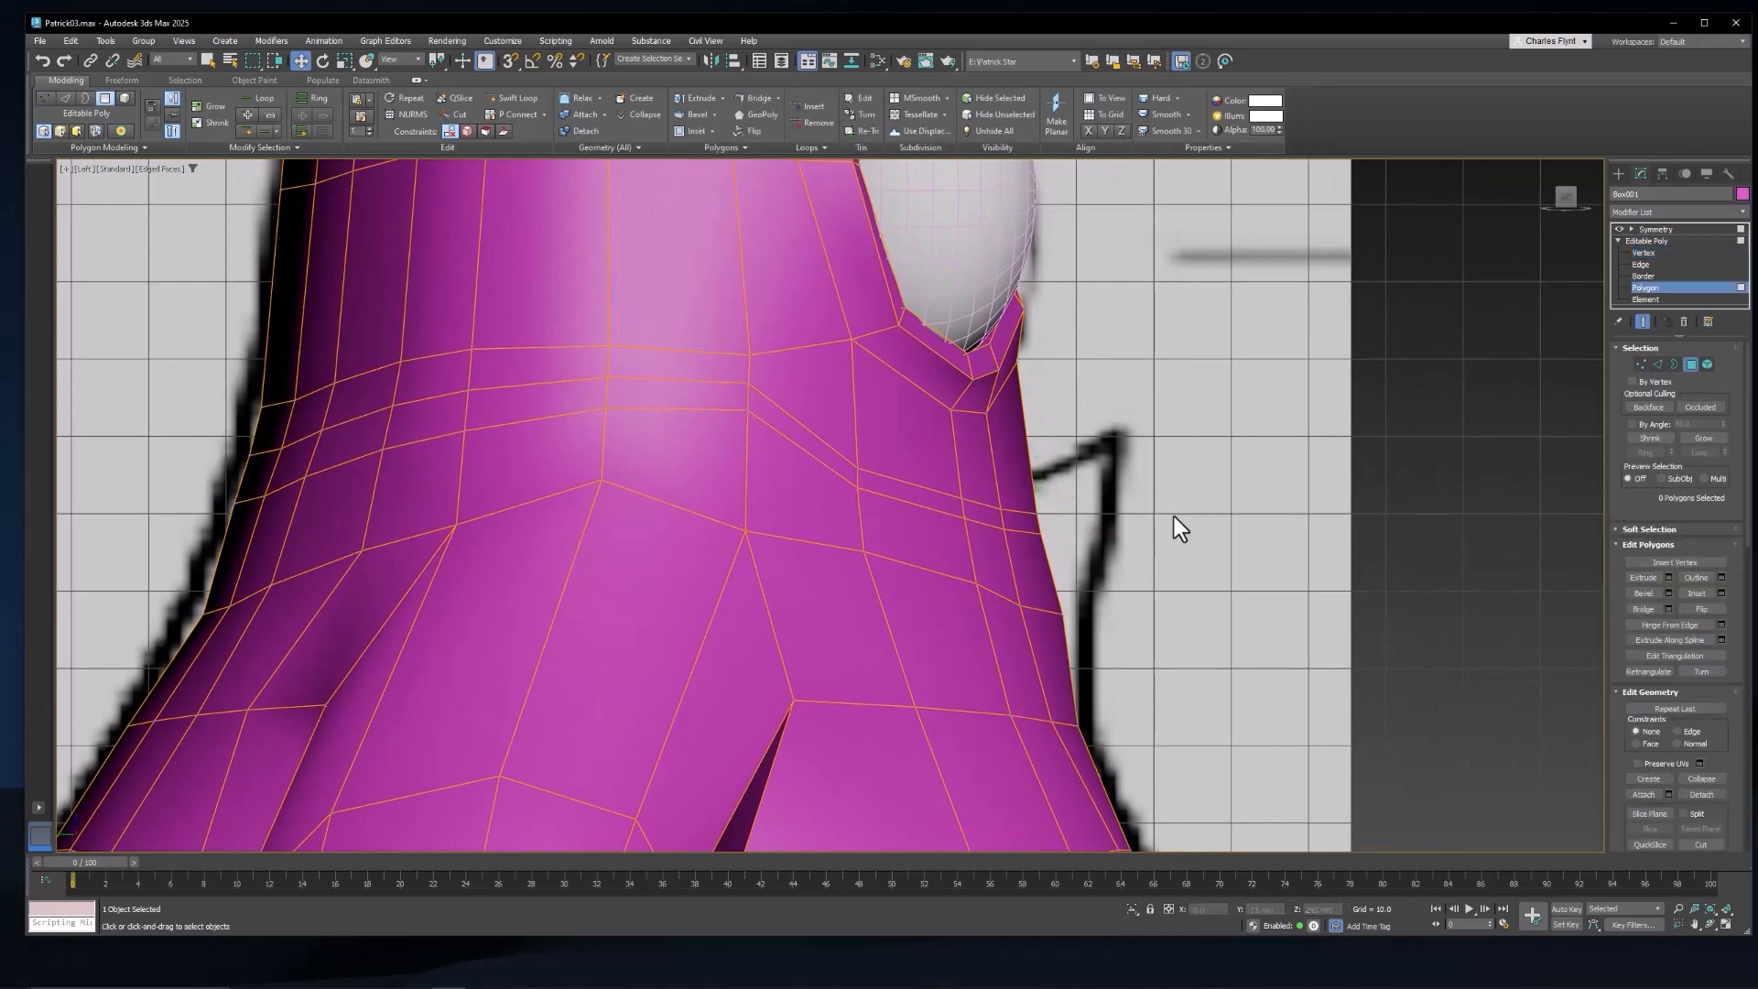
pyautogui.click(851, 475)
pyautogui.keyDown('ctrl'); pyautogui.click(924, 506); pyautogui.keyUp('ctrl')
pyautogui.keyDown('ctrl'); pyautogui.click(987, 515); pyautogui.keyUp('ctrl')
pyautogui.keyDown('ctrl'); pyautogui.click(1029, 520); pyautogui.keyUp('ctrl')
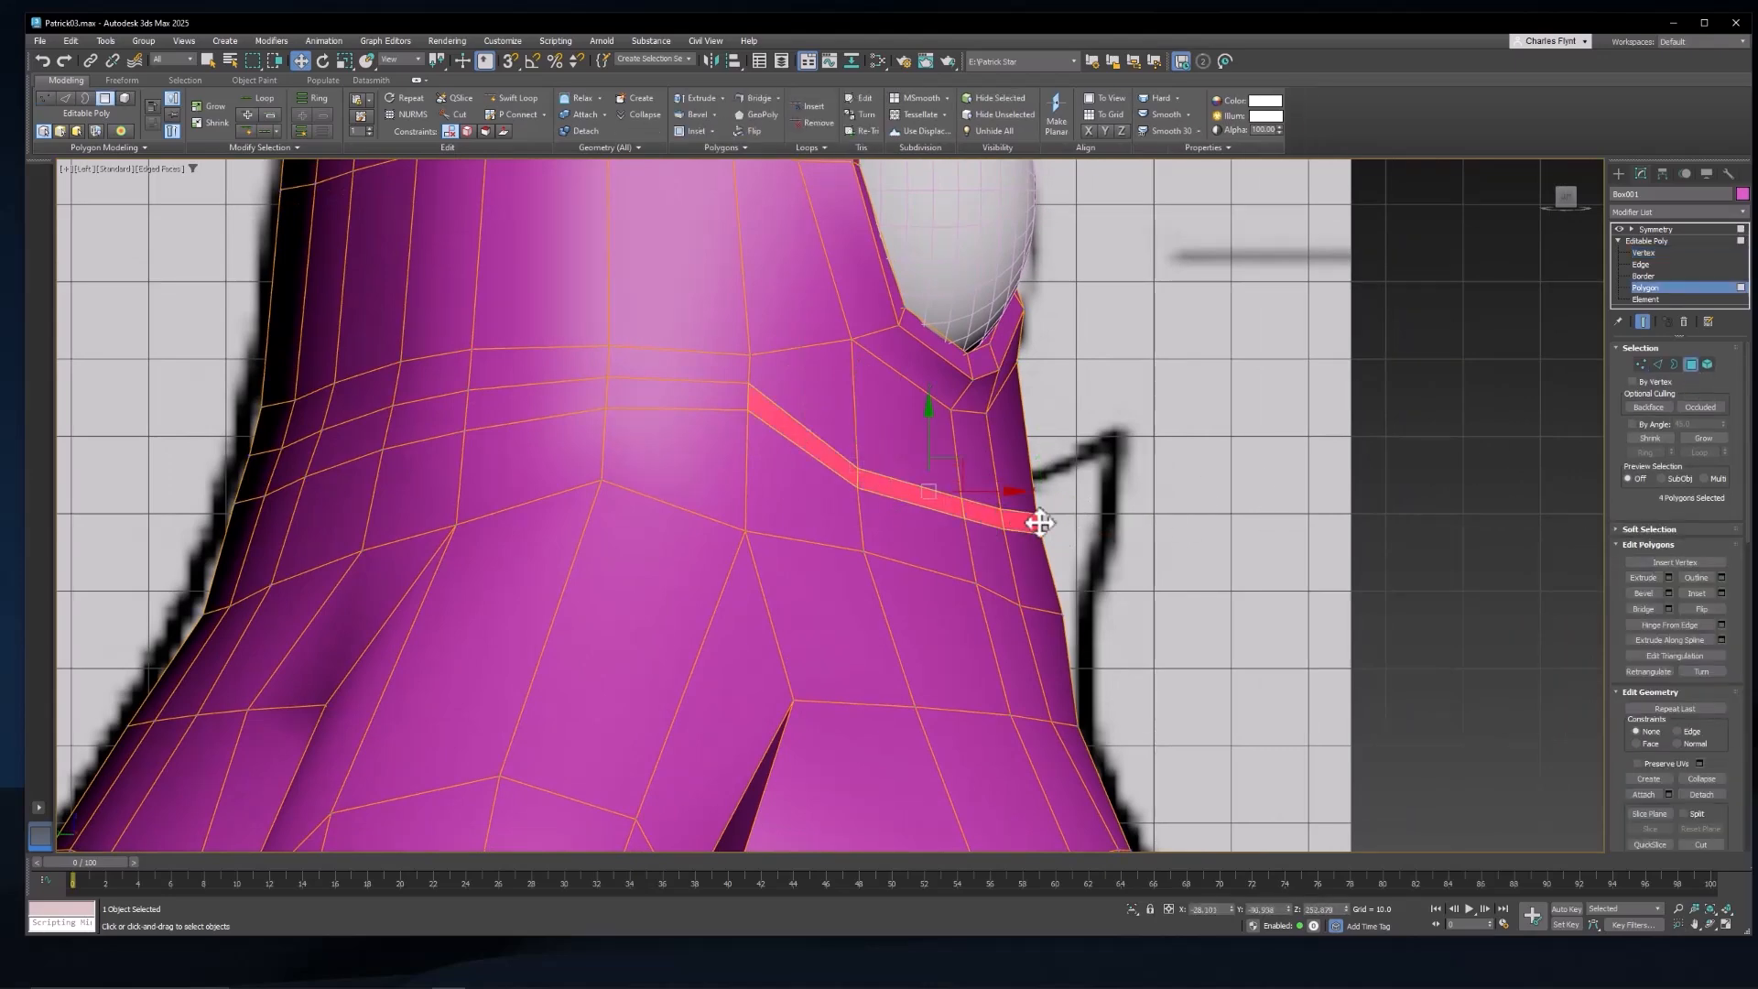
pyautogui.moveTo(1035, 520)
pyautogui.keyDown('alt'); pyautogui.mouseDown(button='middle')
pyautogui.moveTo(1076, 568)
pyautogui.moveTo(1045, 554)
pyautogui.mouseUp(button='middle'); pyautogui.keyUp('alt')
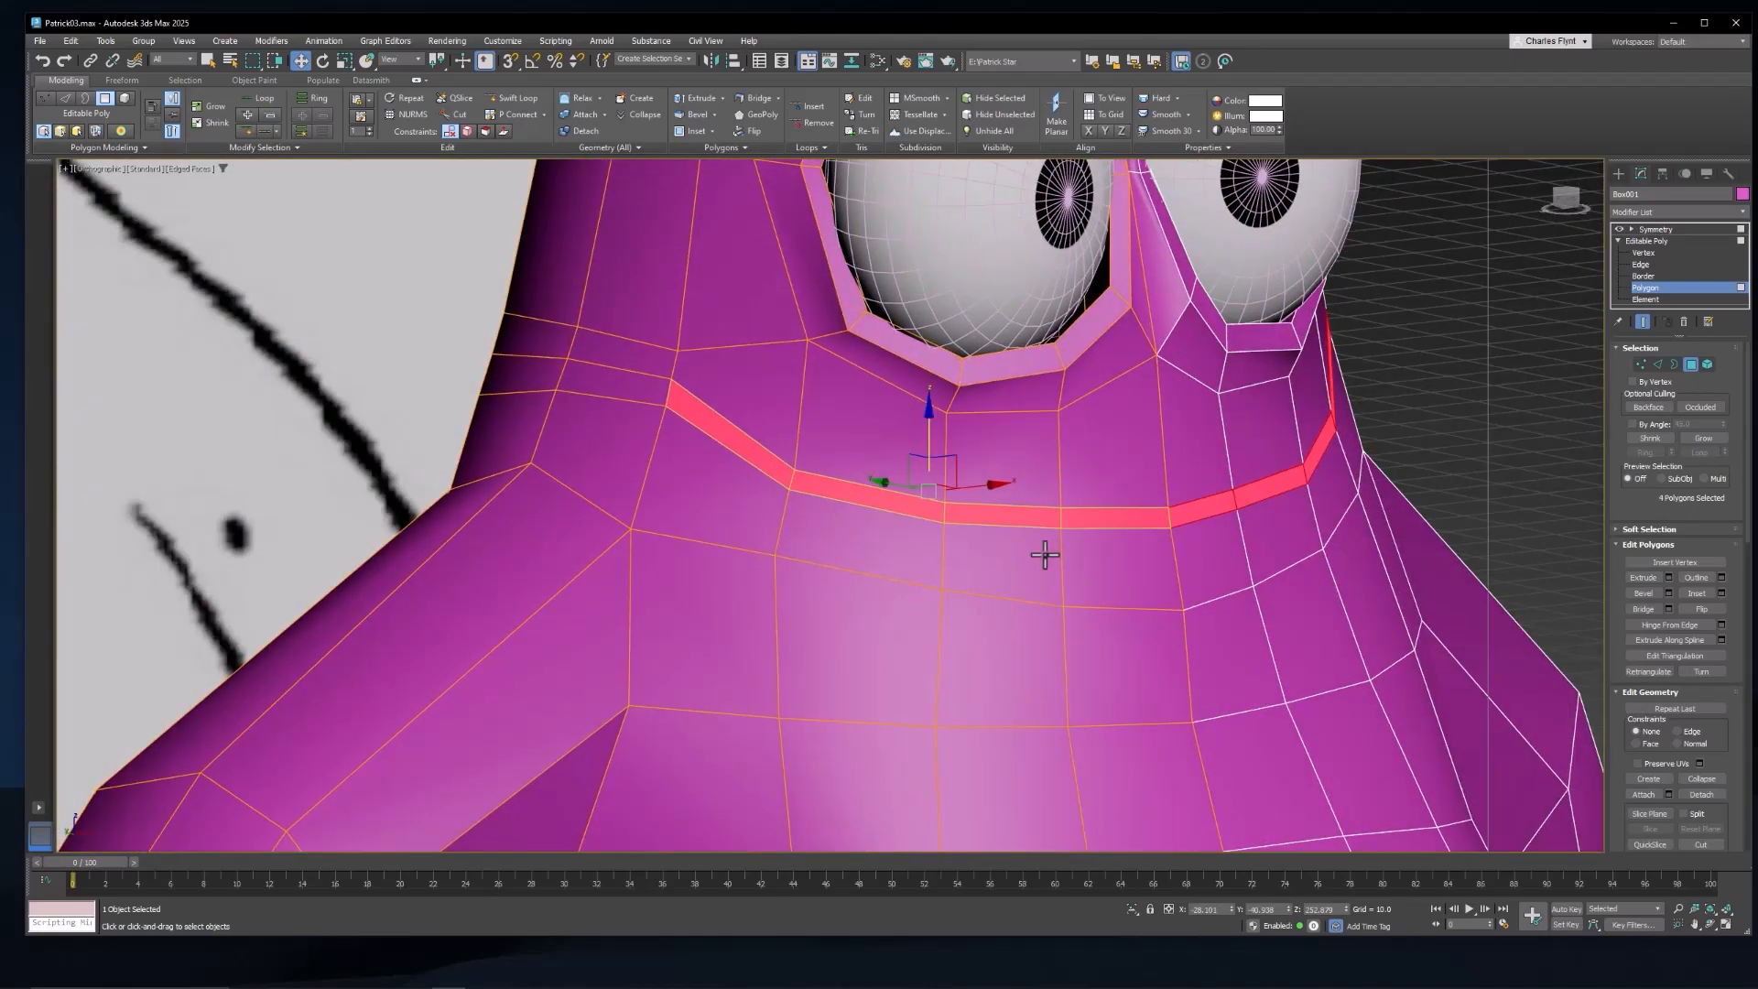
pyautogui.press('Delete')
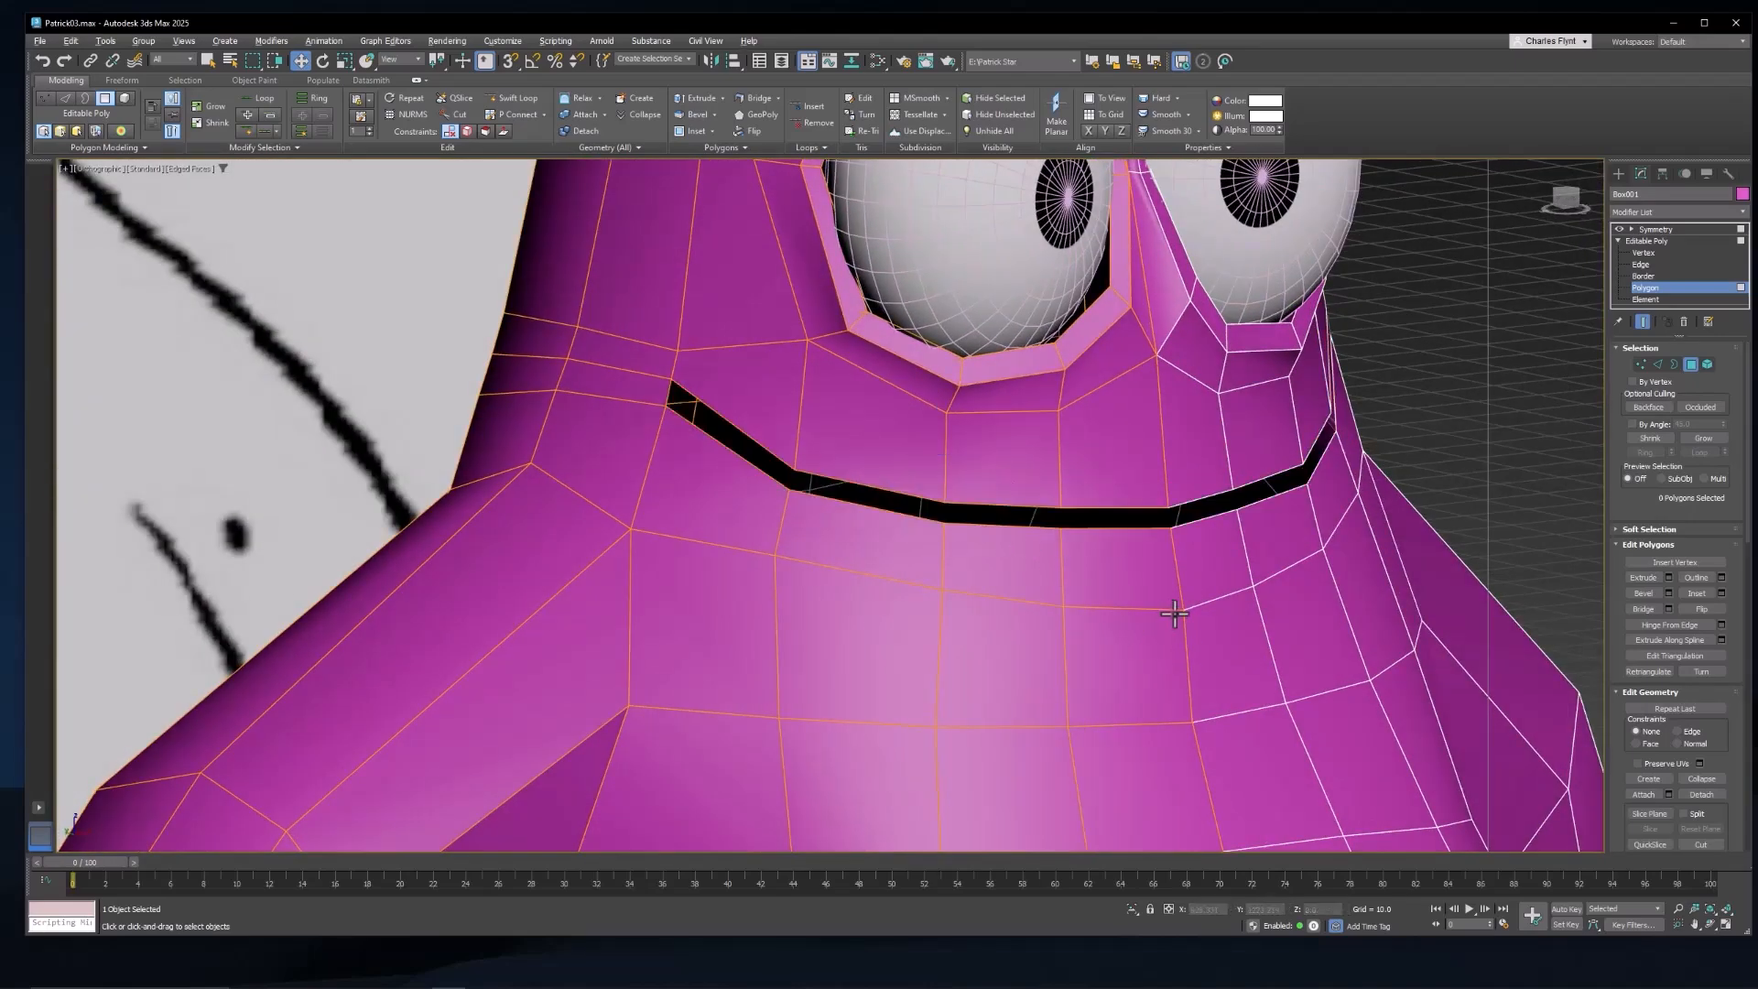
pyautogui.keyDown('alt'); pyautogui.moveTo(1174, 614); pyautogui.dragTo(1122, 542, button='middle'); pyautogui.keyUp('alt')
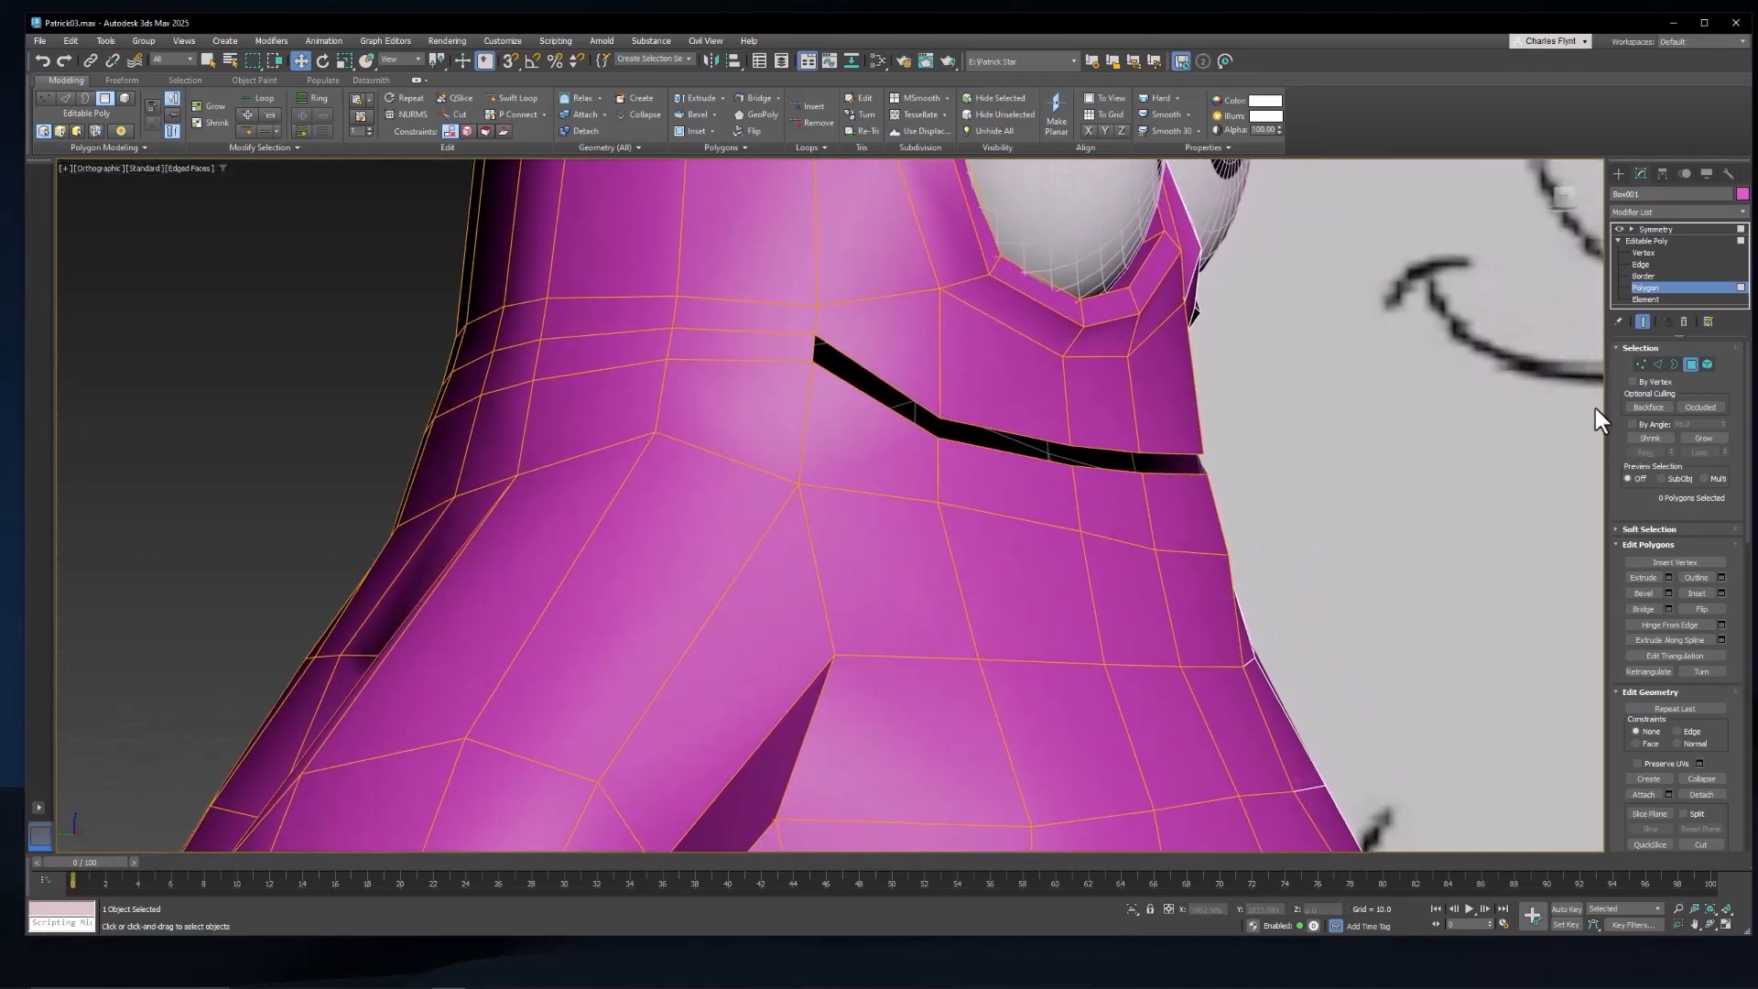
# Step: Select the three upper-lip vertices nearest the centre line in the left view and raise them to widen the mouth gap
pyautogui.click(1640, 362)
pyautogui.moveTo(1180, 441); pyautogui.dragTo(1128, 495, button='middle')
pyautogui.press('l')
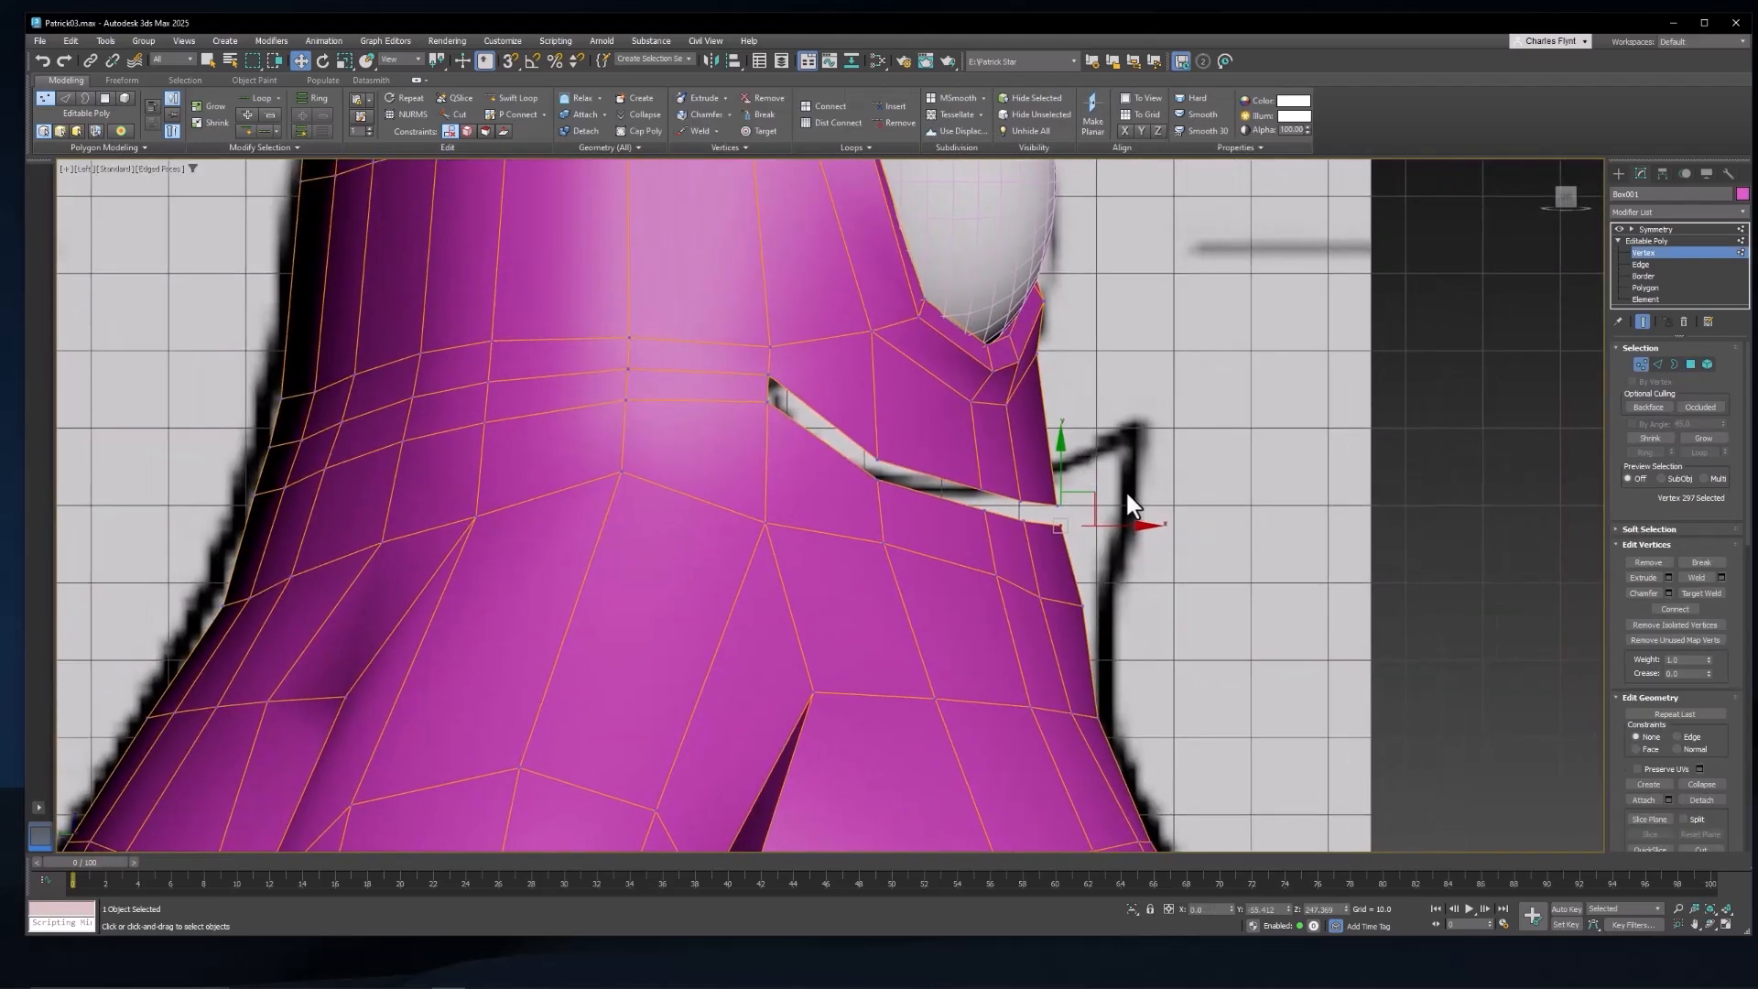
pyautogui.click(1056, 502)
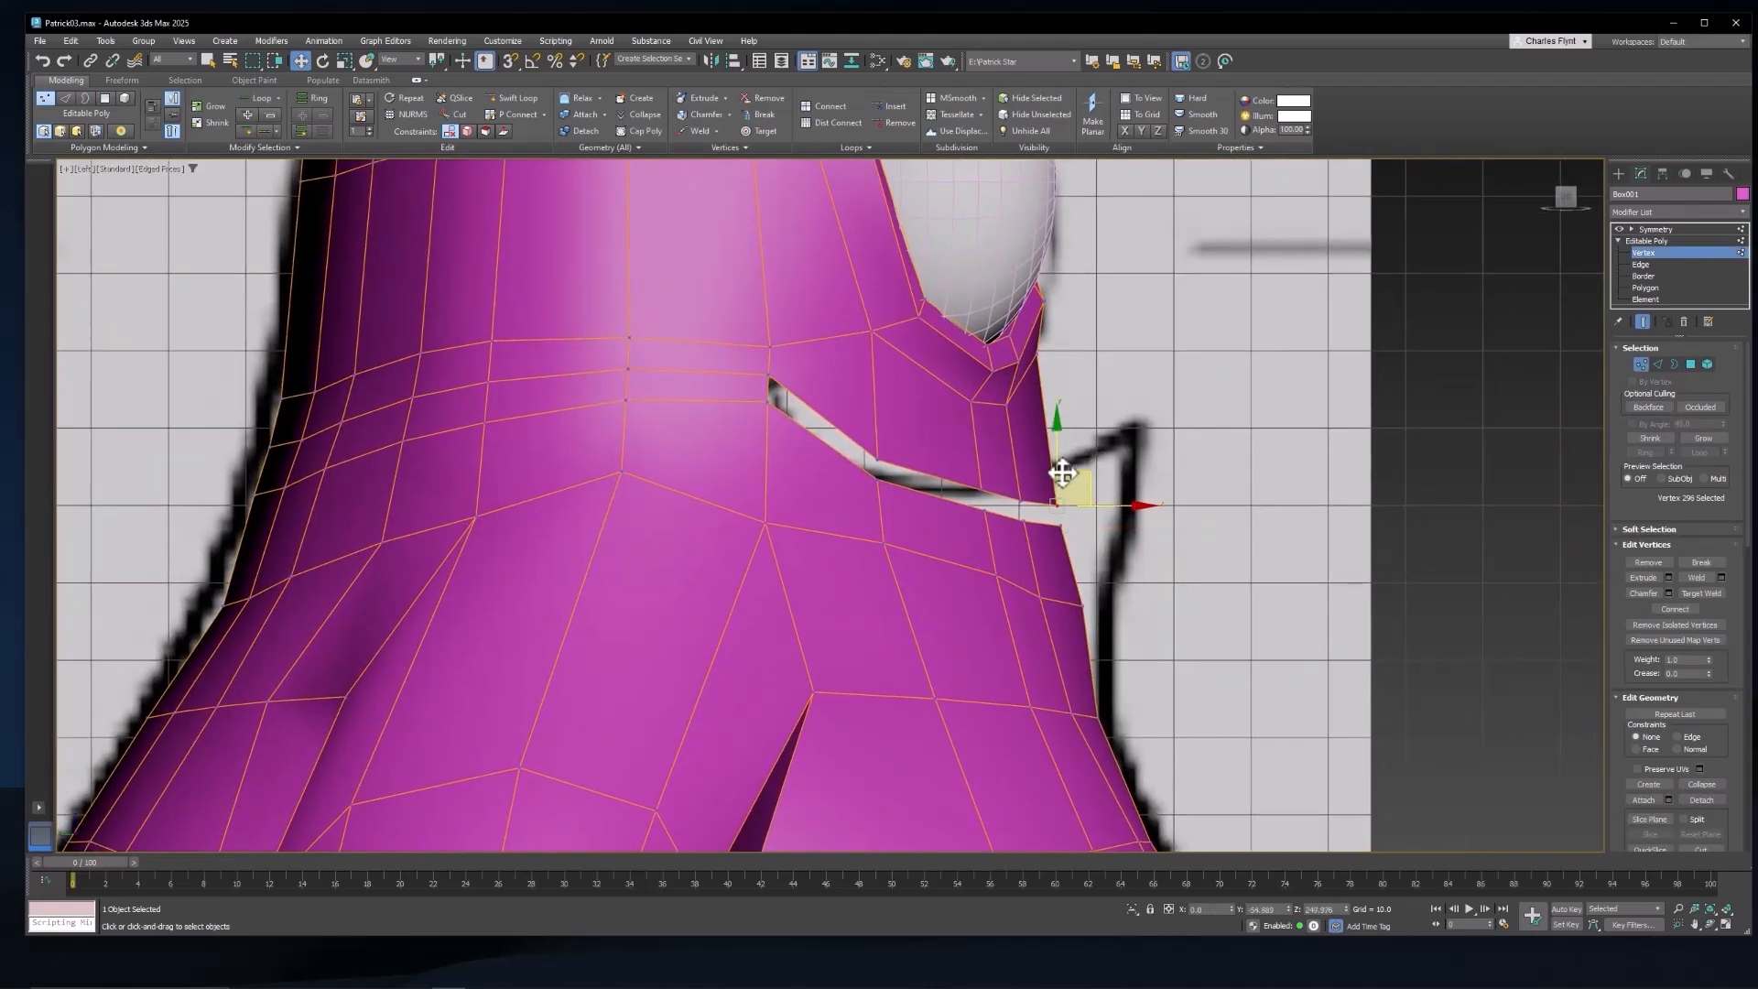
pyautogui.keyDown('ctrl'); pyautogui.click(1019, 501); pyautogui.keyUp('ctrl')
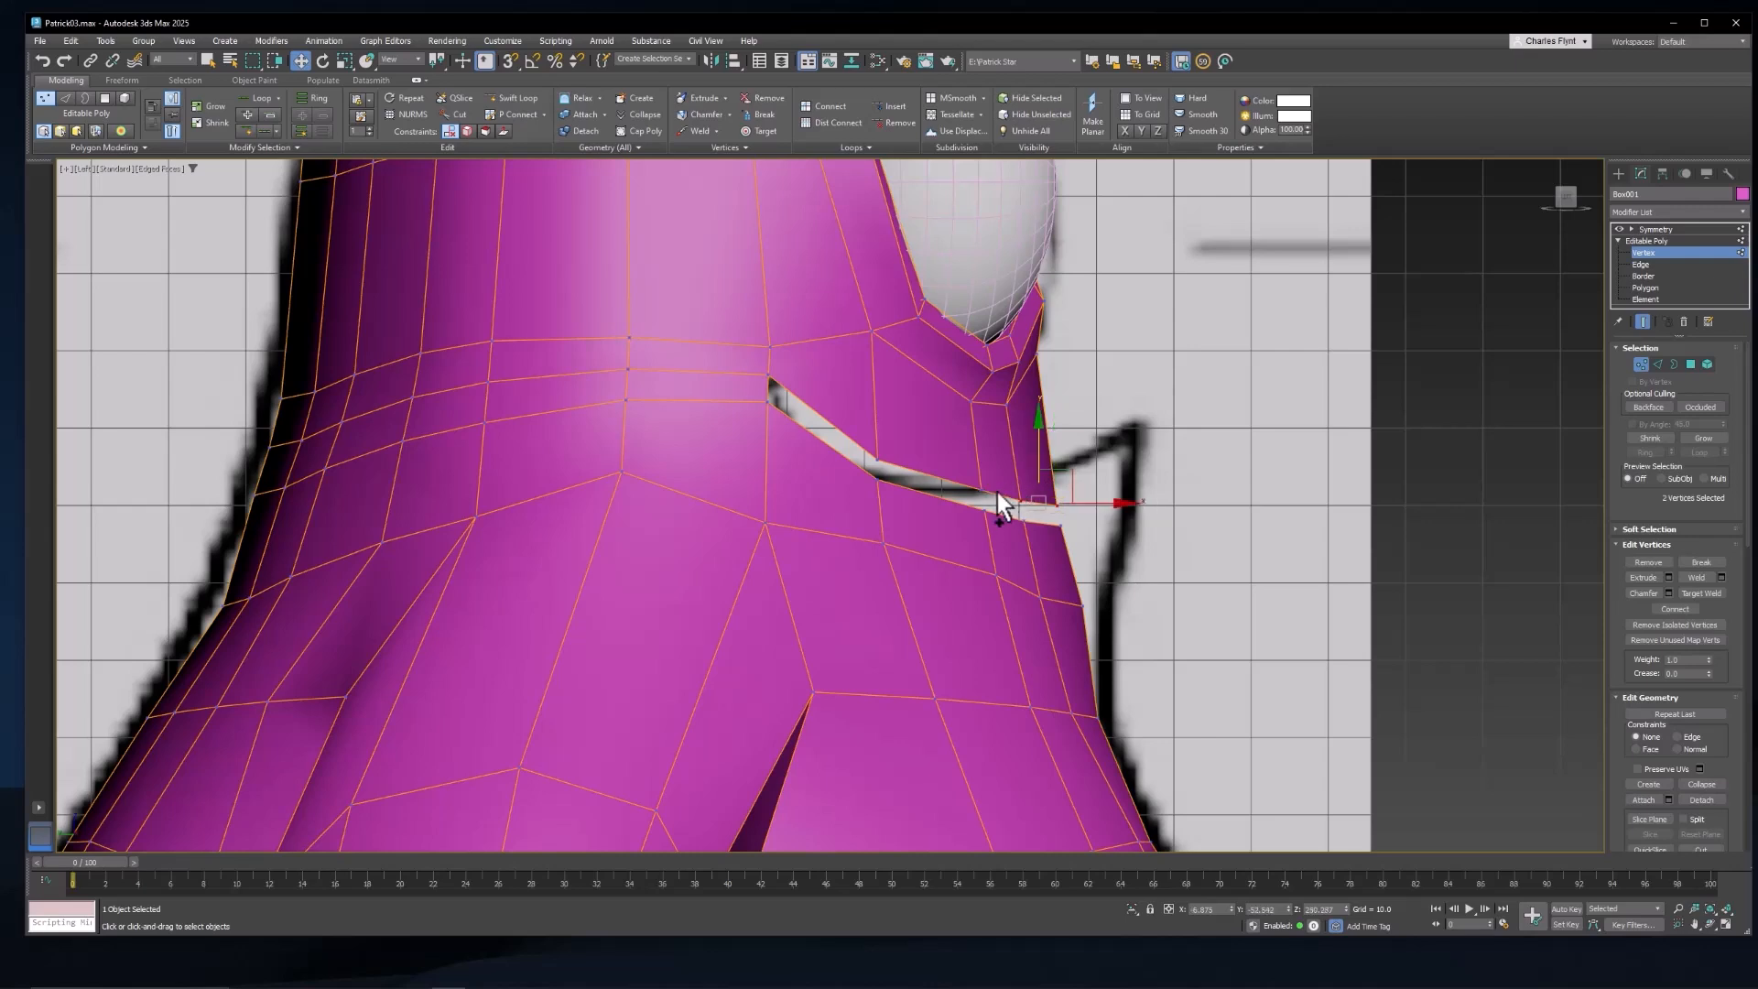
pyautogui.keyDown('ctrl'); pyautogui.click(981, 489); pyautogui.keyUp('ctrl')
pyautogui.moveTo(1020, 447); pyautogui.dragTo(1024, 436)
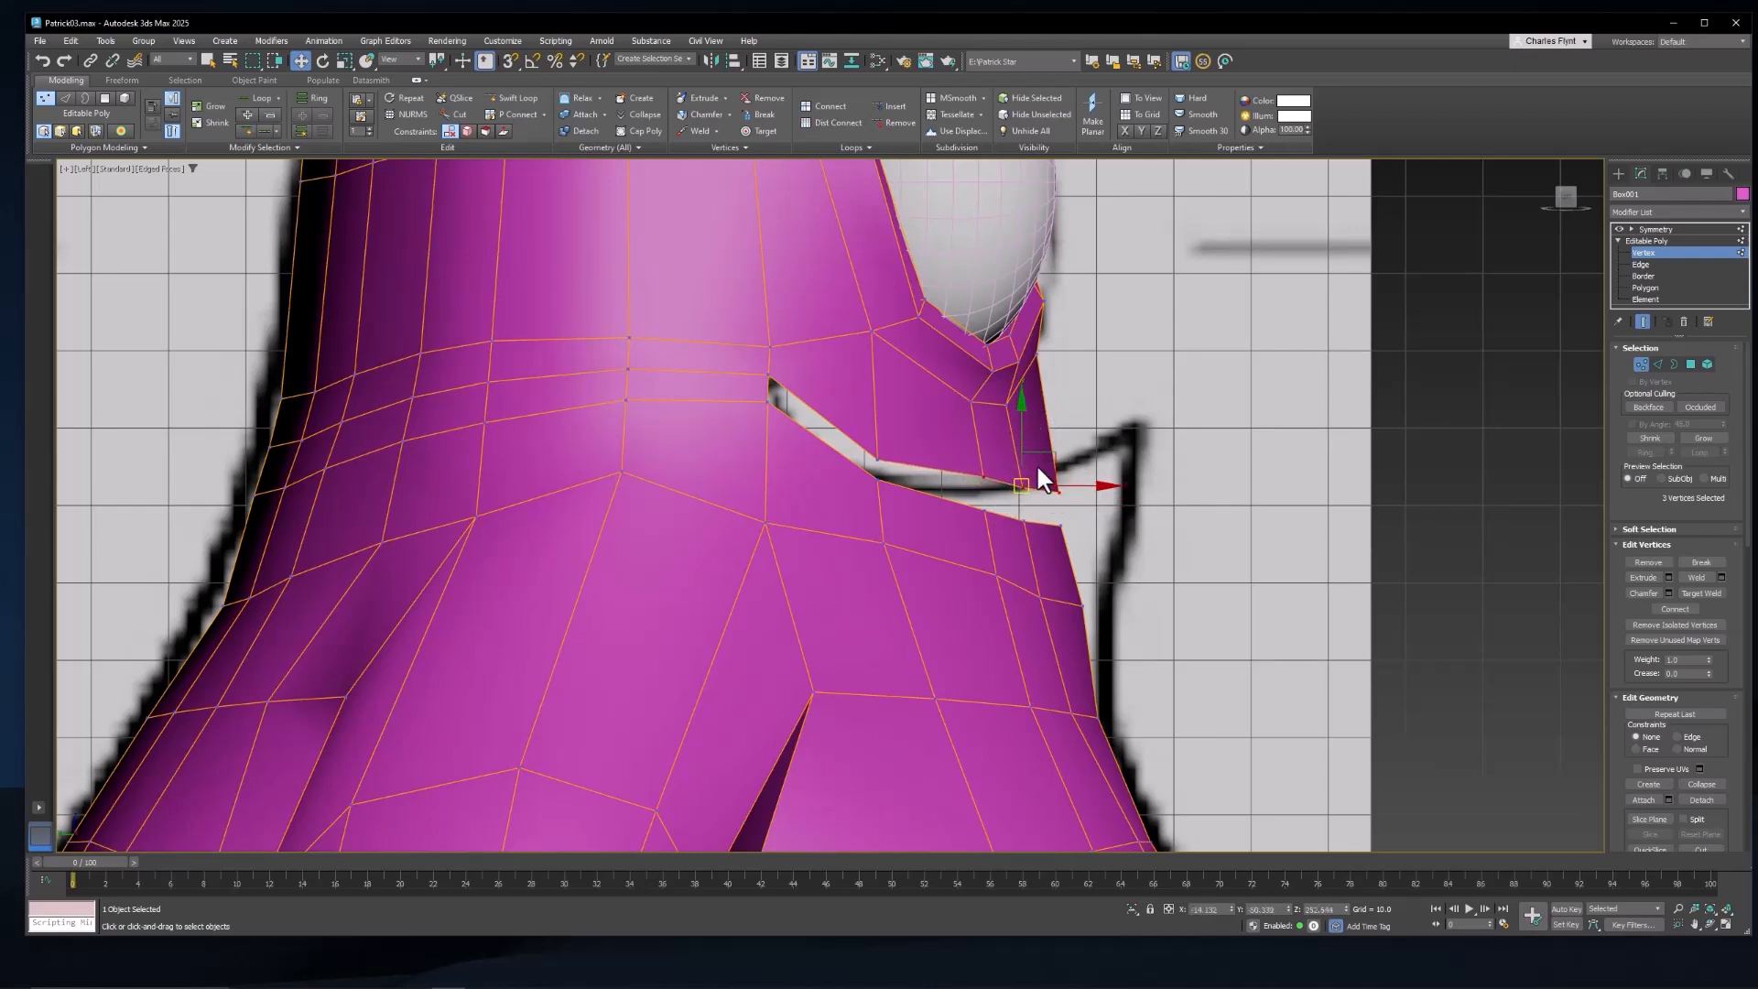
# Step: Adjust the upper lip's front vertices individually and together so its edge follows the reference smile curve
pyautogui.click(1018, 482)
pyautogui.hotkey('ctrl', 'z')
pyautogui.click(1087, 469)
pyautogui.click(1029, 487)
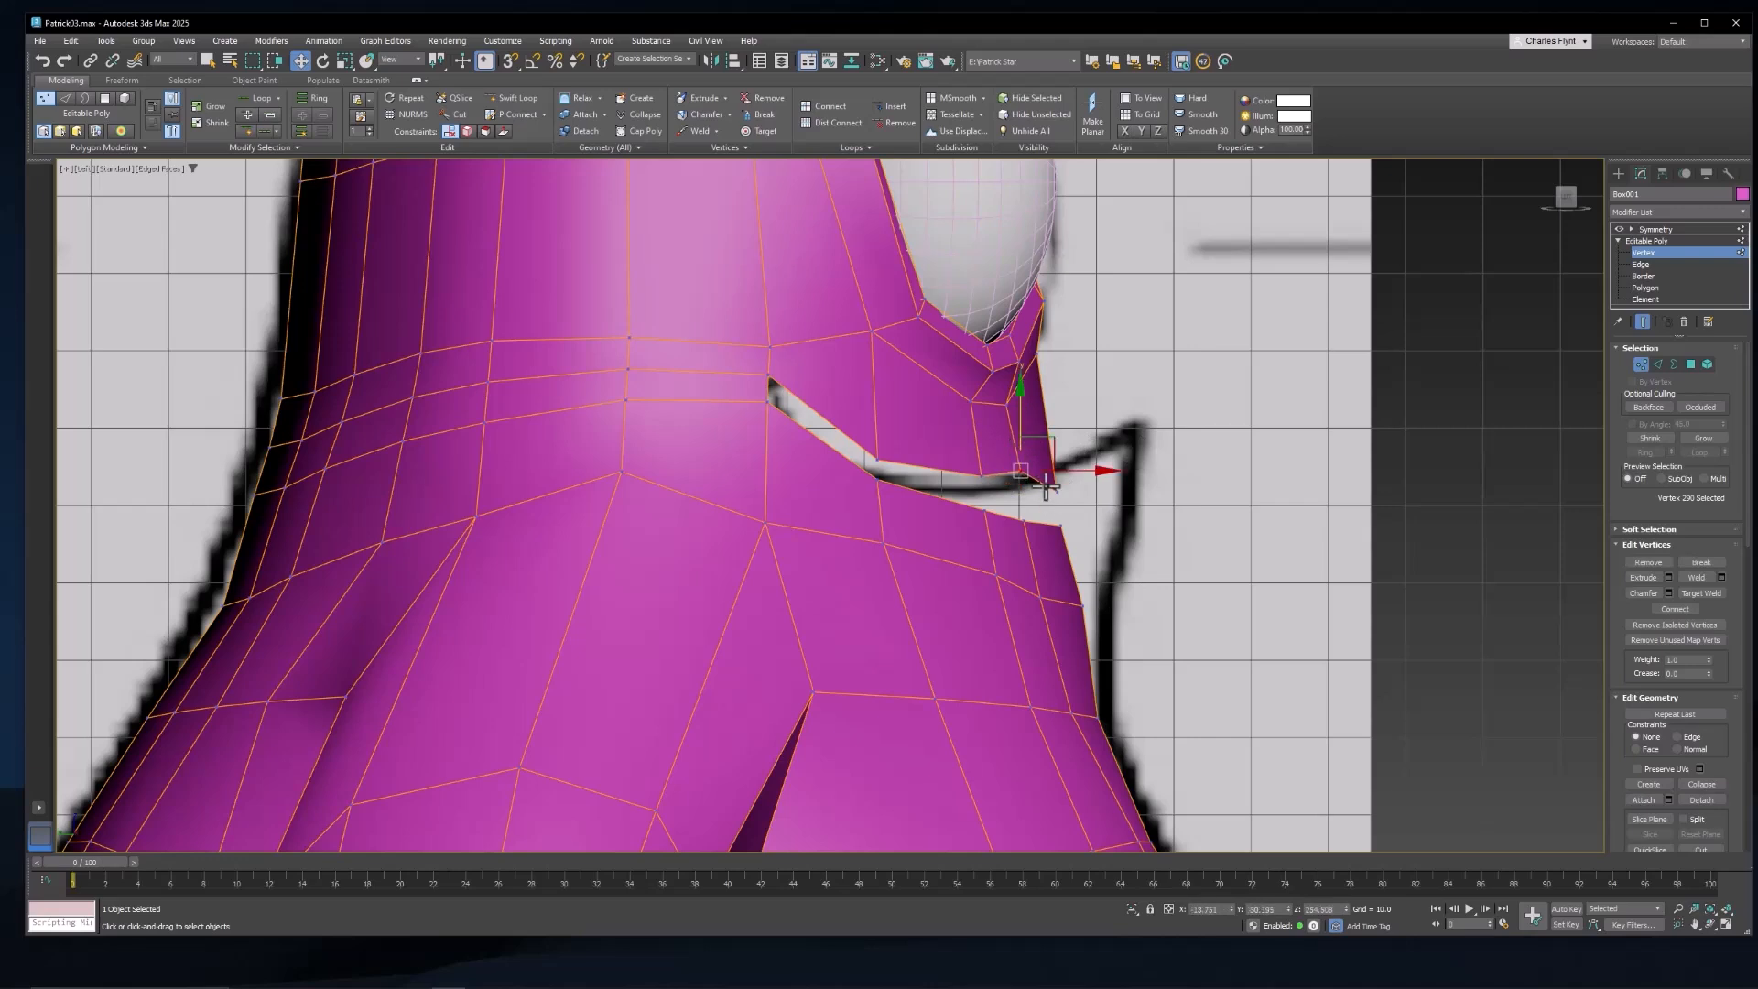
pyautogui.click(1055, 489)
pyautogui.moveTo(1053, 449); pyautogui.dragTo(1055, 420)
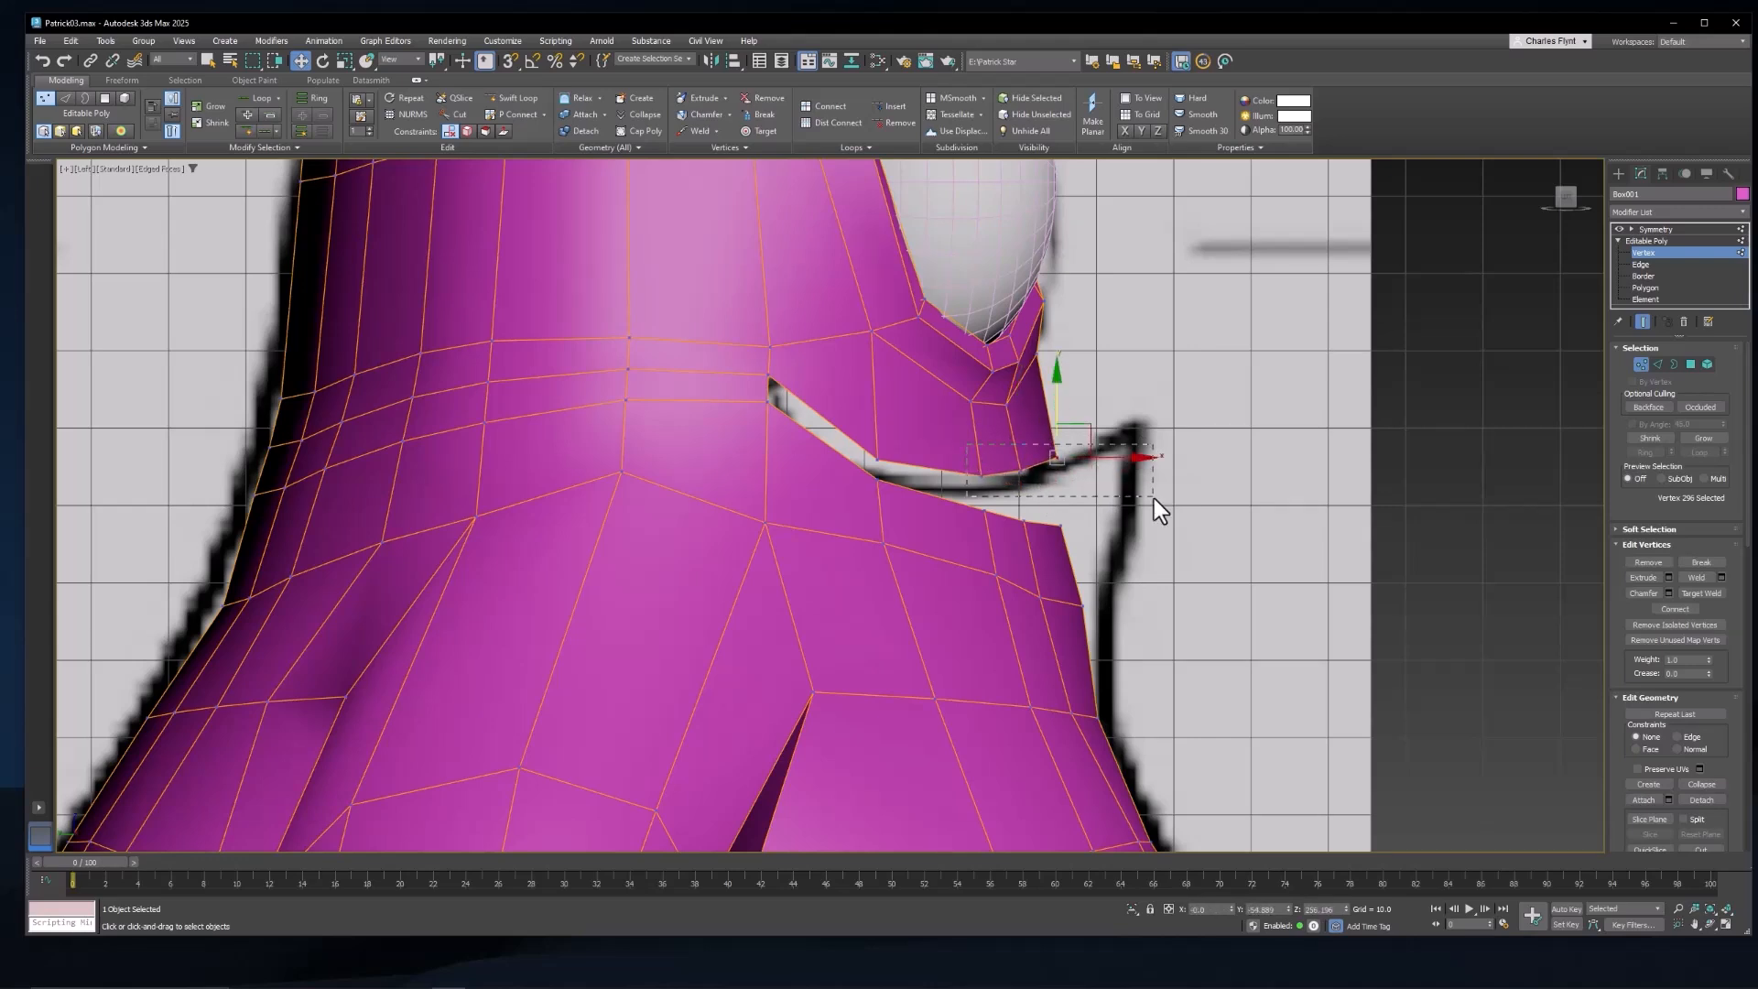
pyautogui.moveTo(1154, 498); pyautogui.dragTo(1083, 479)
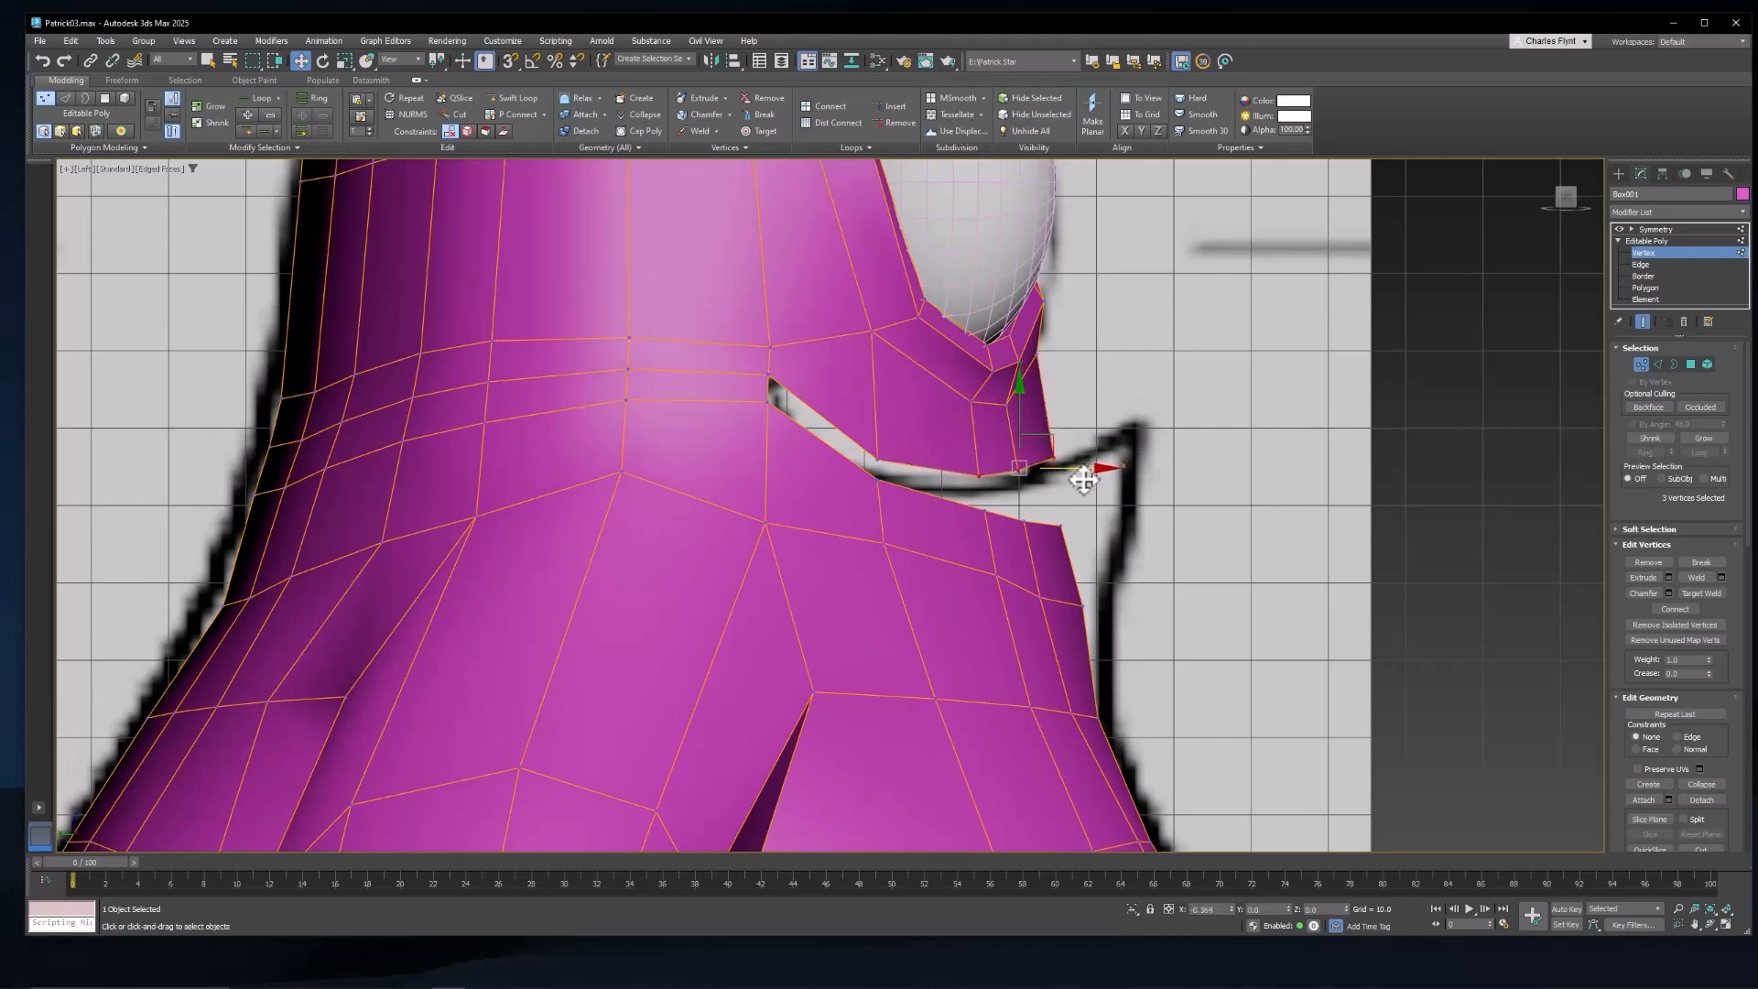
pyautogui.click(985, 474)
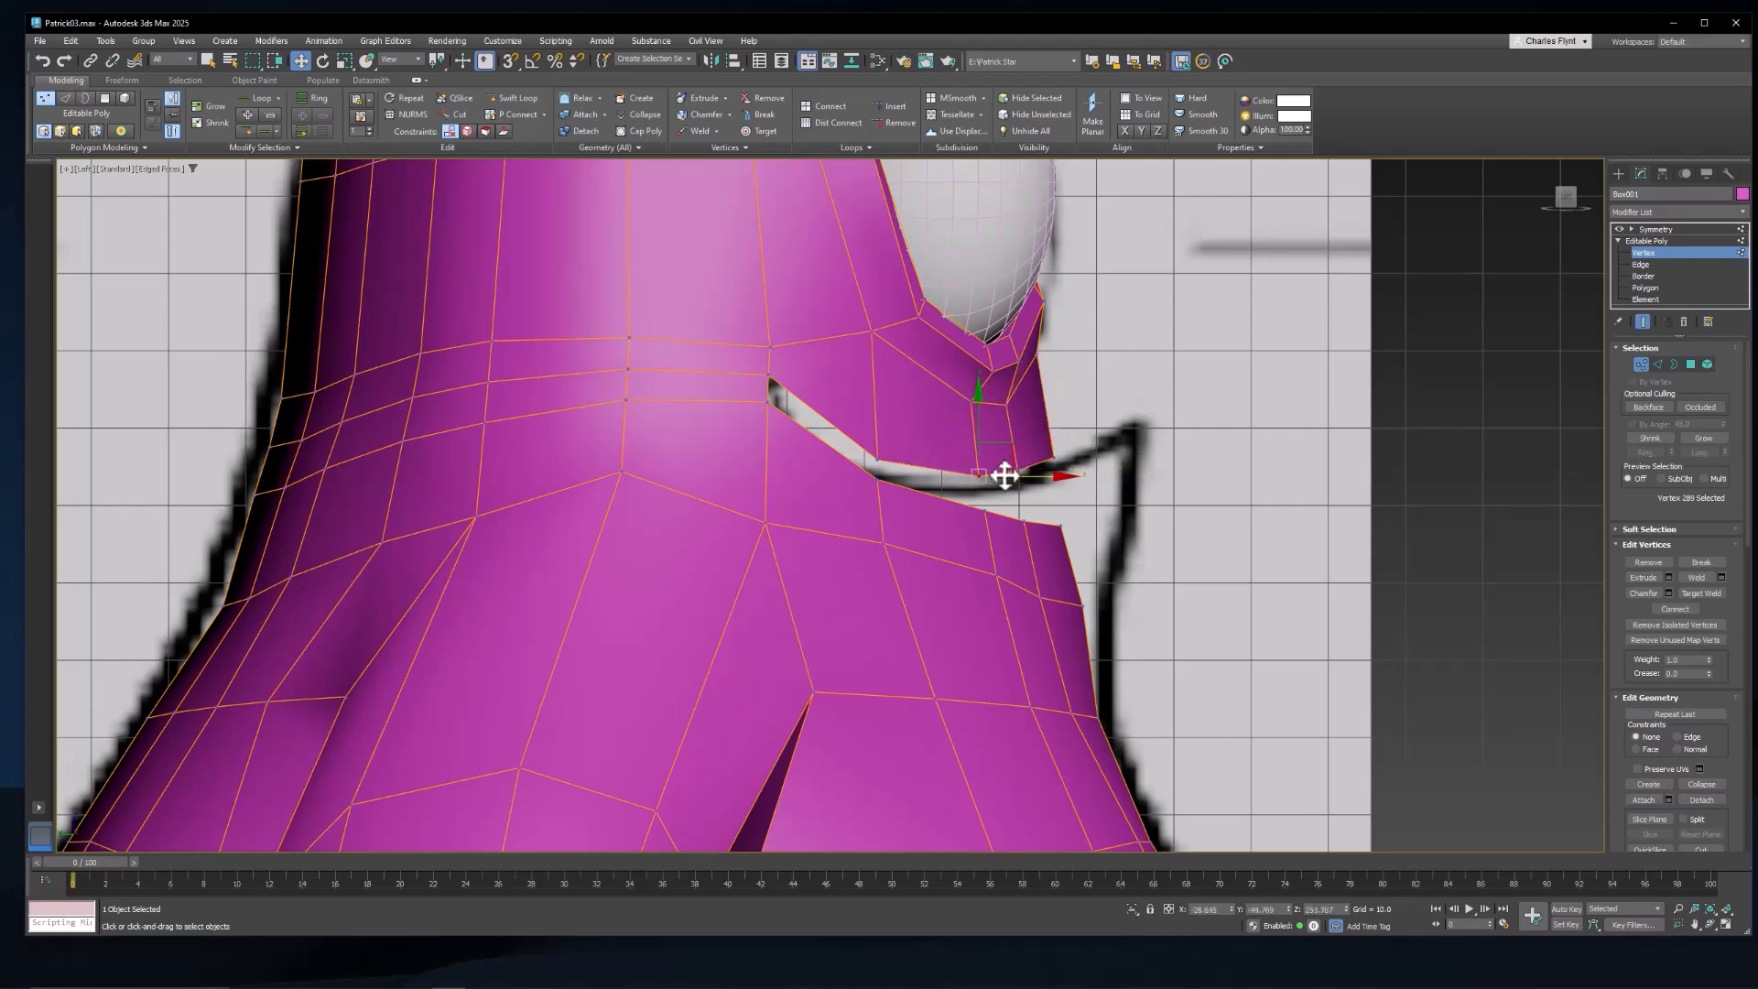
# Step: Pull the lower lip's centre vertex out to the reference lip tip and move the vertex below it forward to the outline
pyautogui.click(1056, 494)
pyautogui.click(1060, 526)
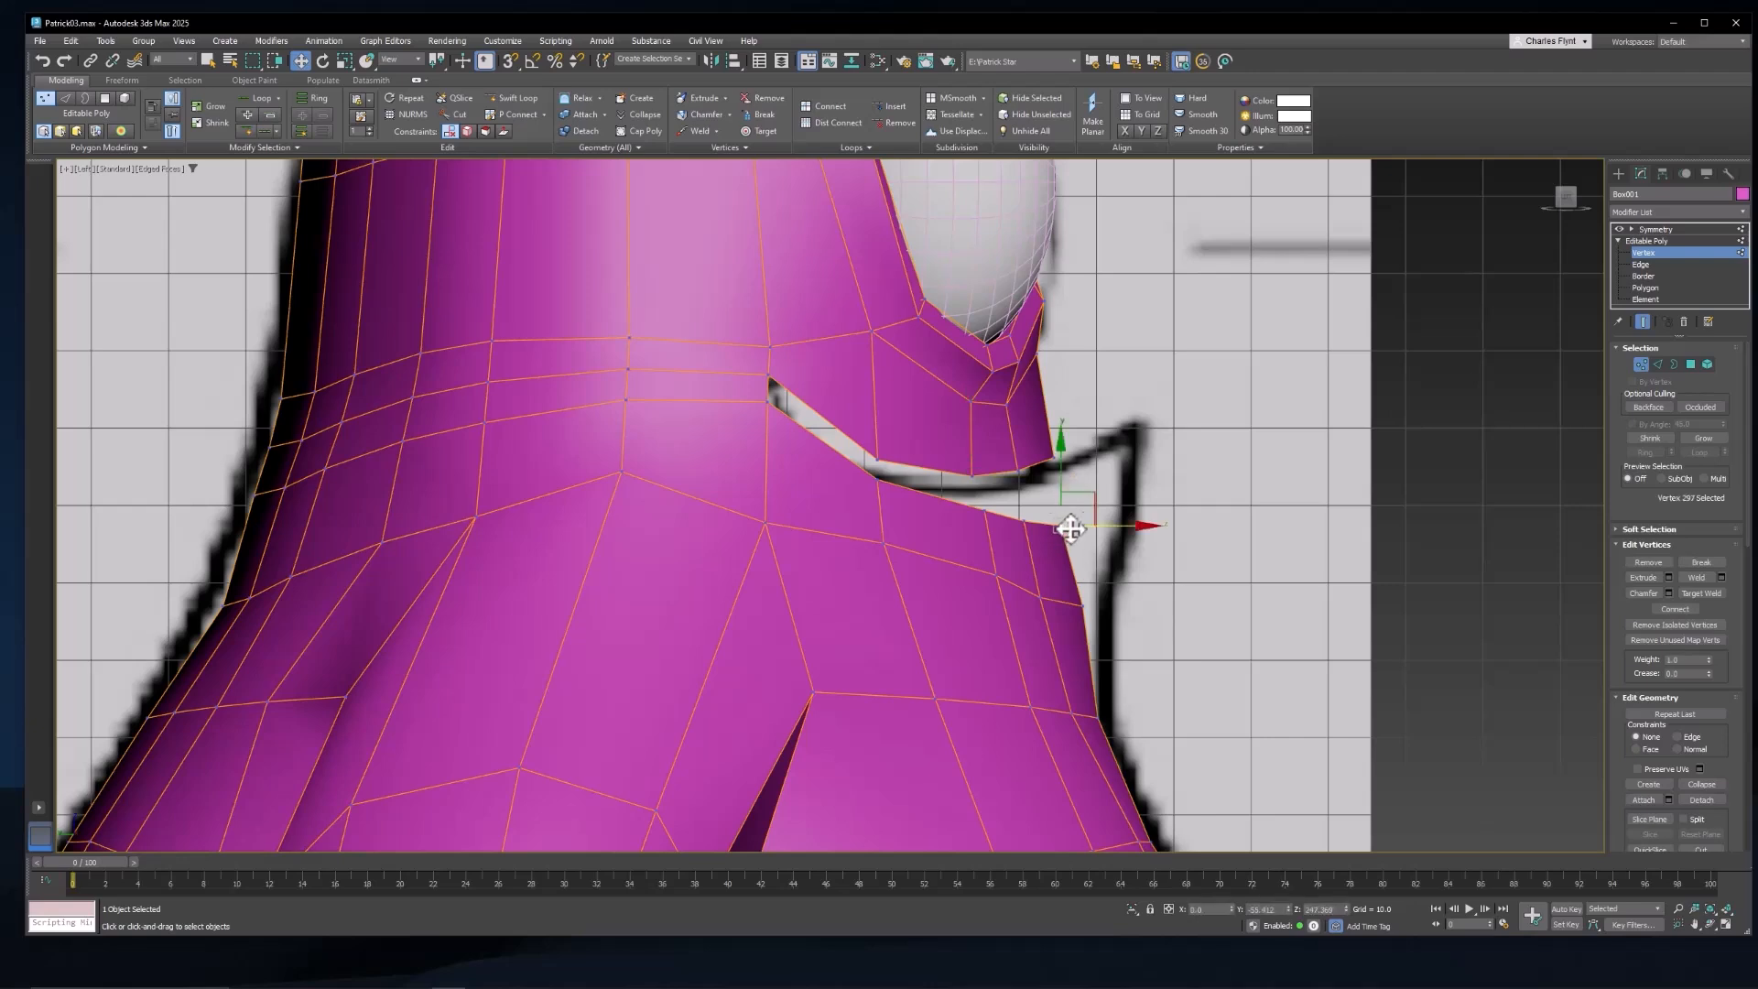
pyautogui.moveTo(1069, 529); pyautogui.dragTo(1169, 410)
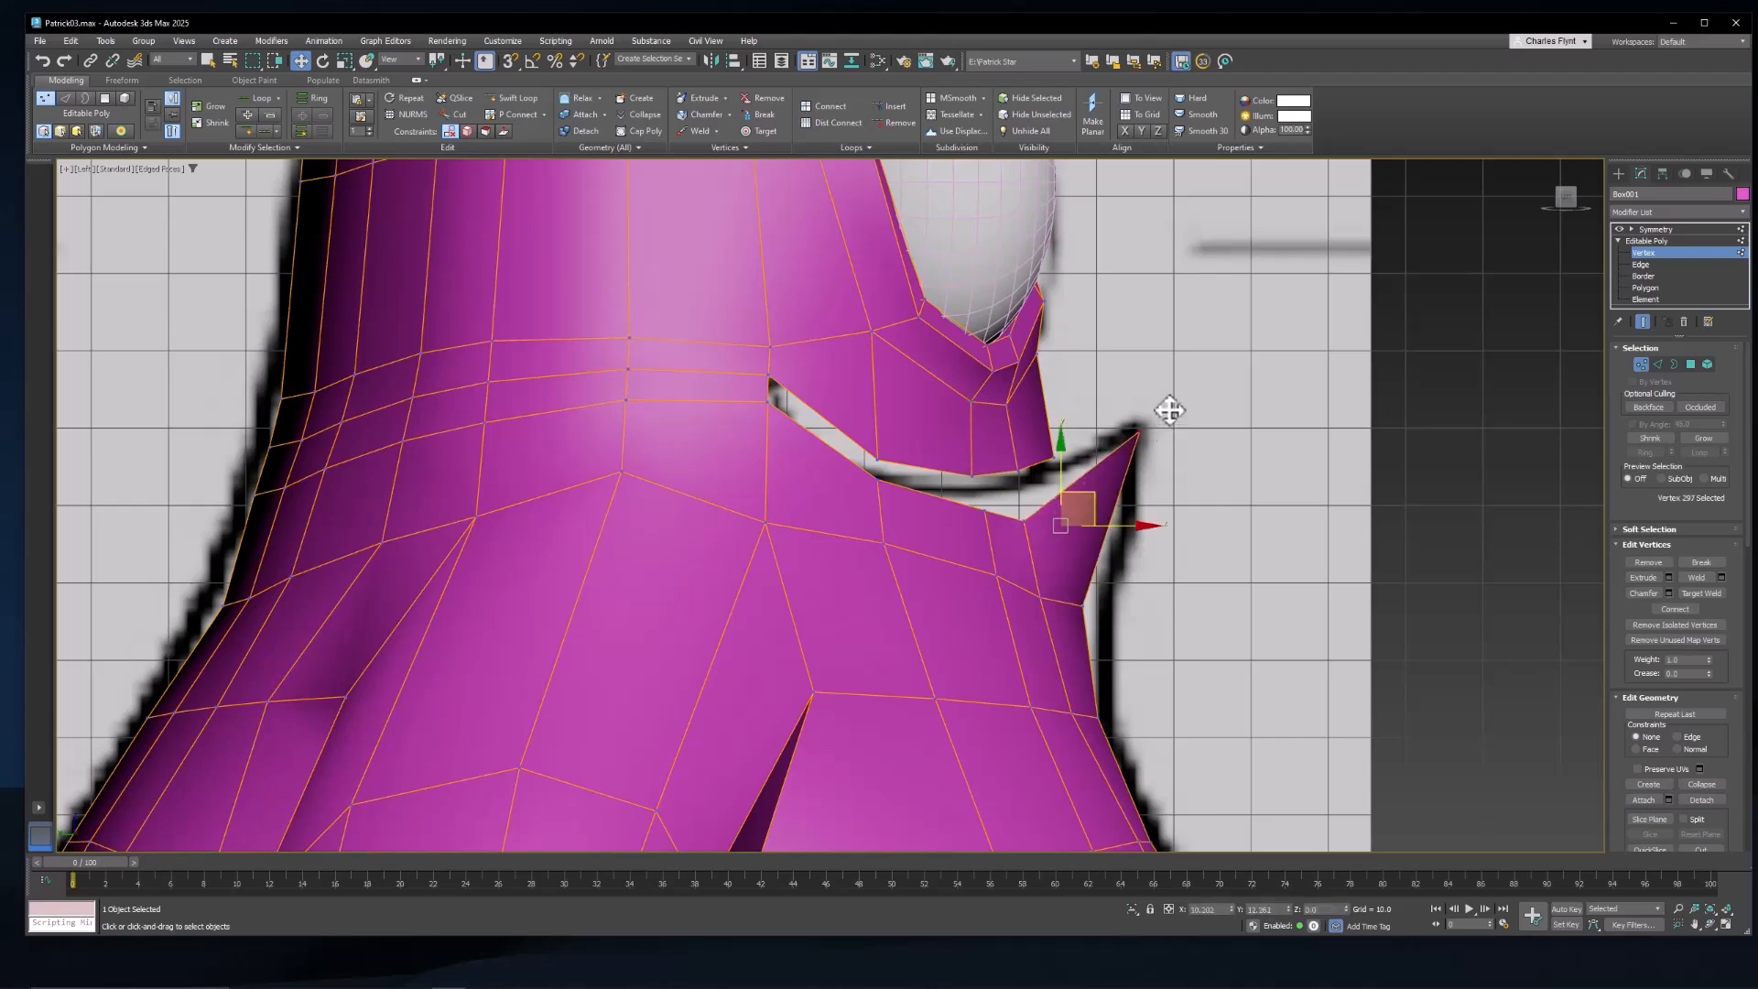
pyautogui.click(1083, 604)
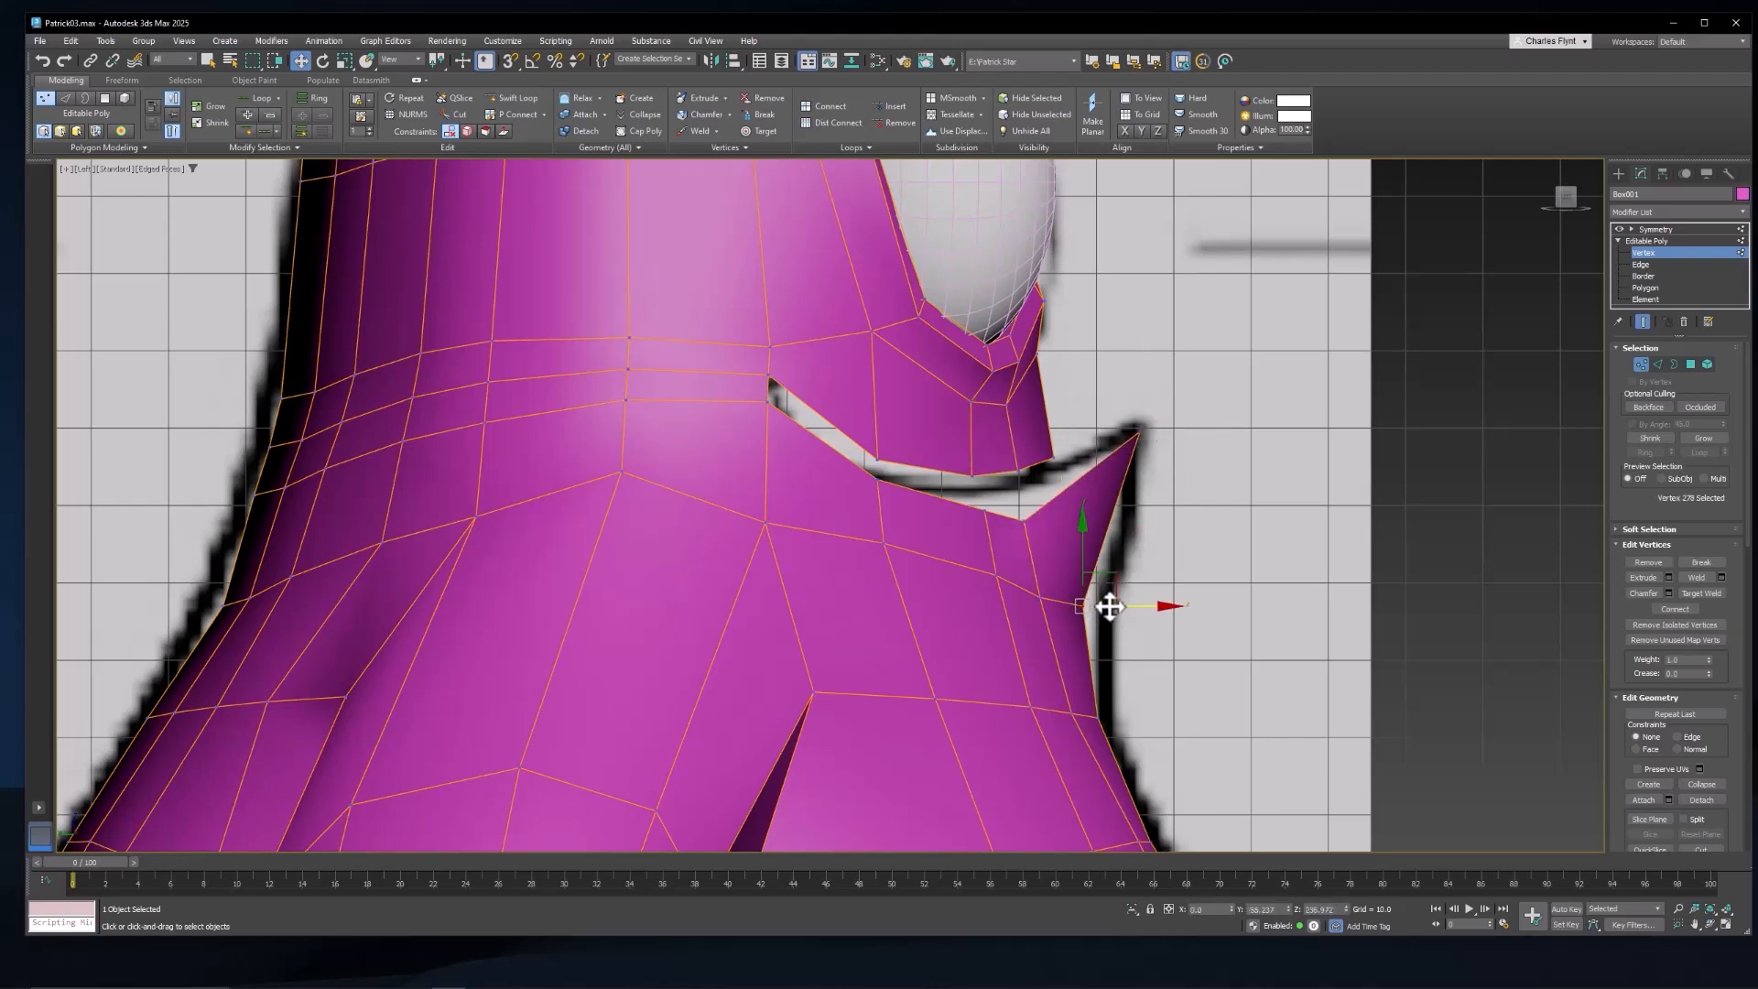
pyautogui.moveTo(1110, 606); pyautogui.dragTo(1129, 604)
# Step: Move the next two lower-lip vertices and the one beneath the first up to follow the reference smile line
pyautogui.click(1039, 597)
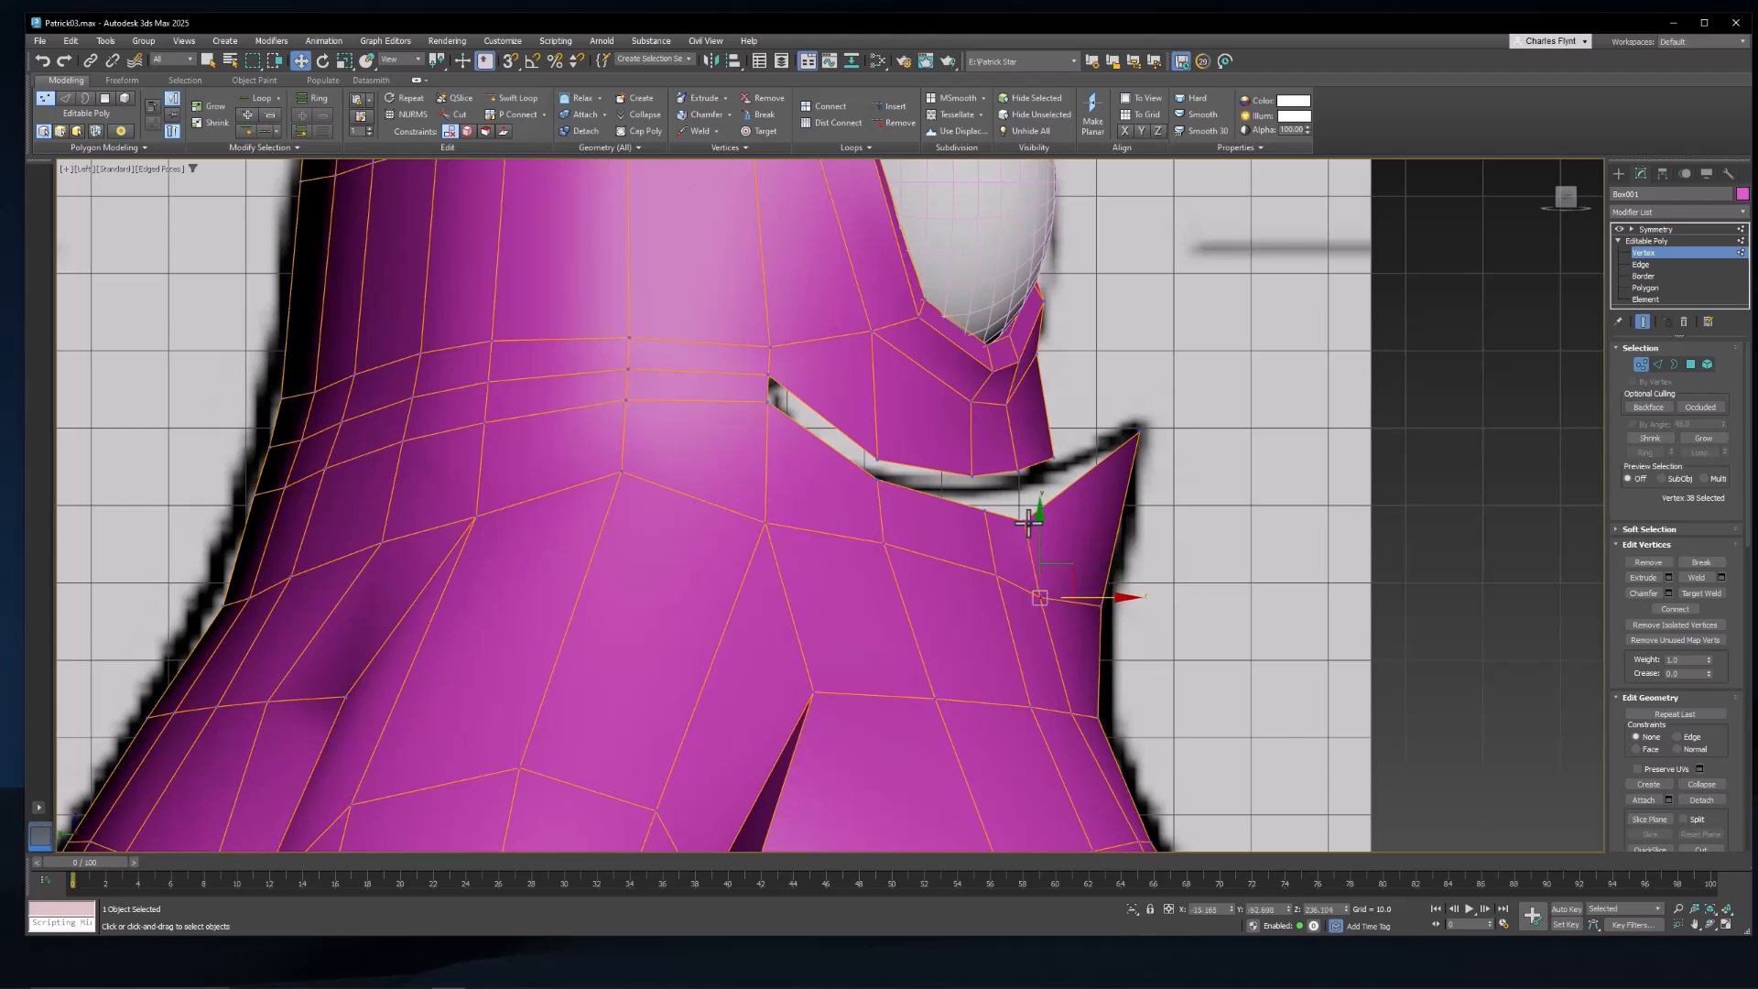
pyautogui.keyDown('ctrl'); pyautogui.click(1026, 519); pyautogui.keyUp('ctrl')
pyautogui.moveTo(1052, 522); pyautogui.dragTo(1068, 486)
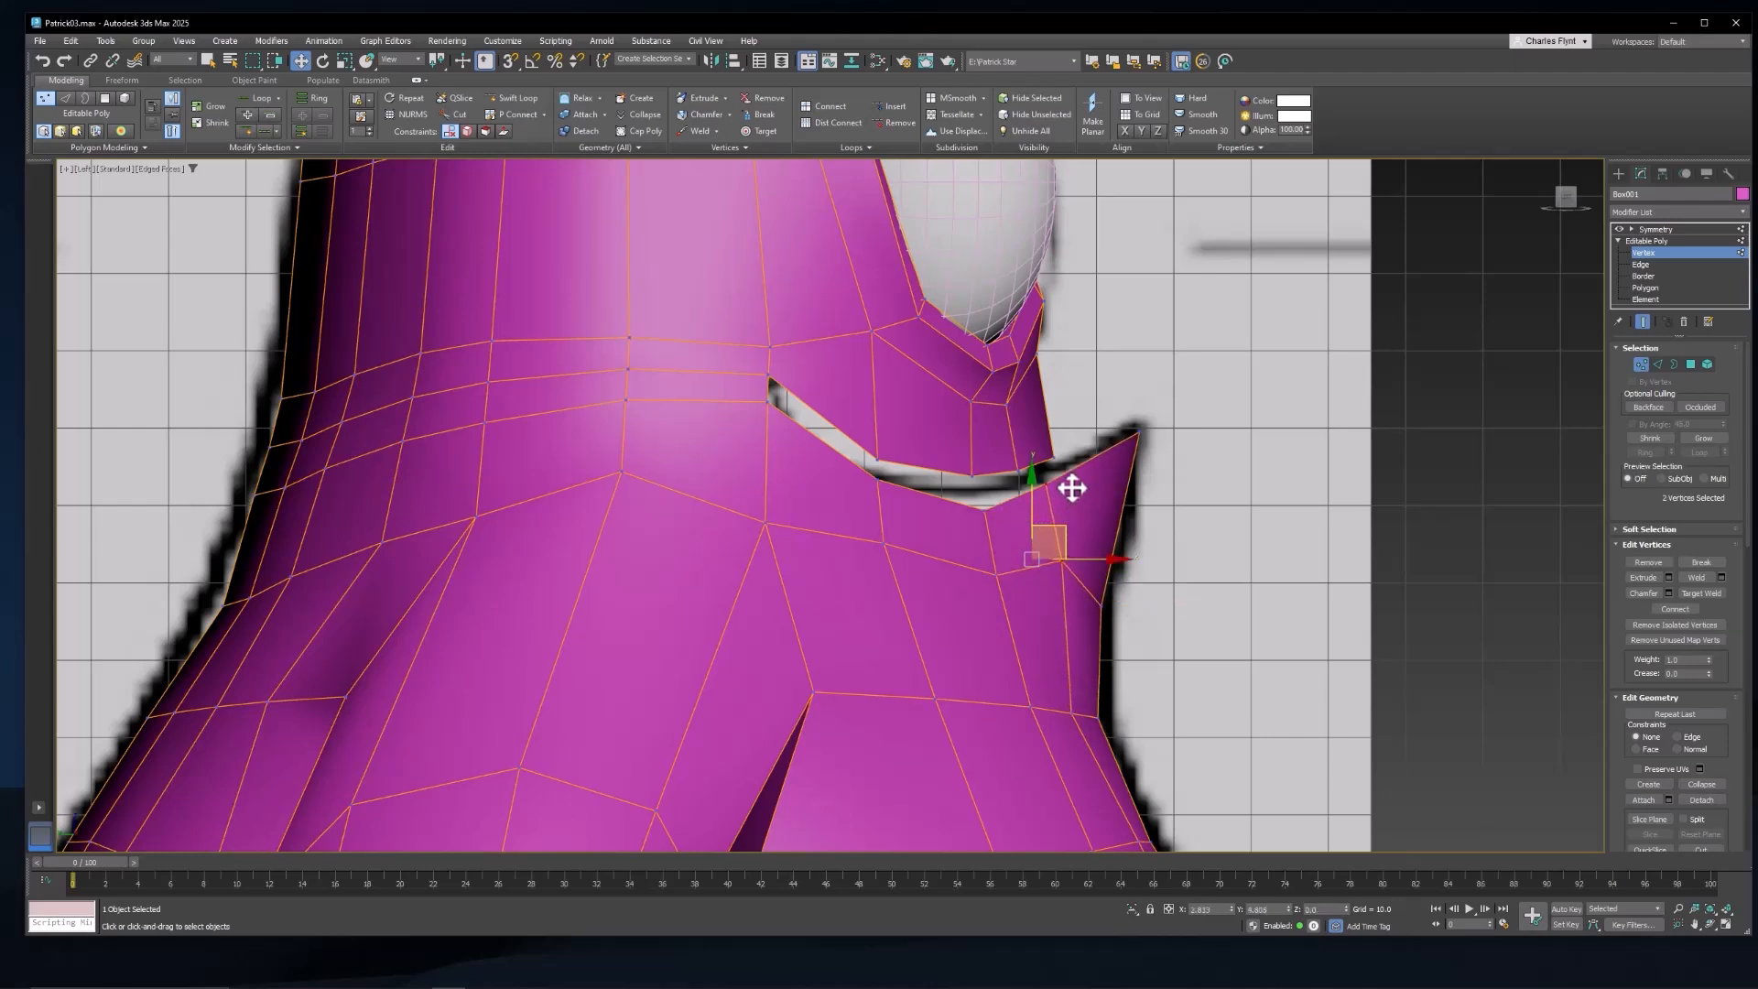
pyautogui.click(1059, 557)
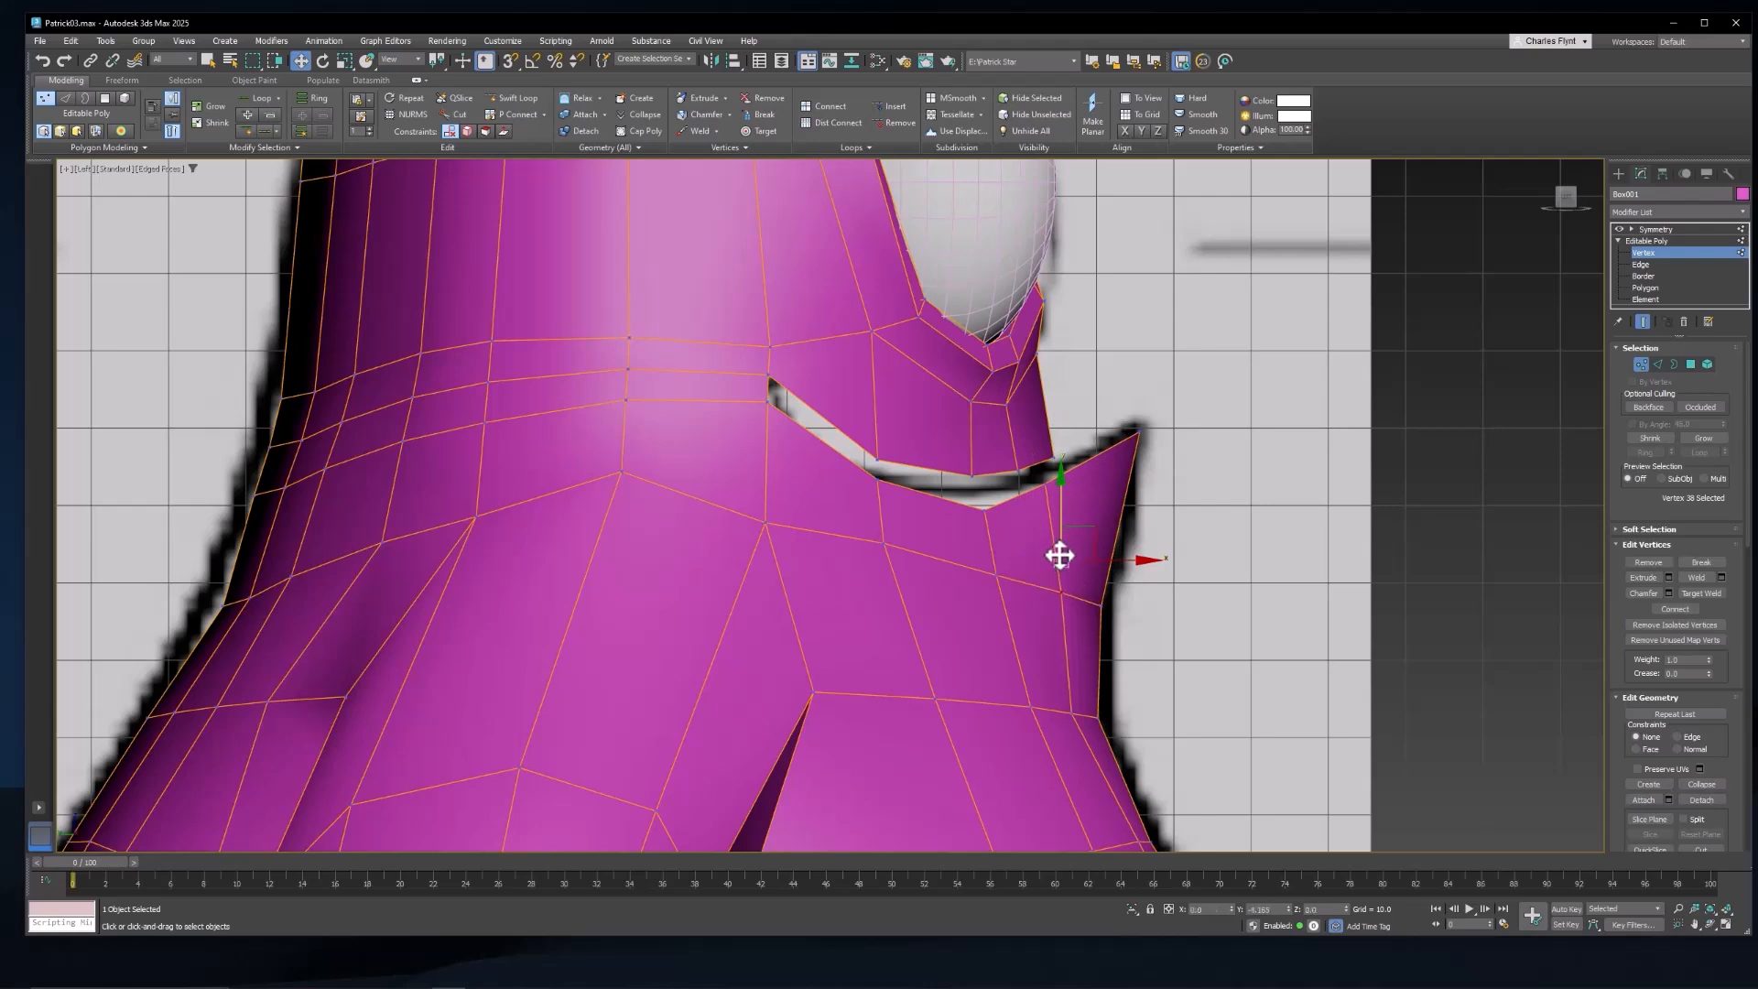
pyautogui.click(986, 508)
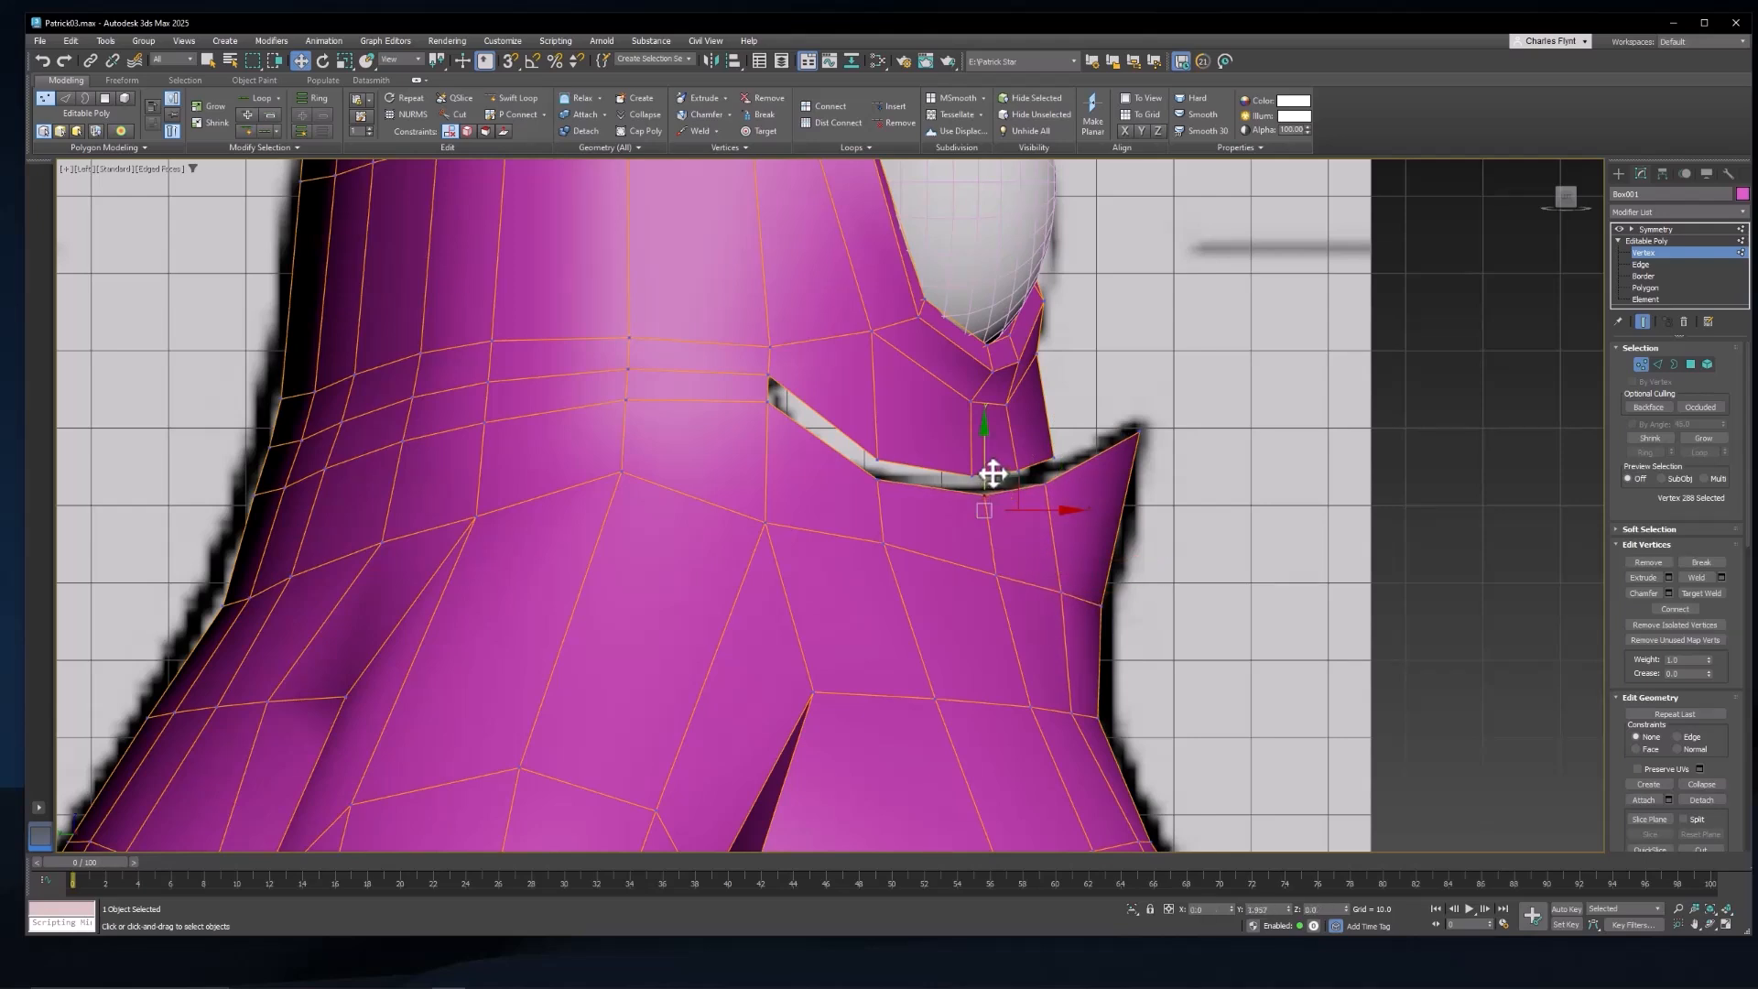
pyautogui.moveTo(993, 474); pyautogui.dragTo(993, 473)
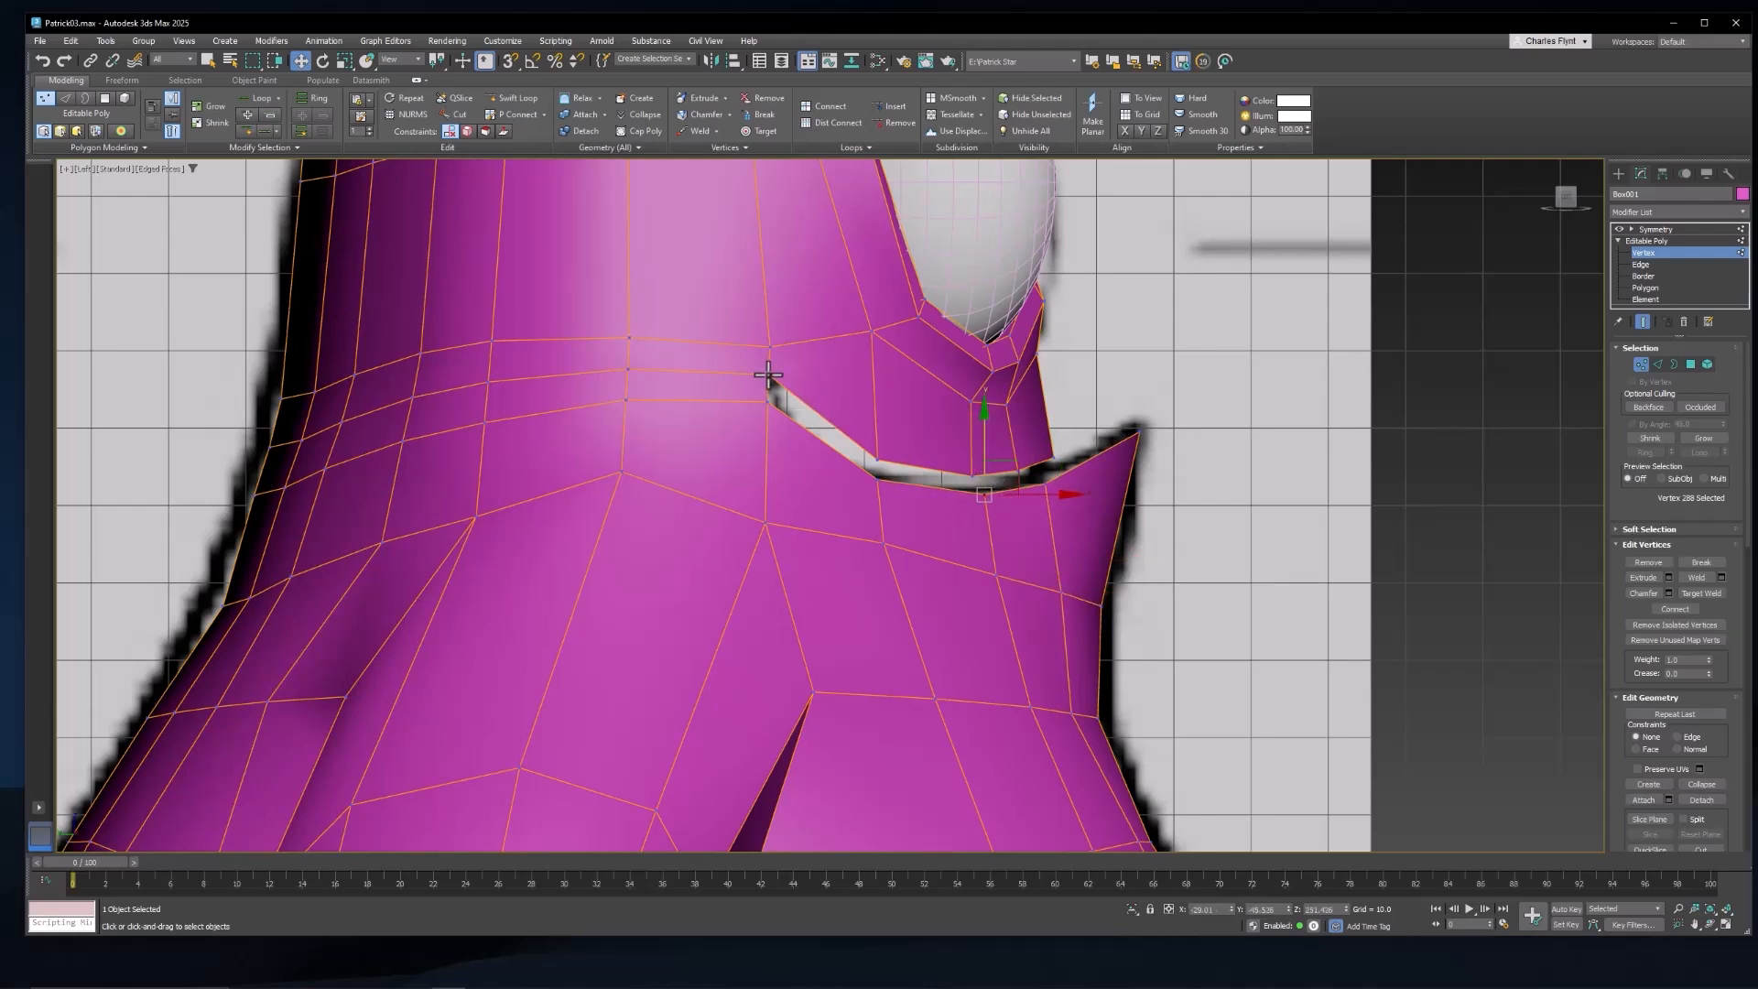
# Step: Narrow the mouth corner by lowering its upper vertex and raising its lower vertex slightly
pyautogui.click(767, 373)
pyautogui.scroll(3, 769, 378)
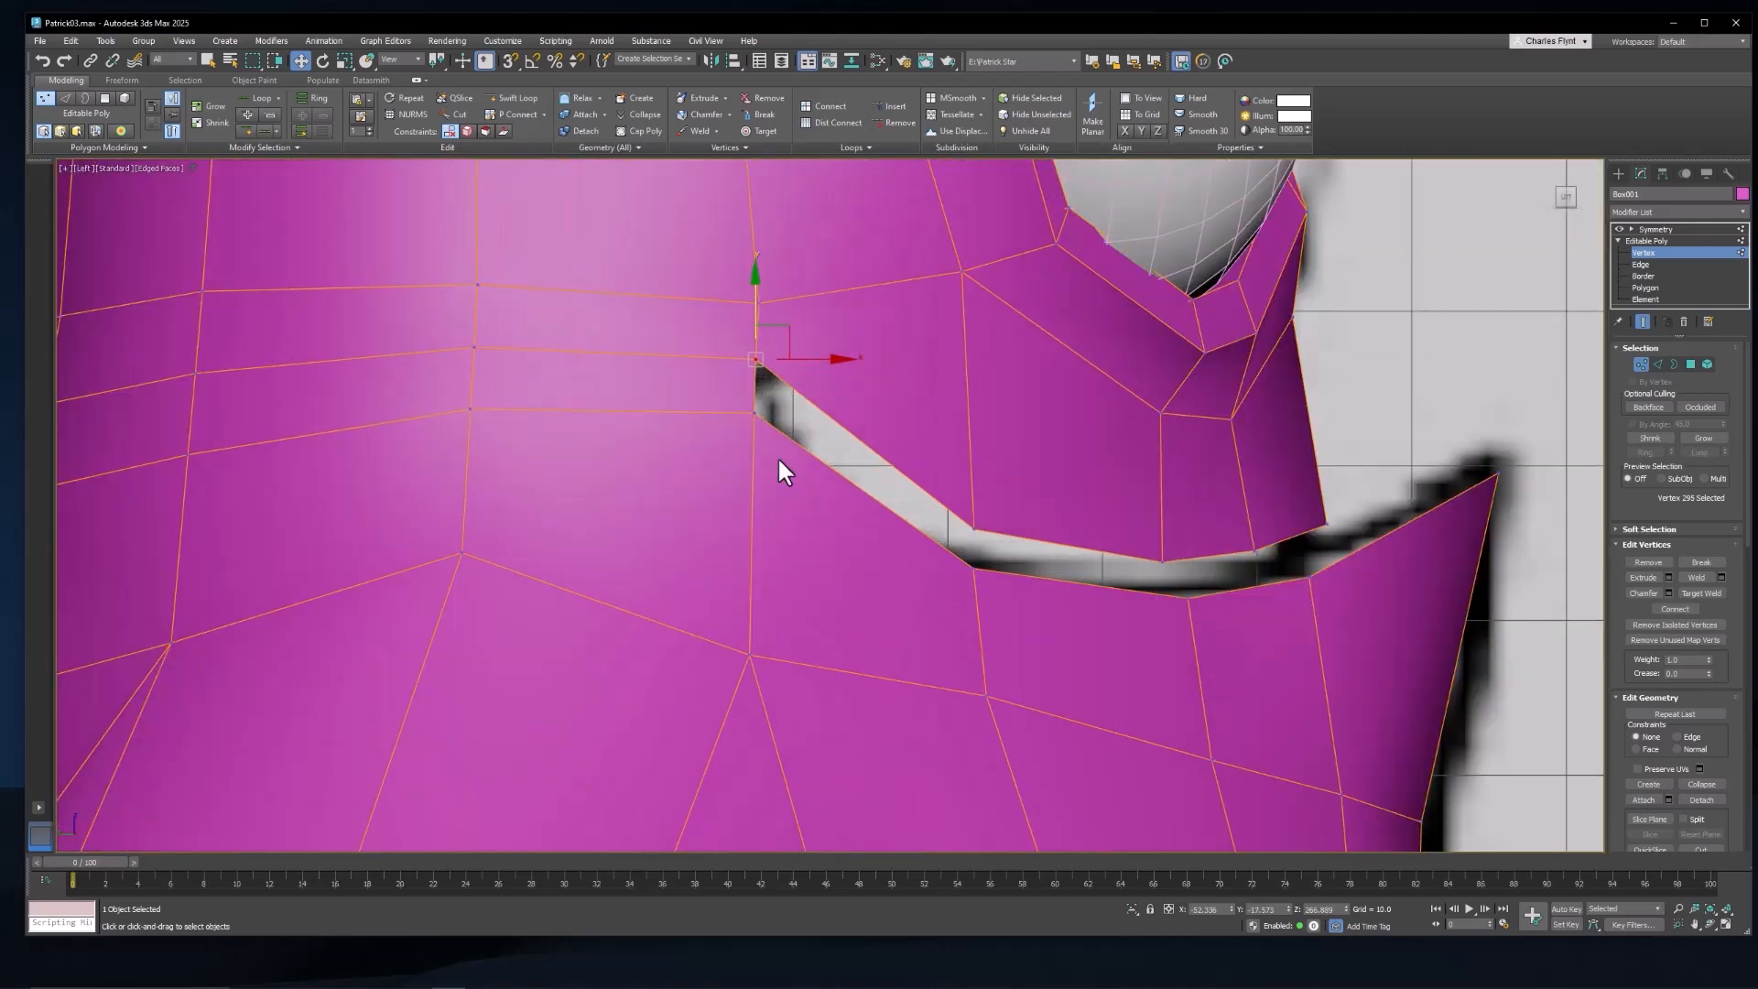
pyautogui.moveTo(753, 327); pyautogui.dragTo(744, 361)
pyautogui.moveTo(738, 399); pyautogui.dragTo(811, 395, button='middle')
pyautogui.click(825, 411)
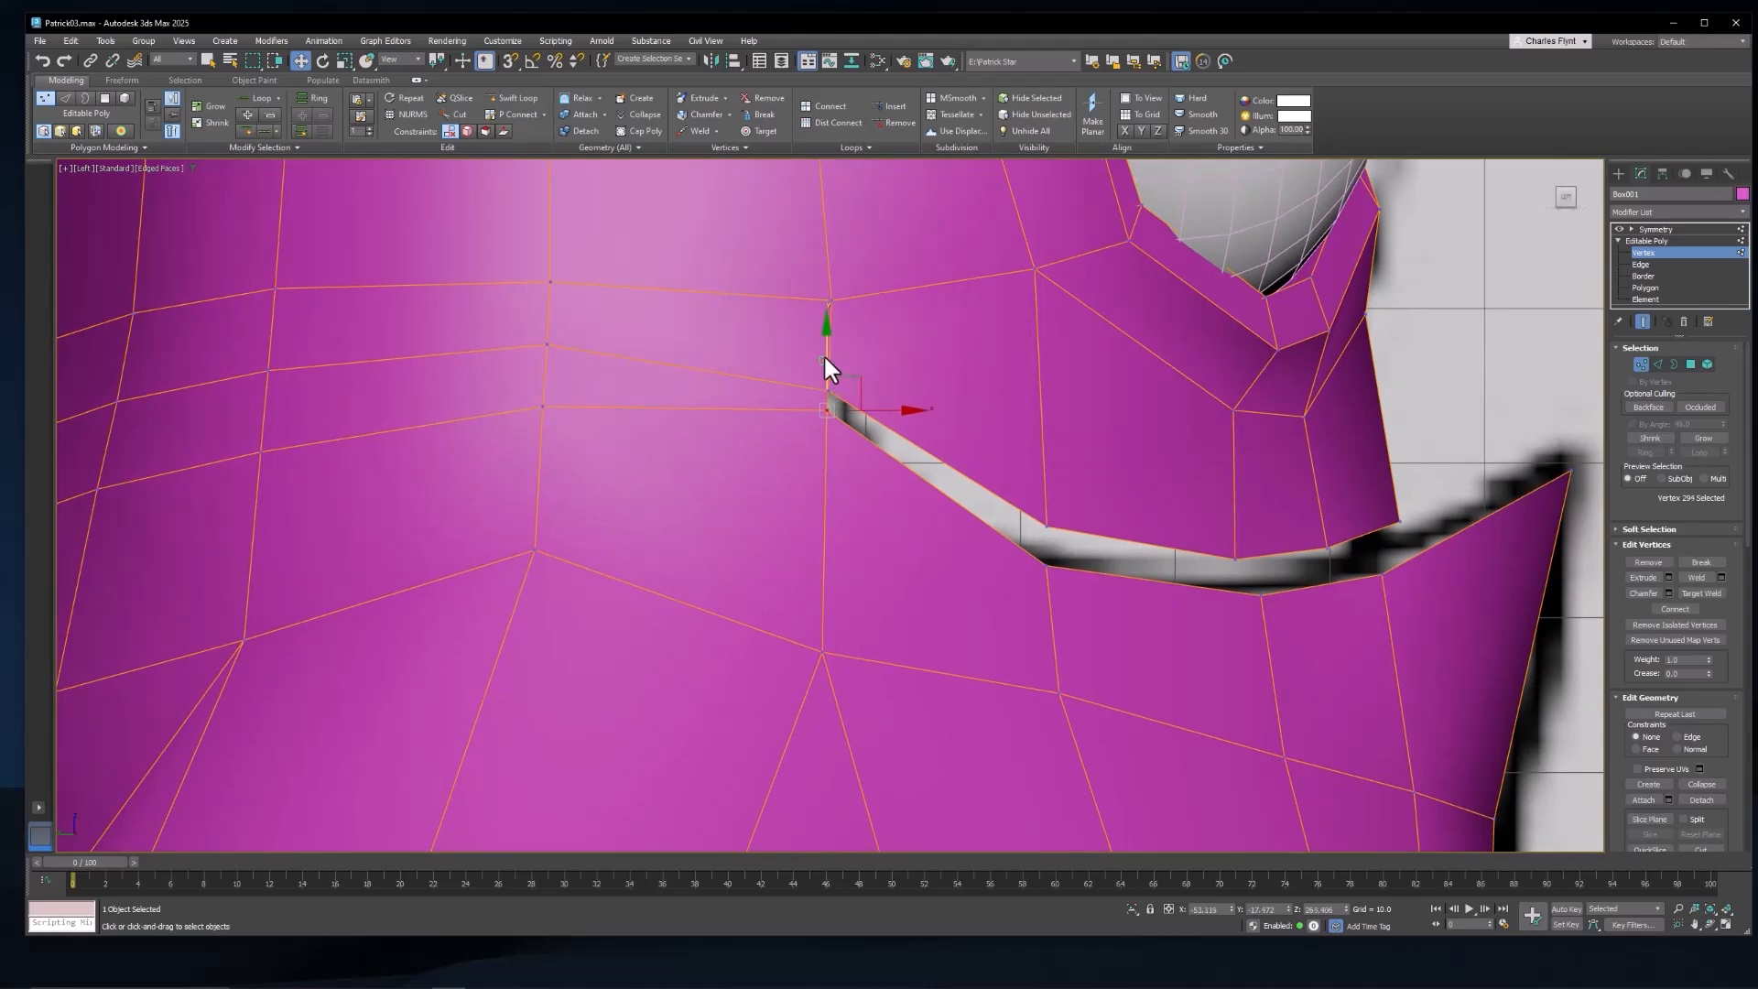
pyautogui.moveTo(825, 377); pyautogui.dragTo(832, 372)
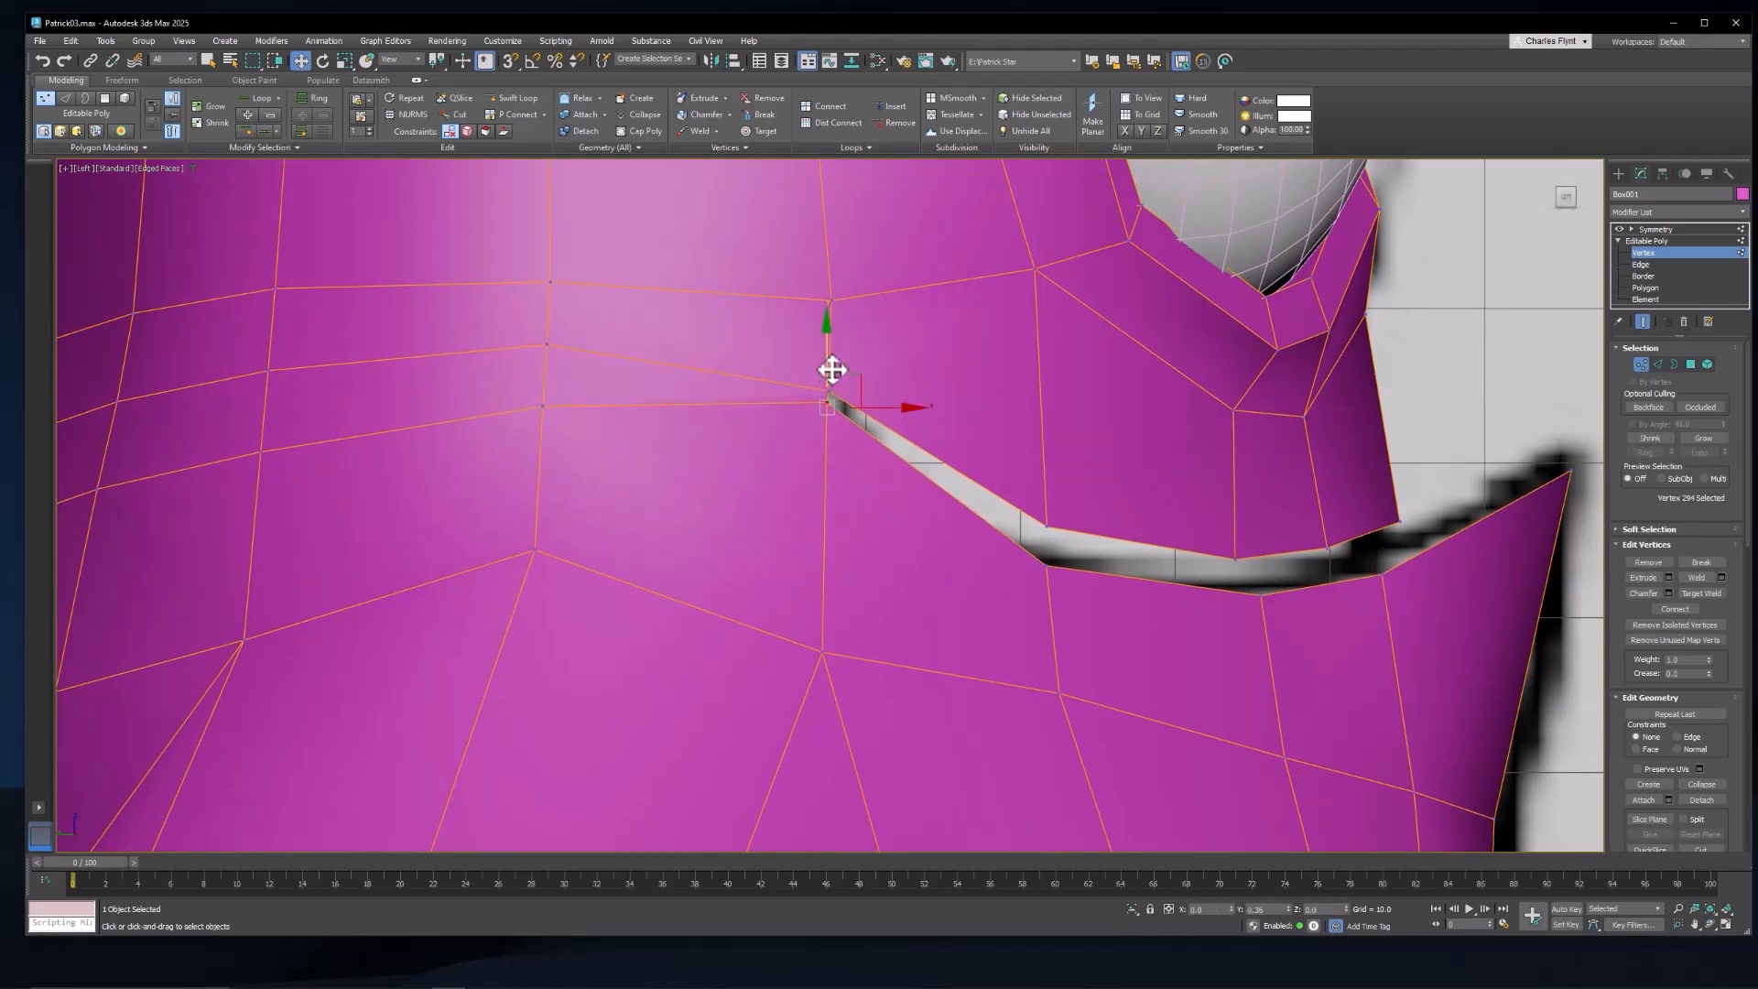
# Step: Select the lower row of vertices running from behind the mouth corner to the back and move it down
pyautogui.moveTo(716, 459); pyautogui.dragTo(972, 449, button='middle')
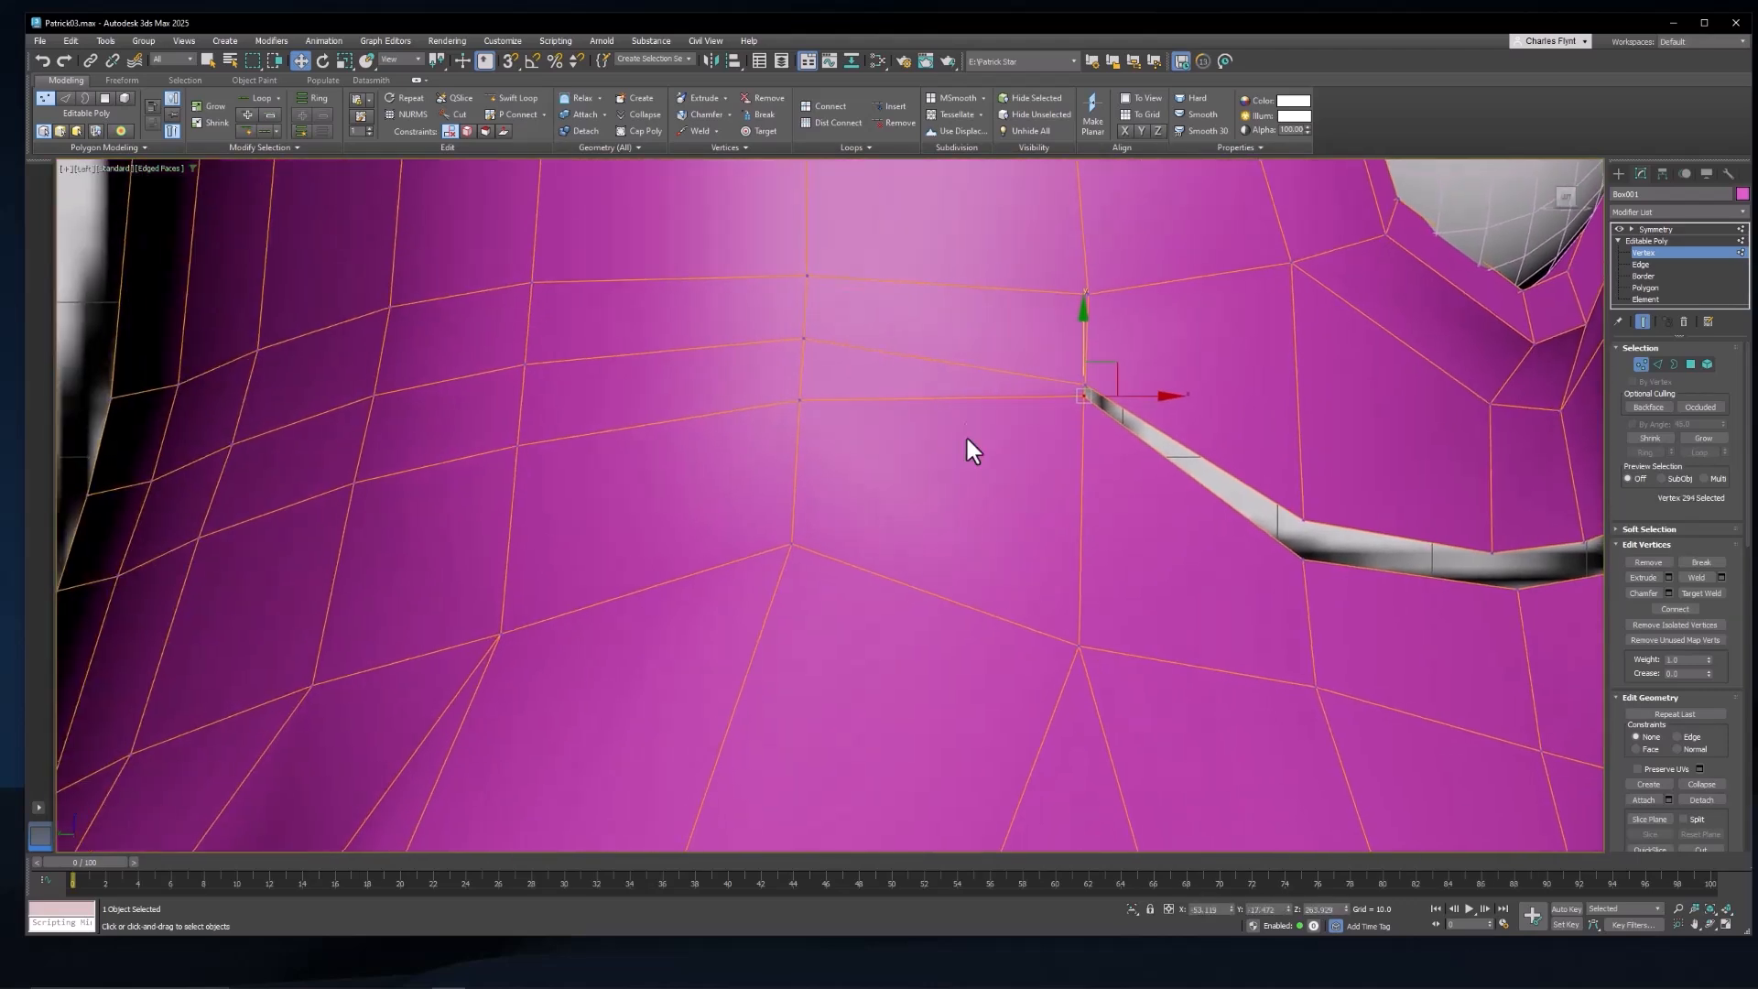
pyautogui.click(795, 392)
pyautogui.scroll(-5, 864, 469)
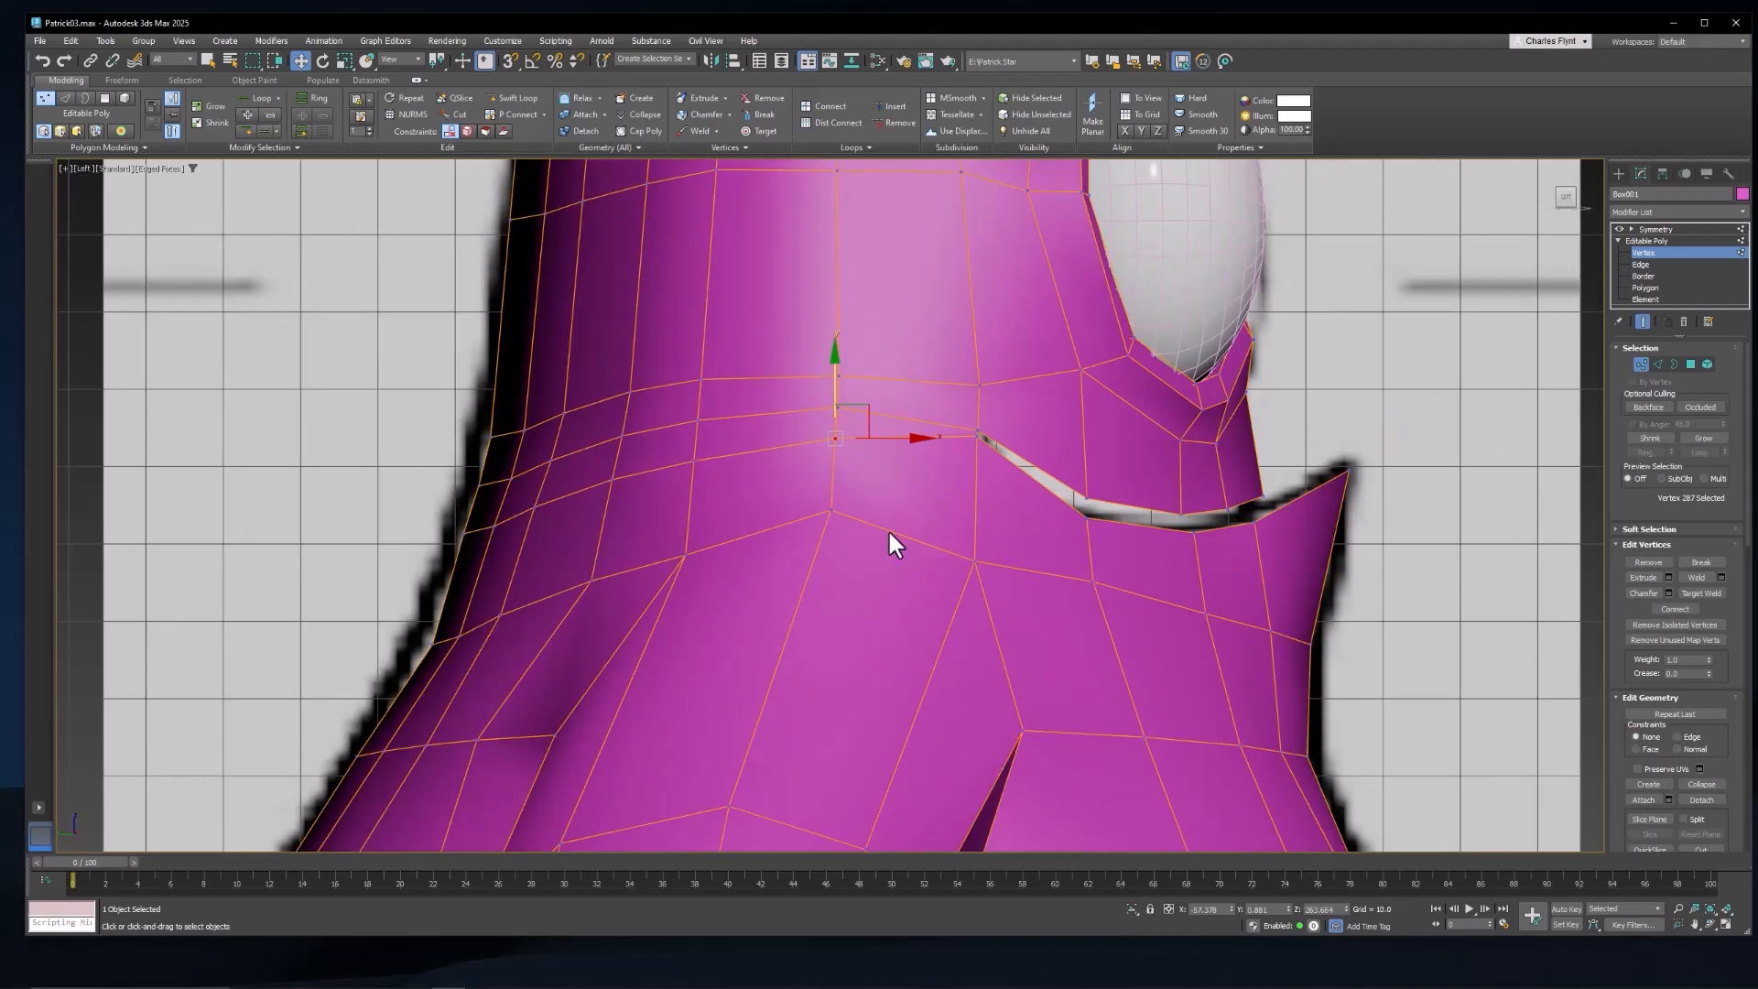
pyautogui.keyDown('shift'); pyautogui.click(465, 530); pyautogui.keyUp('shift')
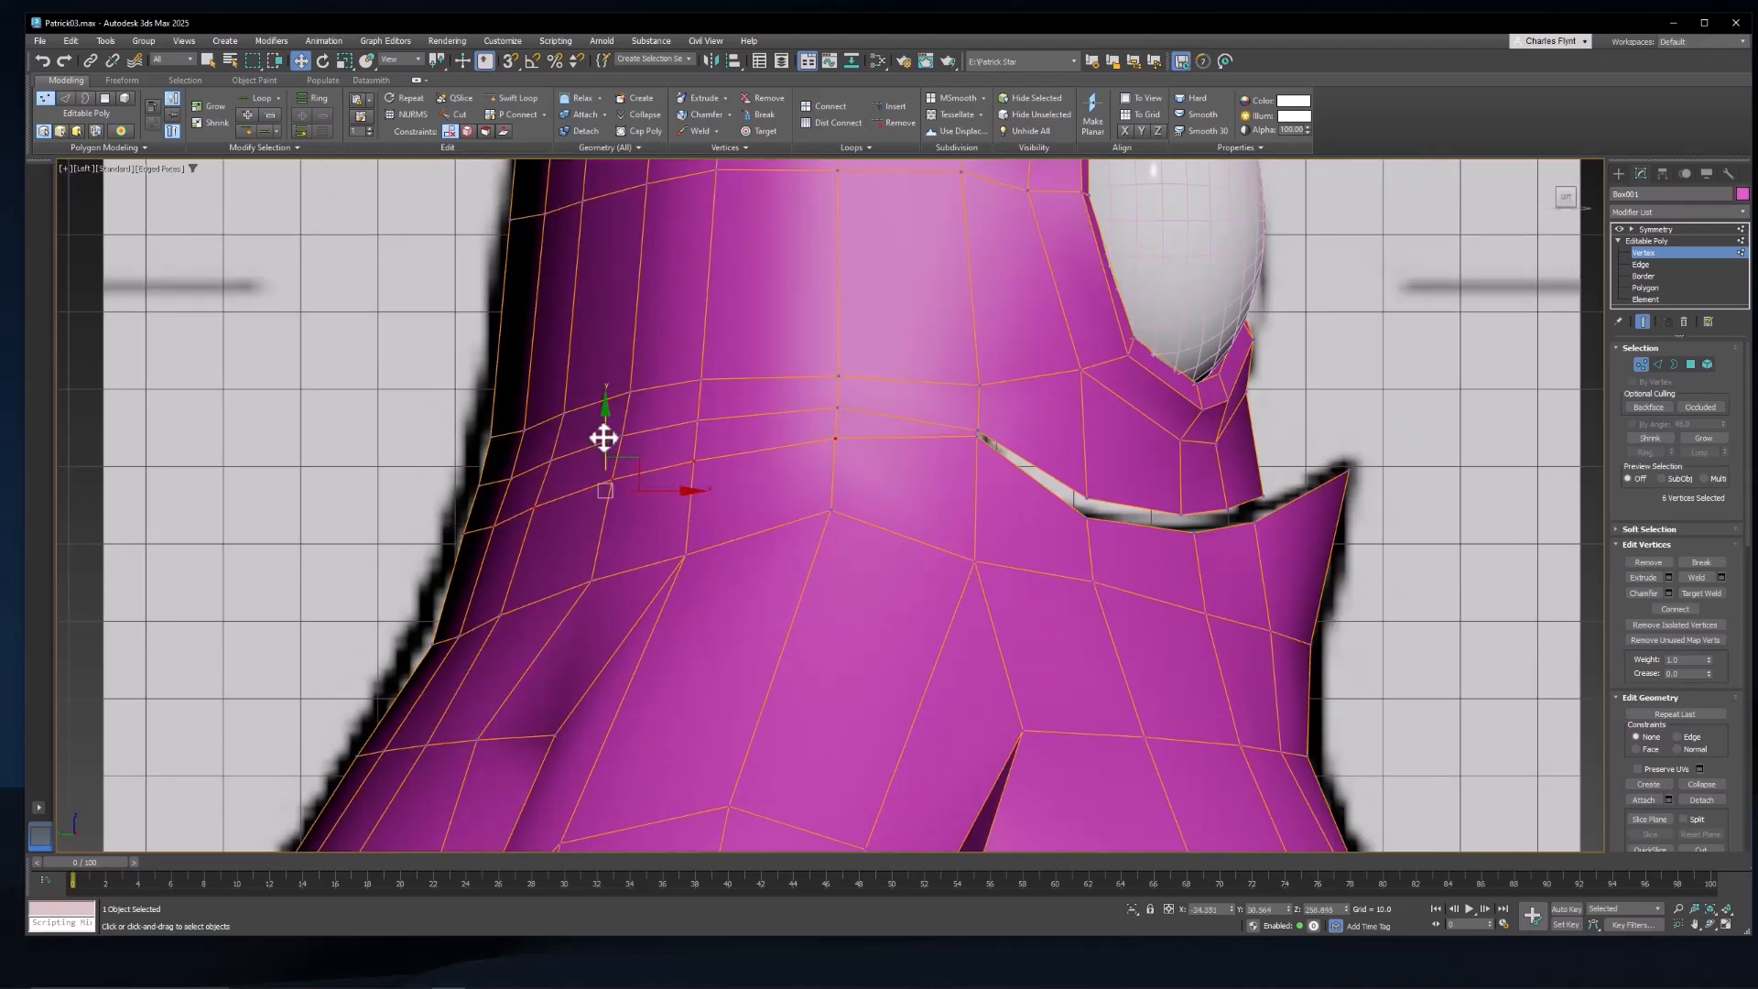
pyautogui.moveTo(604, 438); pyautogui.dragTo(603, 499)
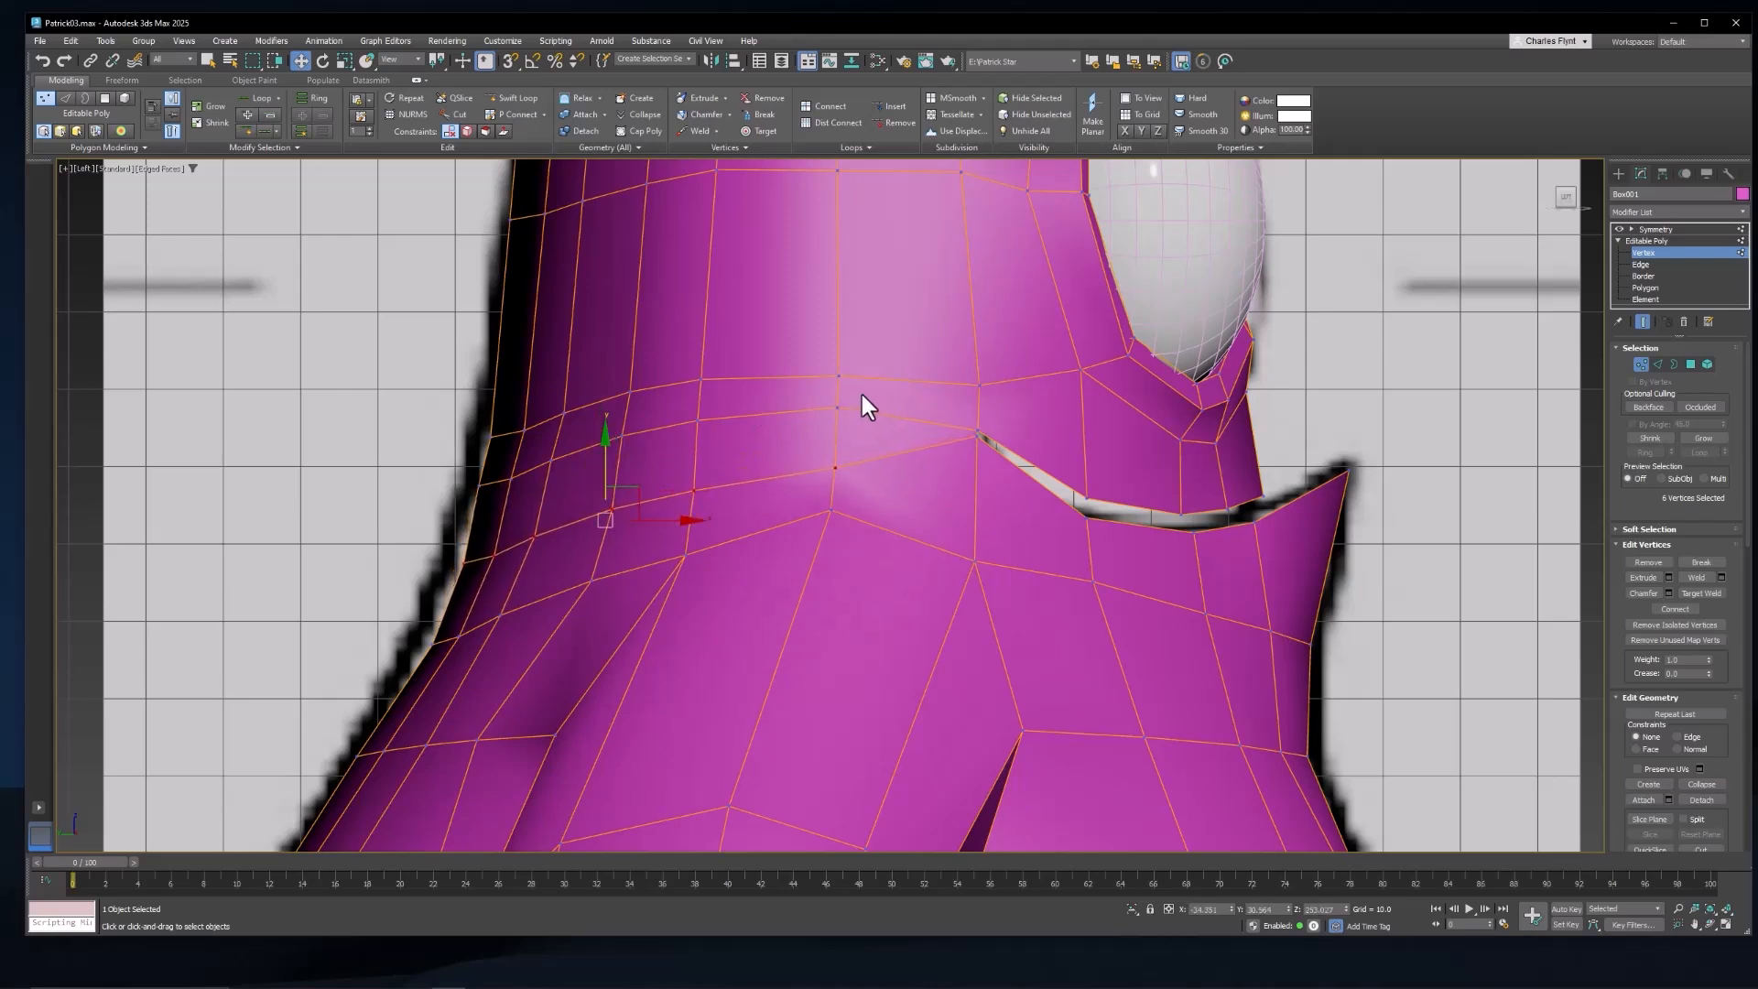
# Step: Raise the upper and middle vertex rows behind the mouth to space the edge loops more evenly
pyautogui.click(976, 388)
pyautogui.keyDown('shift'); pyautogui.click(491, 436); pyautogui.keyUp('shift')
pyautogui.moveTo(675, 350); pyautogui.dragTo(702, 283)
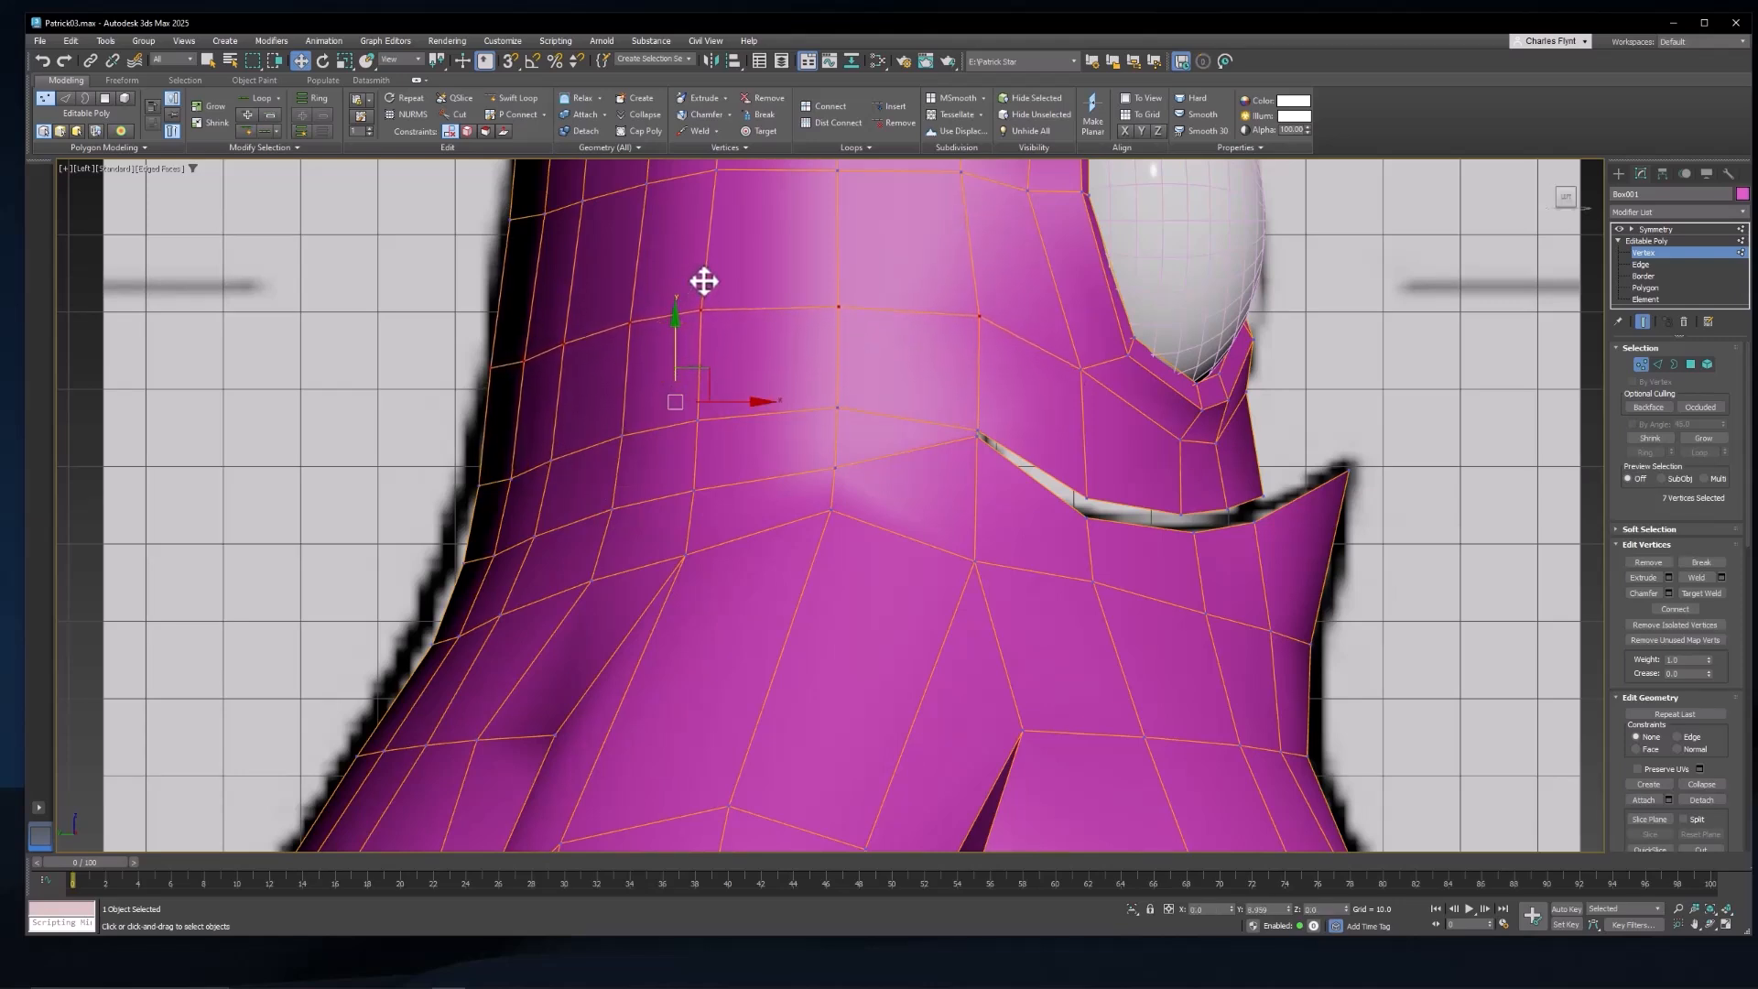
pyautogui.click(479, 483)
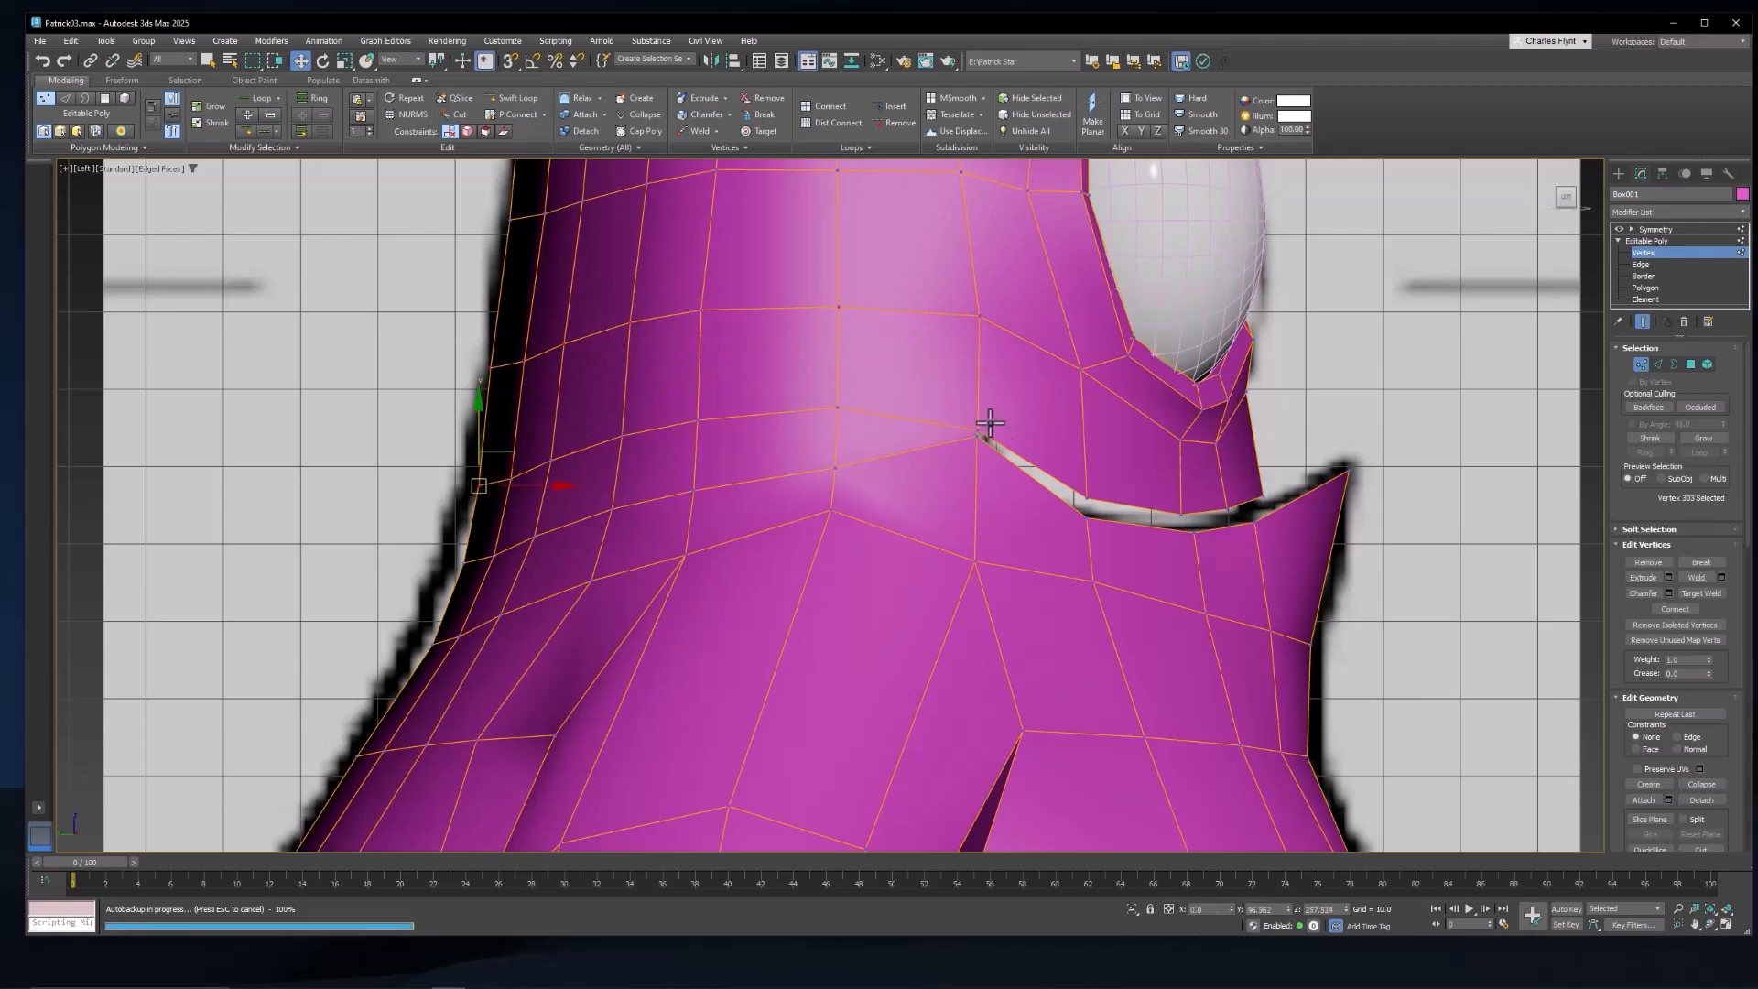
pyautogui.keyDown('shift'); pyautogui.click(838, 408); pyautogui.keyUp('shift')
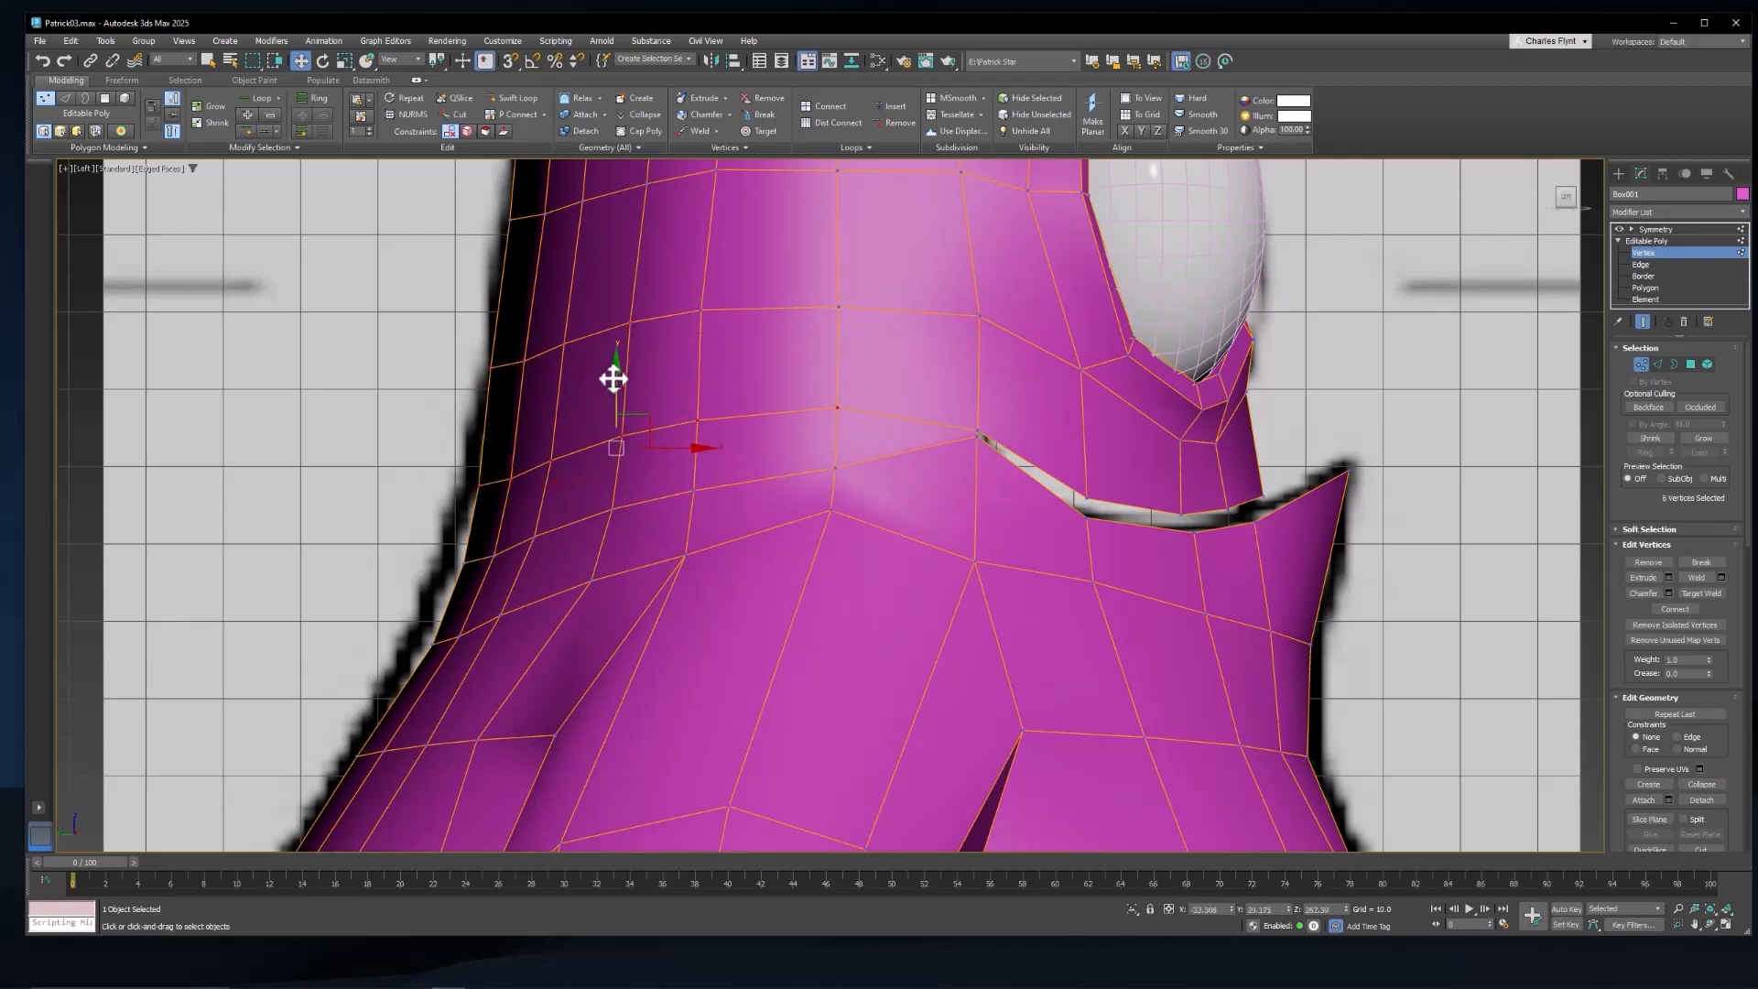
pyautogui.moveTo(614, 378); pyautogui.dragTo(629, 355)
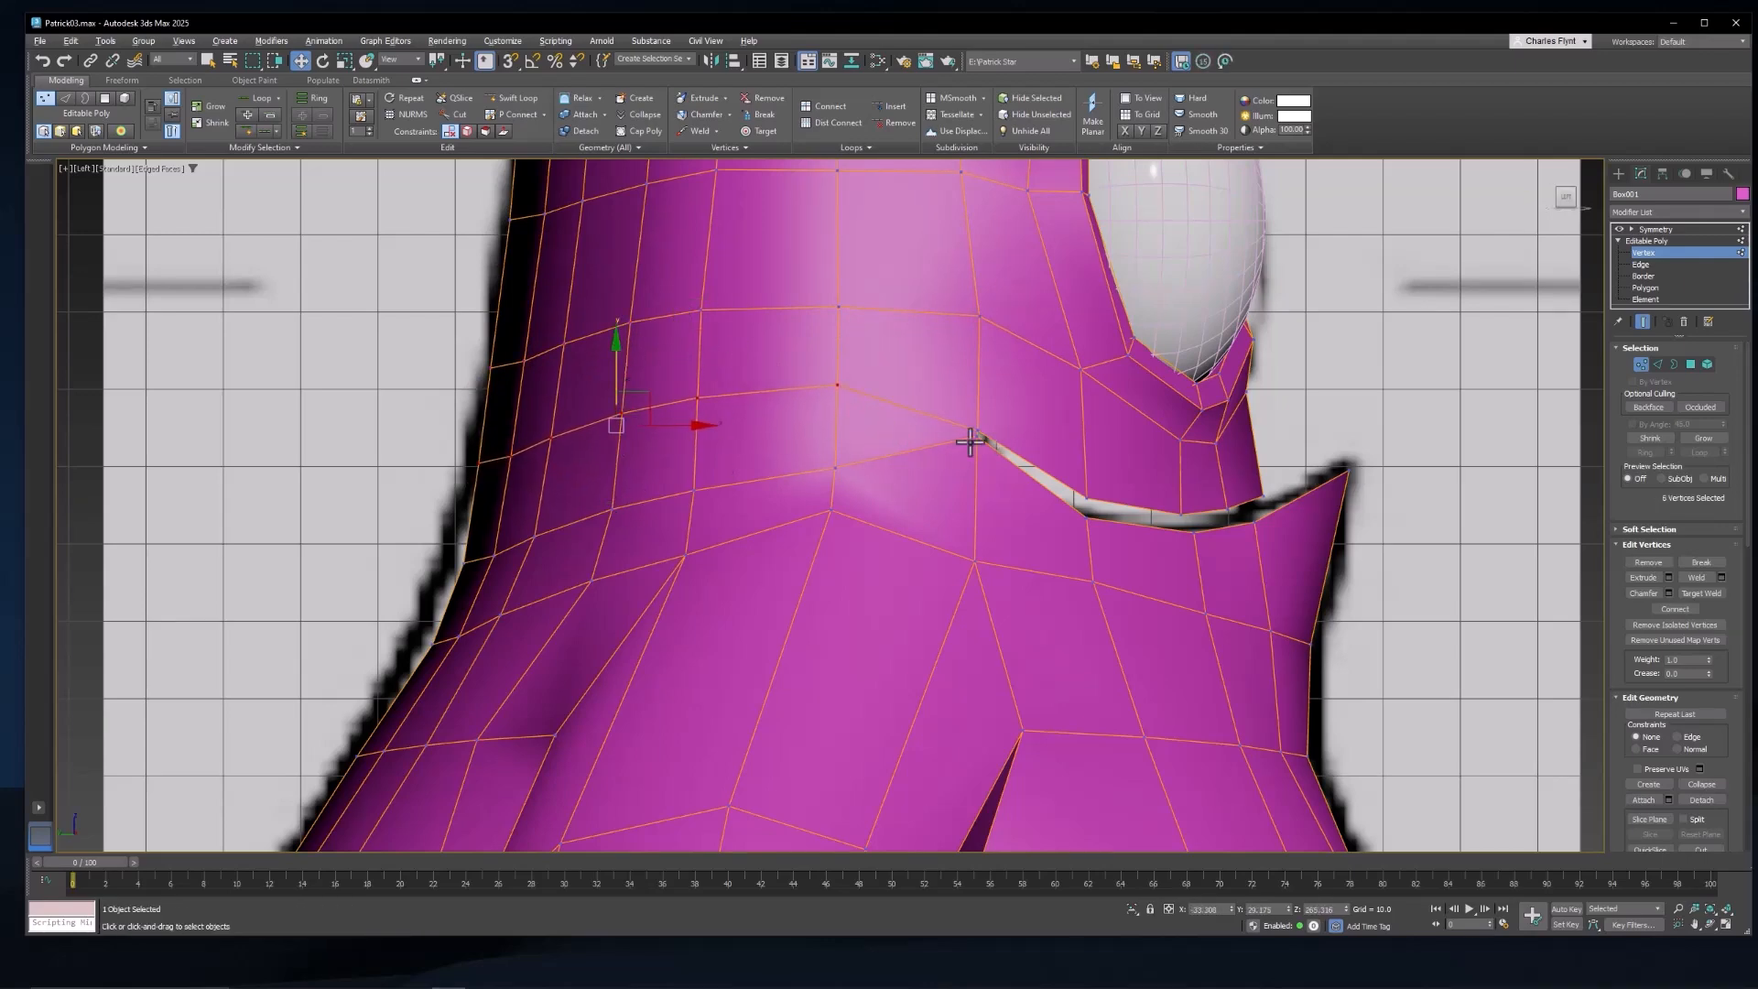
# Step: From below the face, move the two lower-lip vertices beside the centre forward to round out the lip
pyautogui.scroll(-3, 1018, 457)
pyautogui.keyDown('alt'); pyautogui.moveTo(1095, 541); pyautogui.dragTo(1049, 465, button='middle'); pyautogui.keyUp('alt')
pyautogui.scroll(4, 1009, 494)
pyautogui.click(1034, 473)
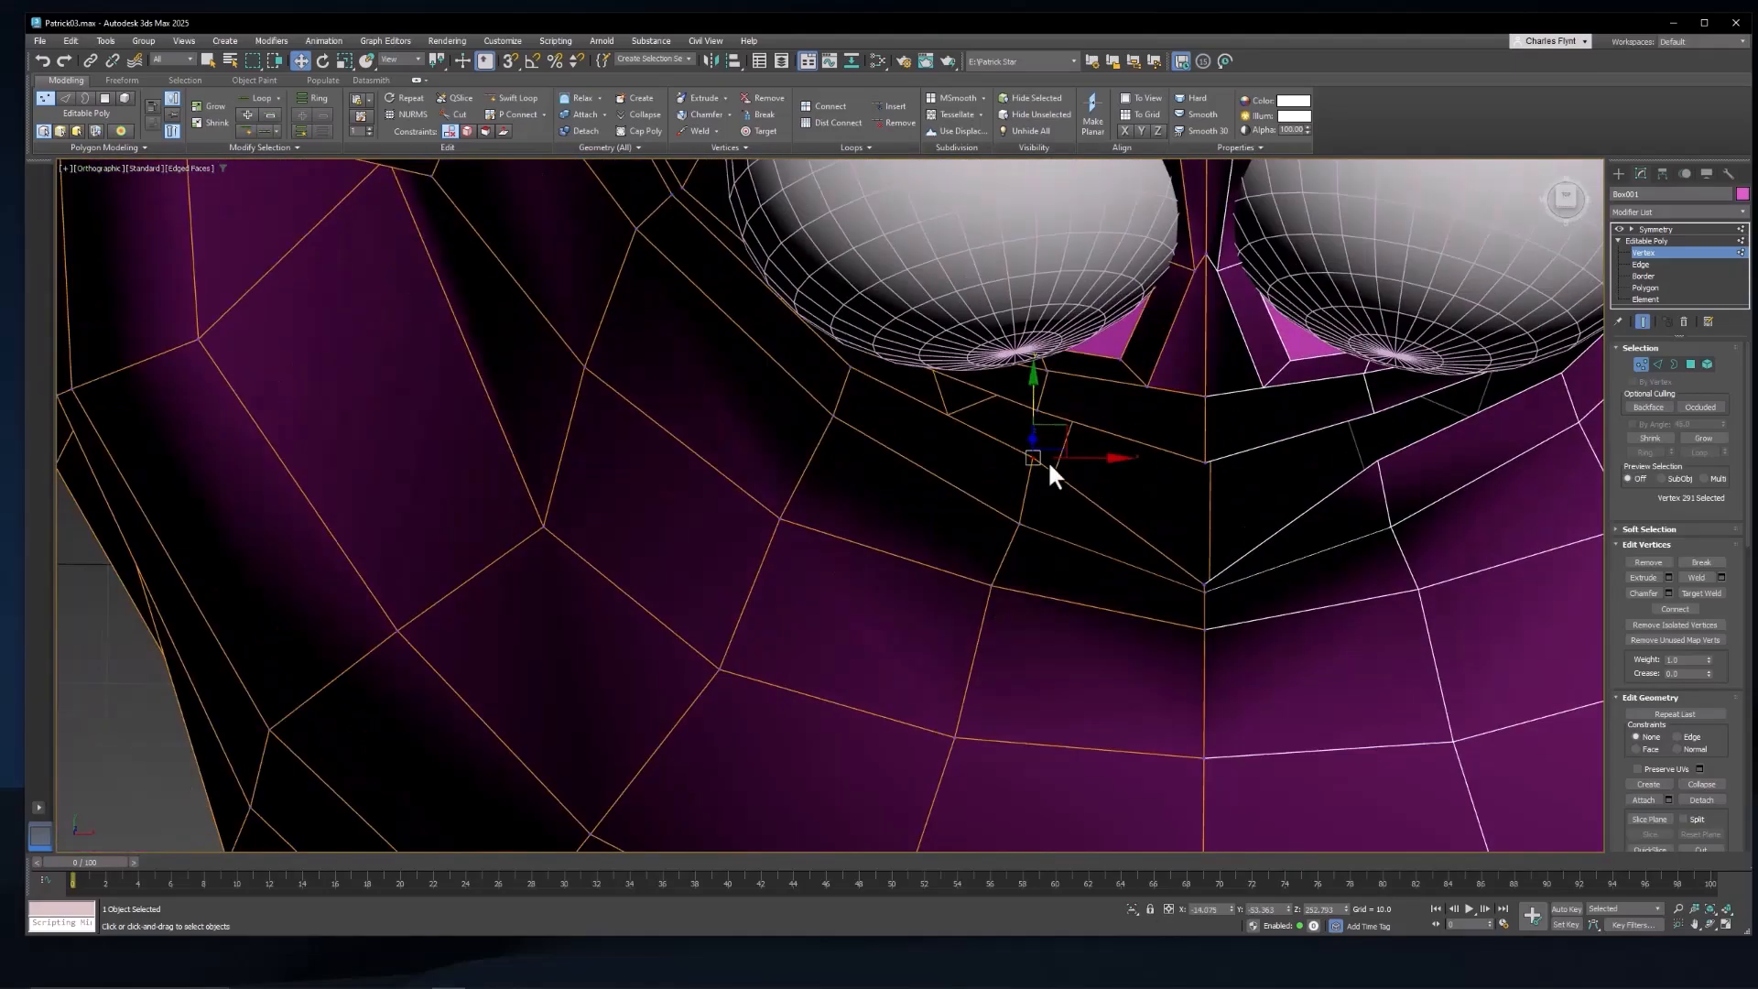
pyautogui.moveTo(1029, 399); pyautogui.dragTo(1022, 468)
pyautogui.click(850, 366)
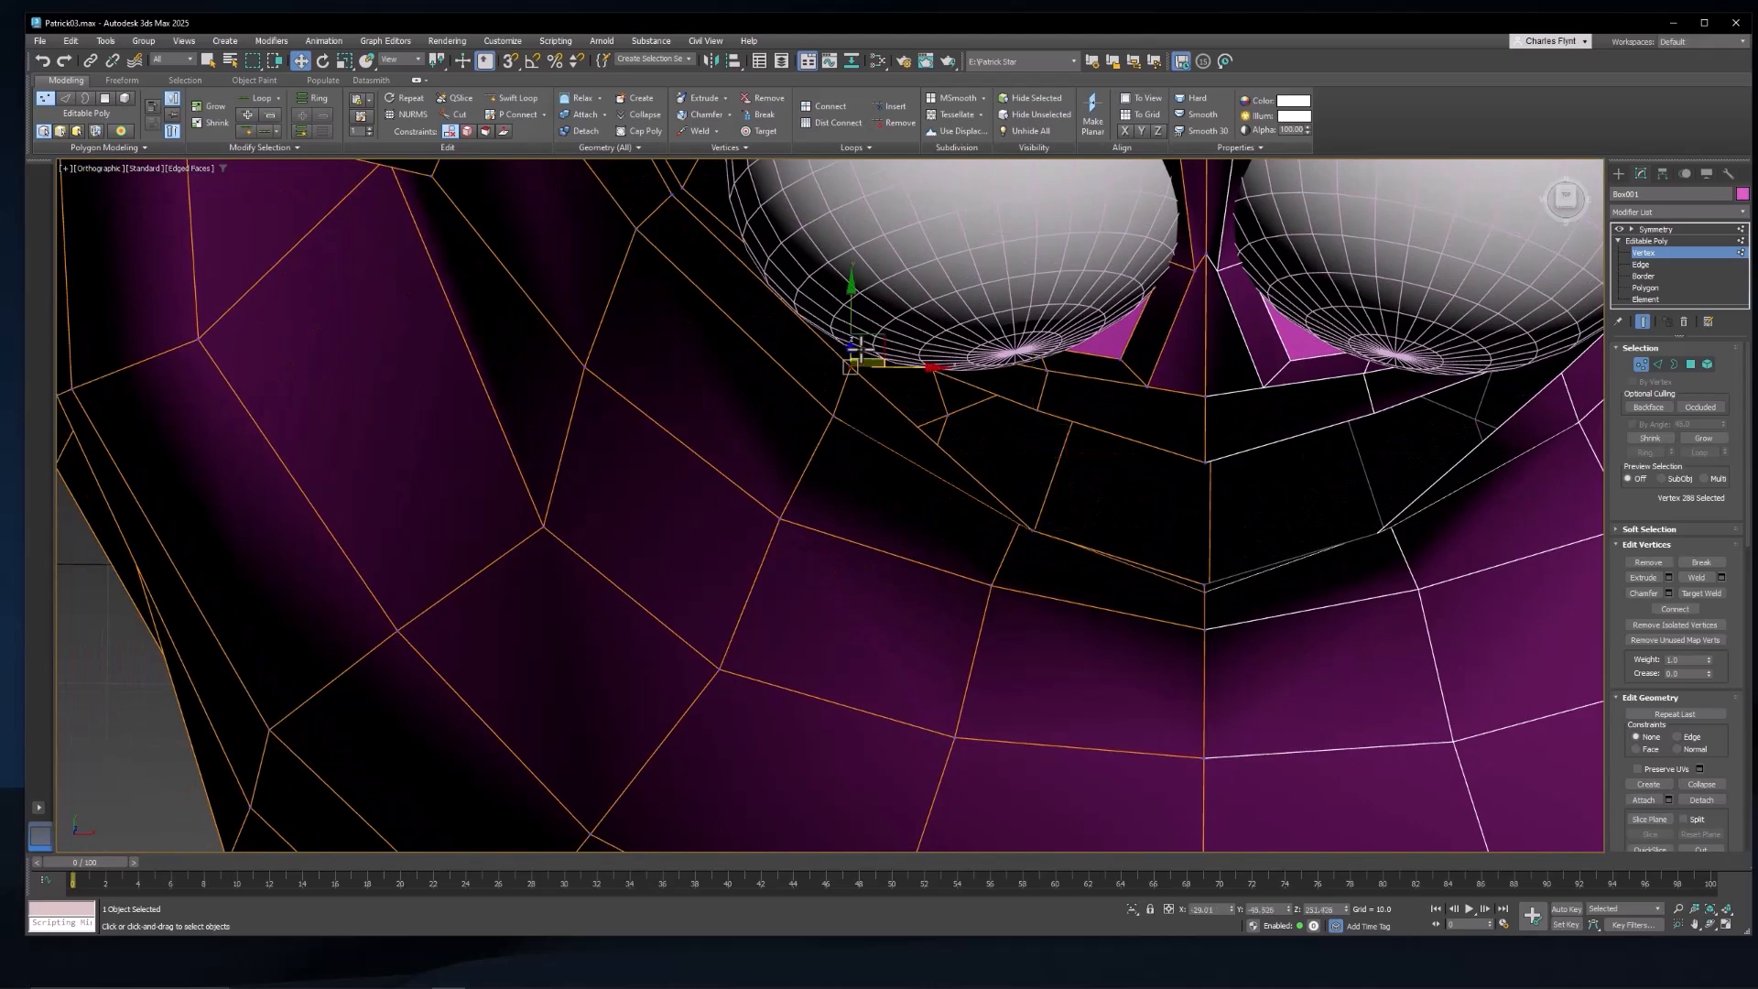
pyautogui.moveTo(851, 326); pyautogui.dragTo(1018, 492)
pyautogui.moveTo(1018, 491)
pyautogui.keyDown('alt'); pyautogui.mouseDown(button='middle')
pyautogui.moveTo(1176, 451)
pyautogui.moveTo(1183, 404)
pyautogui.moveTo(1173, 436)
pyautogui.moveTo(1052, 406)
pyautogui.moveTo(1135, 346)
pyautogui.mouseUp(button='middle'); pyautogui.keyUp('alt')
pyautogui.scroll(4, 1150, 404)
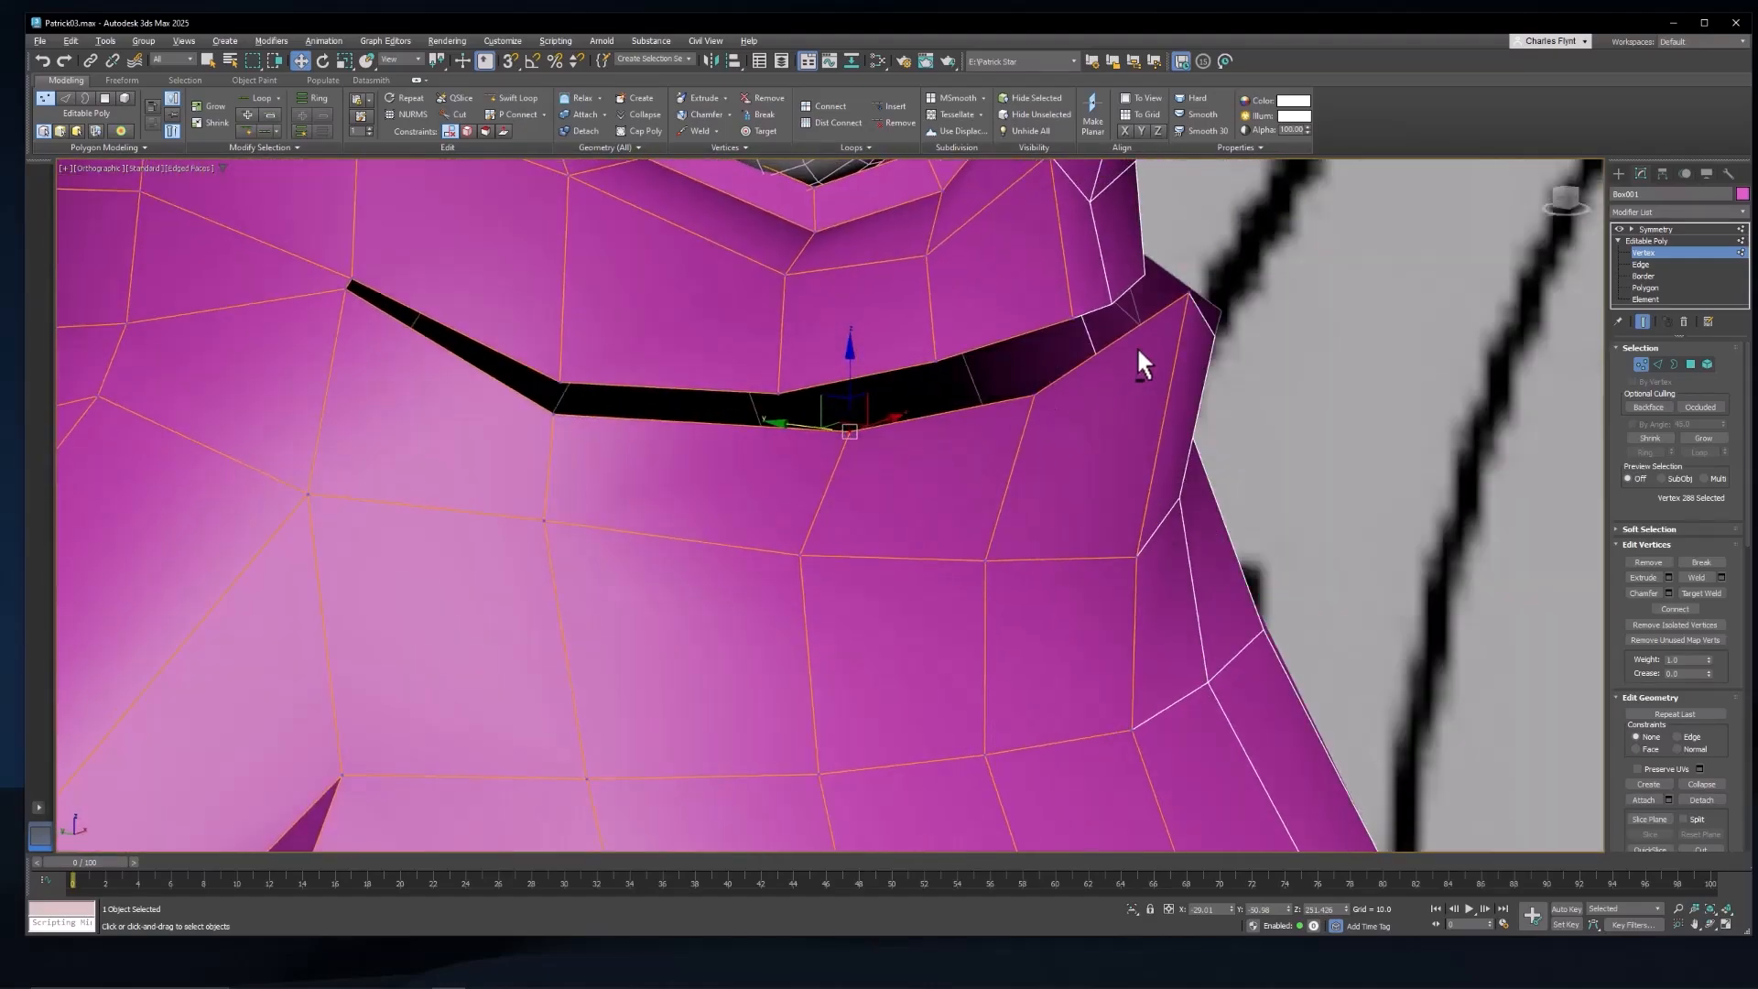
# Step: Lower the lower lip's centre vertex to soften the peak, checking the lip from the side and front
pyautogui.click(1186, 291)
pyautogui.moveTo(1184, 262); pyautogui.dragTo(1184, 298)
pyautogui.scroll(-5, 1214, 357)
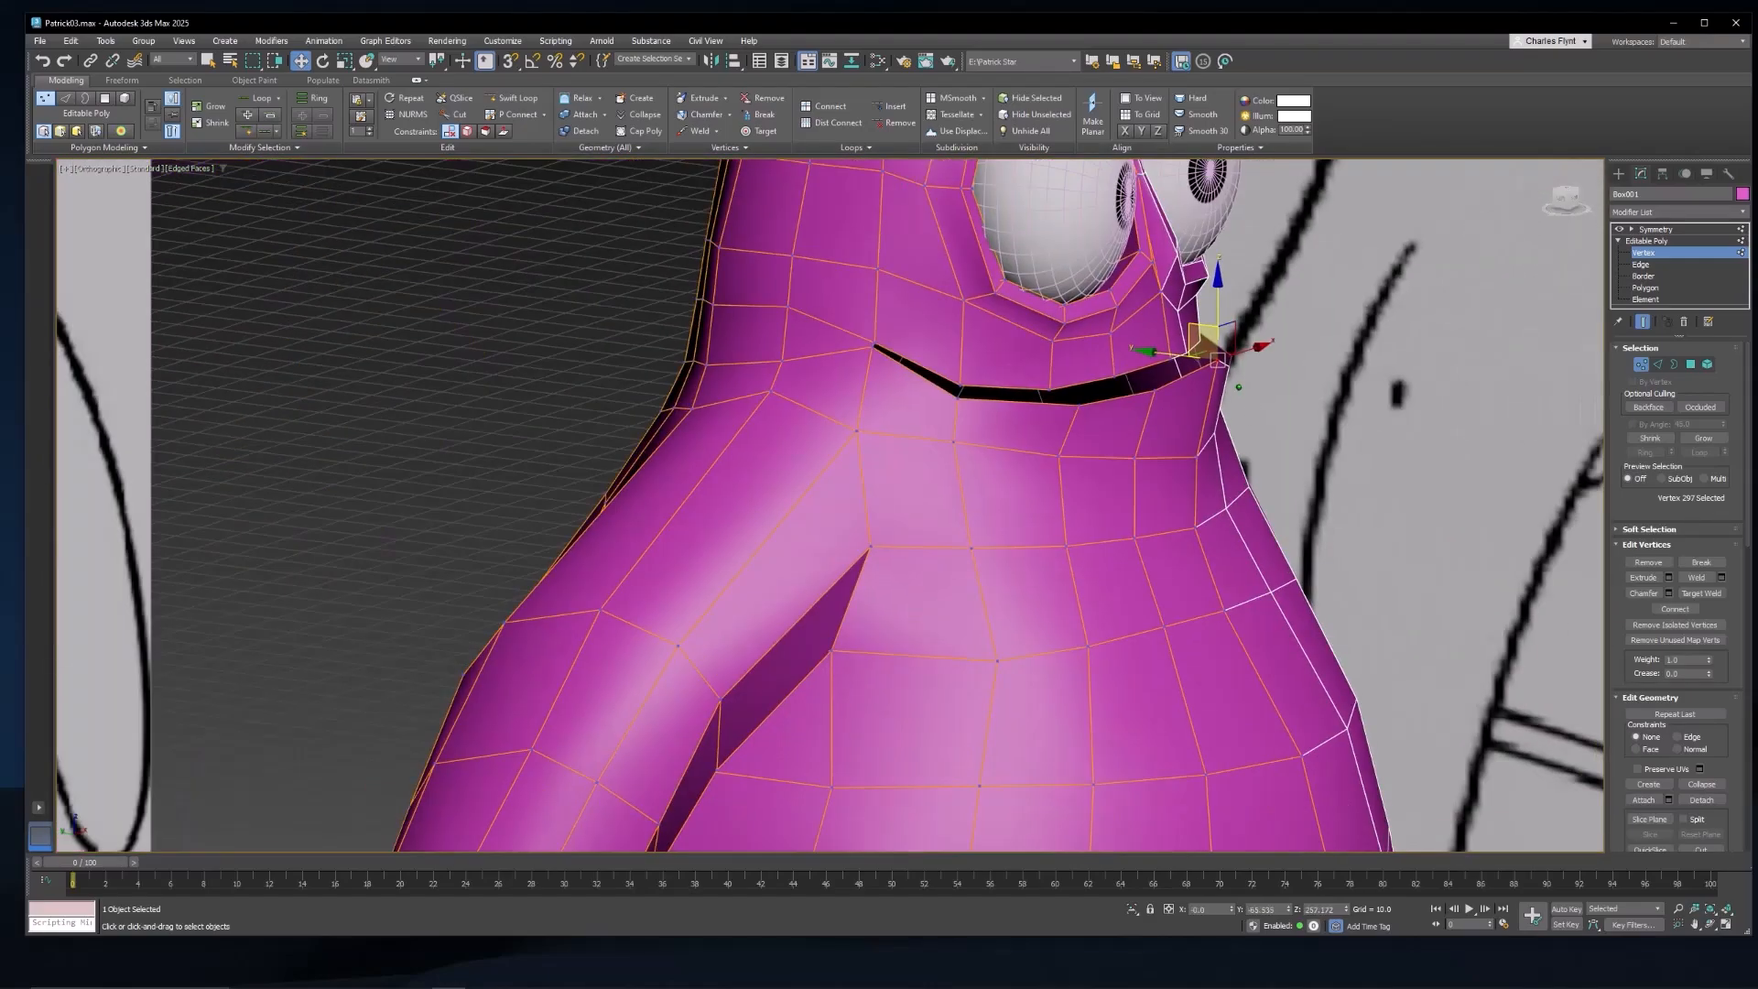
pyautogui.moveTo(1214, 357)
pyautogui.keyDown('alt'); pyautogui.mouseDown(button='middle')
pyautogui.moveTo(1116, 441)
pyautogui.moveTo(1196, 352)
pyautogui.moveTo(1137, 391)
pyautogui.moveTo(1228, 412)
pyautogui.moveTo(1210, 376)
pyautogui.mouseUp(button='middle'); pyautogui.keyUp('alt')
pyautogui.moveTo(1218, 299); pyautogui.dragTo(1165, 372)
pyautogui.scroll(-4, 1333, 415)
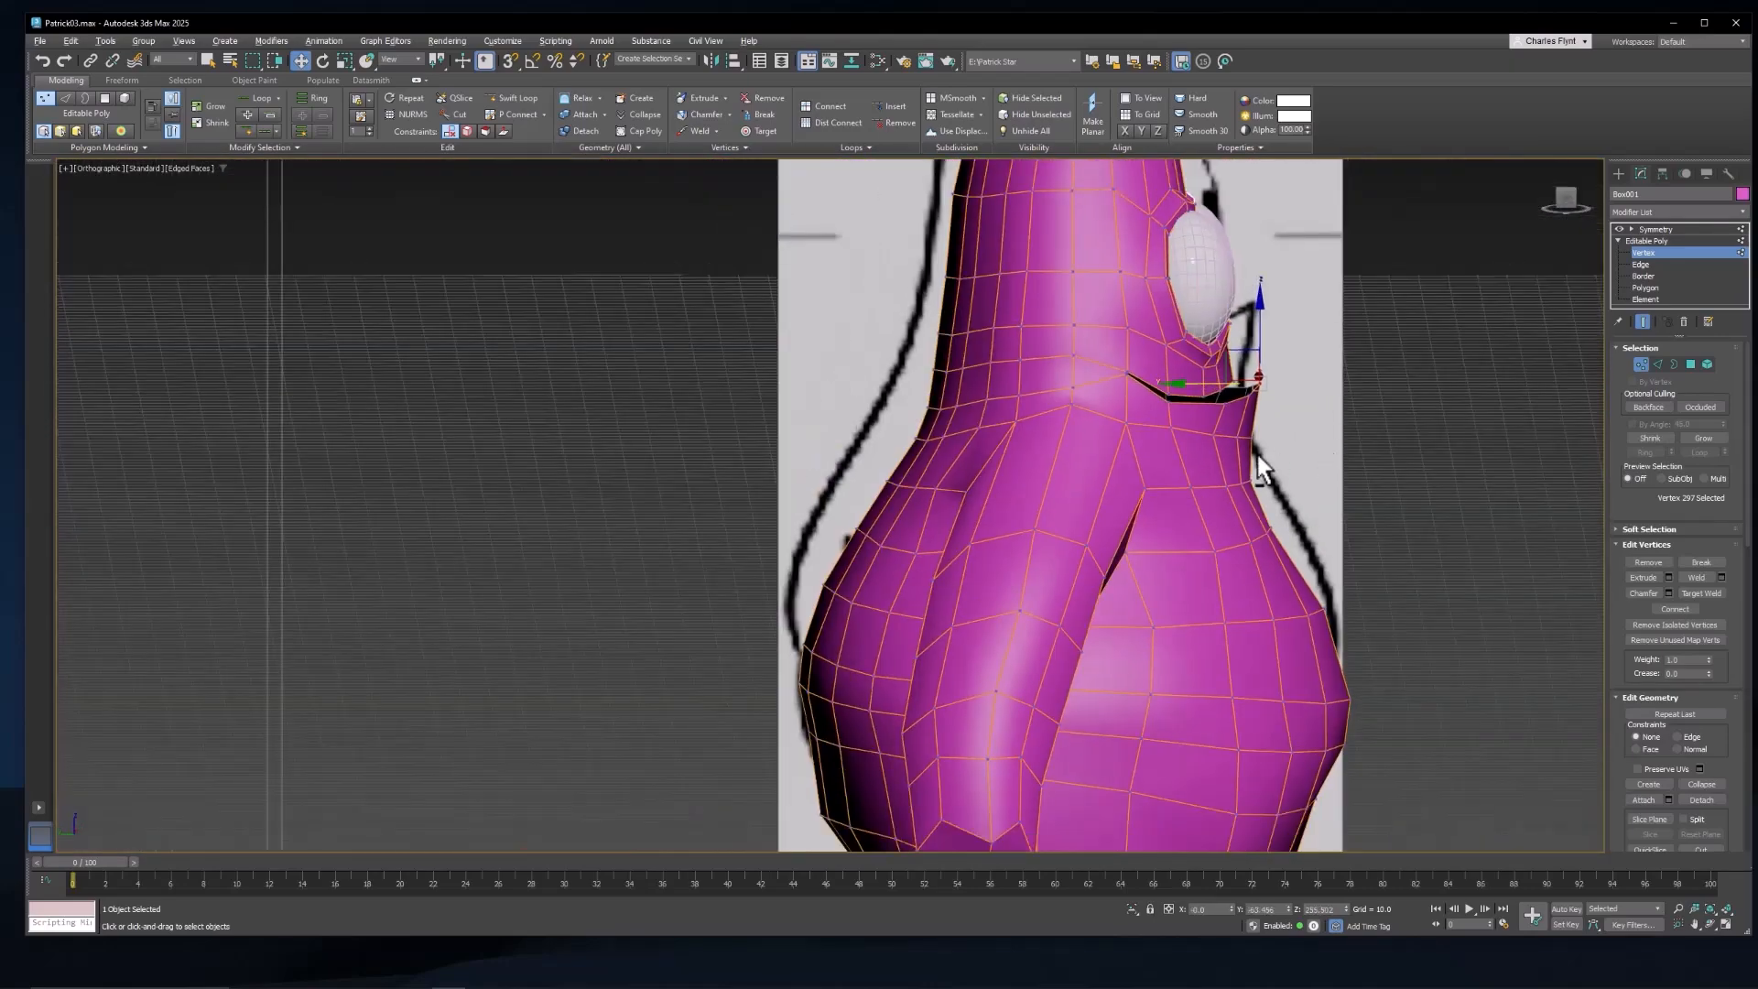
pyautogui.keyDown('alt'); pyautogui.moveTo(1255, 463); pyautogui.dragTo(1191, 434, button='middle'); pyautogui.keyUp('alt')
pyautogui.scroll(4, 1190, 431)
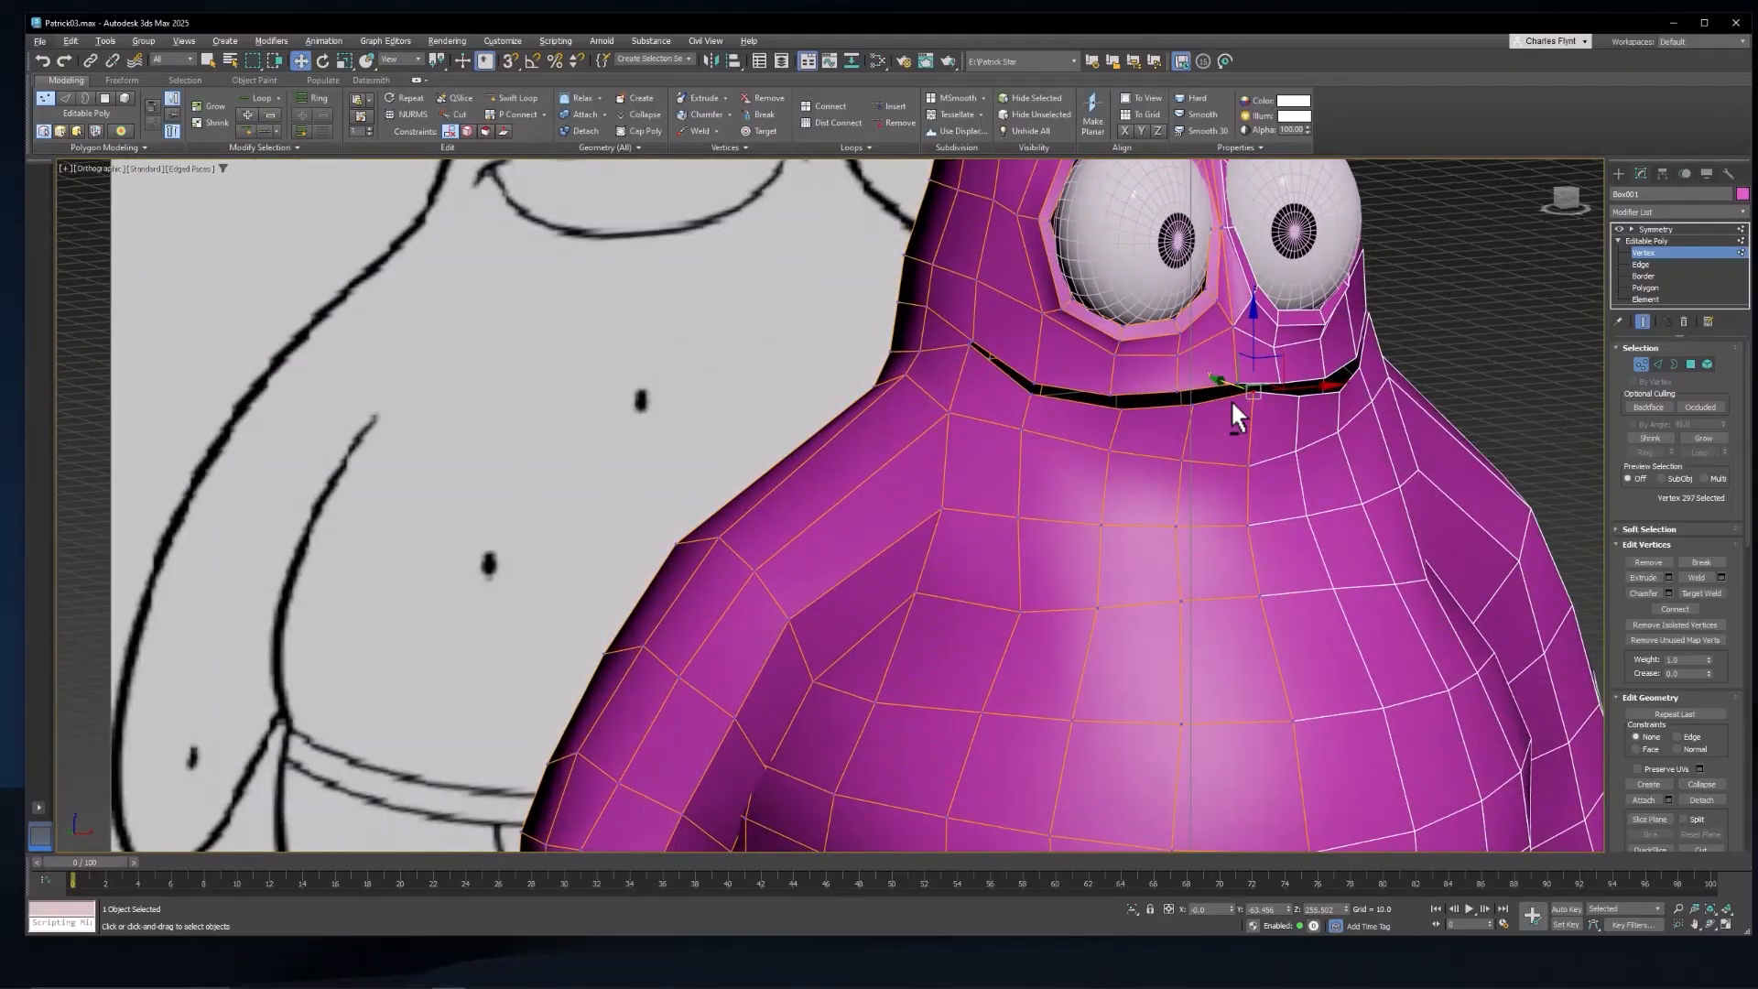
pyautogui.moveTo(1252, 353); pyautogui.dragTo(1253, 359)
# Step: Fine-tune the lower lip's centre vertex against the reference in the left view, and select the lip vertex beside it
pyautogui.keyDown('alt'); pyautogui.moveTo(1290, 405); pyautogui.dragTo(1395, 374, button='middle'); pyautogui.keyUp('alt')
pyautogui.press('l')
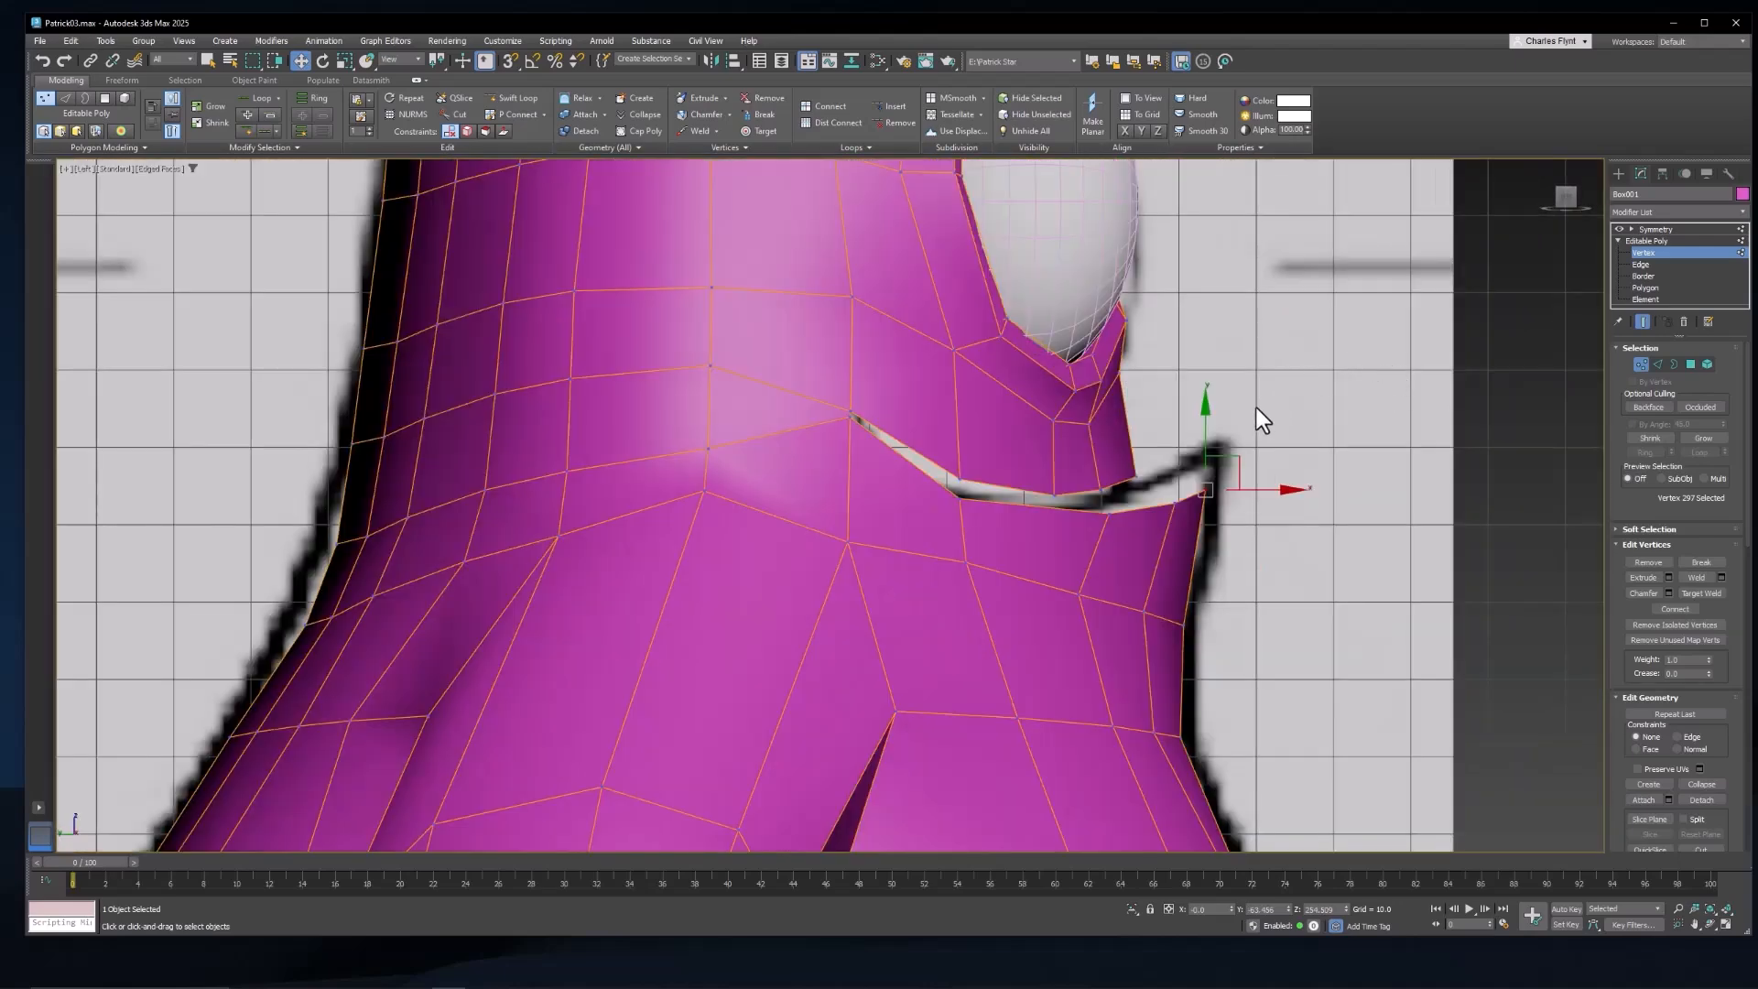
pyautogui.moveTo(1205, 443); pyautogui.dragTo(1175, 459)
pyautogui.click(1176, 502)
pyautogui.scroll(-2, 1282, 451)
pyautogui.keyDown('alt'); pyautogui.moveTo(1294, 451); pyautogui.dragTo(1439, 492, button='middle'); pyautogui.keyUp('alt')
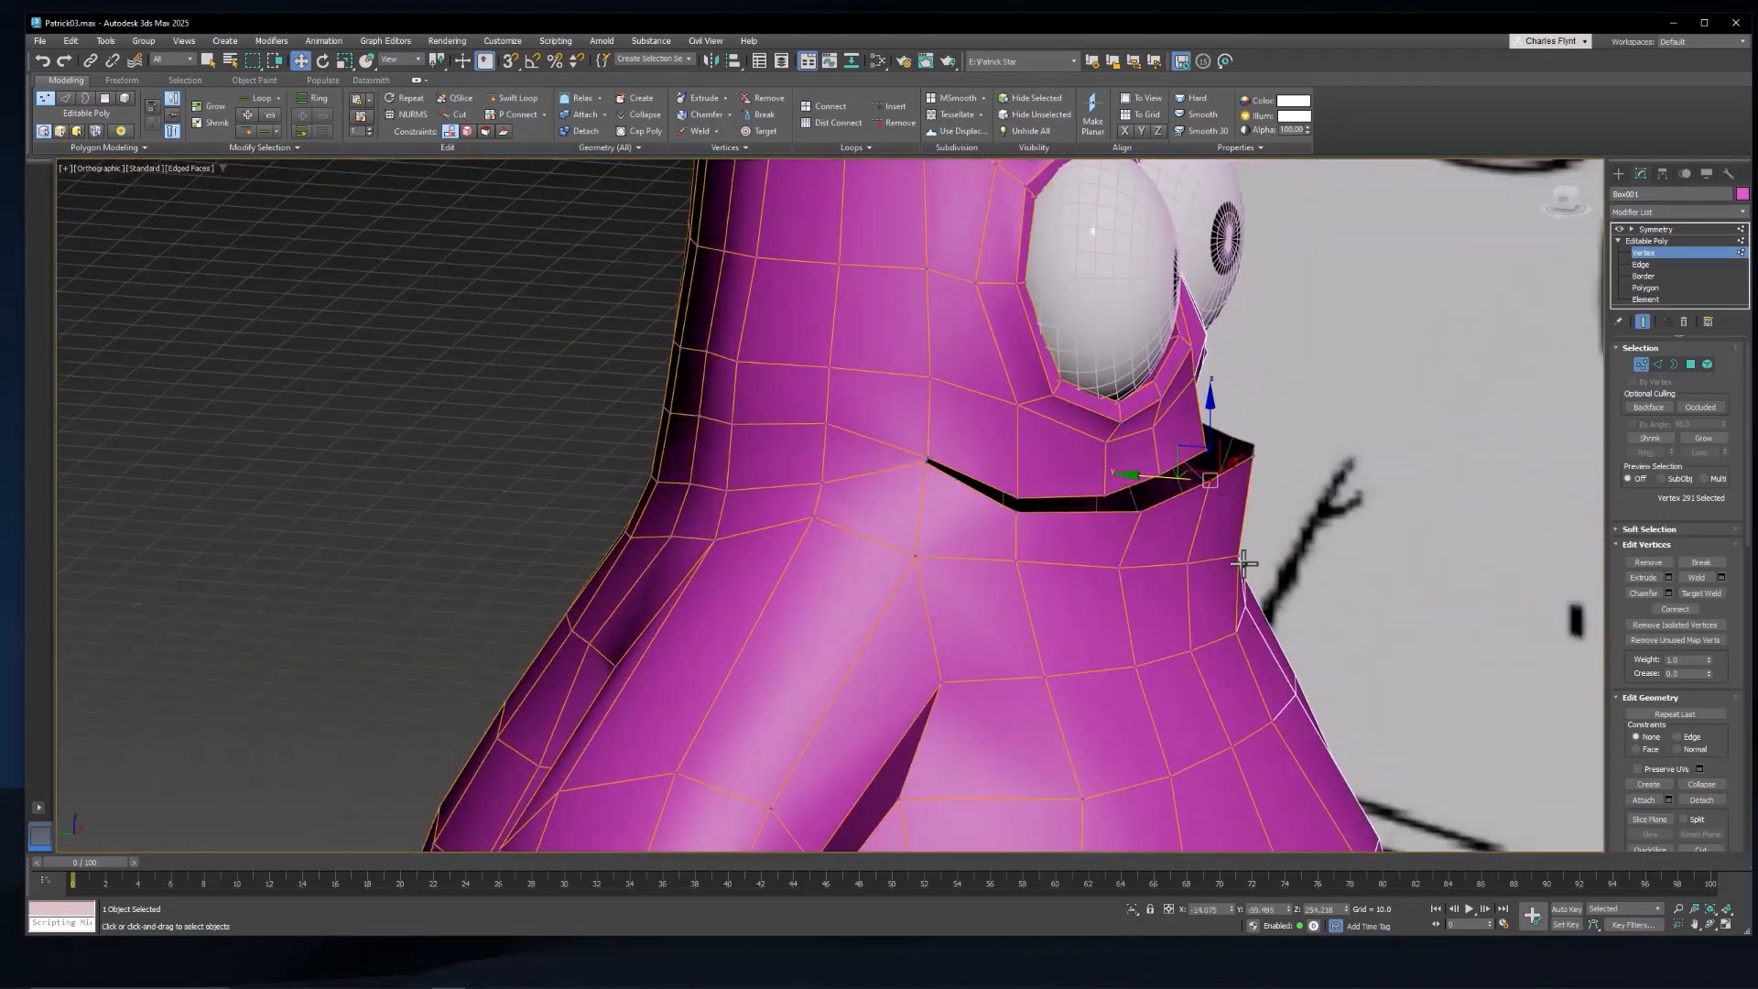
# Step: From below the face, reposition the upper-lip vertices beneath the eye to smooth the lip's curve, and check the mouth from the side
pyautogui.click(1237, 556)
pyautogui.keyDown('alt'); pyautogui.moveTo(1362, 577); pyautogui.dragTo(1267, 520, button='middle'); pyautogui.keyUp('alt')
pyautogui.click(1162, 559)
pyautogui.click(1252, 542)
pyautogui.moveTo(1257, 494); pyautogui.dragTo(1178, 518)
pyautogui.click(1181, 520)
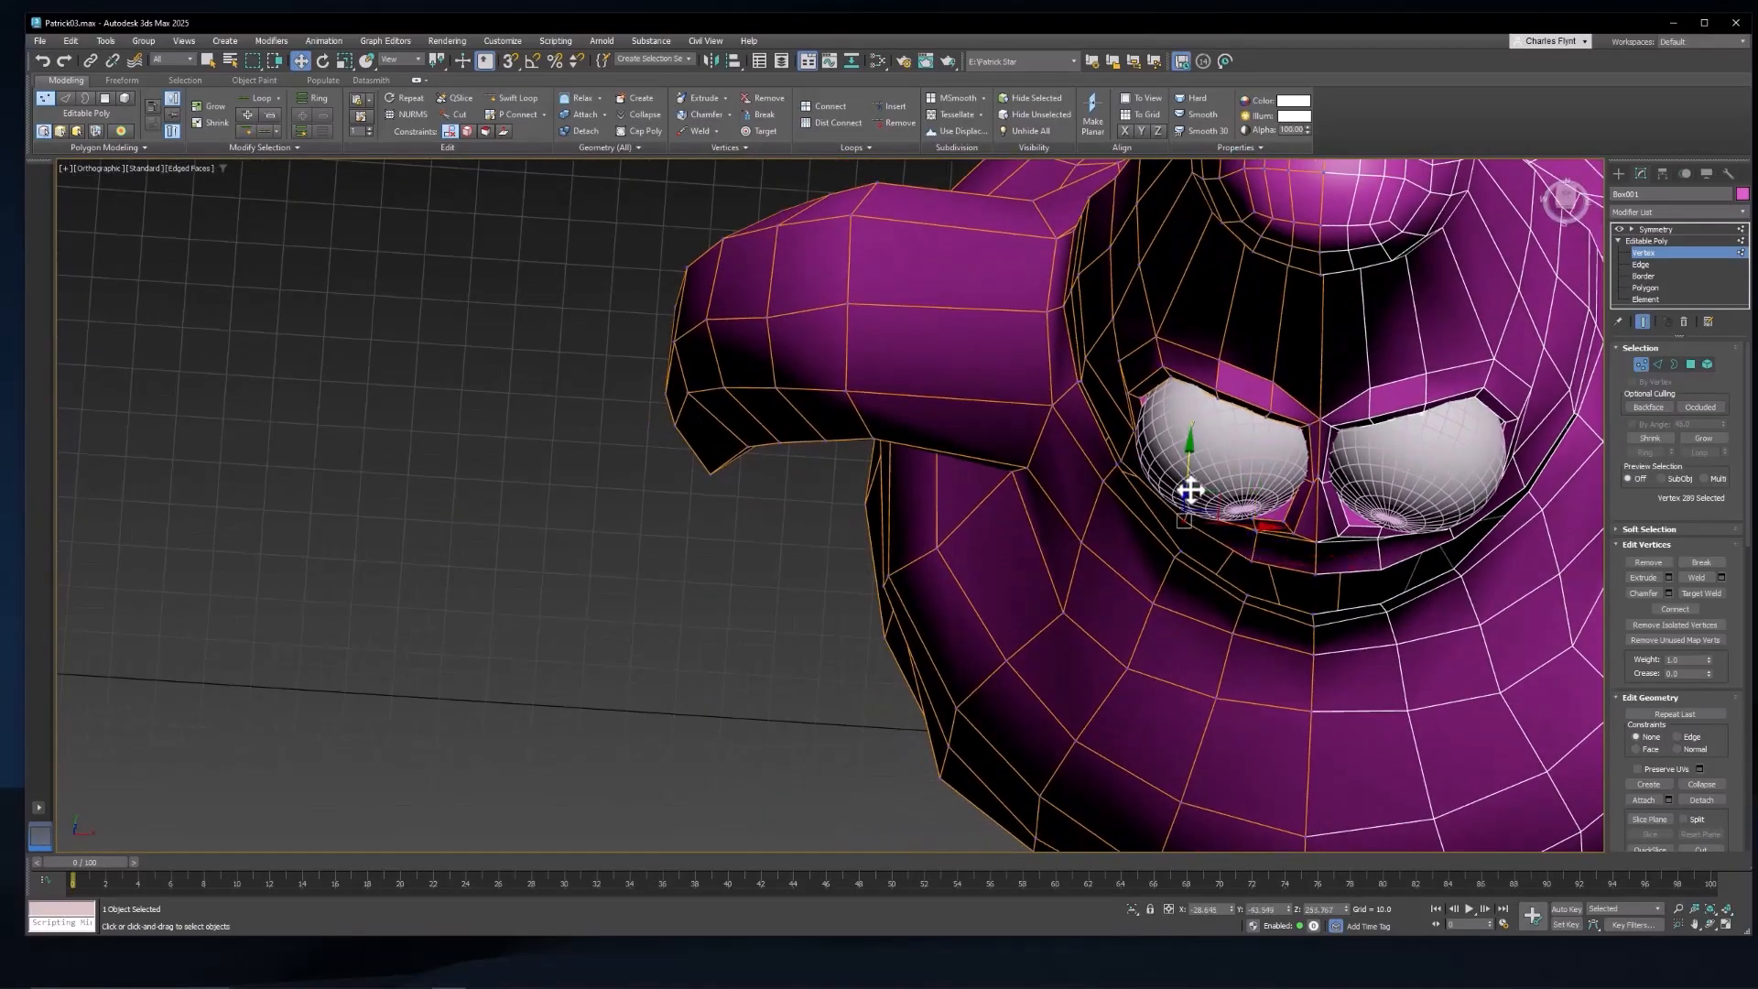
pyautogui.moveTo(1183, 513)
pyautogui.keyDown('alt'); pyautogui.mouseDown(button='middle')
pyautogui.moveTo(1238, 522)
pyautogui.moveTo(1376, 455)
pyautogui.moveTo(1201, 484)
pyautogui.mouseUp(button='middle'); pyautogui.keyUp('alt')
pyautogui.scroll(-5, 1221, 497)
pyautogui.keyDown('alt'); pyautogui.moveTo(1265, 593); pyautogui.dragTo(1262, 531, button='middle'); pyautogui.keyUp('alt')
pyautogui.scroll(6, 1249, 502)
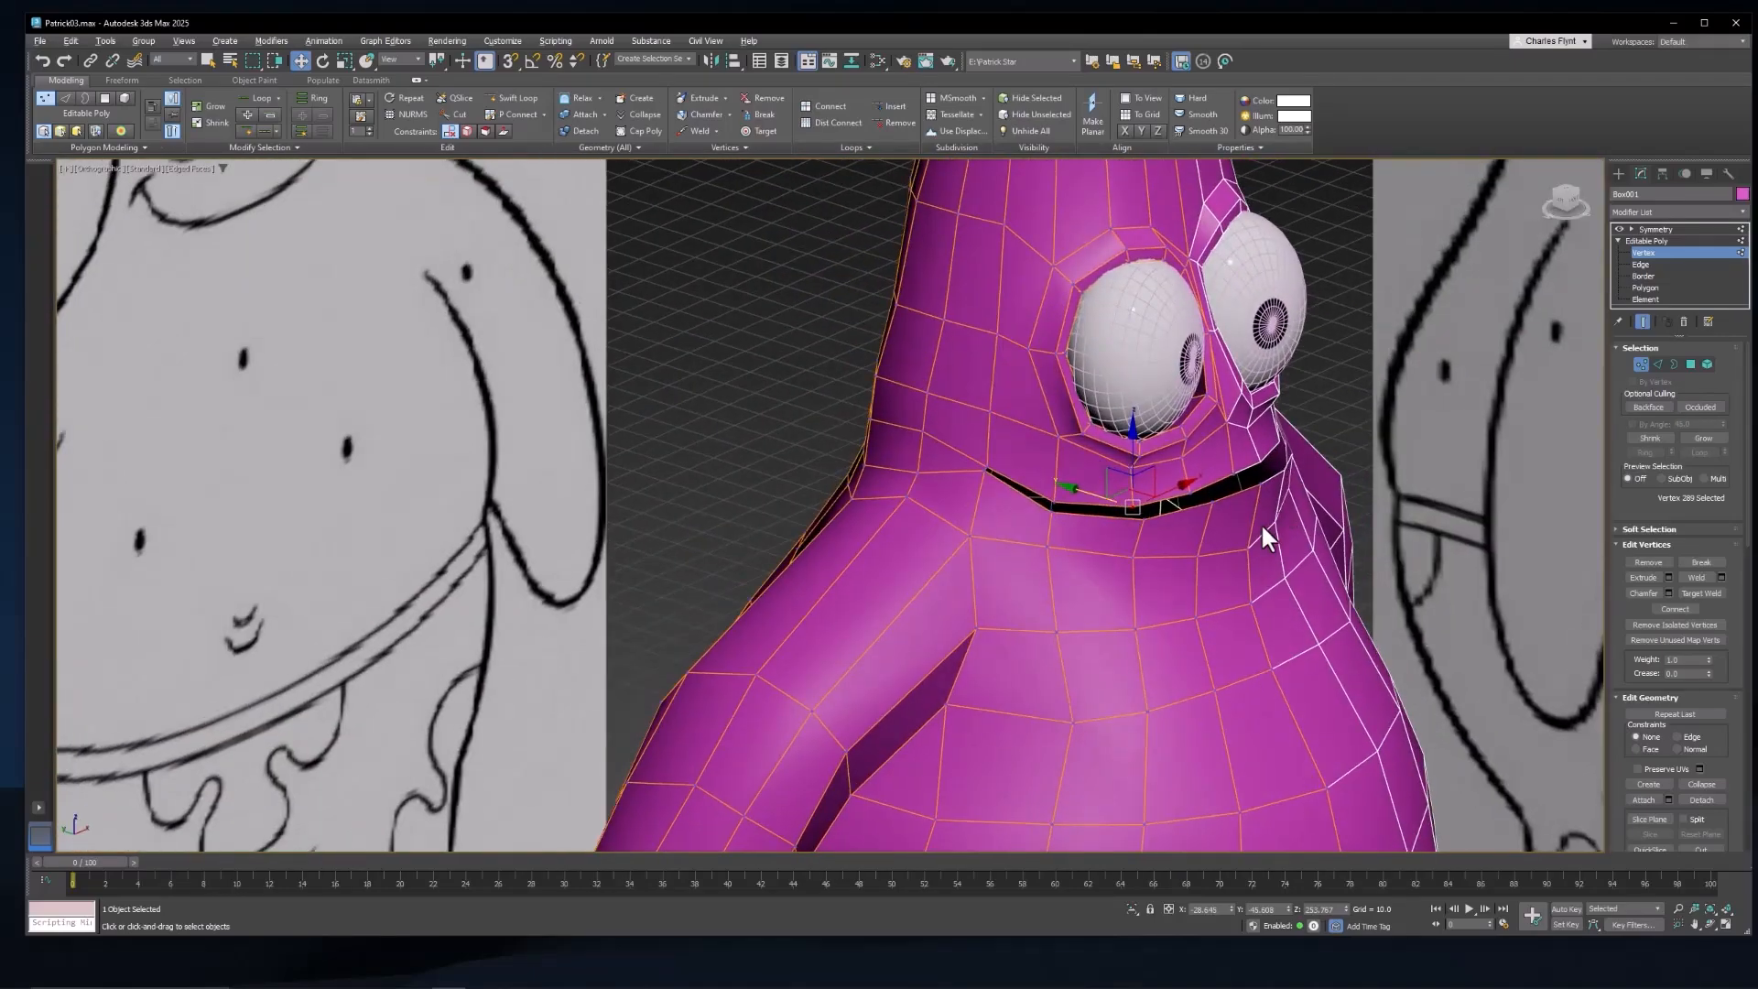
# Step: Insert an edge loop with Swift Loop that runs from the mouth corner around the back of the head
pyautogui.press('p')
pyautogui.moveTo(1003, 447); pyautogui.dragTo(1021, 454, button='middle')
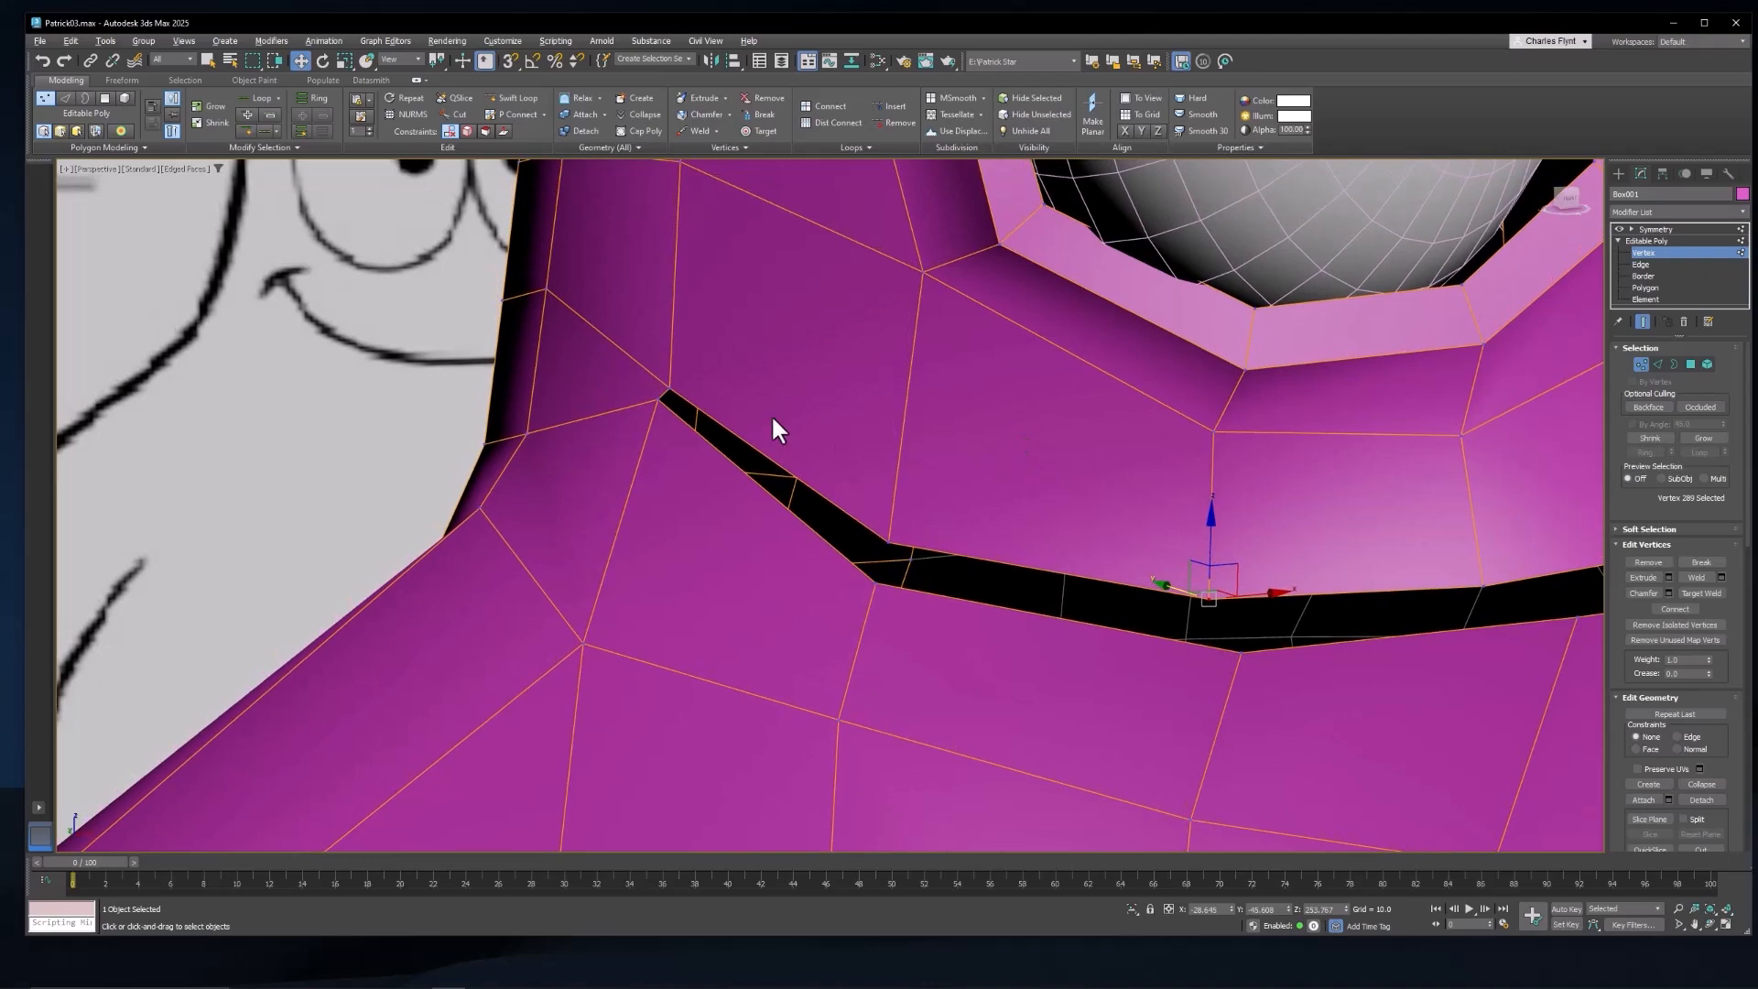
pyautogui.click(512, 102)
pyautogui.moveTo(605, 306); pyautogui.dragTo(899, 284, button='middle')
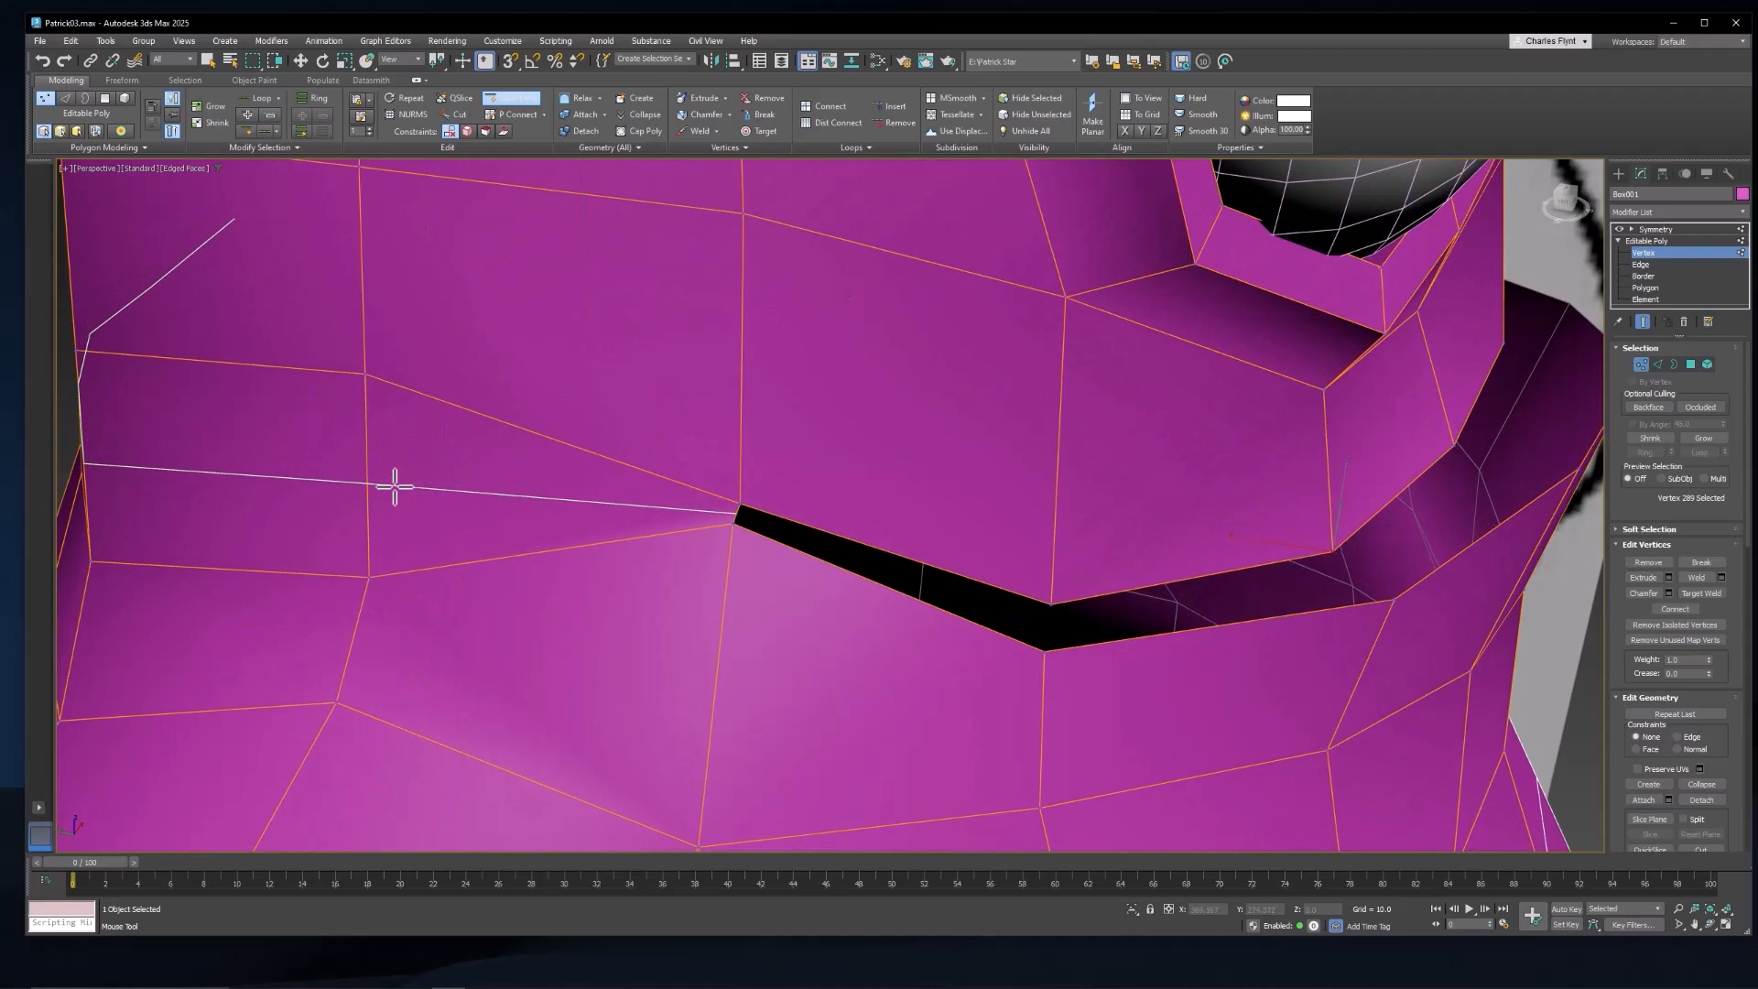
pyautogui.click(404, 490)
pyautogui.rightClick(648, 517)
# Step: Move the new vertex at the mouth corner slightly back from the opening to give the corner a point
pyautogui.scroll(4, 712, 518)
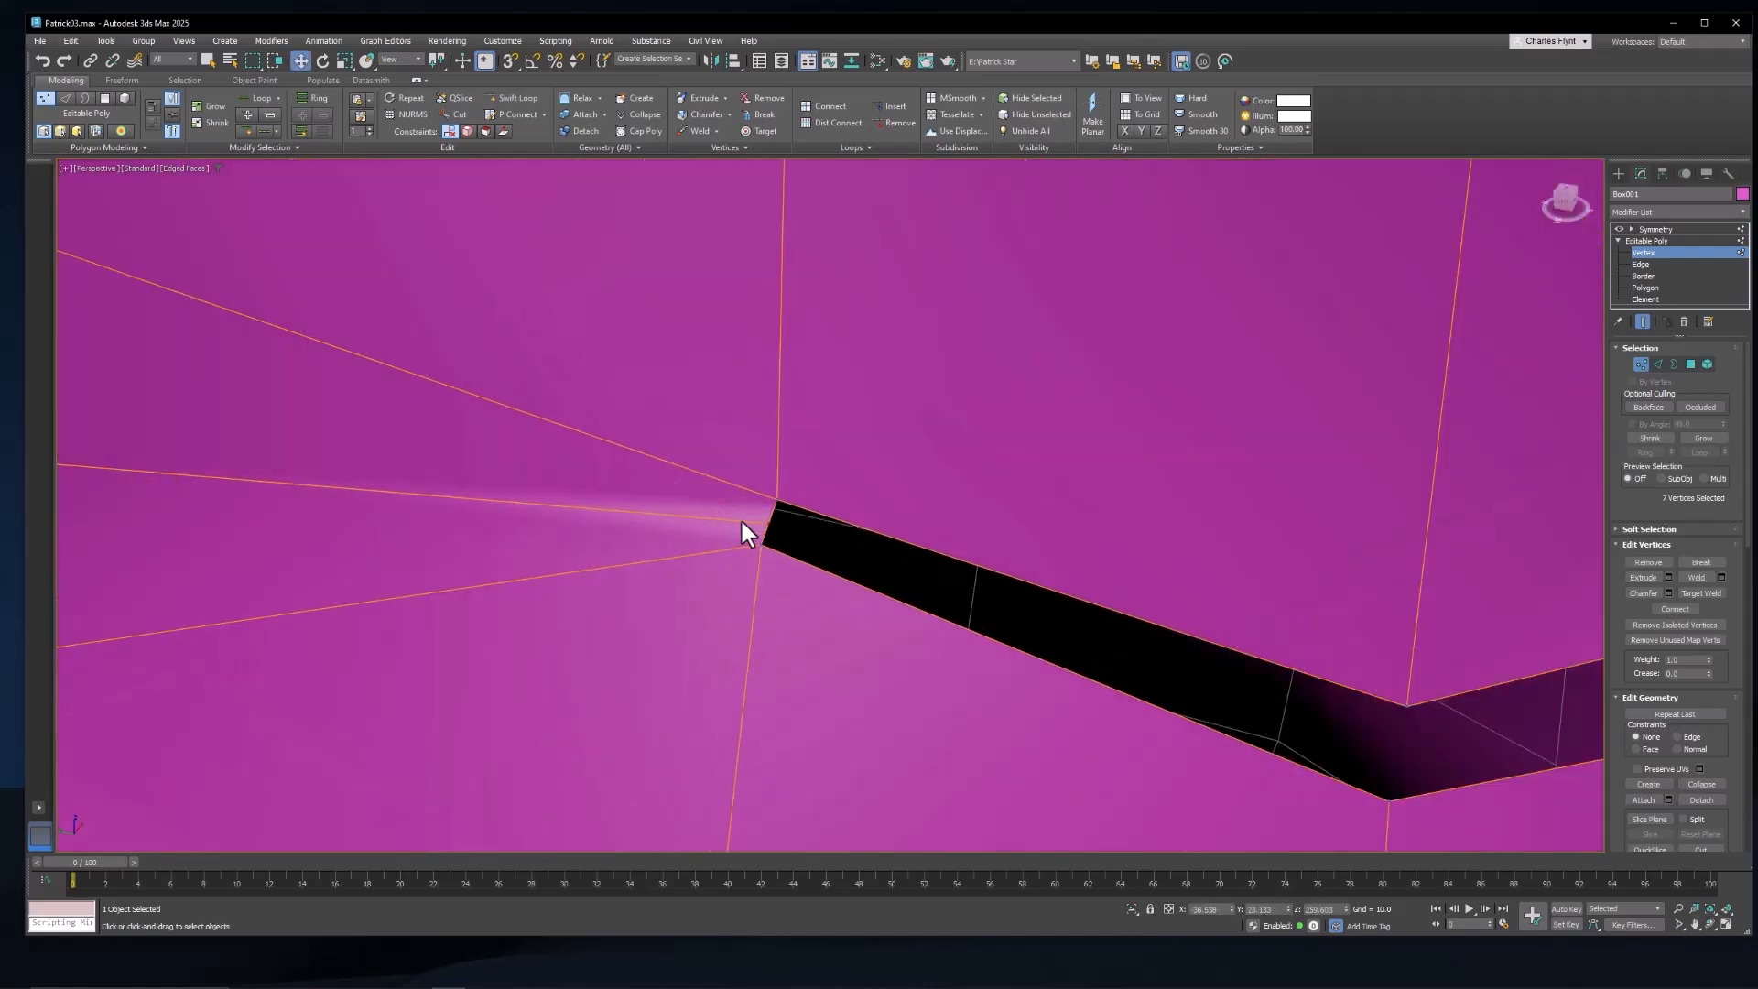
pyautogui.click(769, 522)
pyautogui.moveTo(718, 516)
pyautogui.mouseDown()
pyautogui.moveTo(692, 511)
pyautogui.moveTo(725, 540)
pyautogui.mouseUp()
pyautogui.scroll(-3, 725, 544)
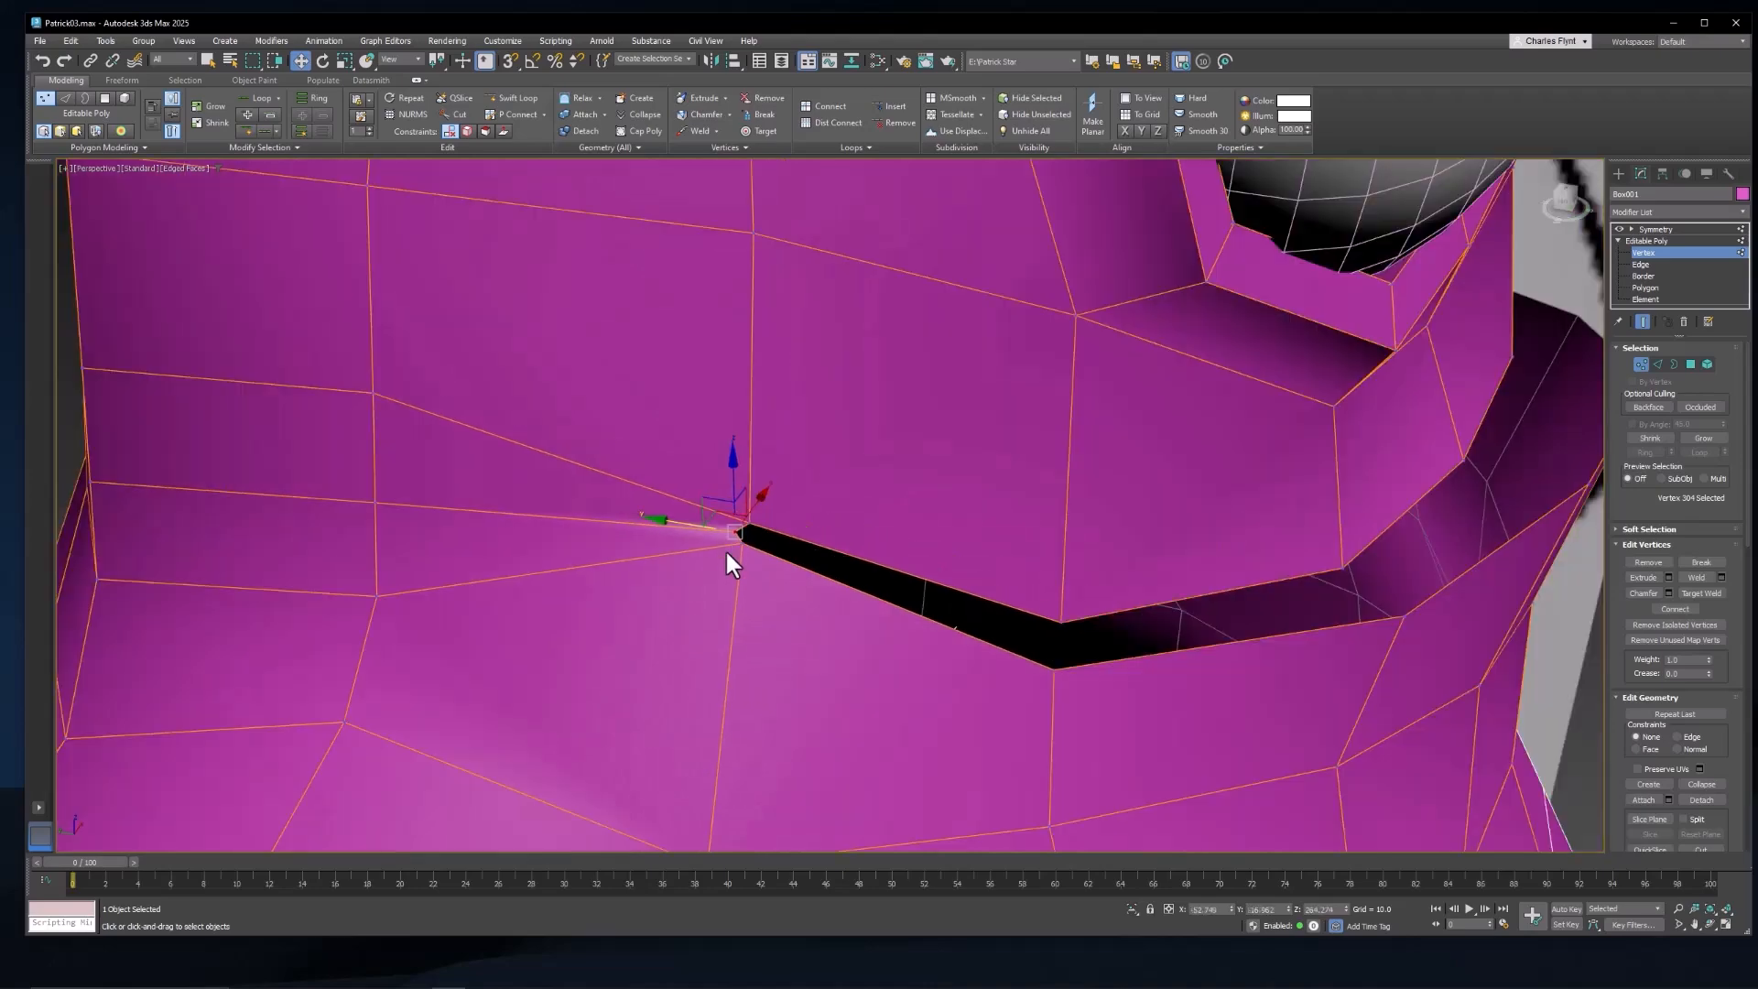
# Step: Raise the six-vertex row above the new loop behind the mouth along its edges, using the Edge constraint, to even the loop spacing
pyautogui.keyDown('alt'); pyautogui.moveTo(726, 551); pyautogui.dragTo(1000, 563, button='middle'); pyautogui.keyUp('alt')
pyautogui.click(650, 448)
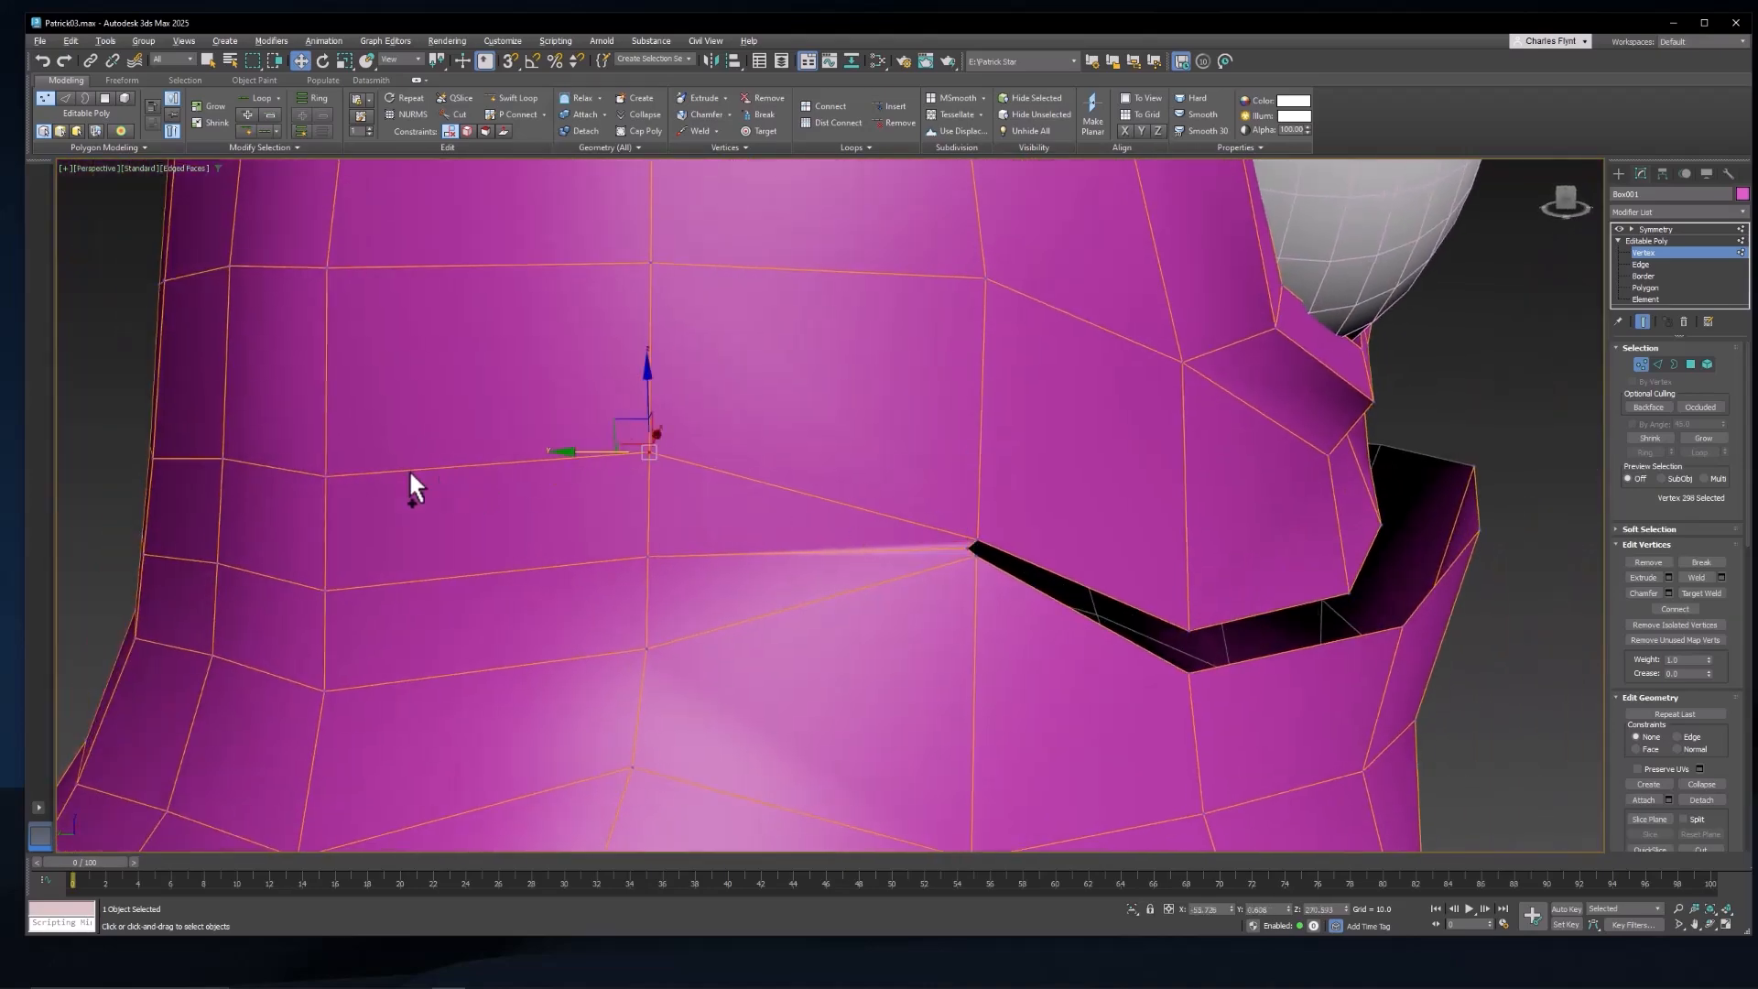
pyautogui.keyDown('ctrl'); pyautogui.click(328, 474); pyautogui.keyUp('ctrl')
pyautogui.keyDown('ctrl'); pyautogui.click(224, 456); pyautogui.keyUp('ctrl')
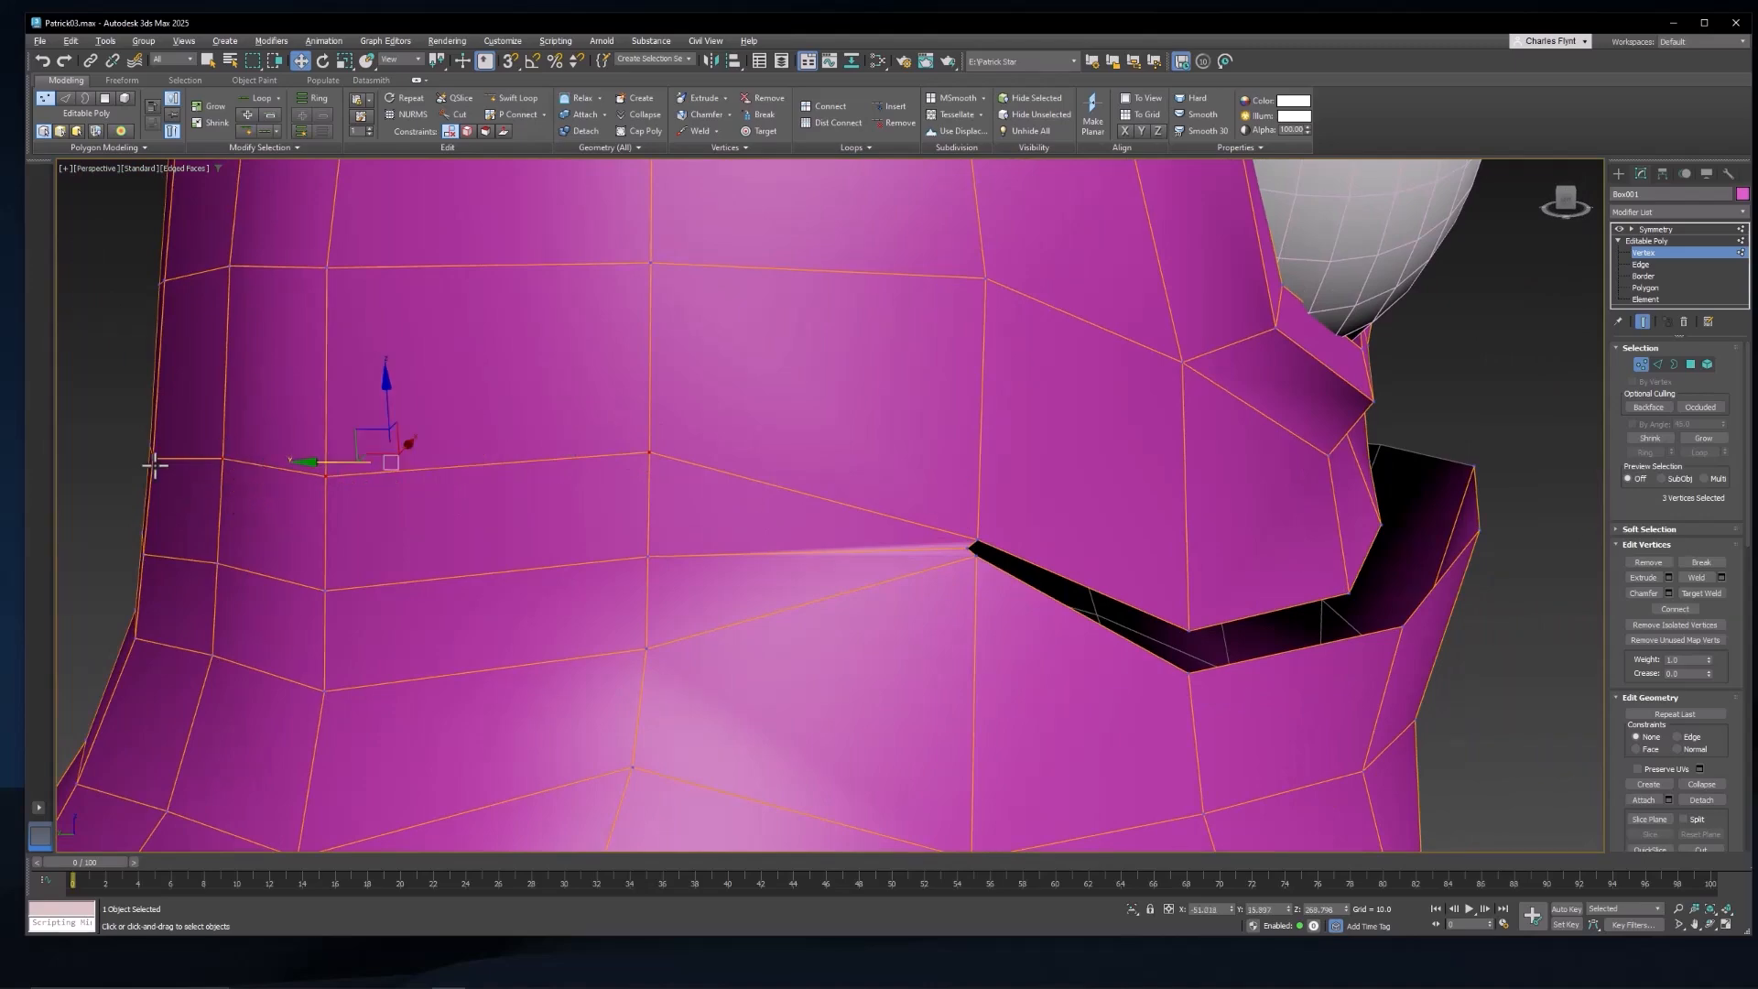
pyautogui.keyDown('ctrl'); pyautogui.click(154, 463); pyautogui.keyUp('ctrl')
pyautogui.moveTo(235, 476); pyautogui.dragTo(370, 472, button='middle')
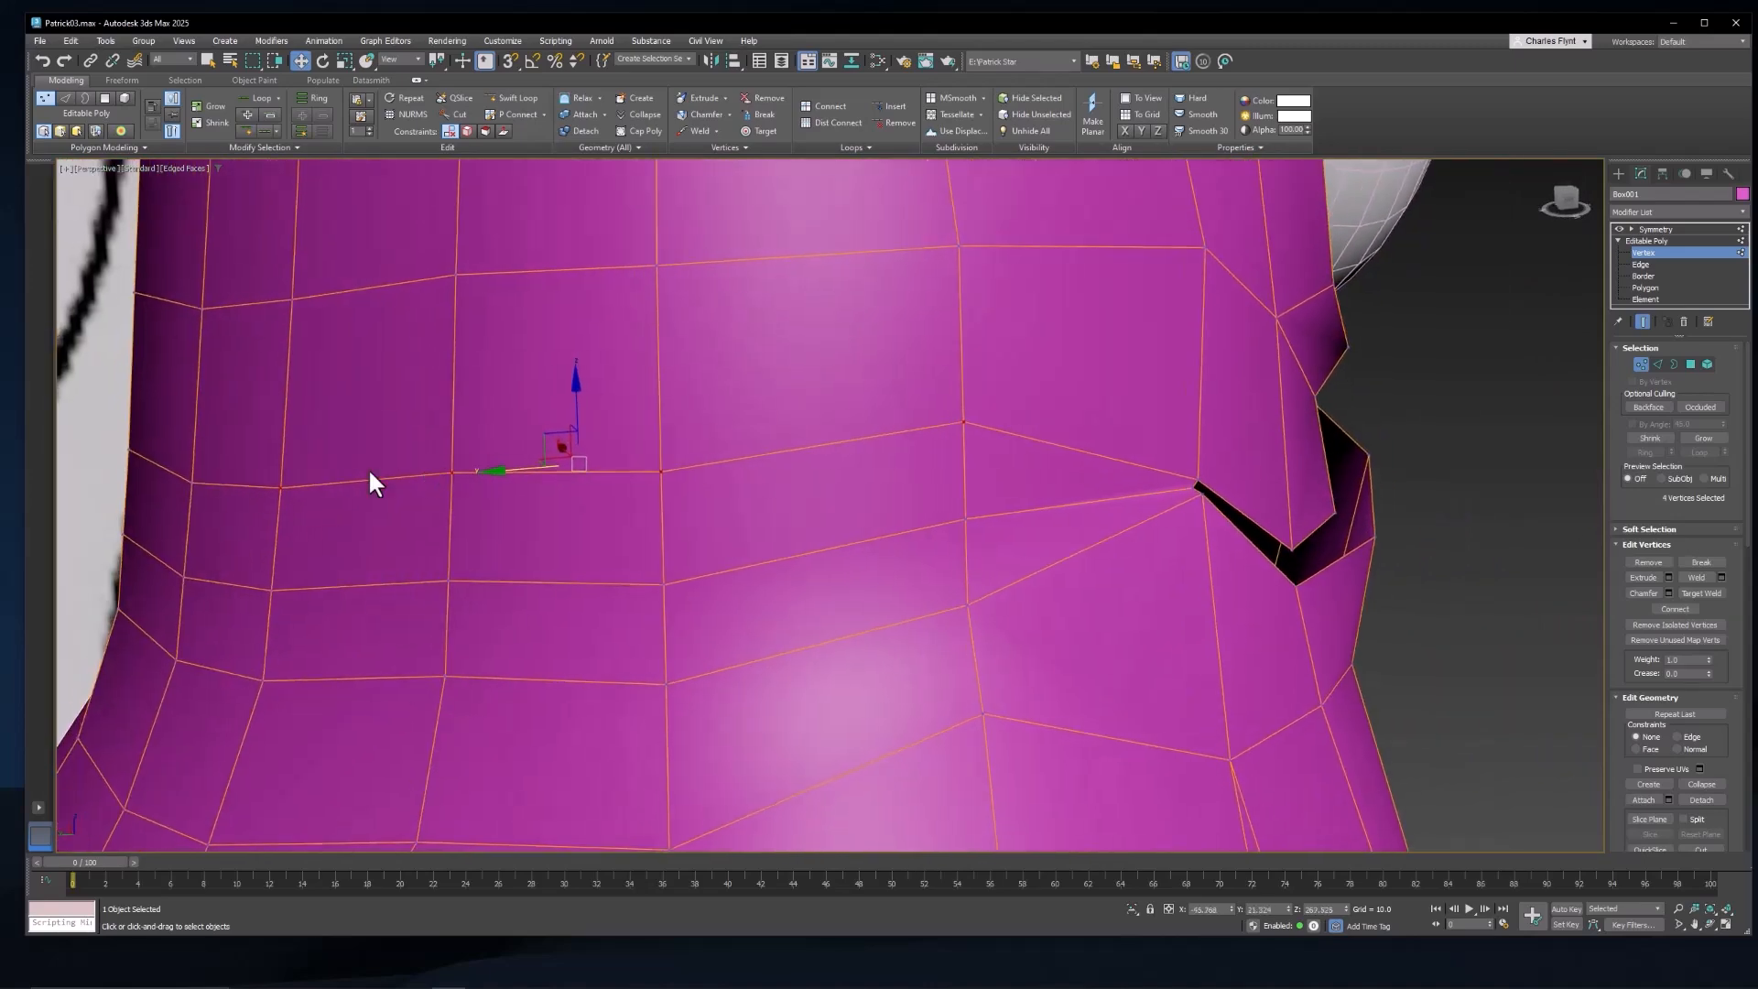
pyautogui.keyDown('ctrl'); pyautogui.click(189, 482); pyautogui.keyUp('ctrl')
pyautogui.keyDown('ctrl'); pyautogui.click(130, 452); pyautogui.keyUp('ctrl')
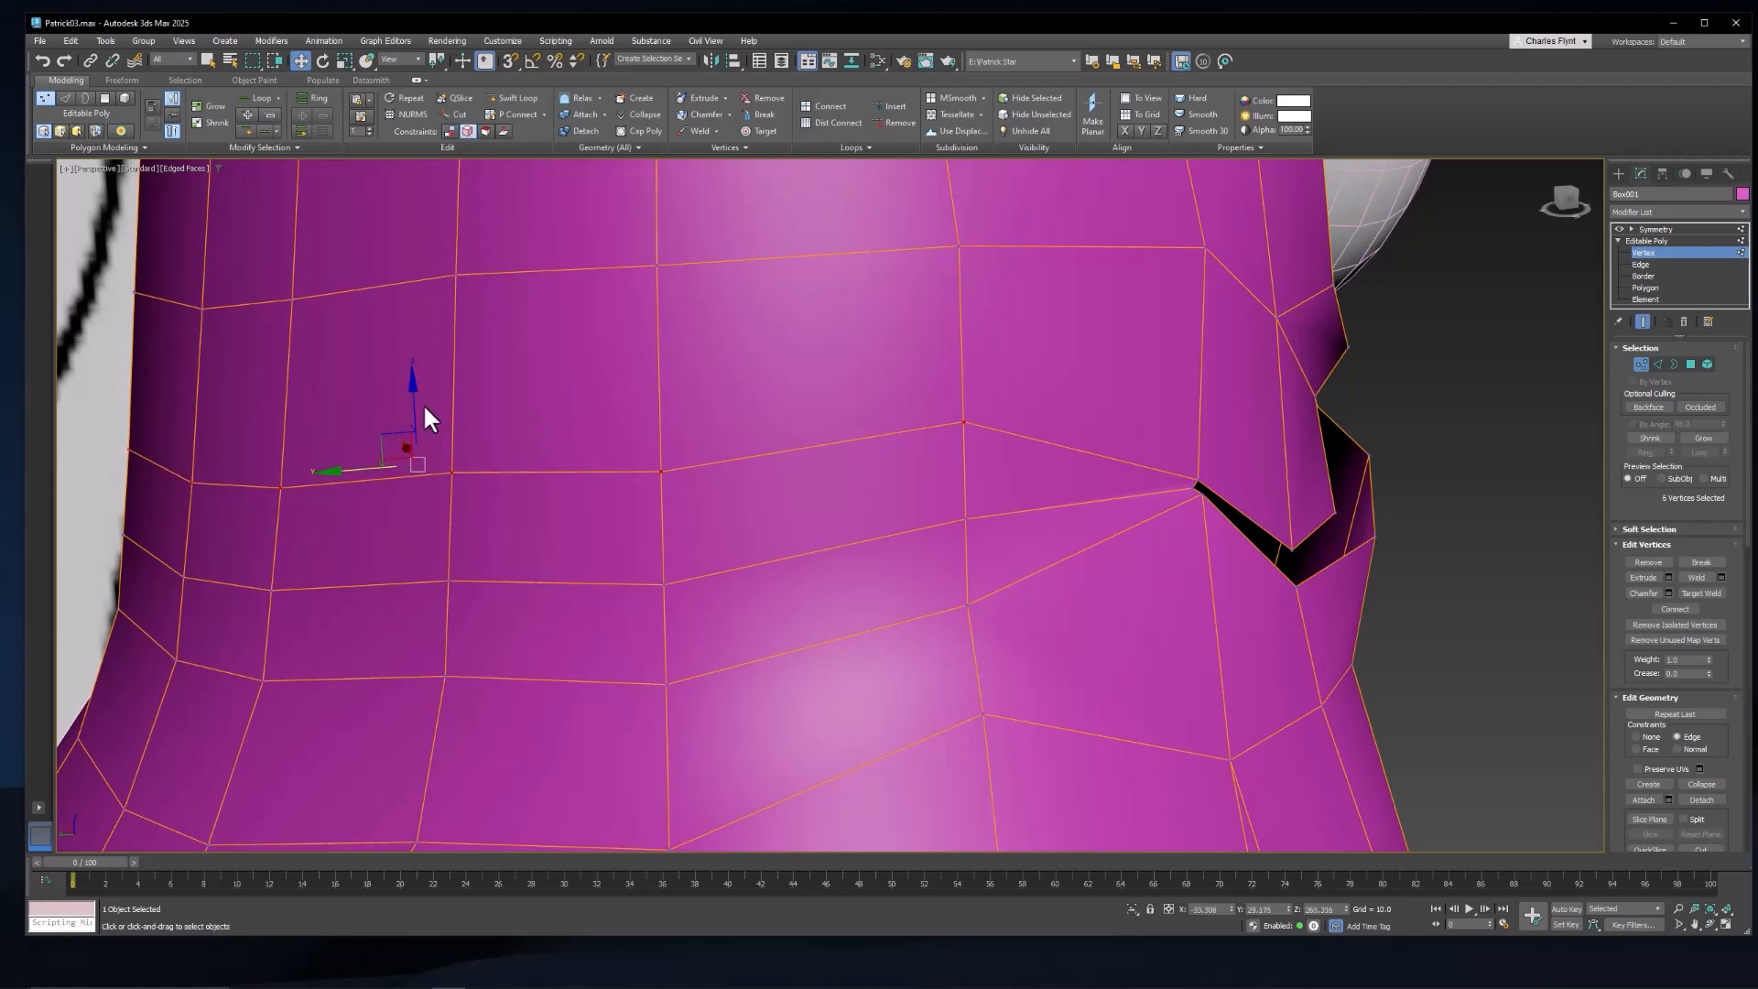
pyautogui.moveTo(417, 408); pyautogui.dragTo(432, 364)
pyautogui.moveTo(715, 507); pyautogui.dragTo(768, 410, button='middle')
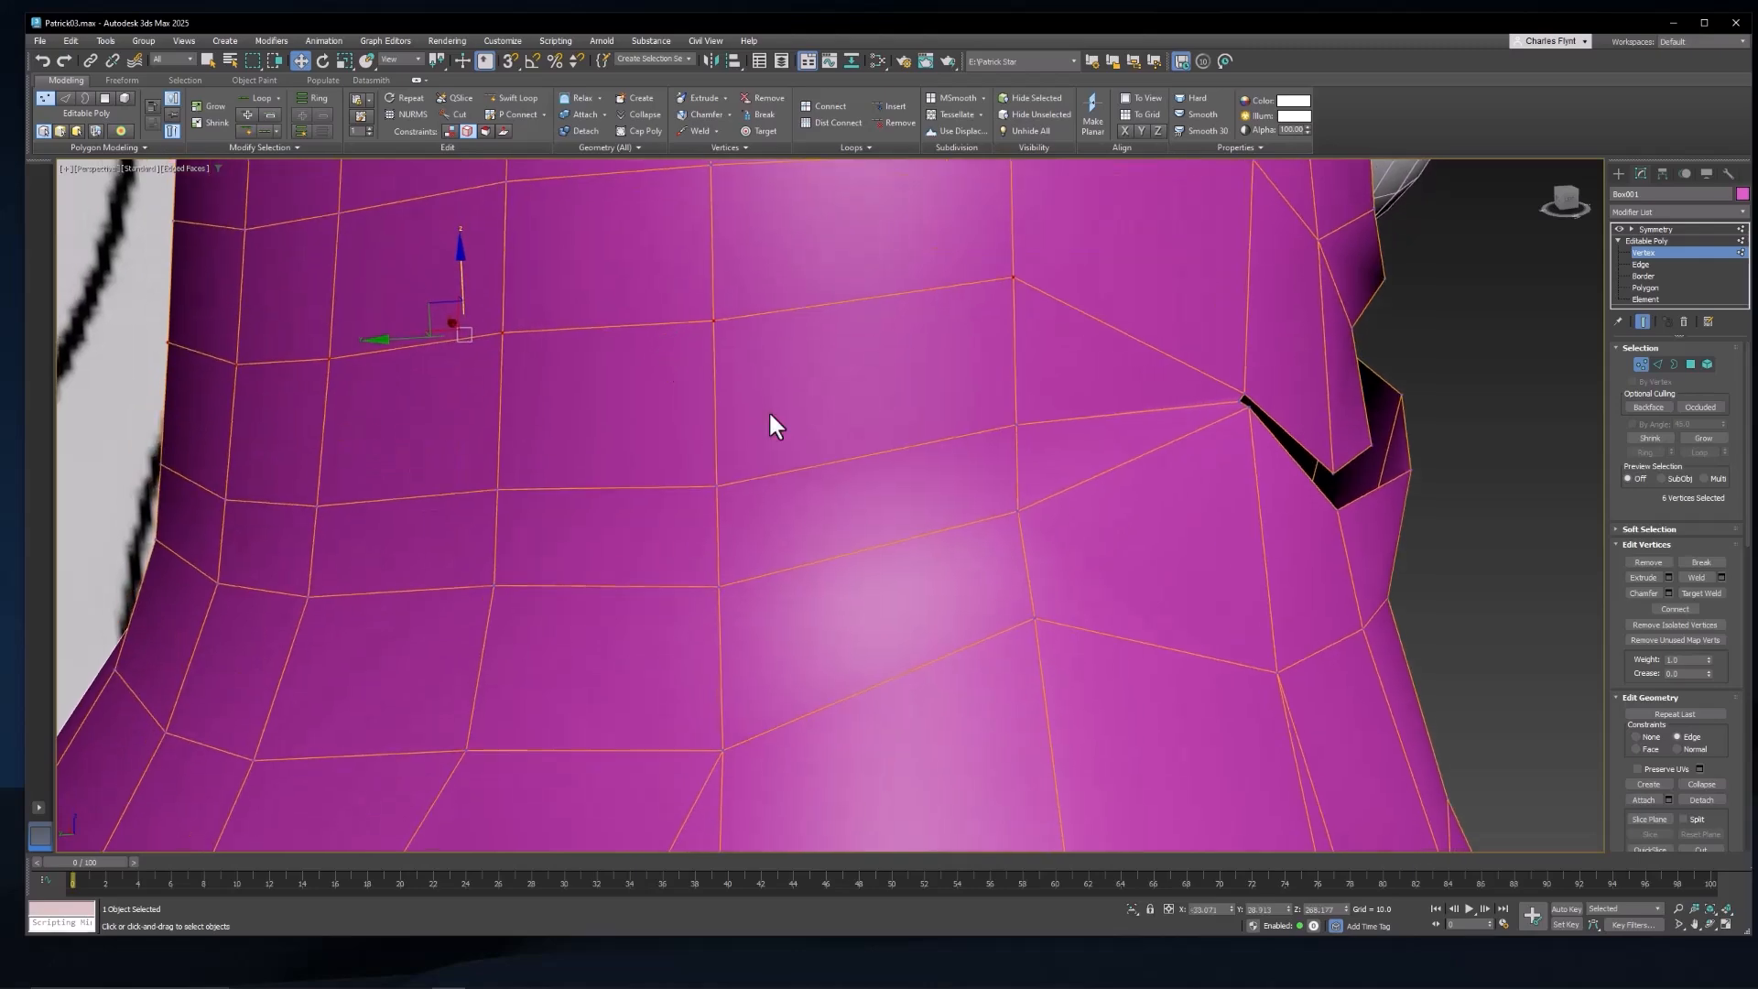
# Step: Lower the six-vertex row beneath the new loop around the back along its edges to even the loop spacing
pyautogui.click(1013, 515)
pyautogui.keyDown('ctrl'); pyautogui.click(718, 586); pyautogui.keyUp('ctrl')
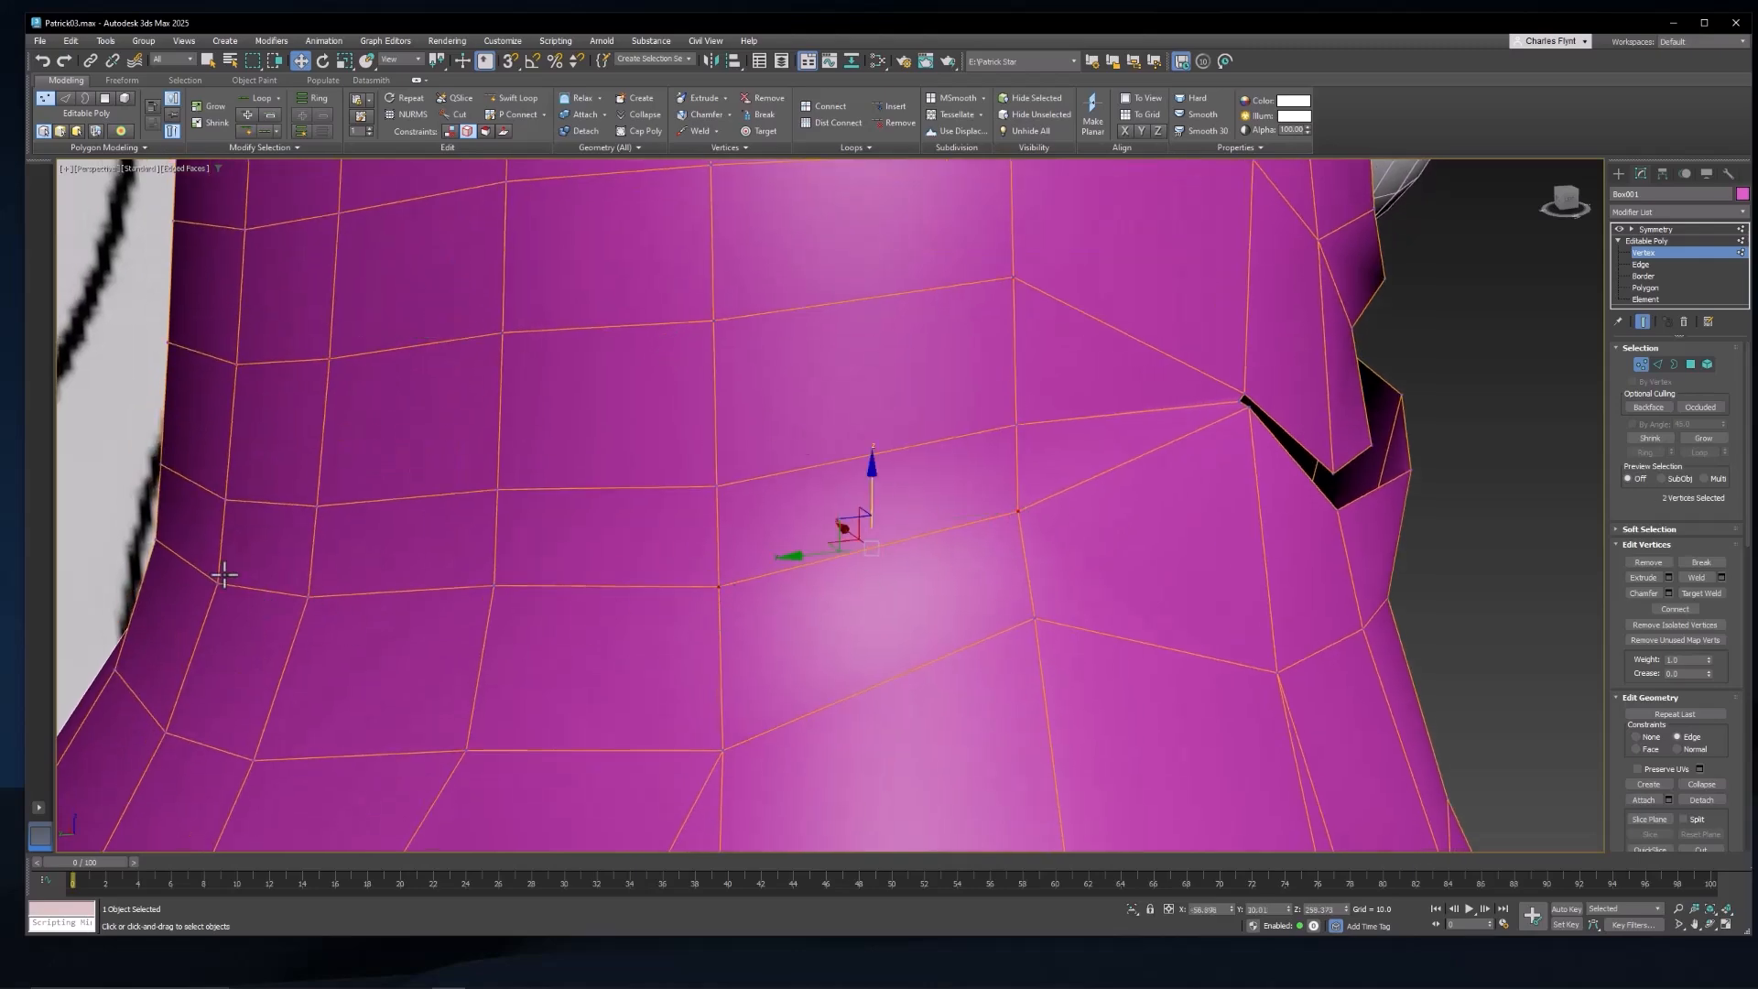
pyautogui.keyDown('shift'); pyautogui.click(154, 542); pyautogui.keyUp('shift')
pyautogui.keyDown('alt'); pyautogui.moveTo(196, 555); pyautogui.dragTo(474, 572, button='middle'); pyautogui.keyUp('alt')
pyautogui.moveTo(475, 572); pyautogui.dragTo(949, 506, button='middle')
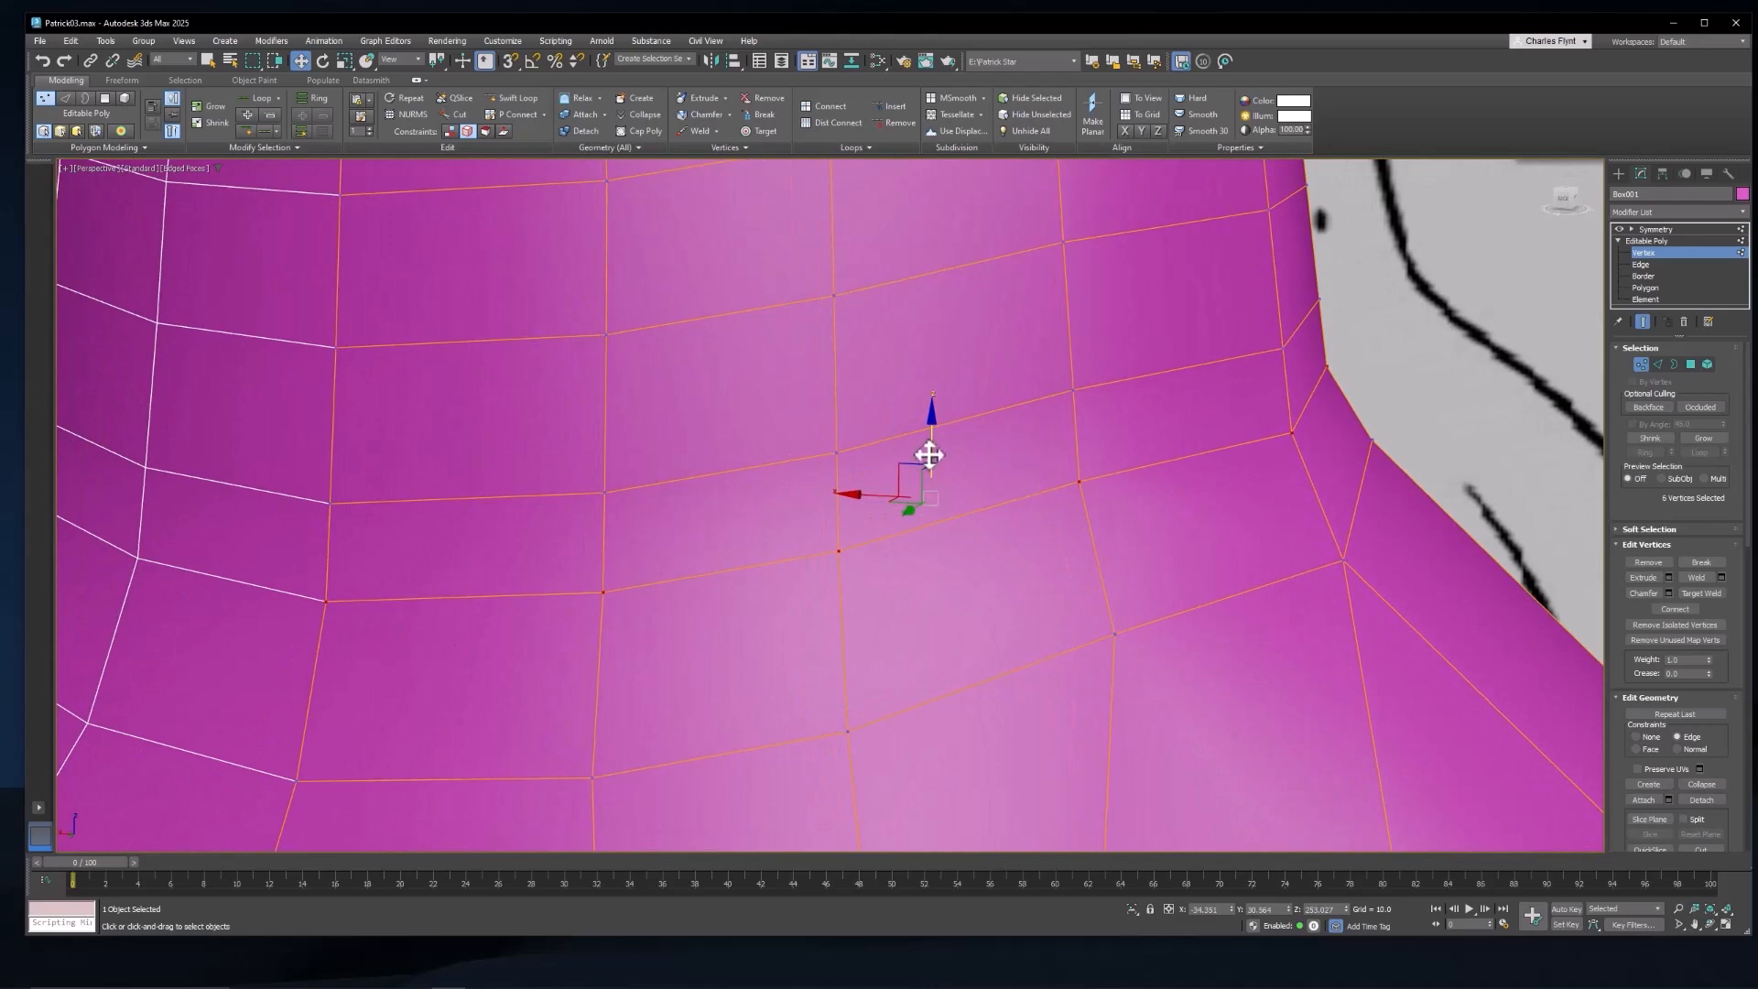
pyautogui.scroll(-3, 1046, 513)
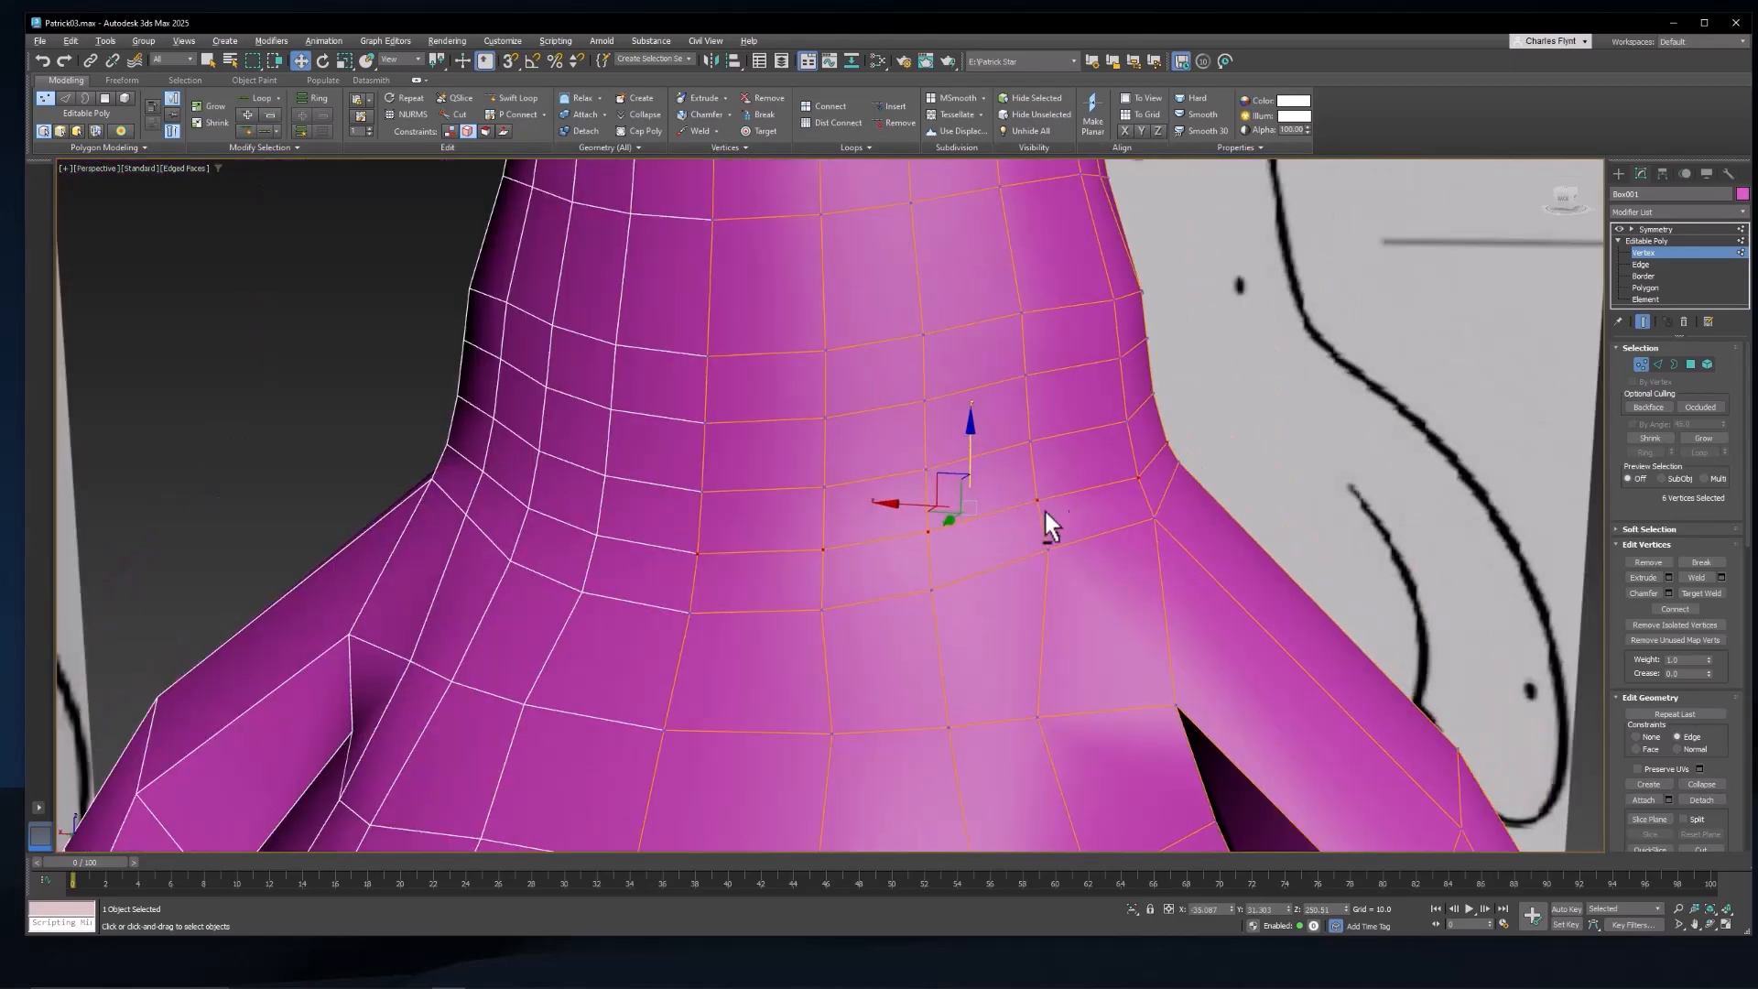
# Step: Examine the mouth corner and the lip opening up close and from the front
pyautogui.keyDown('alt'); pyautogui.moveTo(1046, 513); pyautogui.dragTo(850, 511, button='middle'); pyautogui.keyUp('alt')
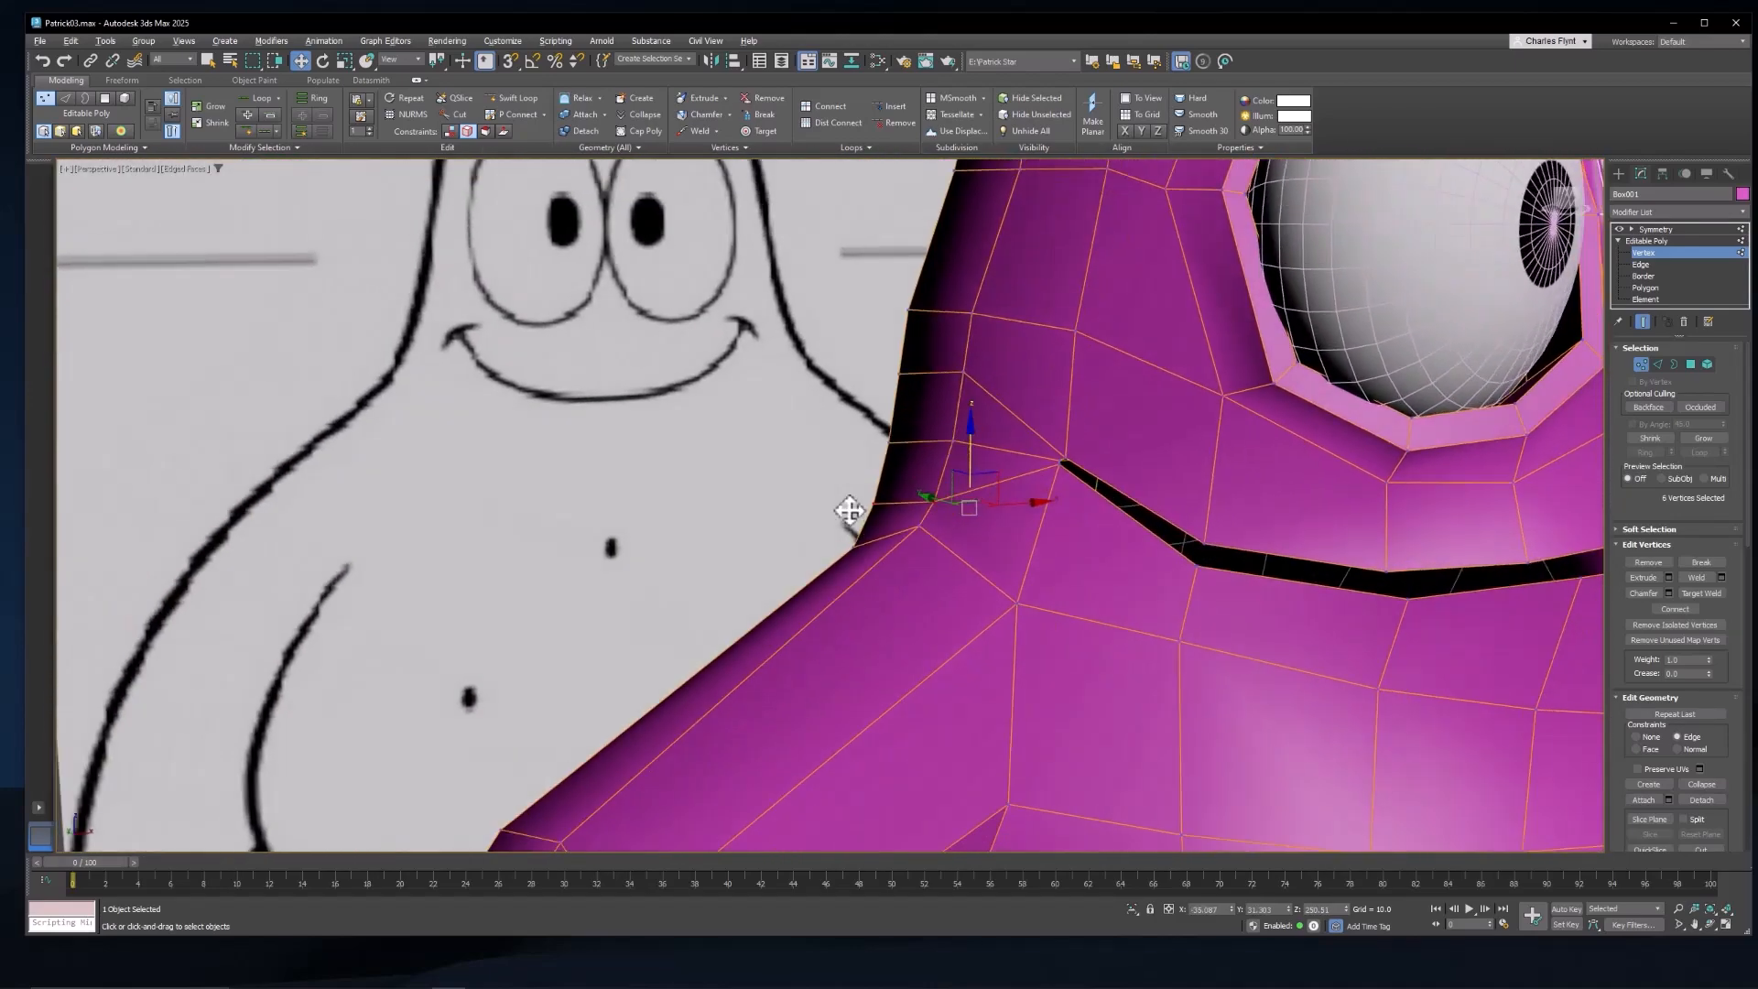
pyautogui.scroll(4, 1116, 507)
pyautogui.moveTo(1007, 474); pyautogui.dragTo(791, 520, button='middle')
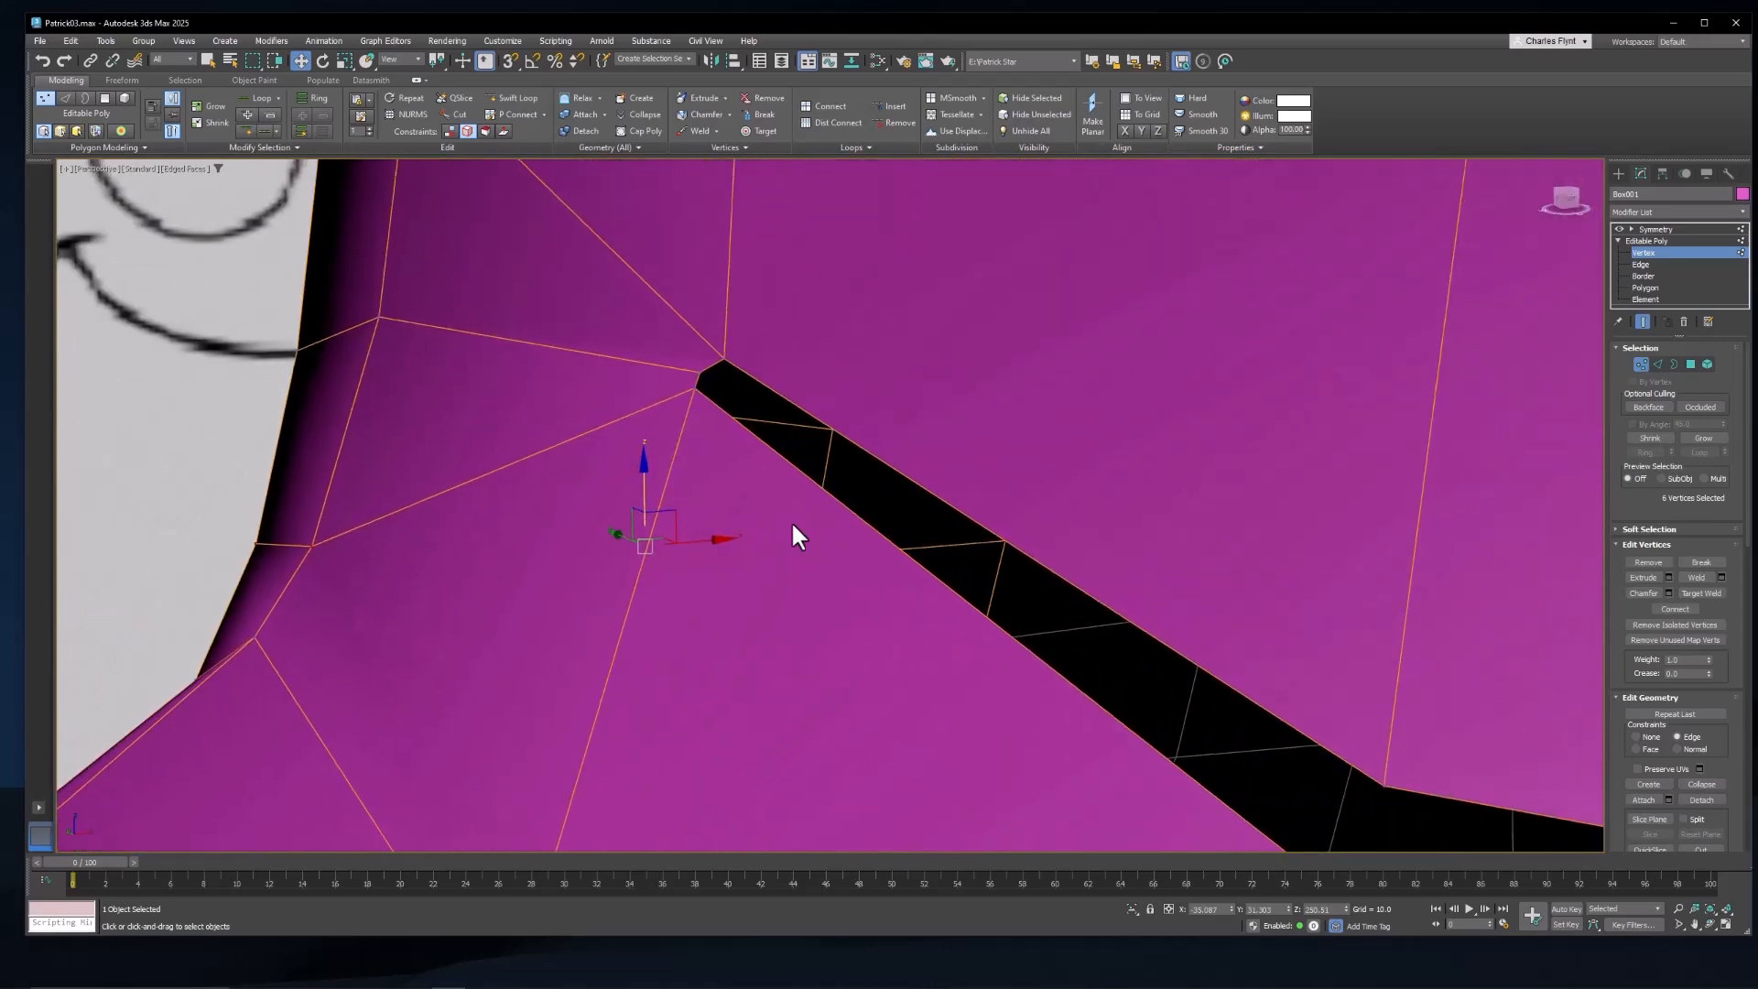
pyautogui.scroll(-2, 789, 522)
pyautogui.scroll(-3, 789, 536)
pyautogui.scroll(1, 701, 552)
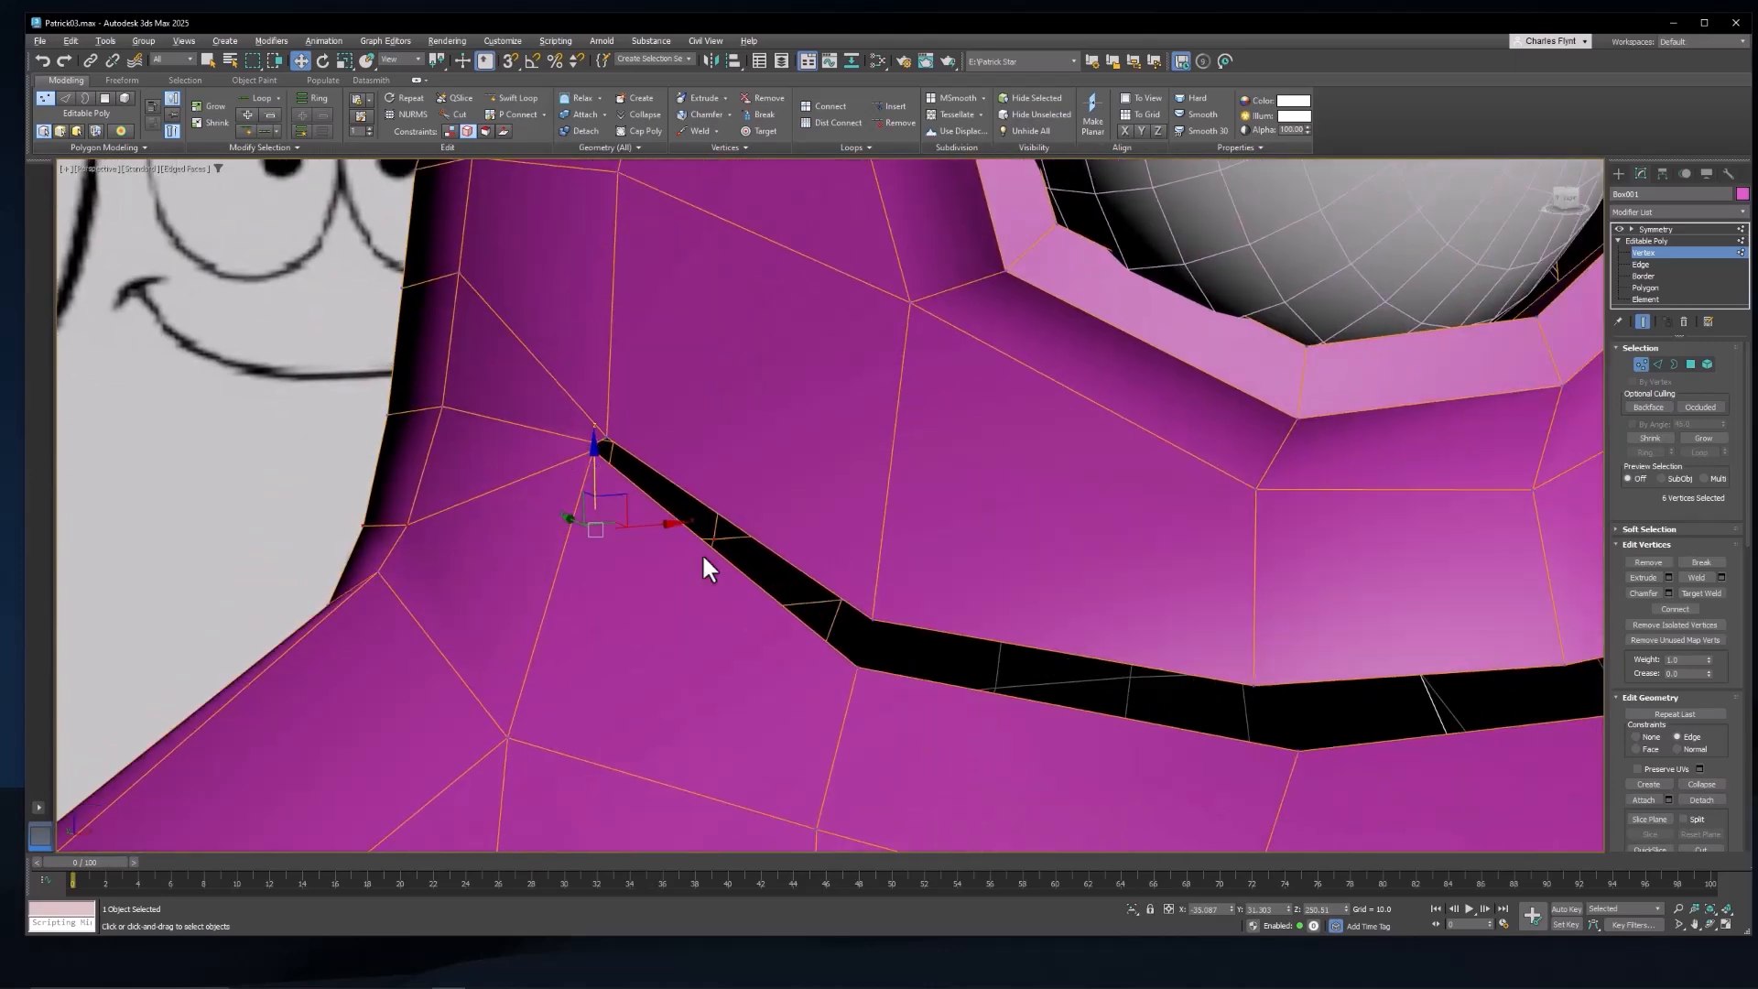
pyautogui.scroll(-5, 939, 577)
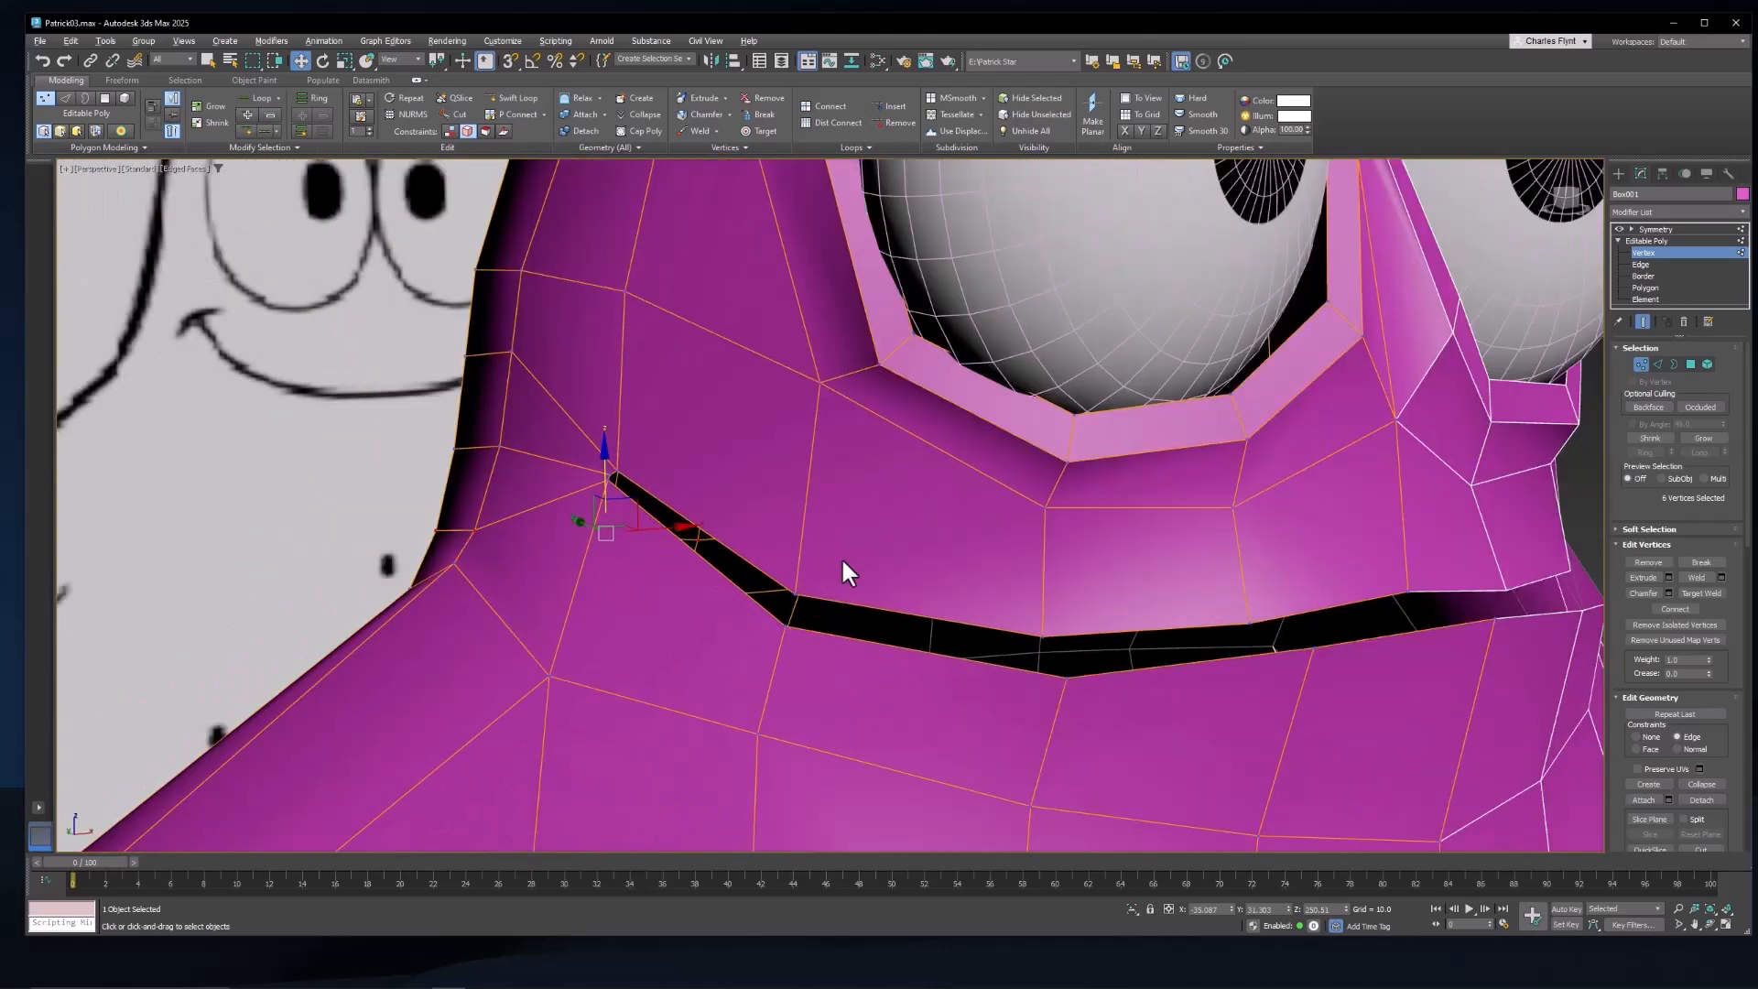
pyautogui.scroll(2, 875, 586)
pyautogui.scroll(-3, 869, 590)
pyautogui.scroll(4, 861, 593)
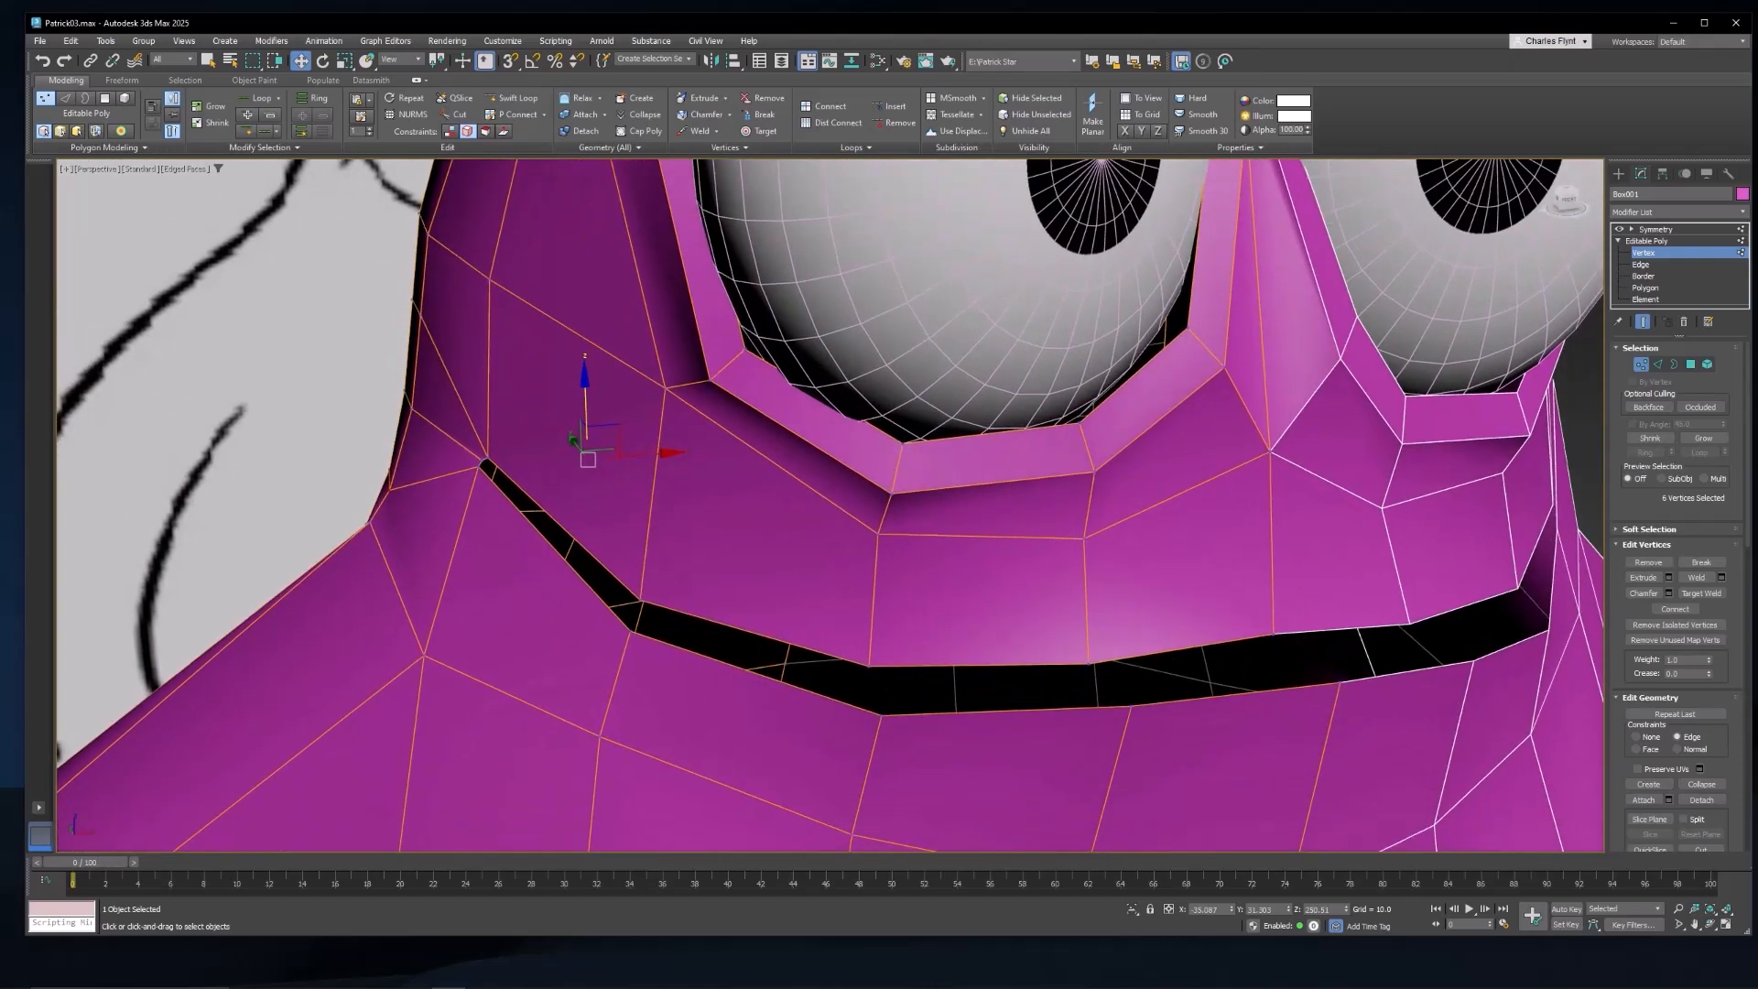
# Step: Select the ten edges bordering the mouth opening, covering the upper lip, the lower lip and the corner
pyautogui.click(1658, 362)
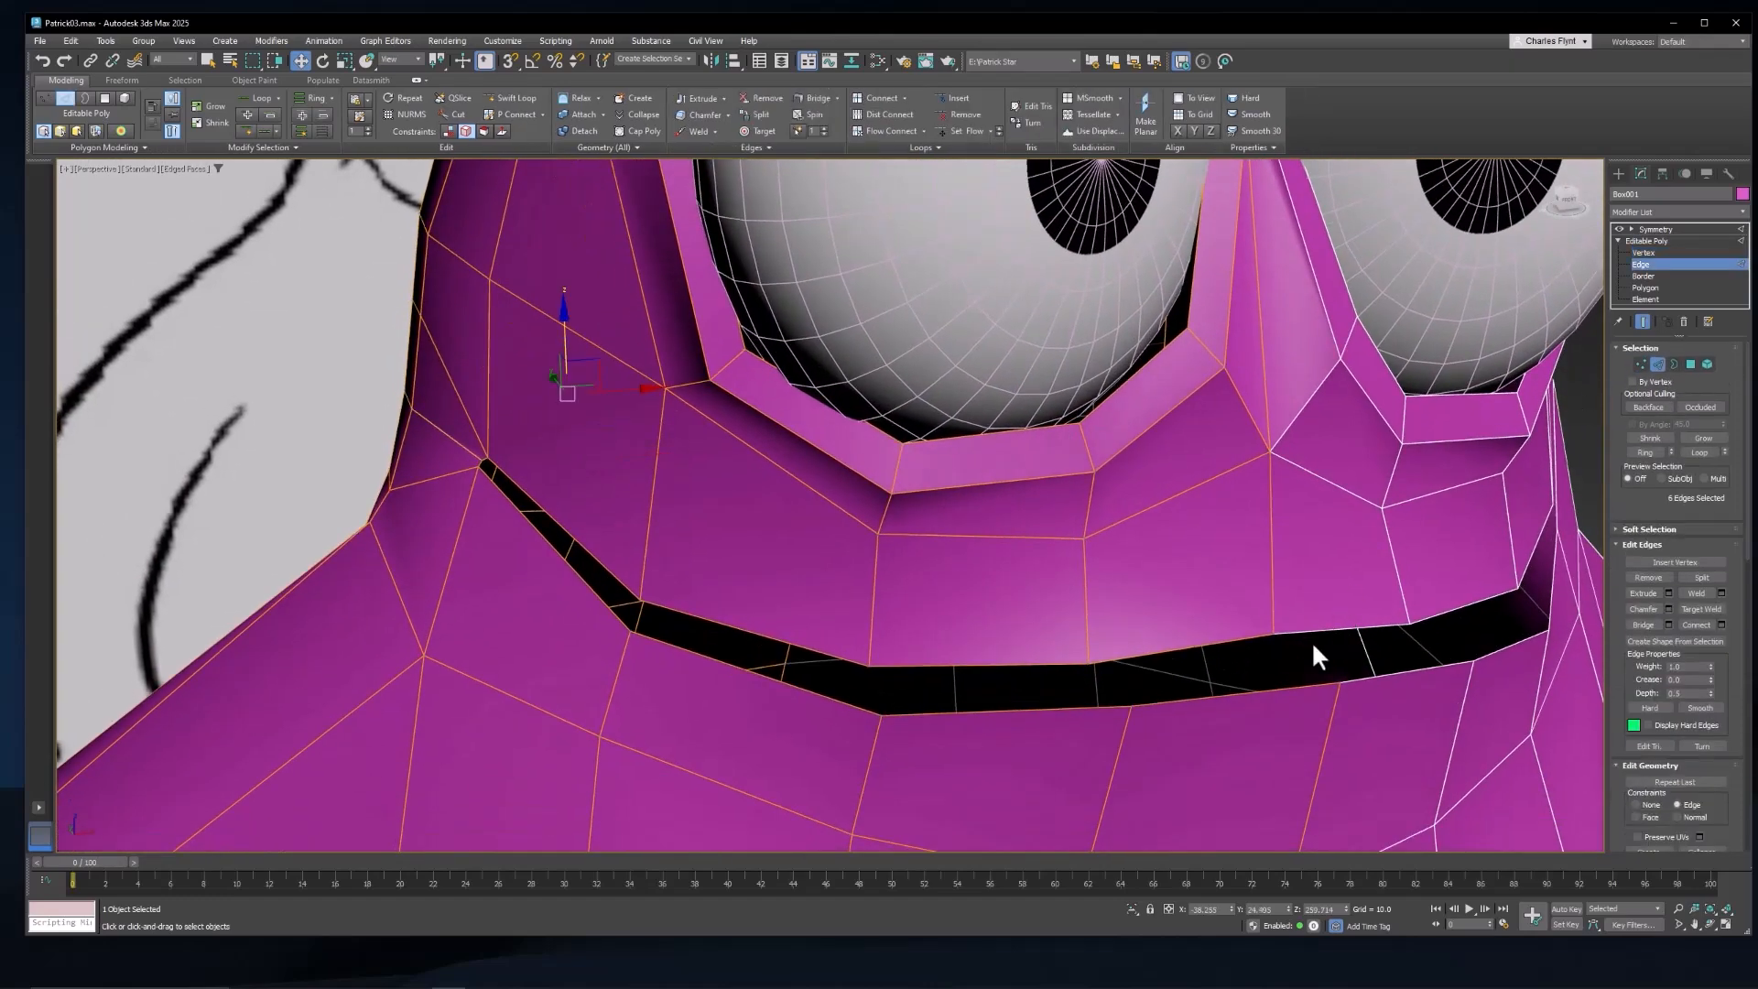
pyautogui.click(1271, 696)
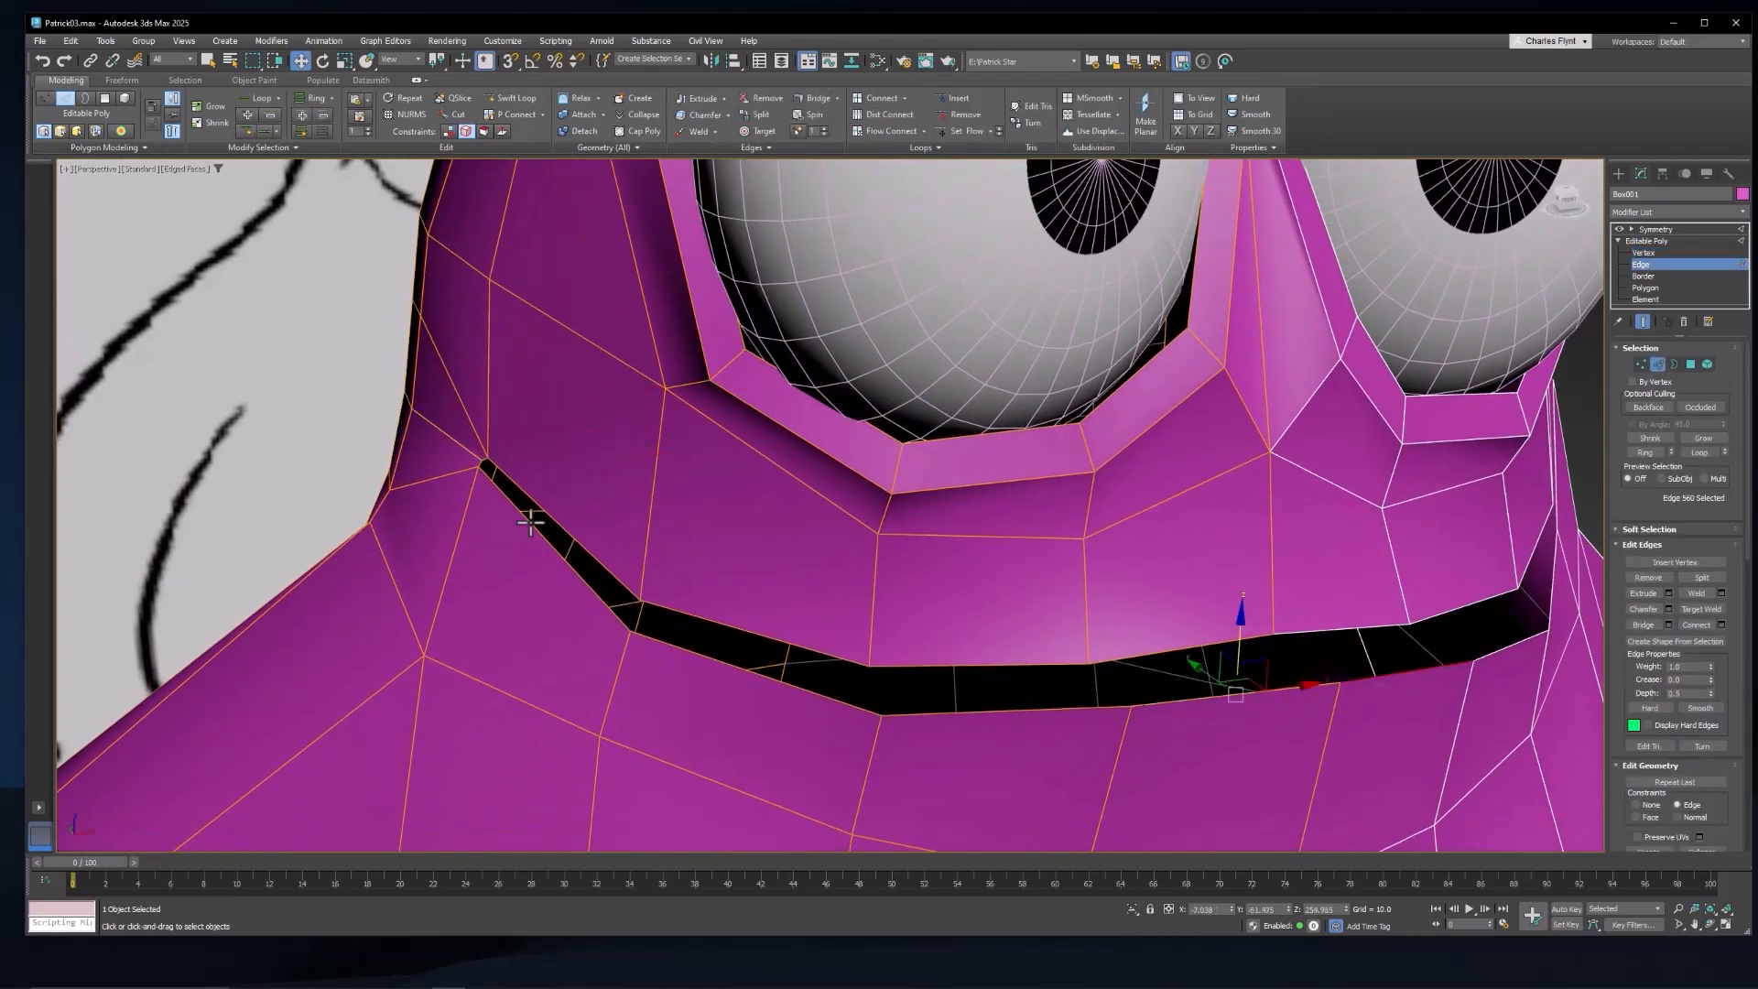
pyautogui.doubleClick(509, 504)
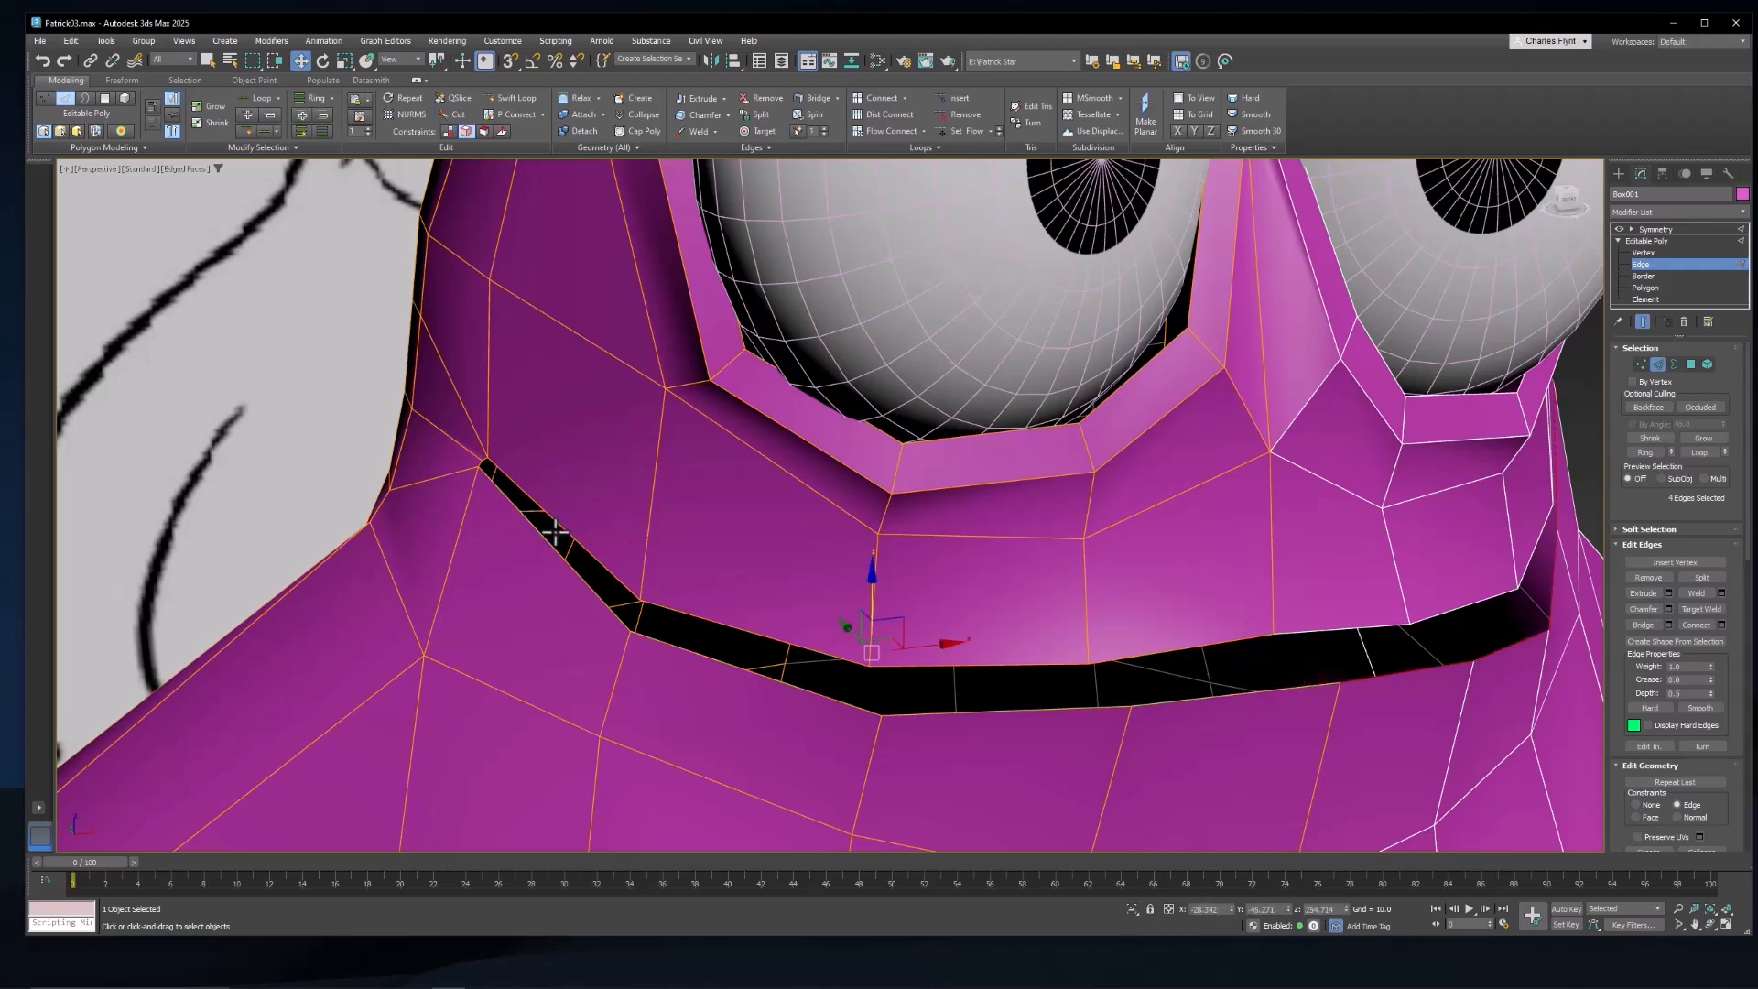
pyautogui.keyDown('ctrl'); pyautogui.click(1224, 633); pyautogui.keyUp('ctrl')
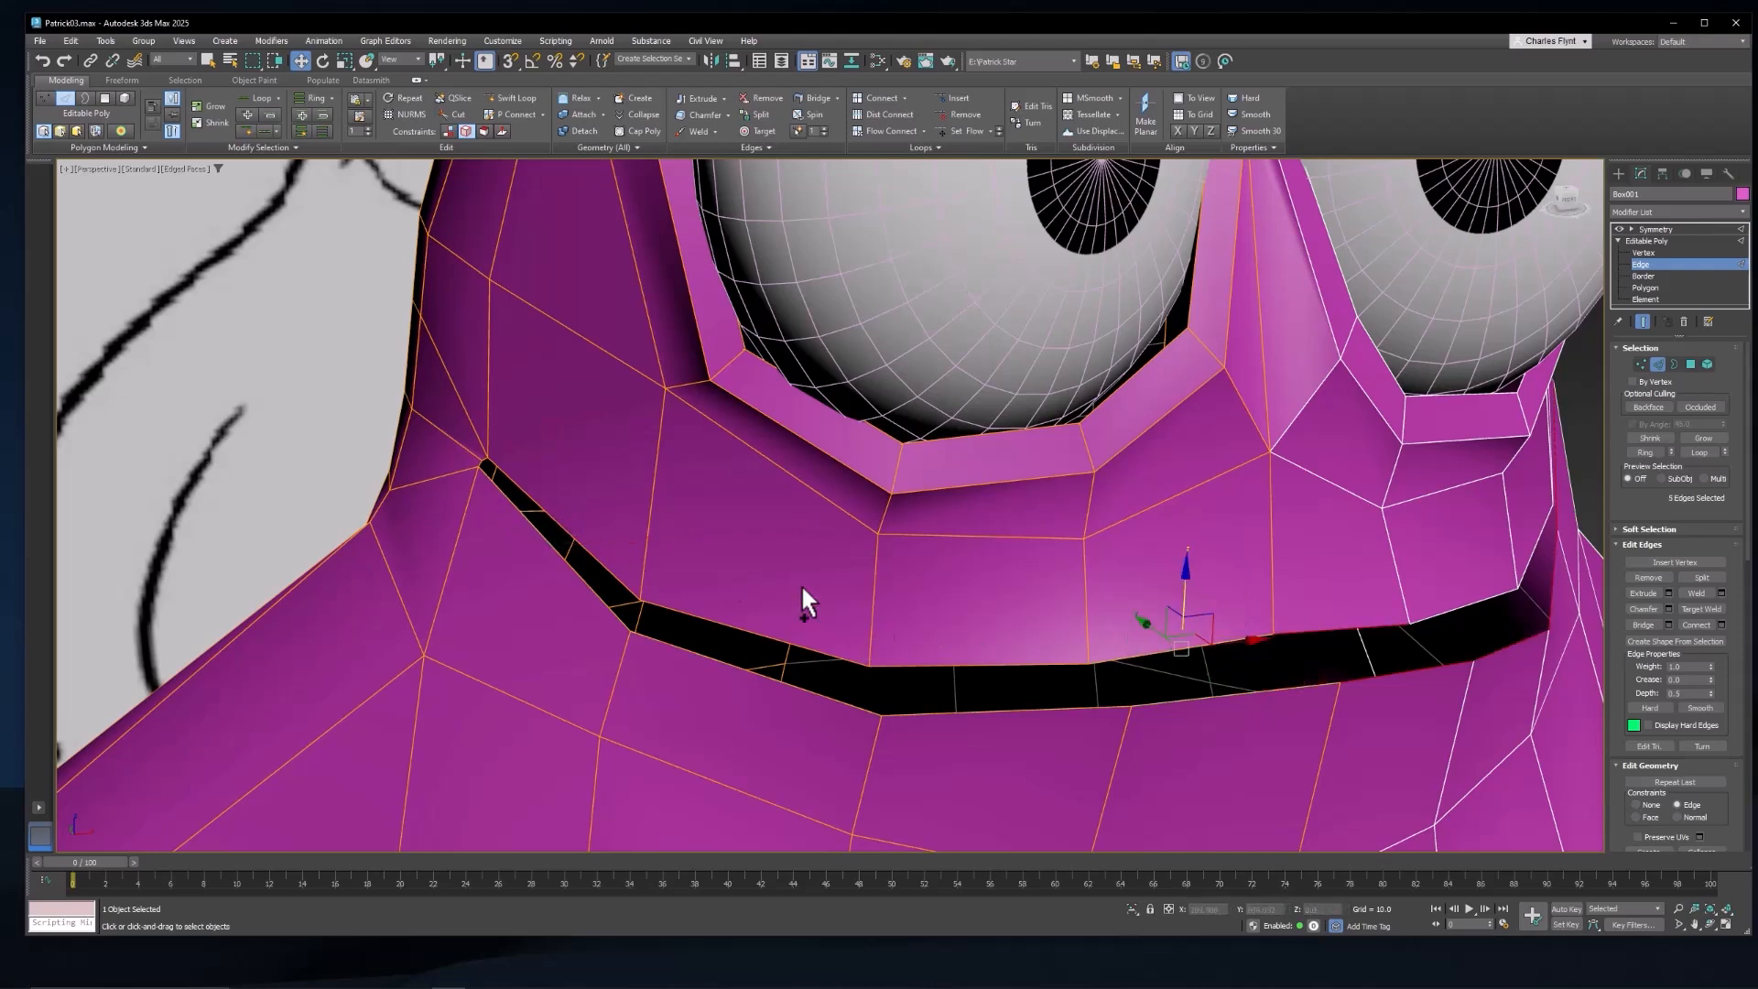
pyautogui.keyDown('ctrl'); pyautogui.doubleClick(555, 519); pyautogui.keyUp('ctrl')
pyautogui.keyDown('alt'); pyautogui.moveTo(635, 546); pyautogui.dragTo(973, 534, button='middle'); pyautogui.keyUp('alt')
pyautogui.scroll(2, 769, 520)
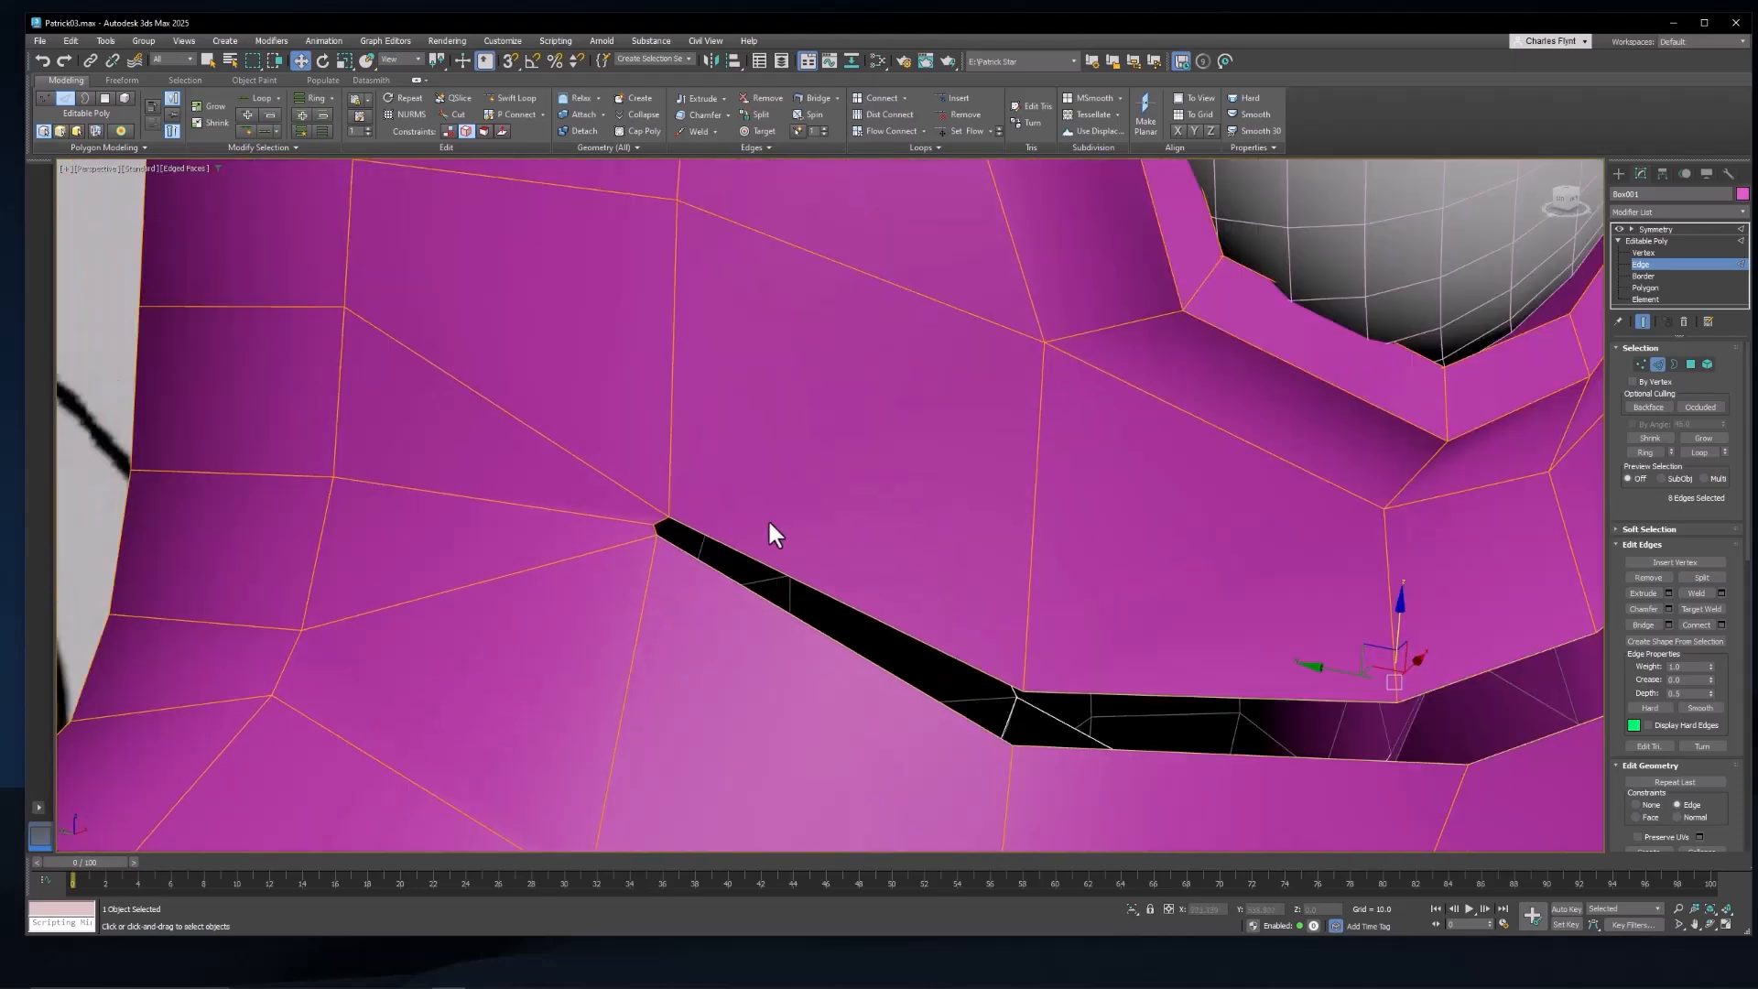
pyautogui.keyDown('ctrl'); pyautogui.click(656, 530); pyautogui.keyUp('ctrl')
pyautogui.keyDown('alt'); pyautogui.moveTo(819, 594); pyautogui.dragTo(741, 574, button='middle'); pyautogui.keyUp('alt')
pyautogui.scroll(2, 588, 558)
pyautogui.moveTo(742, 574); pyautogui.dragTo(1026, 530, button='middle')
pyautogui.scroll(-2, 895, 490)
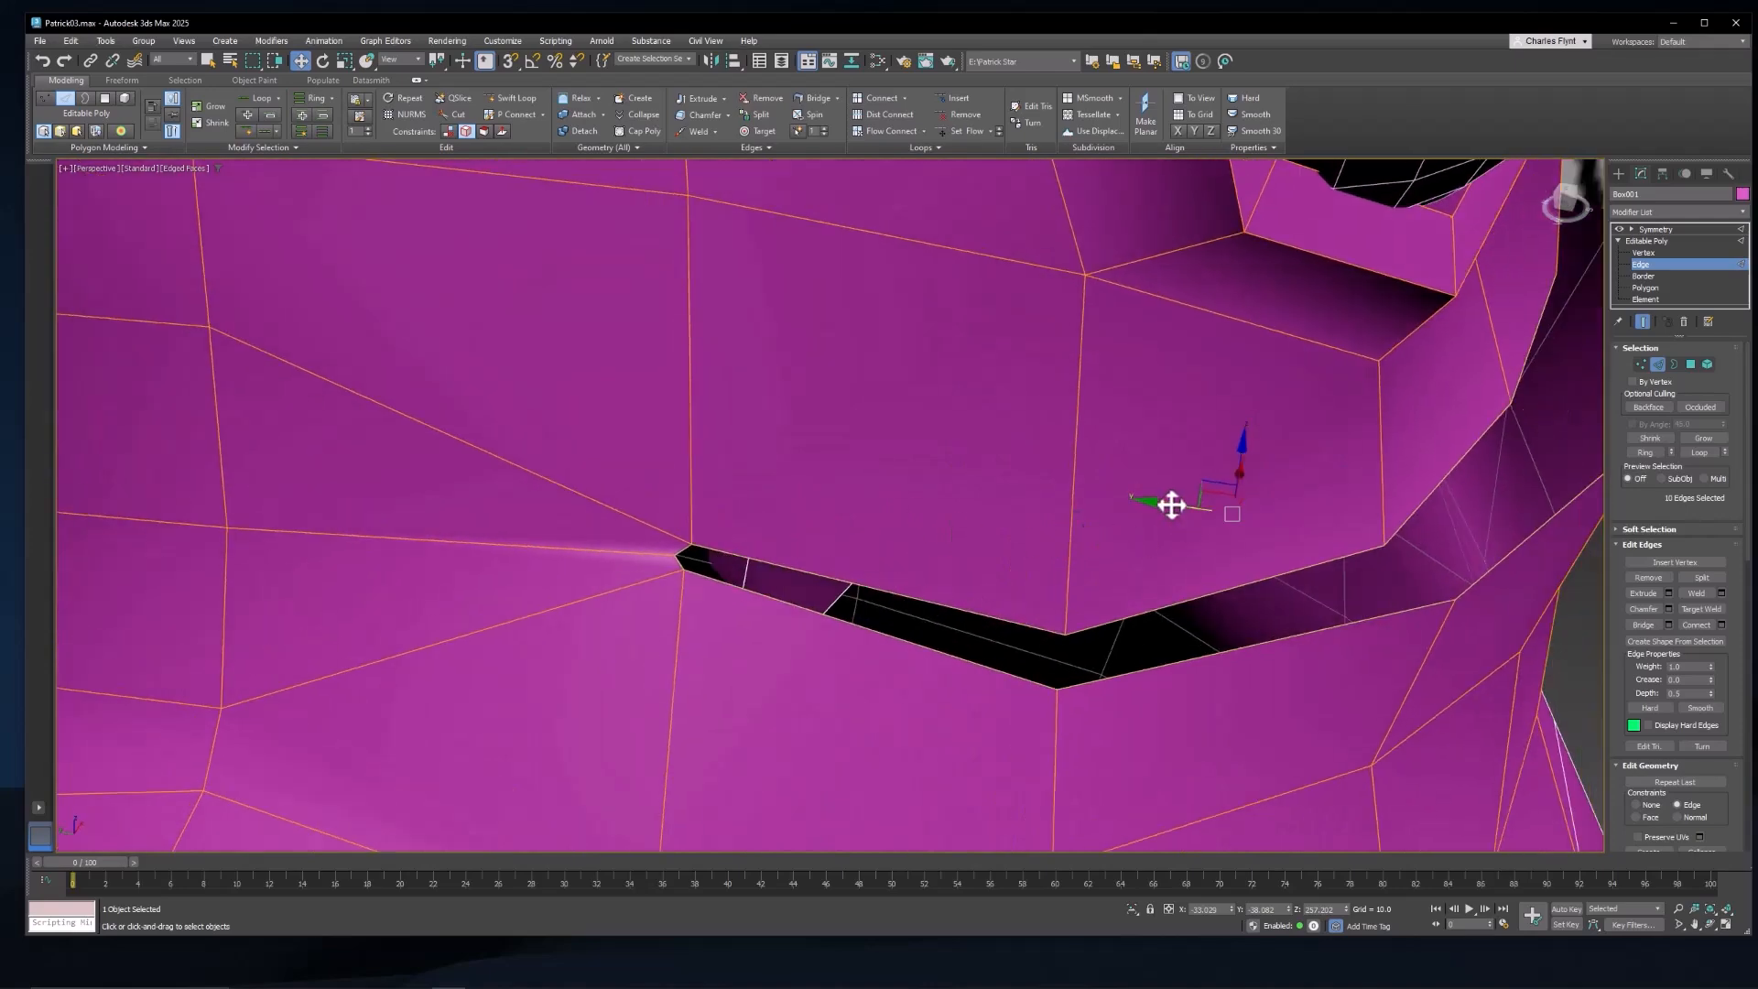
pyautogui.moveTo(1171, 504); pyautogui.dragTo(1114, 488)
pyautogui.moveTo(1113, 488); pyautogui.dragTo(1028, 498, button='middle')
pyautogui.hotkey('ctrl', 'z')
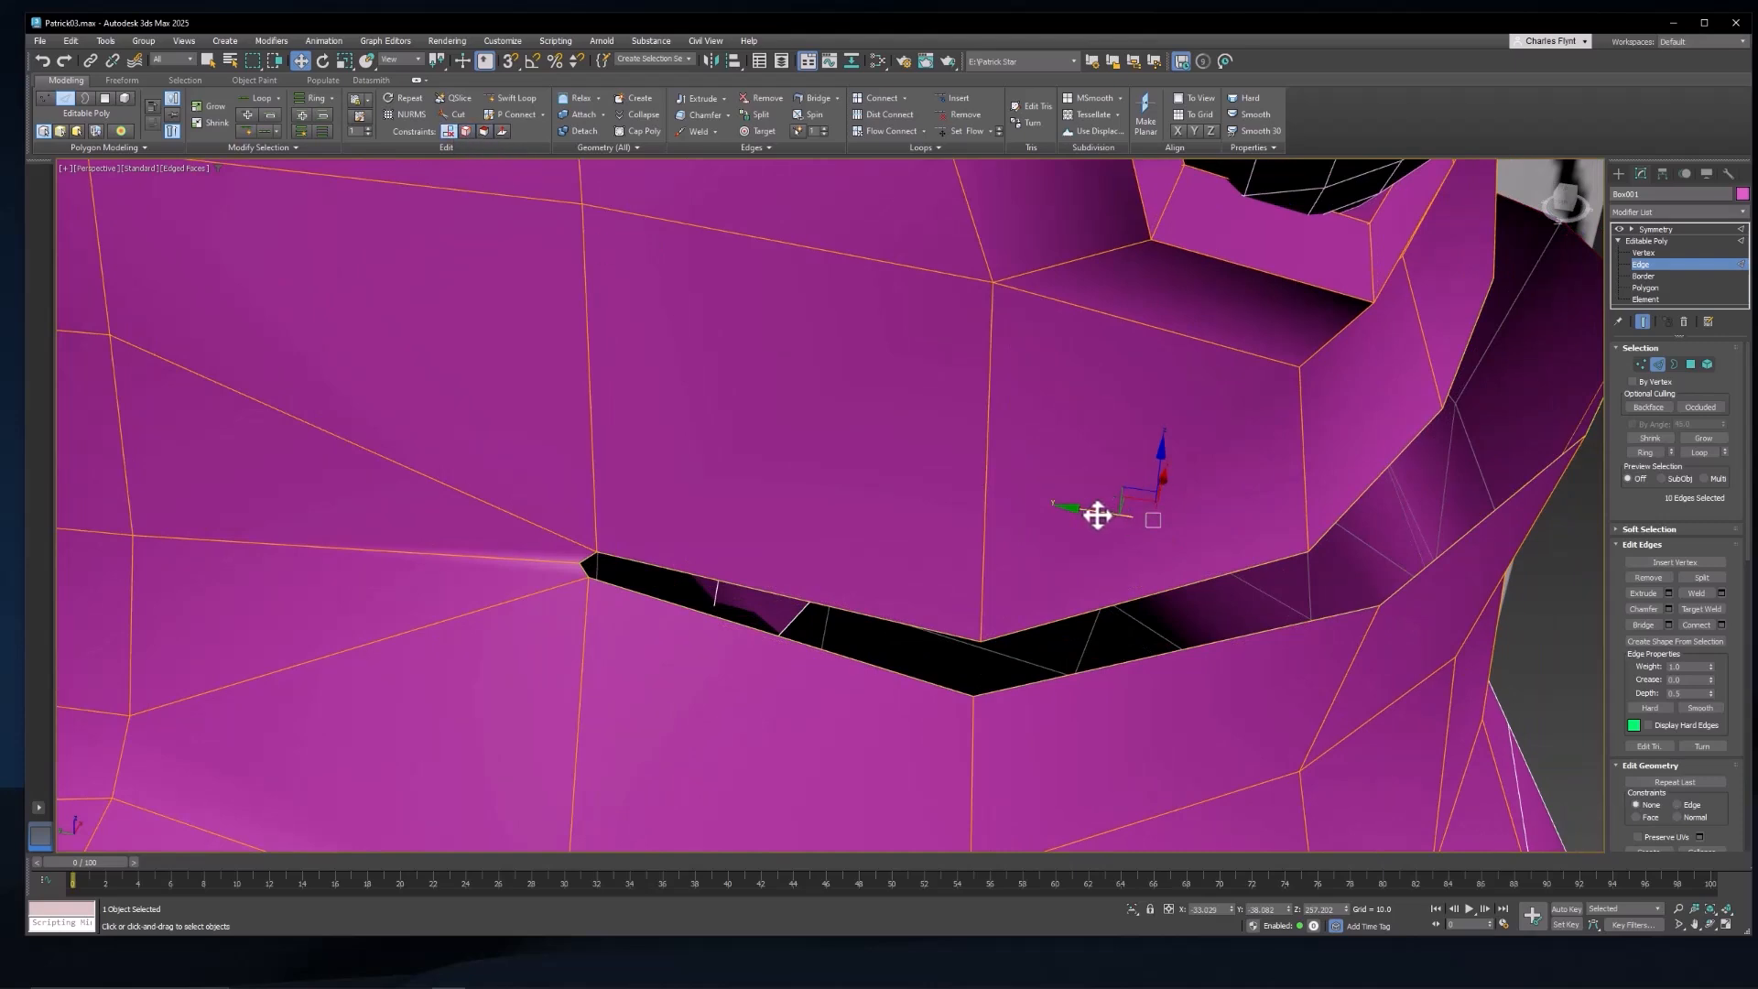
# Step: With the constraint set to None, extend the selected mouth border edges back into the body as a strip of inner lip faces
pyautogui.moveTo(1097, 515); pyautogui.dragTo(942, 516)
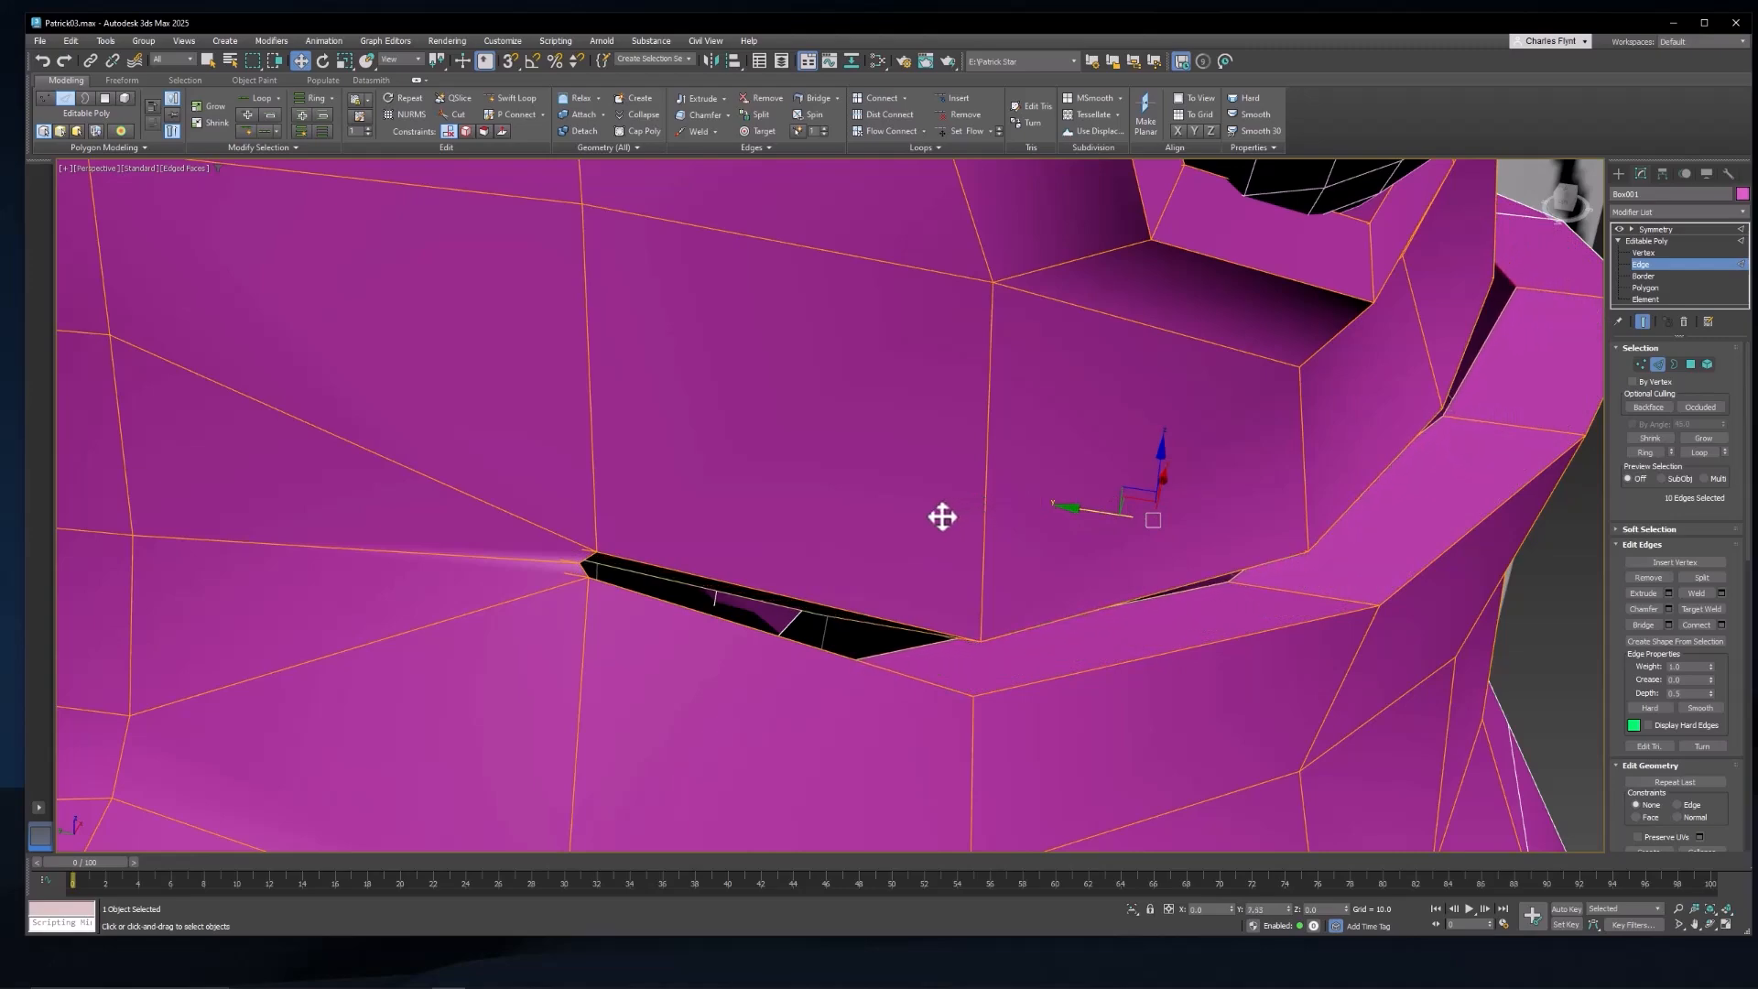
pyautogui.scroll(-4, 942, 516)
pyautogui.moveTo(1192, 555)
pyautogui.keyDown('alt'); pyautogui.mouseDown(button='middle')
pyautogui.moveTo(1161, 553)
pyautogui.moveTo(1132, 494)
pyautogui.mouseUp(button='middle'); pyautogui.keyUp('alt')
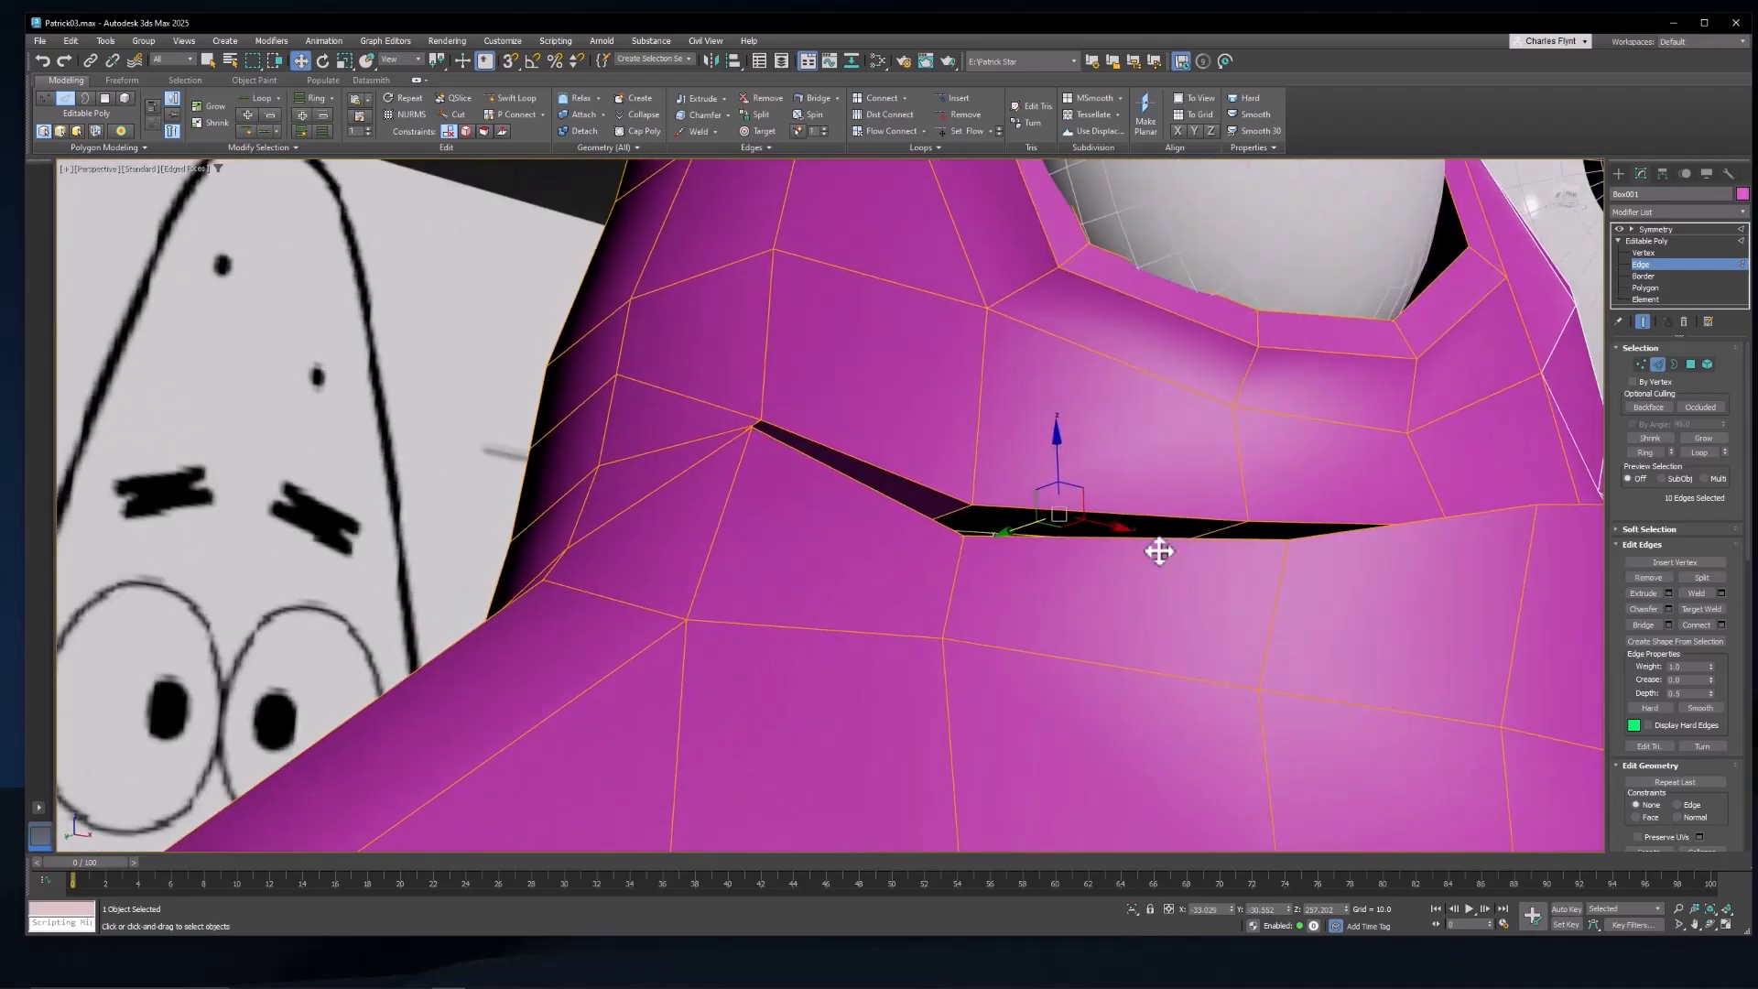
pyautogui.keyDown('alt'); pyautogui.moveTo(1220, 569); pyautogui.dragTo(920, 537, button='middle'); pyautogui.keyUp('alt')
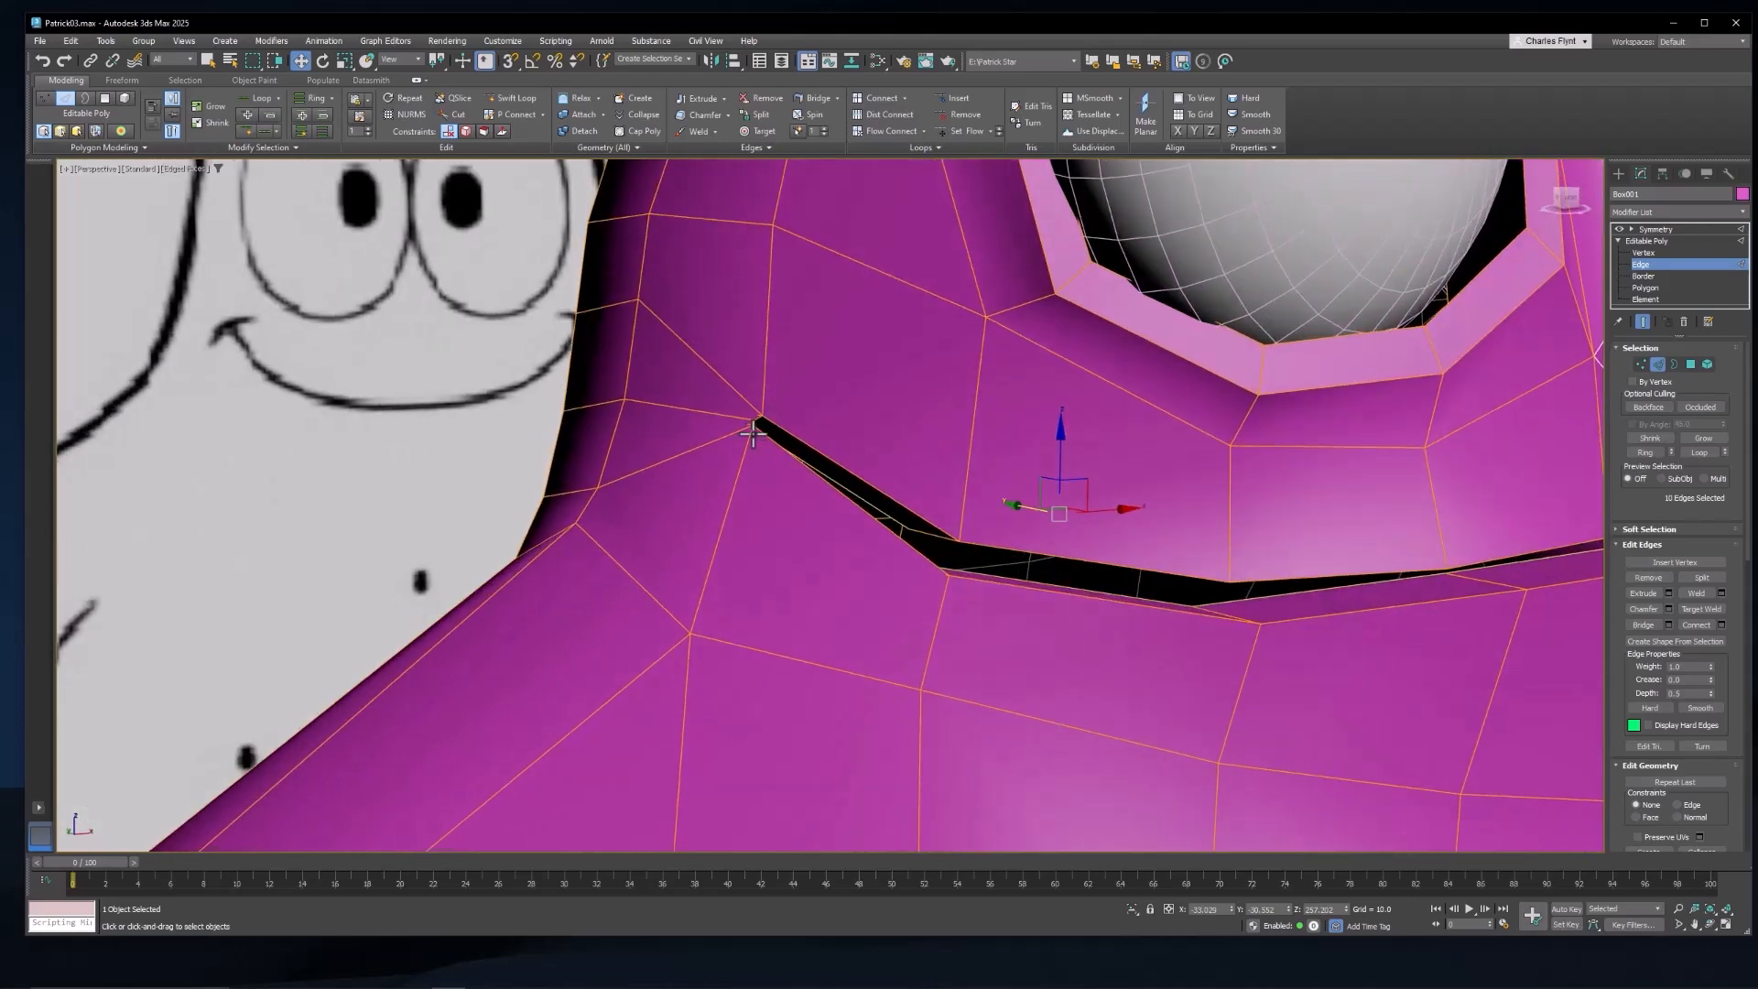
# Step: Select the three inner vertices at the mouth corner and lower them to line up with the corner of the opening
pyautogui.scroll(4, 752, 435)
pyautogui.moveTo(785, 418)
pyautogui.mouseDown(button='middle')
pyautogui.moveTo(975, 406)
pyautogui.moveTo(993, 447)
pyautogui.moveTo(919, 380)
pyautogui.moveTo(942, 424)
pyautogui.moveTo(1087, 535)
pyautogui.mouseUp(button='middle')
pyautogui.scroll(5, 1090, 546)
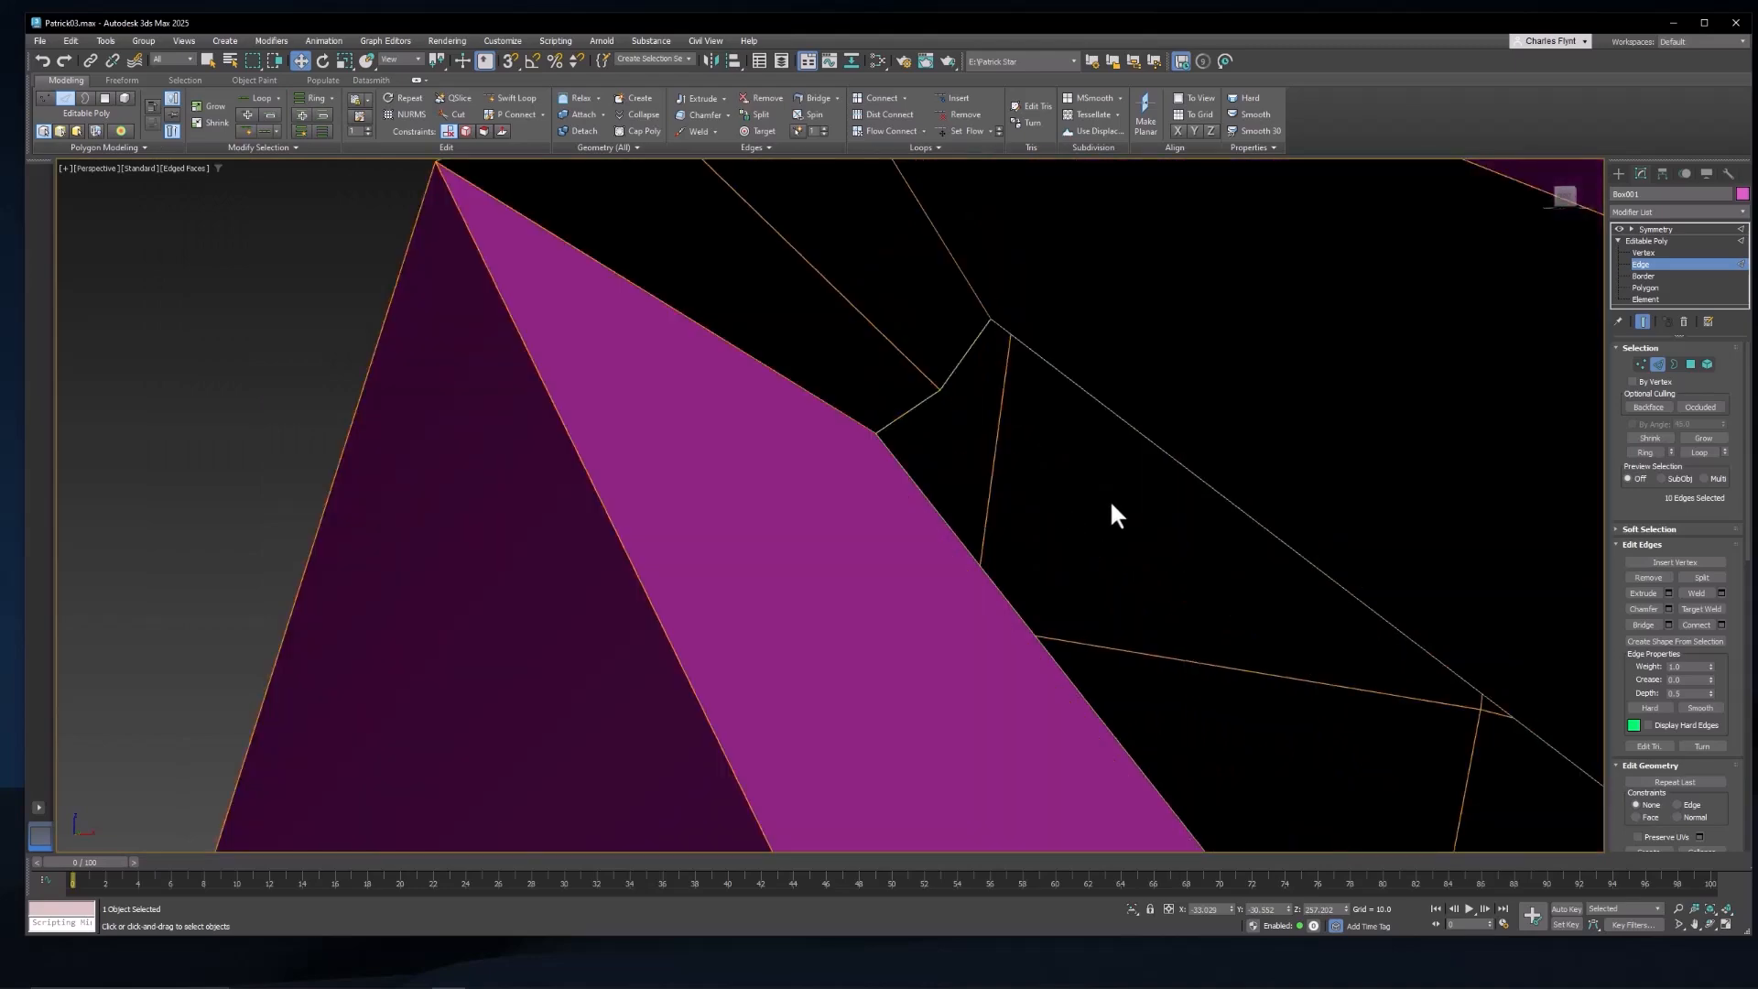
pyautogui.click(1638, 362)
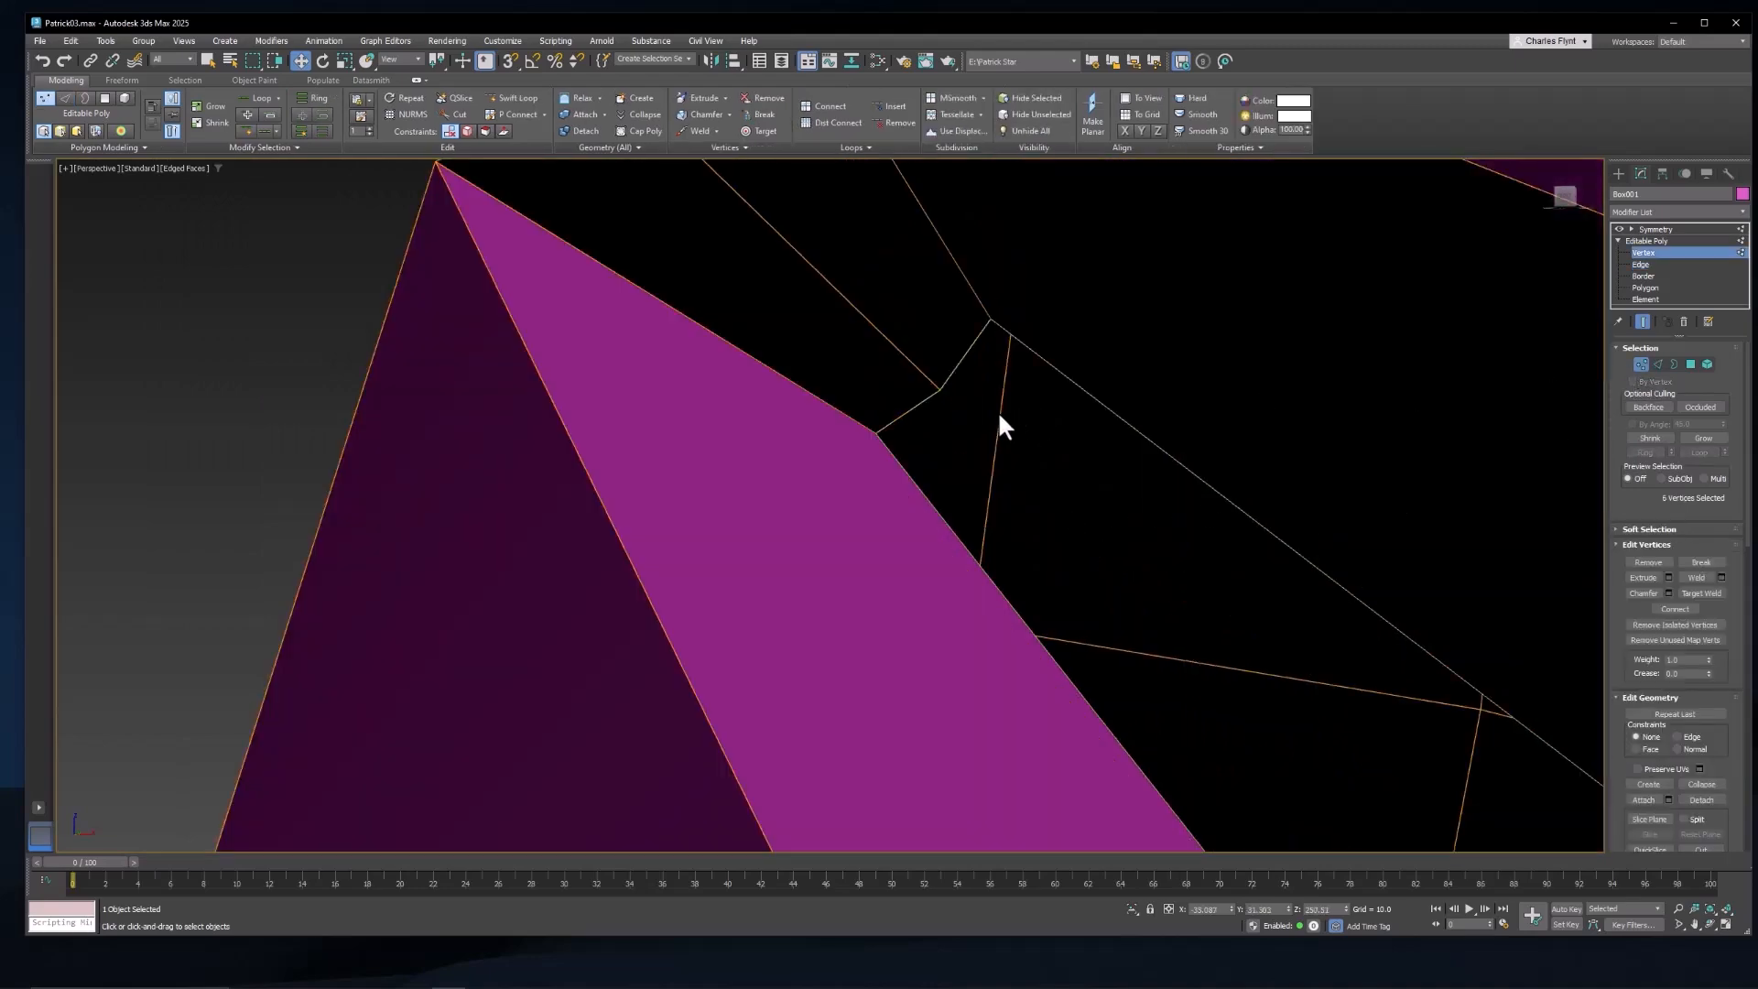
pyautogui.click(993, 322)
pyautogui.keyDown('alt'); pyautogui.moveTo(1029, 421); pyautogui.dragTo(1052, 463, button='middle'); pyautogui.keyUp('alt')
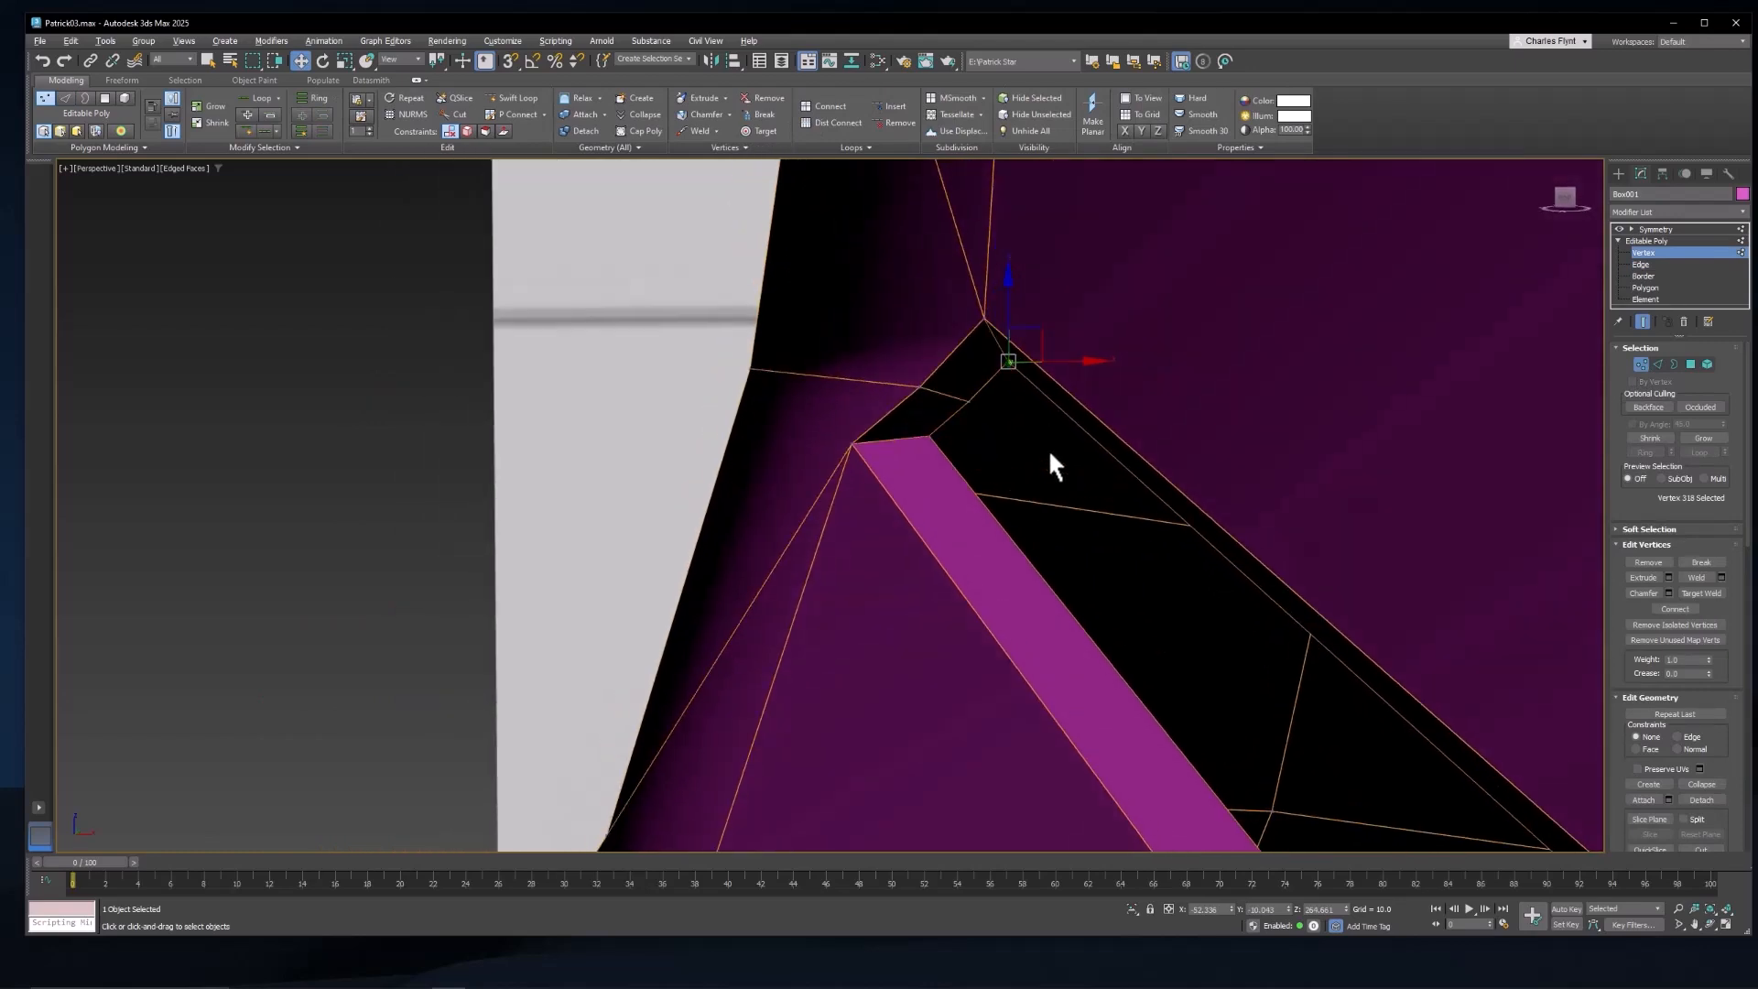
pyautogui.keyDown('ctrl'); pyautogui.click(976, 409); pyautogui.keyUp('ctrl')
pyautogui.keyDown('ctrl'); pyautogui.click(935, 442); pyautogui.keyUp('ctrl')
pyautogui.moveTo(1005, 376); pyautogui.dragTo(1020, 427)
# Step: Fine-tune the three inner corner vertices by moving them inward along the opening, just behind the lip corner
pyautogui.scroll(-3, 1042, 458)
pyautogui.keyDown('alt'); pyautogui.moveTo(1073, 537); pyautogui.dragTo(1076, 537, button='middle'); pyautogui.keyUp('alt')
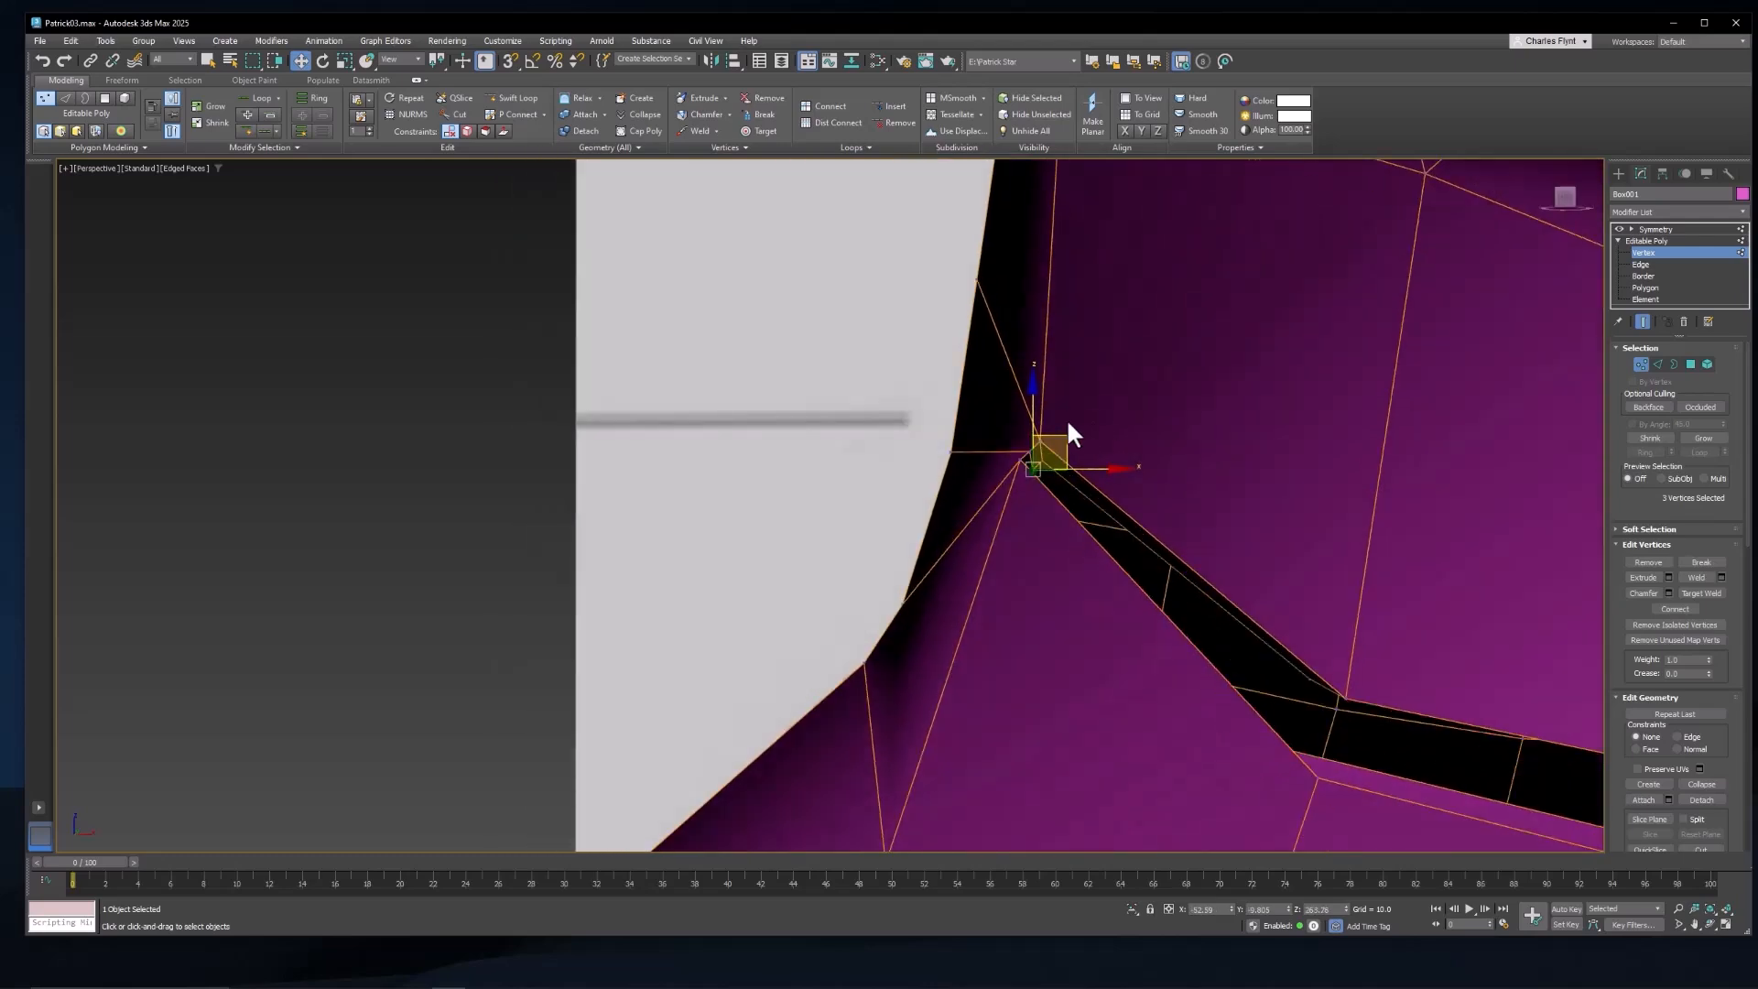
pyautogui.moveTo(1059, 427)
pyautogui.mouseDown()
pyautogui.moveTo(1079, 424)
pyautogui.moveTo(1082, 445)
pyautogui.mouseUp()
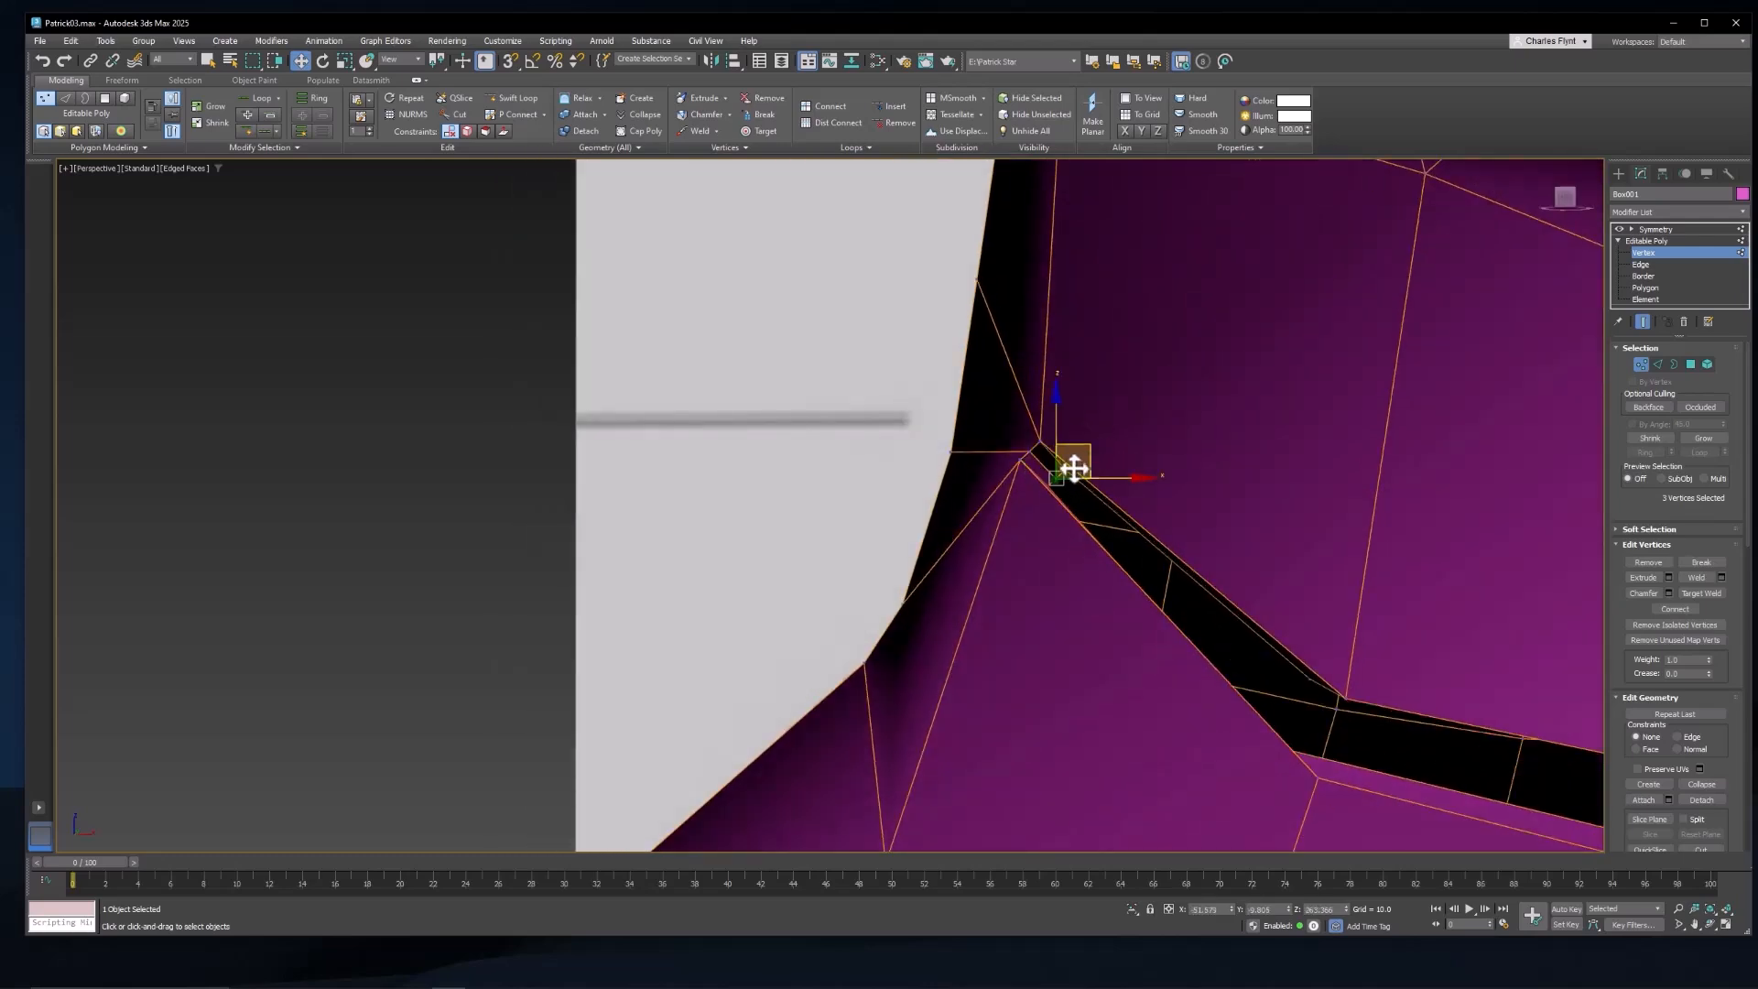
pyautogui.keyDown('alt'); pyautogui.moveTo(1074, 468); pyautogui.dragTo(1129, 465, button='middle'); pyautogui.keyUp('alt')
pyautogui.moveTo(1130, 465); pyautogui.dragTo(1145, 502, button='middle')
pyautogui.click(1125, 455)
pyautogui.keyDown('ctrl'); pyautogui.click(1131, 451); pyautogui.keyUp('ctrl')
pyautogui.keyDown('ctrl'); pyautogui.click(1116, 473); pyautogui.keyUp('ctrl')
pyautogui.moveTo(1169, 435); pyautogui.dragTo(1187, 457)
pyautogui.scroll(-4, 1181, 503)
pyautogui.keyDown('alt'); pyautogui.moveTo(1146, 515); pyautogui.dragTo(1210, 506, button='middle'); pyautogui.keyUp('alt')
# Step: Make the body mesh see-through in its object properties and show the mouth in the left view, in edge mode
pyautogui.click(1657, 364)
pyautogui.scroll(3, 1216, 537)
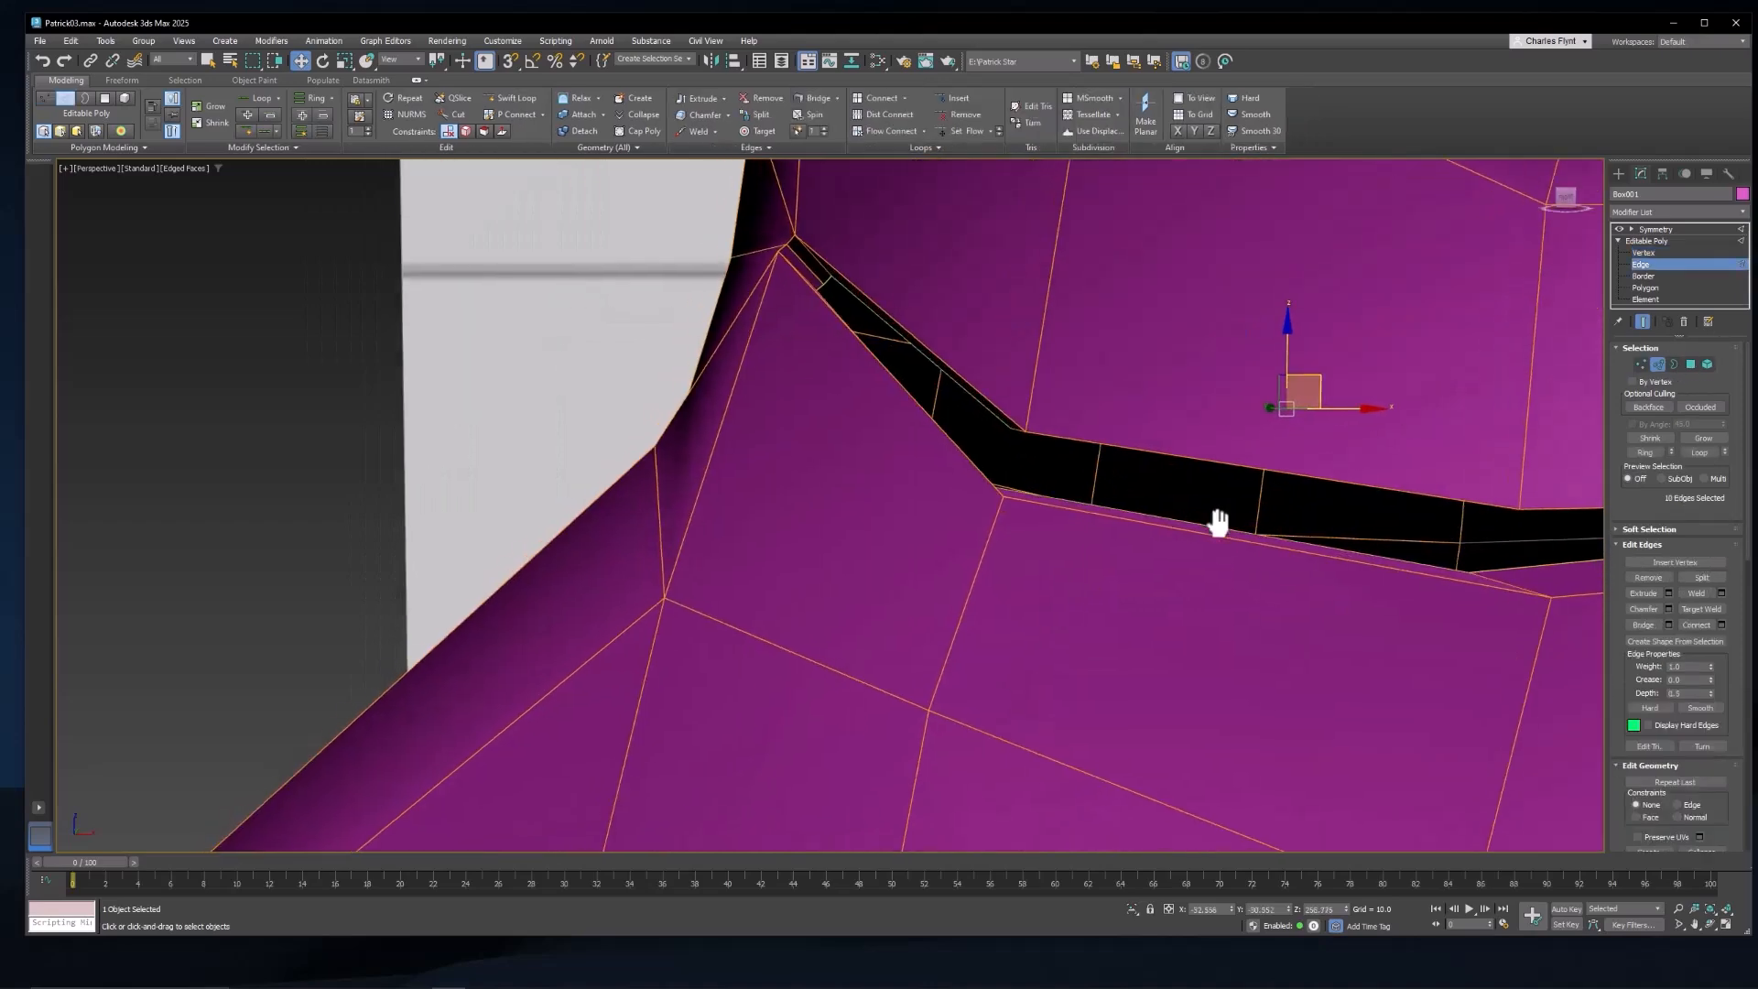
pyautogui.keyDown('alt'); pyautogui.moveTo(1211, 522); pyautogui.dragTo(1148, 514, button='middle'); pyautogui.keyUp('alt')
pyautogui.scroll(-5, 1148, 514)
pyautogui.moveTo(1284, 546); pyautogui.dragTo(1259, 546, button='middle')
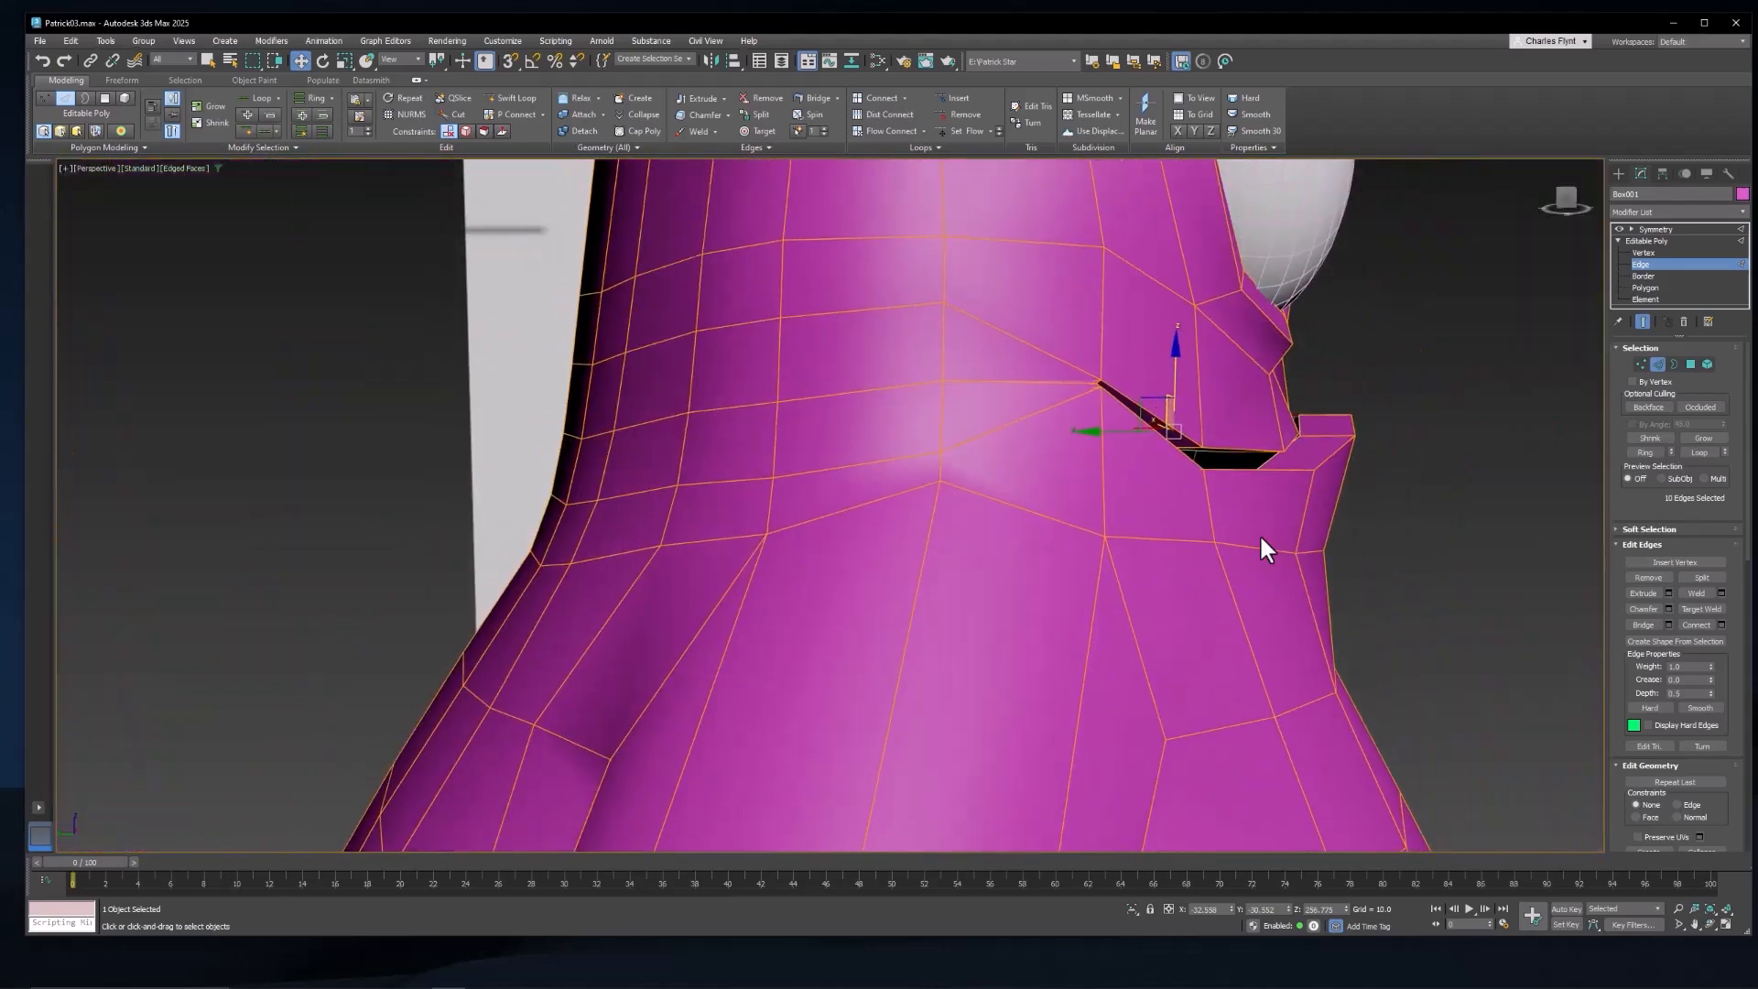
pyautogui.press('l')
pyautogui.moveTo(1117, 561); pyautogui.dragTo(1161, 530, button='middle')
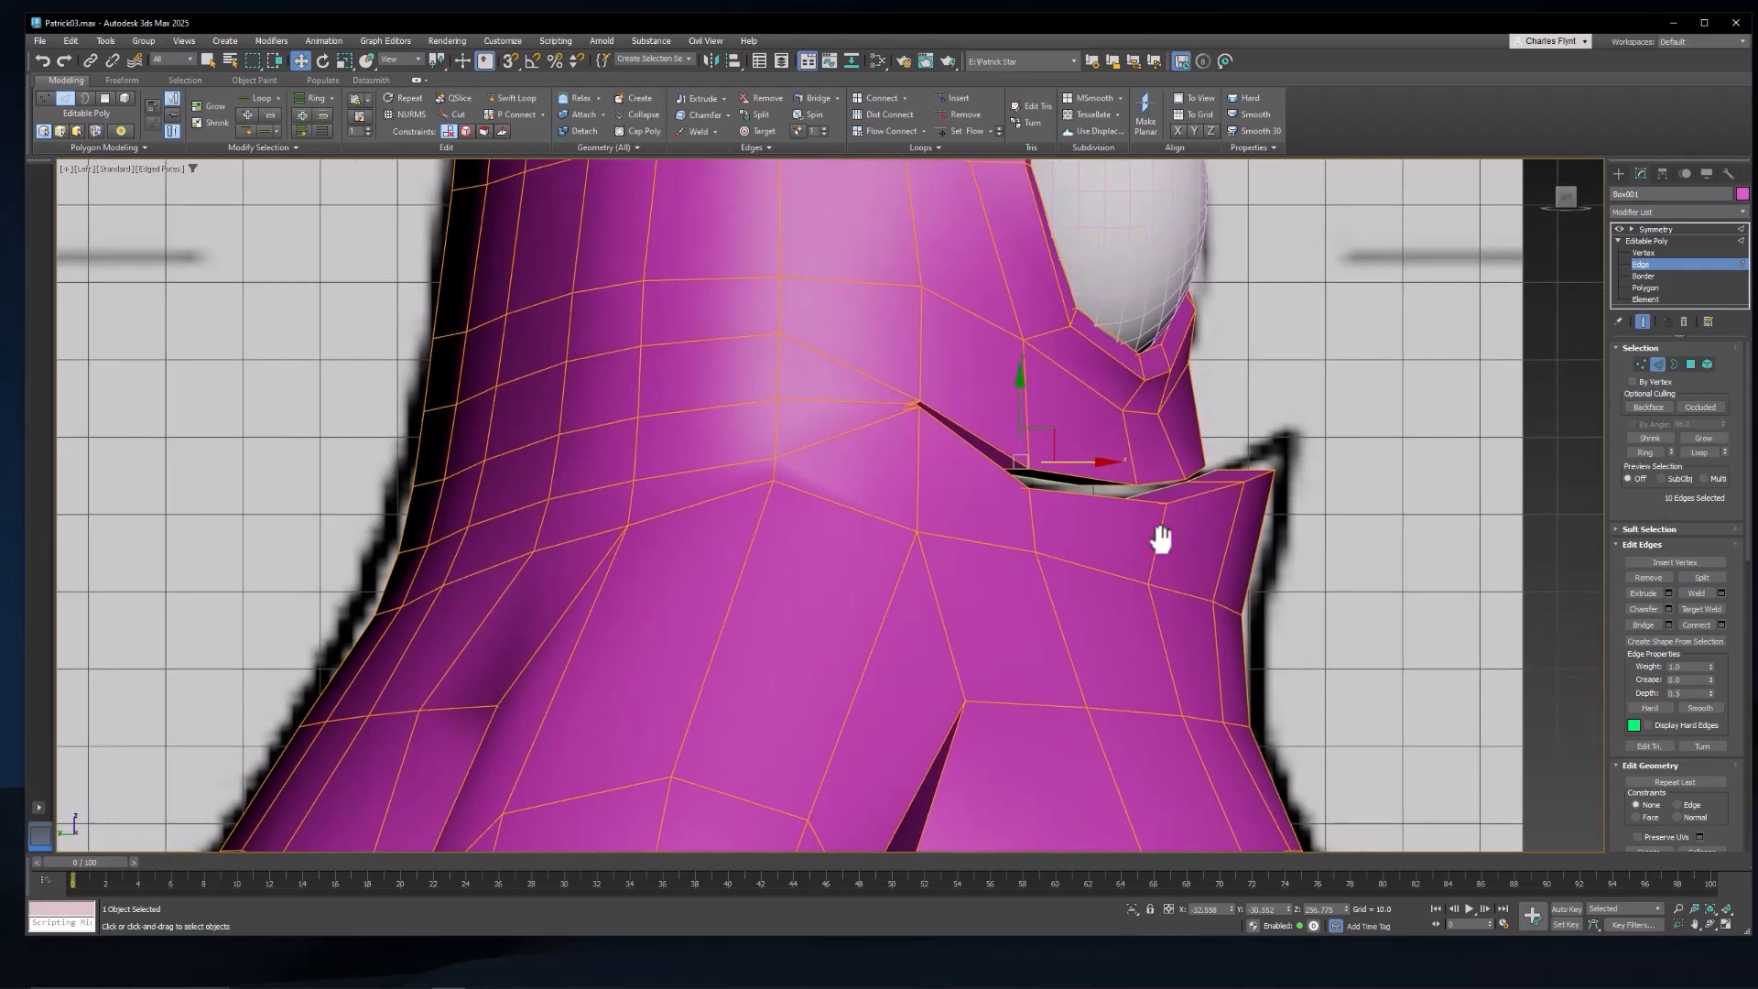
pyautogui.rightClick(1157, 538)
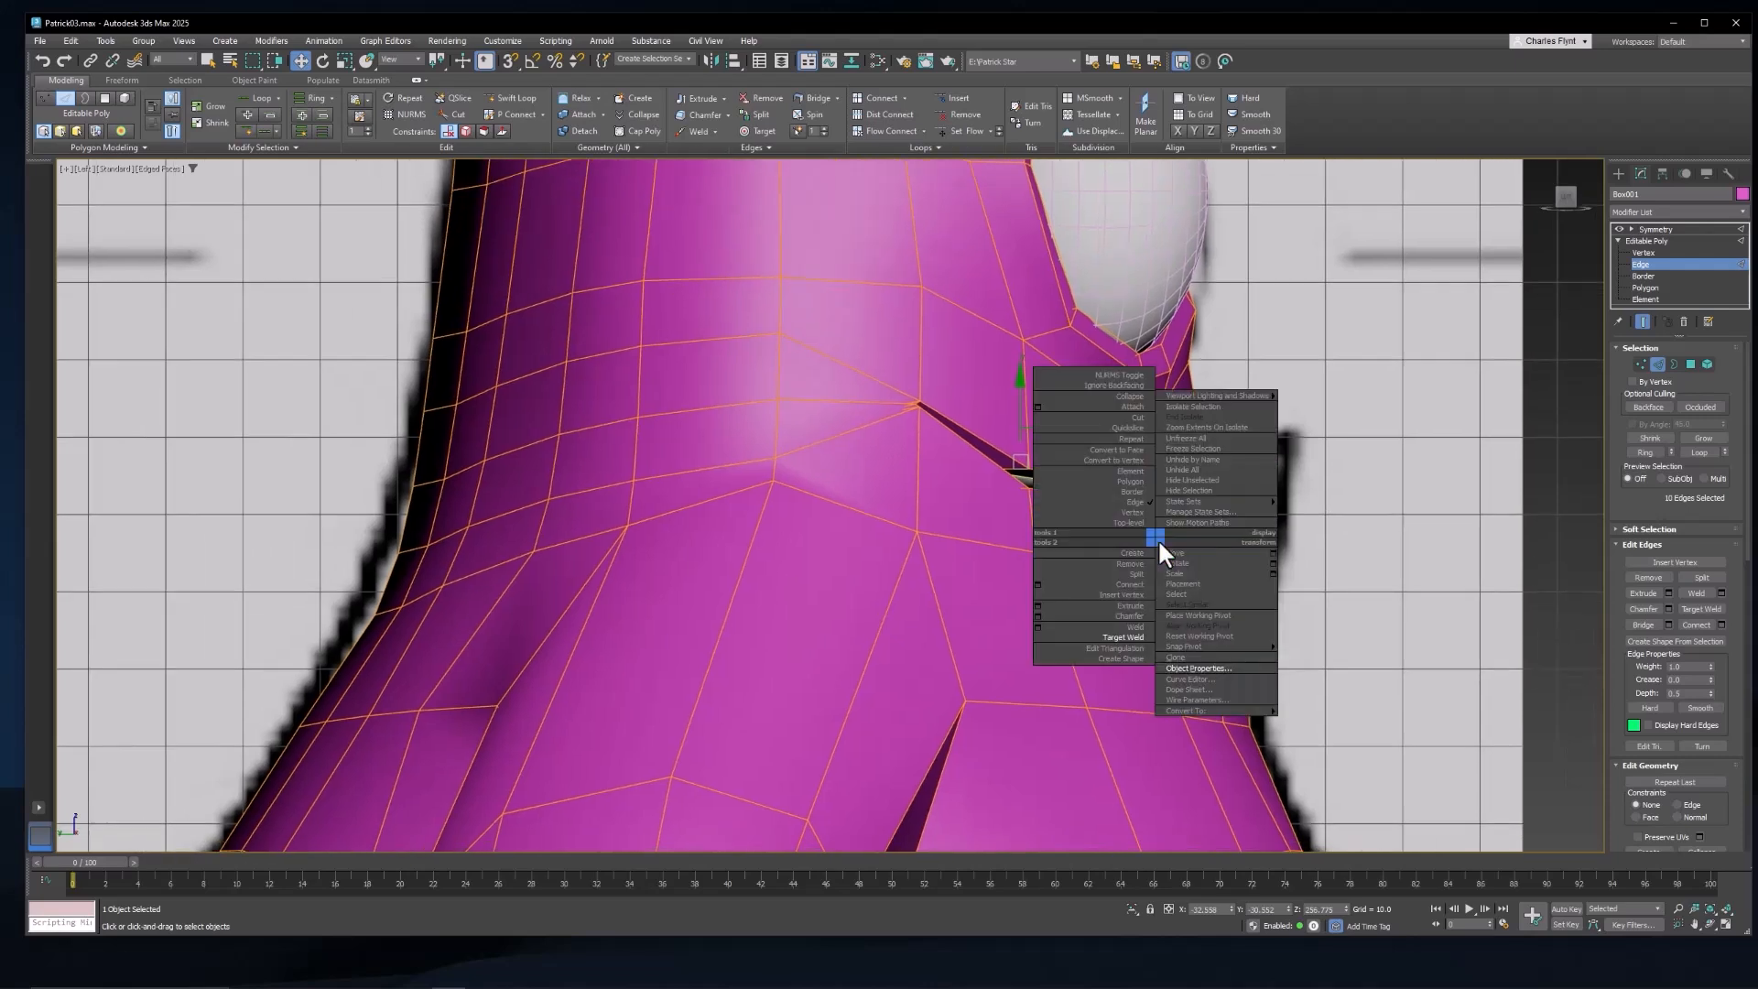
pyautogui.click(1188, 668)
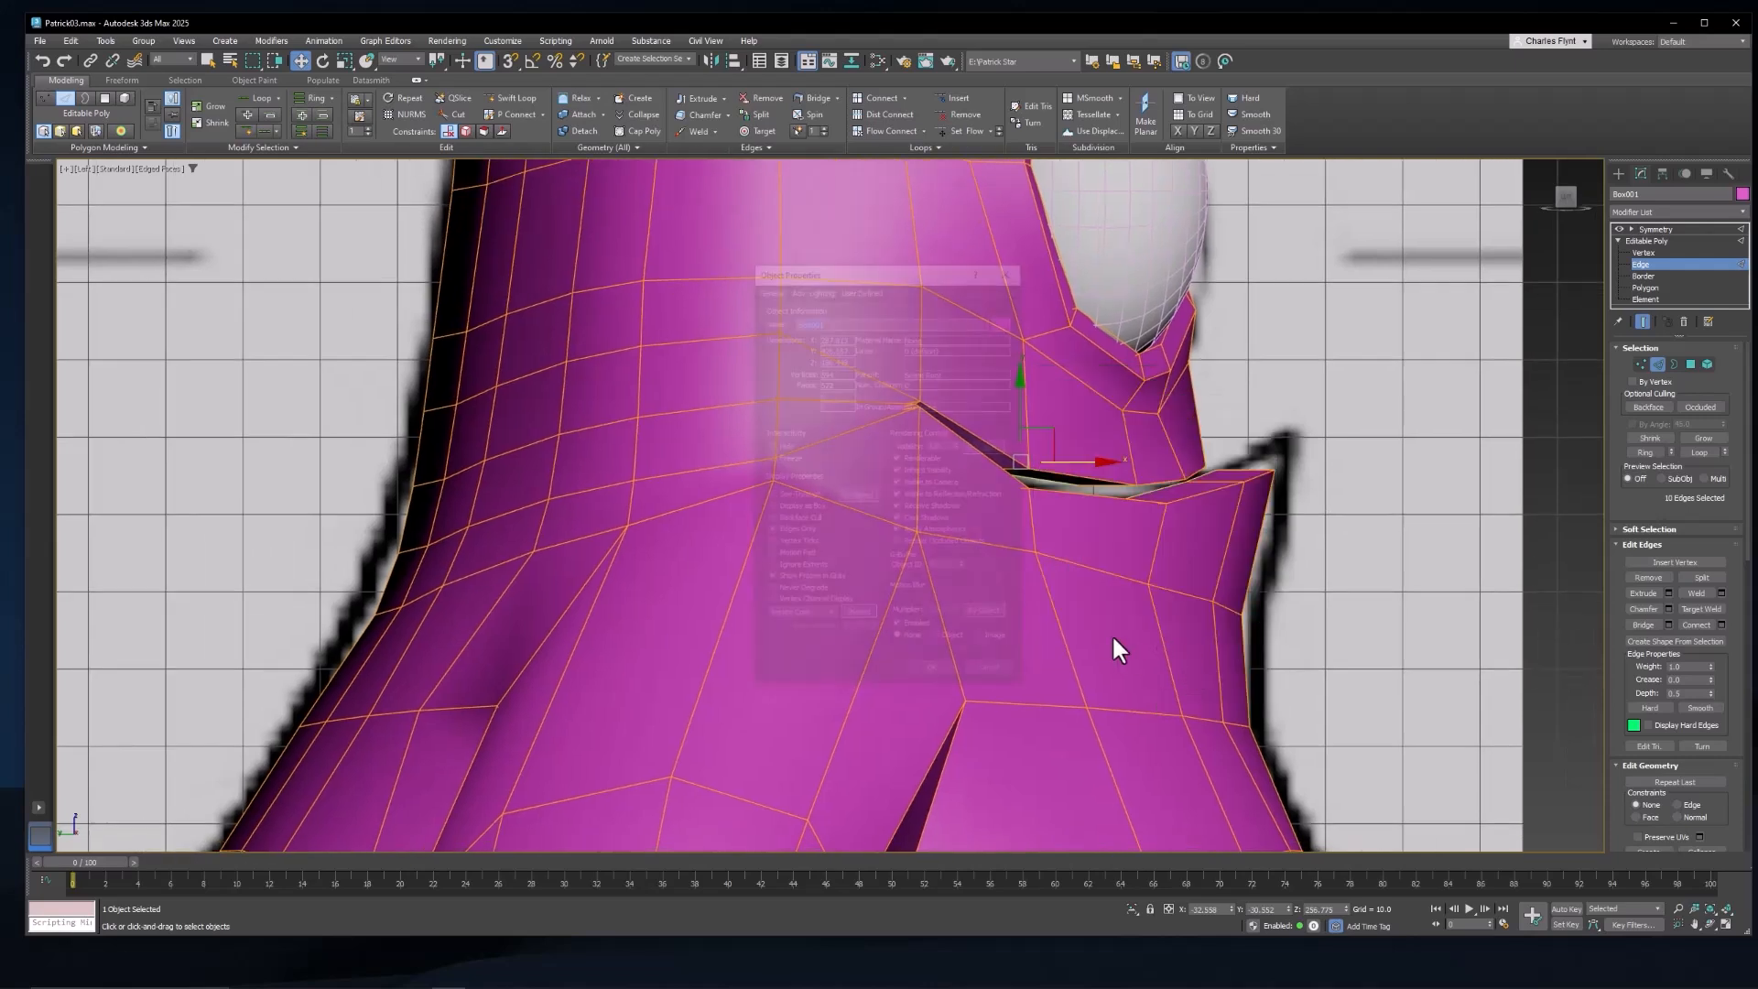
pyautogui.click(769, 494)
pyautogui.click(935, 676)
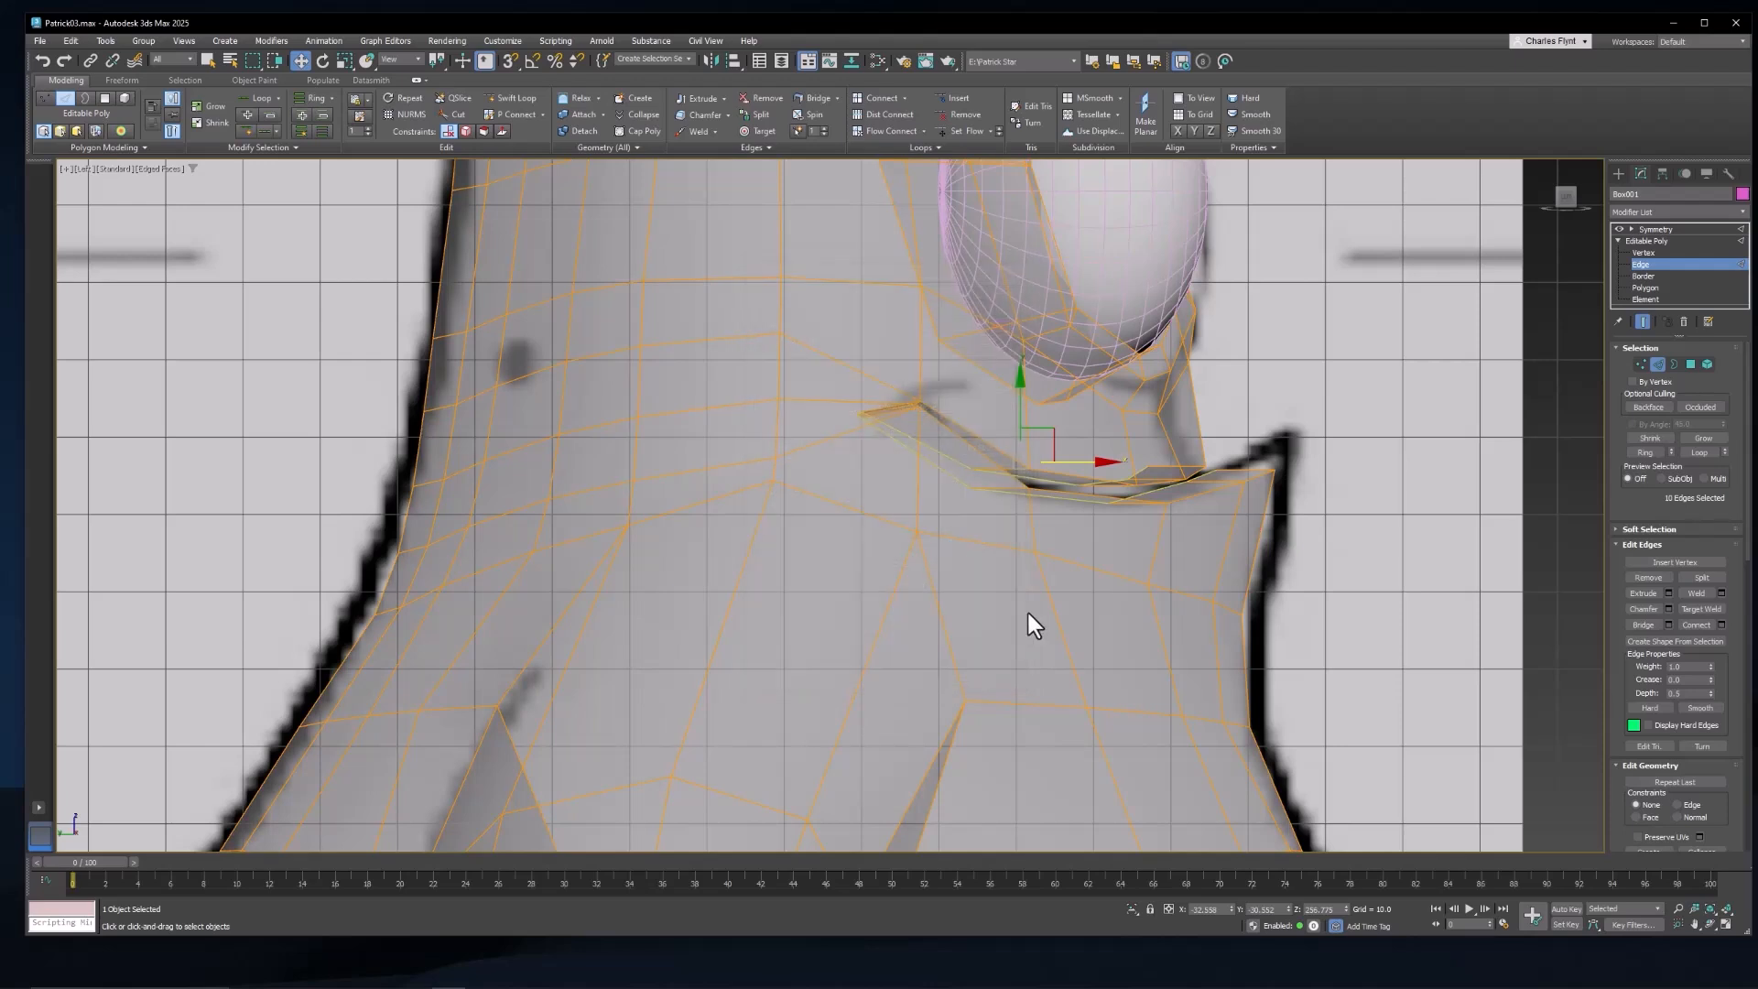
pyautogui.moveTo(1029, 613); pyautogui.dragTo(1142, 718, button='middle')
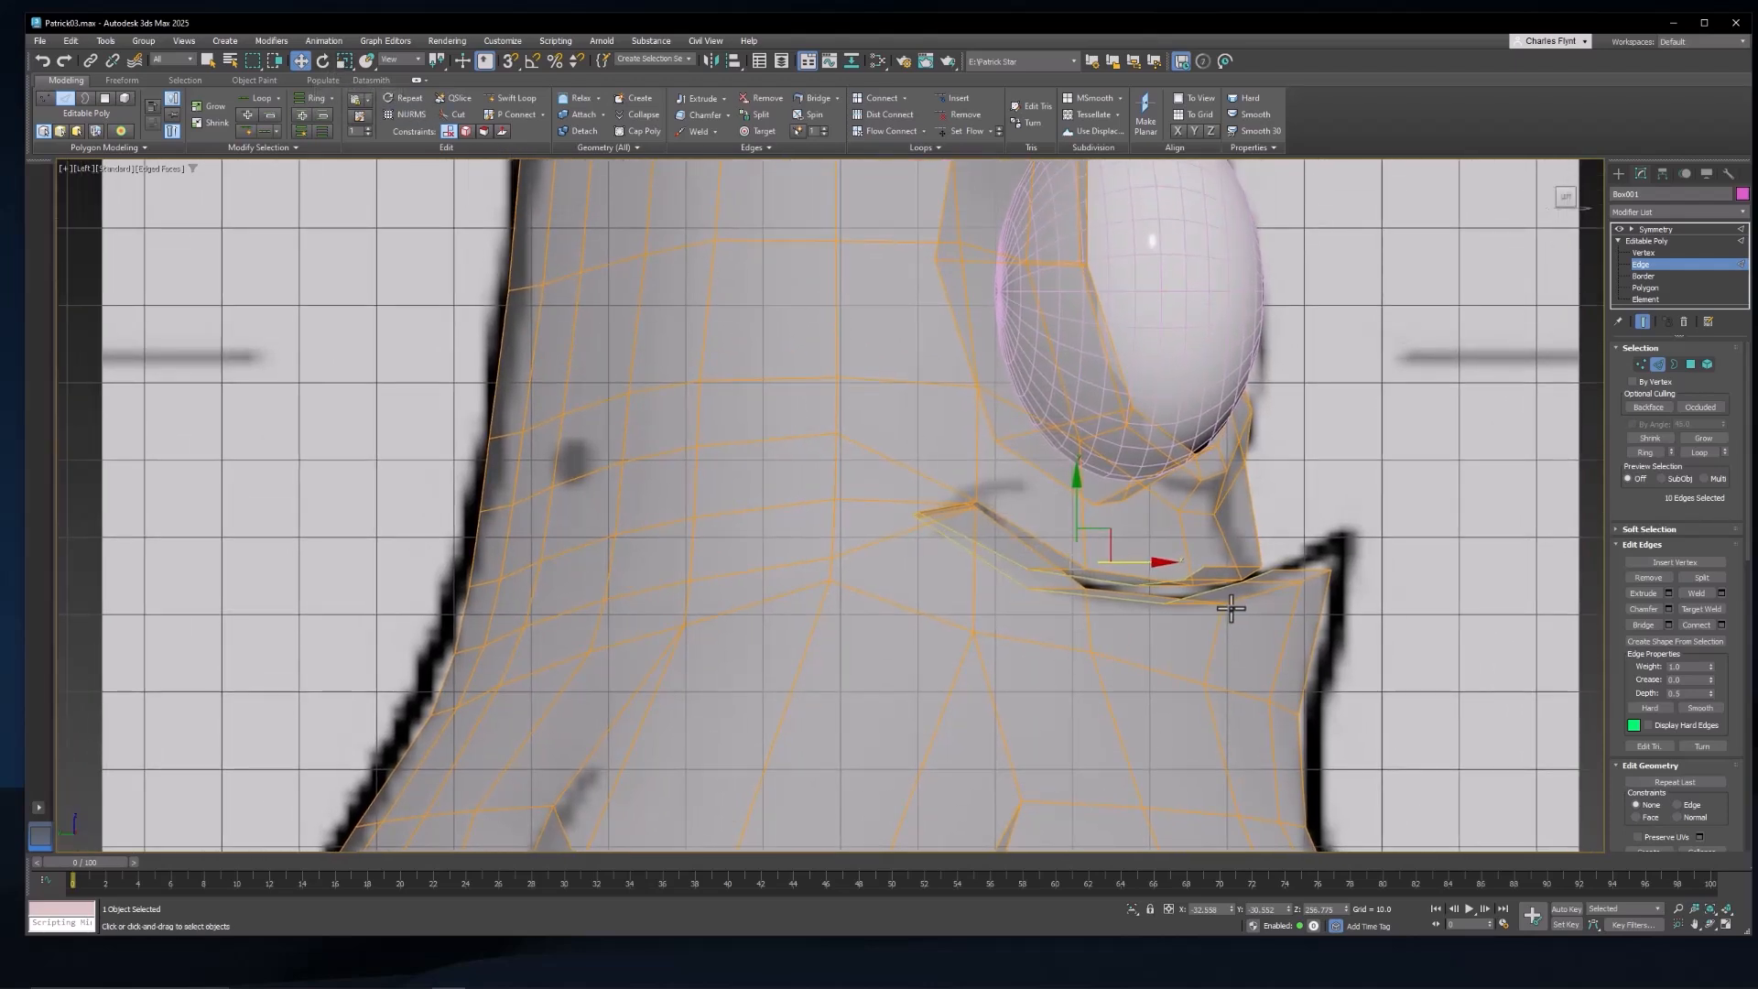
pyautogui.scroll(2, 1143, 583)
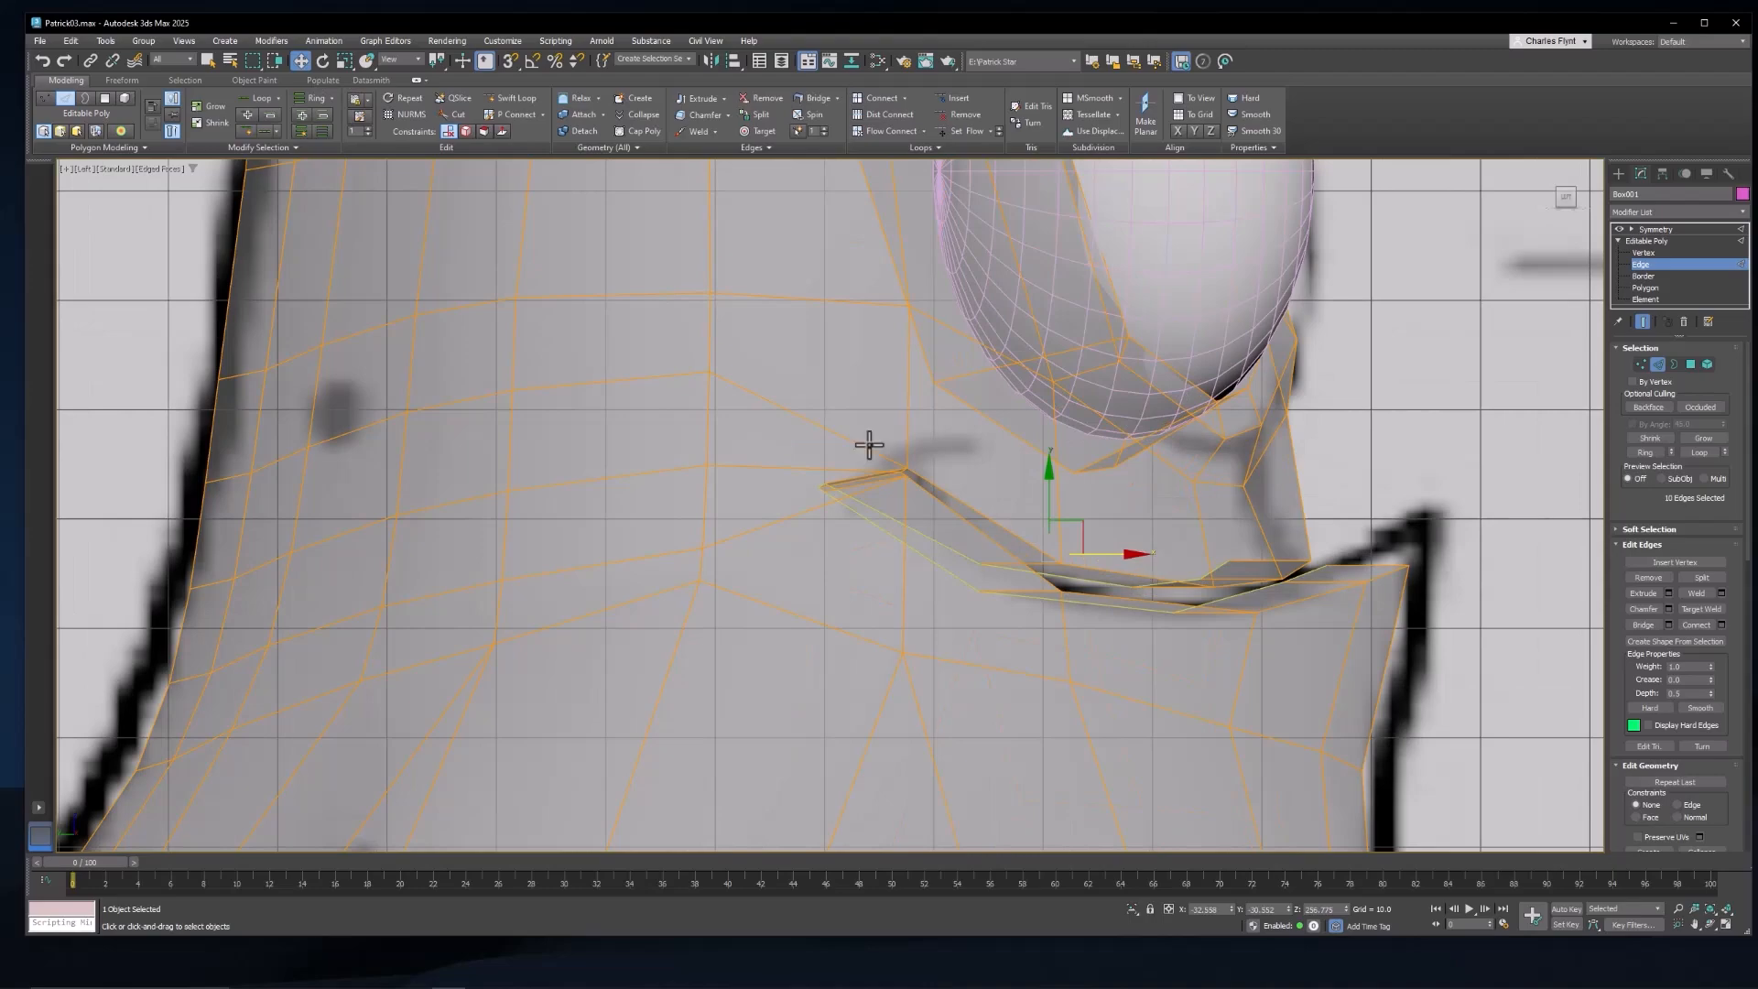
# Step: Select the inner edges behind the front of the upper lip and extend them upward as new mouth-interior faces
pyautogui.click(343, 60)
pyautogui.keyDown('alt'); pyautogui.moveTo(1207, 595); pyautogui.dragTo(959, 594, button='middle'); pyautogui.keyUp('alt')
pyautogui.keyDown('alt'); pyautogui.moveTo(1430, 551); pyautogui.dragTo(1454, 547, button='middle'); pyautogui.keyUp('alt')
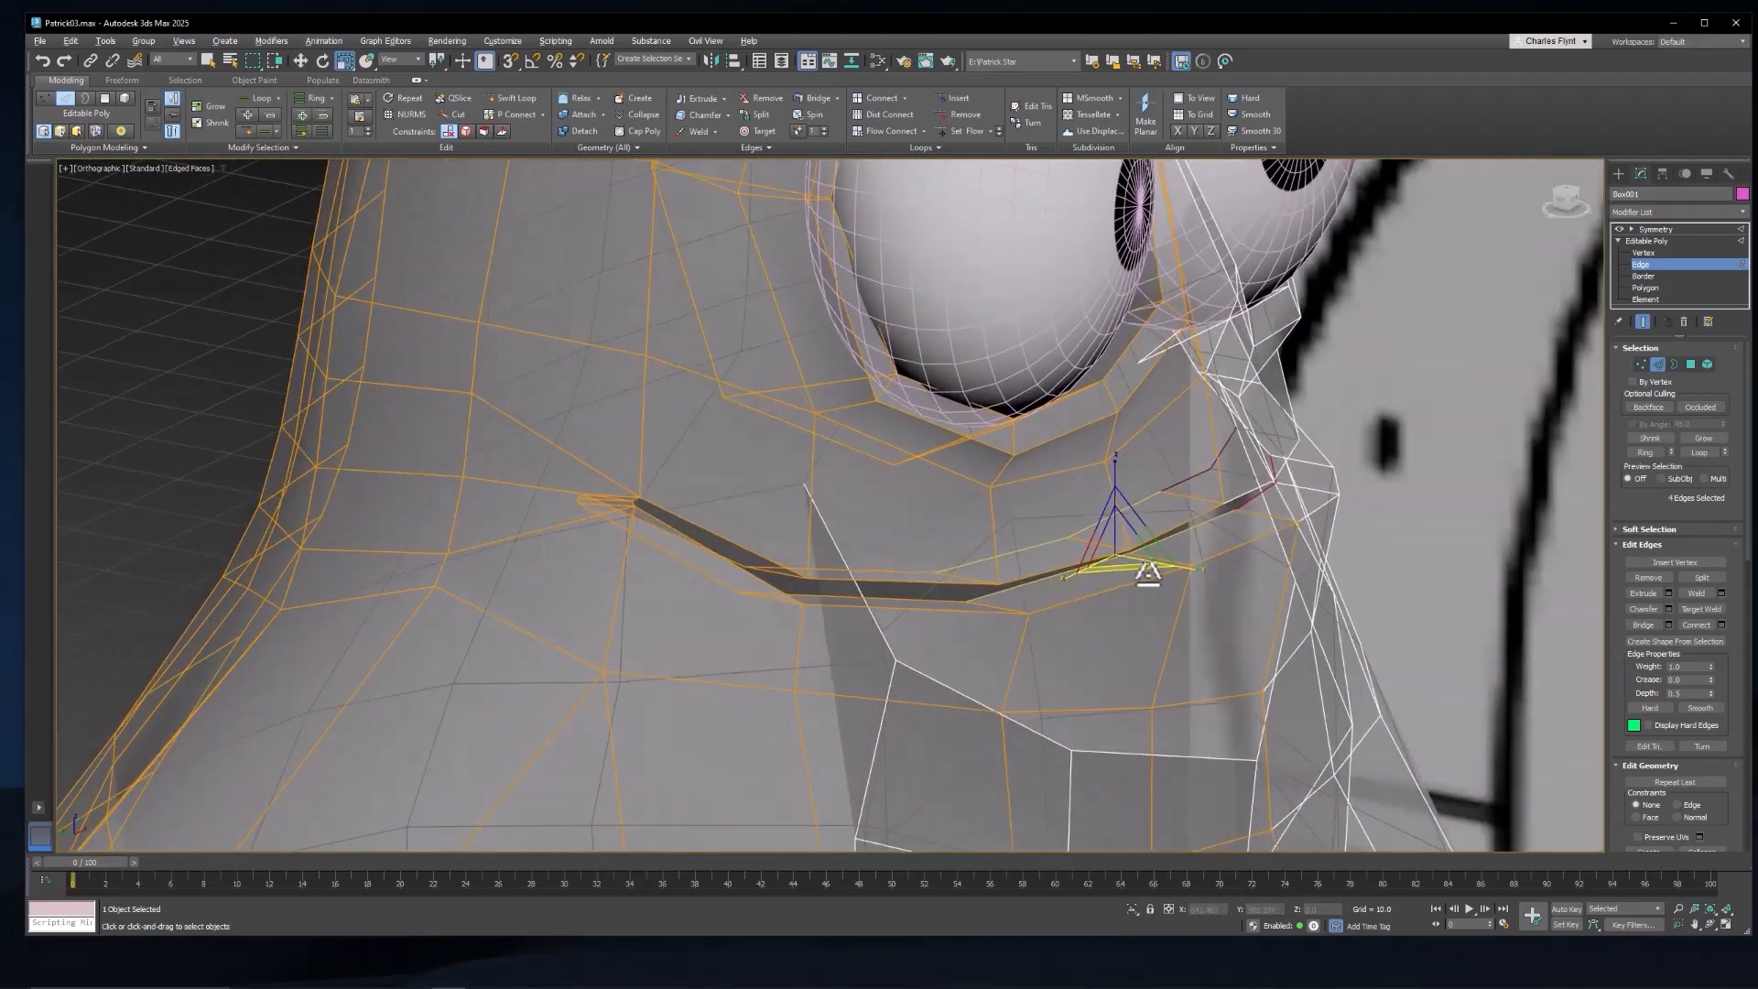
pyautogui.keyDown('alt'); pyautogui.moveTo(1145, 576); pyautogui.dragTo(1130, 579, button='middle'); pyautogui.keyUp('alt')
pyautogui.click(1028, 545)
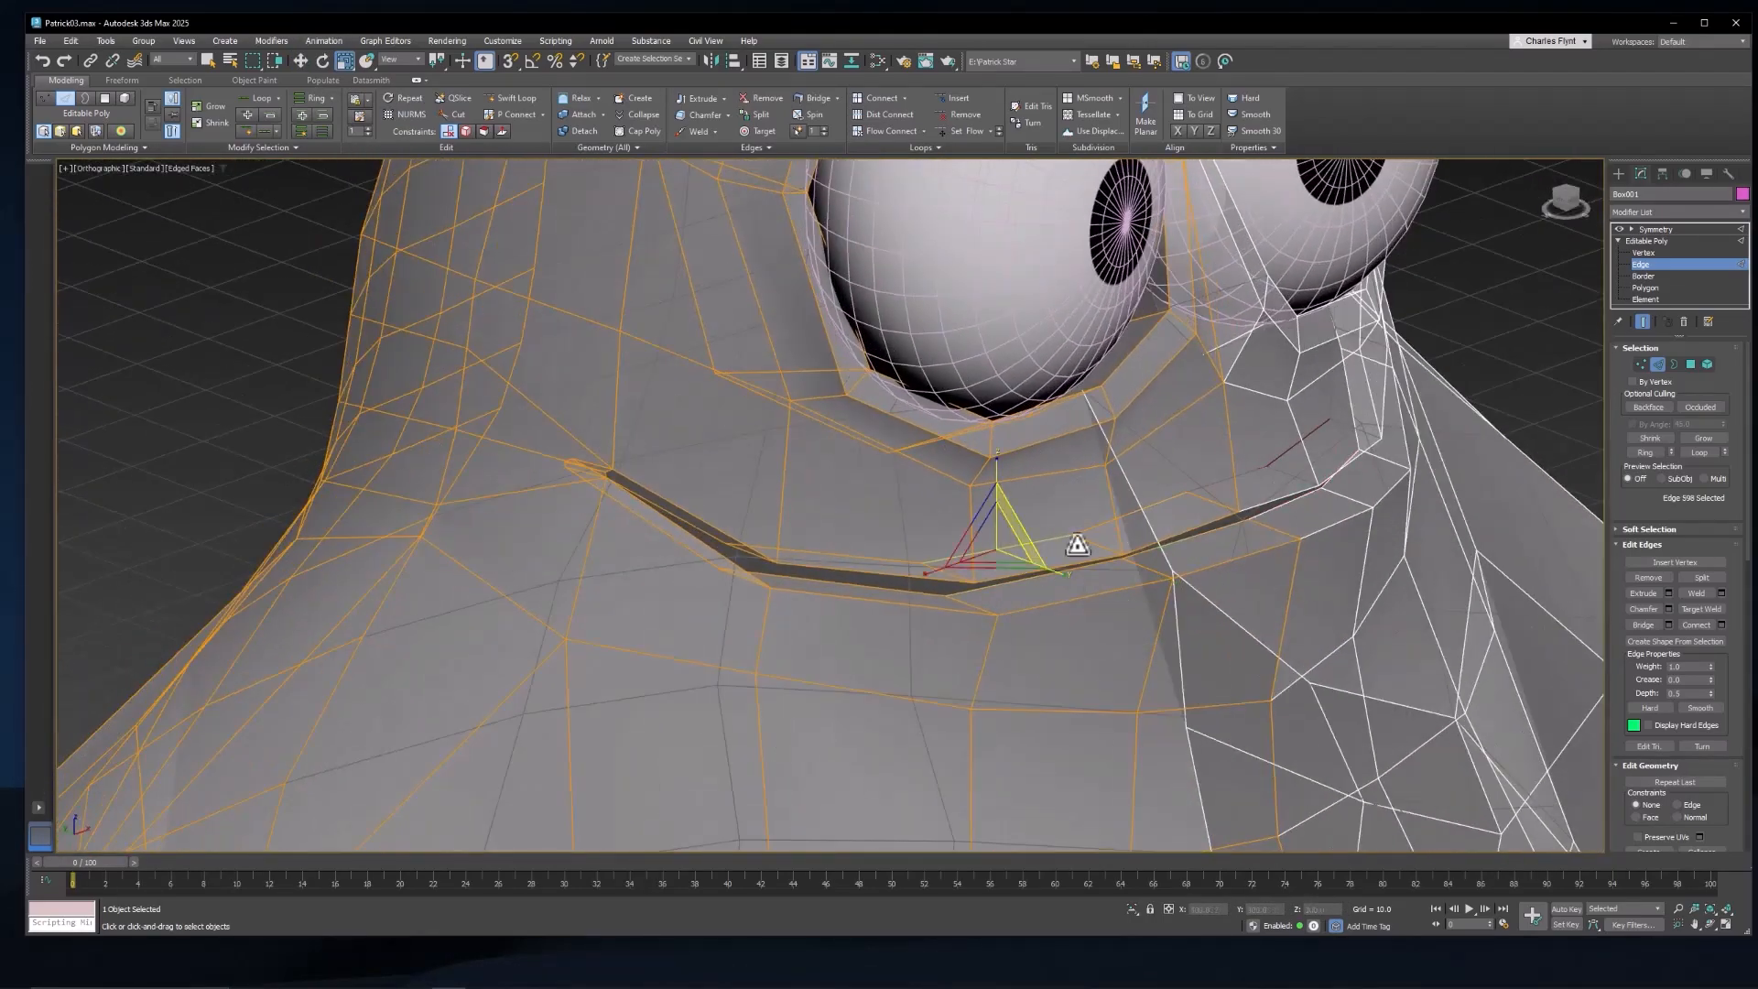
pyautogui.keyDown('ctrl'); pyautogui.click(1125, 521); pyautogui.keyUp('ctrl')
pyautogui.keyDown('alt'); pyautogui.moveTo(1050, 577); pyautogui.dragTo(1062, 579, button='middle'); pyautogui.keyUp('alt')
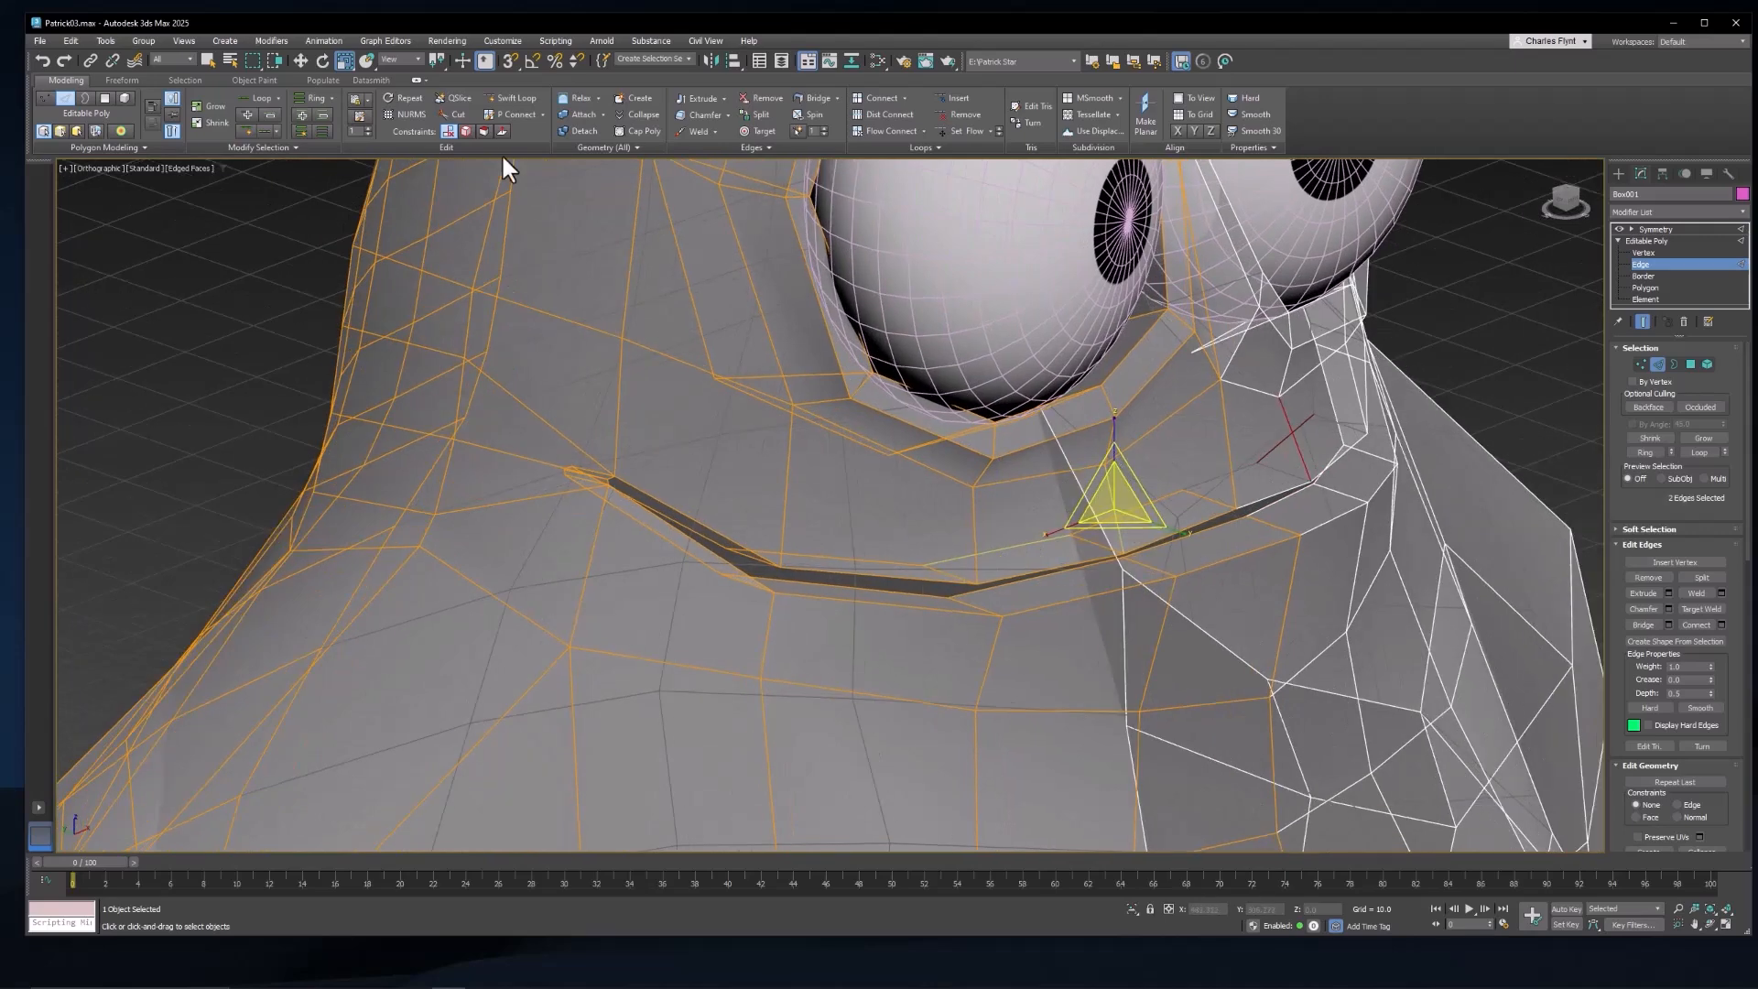
pyautogui.click(302, 61)
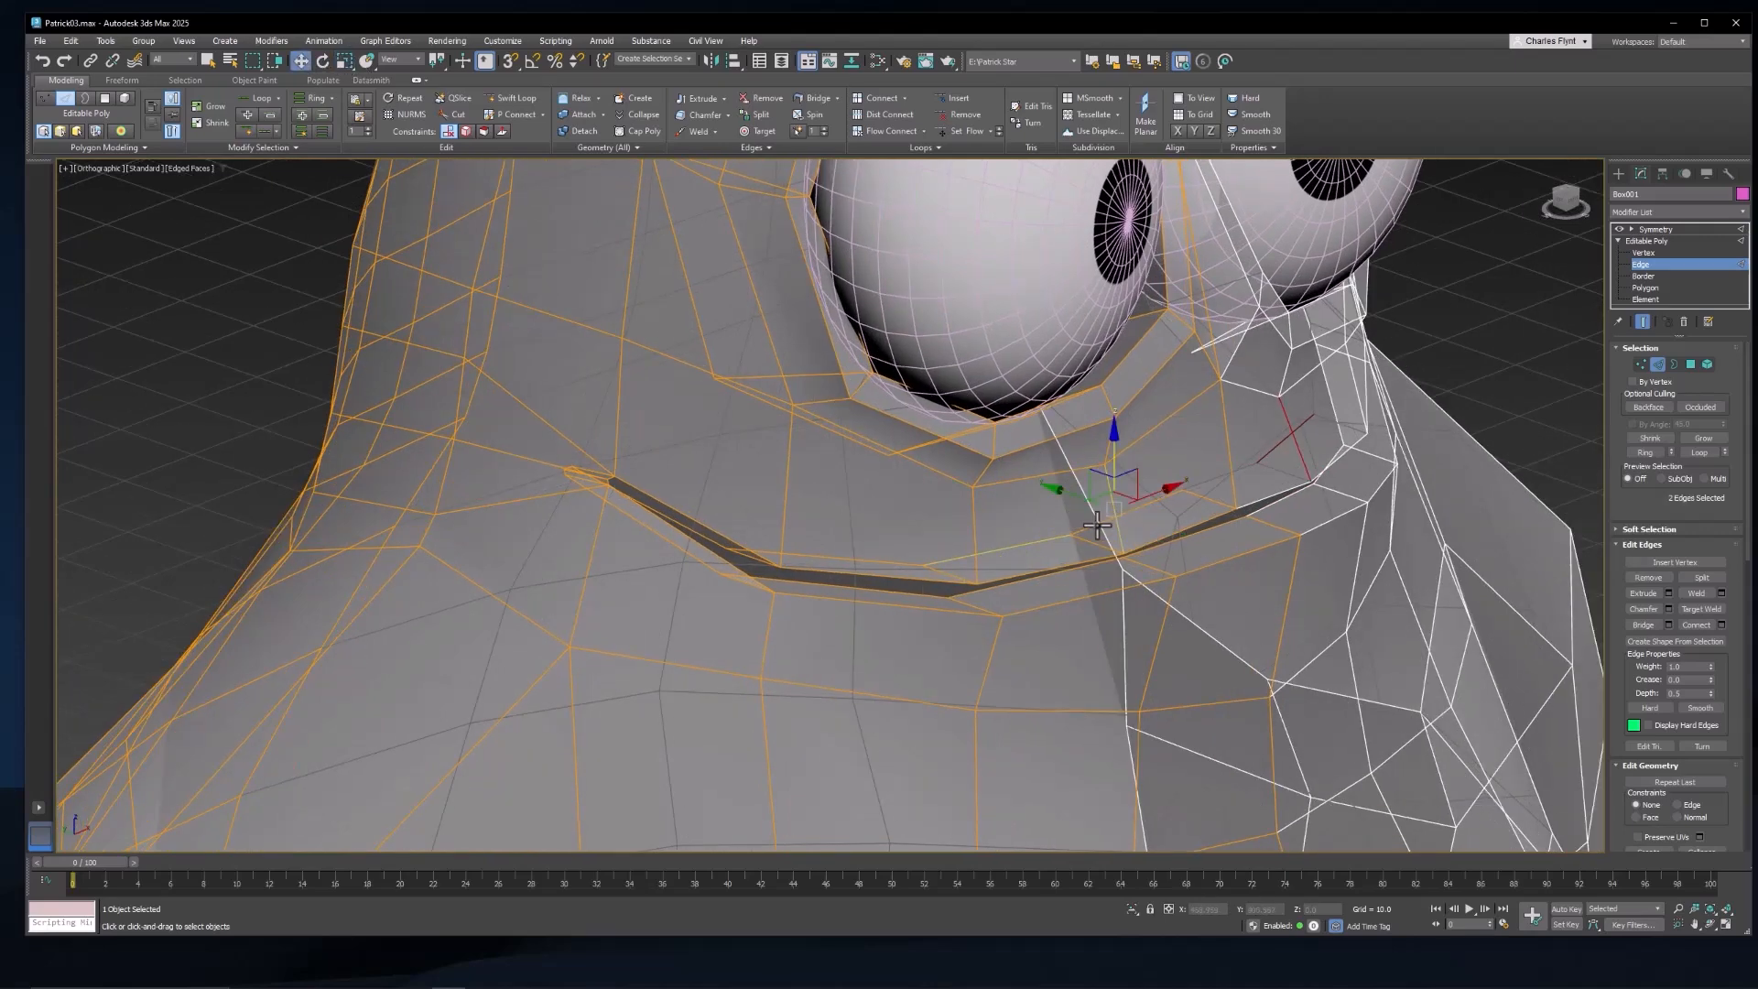
pyautogui.keyDown('ctrl'); pyautogui.click(1140, 487); pyautogui.keyUp('ctrl')
pyautogui.moveTo(1114, 454); pyautogui.dragTo(1123, 386)
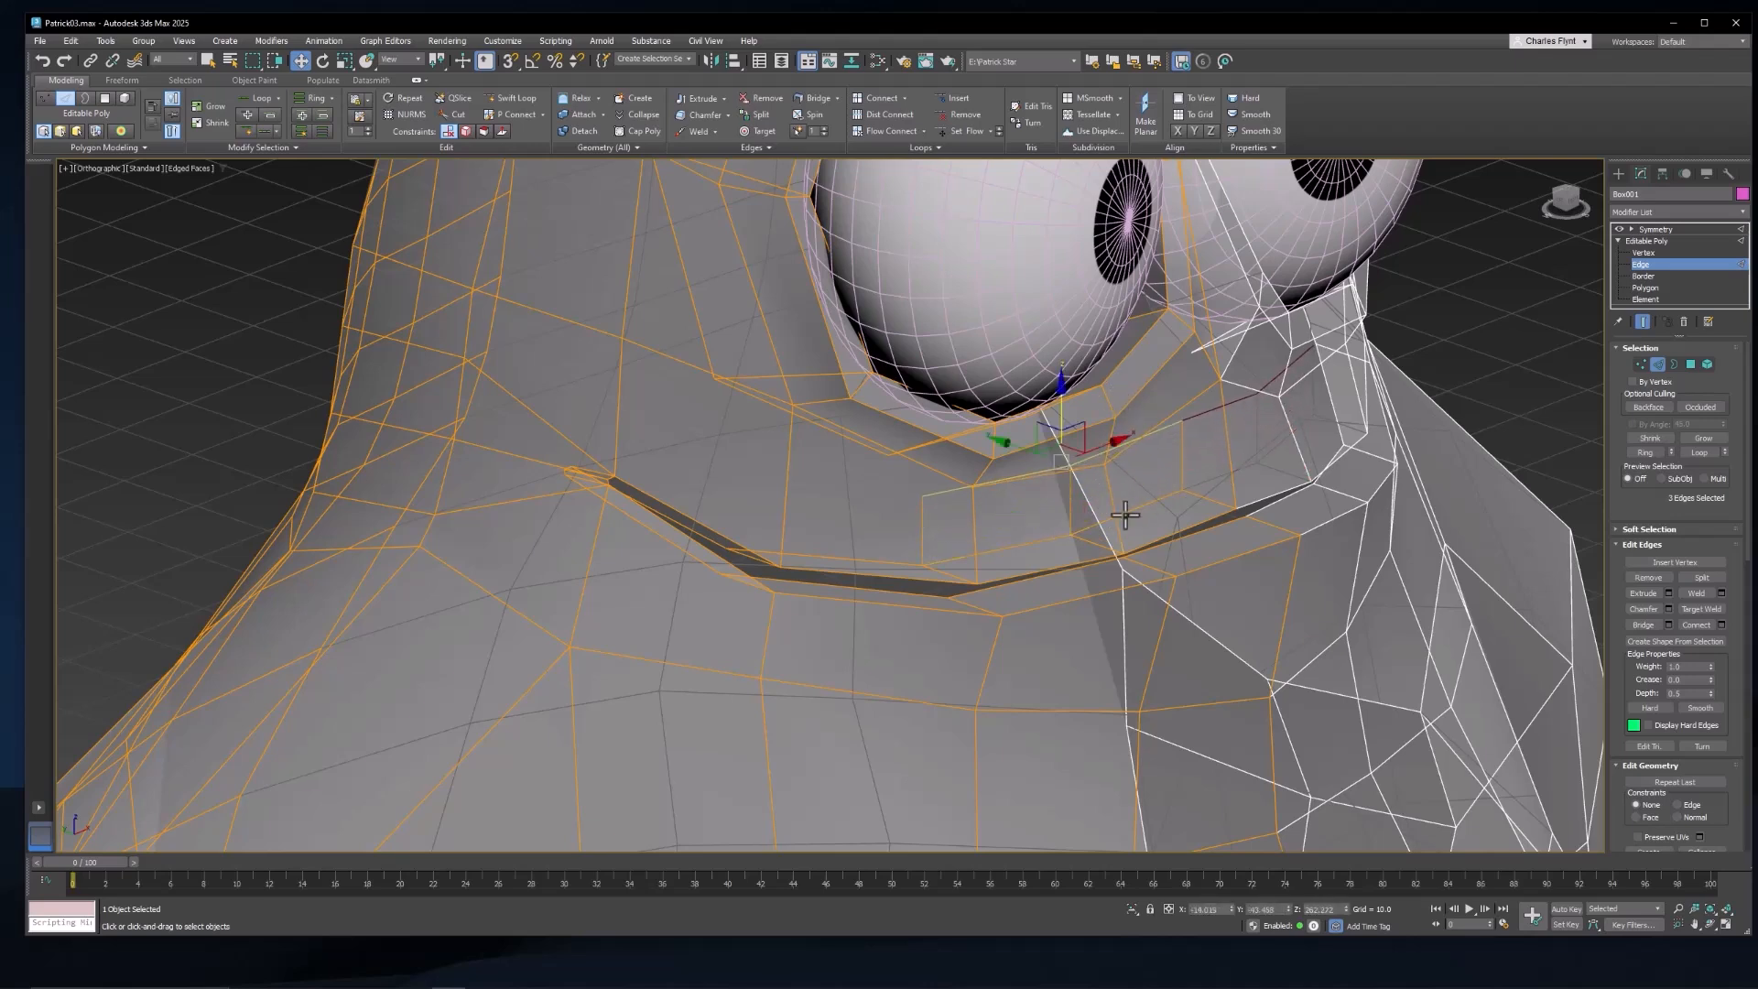
# Step: Extend the two front inner edges of the lower lip downward as new faces and shift their lower edges back into the body
pyautogui.click(1041, 578)
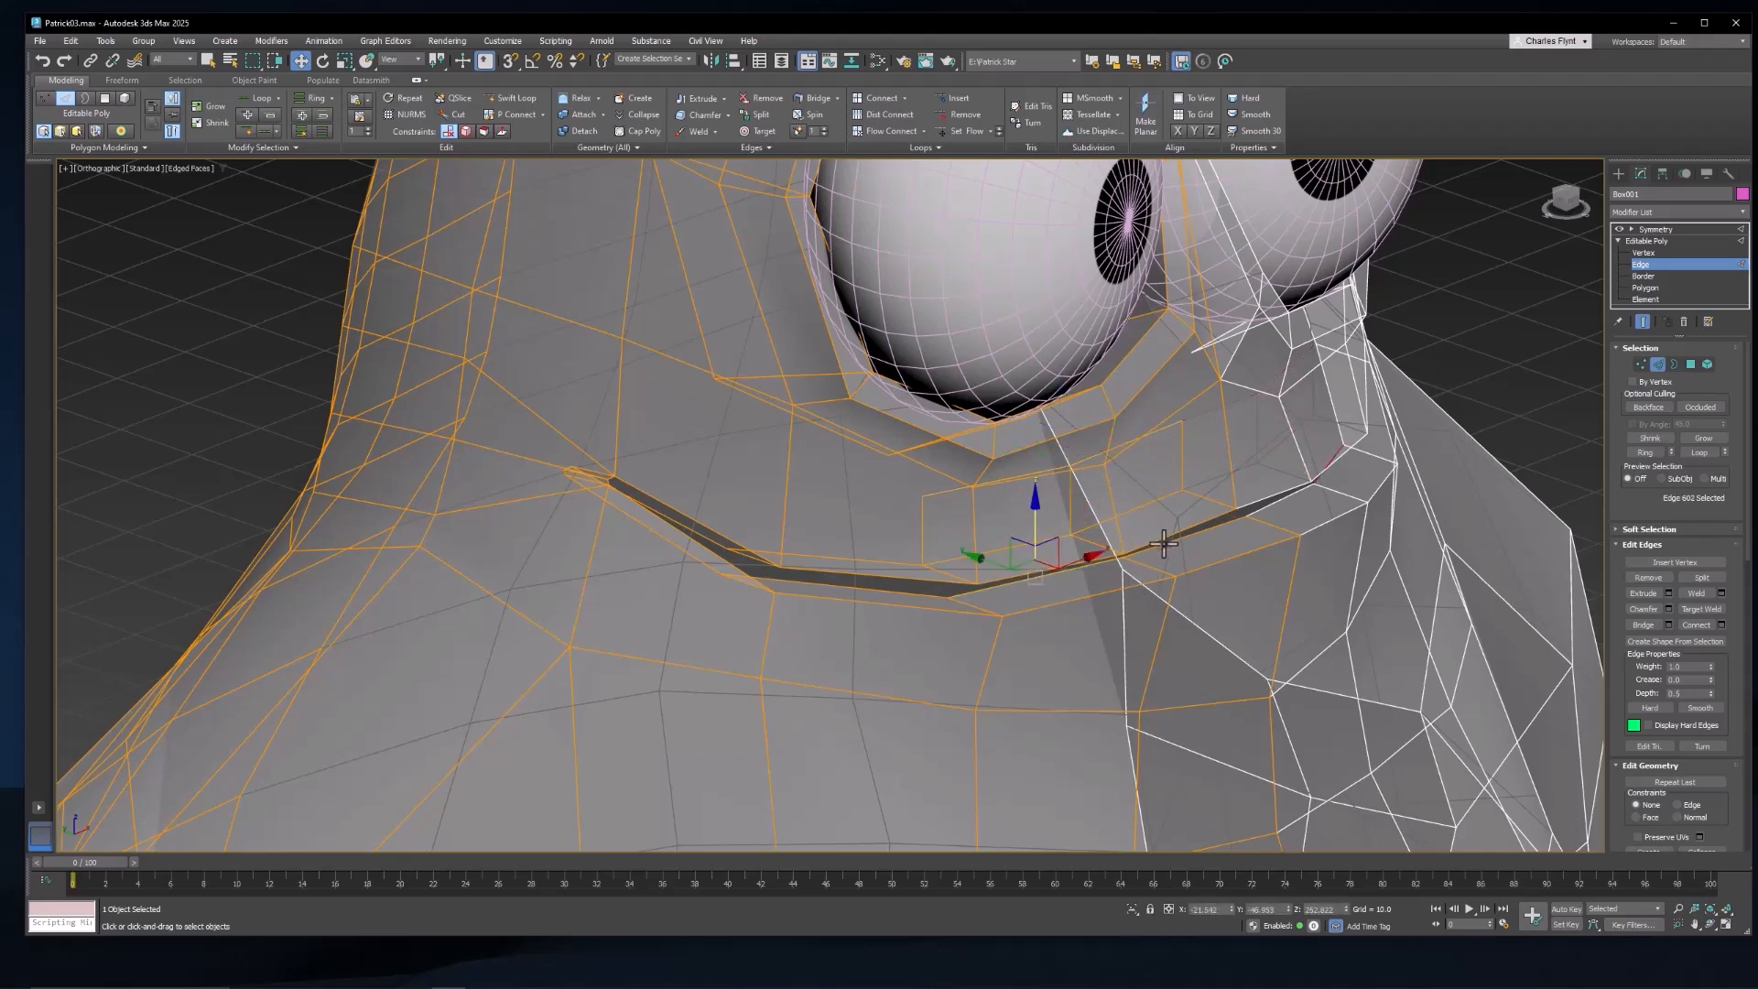
pyautogui.keyDown('ctrl'); pyautogui.click(1163, 544); pyautogui.keyUp('ctrl')
pyautogui.keyDown('shift'); pyautogui.moveTo(1111, 493); pyautogui.dragTo(1110, 578); pyautogui.keyUp('shift')
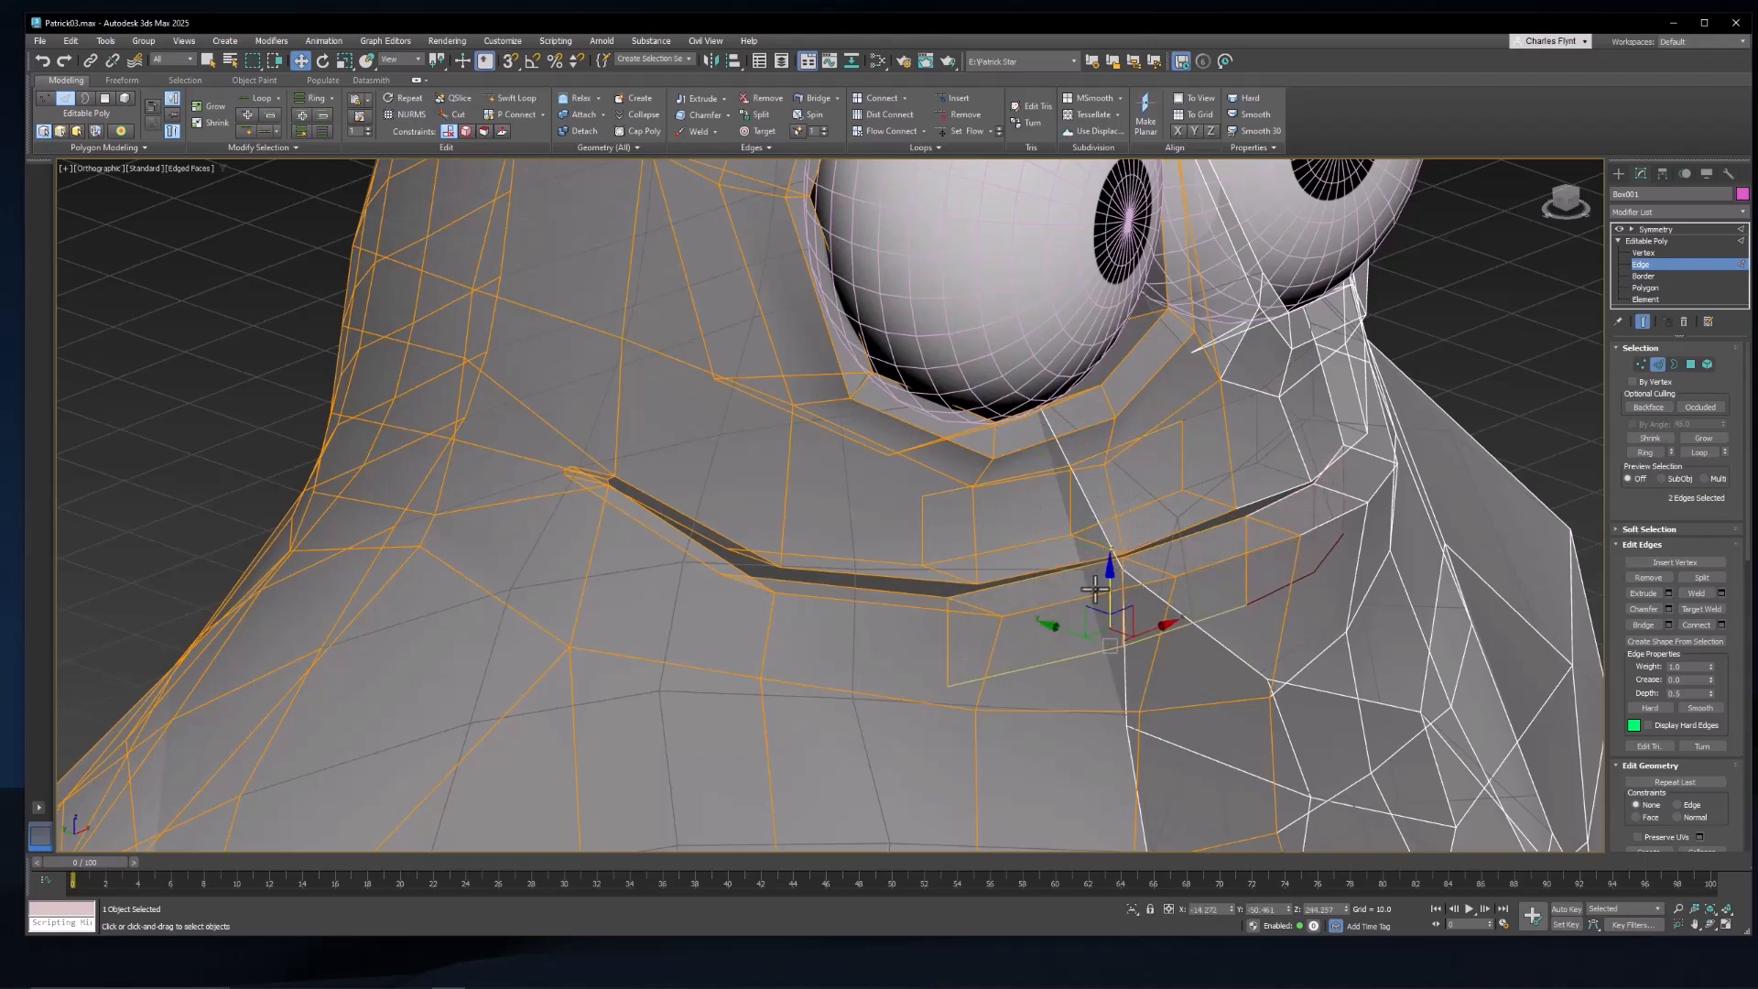
pyautogui.keyDown('alt'); pyautogui.moveTo(1109, 578); pyautogui.dragTo(1080, 645, button='middle'); pyautogui.keyUp('alt')
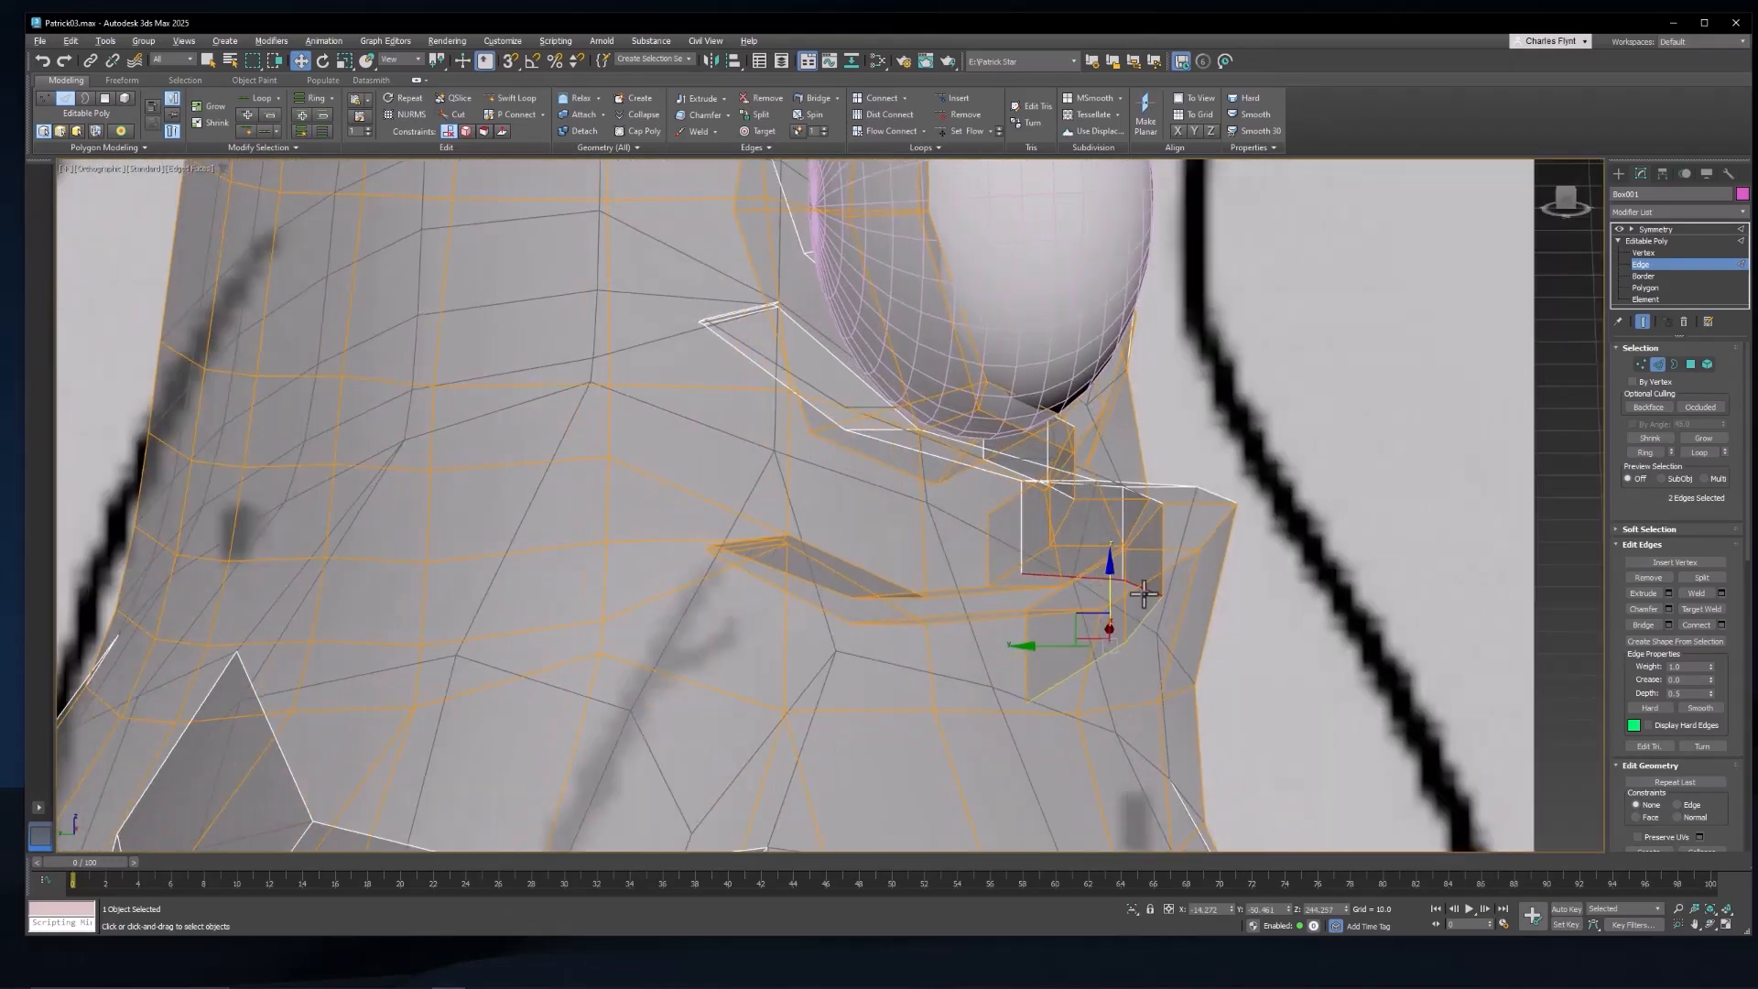
pyautogui.moveTo(1075, 647); pyautogui.dragTo(1022, 647)
pyautogui.keyDown('alt'); pyautogui.moveTo(1121, 595); pyautogui.dragTo(1031, 575, button='middle'); pyautogui.keyUp('alt')
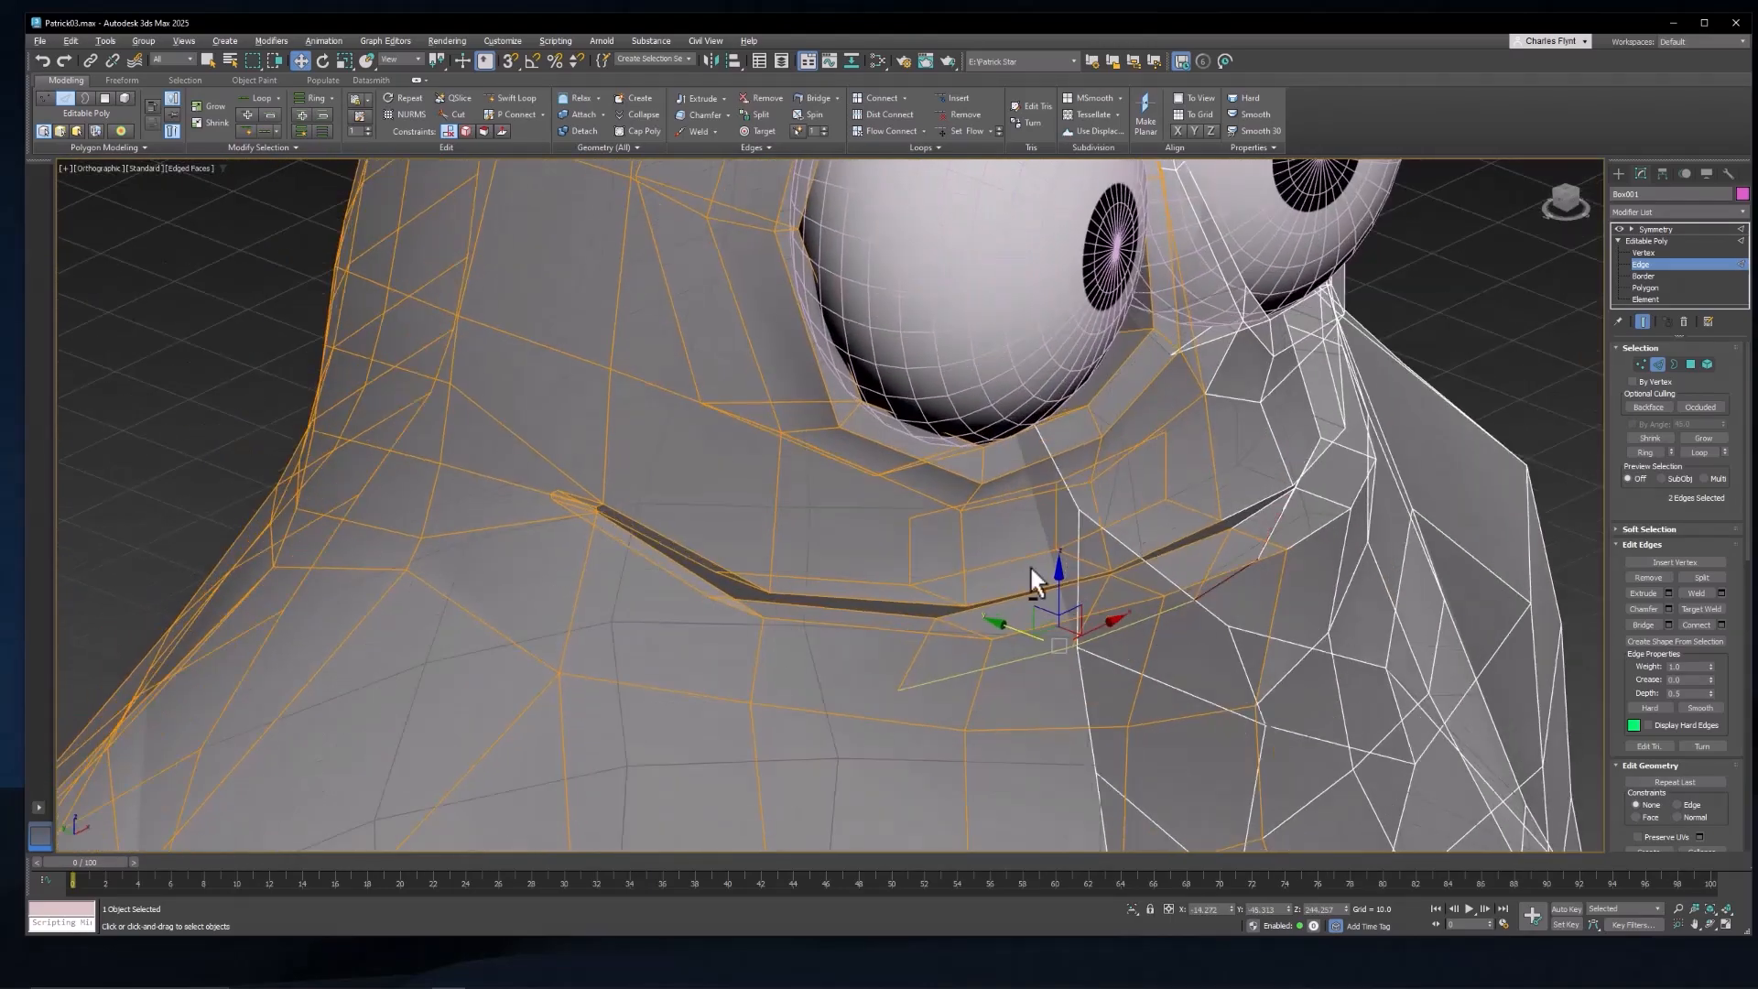
# Step: Select the two top edges of the new upper mouth faces and move them back into the head
pyautogui.click(981, 476)
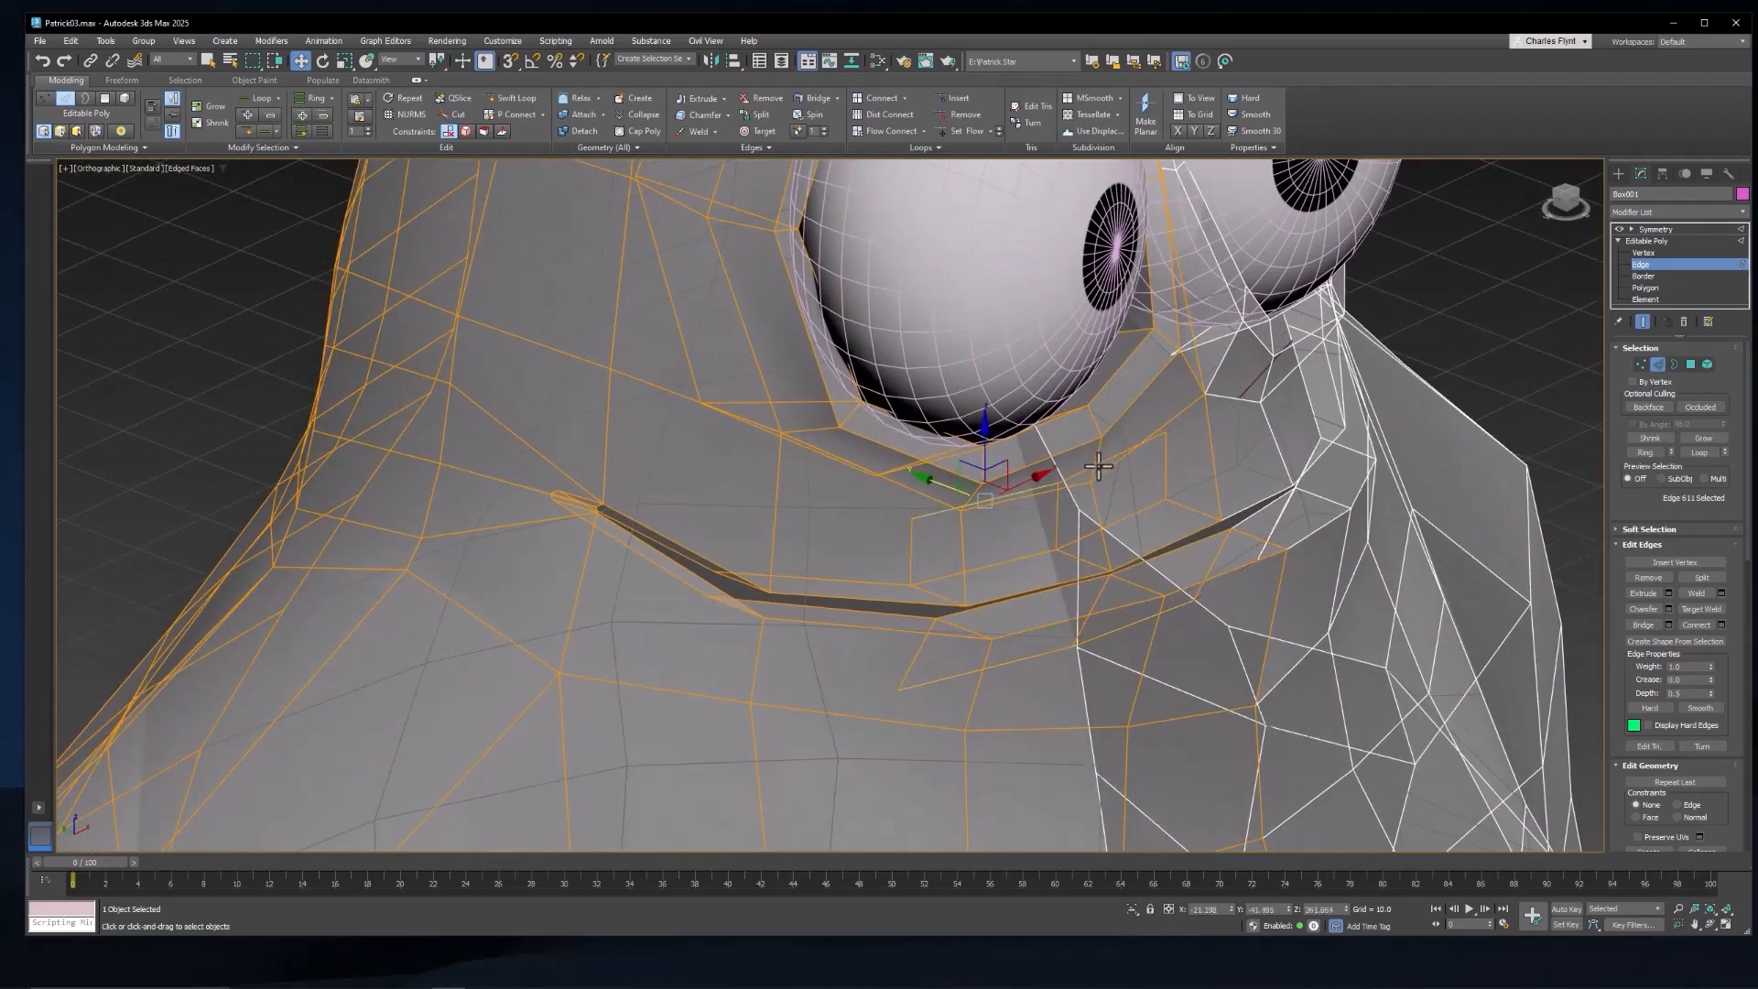
pyautogui.keyDown('ctrl'); pyautogui.click(1094, 457); pyautogui.keyUp('ctrl')
pyautogui.scroll(4, 1080, 498)
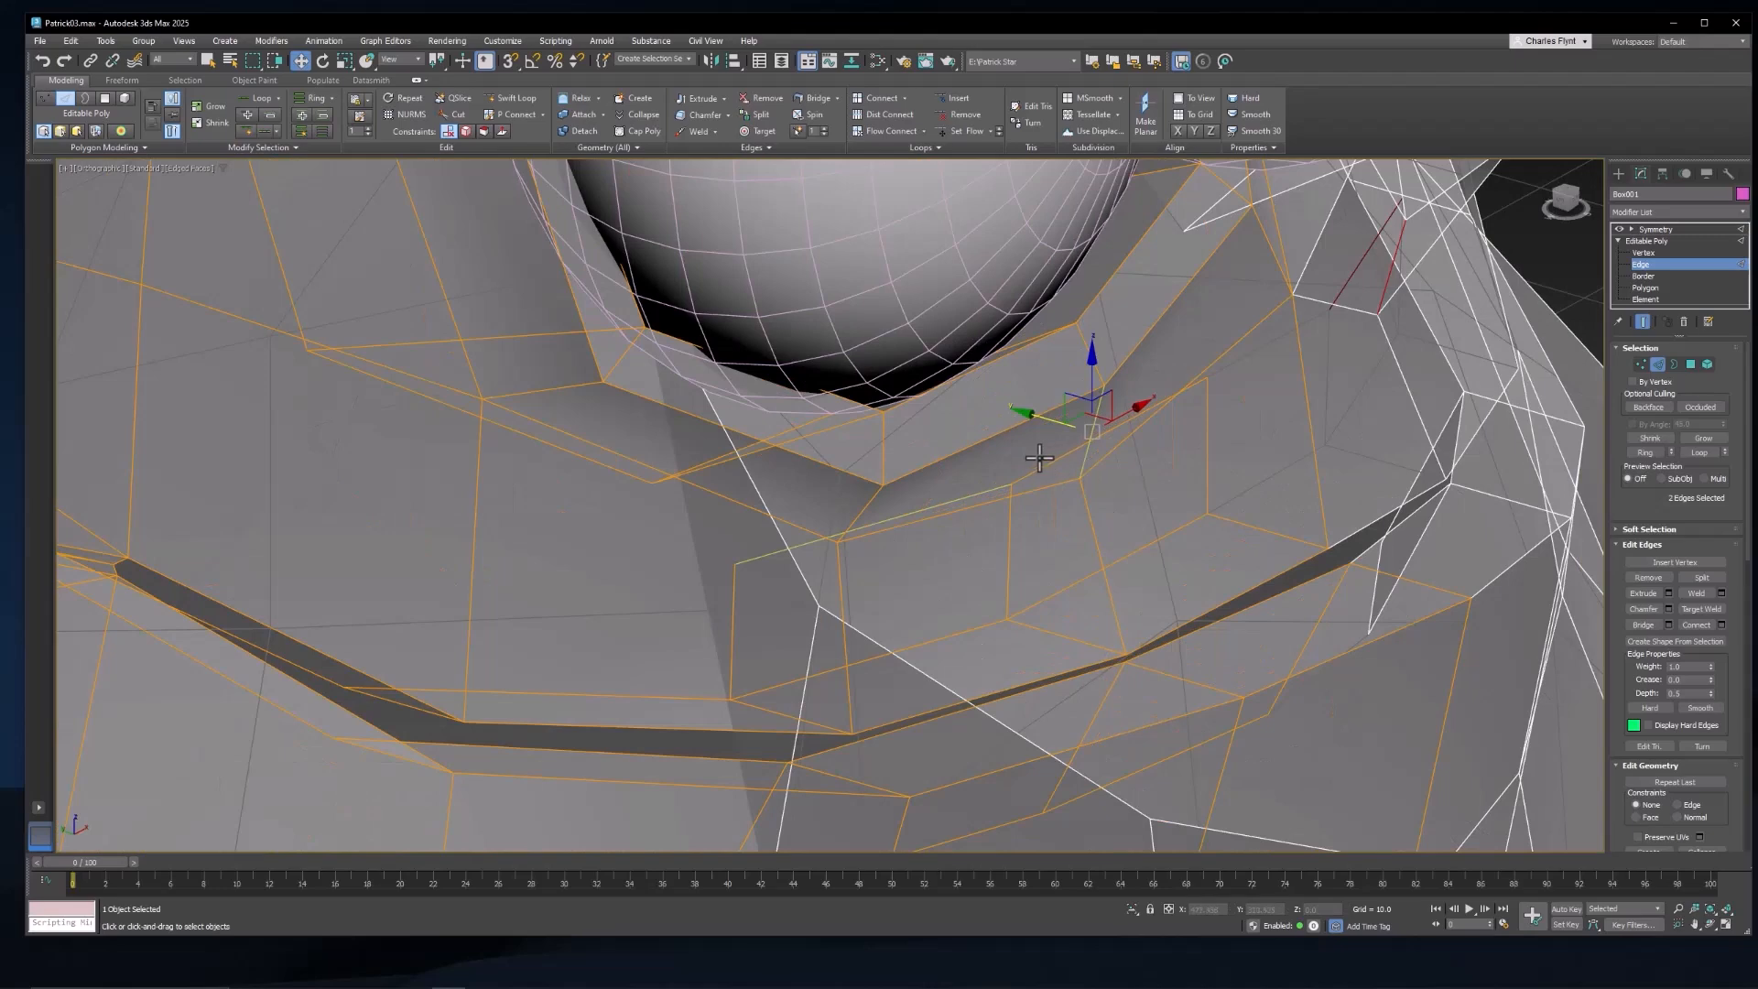
pyautogui.click(978, 496)
pyautogui.scroll(2, 975, 510)
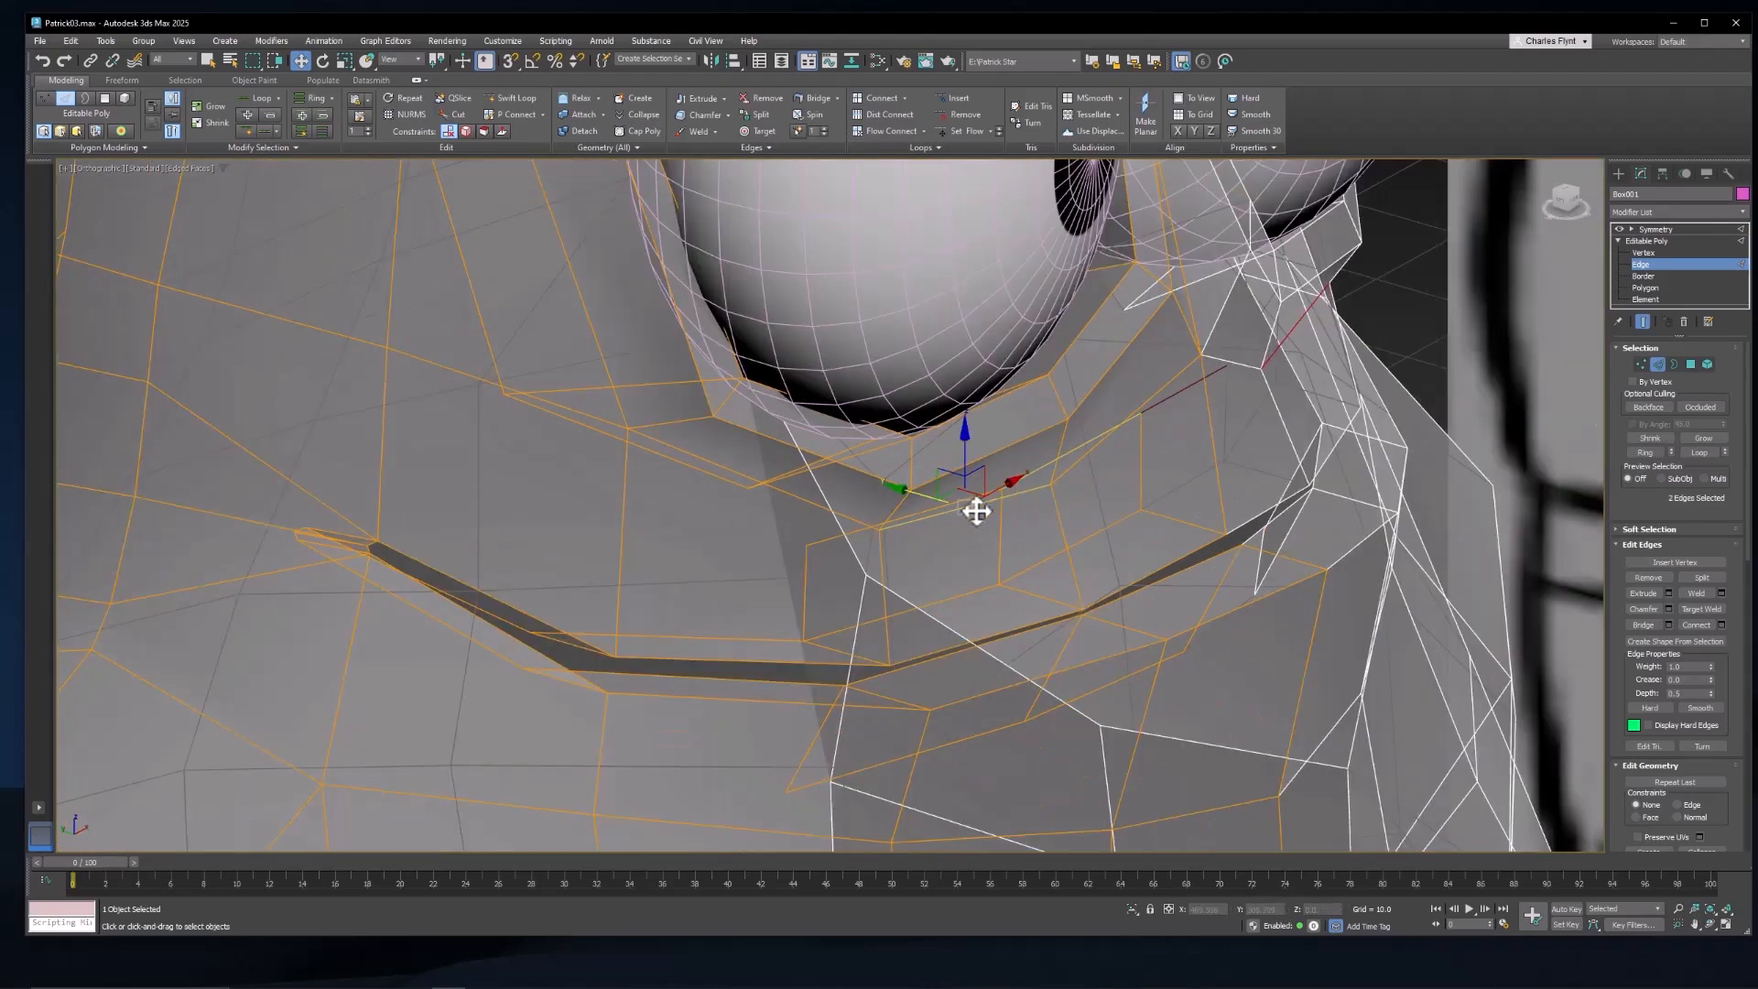
pyautogui.scroll(2, 982, 513)
pyautogui.click(1048, 462)
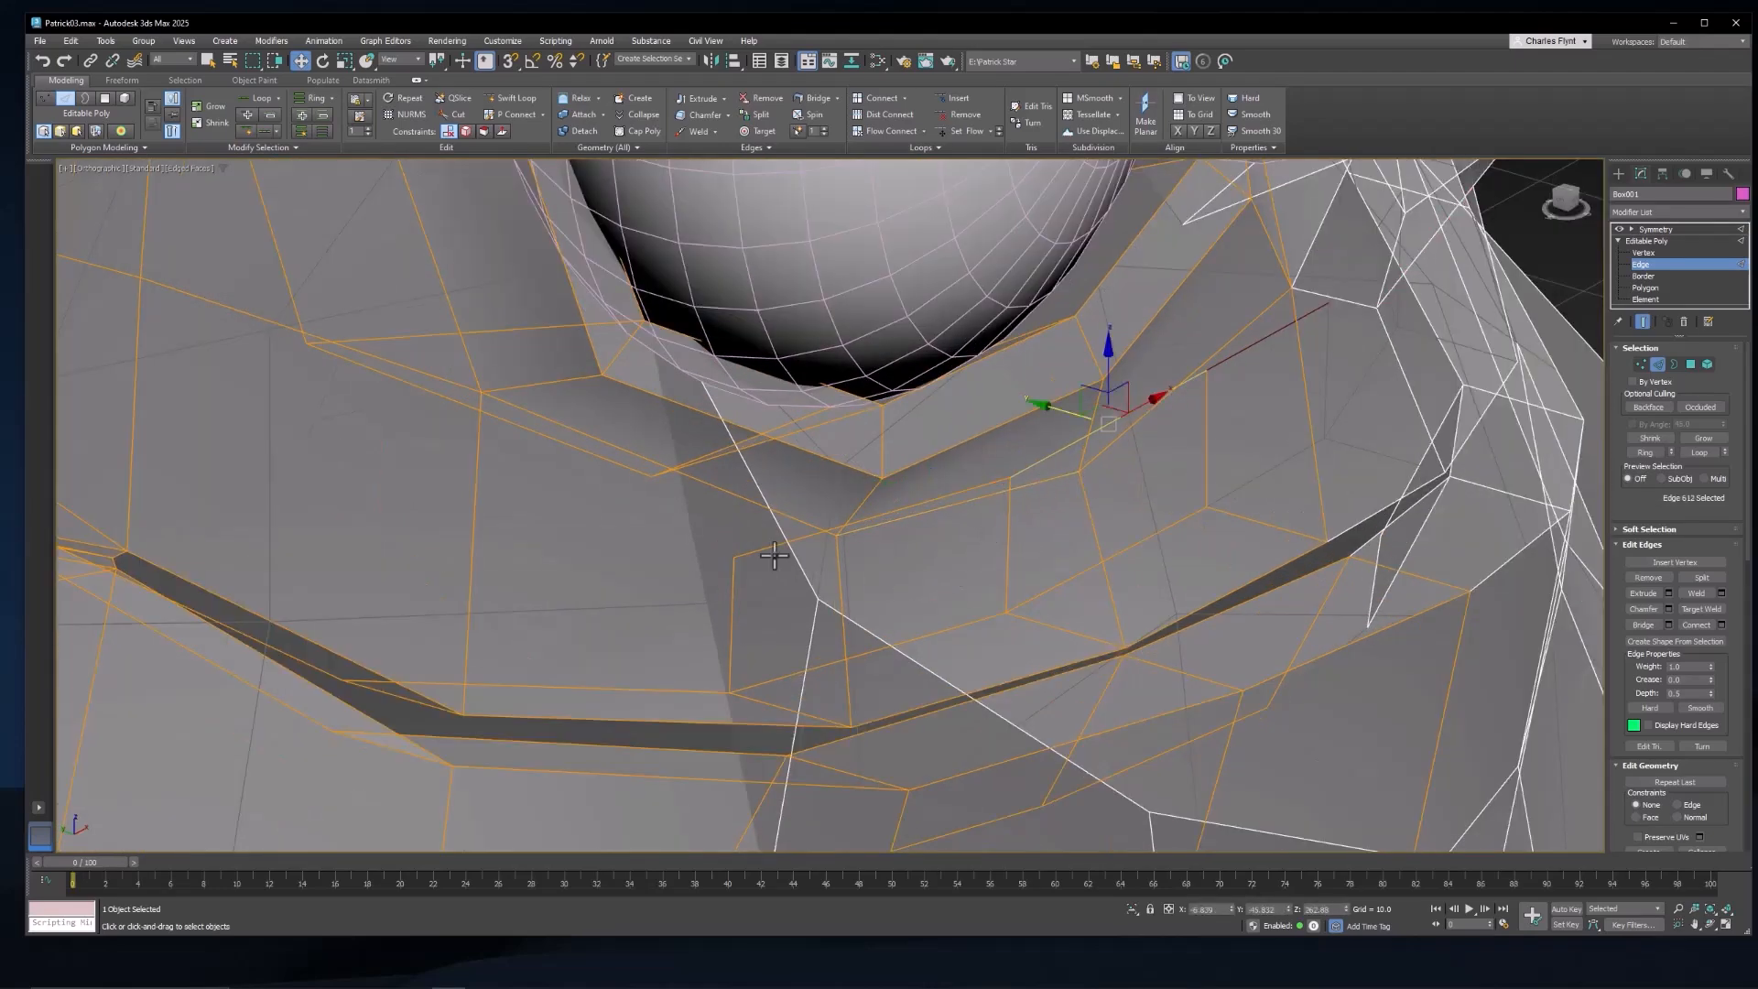
pyautogui.keyDown('ctrl'); pyautogui.click(764, 552); pyautogui.keyUp('ctrl')
pyautogui.keyDown('alt'); pyautogui.moveTo(759, 553); pyautogui.dragTo(833, 547, button='middle'); pyautogui.keyUp('alt')
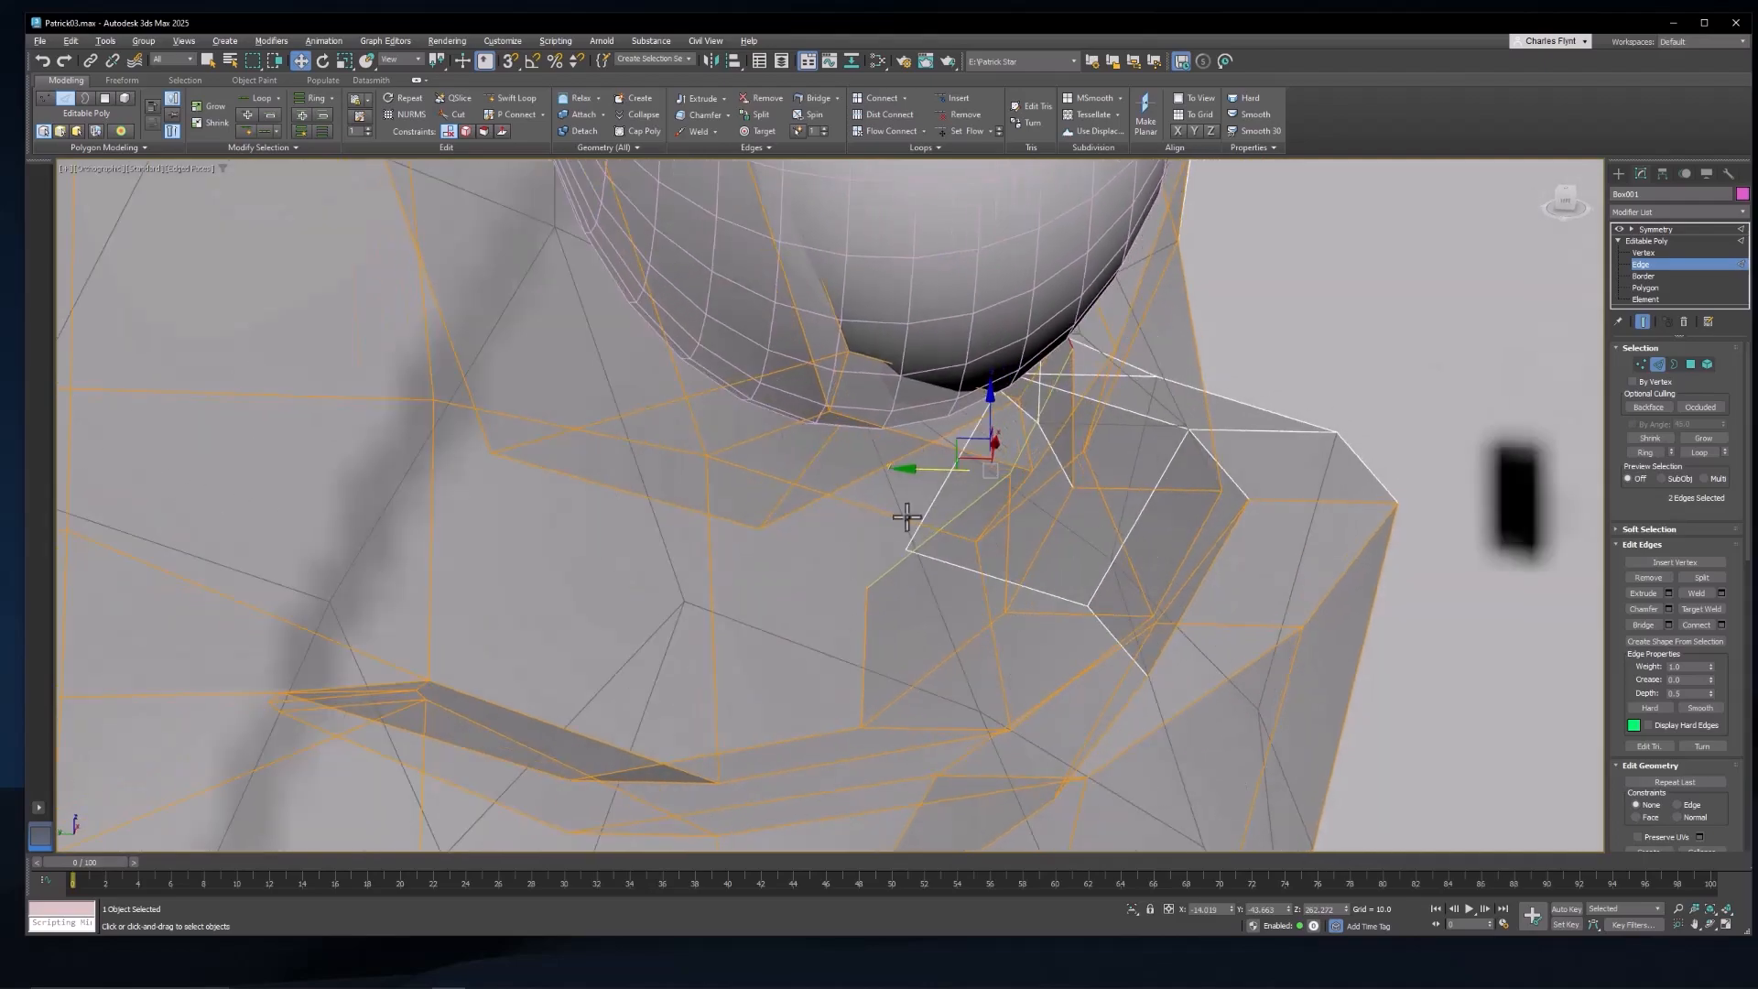
pyautogui.moveTo(925, 471); pyautogui.dragTo(801, 469)
pyautogui.scroll(-2, 986, 501)
pyautogui.keyDown('alt'); pyautogui.moveTo(1029, 600); pyautogui.dragTo(966, 618, button='middle'); pyautogui.keyUp('alt')
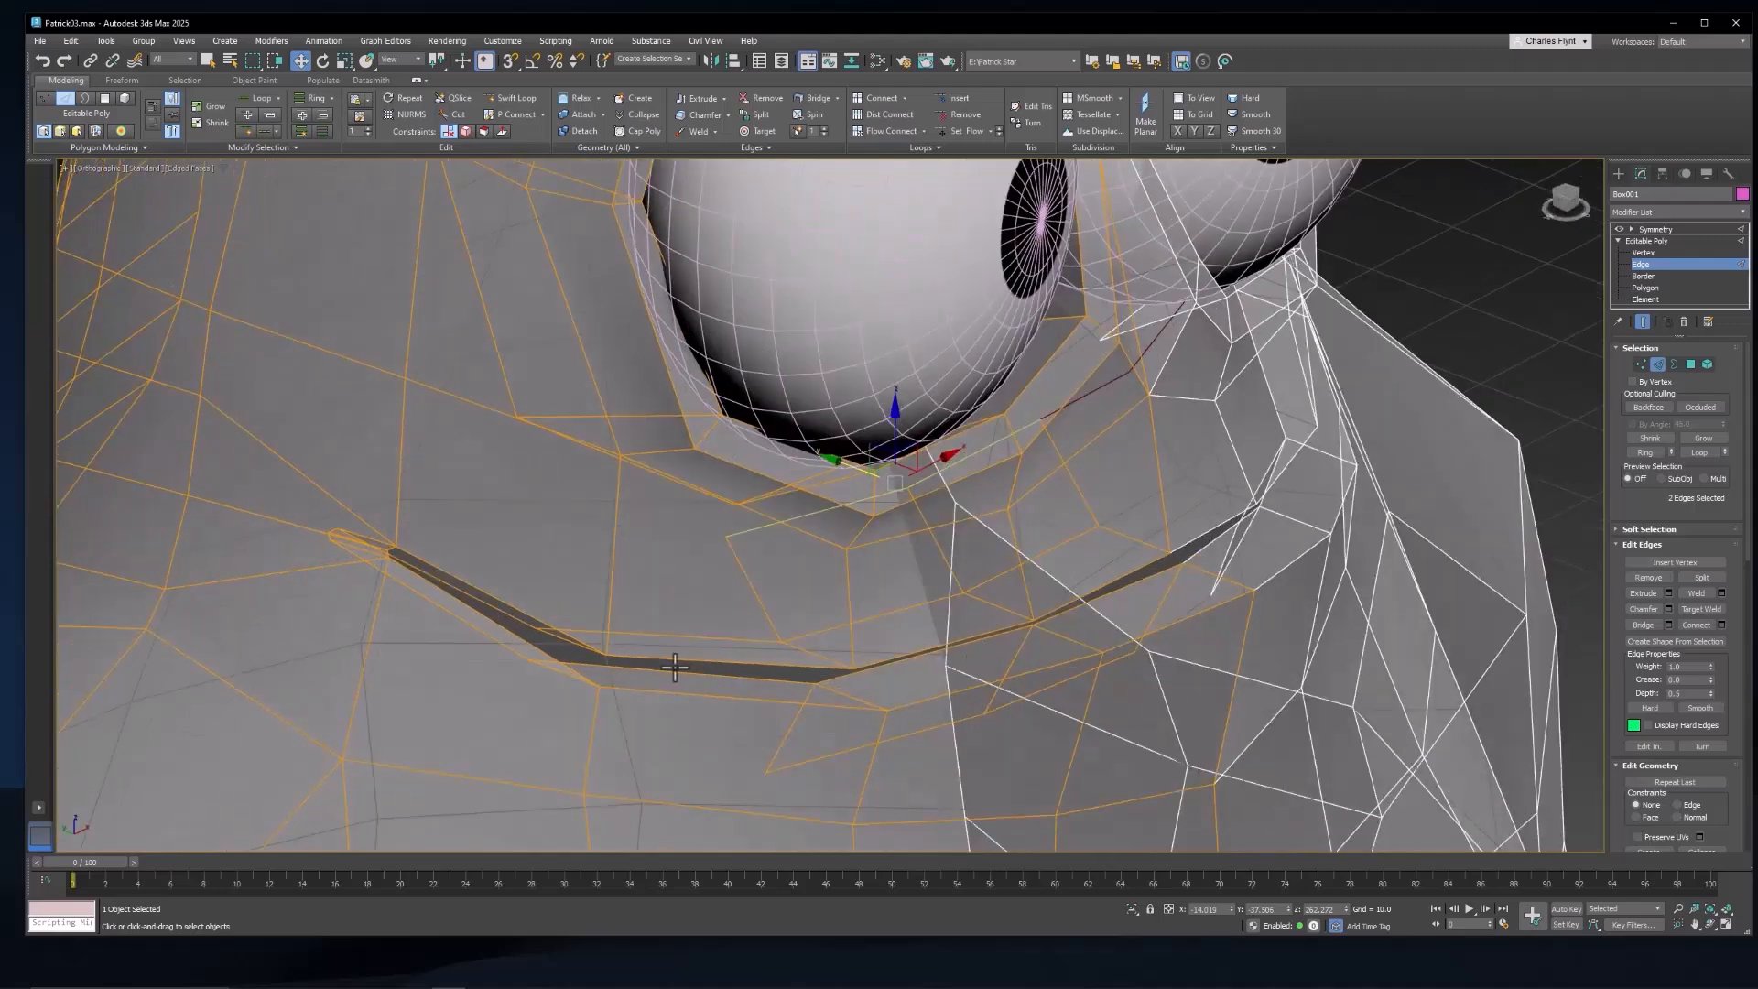
# Step: Extend the next upper-lip inner edge upward and target-weld its top front vertex to the neighbouring upper faces
pyautogui.click(668, 636)
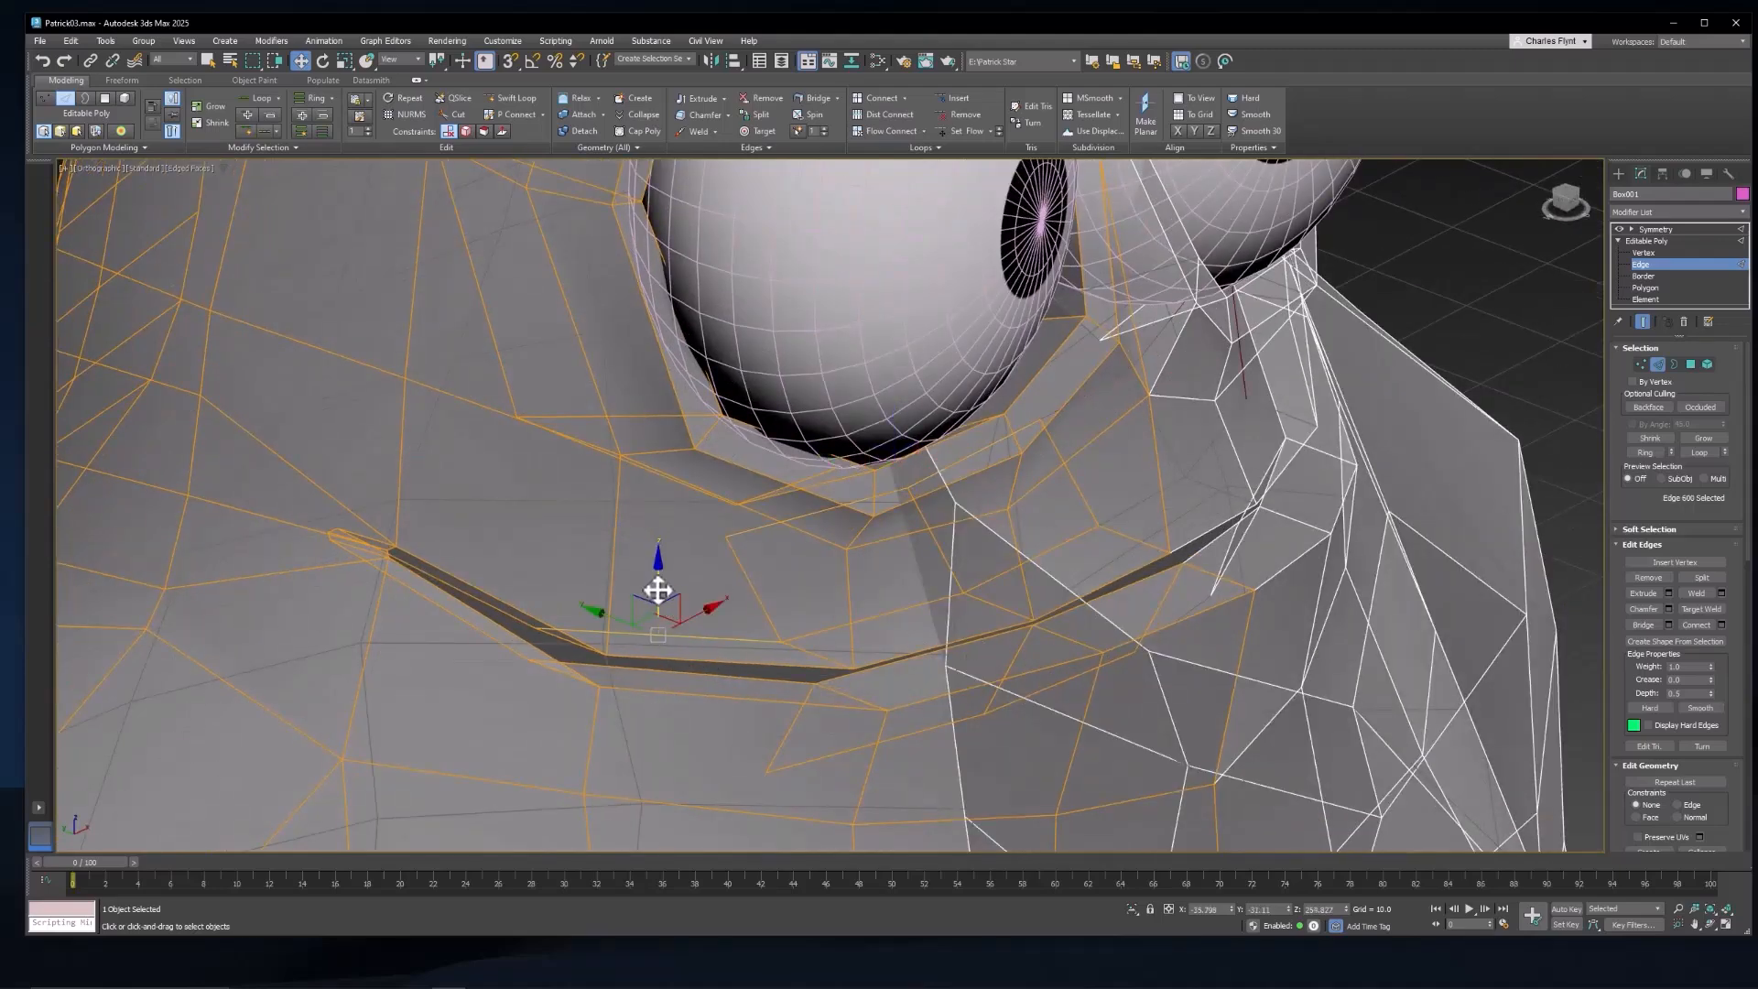
pyautogui.moveTo(662, 514); pyautogui.dragTo(664, 416)
pyautogui.click(1639, 363)
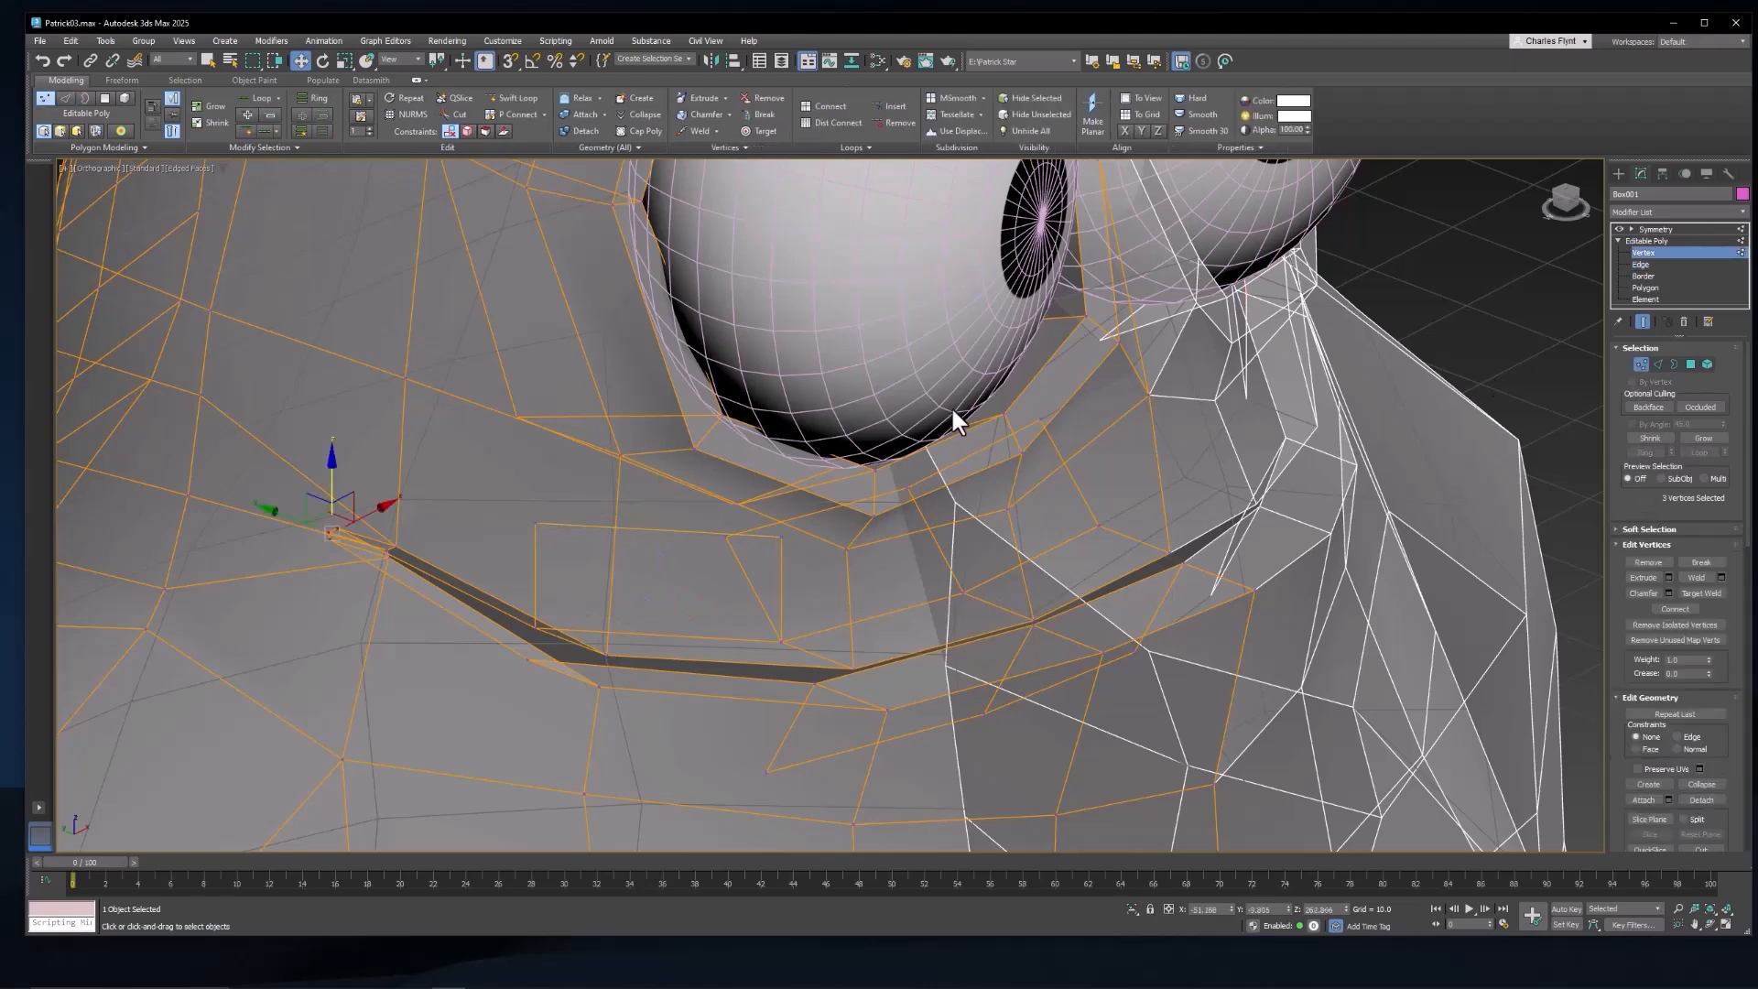
pyautogui.scroll(4, 720, 541)
pyautogui.rightClick(895, 549)
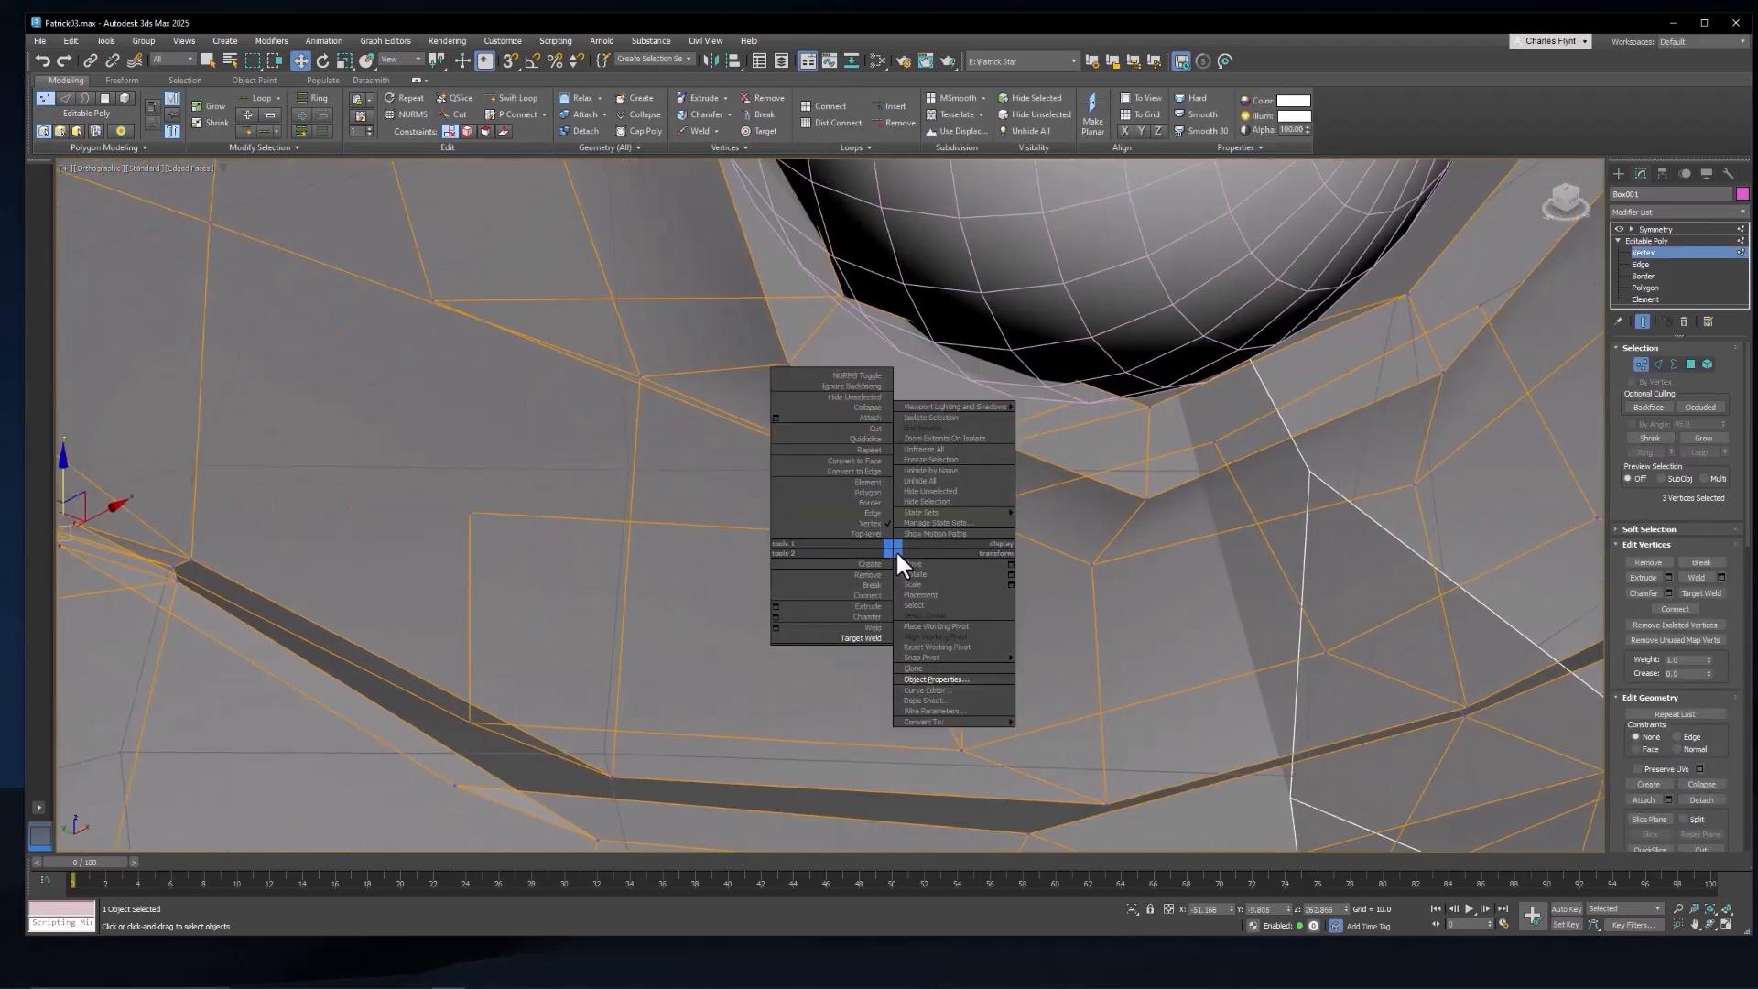
pyautogui.click(881, 637)
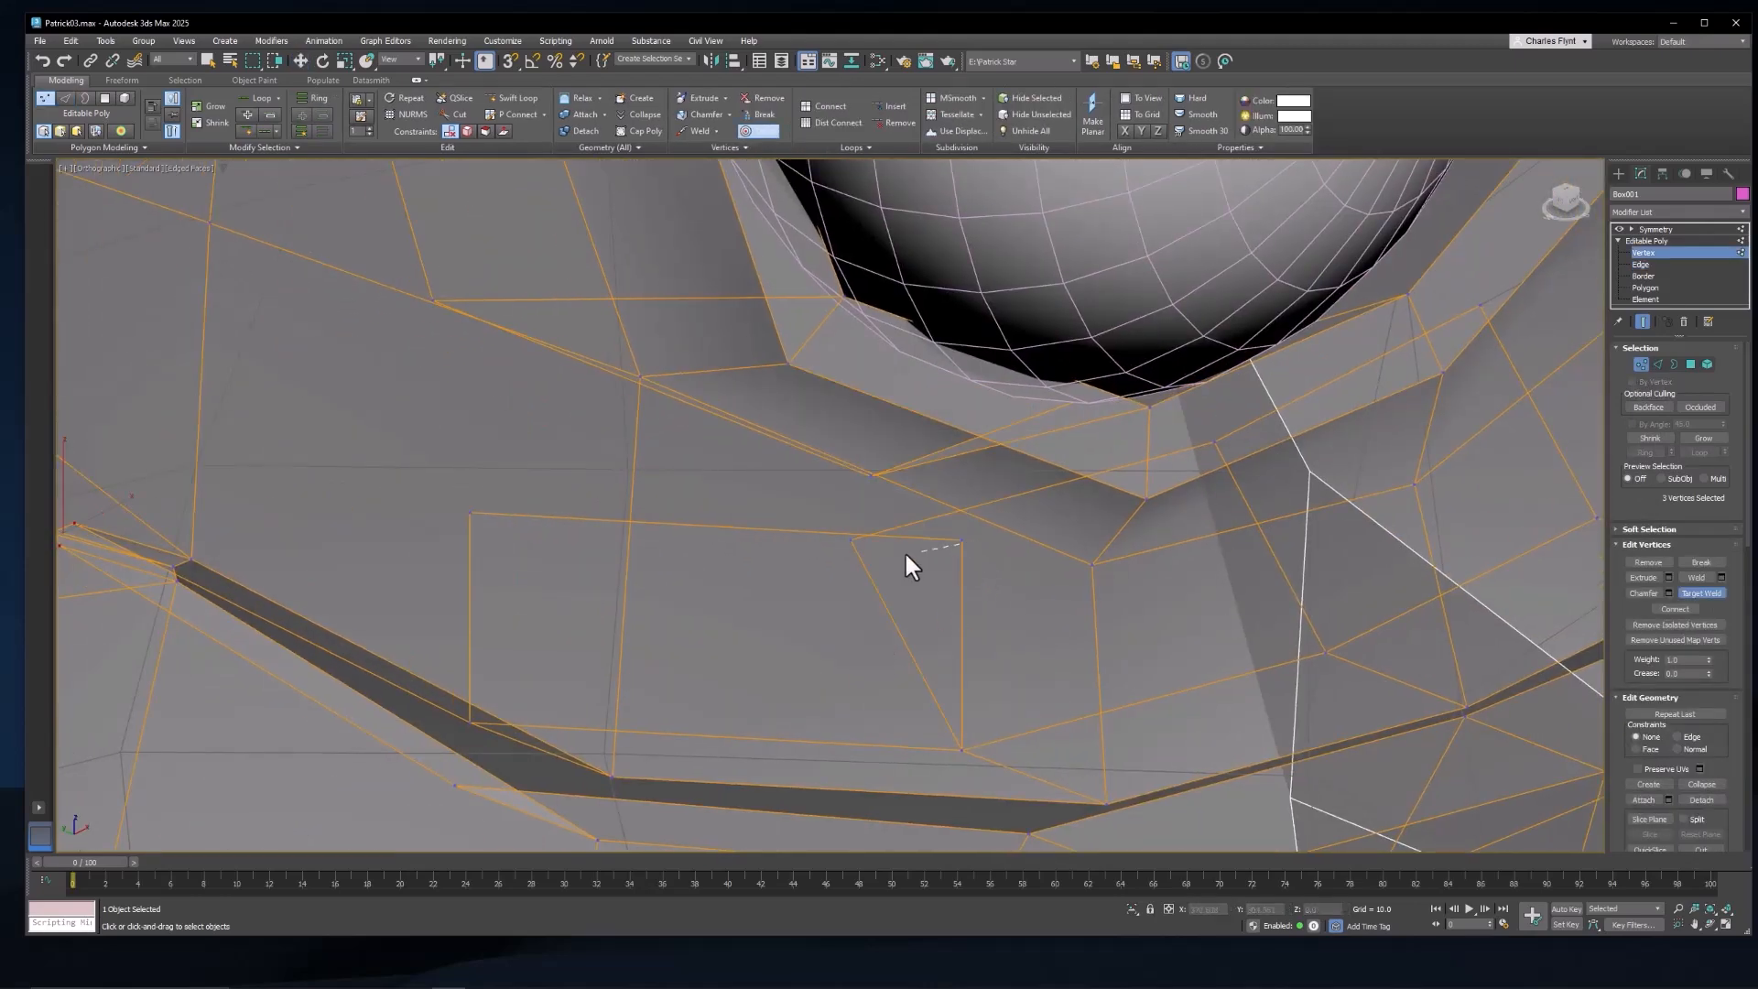
pyautogui.click(849, 541)
pyautogui.scroll(-3, 873, 569)
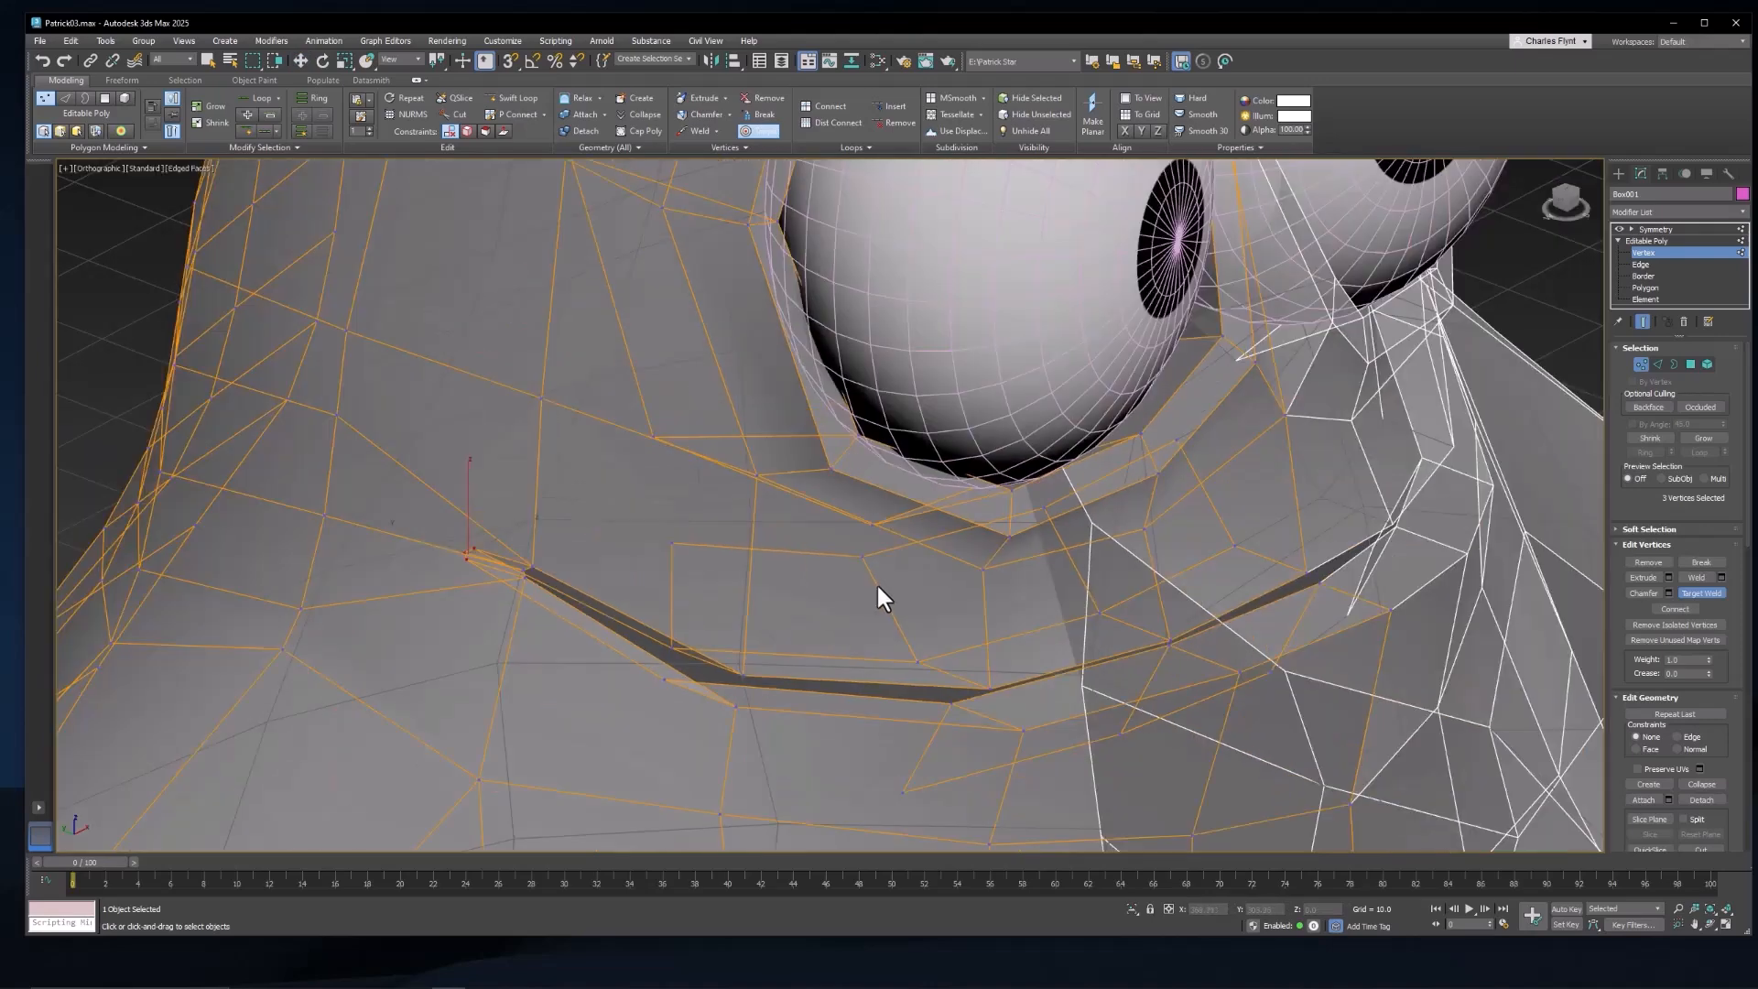
pyautogui.moveTo(876, 583); pyautogui.dragTo(875, 485, button='middle')
pyautogui.press('w')
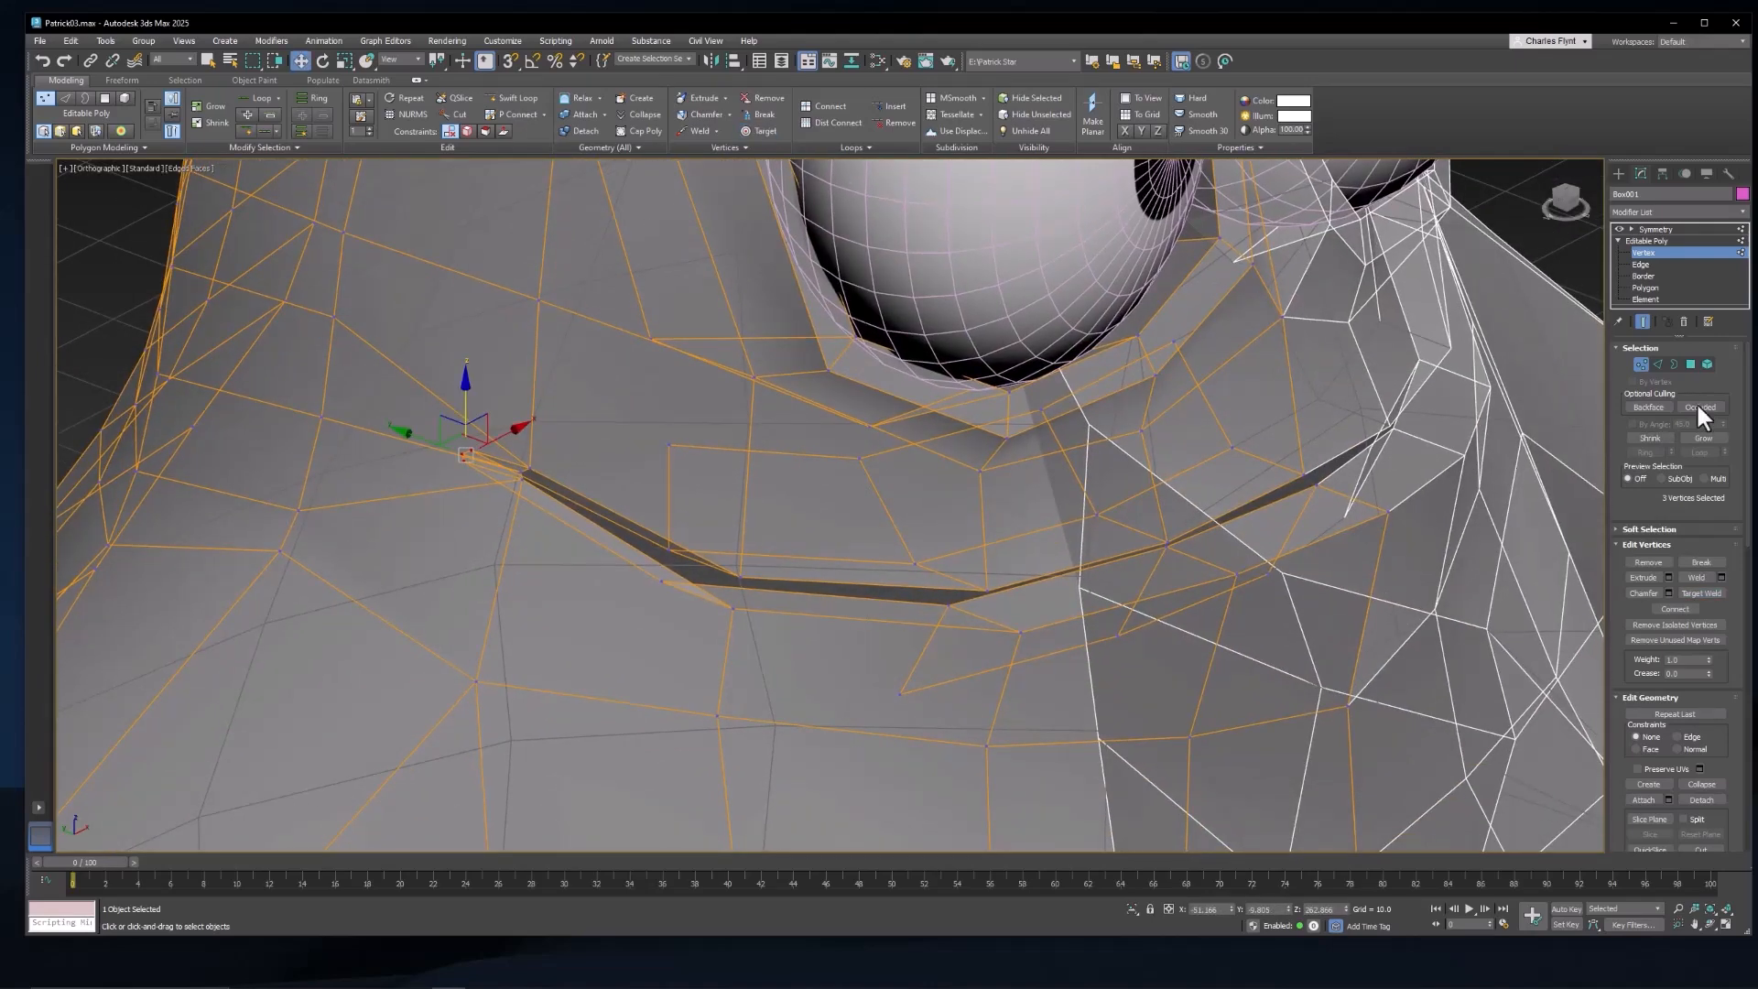
# Step: Extend the matching lower-lip inner edge downward and target-weld its bottom front vertex to the neighbouring lower faces
pyautogui.click(1655, 363)
pyautogui.click(846, 601)
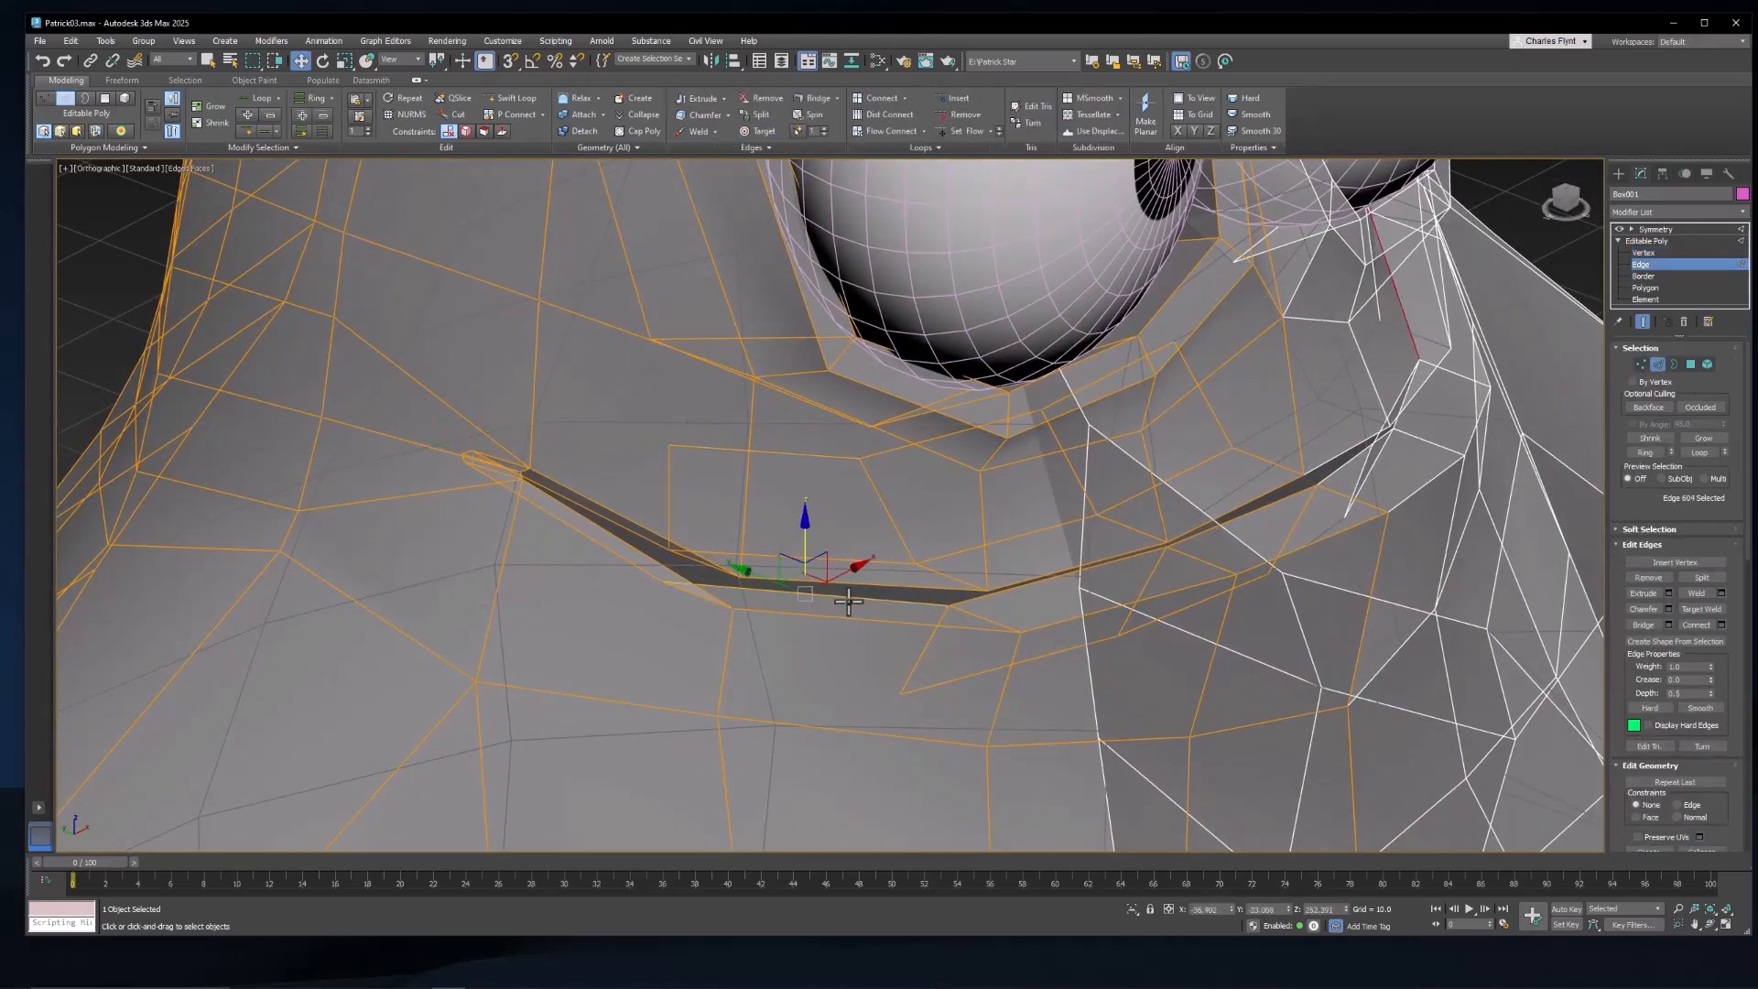
pyautogui.moveTo(805, 546); pyautogui.dragTo(800, 637)
pyautogui.scroll(4, 940, 700)
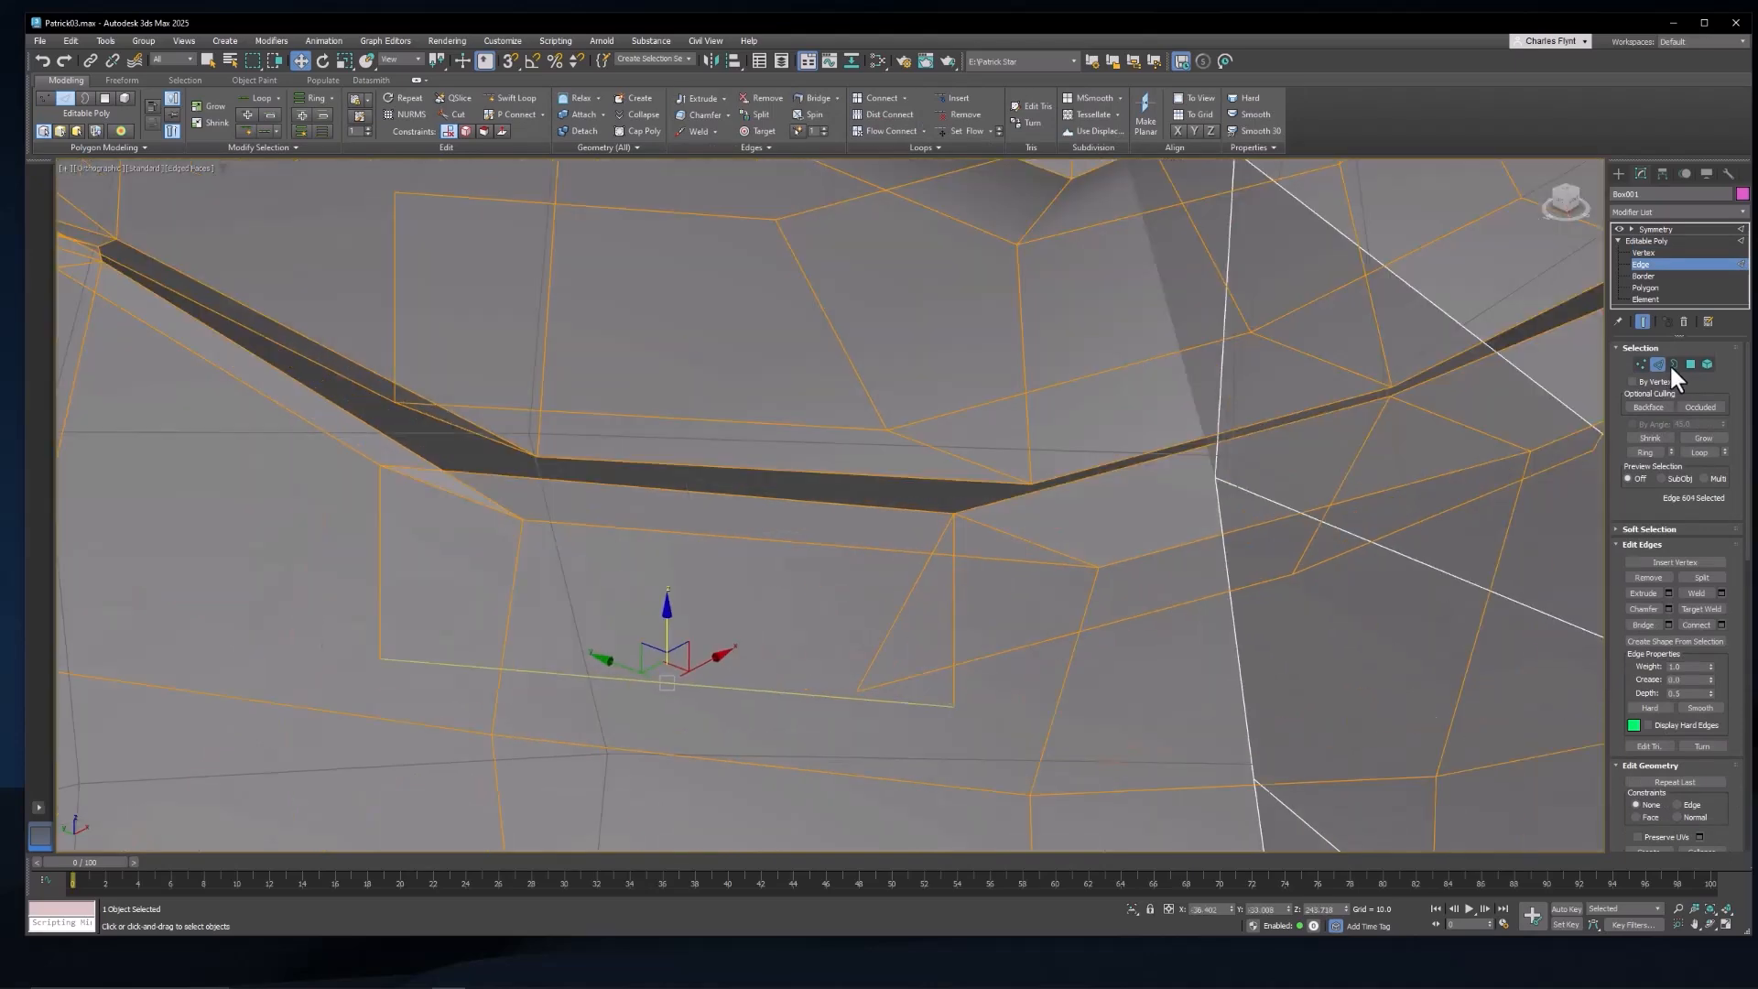
pyautogui.click(1637, 361)
pyautogui.rightClick(868, 616)
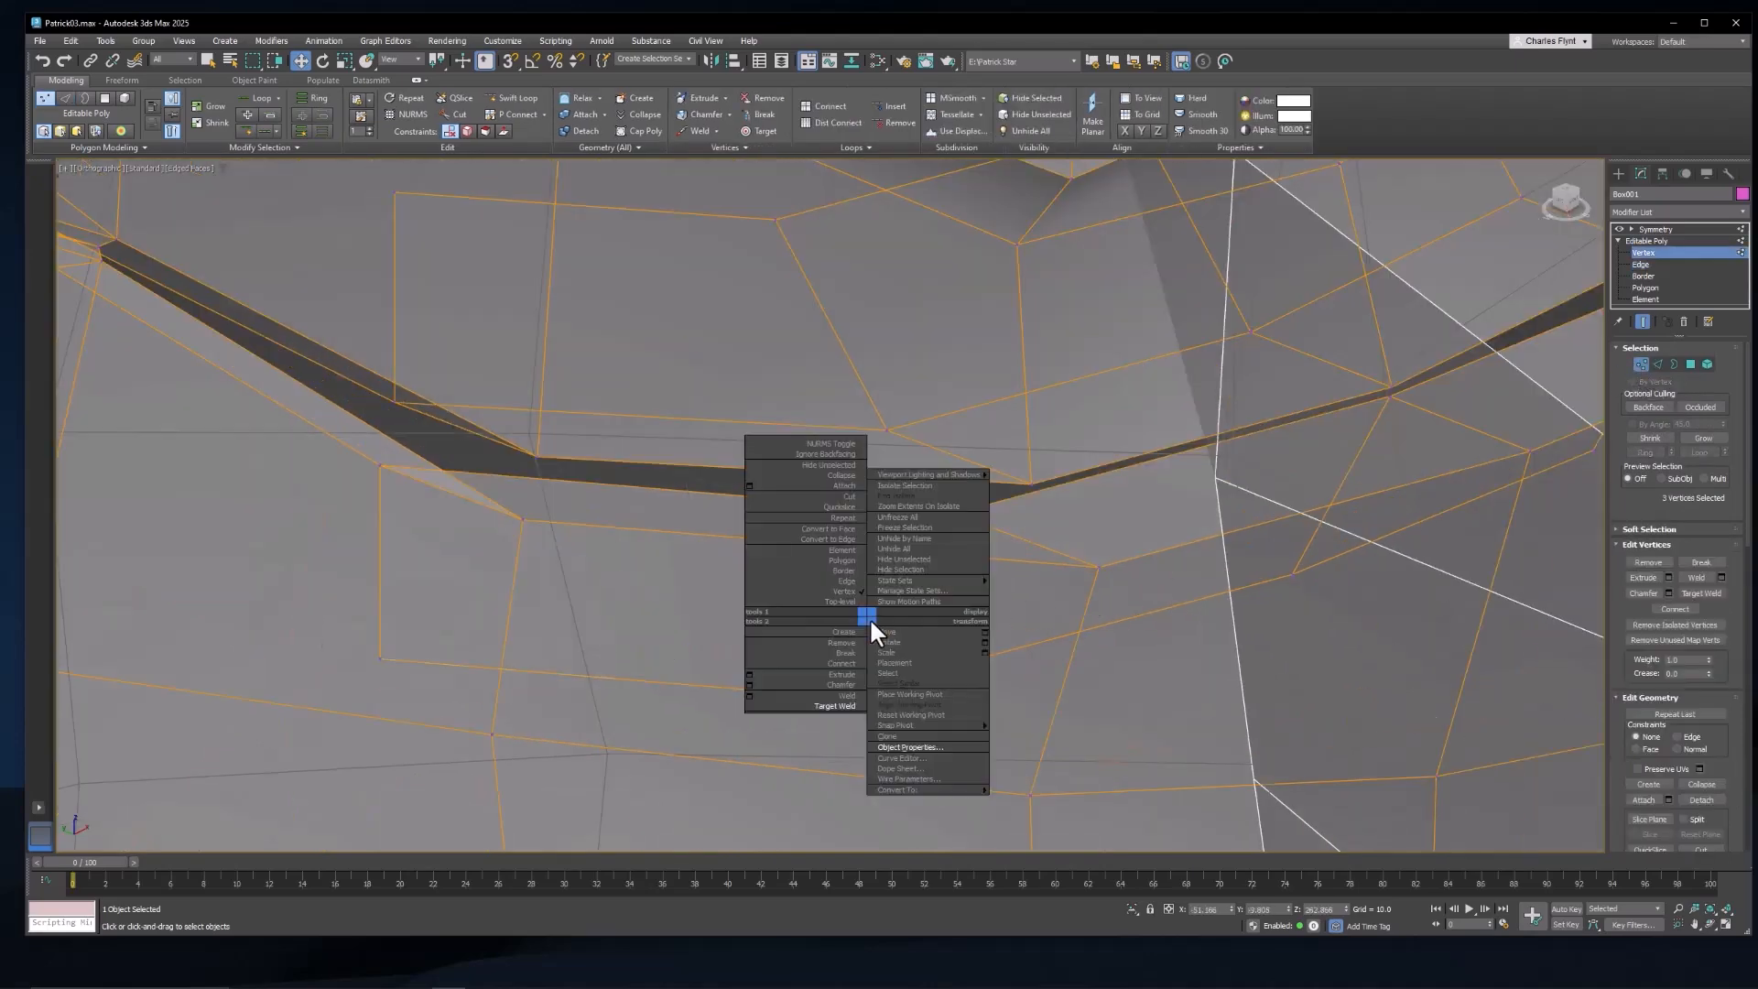
pyautogui.click(835, 704)
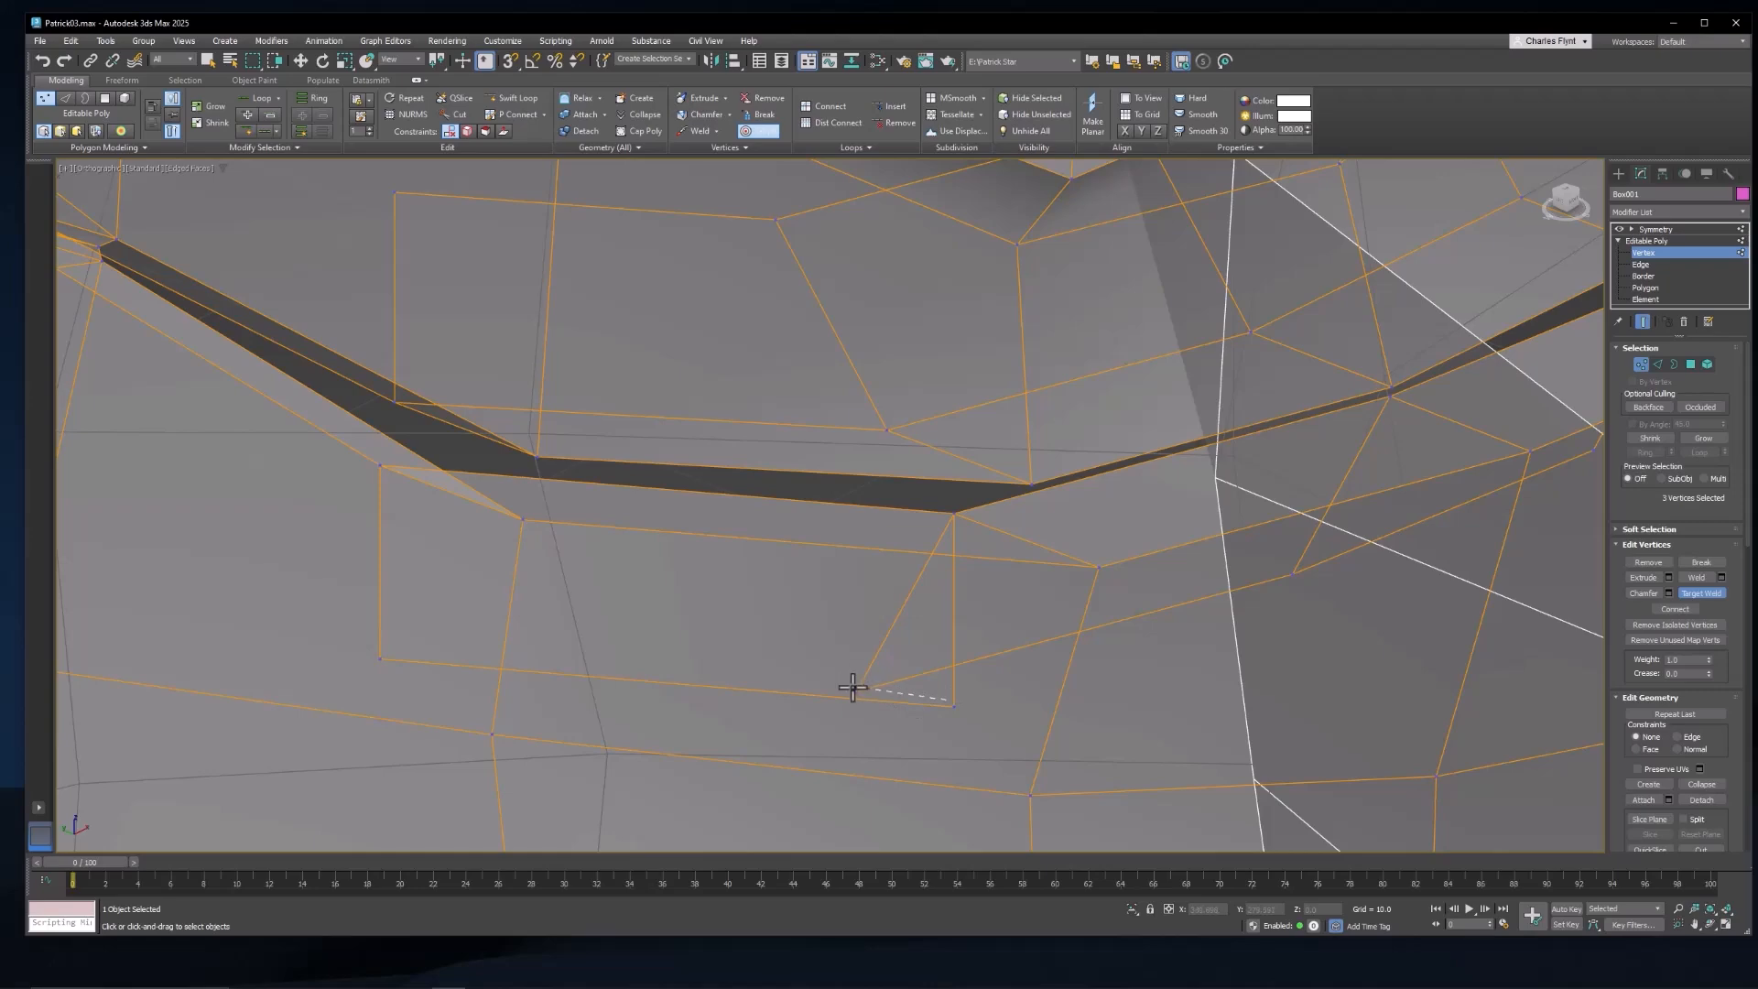
pyautogui.scroll(-3, 859, 686)
pyautogui.keyDown('alt'); pyautogui.moveTo(855, 683); pyautogui.dragTo(1102, 792, button='middle'); pyautogui.keyUp('alt')
pyautogui.press('w')
# Step: Select the rear vertices of the newest upper and lower mouth faces and move them back into the head
pyautogui.click(774, 449)
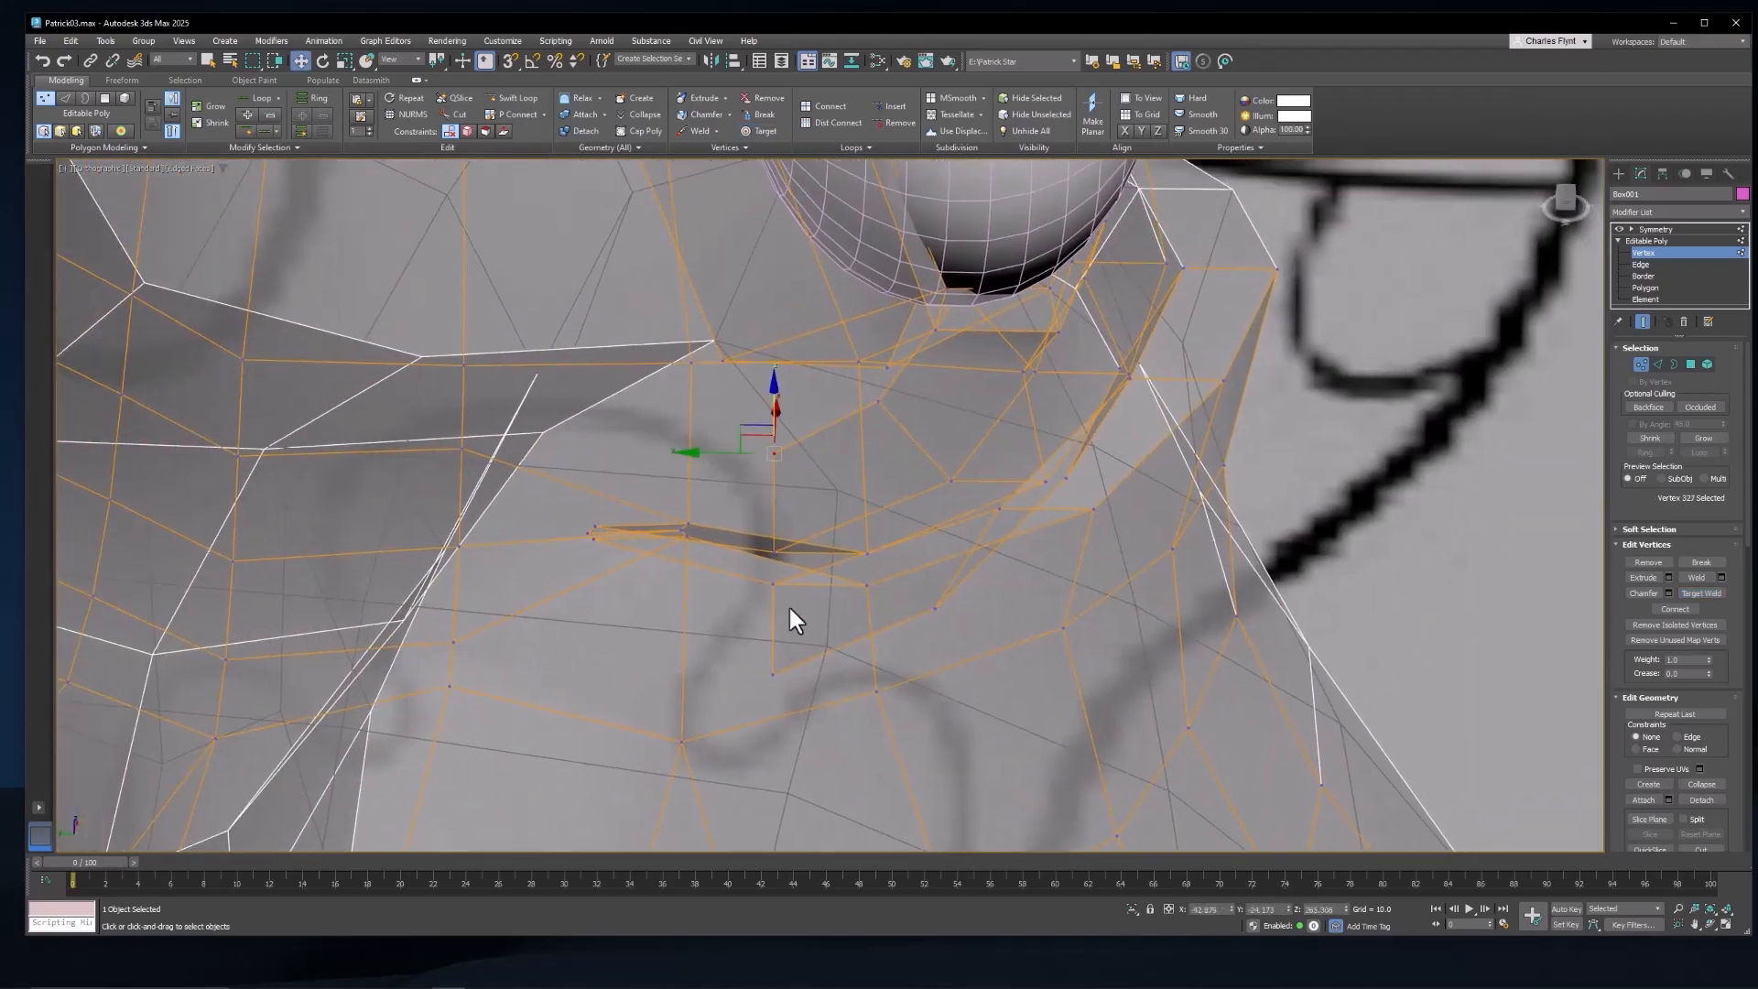
pyautogui.keyDown('ctrl'); pyautogui.click(778, 662); pyautogui.keyUp('ctrl')
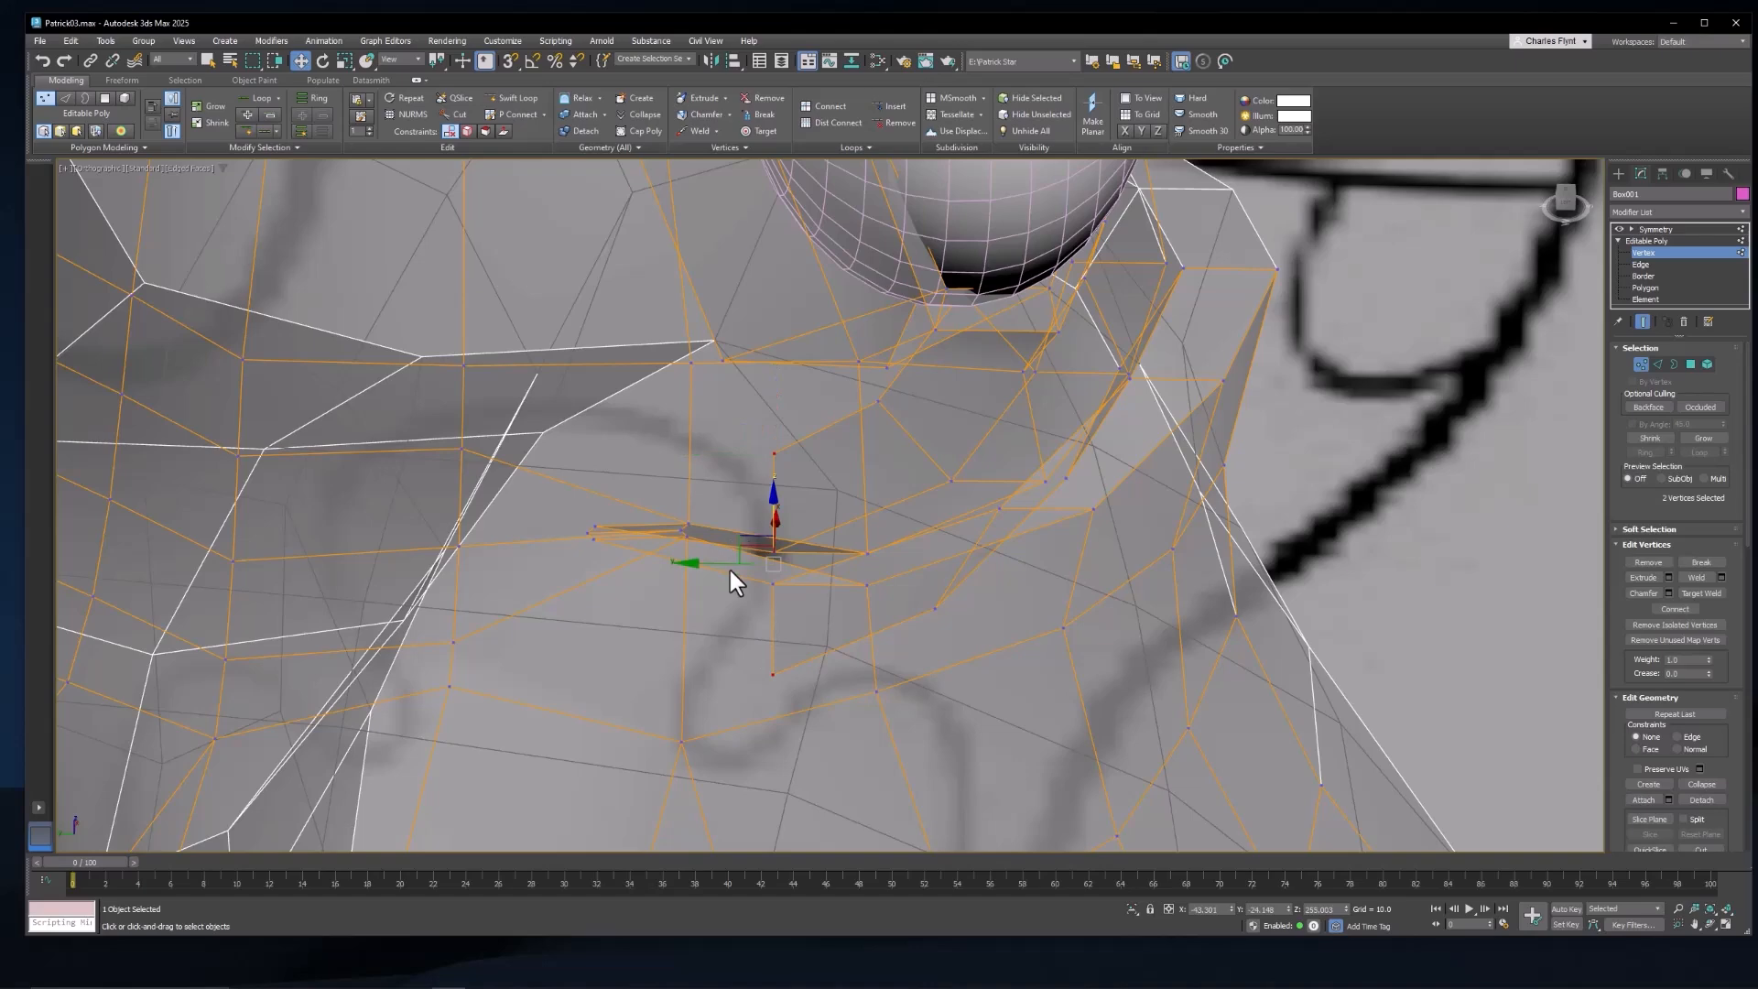
pyautogui.moveTo(728, 569); pyautogui.dragTo(668, 565)
pyautogui.keyDown('alt'); pyautogui.moveTo(920, 517); pyautogui.dragTo(929, 554, button='middle'); pyautogui.keyUp('alt')
pyautogui.keyDown('alt'); pyautogui.moveTo(898, 584); pyautogui.dragTo(882, 590, button='middle'); pyautogui.keyUp('alt')
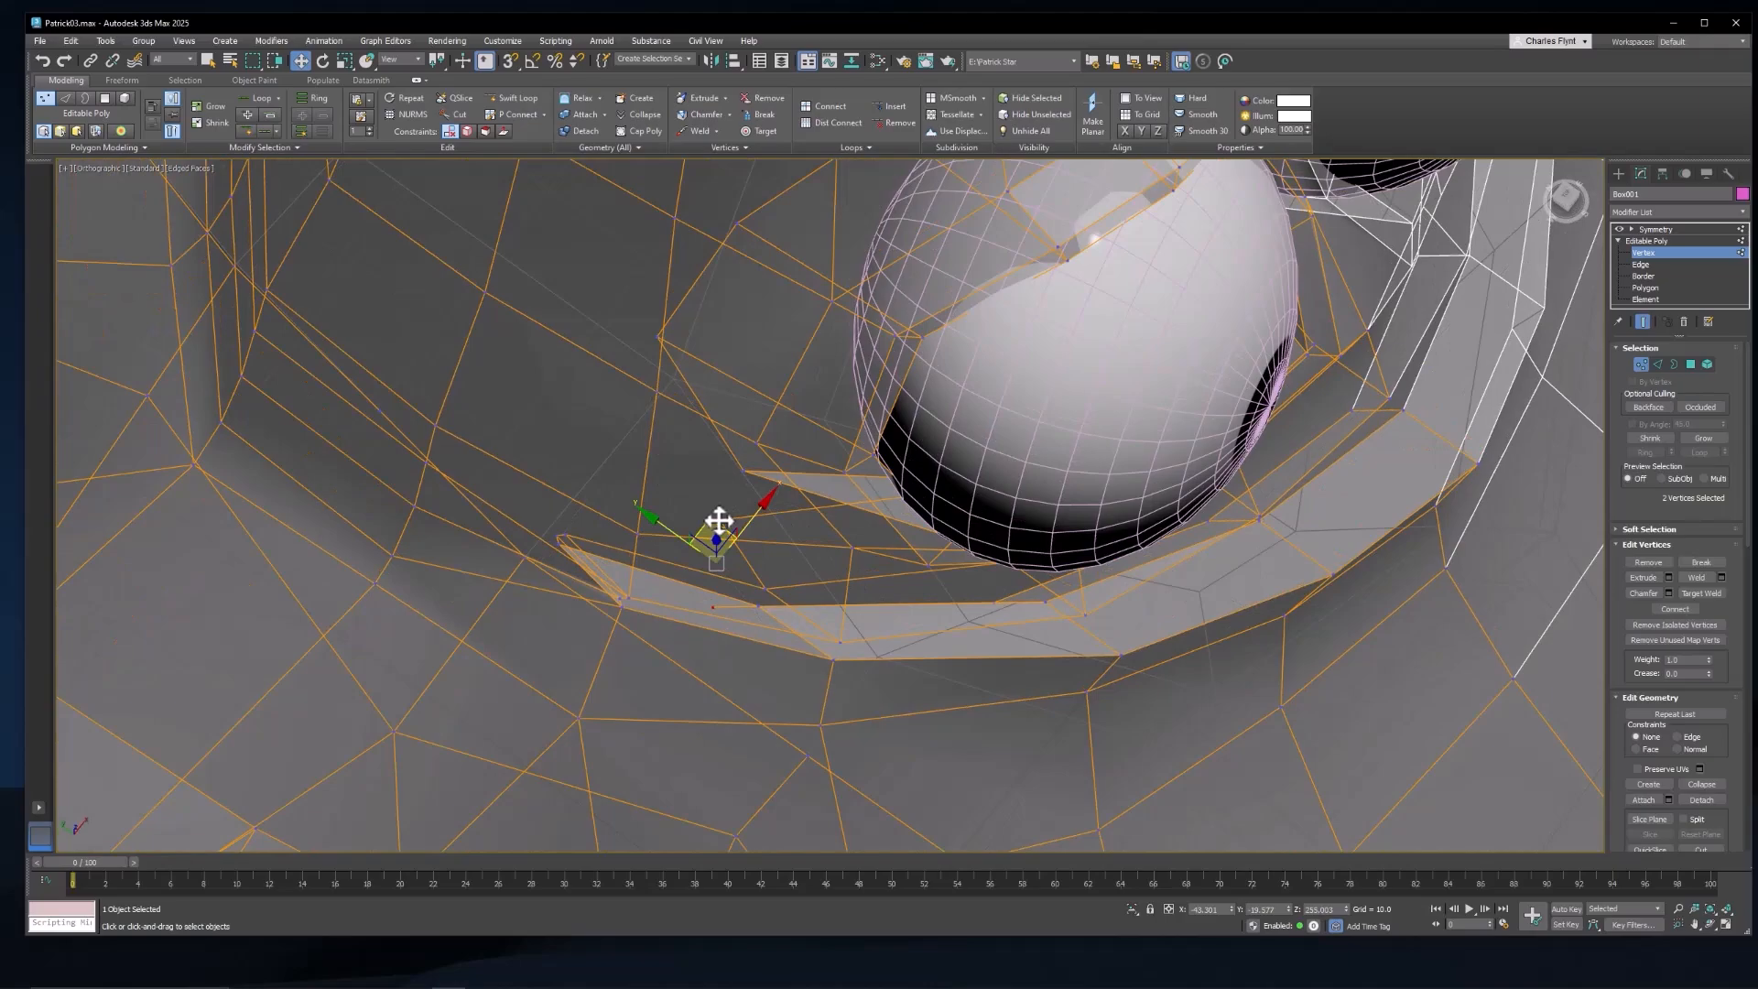
# Step: Extend the upper-lip inner edge nearest the mouth corner upward and target-weld its front vertex to the neighbouring upper face
pyautogui.keyDown('alt'); pyautogui.moveTo(774, 536); pyautogui.dragTo(975, 429, button='middle'); pyautogui.keyUp('alt')
pyautogui.scroll(2, 704, 527)
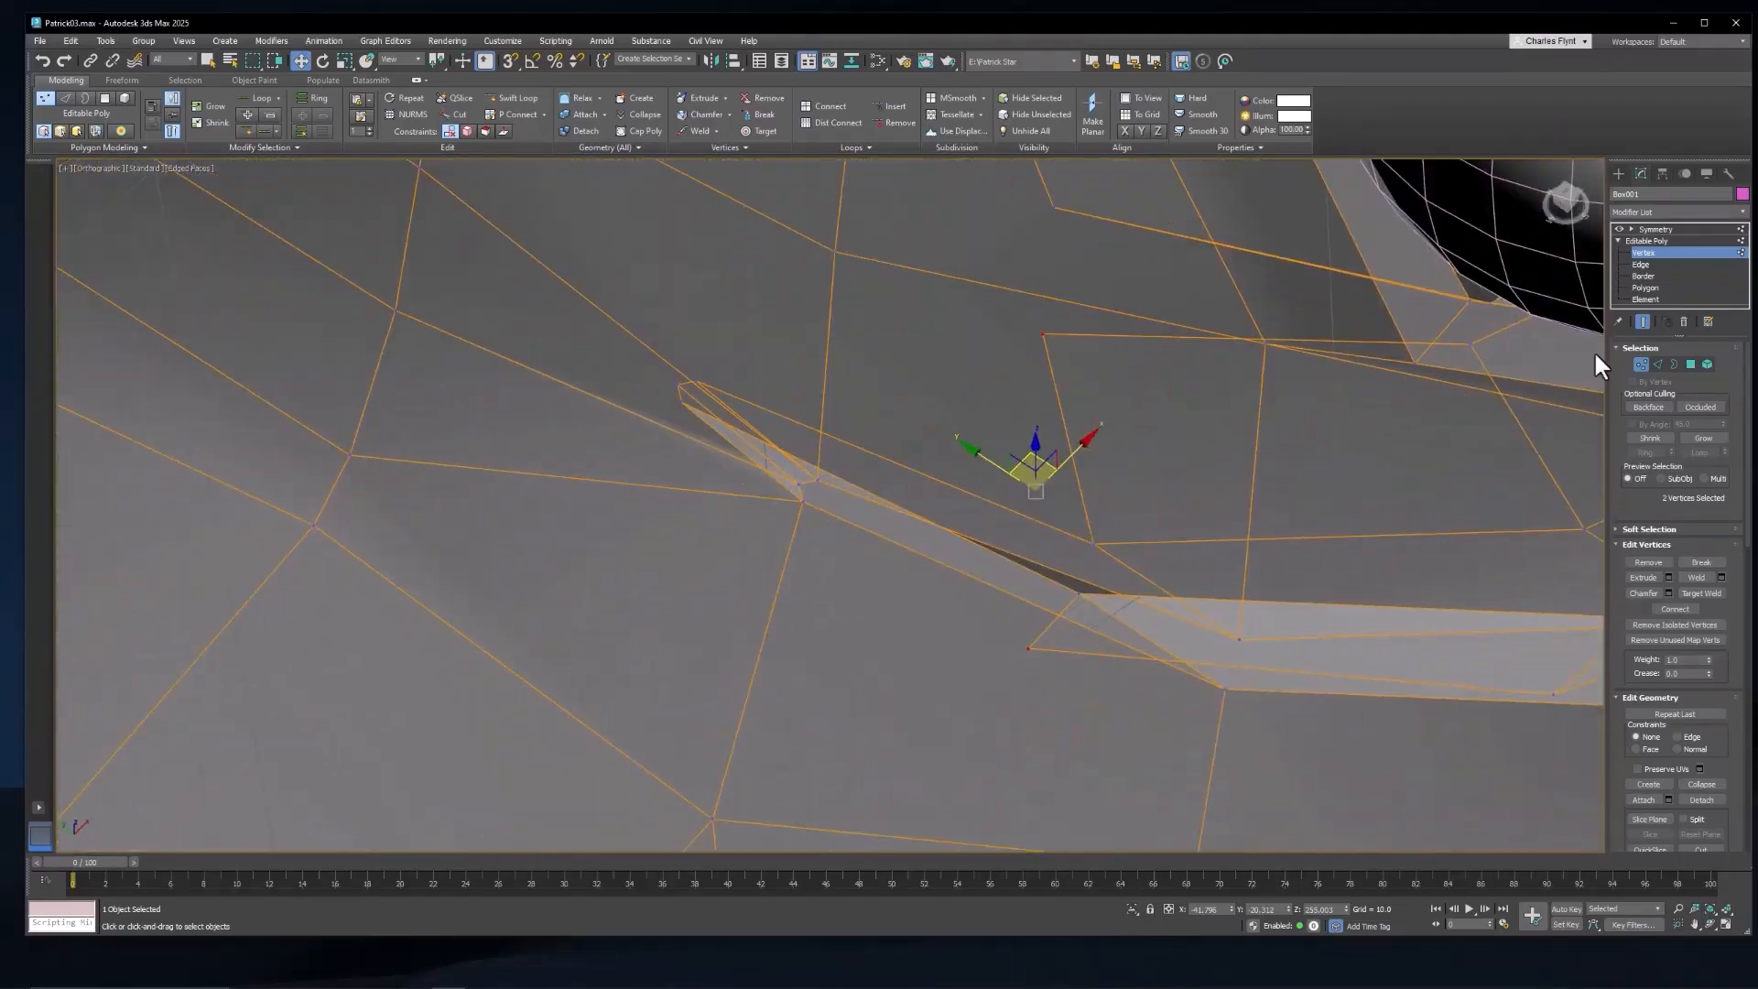
pyautogui.click(1656, 363)
pyautogui.click(914, 474)
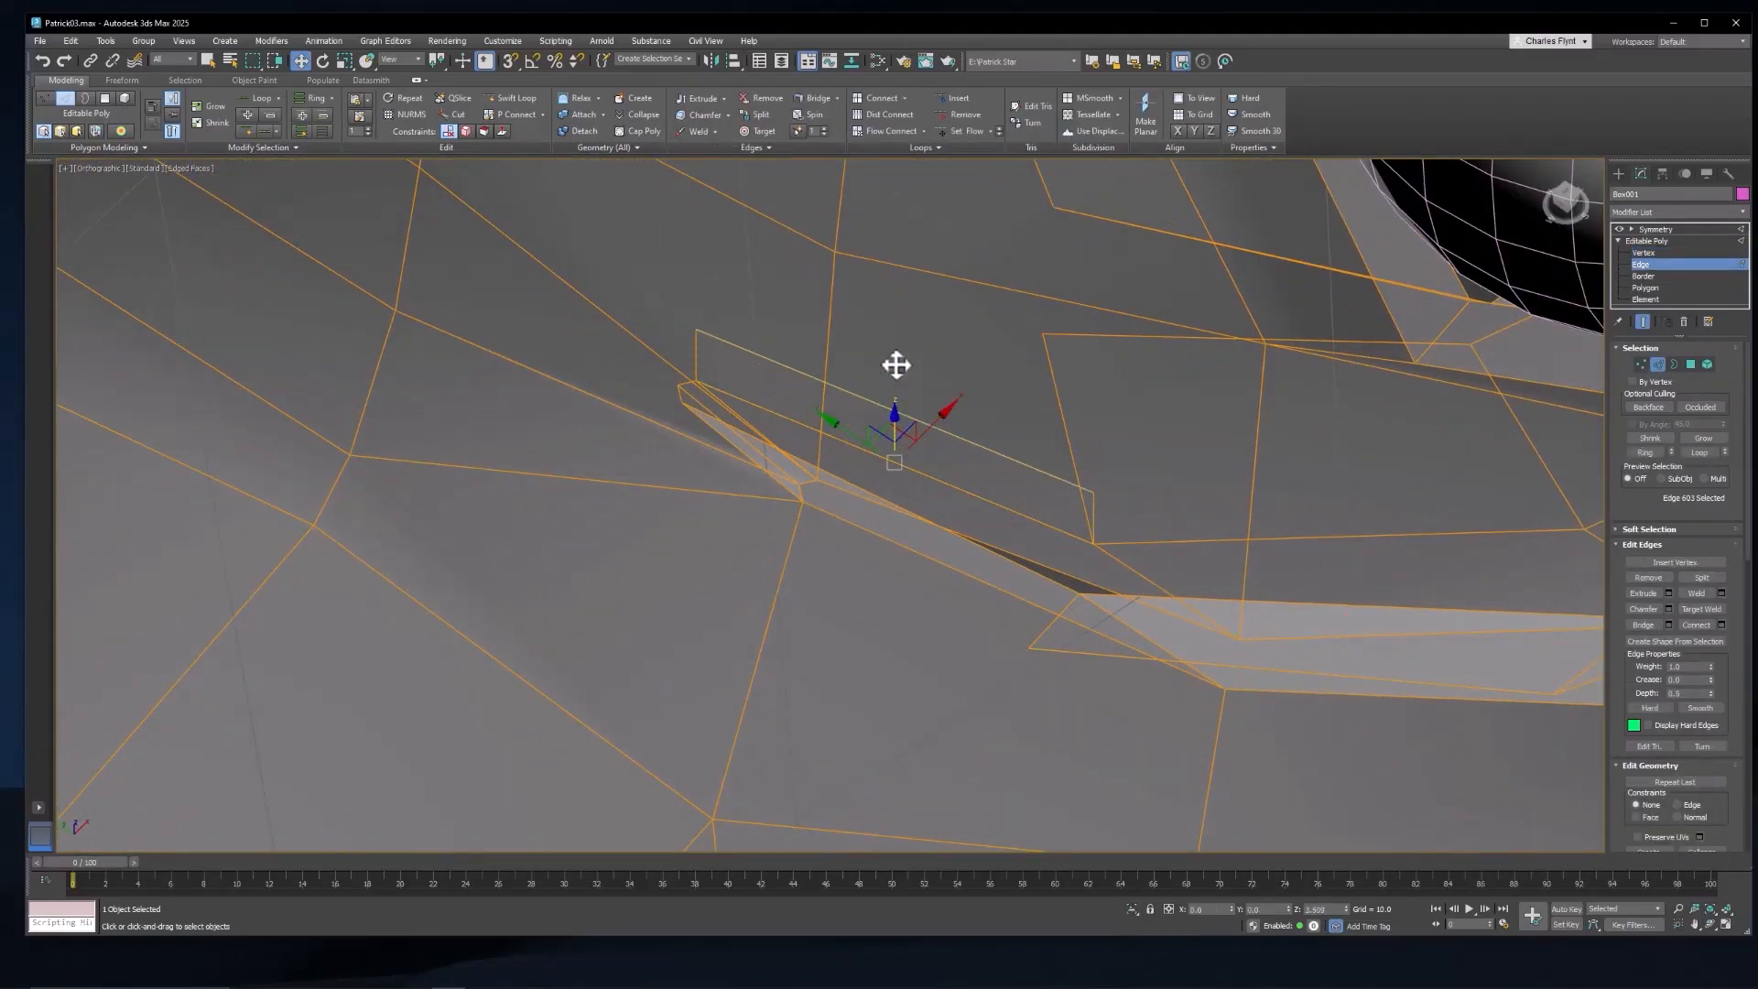
pyautogui.moveTo(896, 365); pyautogui.dragTo(929, 275)
pyautogui.keyDown('alt'); pyautogui.moveTo(1118, 403); pyautogui.dragTo(1155, 377, button='middle'); pyautogui.keyUp('alt')
pyautogui.click(1642, 363)
pyautogui.rightClick(1113, 354)
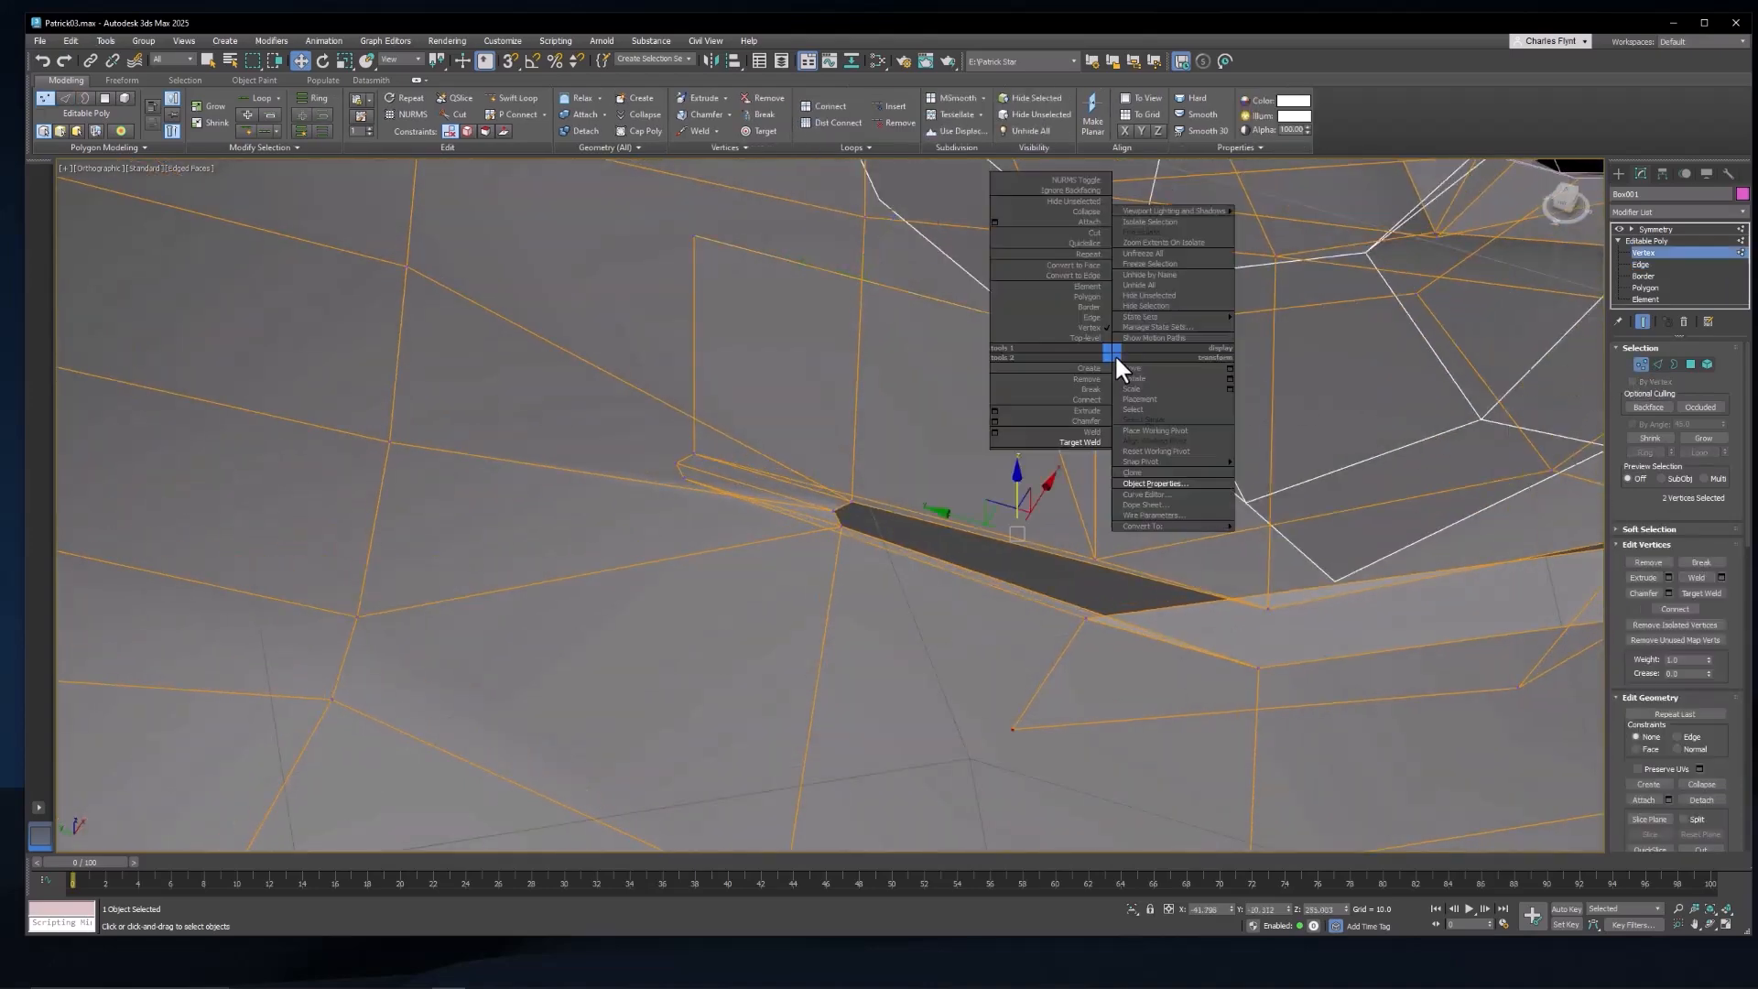
pyautogui.click(1086, 431)
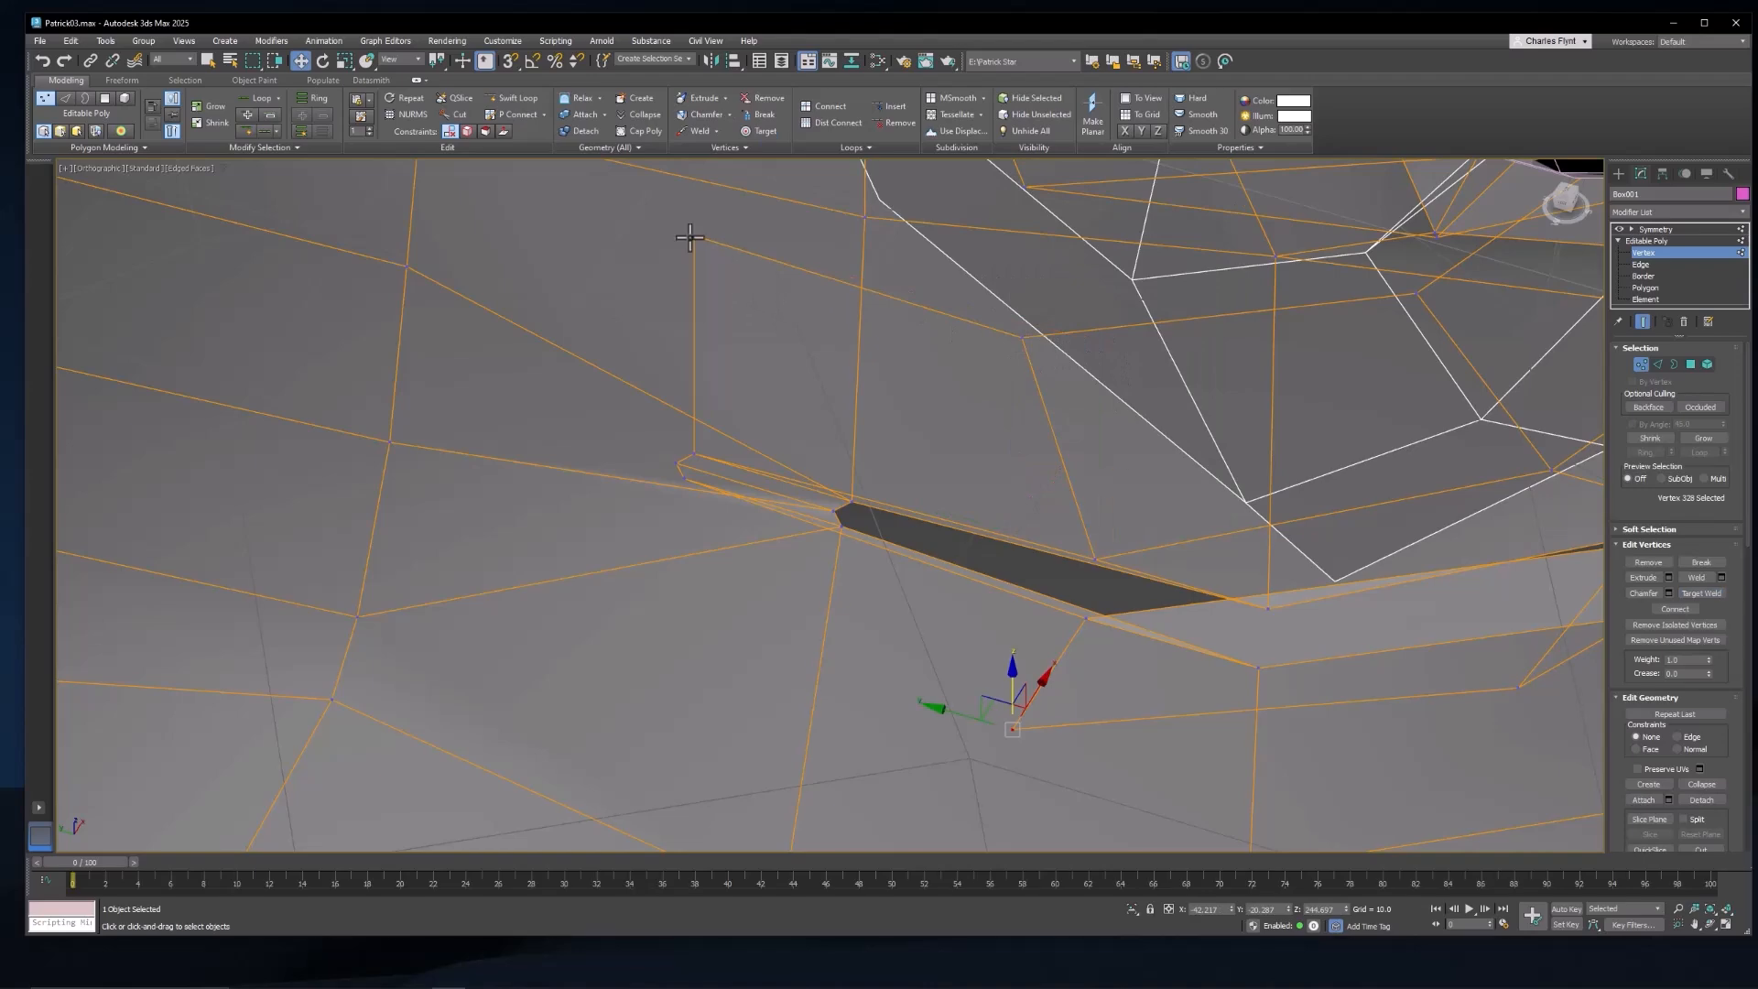
# Step: Move the top rear vertex of the corner's upper face back and slightly down inside the head
pyautogui.scroll(-3, 874, 408)
pyautogui.keyDown('alt'); pyautogui.moveTo(874, 408); pyautogui.dragTo(952, 402, button='middle'); pyautogui.keyUp('alt')
pyautogui.keyDown('alt'); pyautogui.moveTo(752, 322); pyautogui.dragTo(755, 285, button='middle'); pyautogui.keyUp('alt')
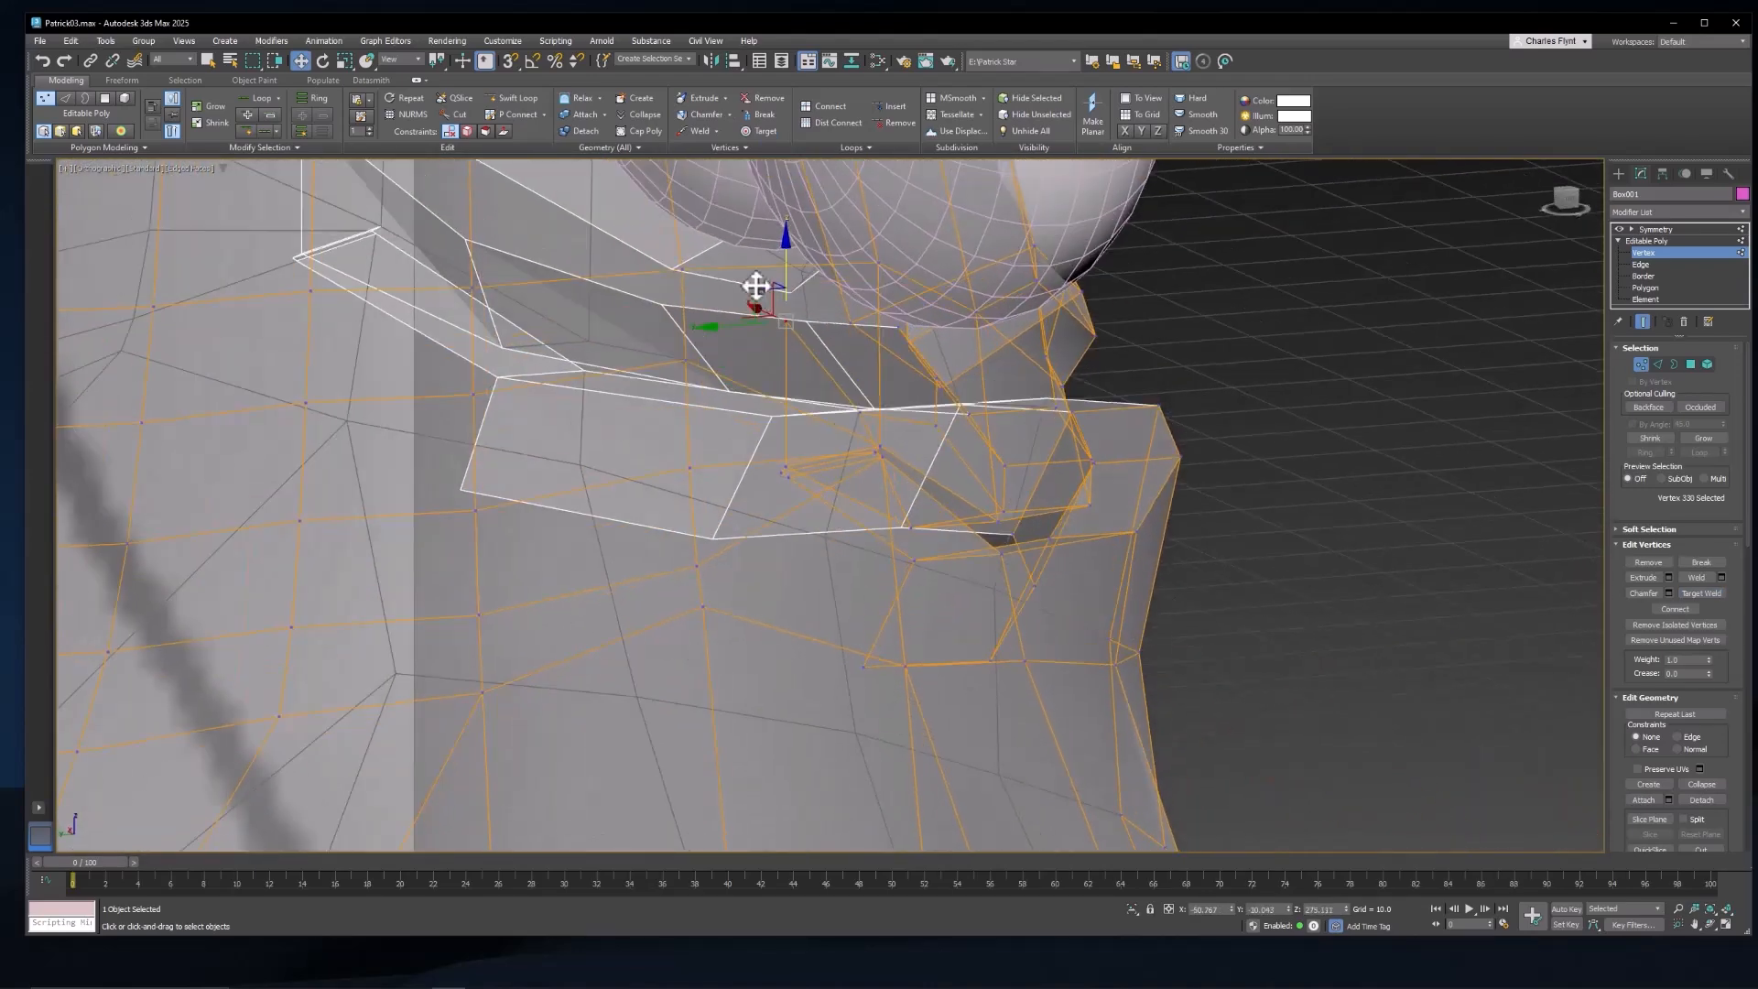
pyautogui.moveTo(744, 293); pyautogui.dragTo(704, 346)
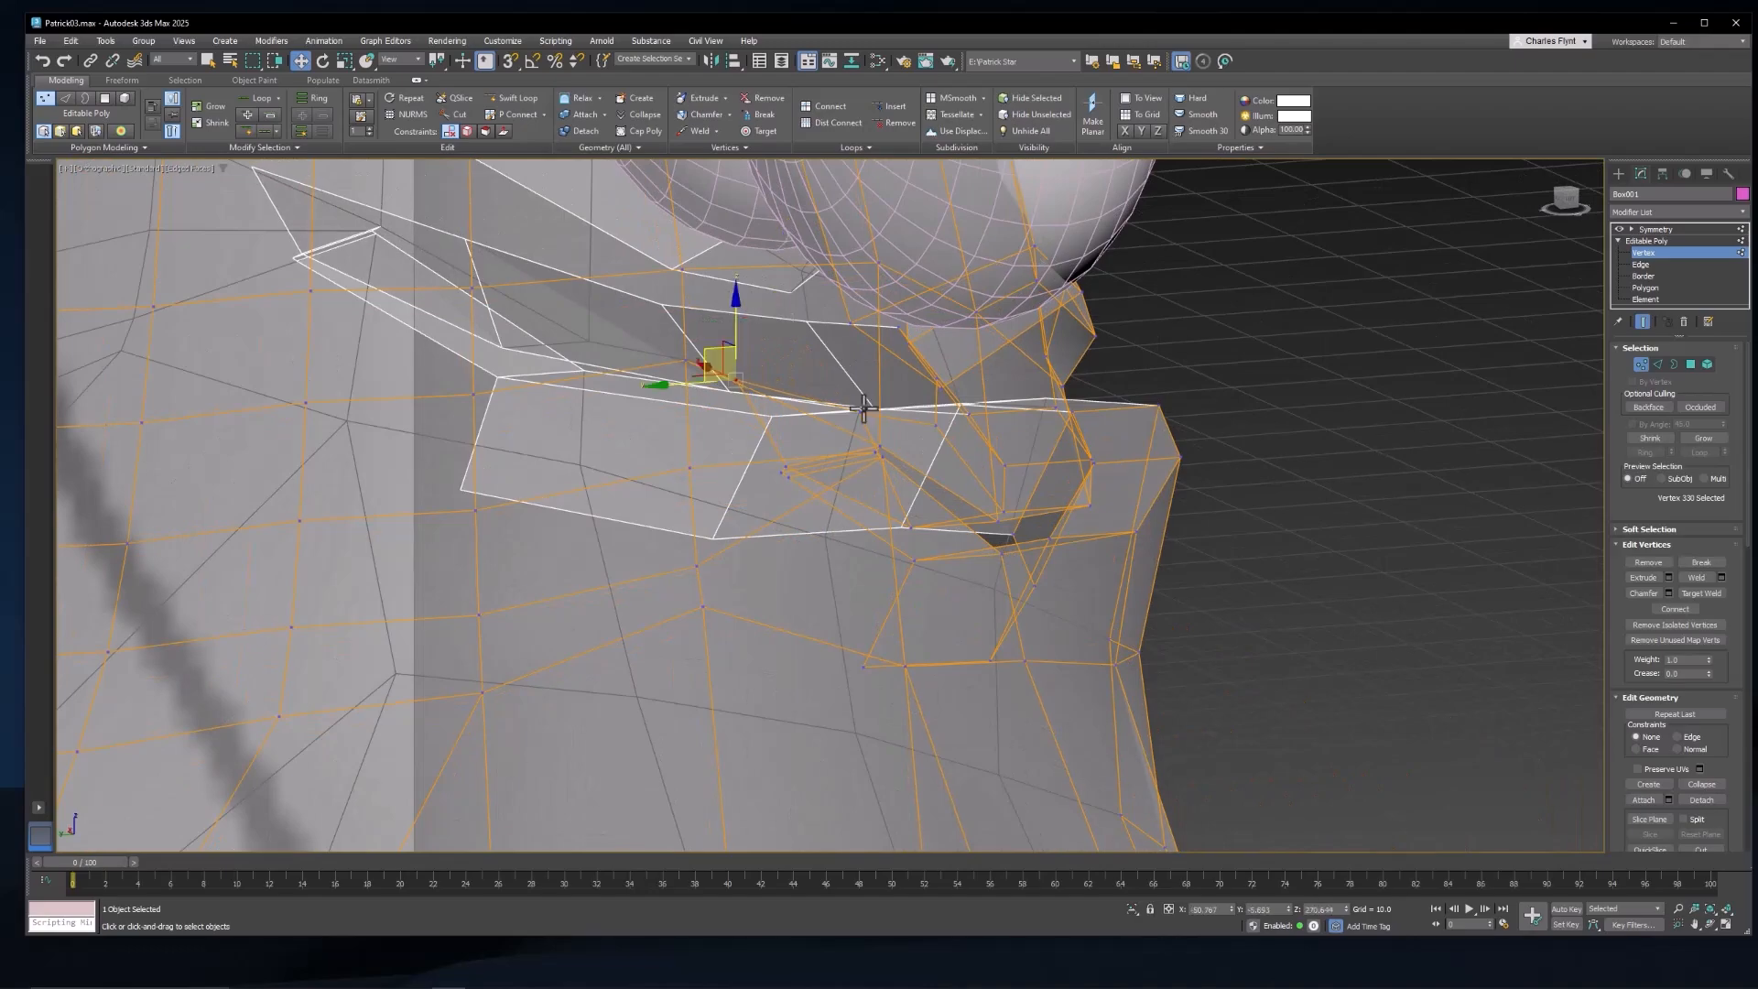
pyautogui.keyDown('alt'); pyautogui.moveTo(863, 408); pyautogui.dragTo(714, 347, button='middle'); pyautogui.keyUp('alt')
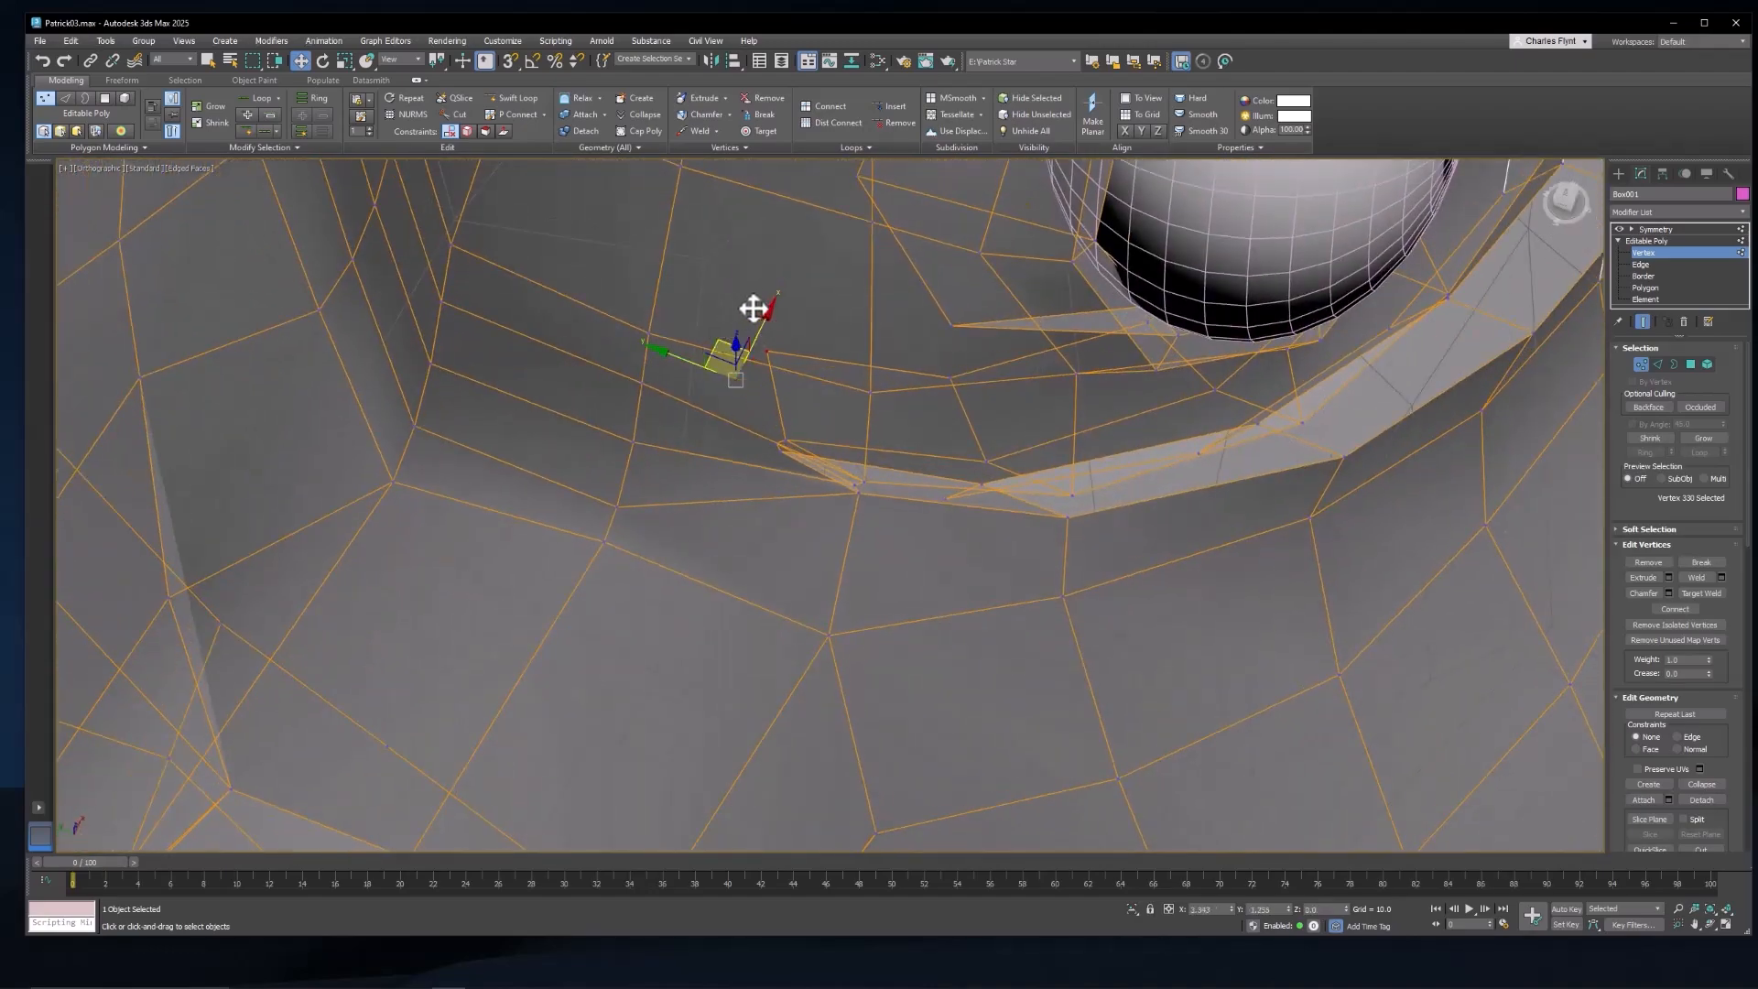
# Step: Extend the lower-lip inner edge at the mouth corner downward and target-weld its front vertex to the neighbouring lower face
pyautogui.keyDown('alt'); pyautogui.moveTo(752, 308); pyautogui.dragTo(1252, 418, button='middle'); pyautogui.keyUp('alt')
pyautogui.click(1657, 363)
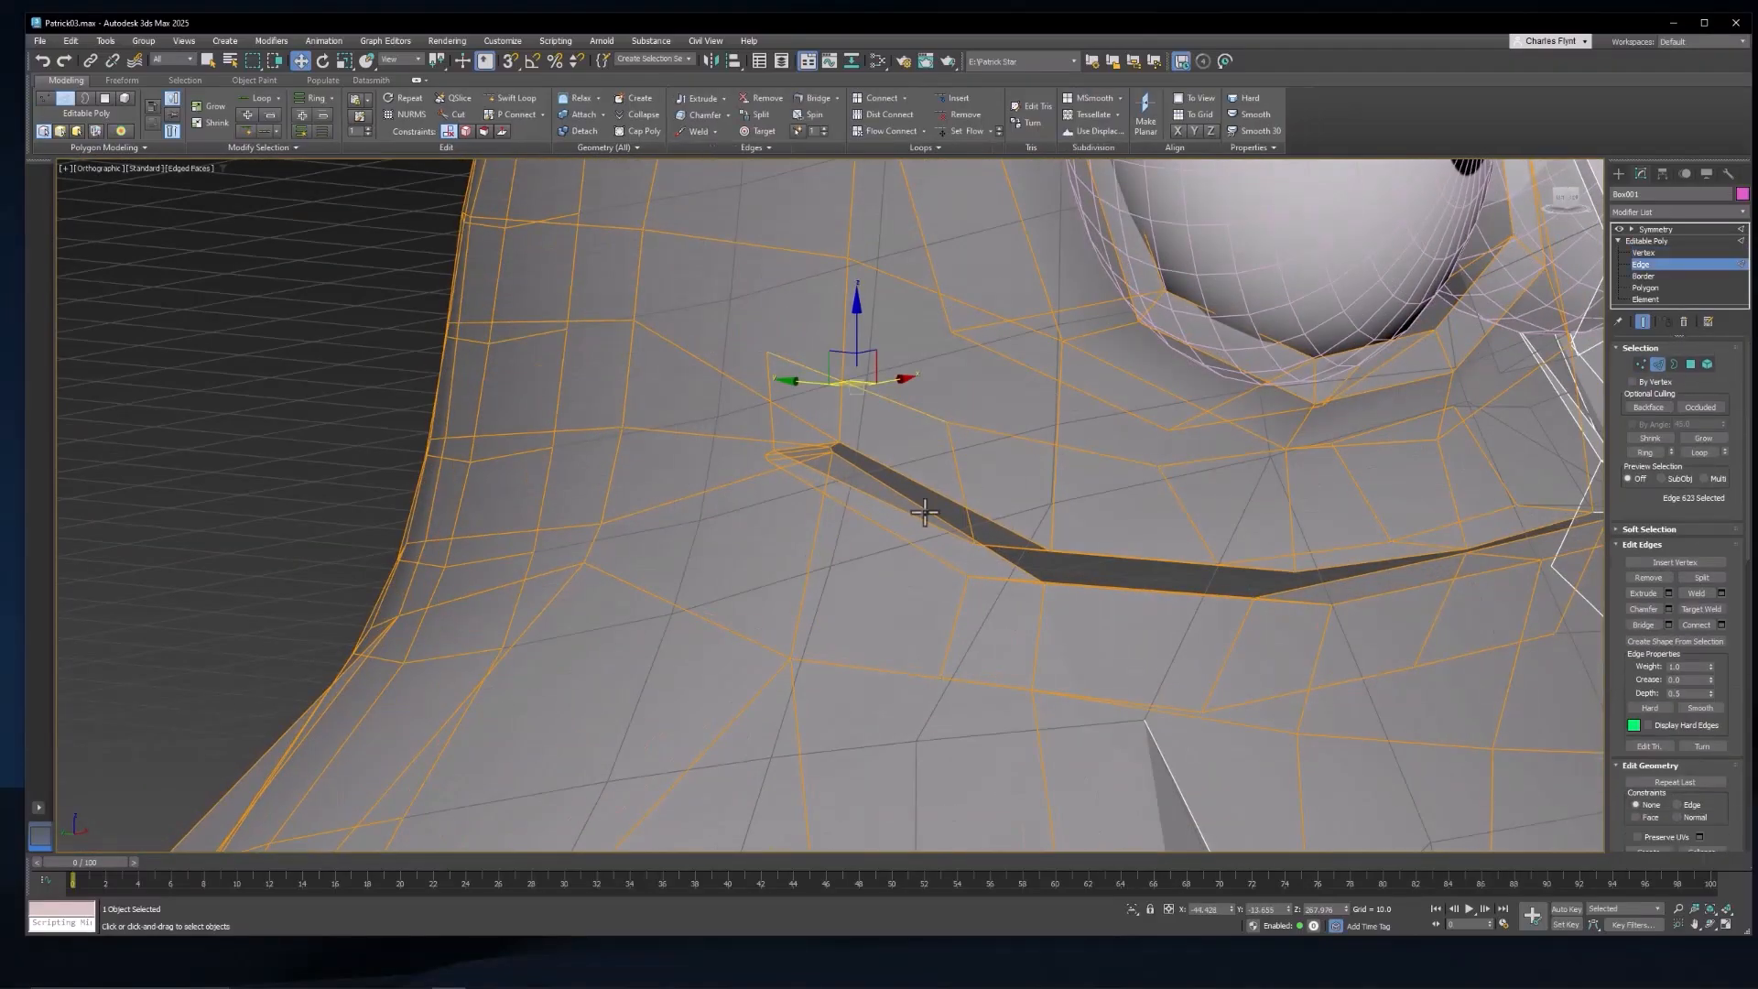
pyautogui.click(892, 536)
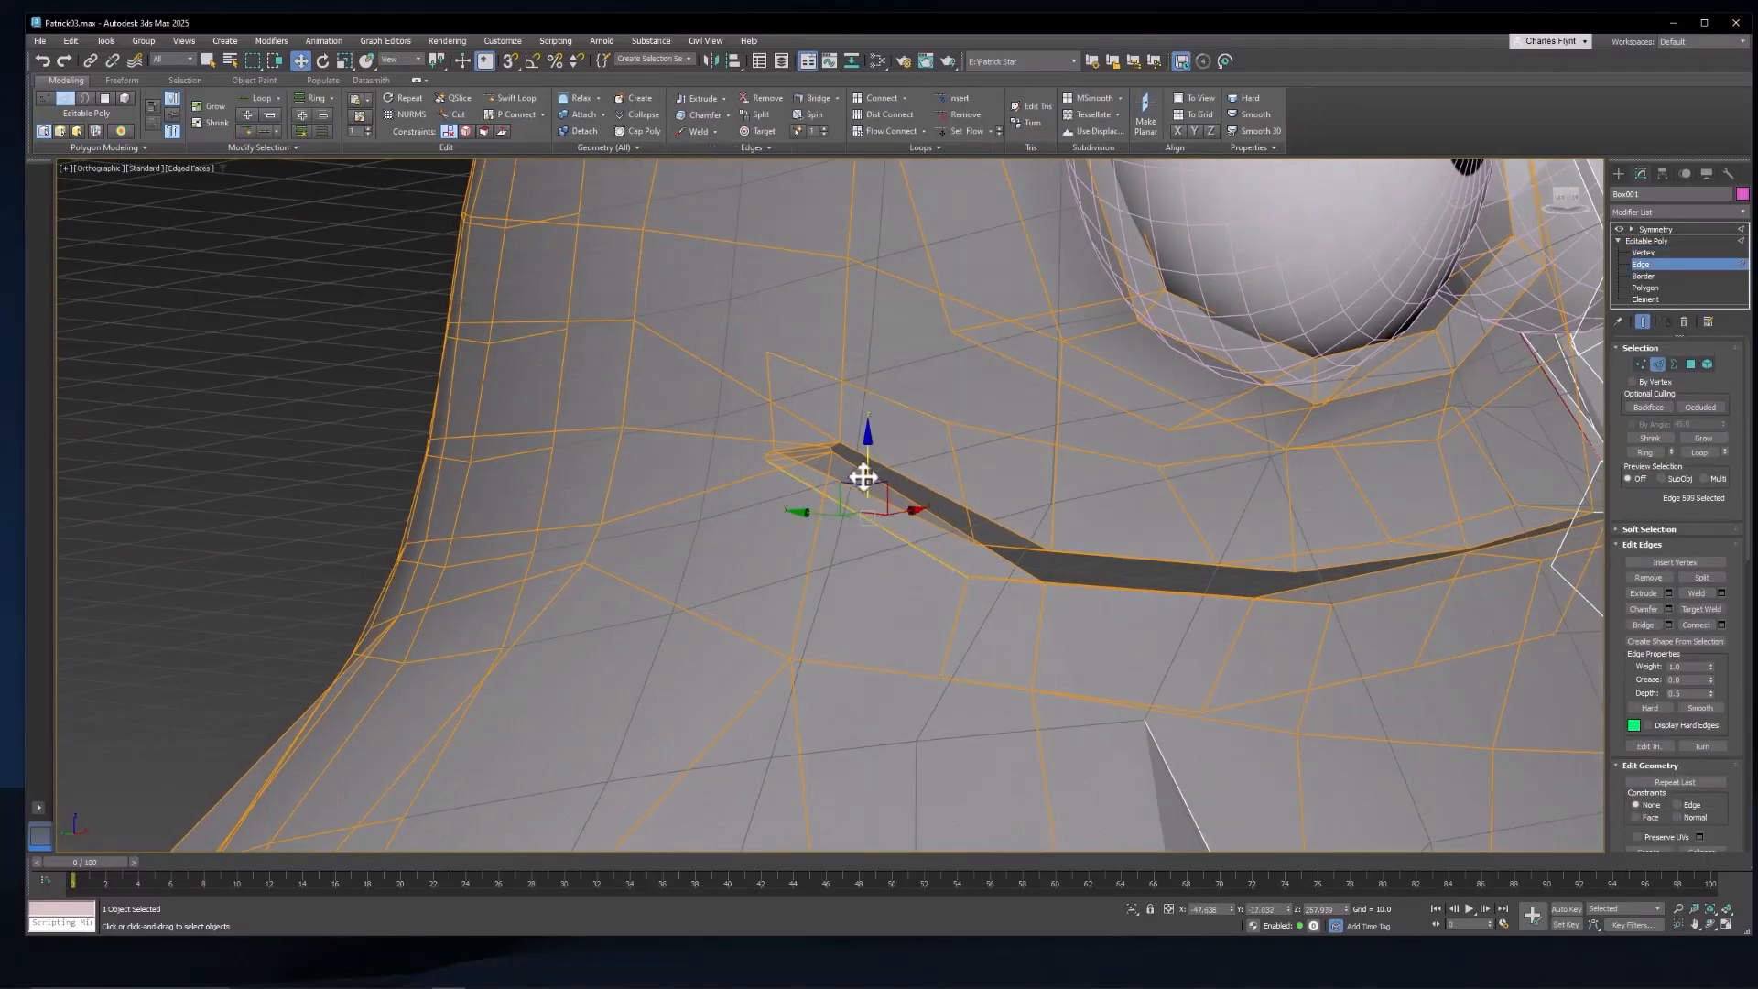
pyautogui.moveTo(863, 477); pyautogui.dragTo(851, 583)
pyautogui.keyDown('alt'); pyautogui.moveTo(1037, 647); pyautogui.dragTo(1074, 668, button='middle'); pyautogui.keyUp('alt')
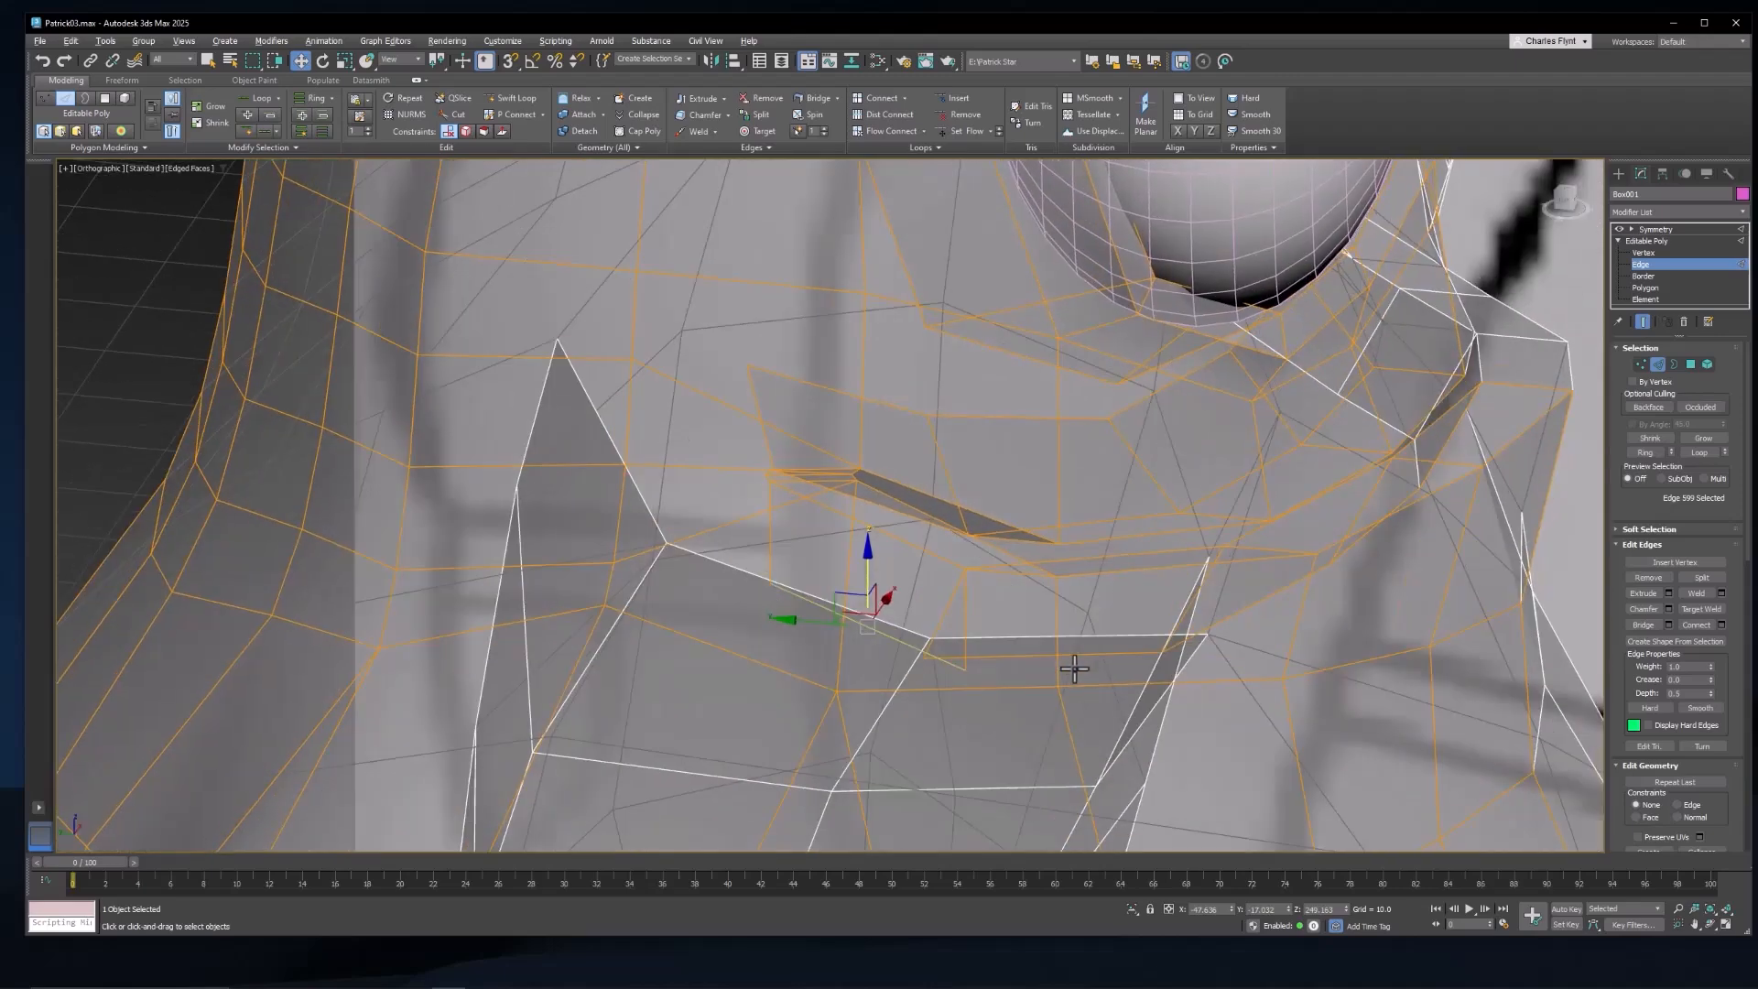
pyautogui.rightClick(1062, 648)
pyautogui.press('Escape')
pyautogui.click(1641, 363)
pyautogui.rightClick(1035, 617)
pyautogui.click(1001, 698)
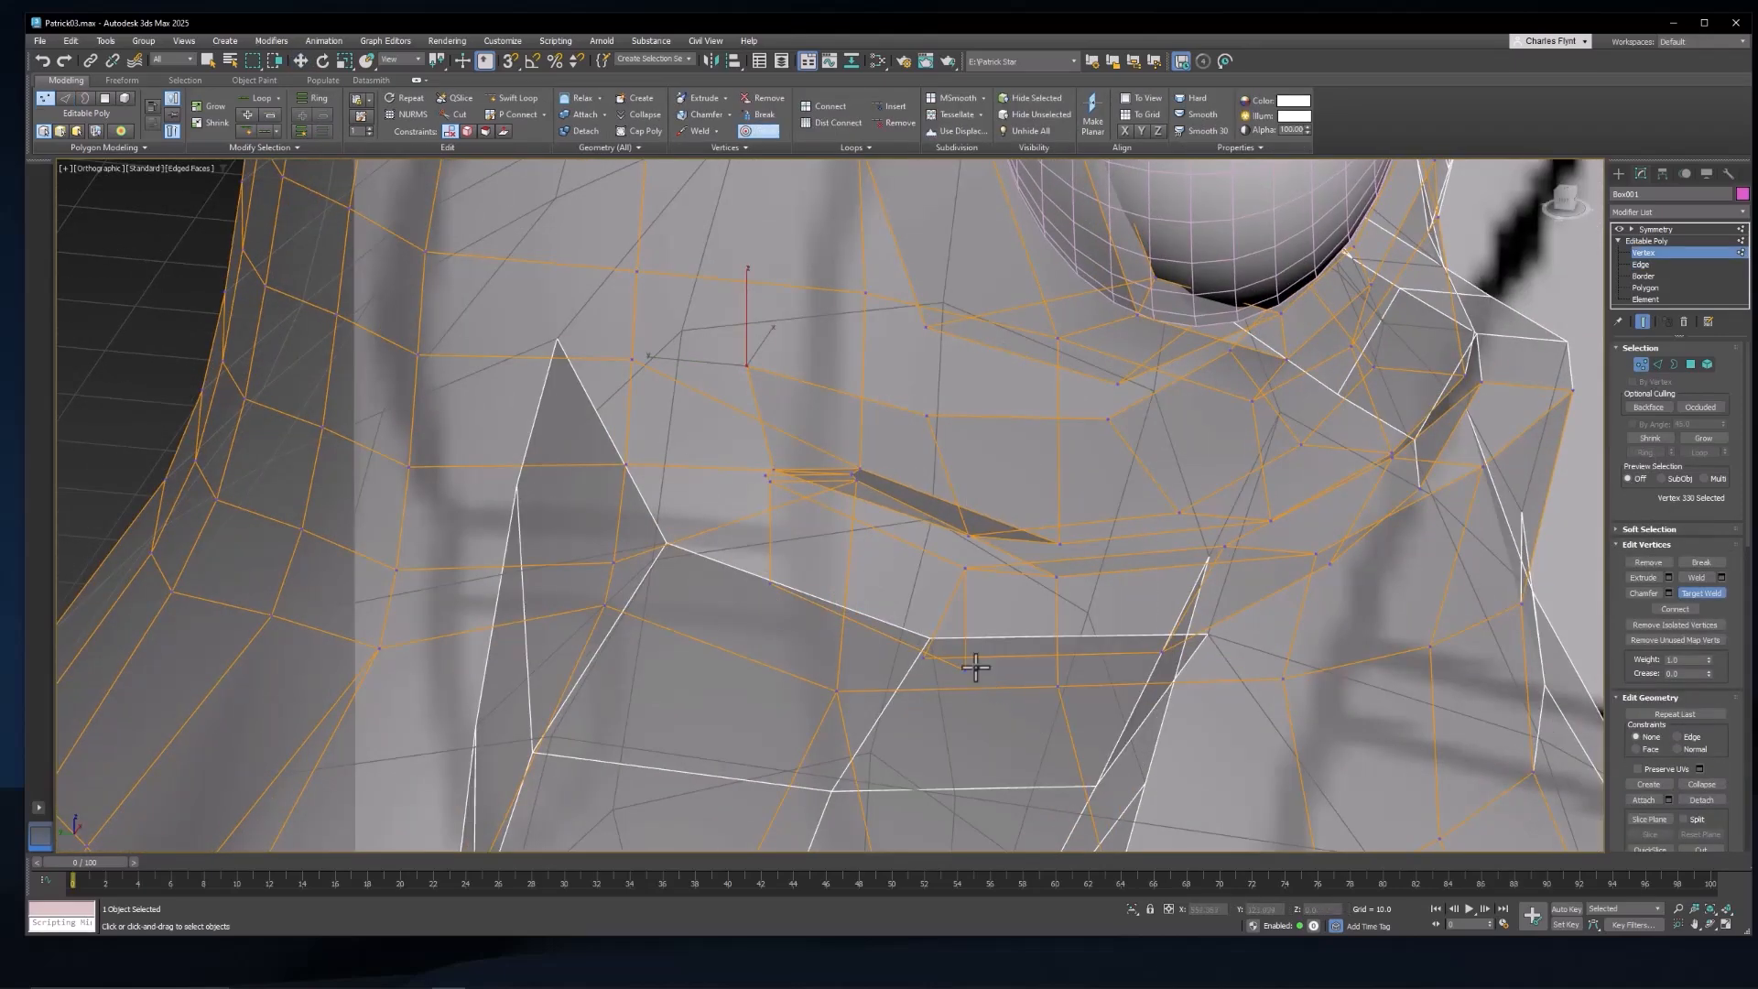
# Step: Move the bottom rear vertex of the corner's lower face back inside the head
pyautogui.press('w')
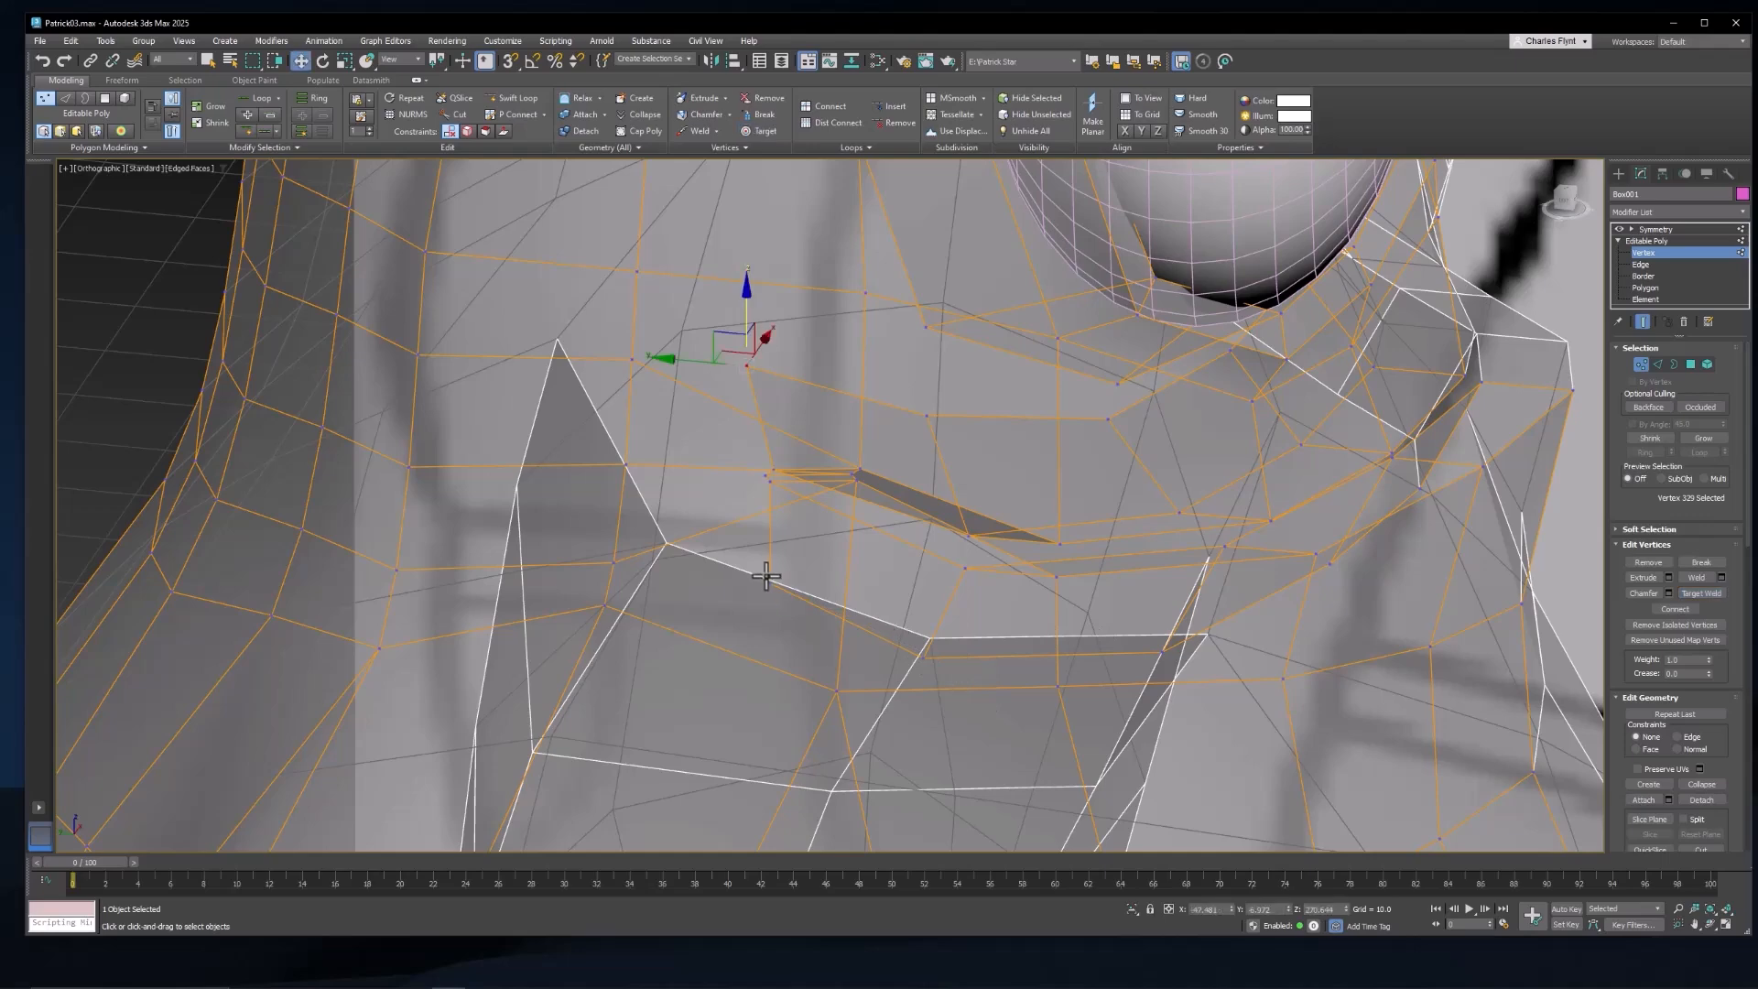
pyautogui.keyDown('alt'); pyautogui.moveTo(840, 604); pyautogui.dragTo(937, 652, button='middle'); pyautogui.keyUp('alt')
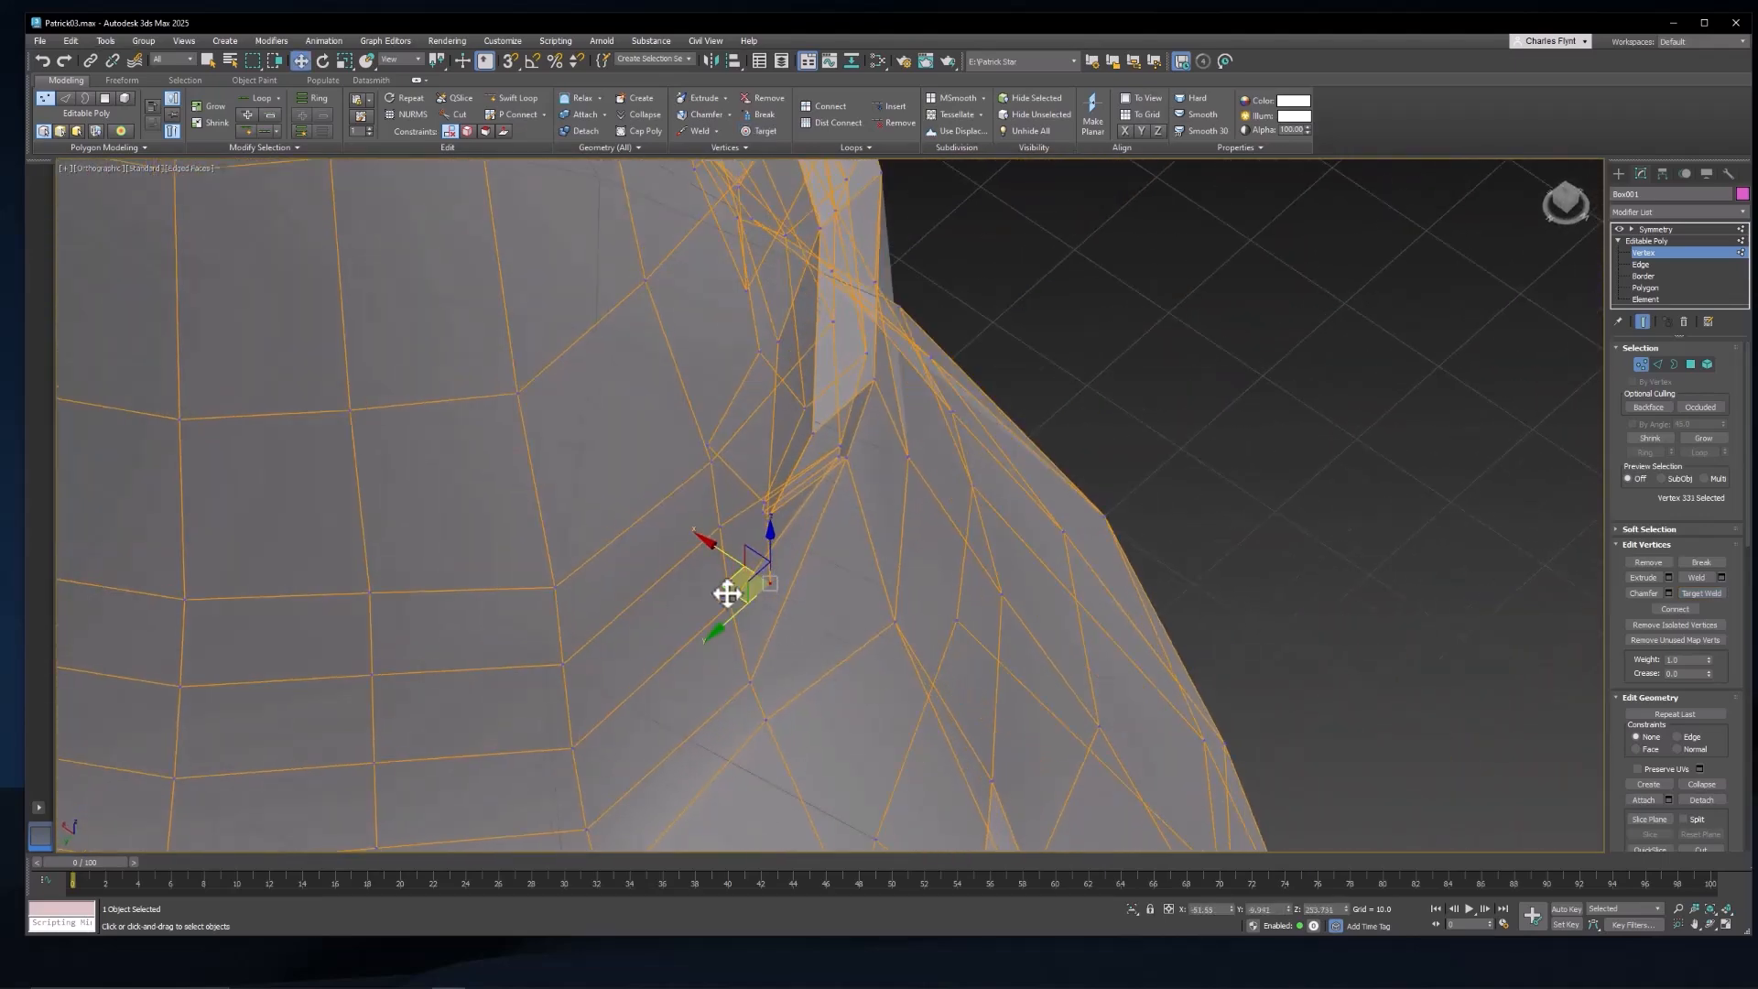
pyautogui.keyDown('alt'); pyautogui.moveTo(697, 593); pyautogui.dragTo(717, 547, button='middle'); pyautogui.keyUp('alt')
pyautogui.moveTo(717, 545)
pyautogui.mouseDown()
pyautogui.moveTo(701, 543)
pyautogui.moveTo(719, 541)
pyautogui.mouseUp()
pyautogui.keyDown('alt'); pyautogui.moveTo(718, 542); pyautogui.dragTo(767, 540, button='middle'); pyautogui.keyUp('alt')
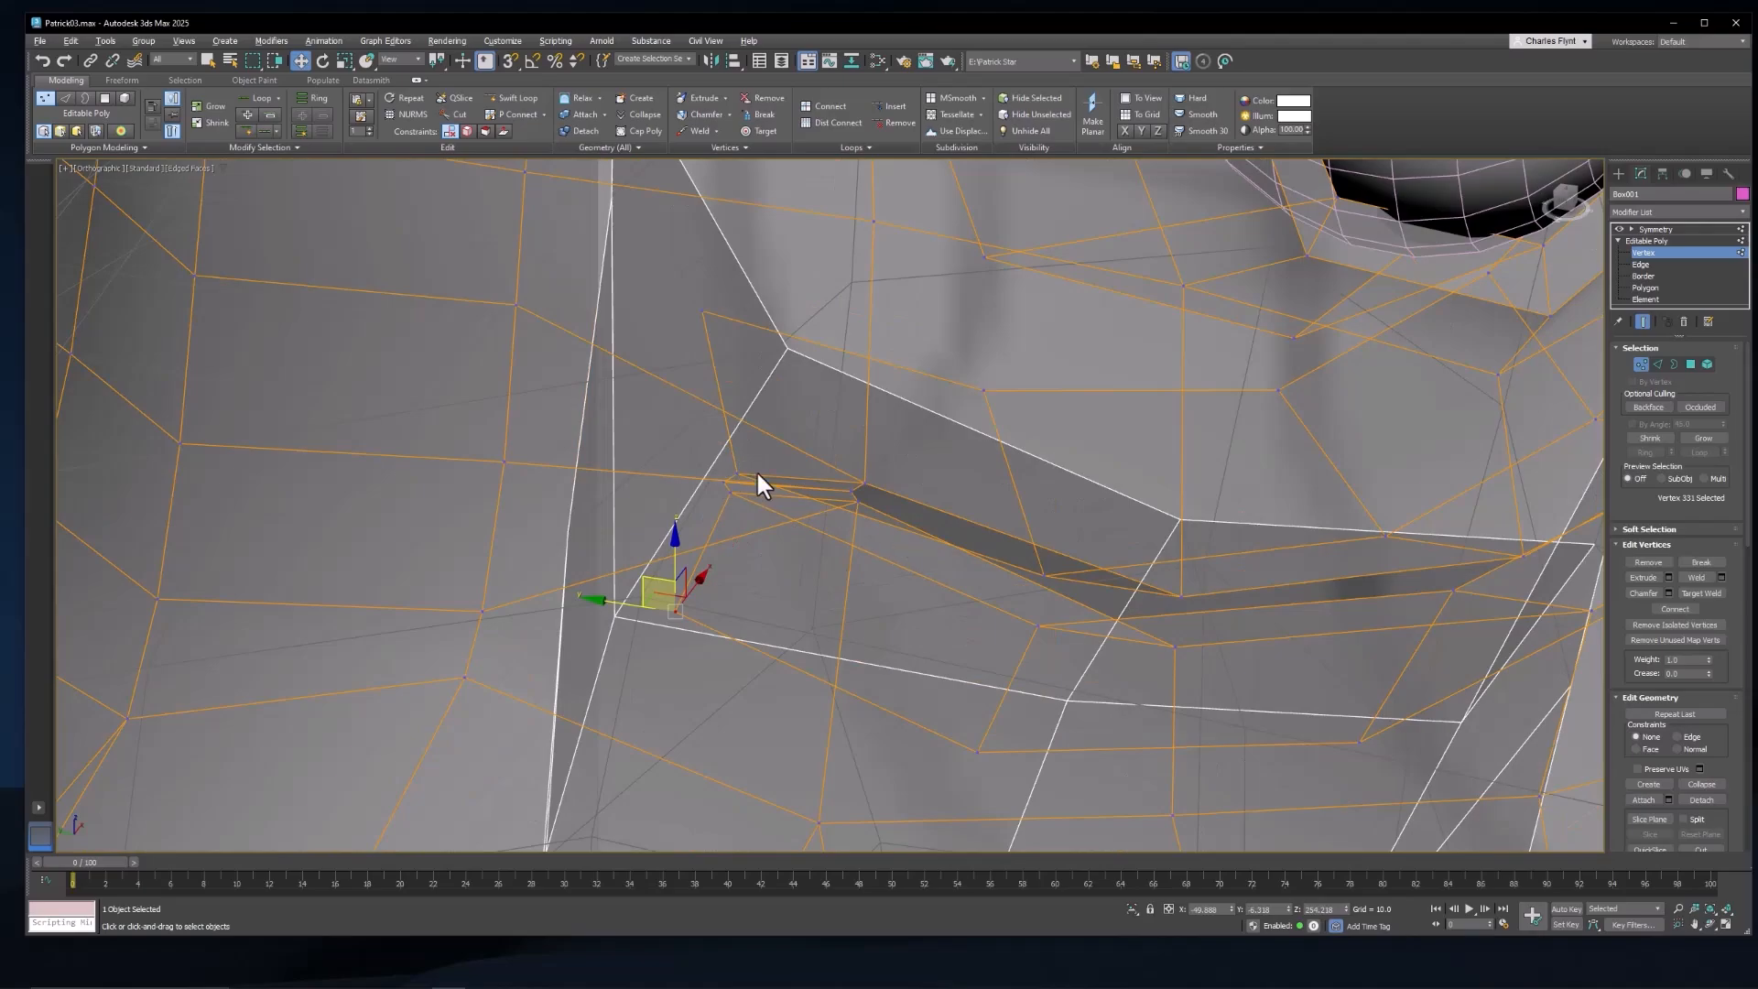
# Step: Turn off See-Through in the body's object properties
pyautogui.scroll(-6, 888, 498)
pyautogui.moveTo(997, 612)
pyautogui.keyDown('alt'); pyautogui.mouseDown(button='middle')
pyautogui.moveTo(936, 600)
pyautogui.moveTo(1026, 604)
pyautogui.moveTo(1130, 574)
pyautogui.moveTo(993, 580)
pyautogui.moveTo(1043, 574)
pyautogui.moveTo(1007, 595)
pyautogui.mouseUp(button='middle'); pyautogui.keyUp('alt')
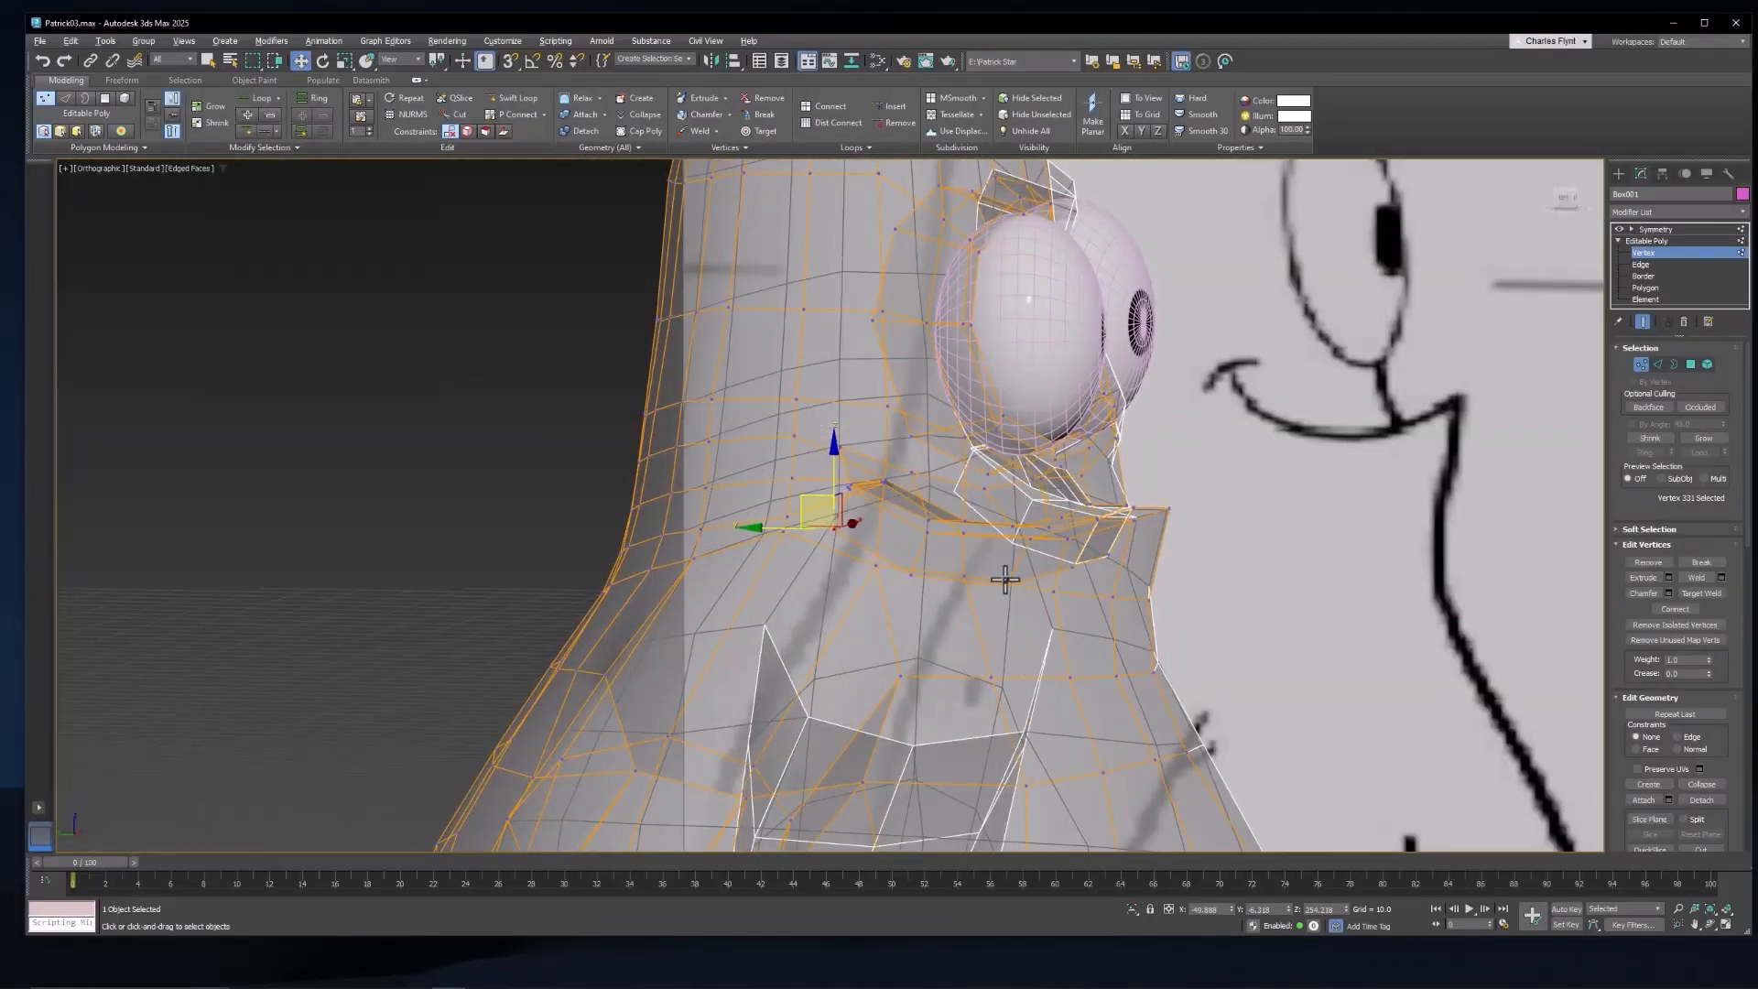
pyautogui.rightClick(992, 563)
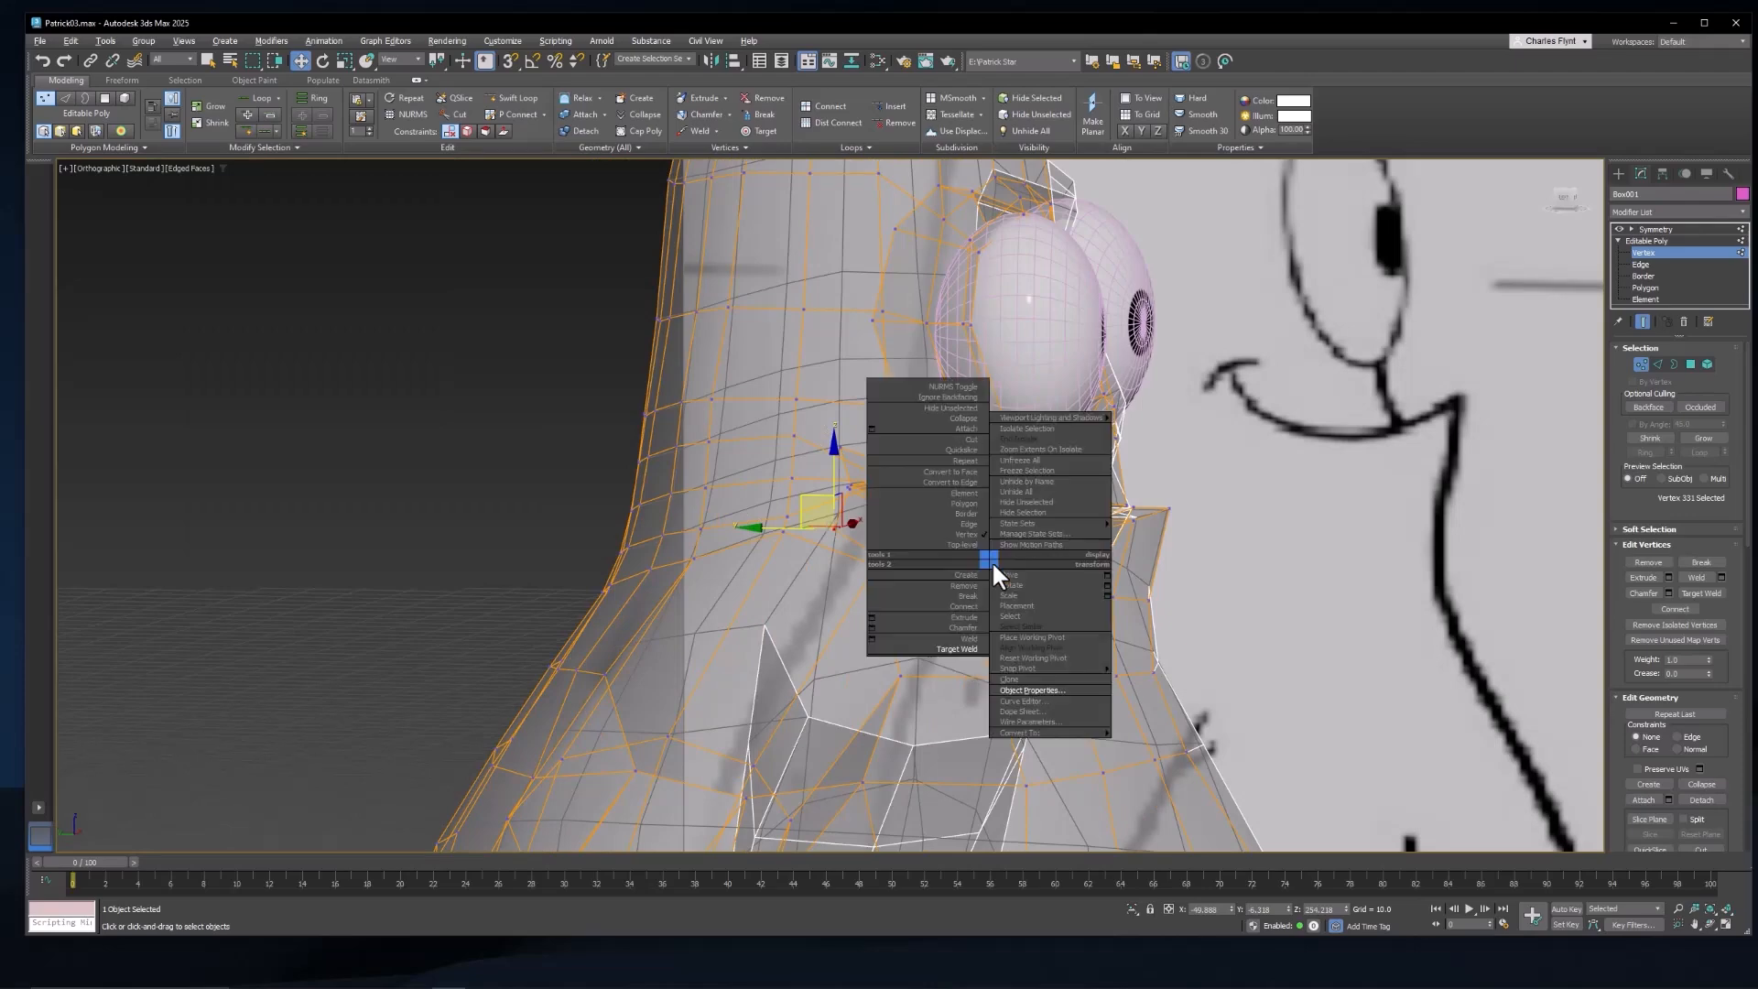
pyautogui.click(1054, 692)
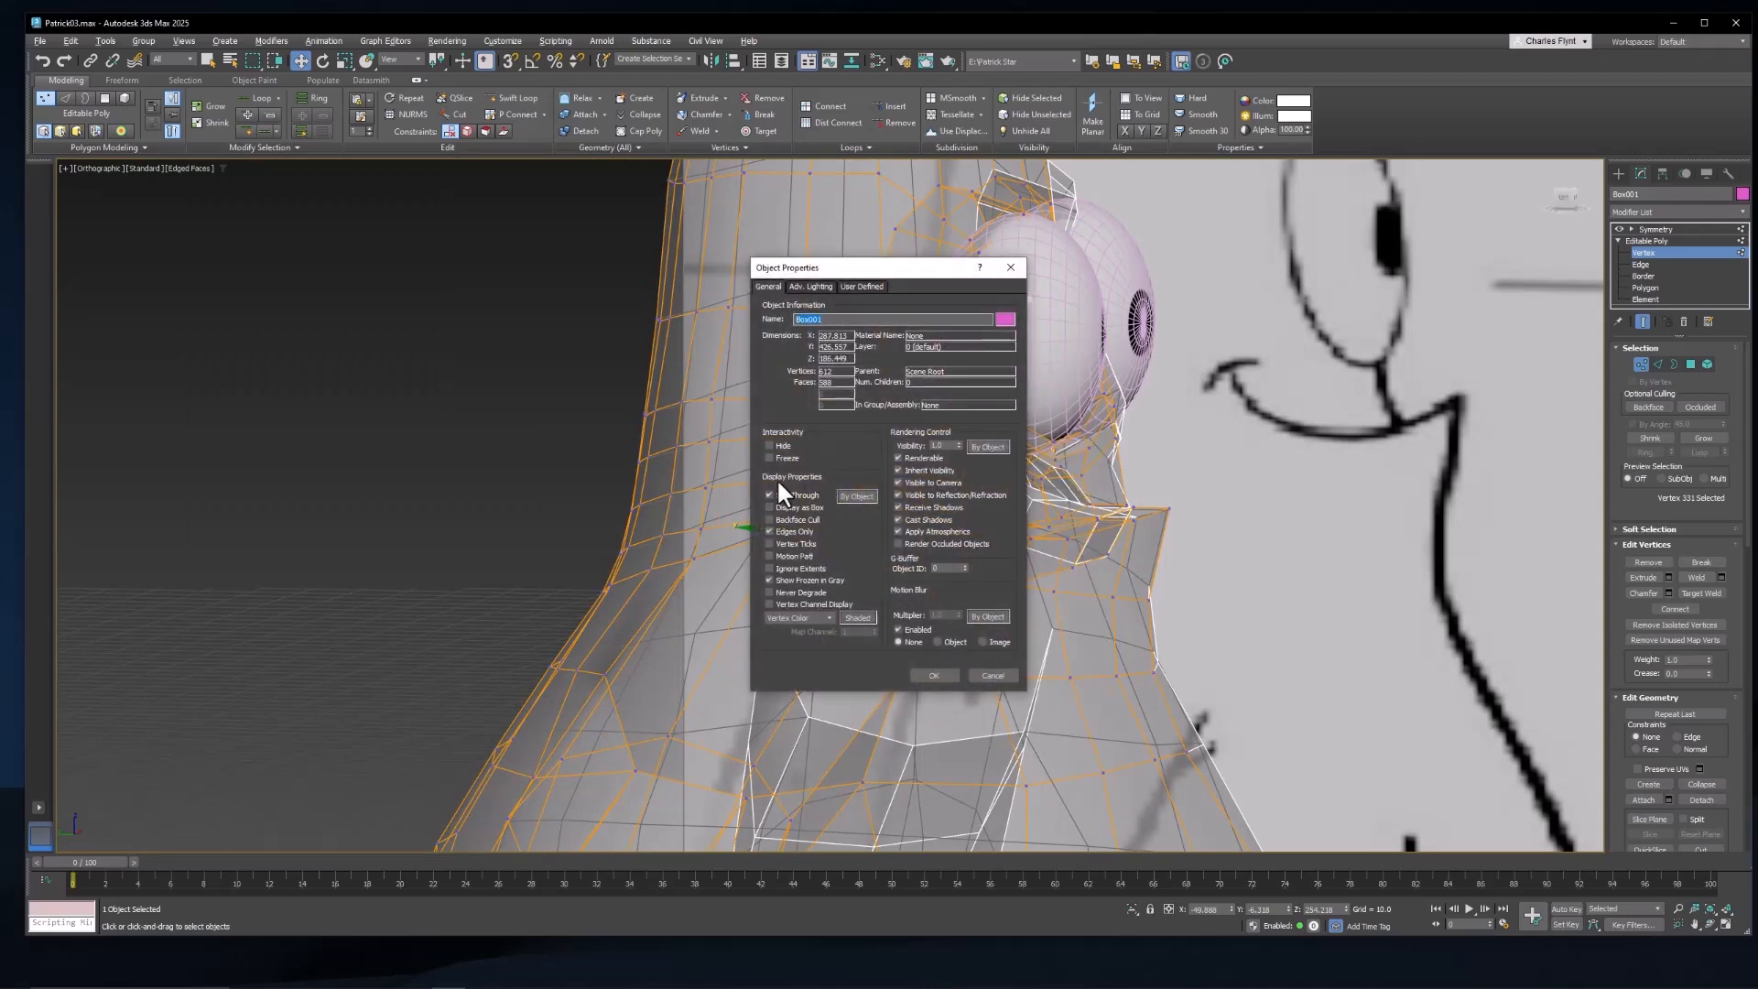
pyautogui.click(930, 678)
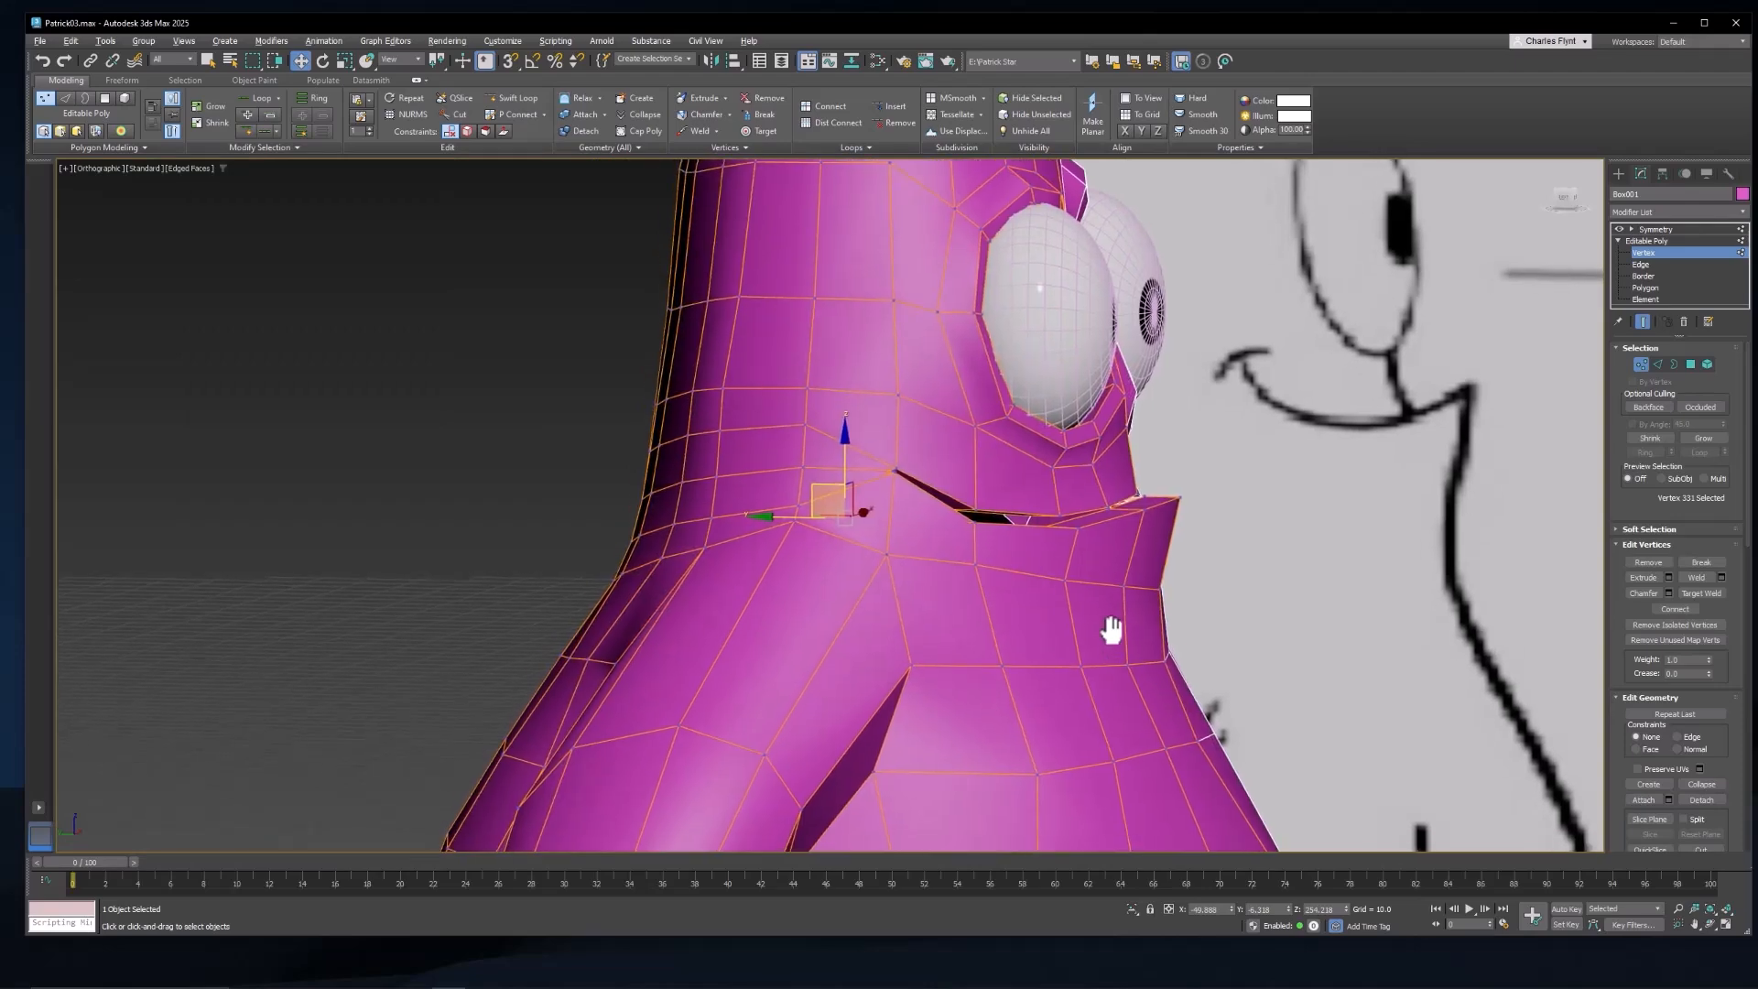
# Step: Leave vertex editing and add an OpenSubdiv modifier to the body between Editable Poly and Symmetry
pyautogui.moveTo(1106, 629)
pyautogui.keyDown('alt'); pyautogui.mouseDown(button='middle')
pyautogui.moveTo(1103, 678)
pyautogui.moveTo(1489, 528)
pyautogui.mouseUp(button='middle'); pyautogui.keyUp('alt')
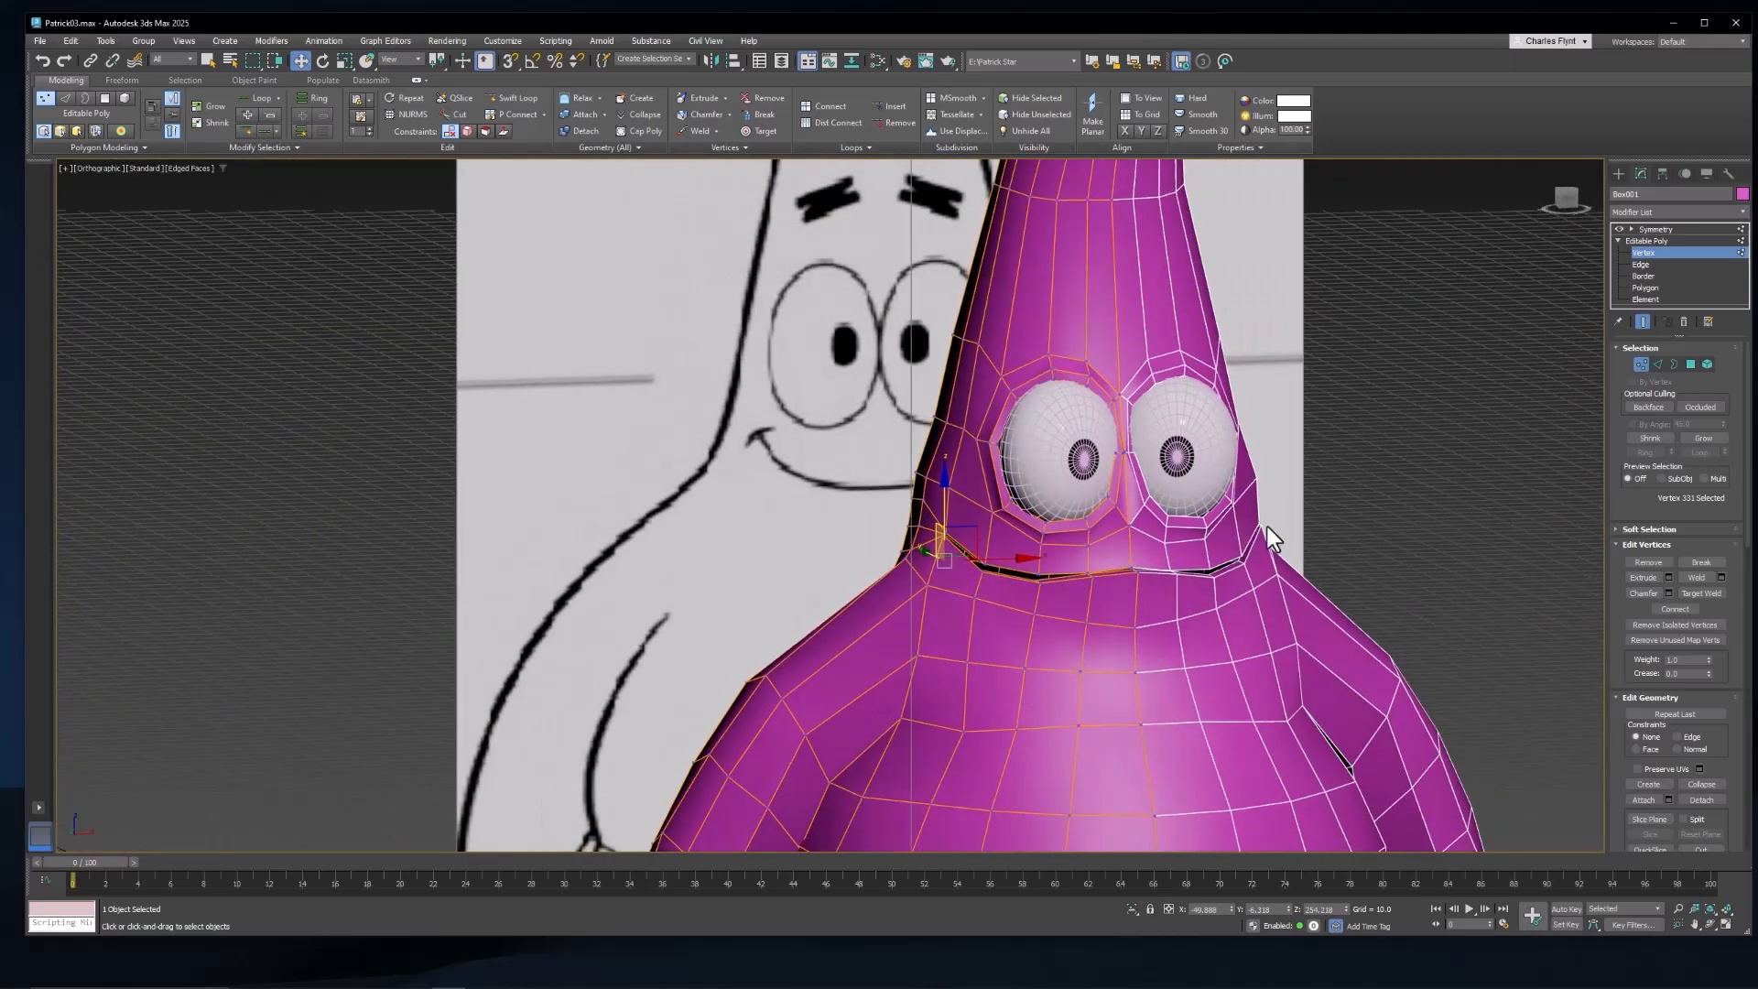
pyautogui.keyDown('alt'); pyautogui.moveTo(1267, 525); pyautogui.dragTo(1183, 524, button='middle'); pyautogui.keyUp('alt')
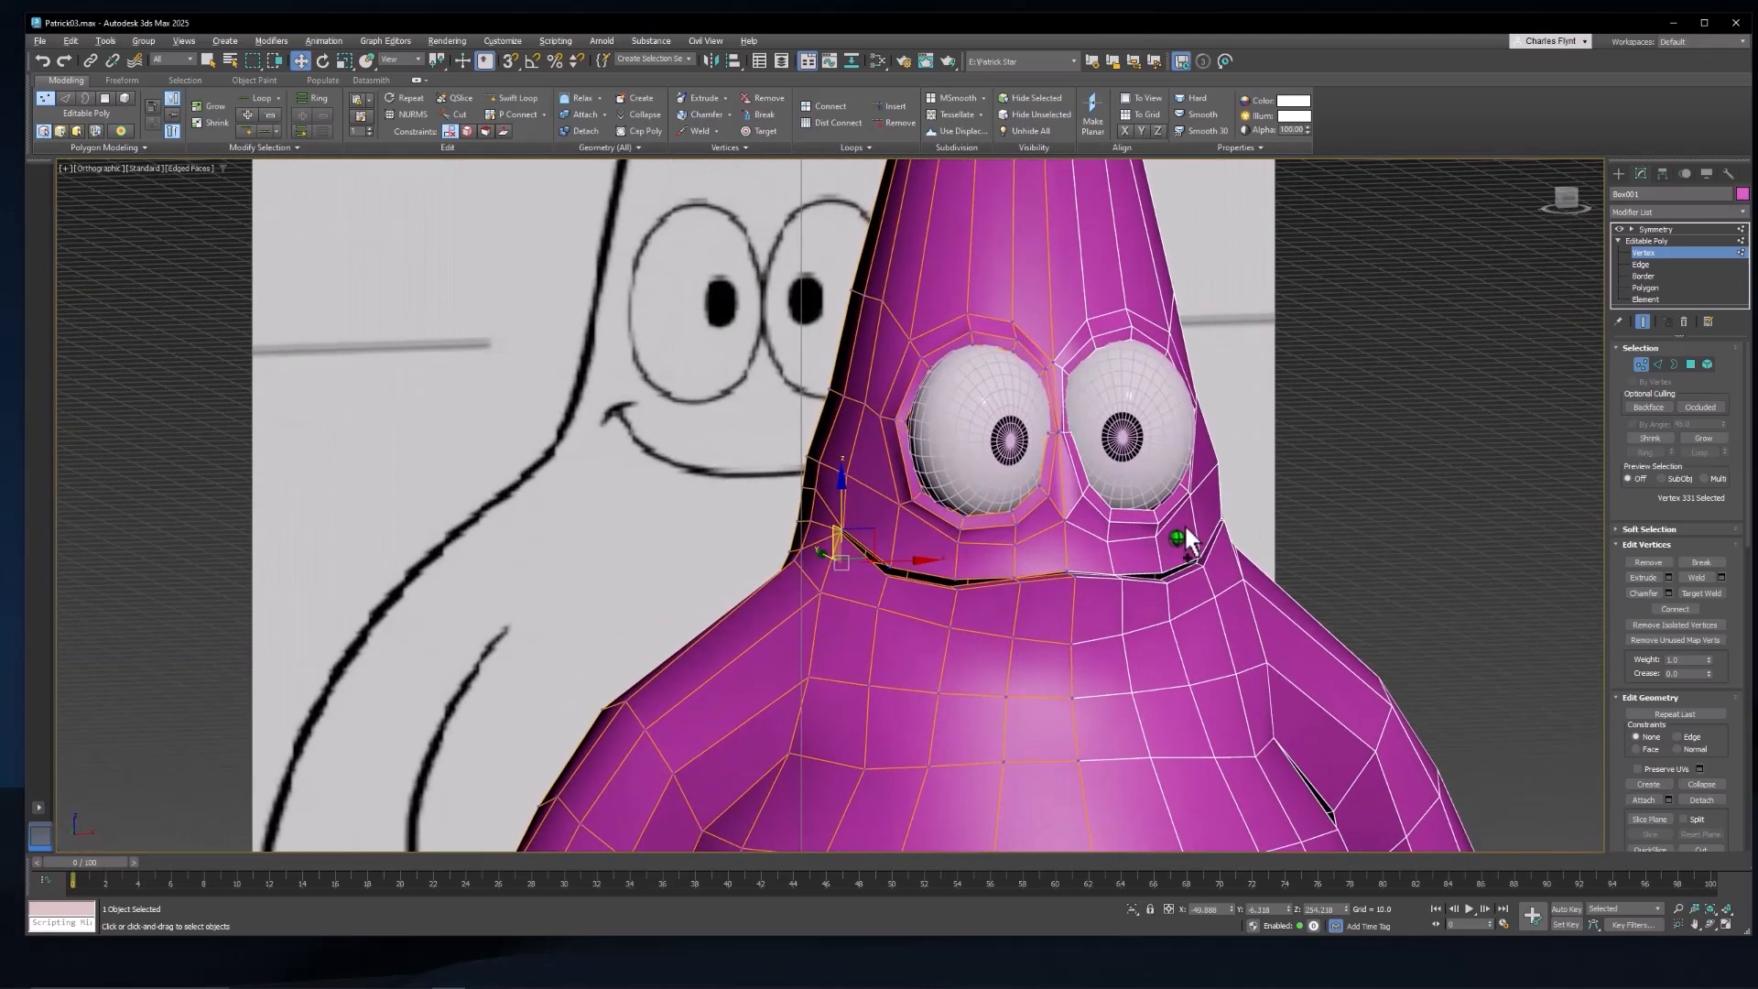
pyautogui.click(1639, 365)
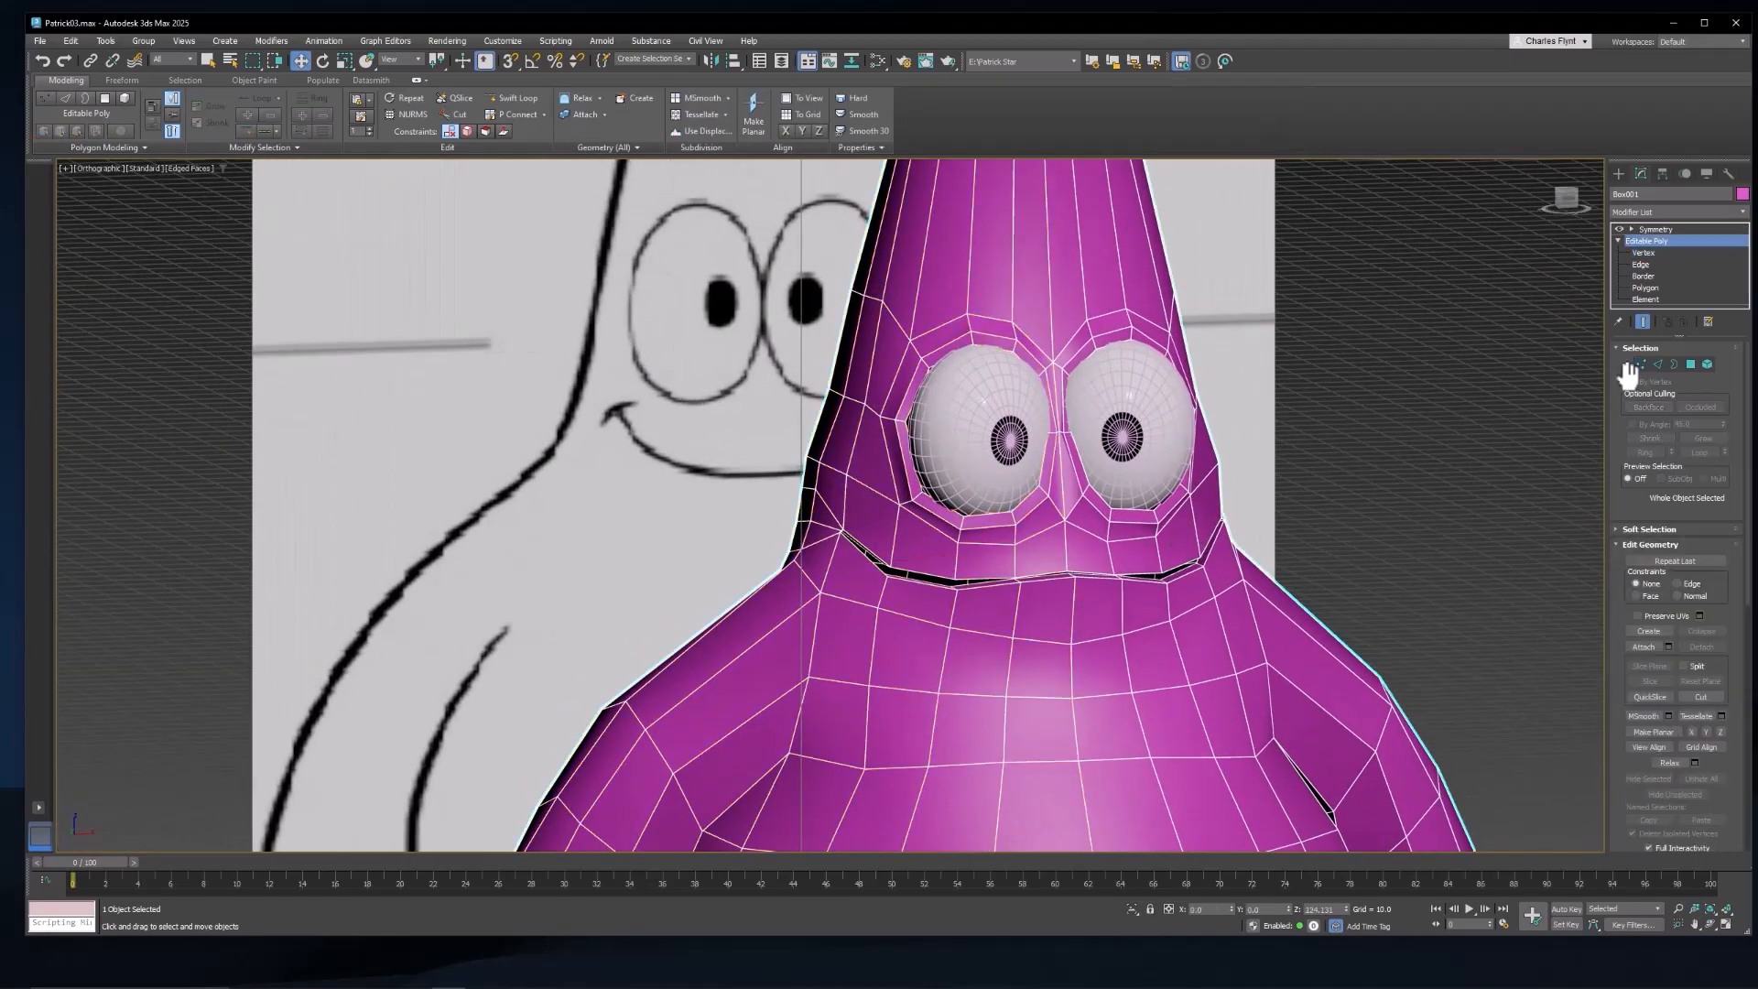
pyautogui.click(1654, 211)
pyautogui.scroll(-10, 1661, 787)
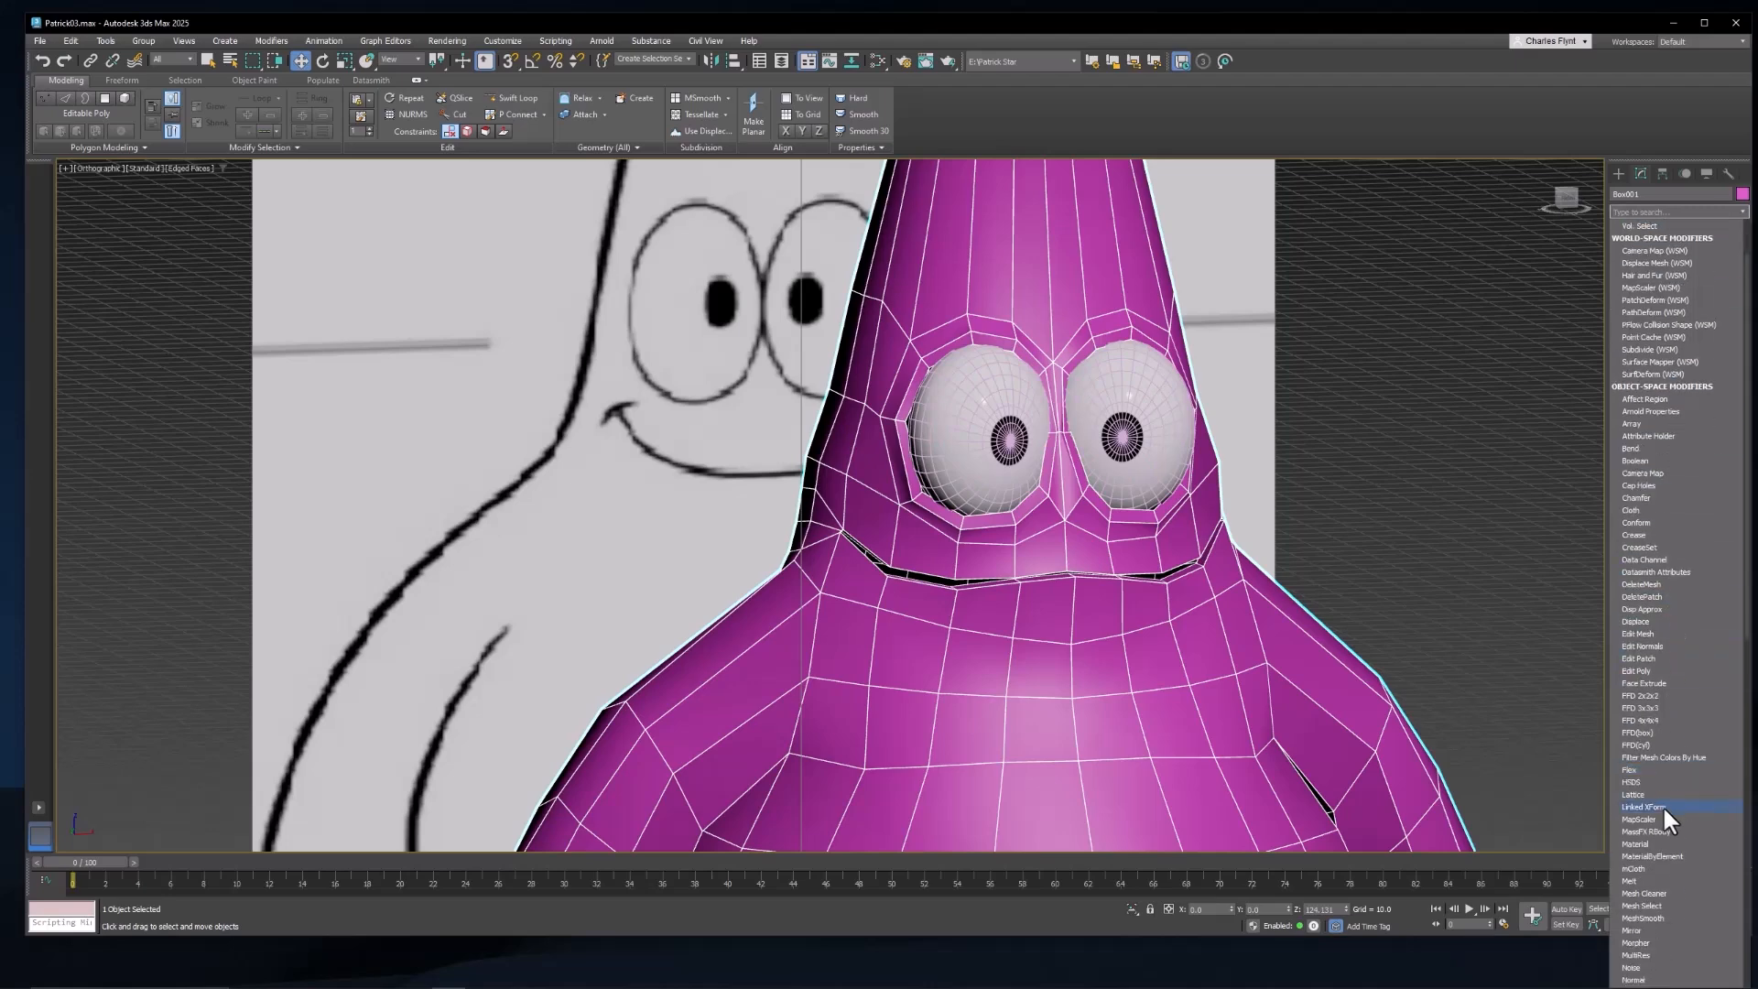
pyautogui.scroll(-2, 1667, 793)
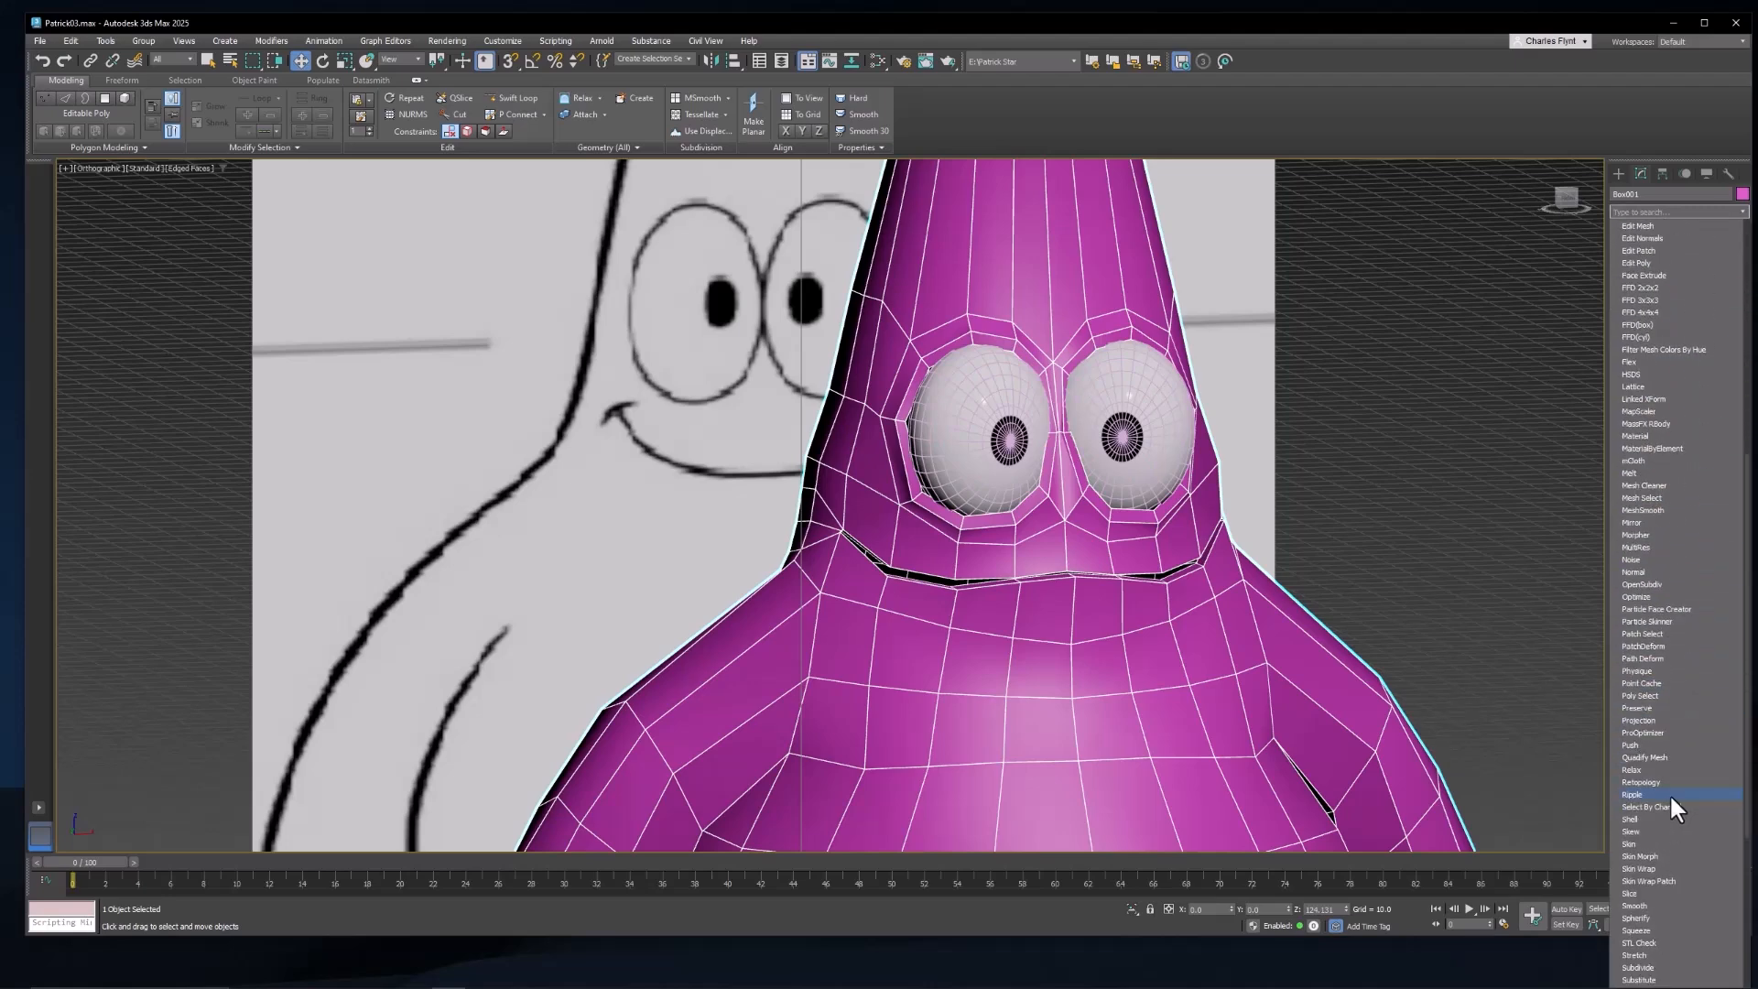
pyautogui.click(1643, 584)
# Step: Examine the smoothed mouth and body from several angles and switch the viewport to perspective
pyautogui.keyDown('alt'); pyautogui.moveTo(1103, 609); pyautogui.dragTo(1061, 624, button='middle'); pyautogui.keyUp('alt')
pyautogui.scroll(6, 886, 572)
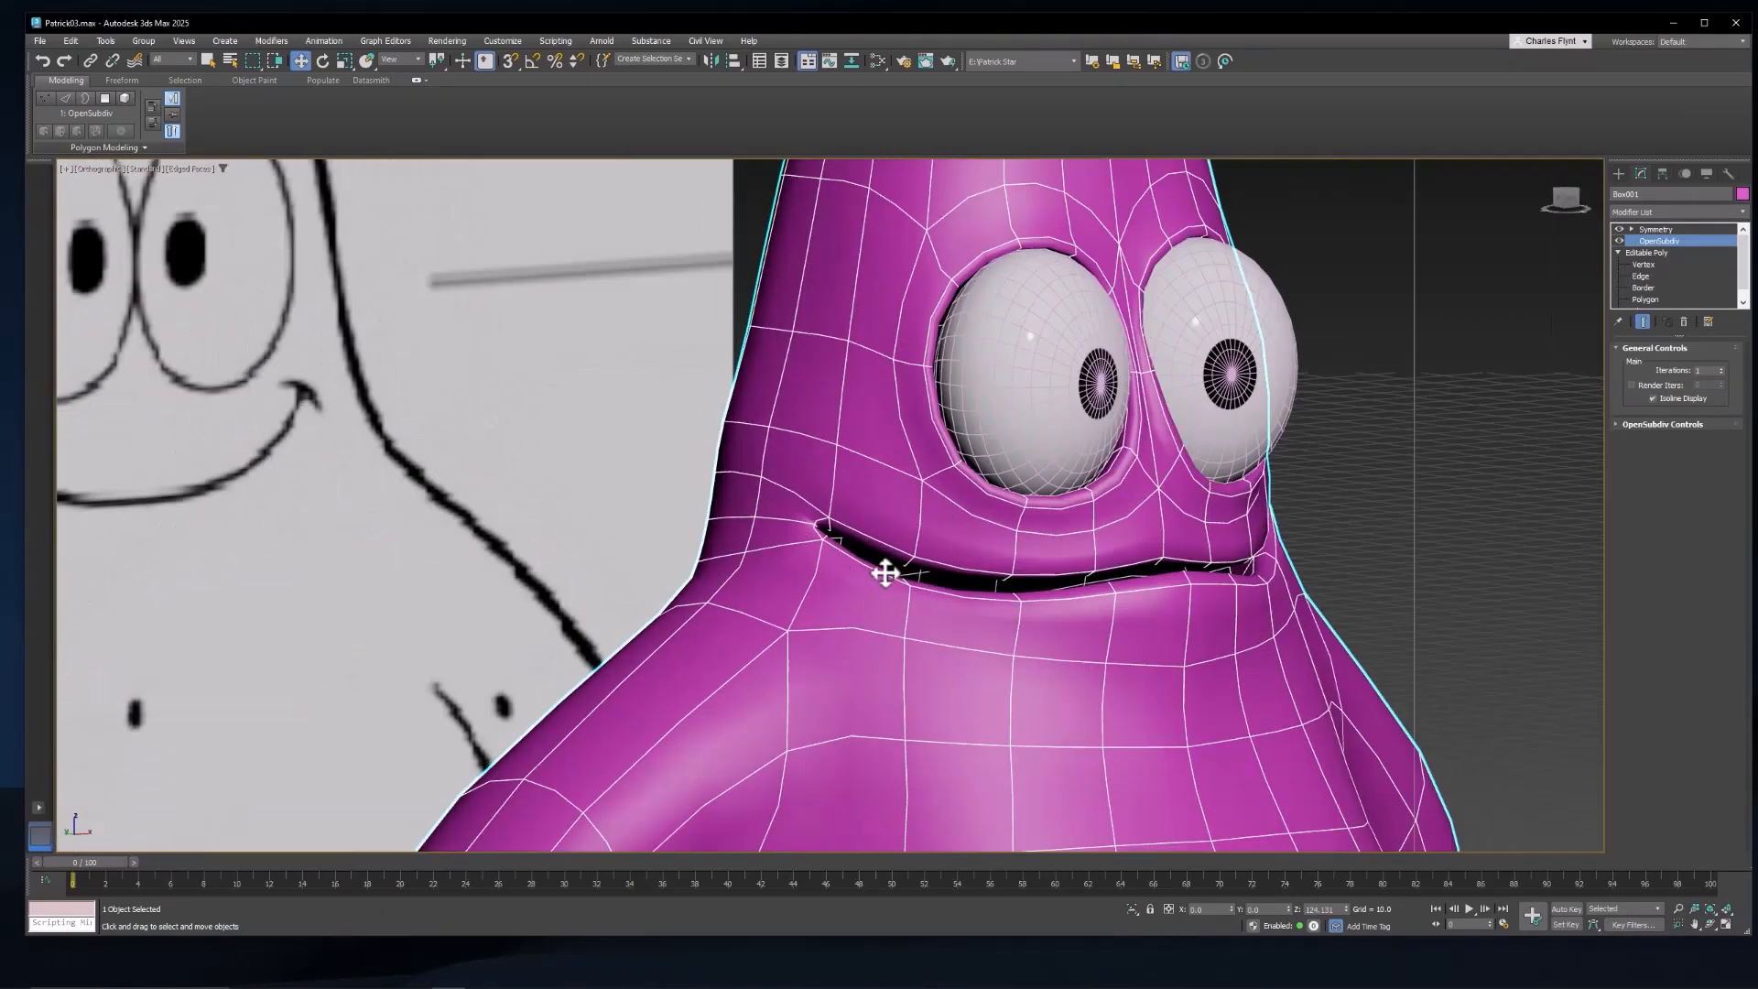
pyautogui.scroll(-8, 884, 565)
pyautogui.press('p')
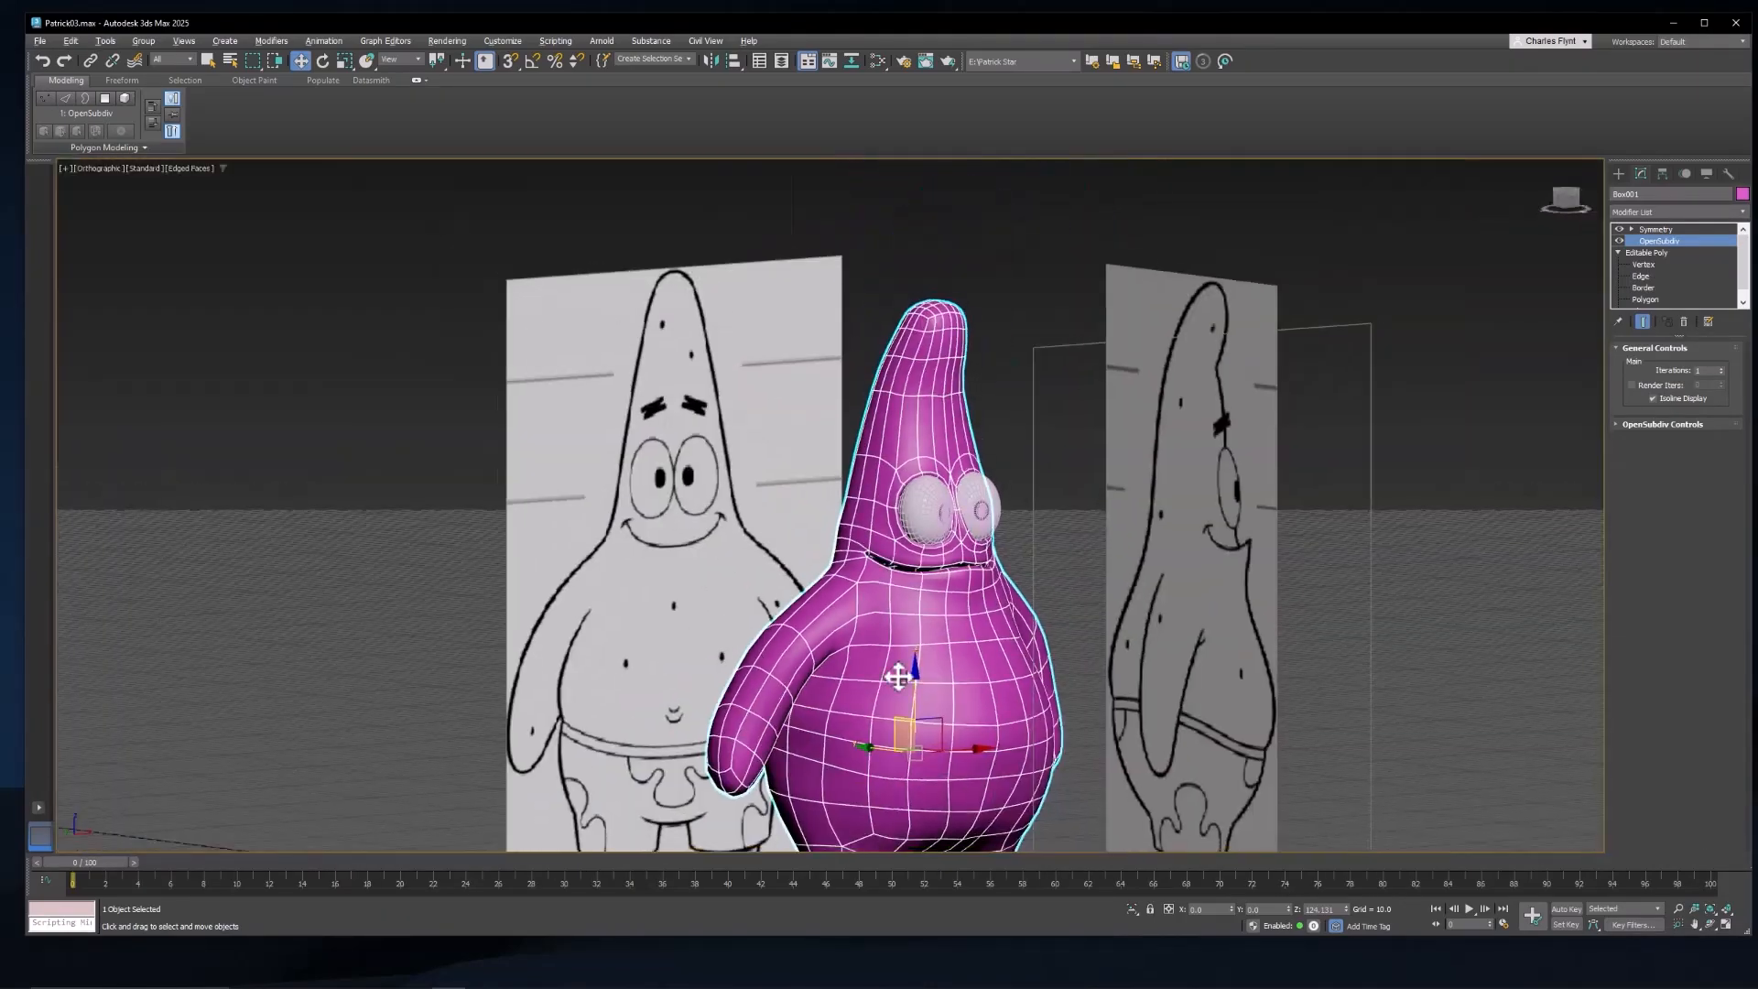
pyautogui.scroll(5, 843, 600)
pyautogui.keyDown('alt'); pyautogui.moveTo(924, 518); pyautogui.dragTo(903, 619, button='middle'); pyautogui.keyUp('alt')
pyautogui.scroll(3, 945, 600)
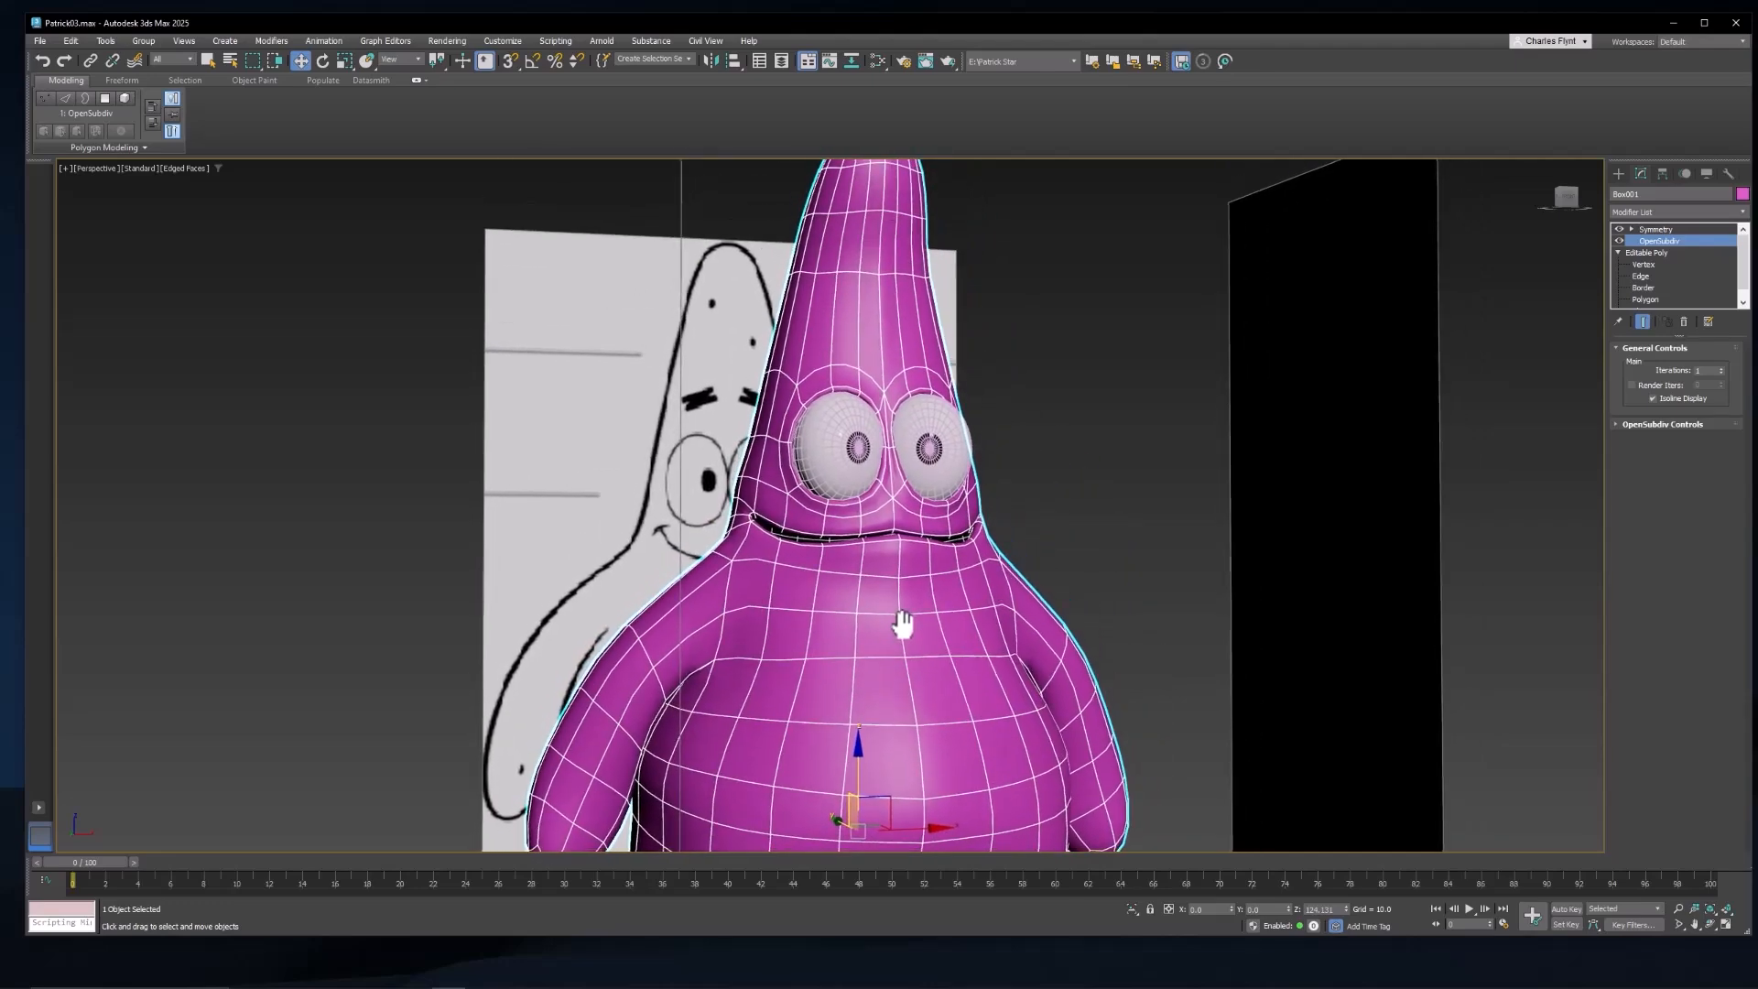